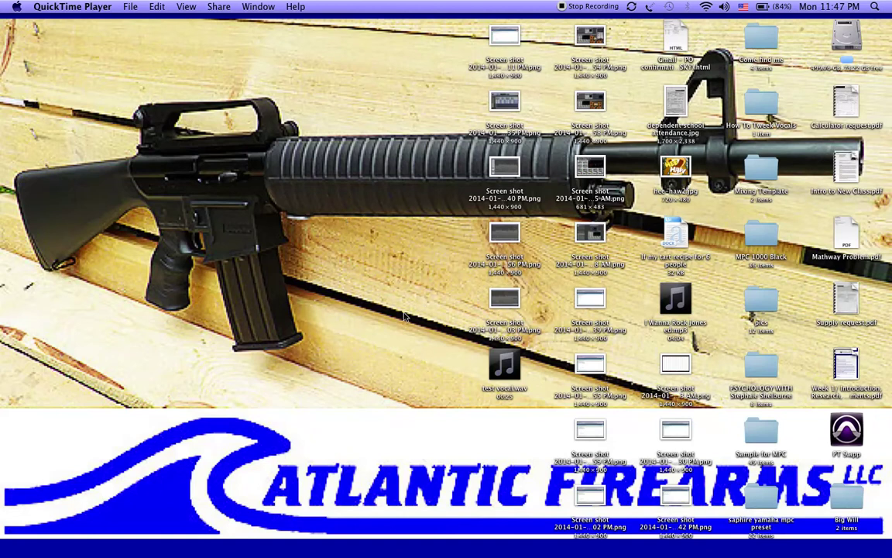
# Step: Turn off the AirPort wireless connection
pyautogui.moveTo(461, 554)
pyautogui.click(851, 435)
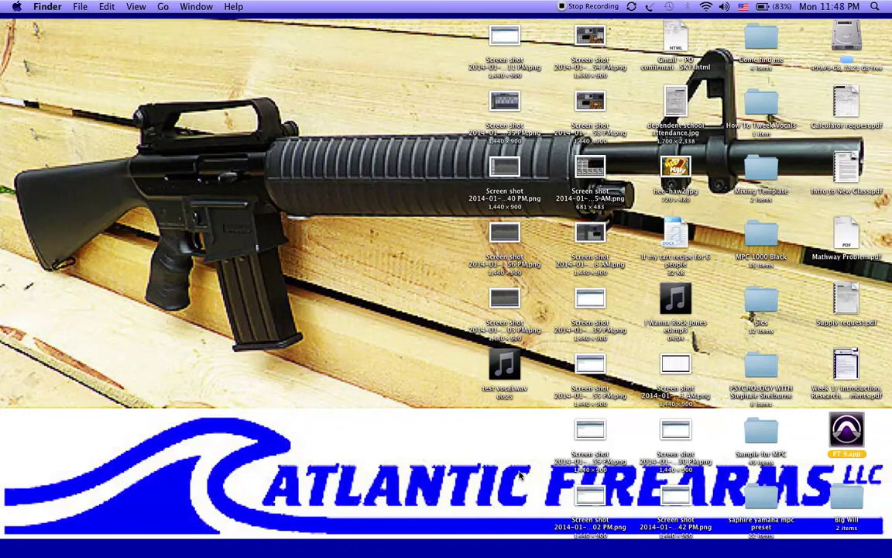
pyautogui.moveTo(542, 553)
pyautogui.click(706, 9)
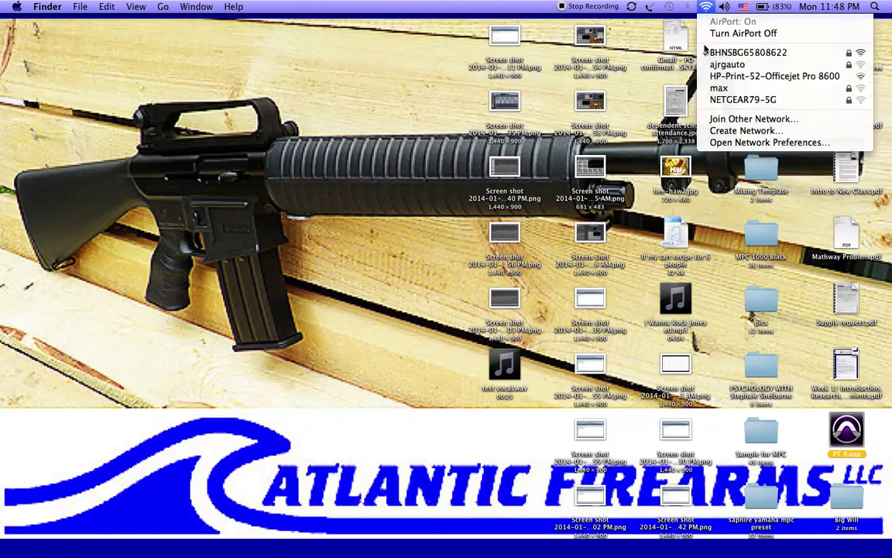
pyautogui.click(710, 34)
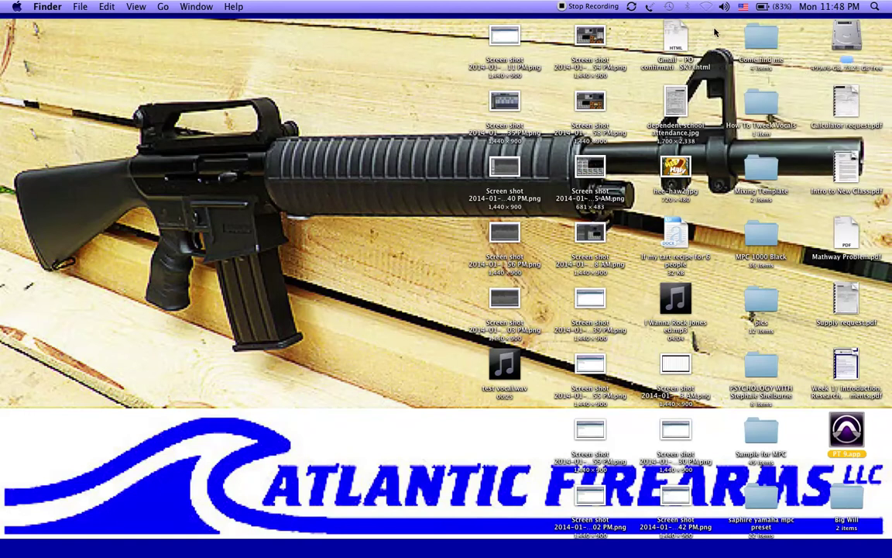
# Step: Quit the running Safari browser
pyautogui.moveTo(697, 551)
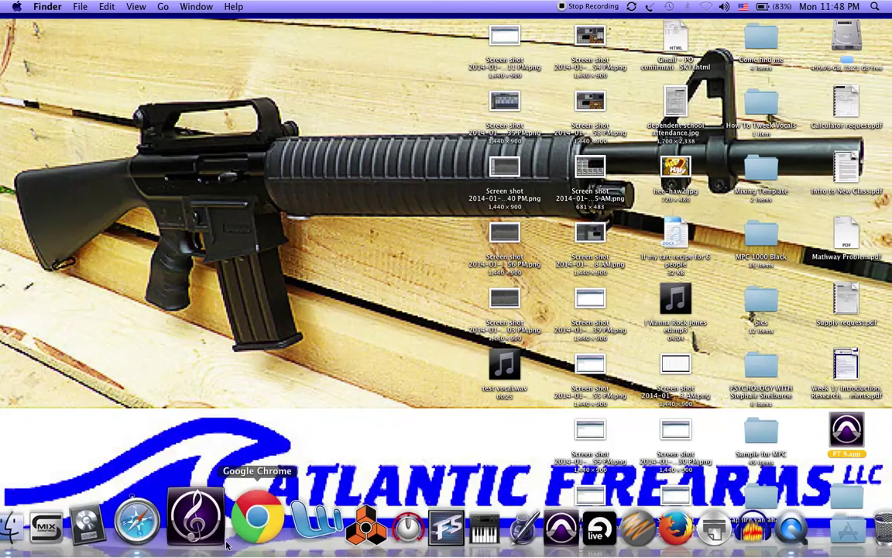
pyautogui.rightClick(165, 542)
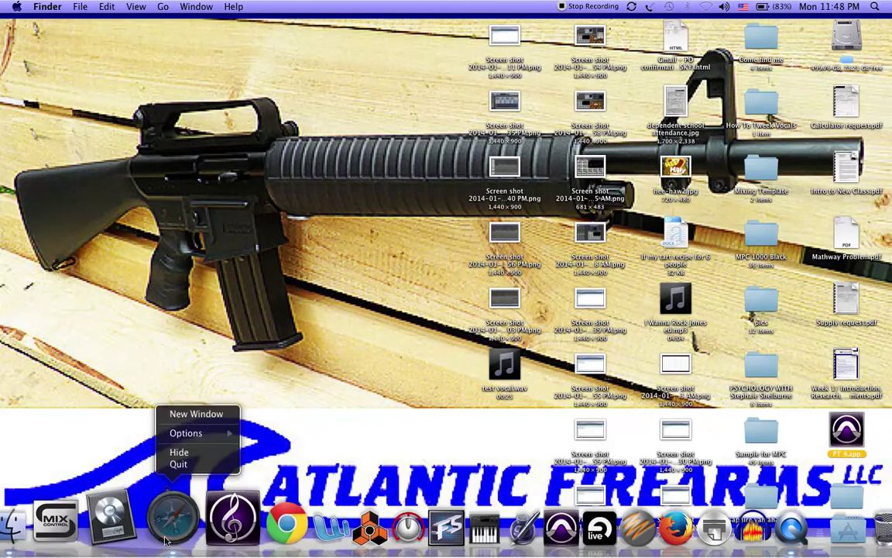
pyautogui.click(180, 464)
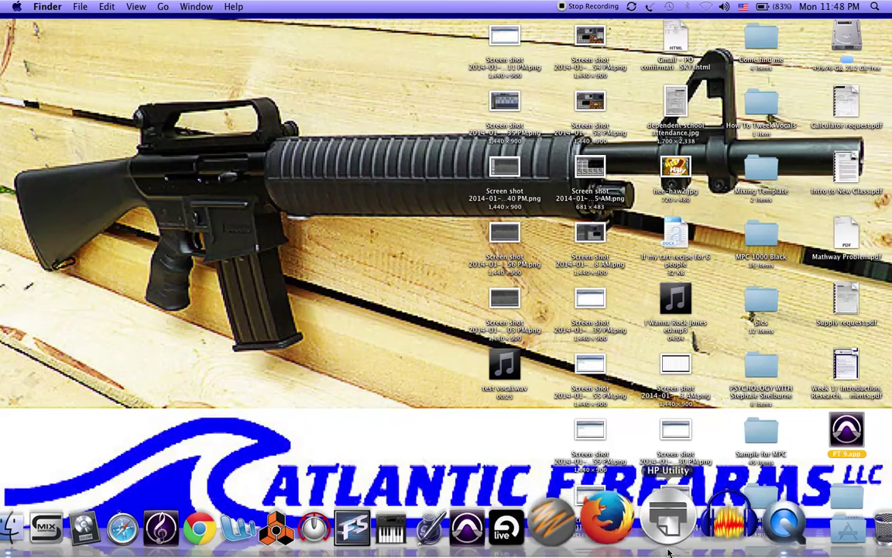
# Step: Launch Pro Tools and open the recent session ROB.ptf
pyautogui.click(553, 528)
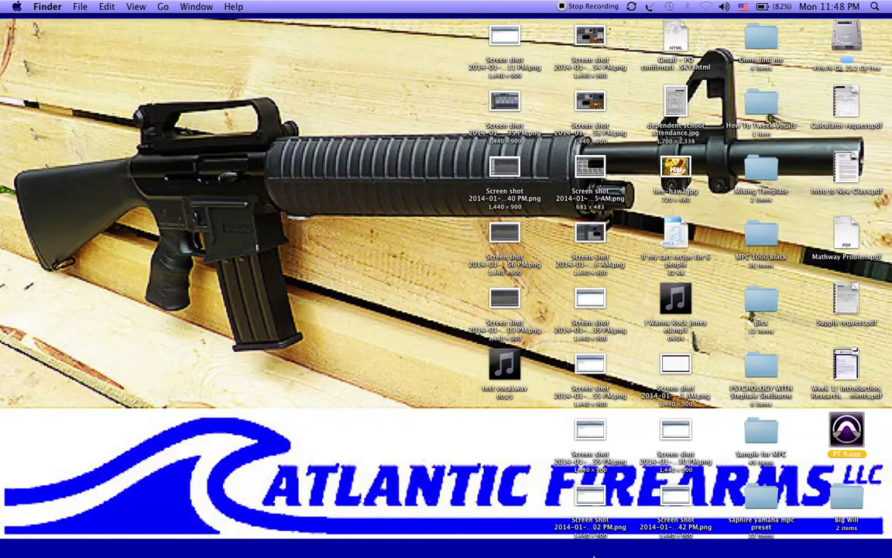
pyautogui.moveTo(631, 554)
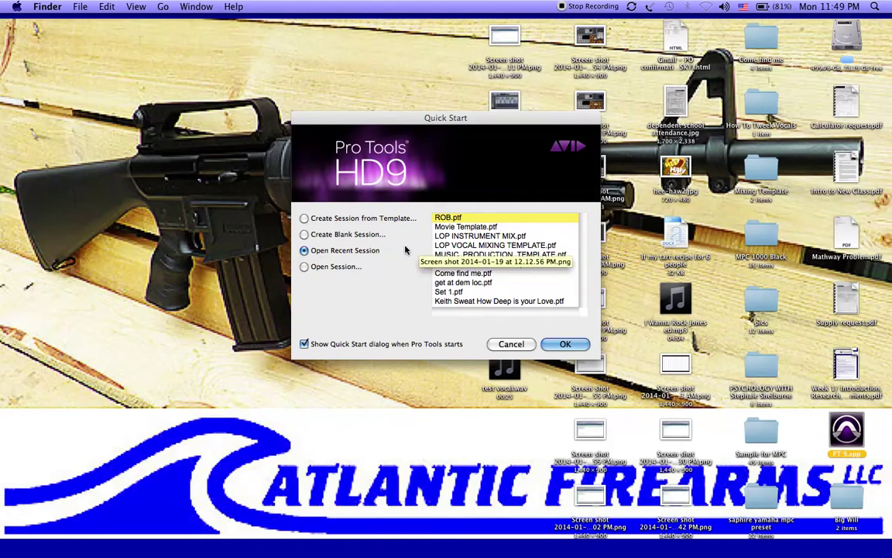
pyautogui.click(444, 219)
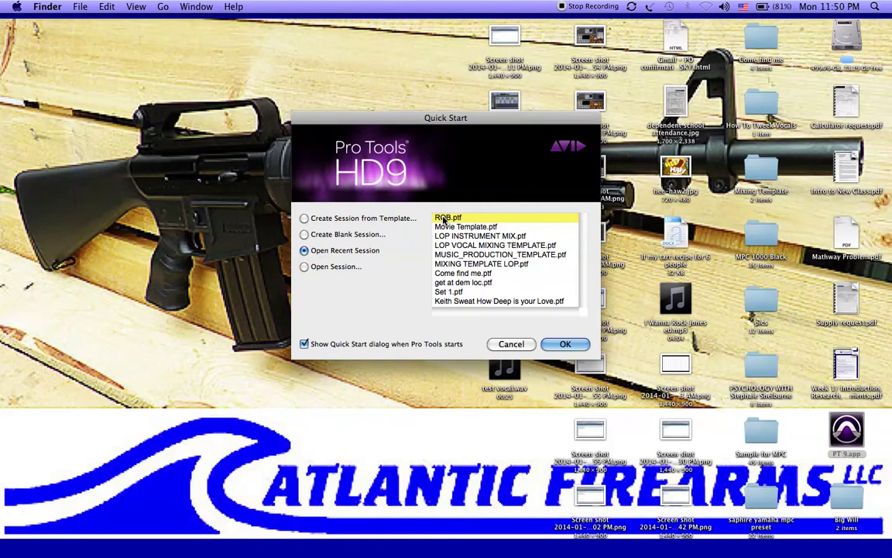
pyautogui.click(564, 344)
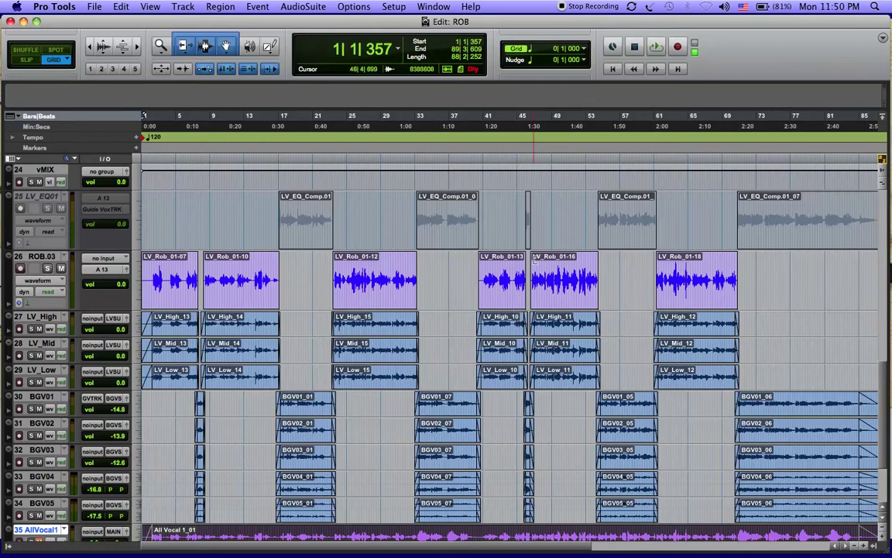
# Step: Examine the session's tracks in the Edit window, from the submix and master tracks to the lead, background and AllVocal tracks
pyautogui.scroll(-5, 495, 240)
pyautogui.scroll(10, 534, 261)
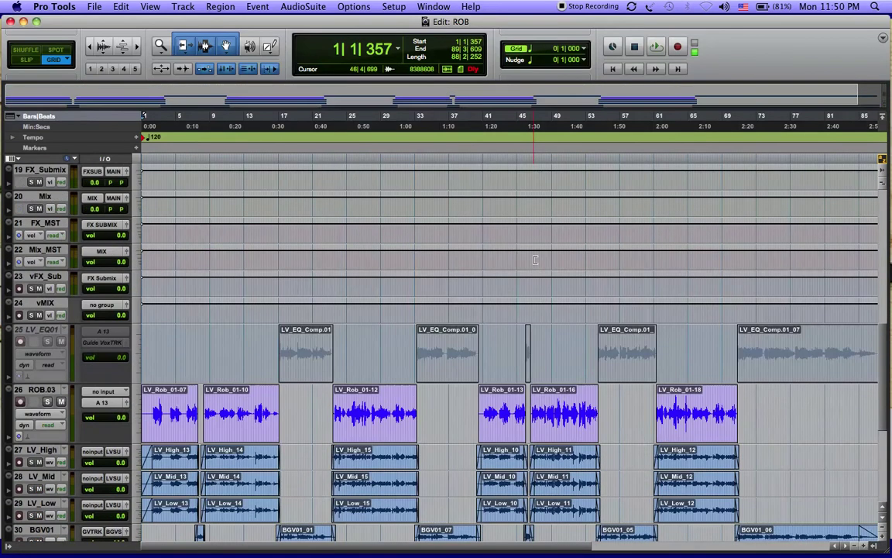
pyautogui.scroll(-6, 534, 261)
pyautogui.scroll(4, 535, 261)
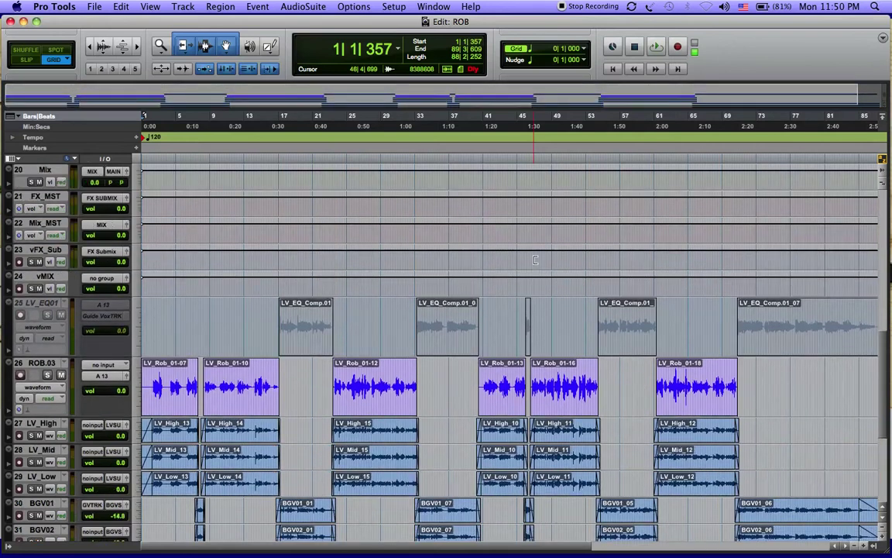
pyautogui.scroll(-3, 534, 261)
pyautogui.scroll(-4, 535, 261)
pyautogui.scroll(4, 535, 261)
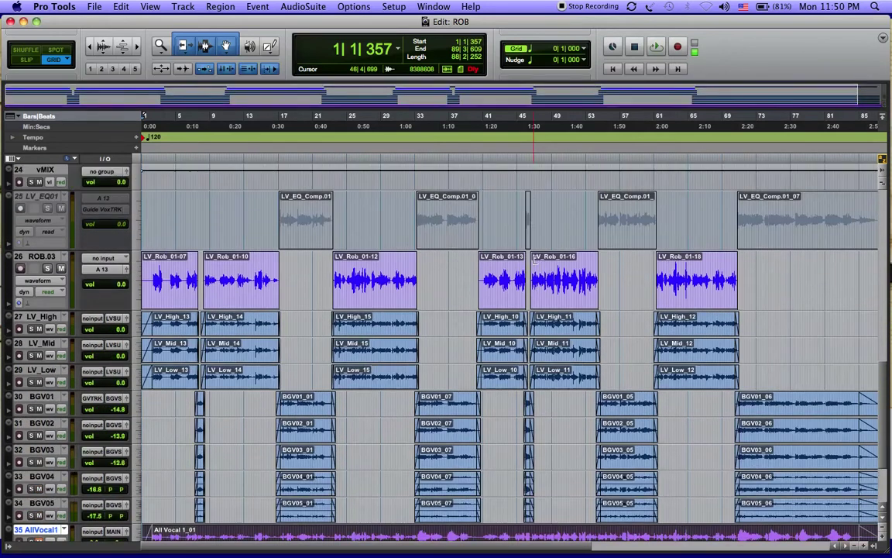
pyautogui.scroll(-5, 534, 261)
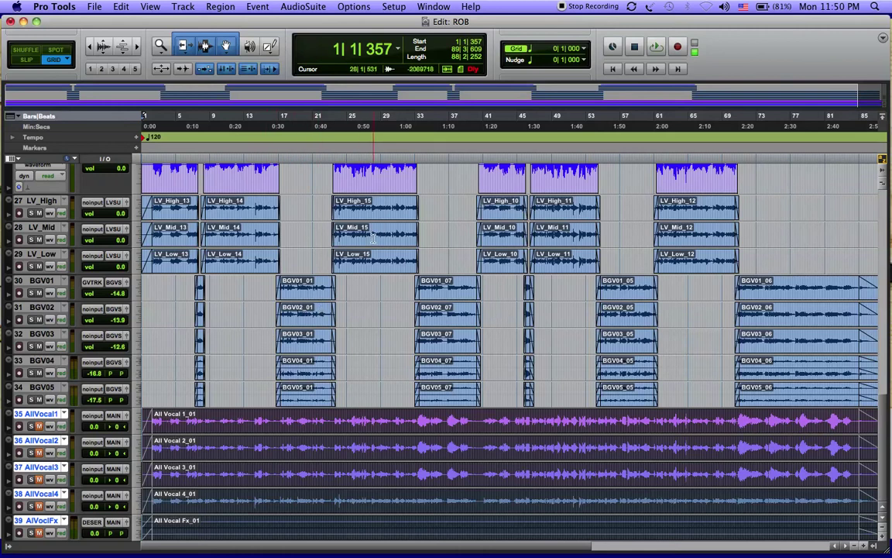
pyautogui.scroll(3, 376, 195)
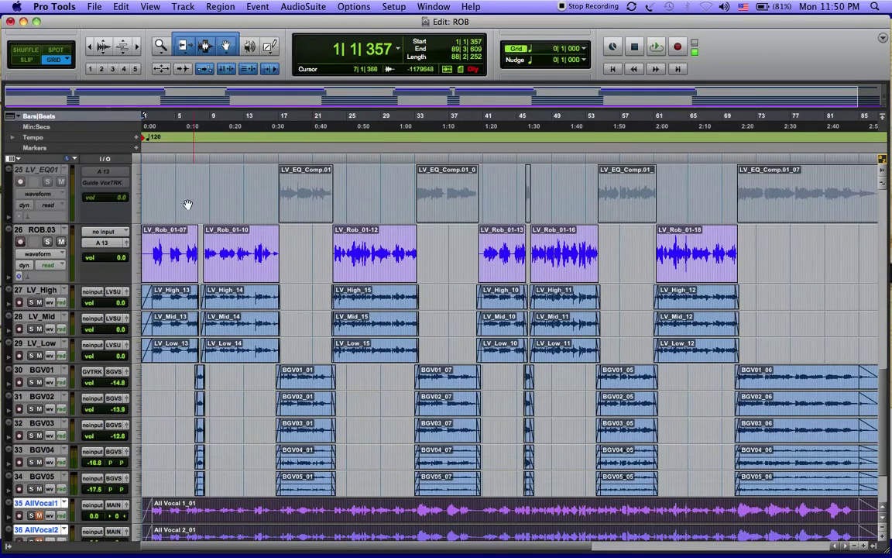
# Step: Set the track height of the ROB.03 vocal track to small
pyautogui.click(138, 259)
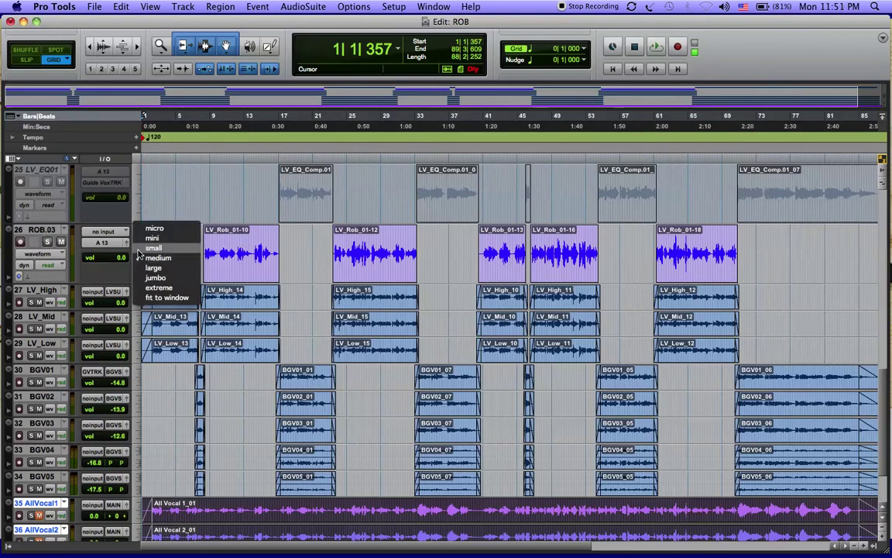
pyautogui.click(153, 247)
pyautogui.scroll(-1, 150, 366)
pyautogui.scroll(13, 155, 372)
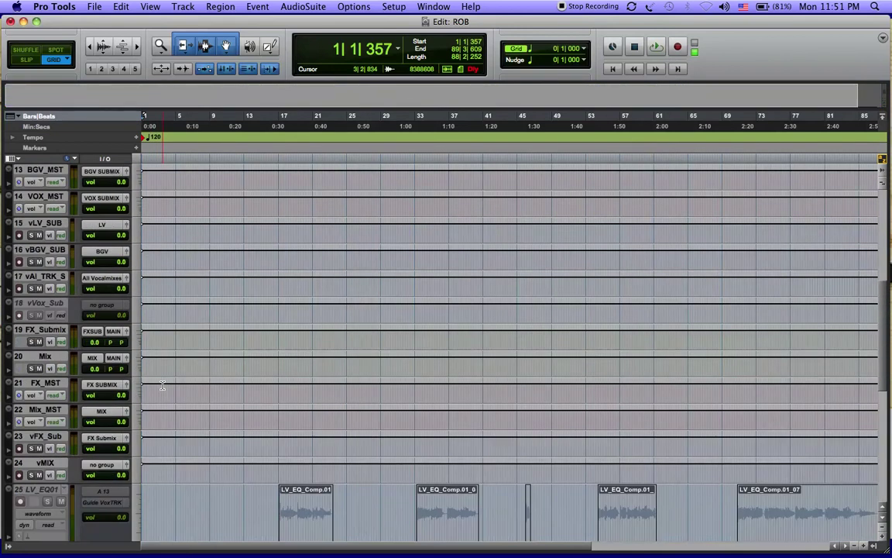
pyautogui.scroll(-10, 162, 385)
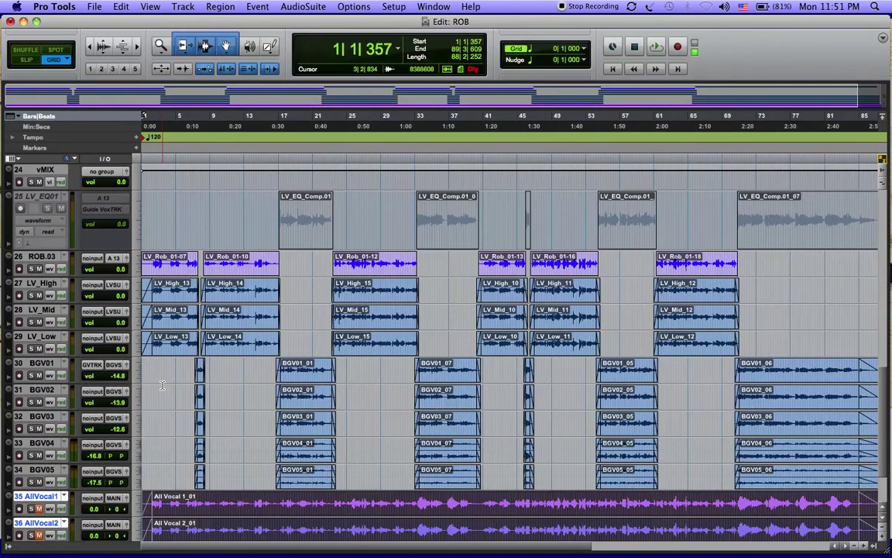
pyautogui.scroll(-2, 162, 385)
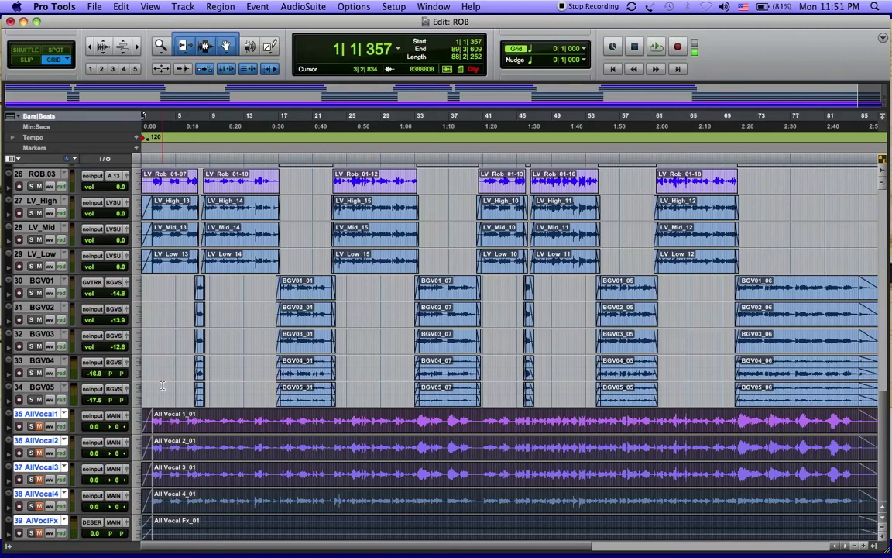
# Step: Display the track list and toggle the tracks' visibility off and back on, leaving all of them shown
pyautogui.click(10, 548)
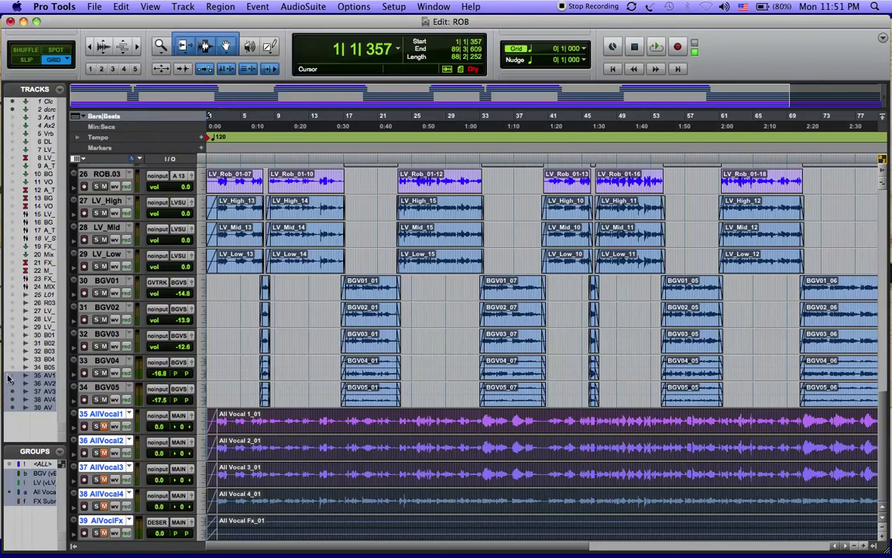
pyautogui.keyDown('alt'); pyautogui.click(11, 411); pyautogui.keyUp('alt')
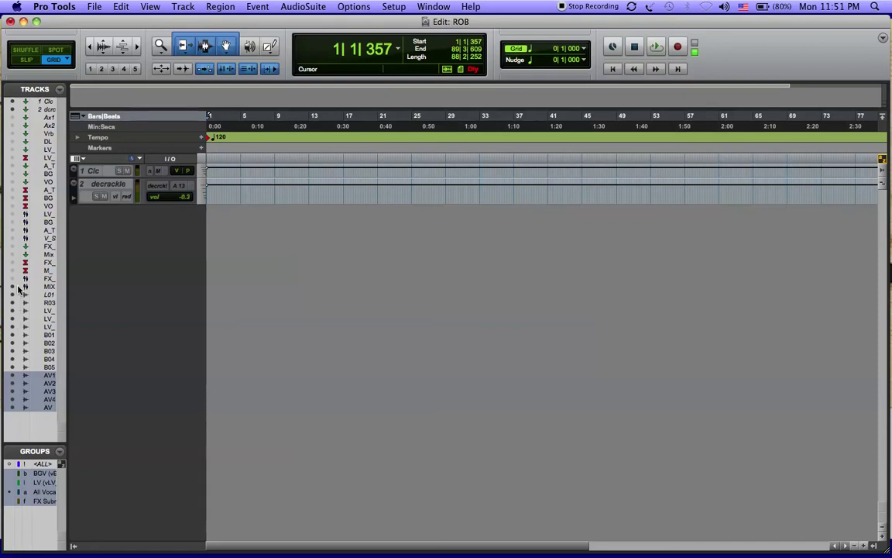
pyautogui.keyDown('alt'); pyautogui.click(14, 121); pyautogui.keyUp('alt')
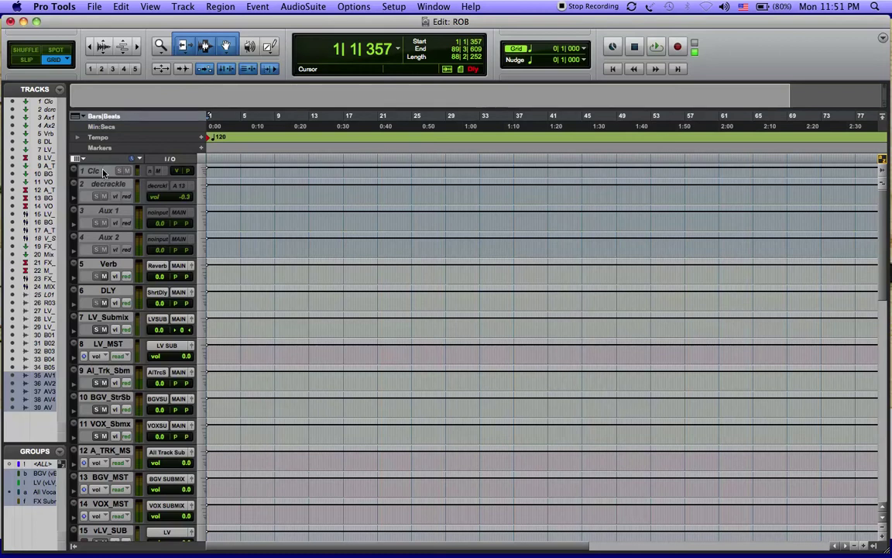
# Step: Make the Click, decrackle, Aux 1 and Aux 2 tracks active
pyautogui.click(283, 254)
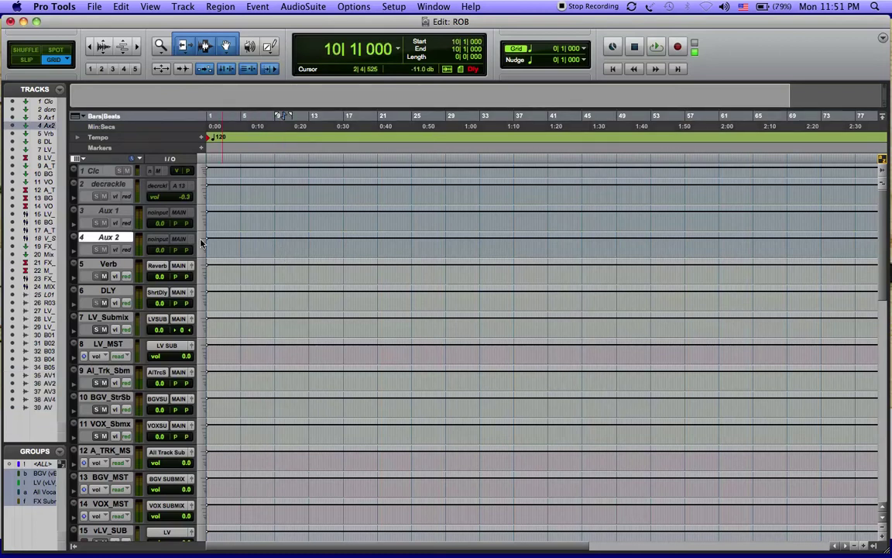
pyautogui.click(100, 174)
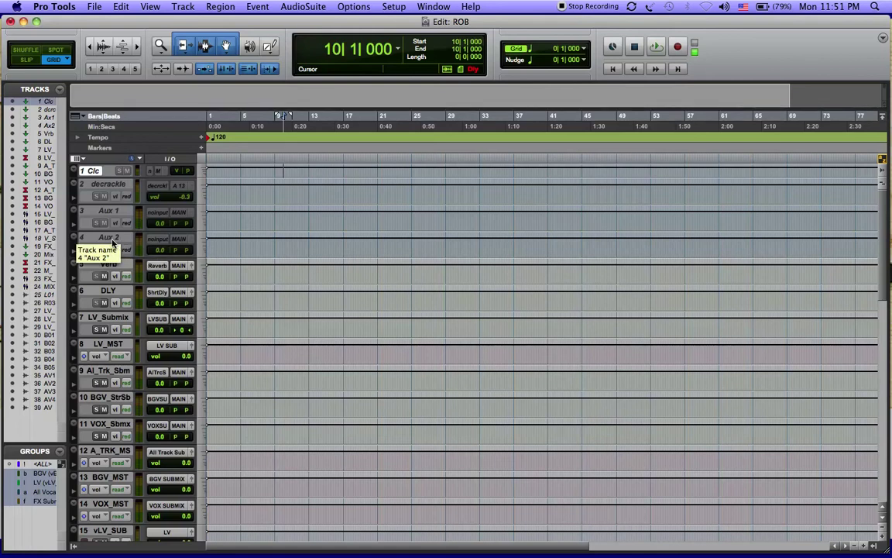
pyautogui.keyDown('shift'); pyautogui.click(109, 237); pyautogui.keyUp('shift')
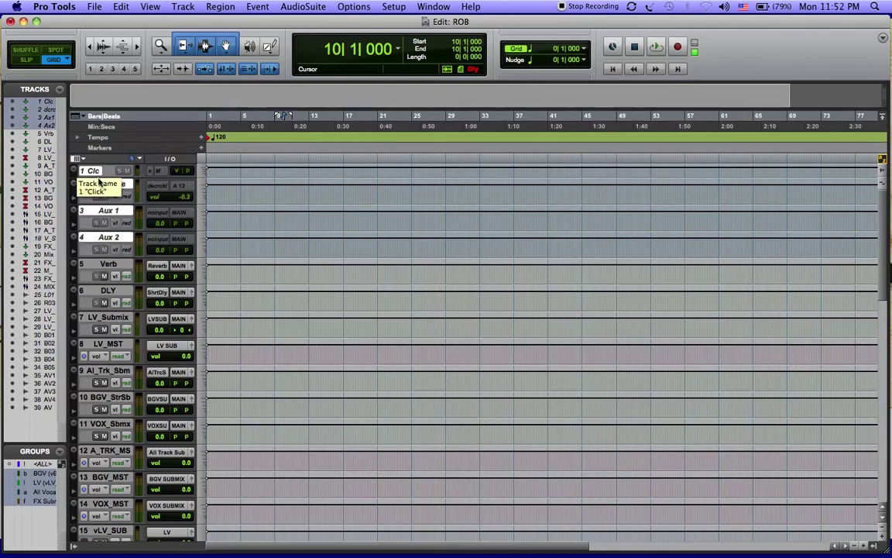
pyautogui.rightClick(109, 239)
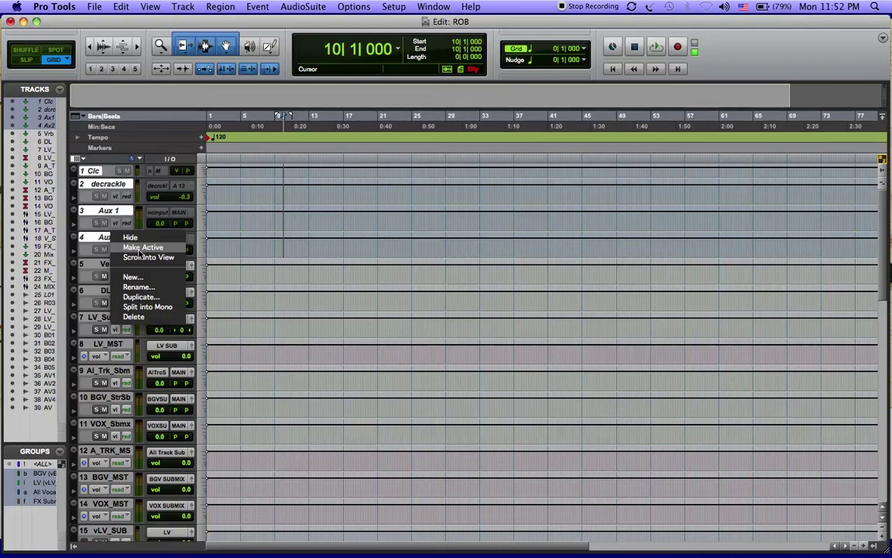
pyautogui.click(139, 248)
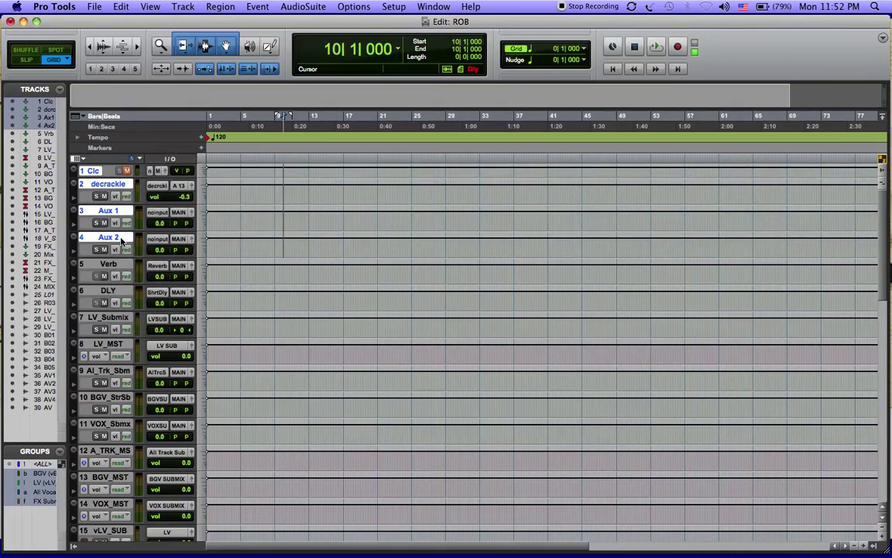
# Step: Hide the Click, decrackle, Aux 1 and Aux 2 tracks and make them inactive
pyautogui.click(108, 265)
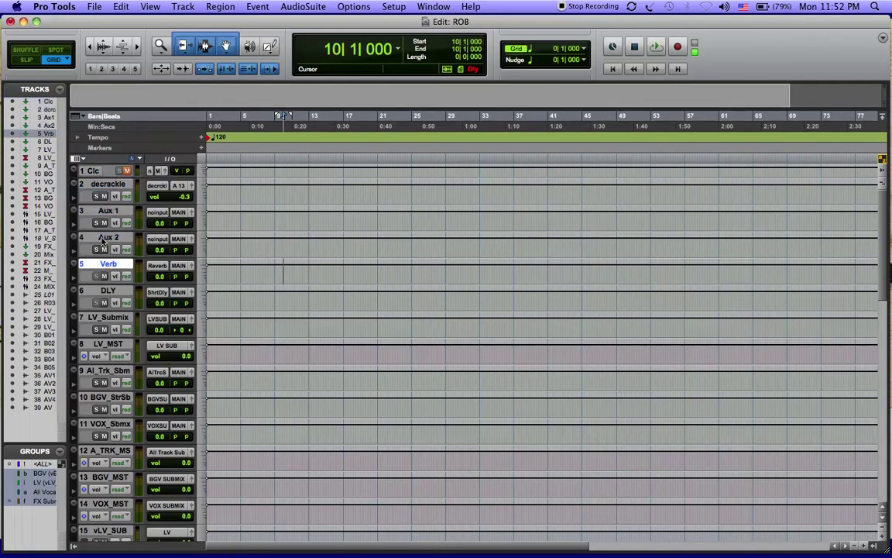
pyautogui.click(92, 170)
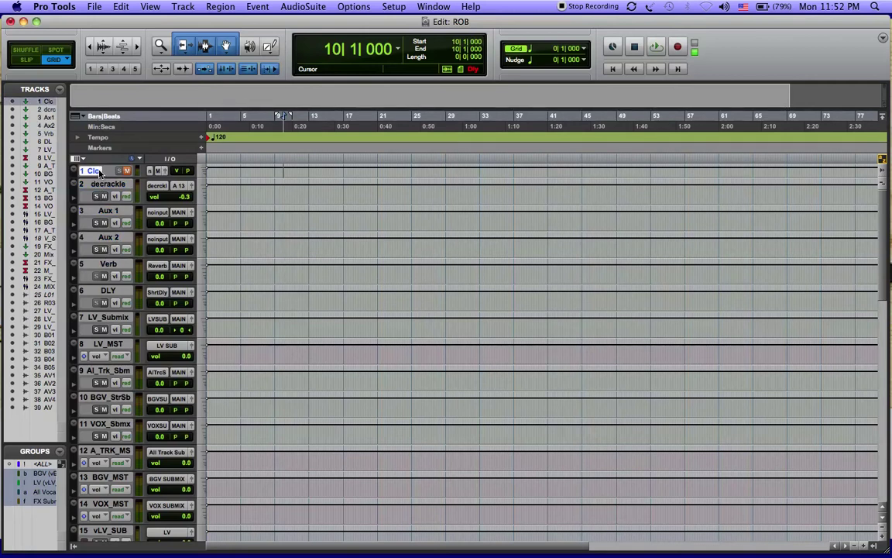
pyautogui.keyDown('shift'); pyautogui.click(103, 238); pyautogui.keyUp('shift')
pyautogui.rightClick(108, 236)
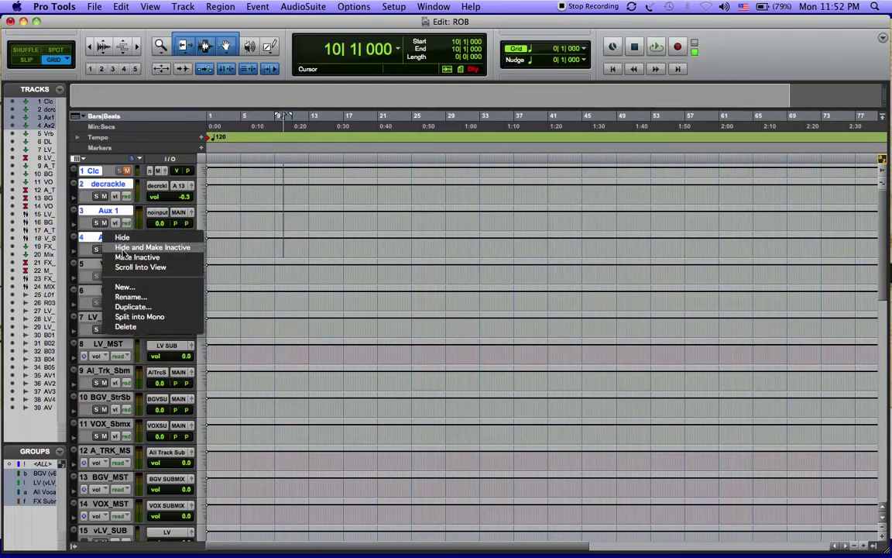
pyautogui.click(124, 248)
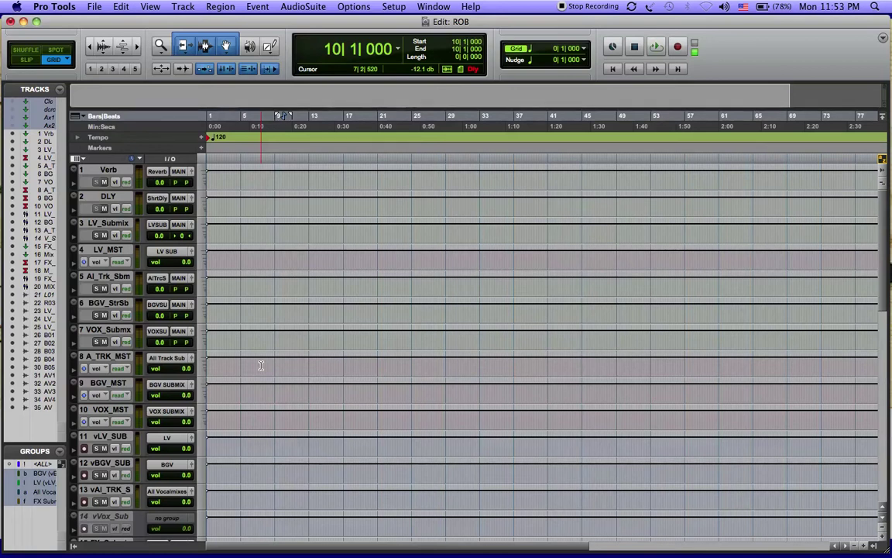
# Step: Hide the inactive vVox_Sub track
pyautogui.scroll(-1, 261, 367)
pyautogui.scroll(-5, 261, 370)
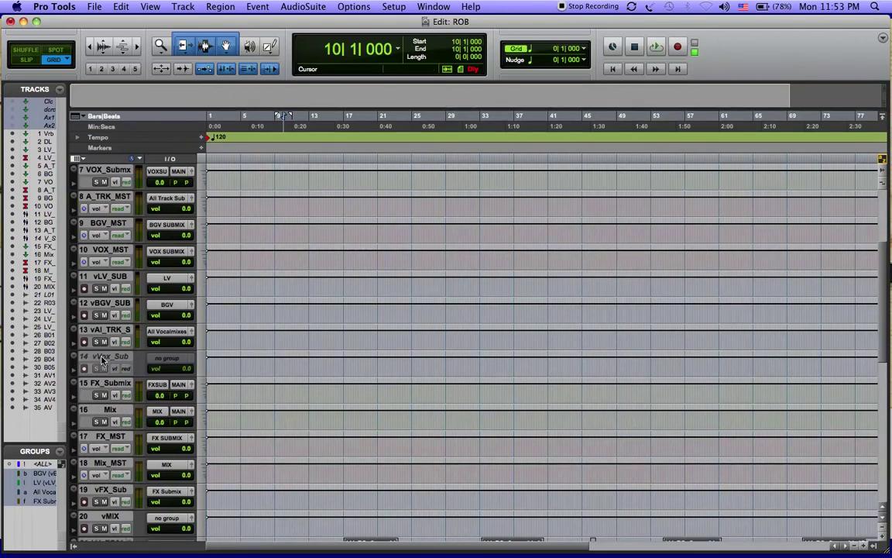
pyautogui.click(102, 357)
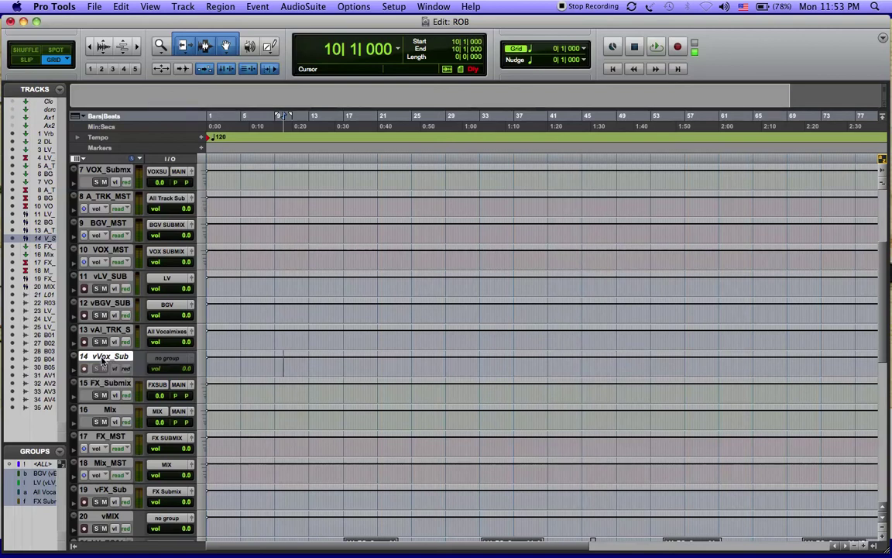
pyautogui.rightClick(102, 359)
pyautogui.click(123, 357)
# Step: Hide the inactive LV_EQ_Comp.01 track
pyautogui.scroll(-8, 143, 372)
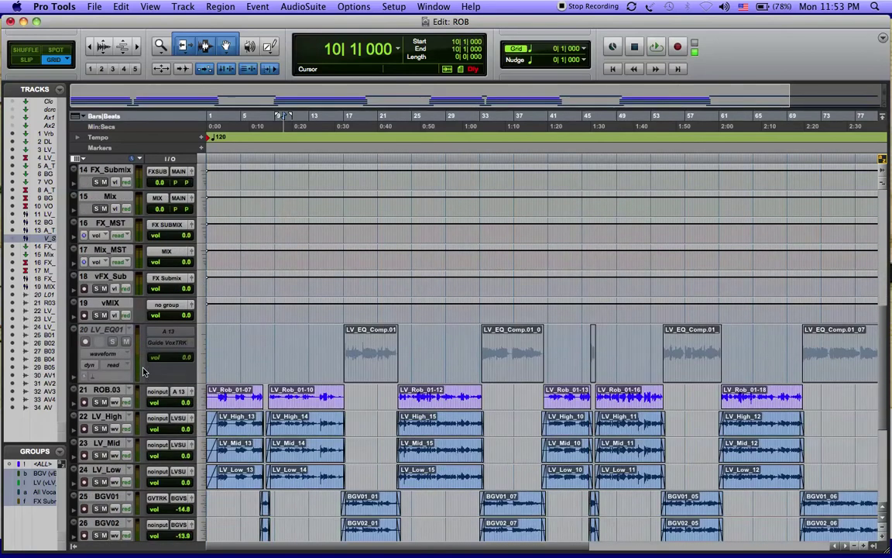
pyautogui.click(94, 331)
pyautogui.rightClick(93, 332)
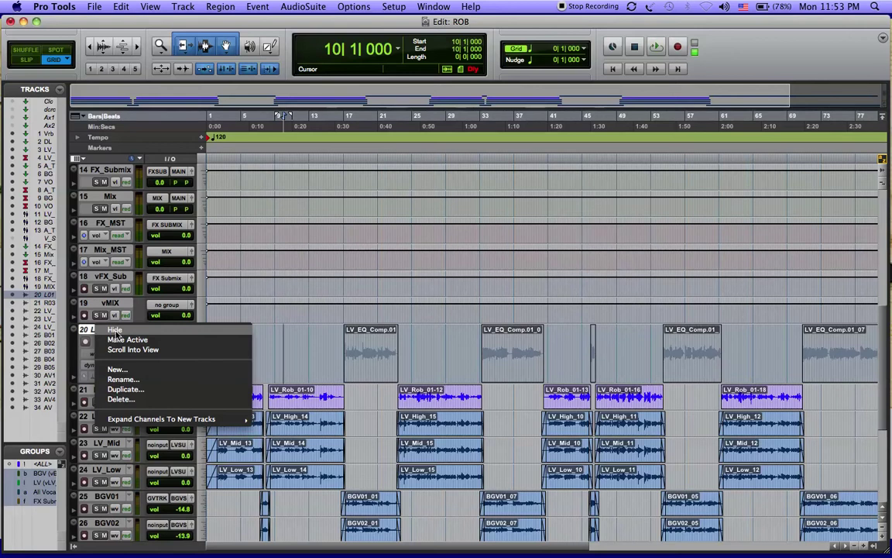
pyautogui.click(115, 330)
# Step: Look through the remaining visible tracks from Verb to All Vocal Fx for unused ones
pyautogui.scroll(-5, 120, 341)
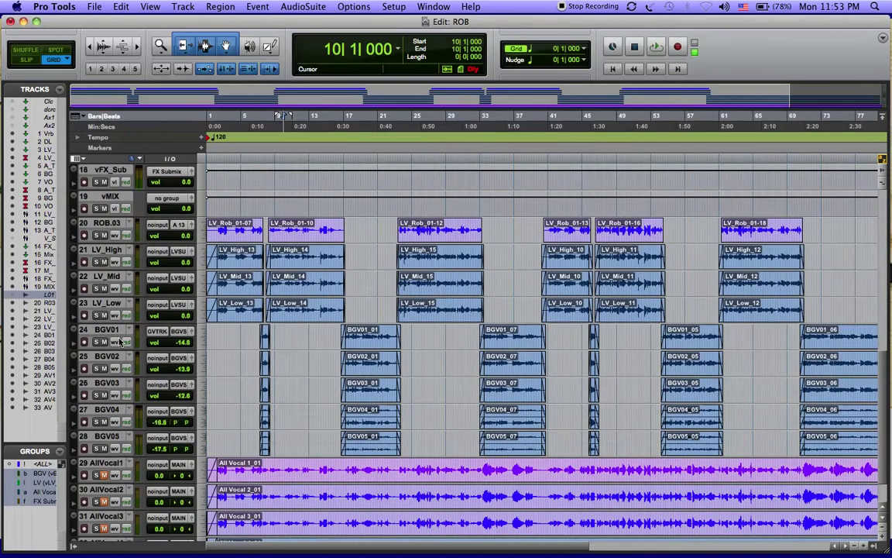
pyautogui.scroll(10, 120, 342)
pyautogui.scroll(-10, 120, 341)
pyautogui.scroll(12, 121, 342)
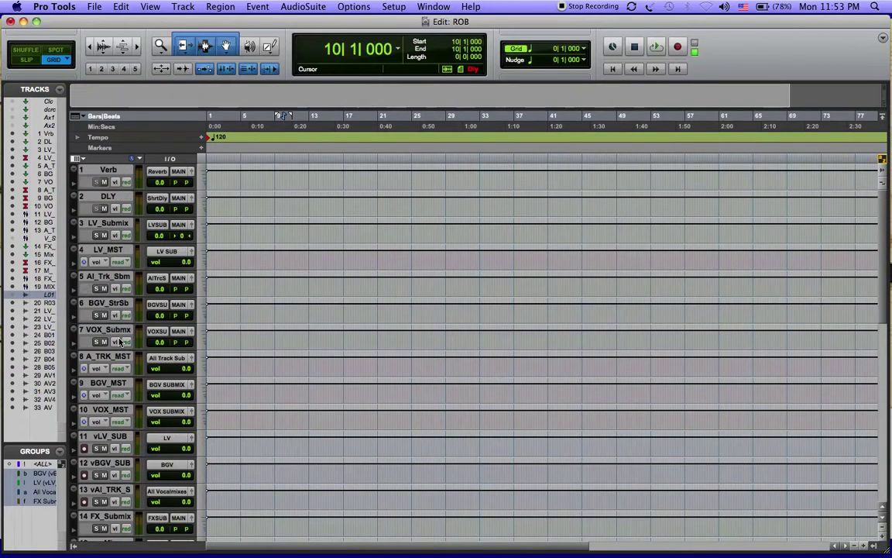
pyautogui.scroll(5, 120, 341)
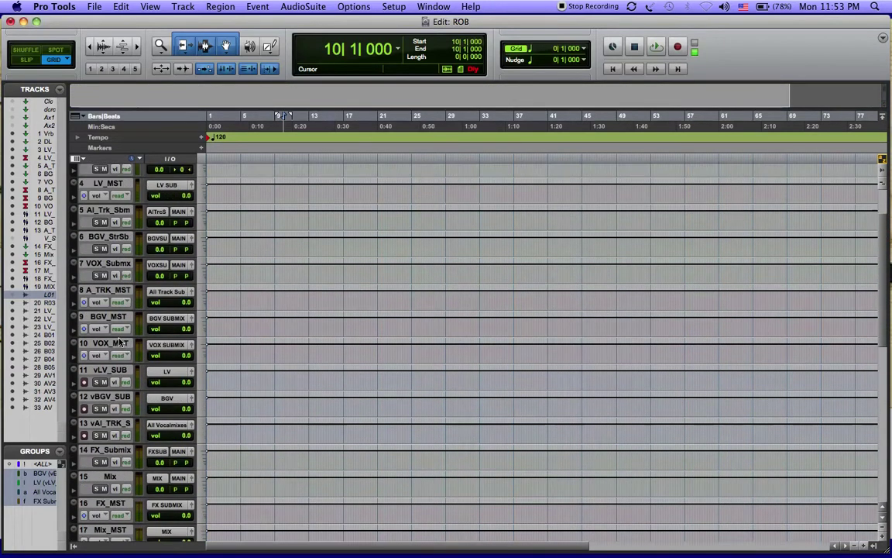
pyautogui.scroll(-18, 120, 342)
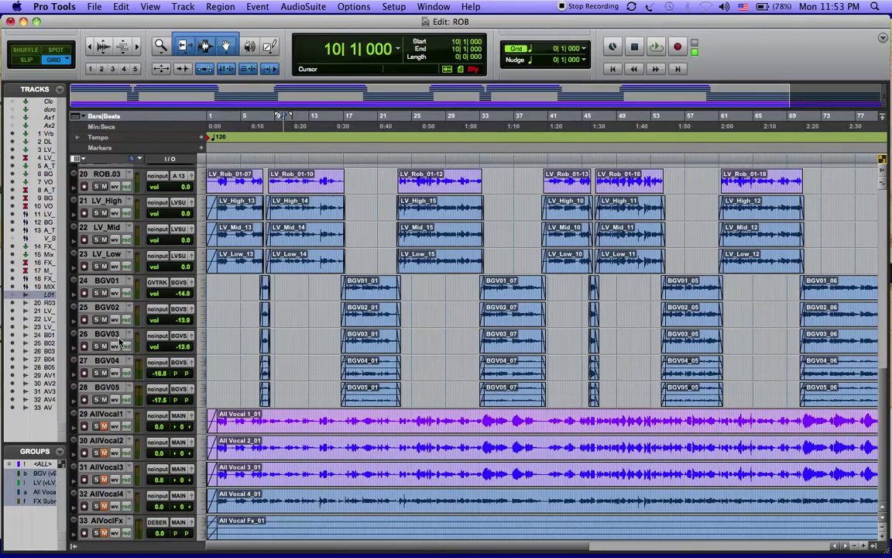
pyautogui.scroll(6, 120, 342)
pyautogui.scroll(-7, 120, 341)
# Step: Switch back and forth between the Edit and Mix windows, ending in the Mix window
pyautogui.press('super+equal')
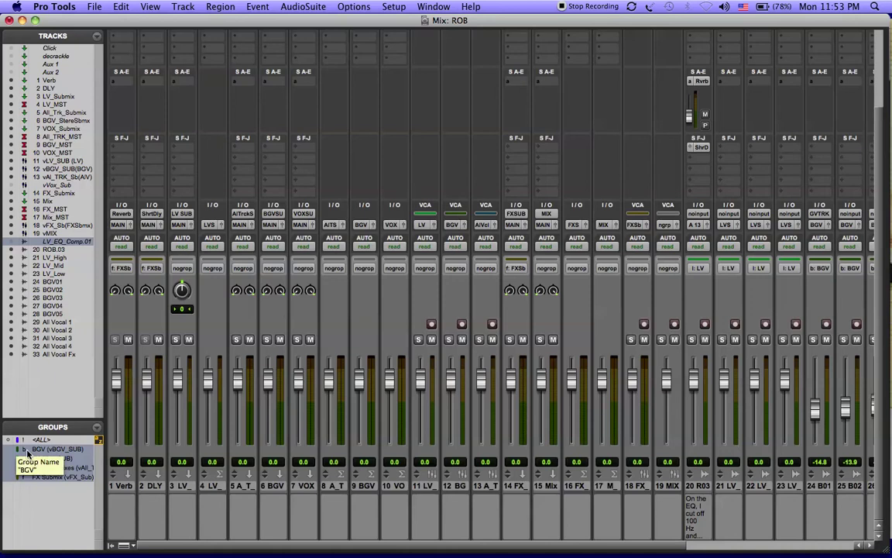
pyautogui.press('super+equal')
pyautogui.press('super+equal')
pyautogui.press('super+equal')
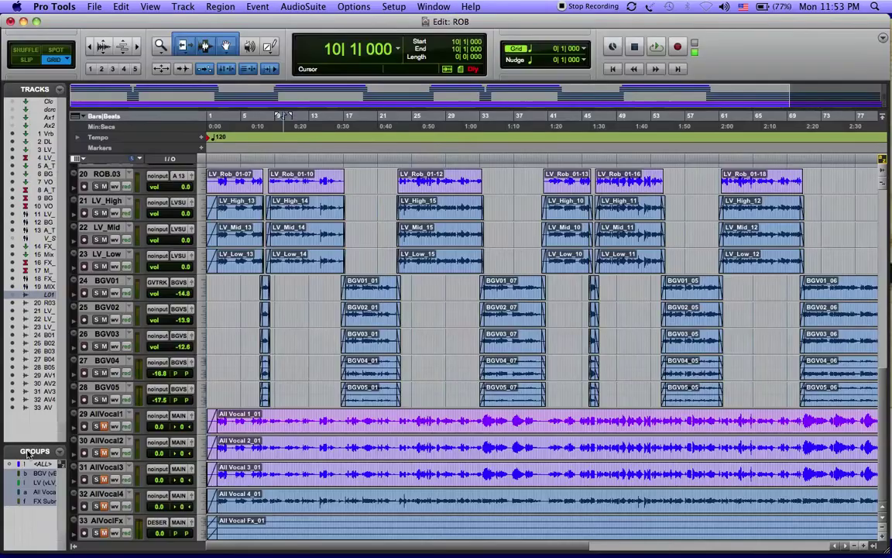
pyautogui.press('super+equal')
pyautogui.press('super+equal')
pyautogui.press('super+equal')
pyautogui.press('super+equal')
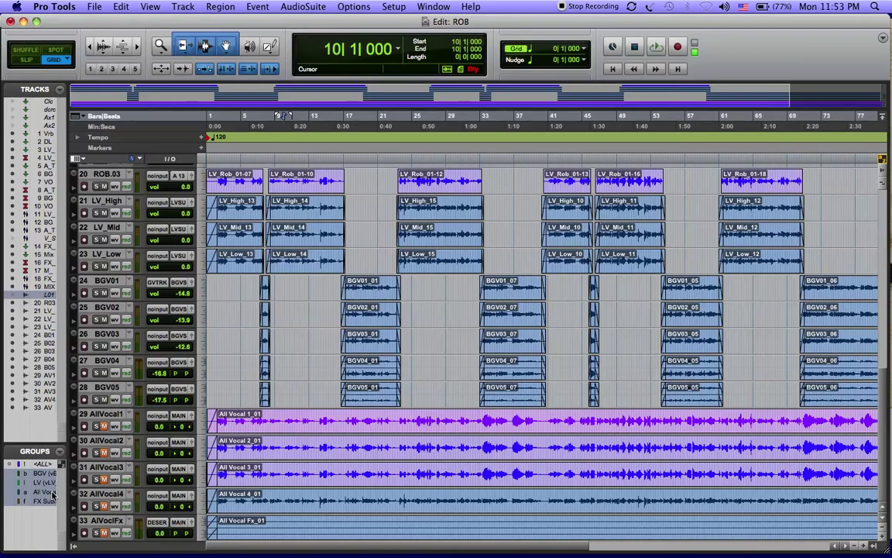
pyautogui.press('super+equal')
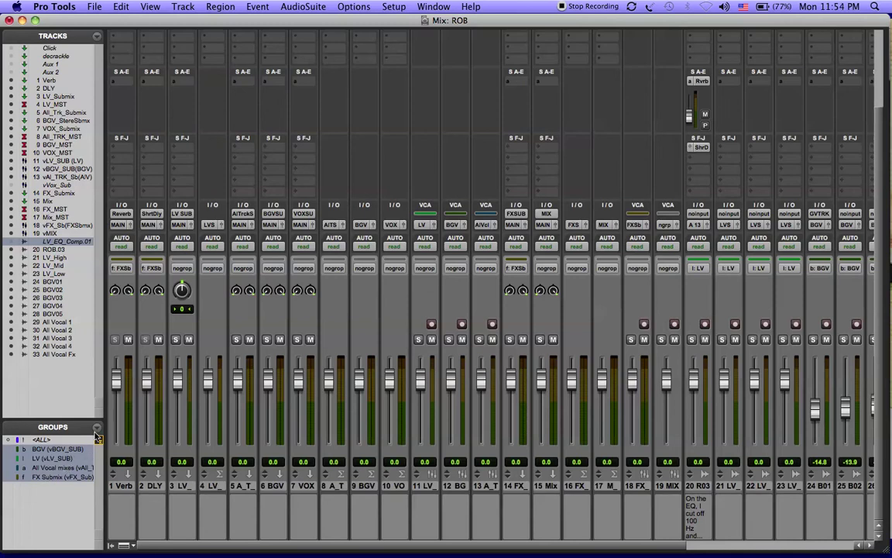
# Step: Hide and redisplay the track and group lists in the Mix window, and return to the Edit window
pyautogui.click(111, 548)
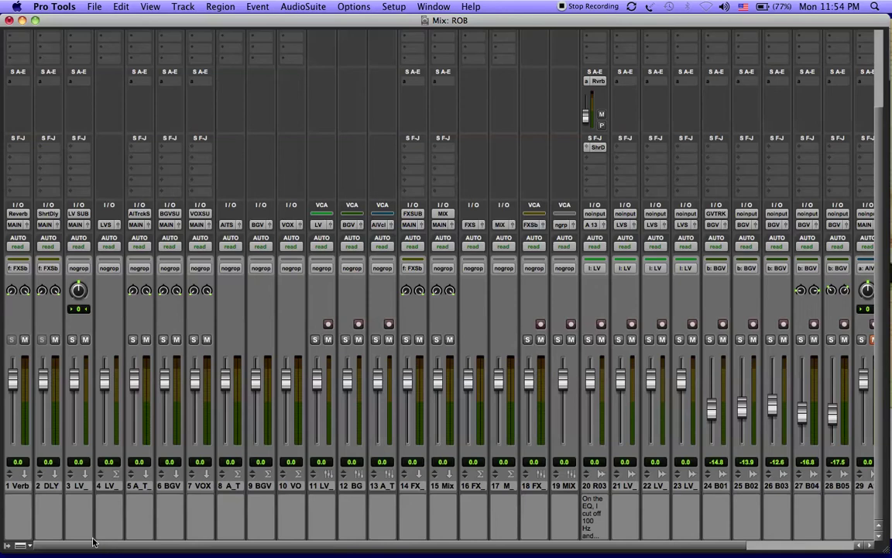
pyautogui.click(8, 548)
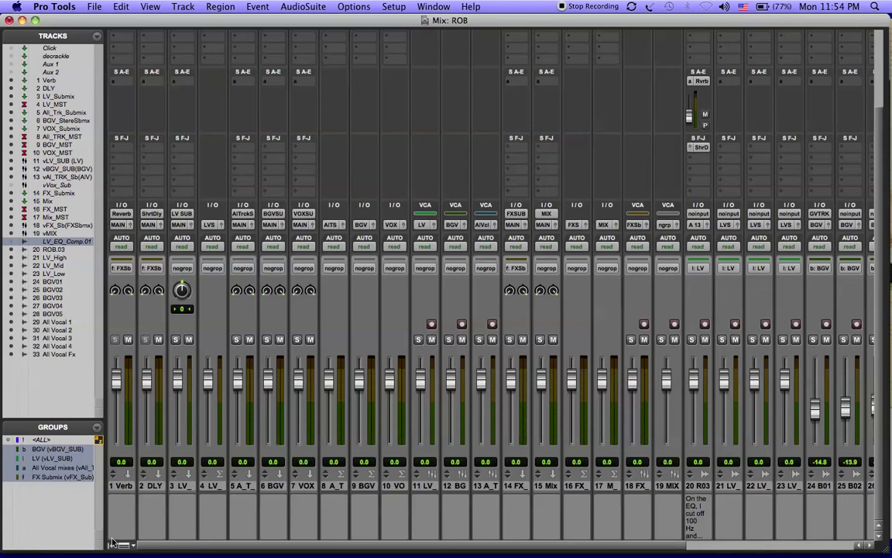
pyautogui.press('super+equal')
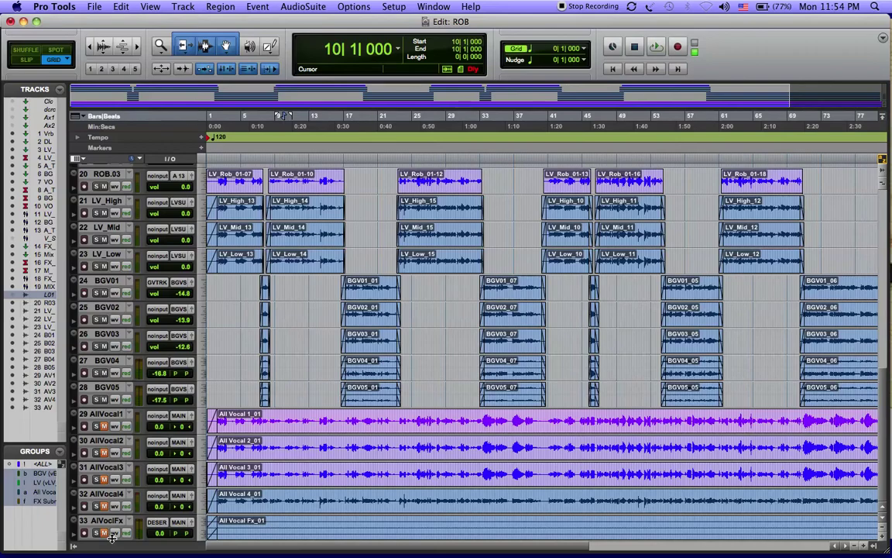
pyautogui.press('super+equal')
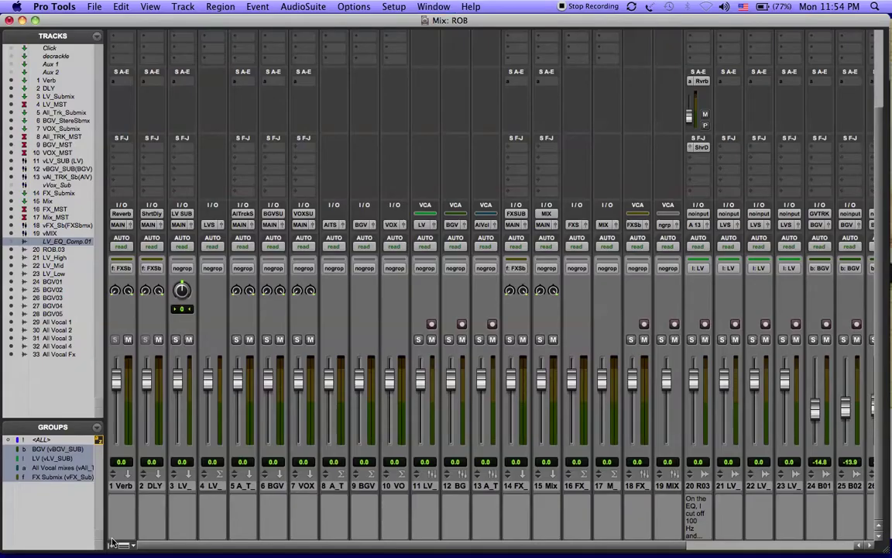
pyautogui.press('super+equal')
pyautogui.press('super+equal')
pyautogui.press('super+equal')
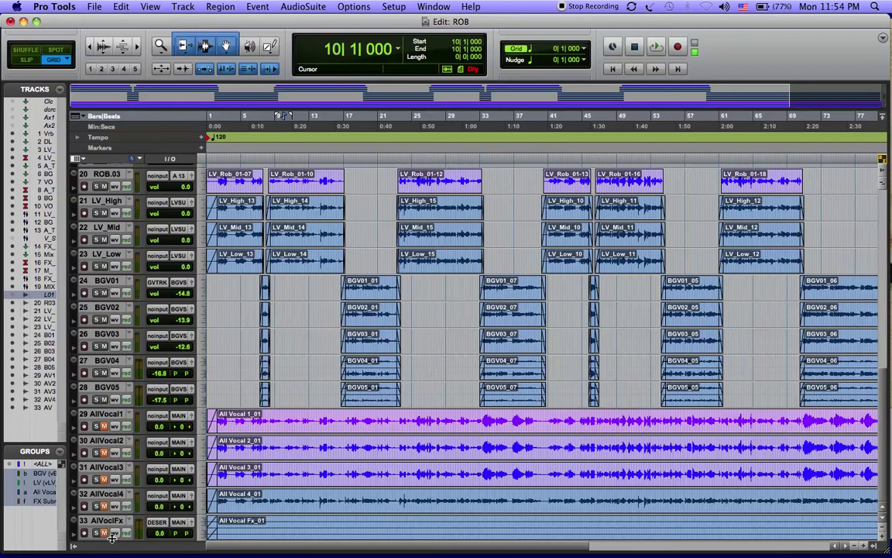
# Step: In the Edit window, hide and redisplay the track and group lists, and show and close the Regions list
pyautogui.moveTo(112, 555)
pyautogui.click(74, 548)
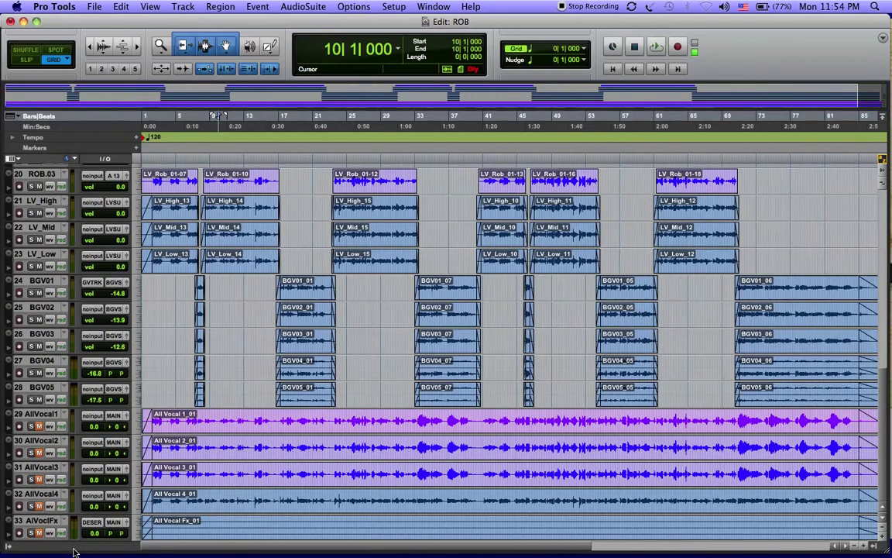
pyautogui.click(9, 548)
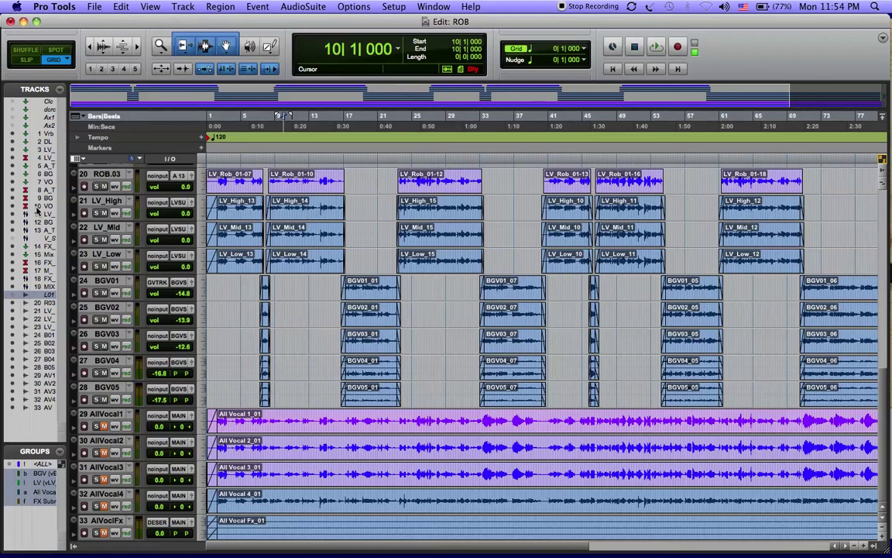
pyautogui.click(873, 545)
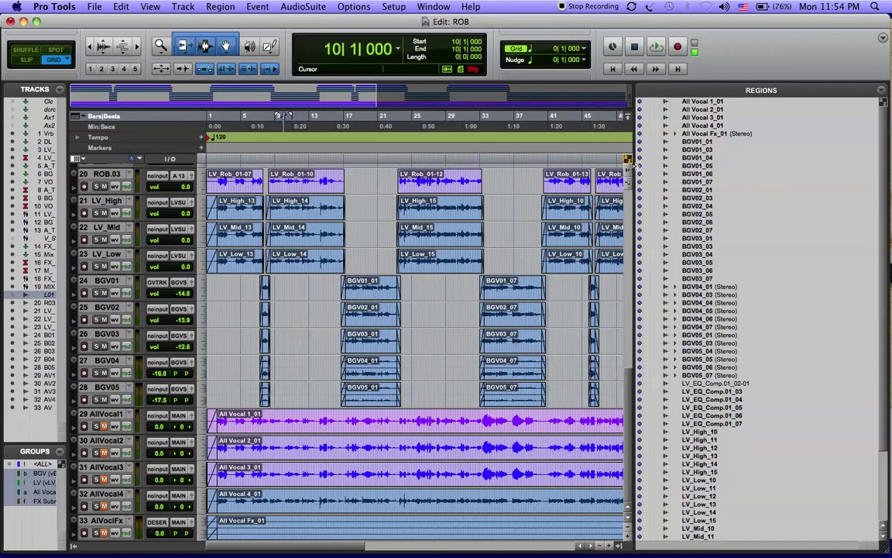
pyautogui.click(619, 547)
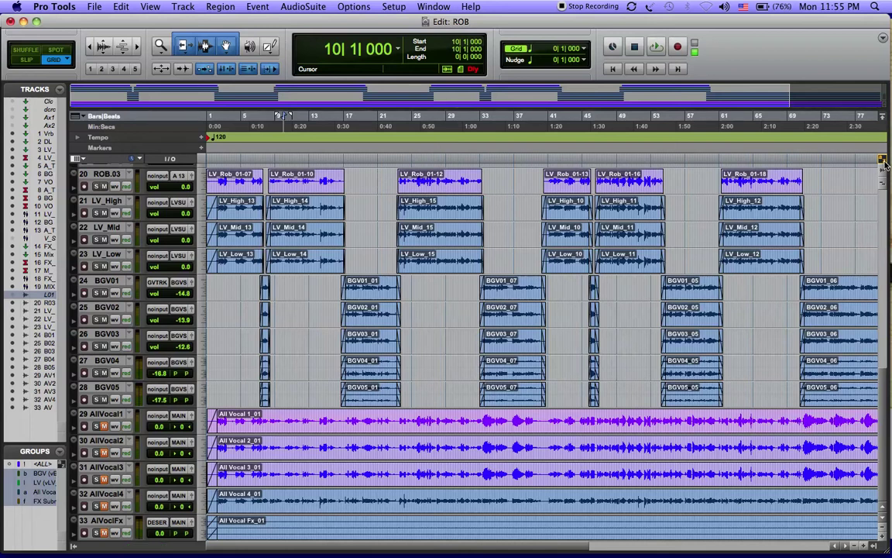
# Step: Zoom the timeline horizontally far out and back in to its previous range
pyautogui.press('super+bracketleft')
pyautogui.press('super+bracketleft')
pyautogui.press('super+bracketleft')
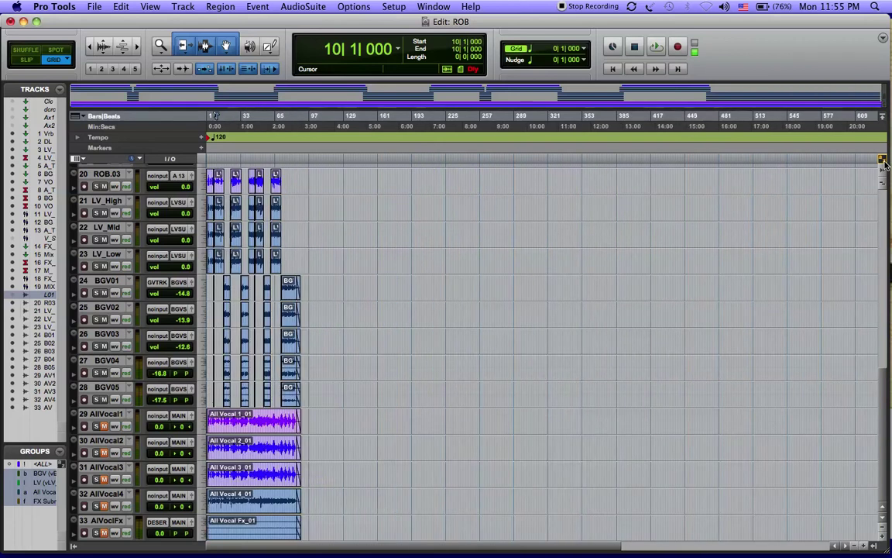
pyautogui.press('super+bracketleft')
pyautogui.press('super+bracketleft')
pyautogui.press('super+bracketleft')
pyautogui.press('super+bracketleft')
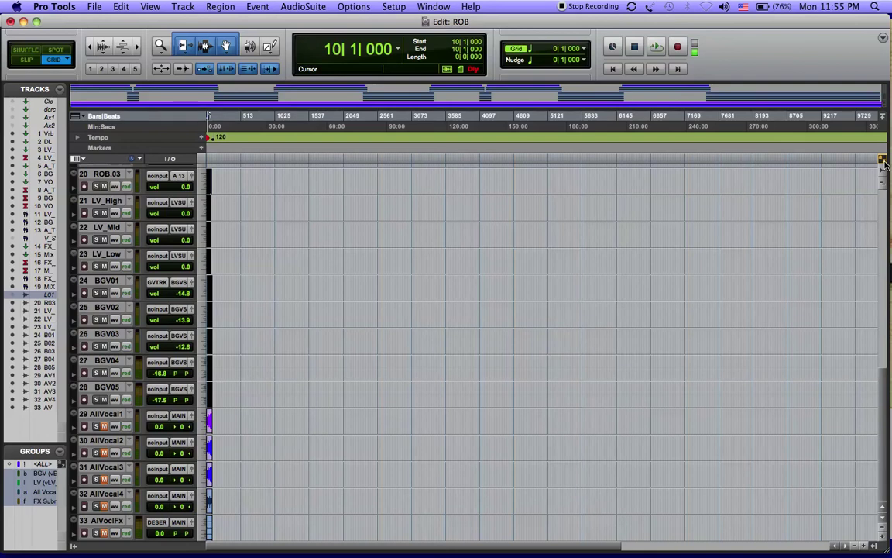
pyautogui.press('super+bracketright')
pyautogui.press('super+bracketright')
pyautogui.press('super+bracketright')
pyautogui.press('super+bracketright')
pyautogui.press('super+bracketright')
pyautogui.press('super+bracketright')
pyautogui.press('super+bracketright')
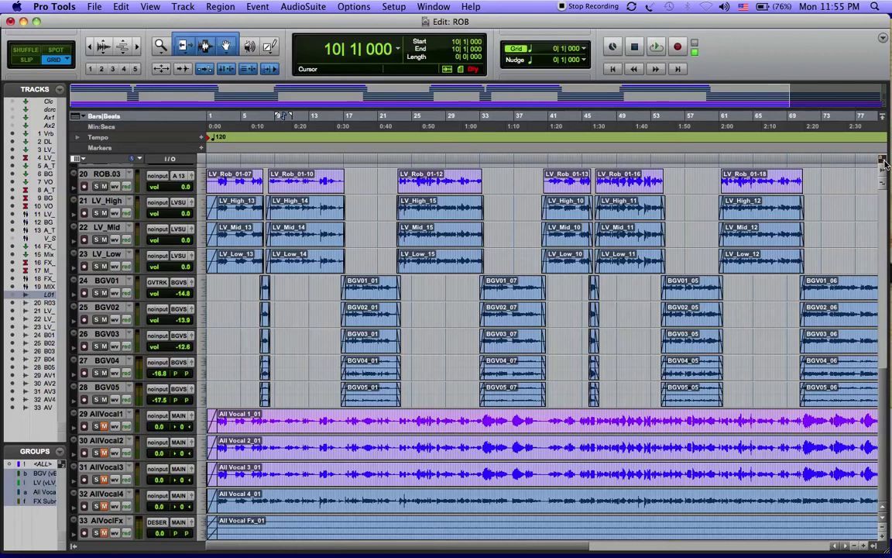
# Step: Undo the last edit and zoom the timeline in closely on the session start and back out to about 40 bars
pyautogui.press('super+z')
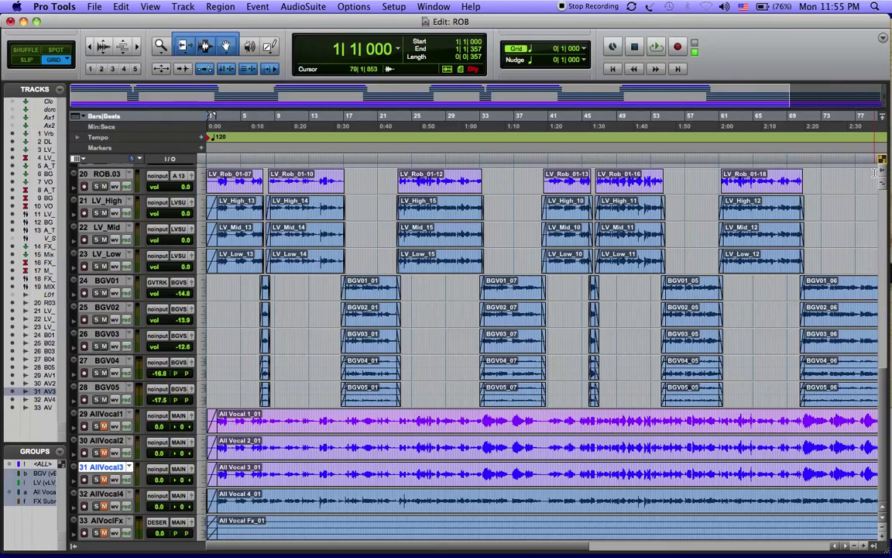
pyautogui.press('r')
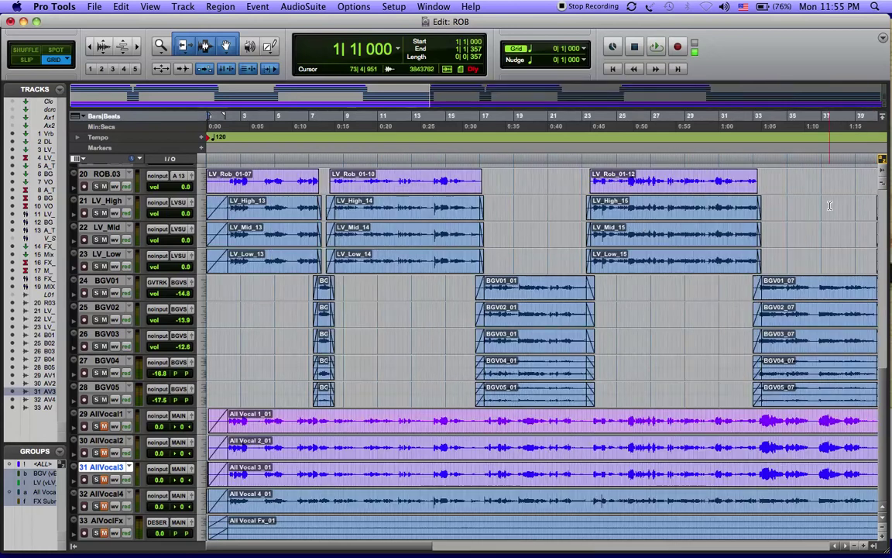
pyautogui.press('t')
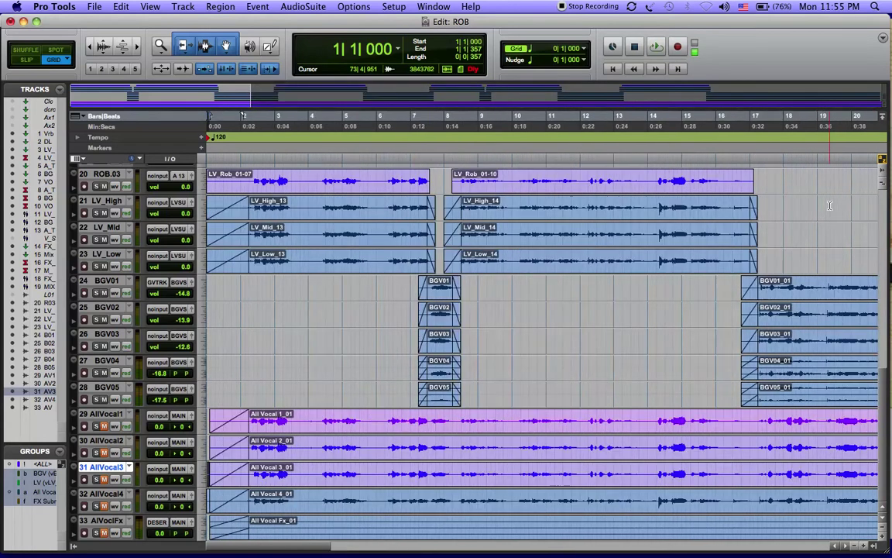
pyautogui.press('t')
pyautogui.press('t')
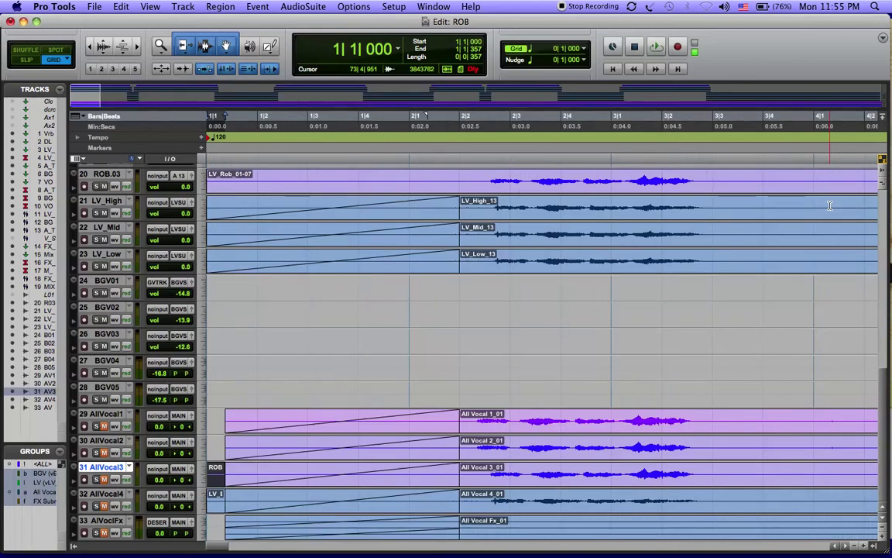
pyautogui.press('t')
pyautogui.press('t')
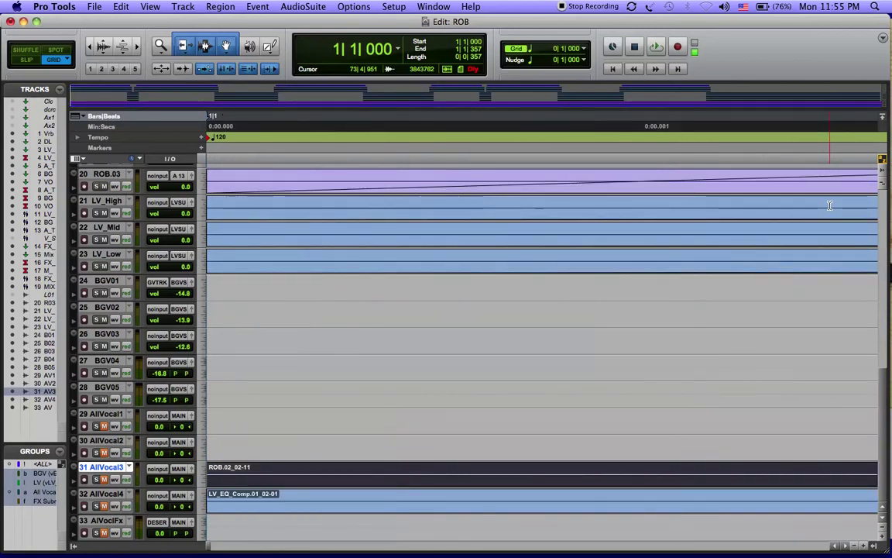
pyautogui.hotkey('alt', 'a')
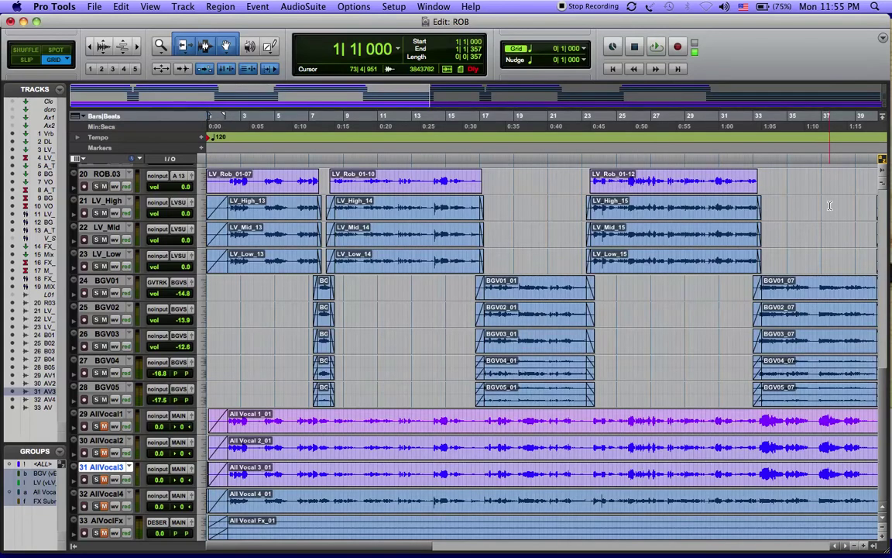
# Step: Zoom in on the first beat, back out to about 40 bars, and in on the first beat again
pyautogui.press('t')
pyautogui.press('t')
pyautogui.press('t')
pyautogui.press('t')
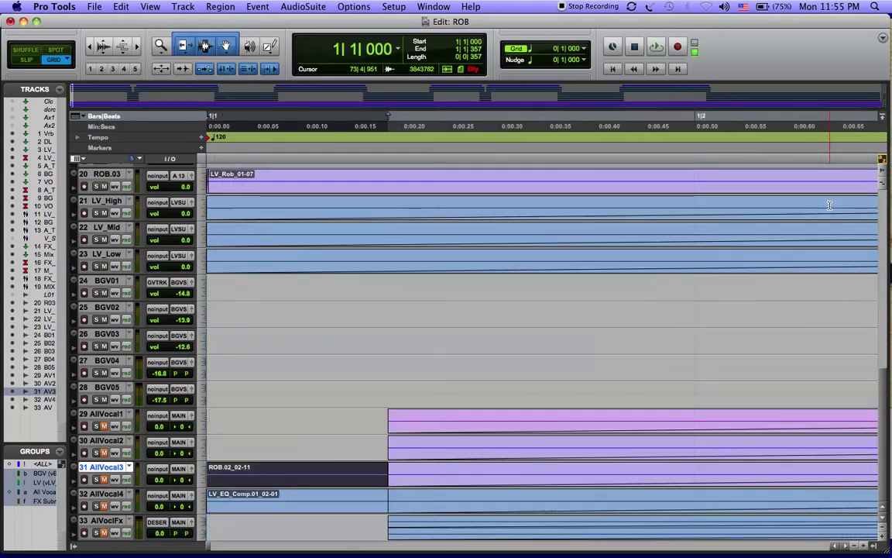
pyautogui.hotkey('alt', 'a')
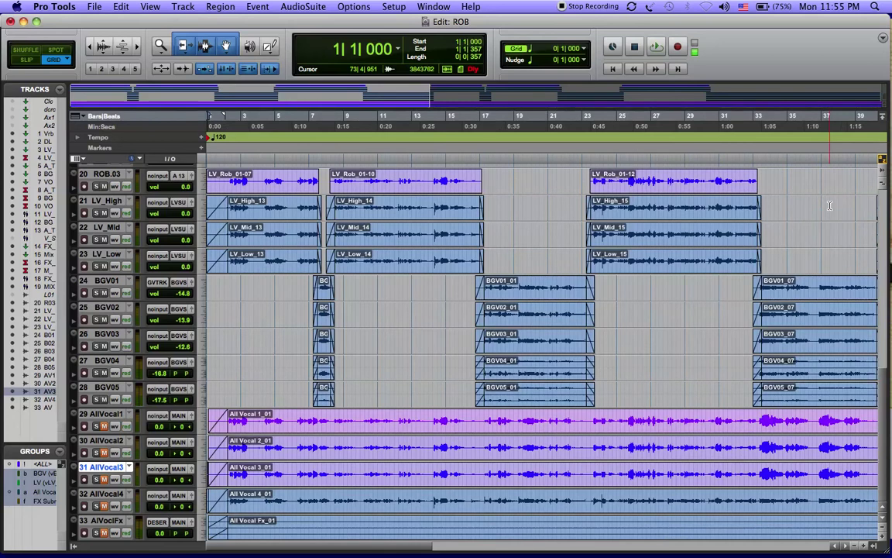
pyautogui.press('t')
pyautogui.press('t')
pyautogui.press('t')
pyautogui.press('t')
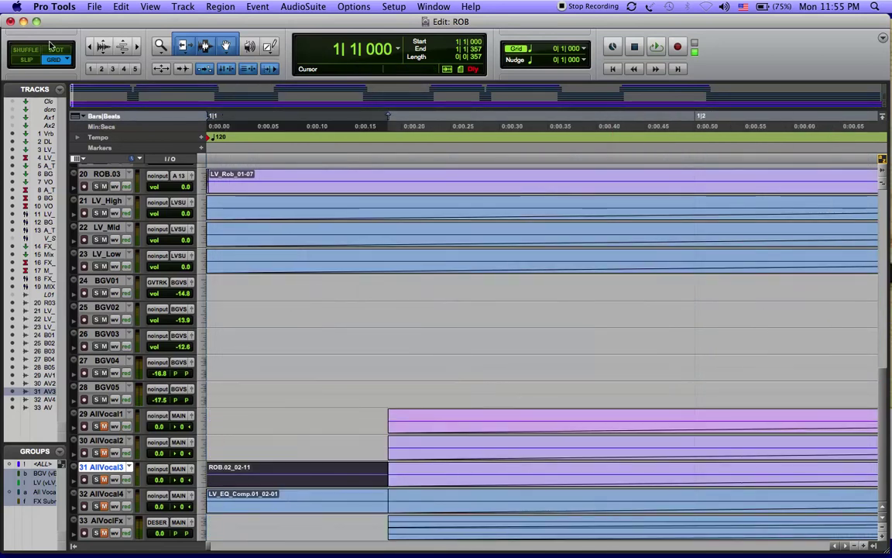
# Step: Recall horizontal zoom presets 1 through 5 in turn, ending on preset 5
pyautogui.click(90, 69)
pyautogui.click(101, 69)
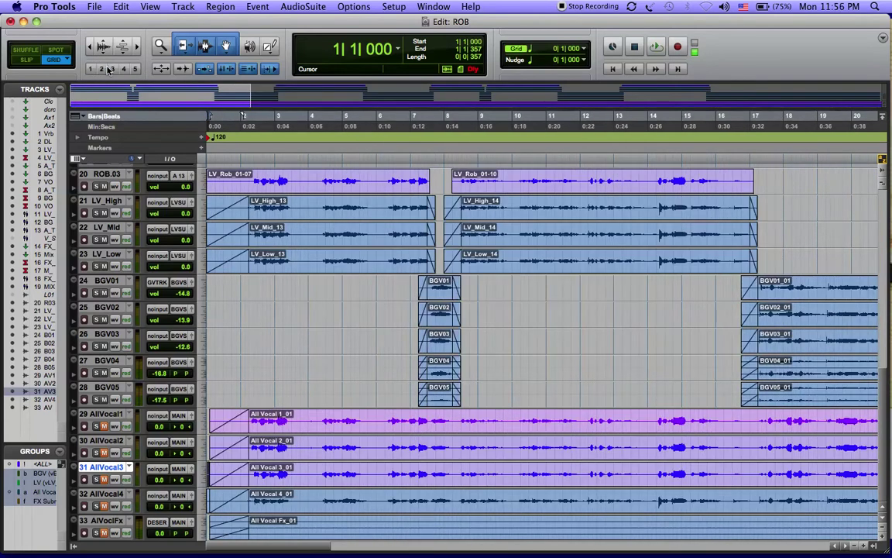
pyautogui.click(112, 69)
pyautogui.click(123, 69)
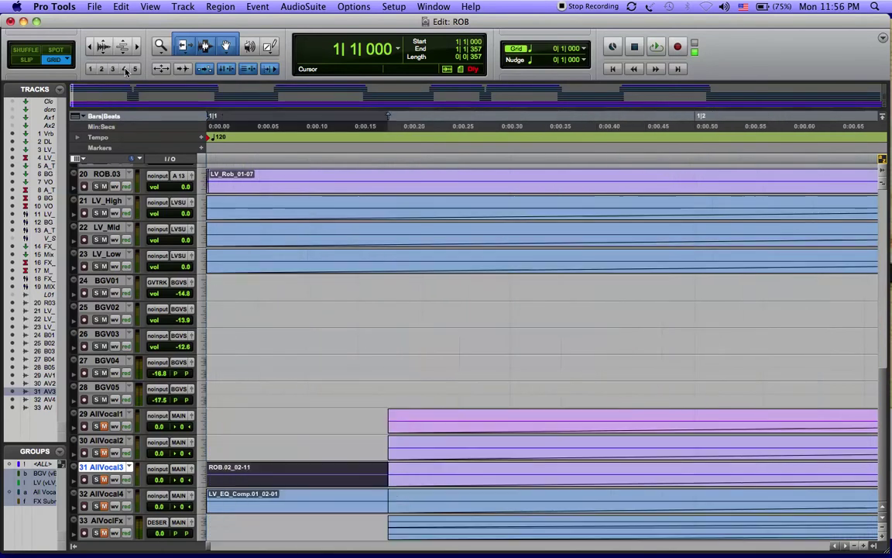
pyautogui.click(134, 69)
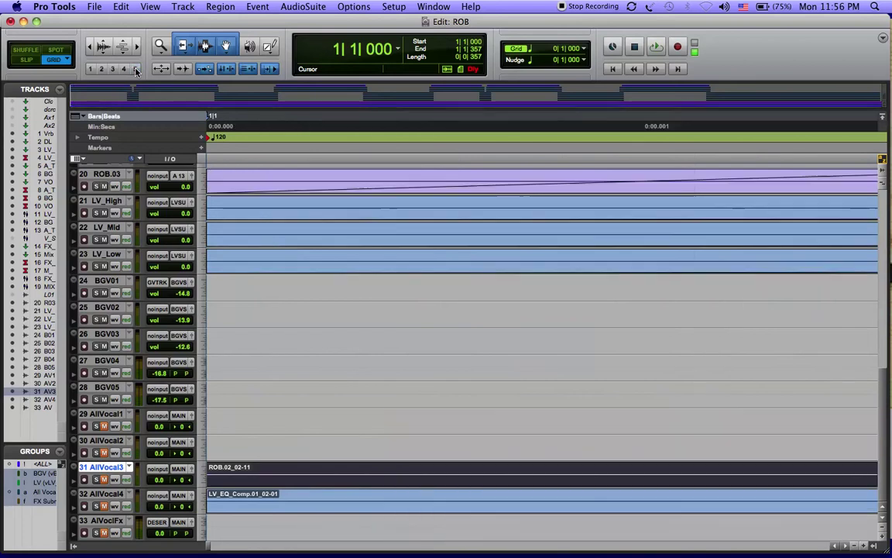
pyautogui.click(135, 69)
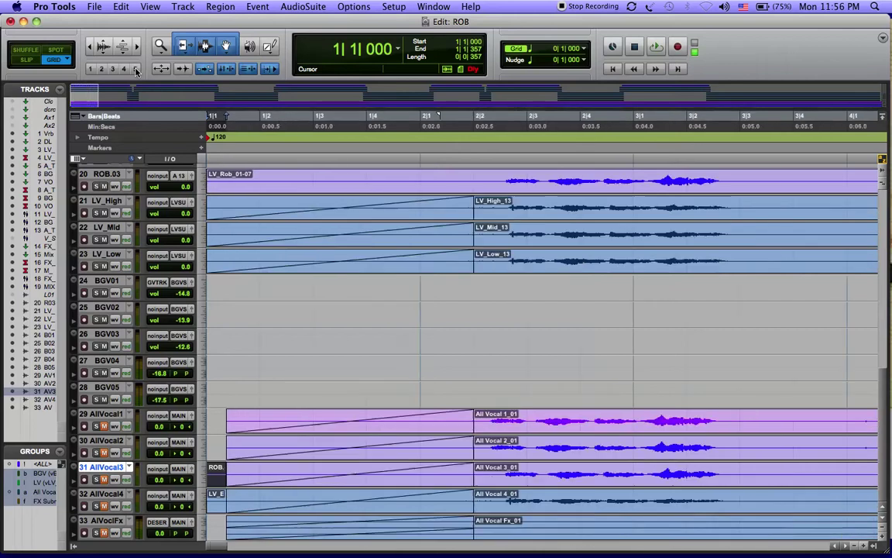
# Step: Zoom the timeline out to show the whole session and raise the display brightness
pyautogui.press('super+bracketright')
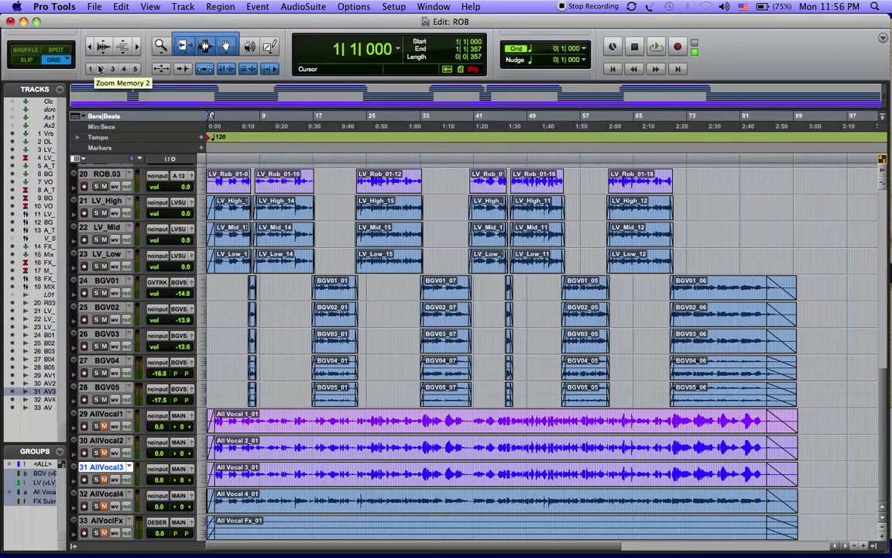
pyautogui.press('XF86MonBrightnessUp')
pyautogui.press('XF86MonBrightnessUp')
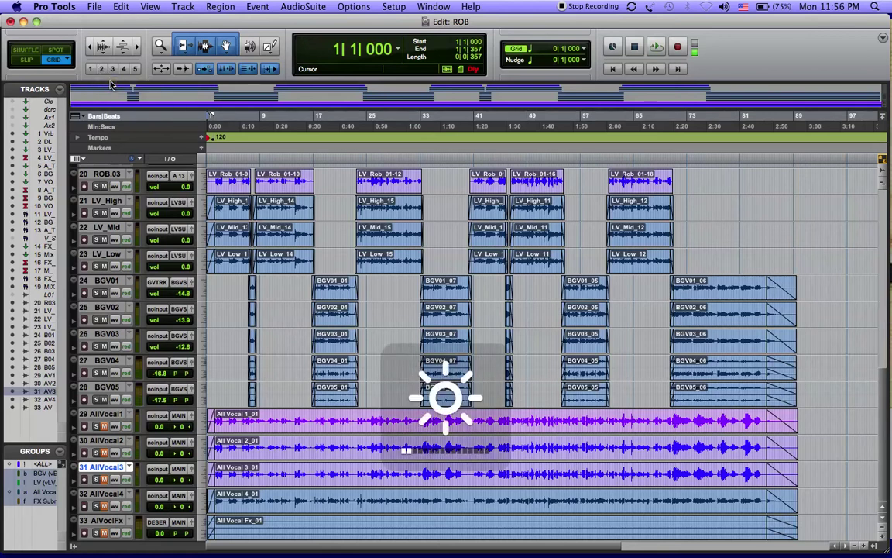
pyautogui.press('XF86MonBrightnessUp')
pyautogui.press('XF86MonBrightnessUp')
pyautogui.press('XF86MonBrightnessUp')
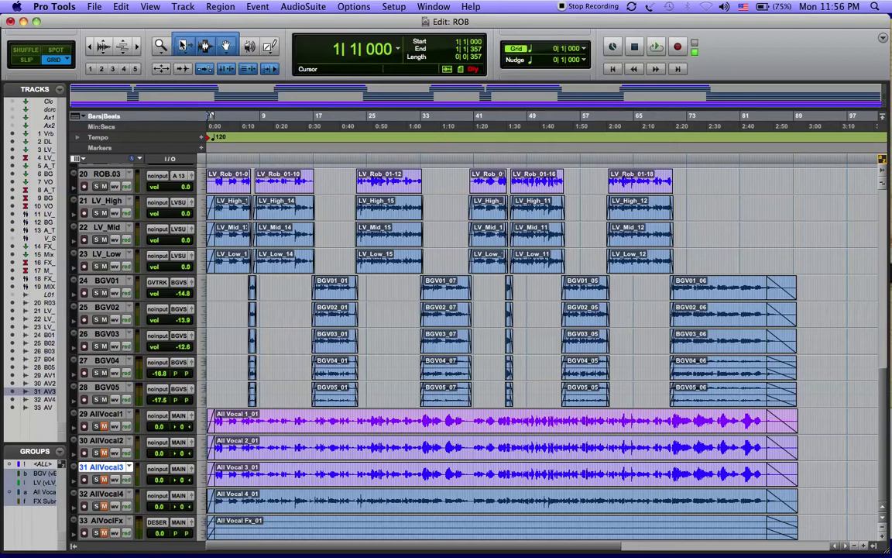
# Step: Activate the Zoomer, Trim, Selector, Grabber, Scrubber and Pencil tools in turn, ending on the Smart Tool
pyautogui.press('F5')
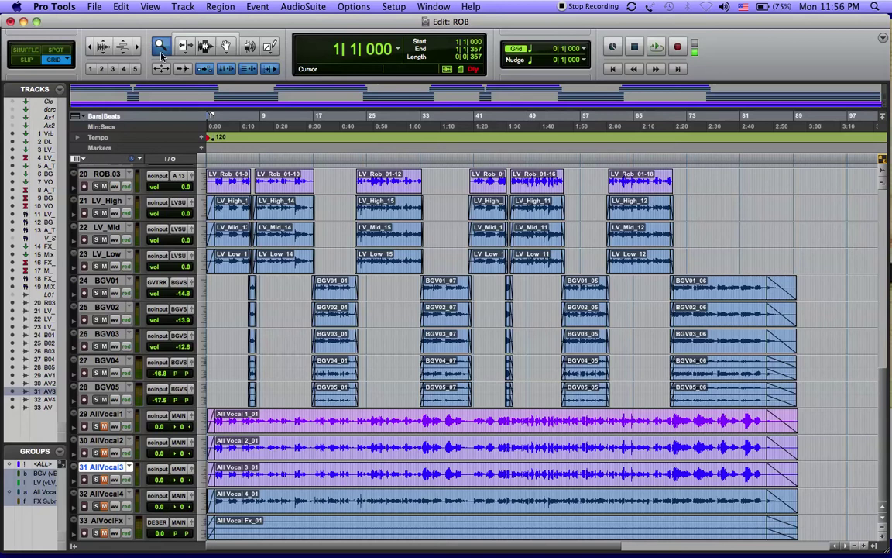
pyautogui.click(175, 49)
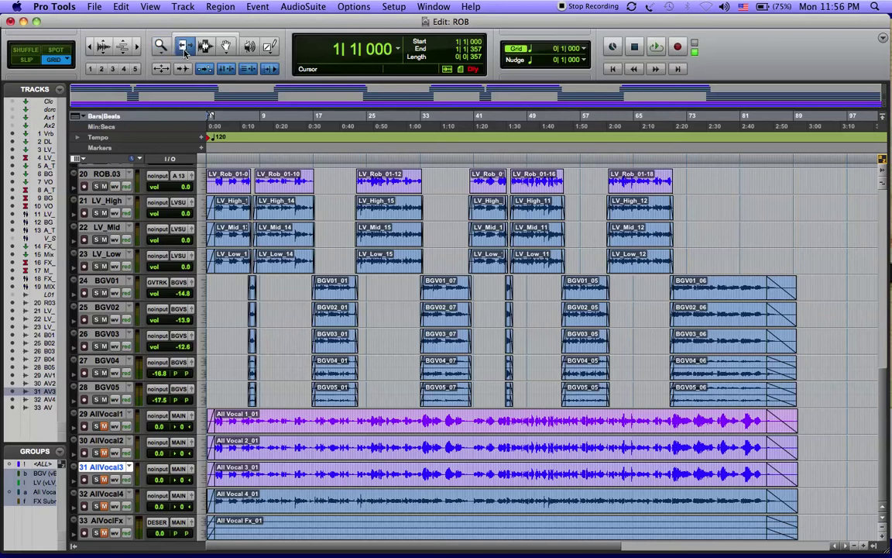
pyautogui.click(160, 48)
pyautogui.click(185, 48)
pyautogui.click(204, 48)
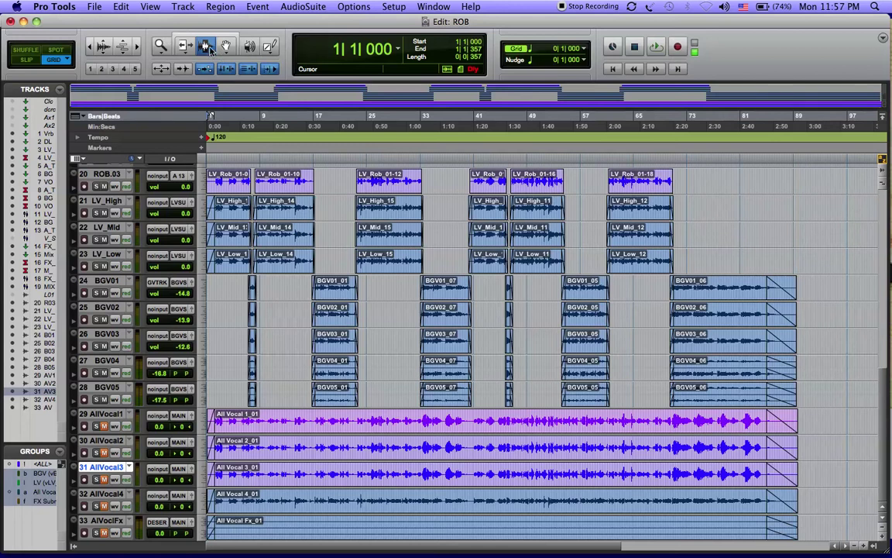
pyautogui.press('F8')
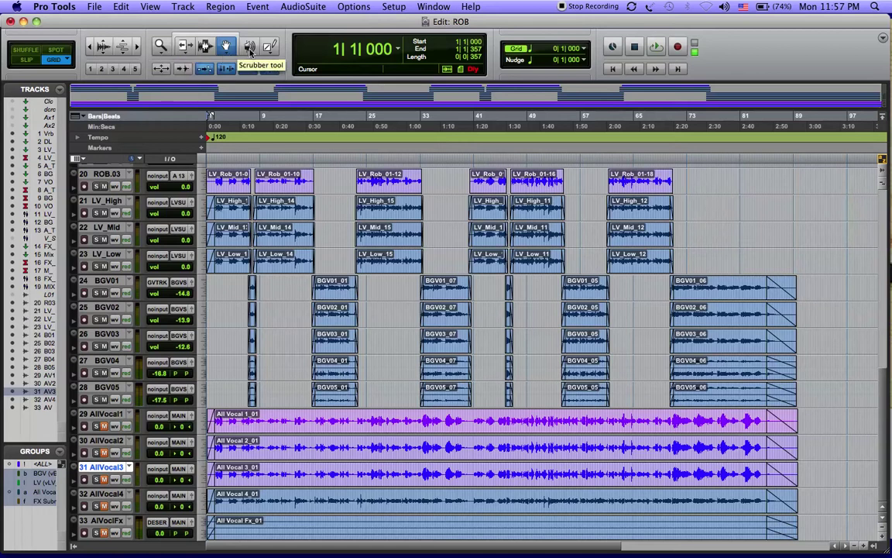
pyautogui.click(250, 48)
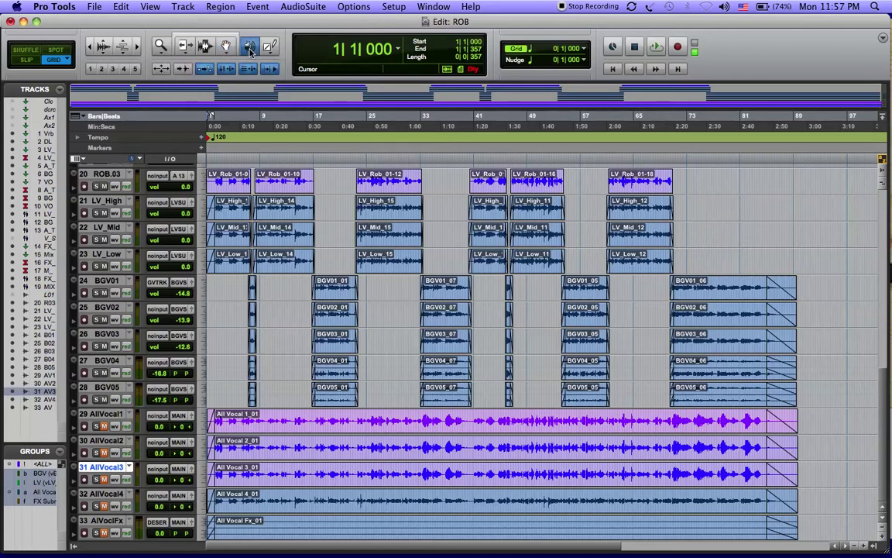
pyautogui.click(270, 46)
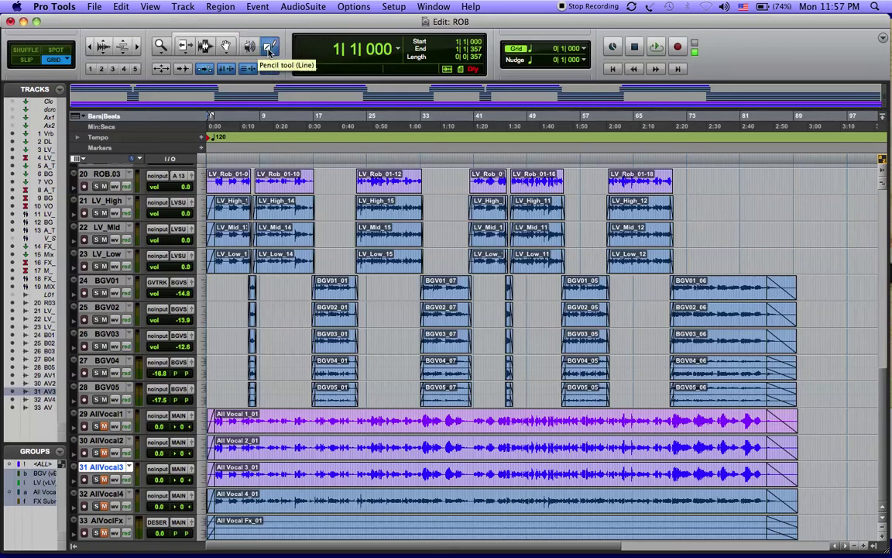
pyautogui.click(204, 44)
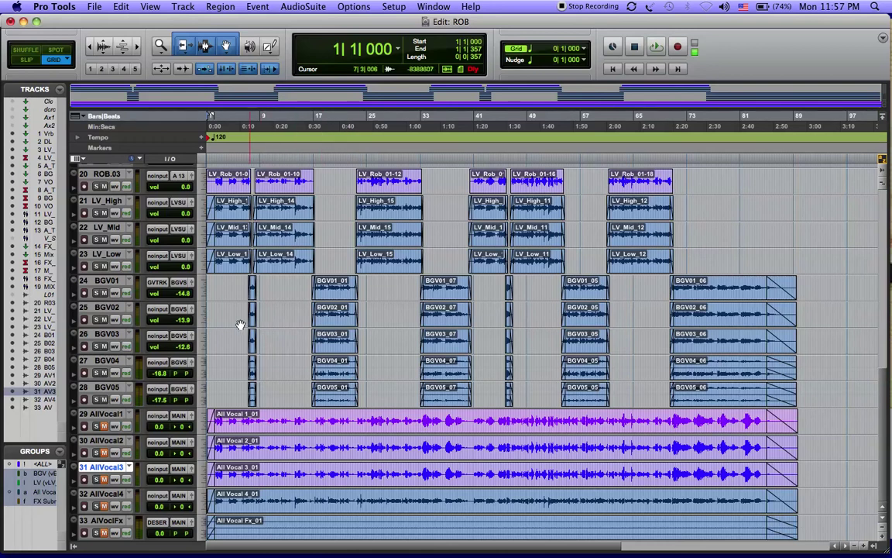
# Step: Set the BGV tracks to large height and select bars 11 to 15 across them, clearing the track selection at the end
pyautogui.click(196, 313)
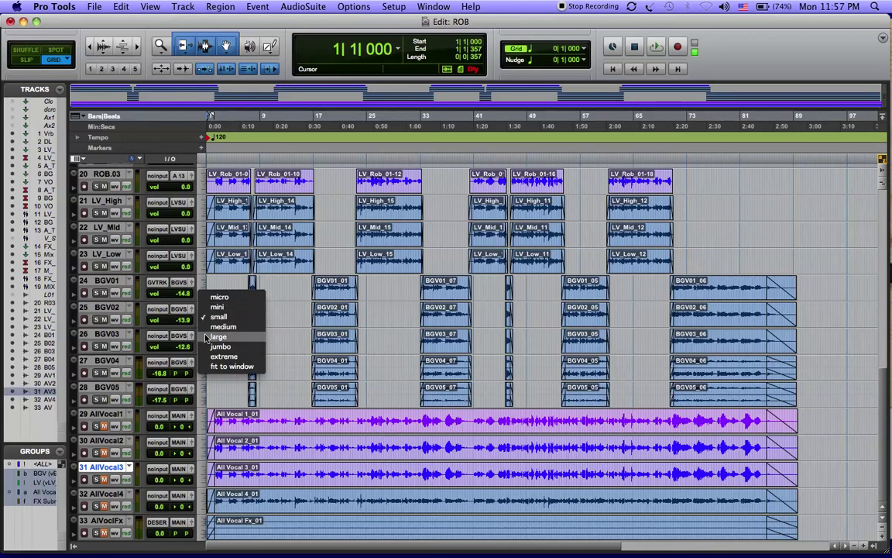
pyautogui.click(209, 338)
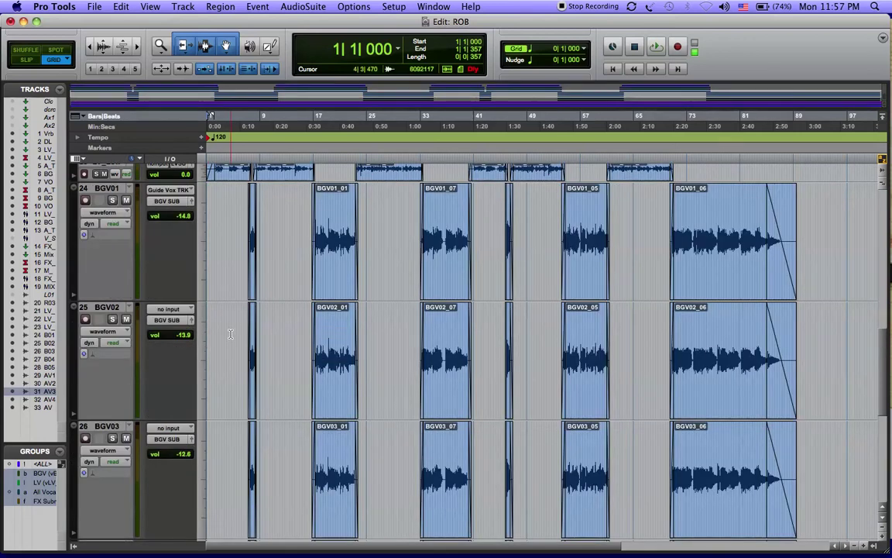
pyautogui.moveTo(237, 333); pyautogui.dragTo(299, 347)
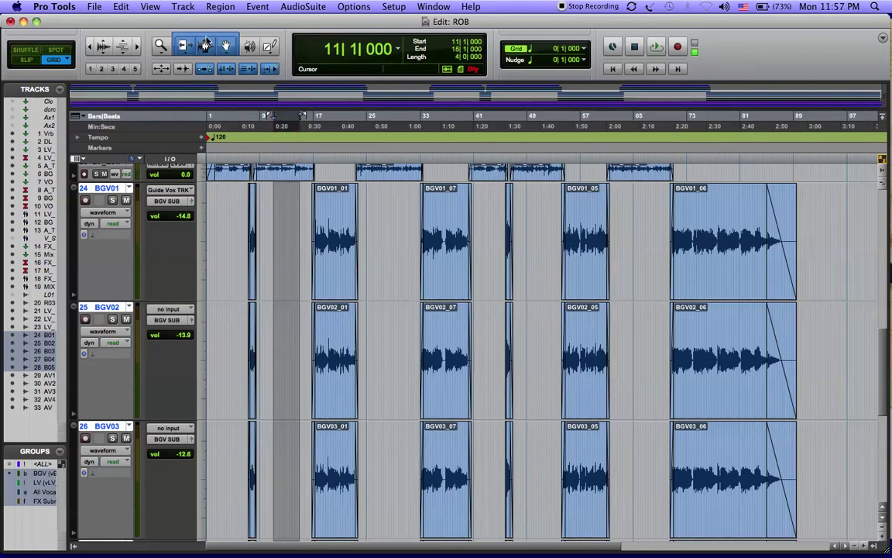
pyautogui.click(207, 41)
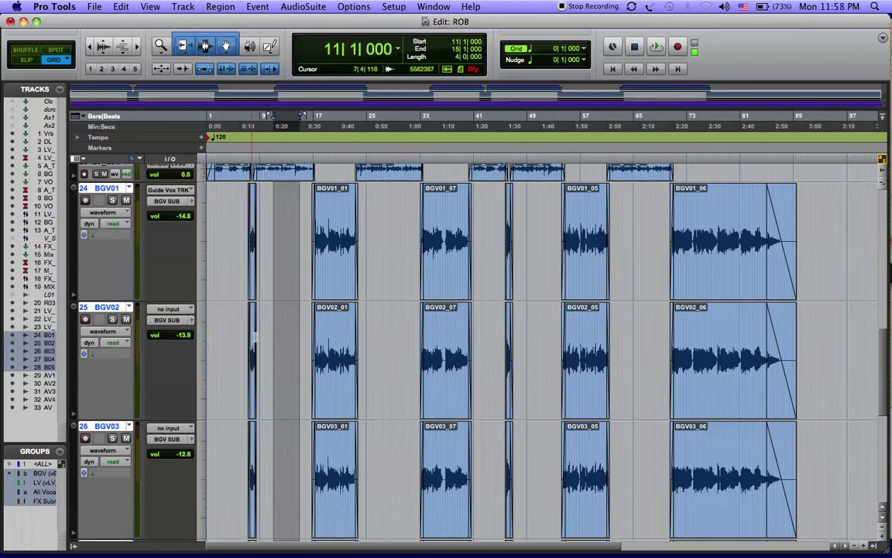
pyautogui.click(277, 387)
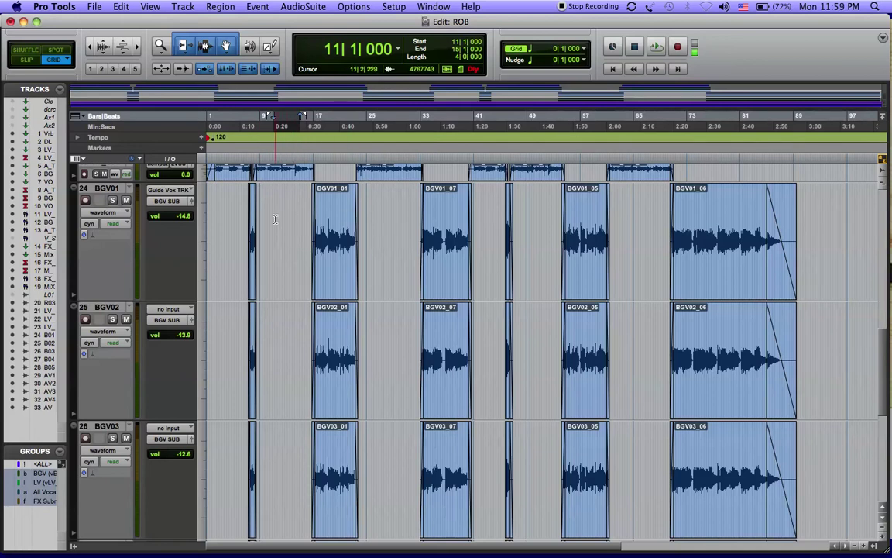
# Step: Activate the Trim, Selector and Grabber tools one after another and return to the Smart Tool
pyautogui.click(183, 47)
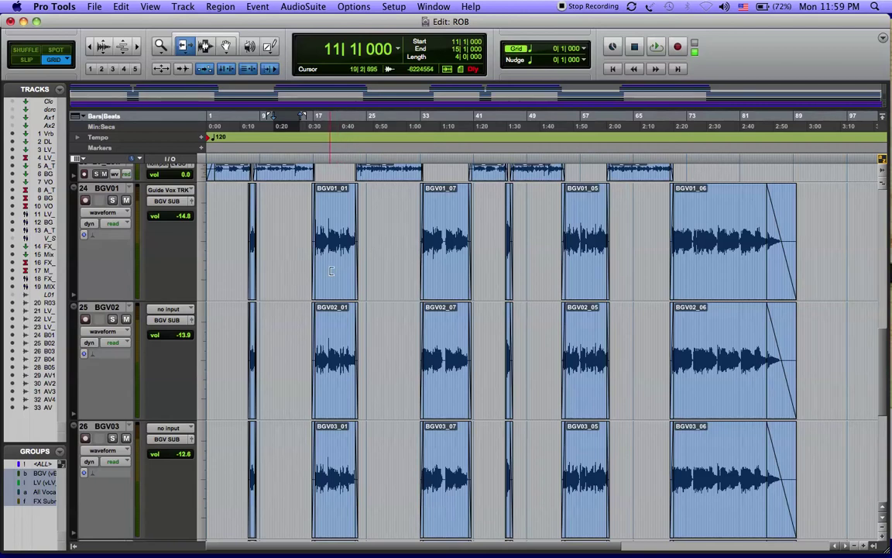
pyautogui.press('F7')
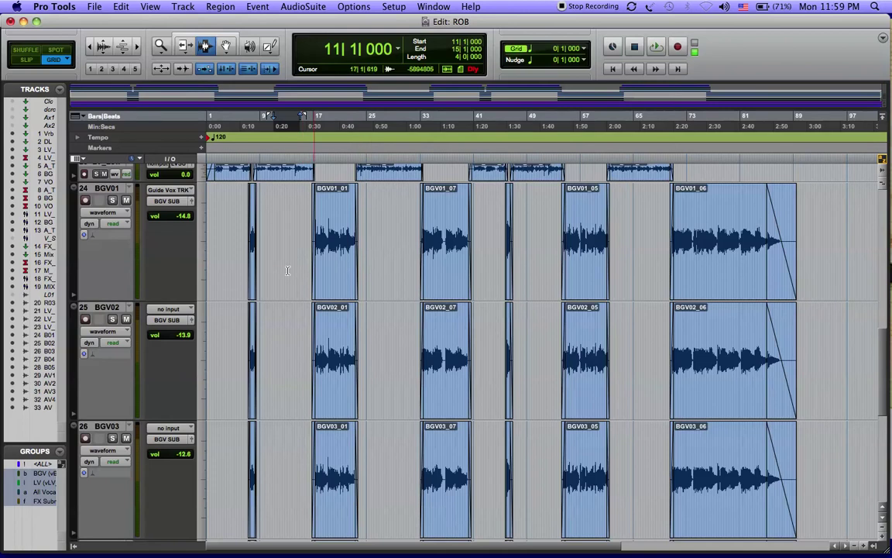
pyautogui.press('F8')
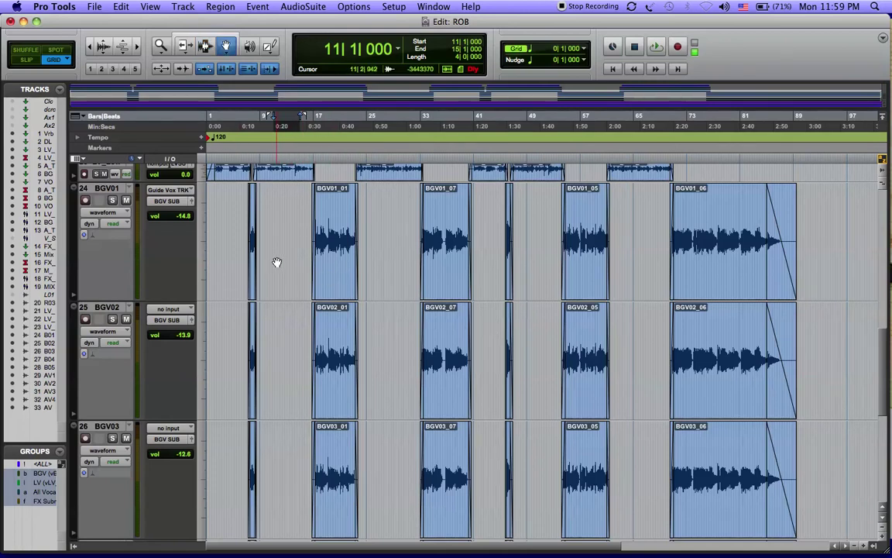
pyautogui.press('F6')
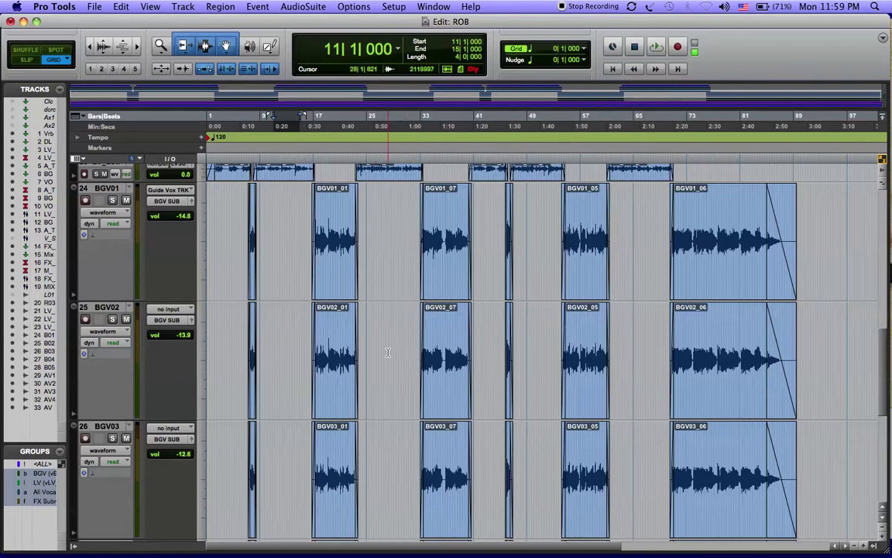
# Step: Switch to the Mix window, hide its track and group lists, and look across the channel strips
pyautogui.press('super+equal')
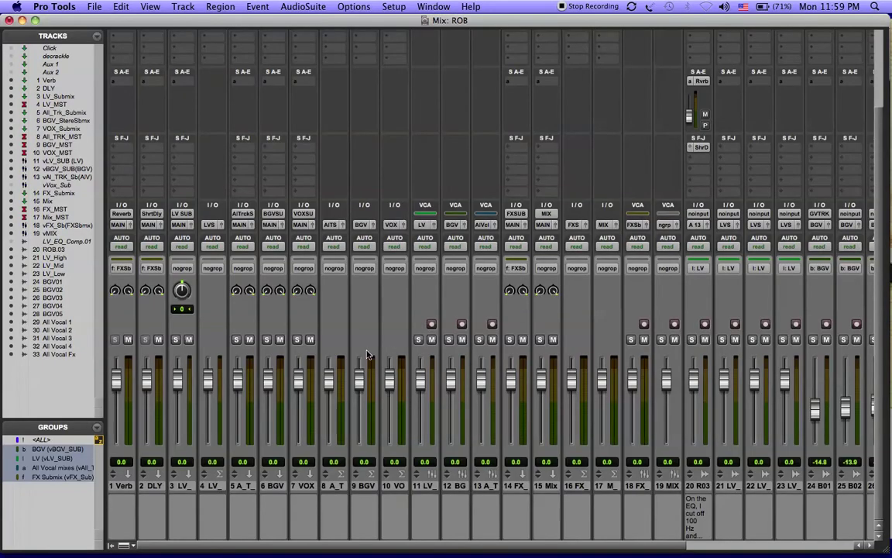
pyautogui.click(112, 544)
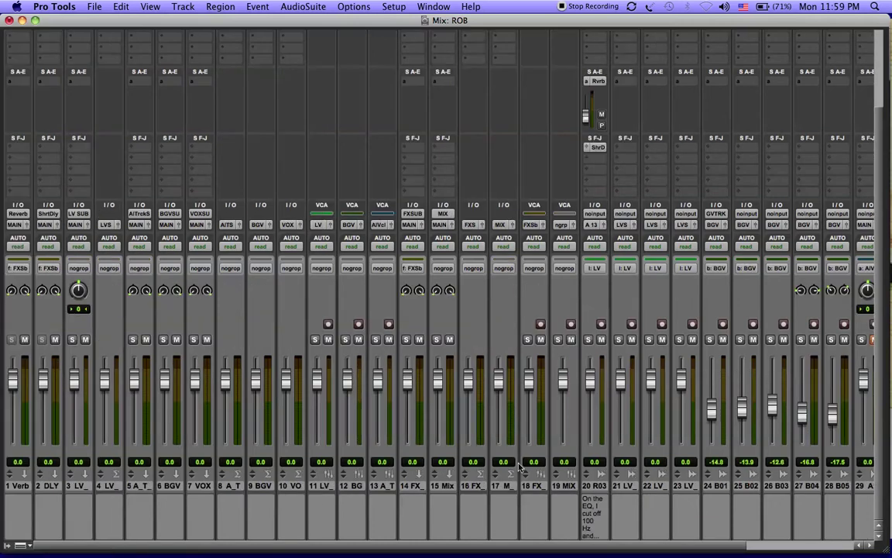
pyautogui.hscroll(5, 520, 466)
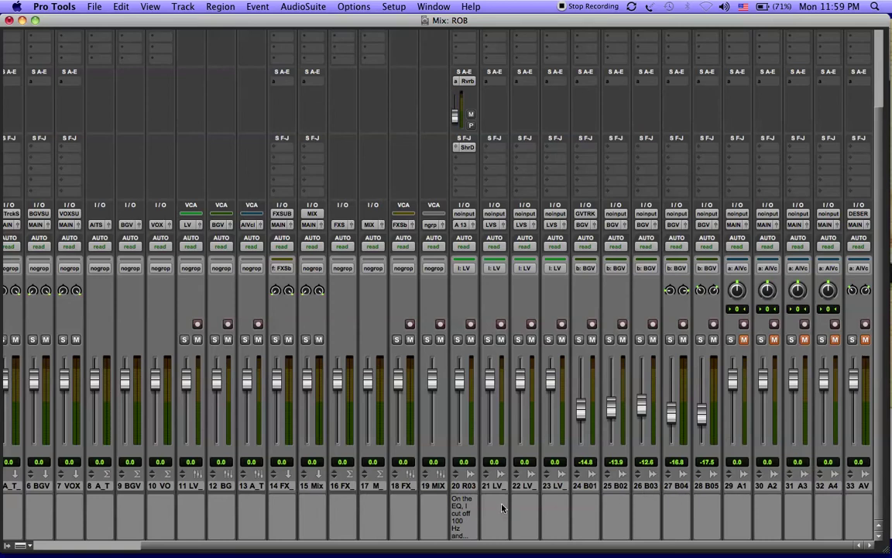
pyautogui.hscroll(-3, 499, 504)
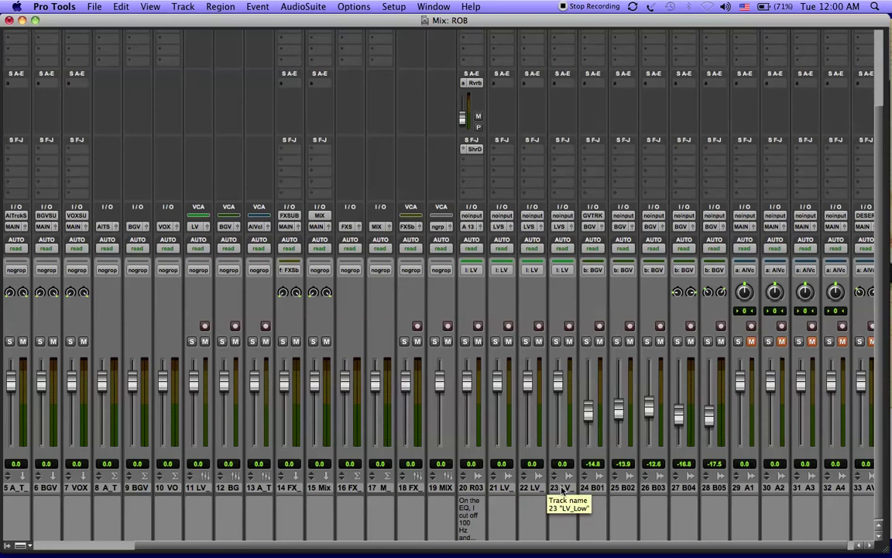
# Step: Choose the LV SUBMIX (Mono) bus as the output of the LV_High track
pyautogui.scroll(-1, 563, 489)
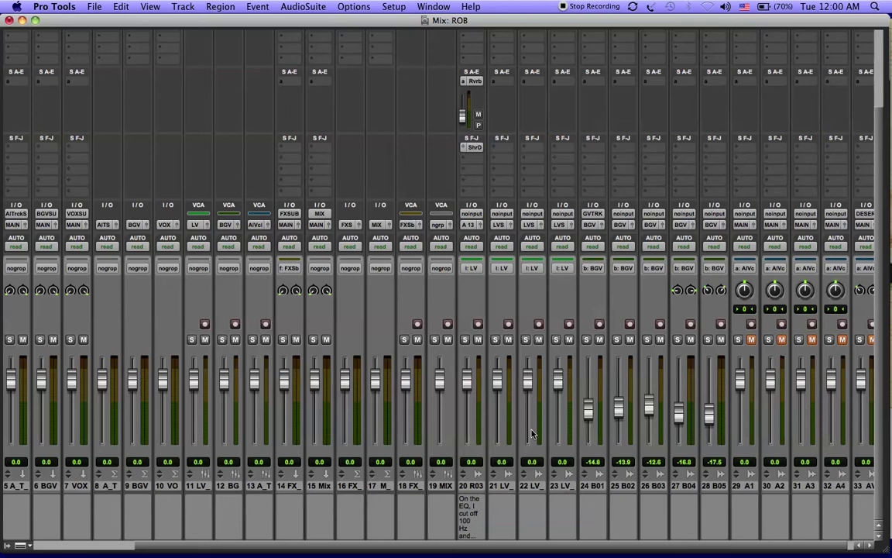
pyautogui.click(500, 225)
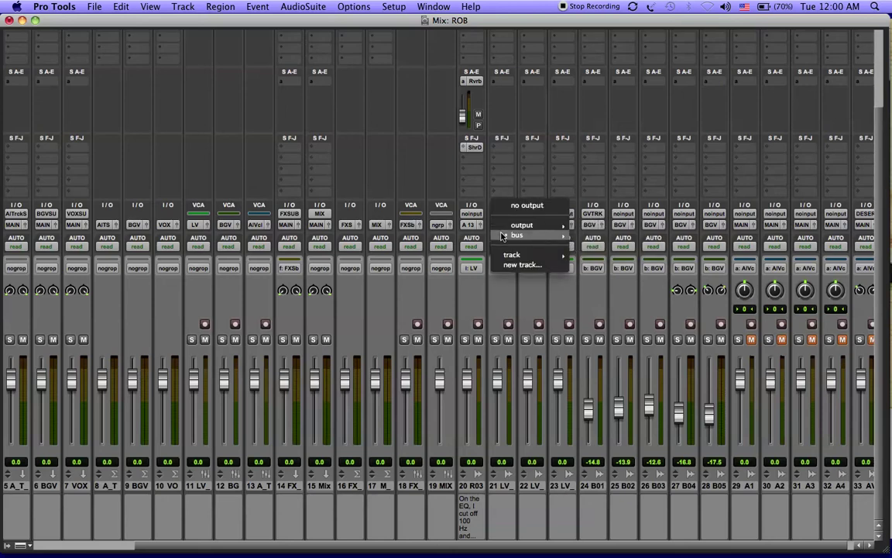
pyautogui.moveTo(519, 235)
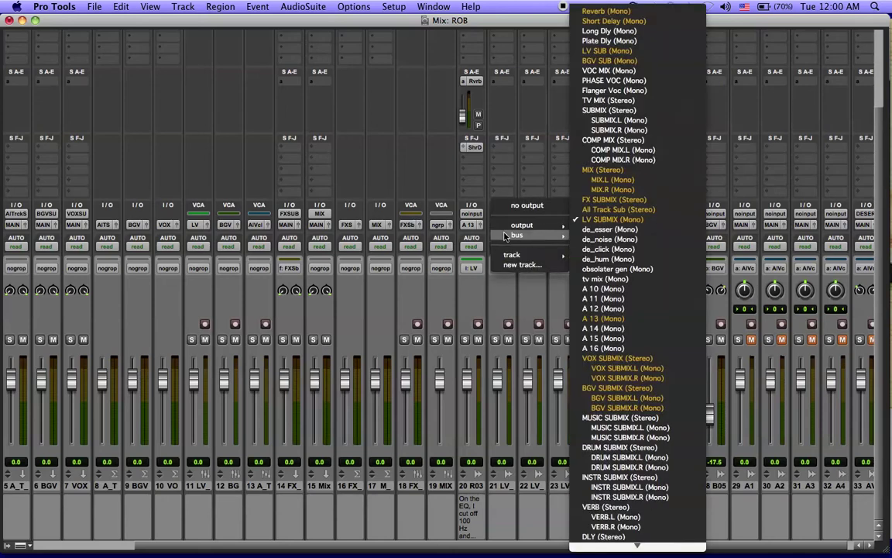
pyautogui.click(599, 223)
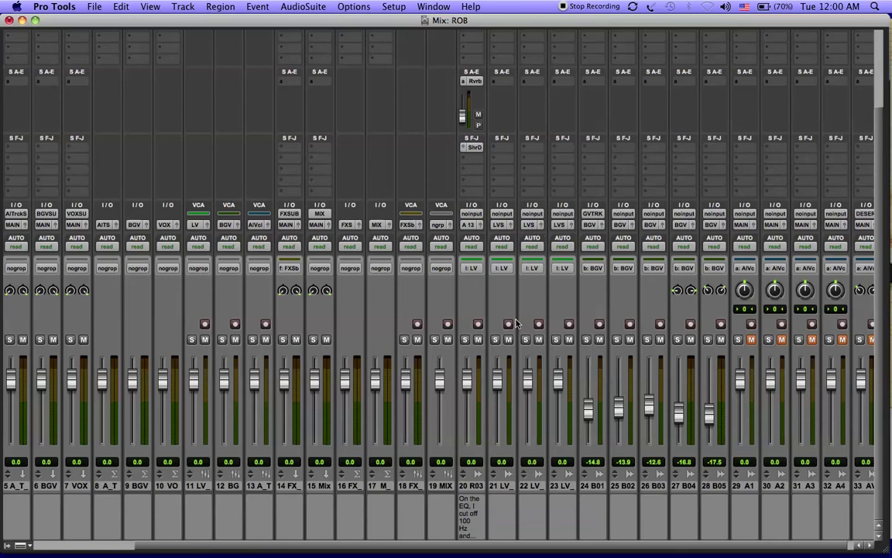
# Step: Route the output of the LV_Submix track to the SUBMIX (Stereo) bus
pyautogui.hscroll(-4, 516, 323)
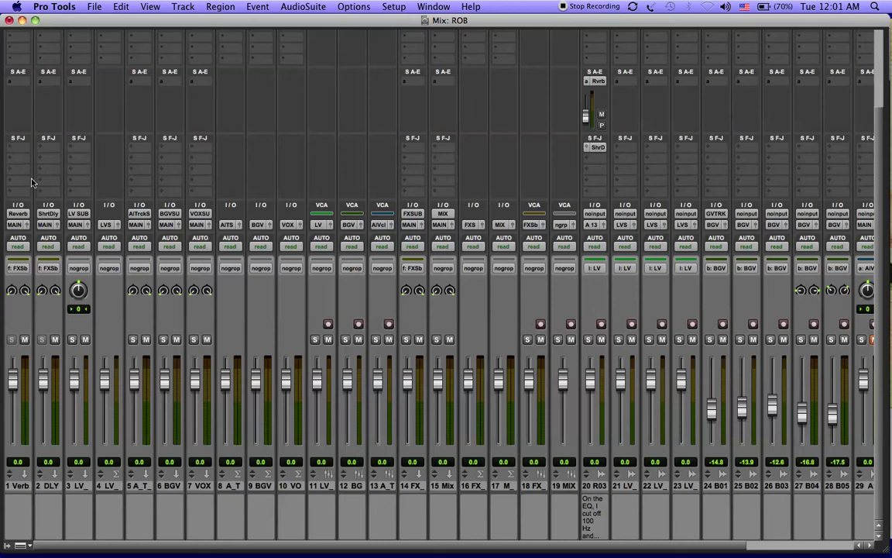
pyautogui.click(75, 225)
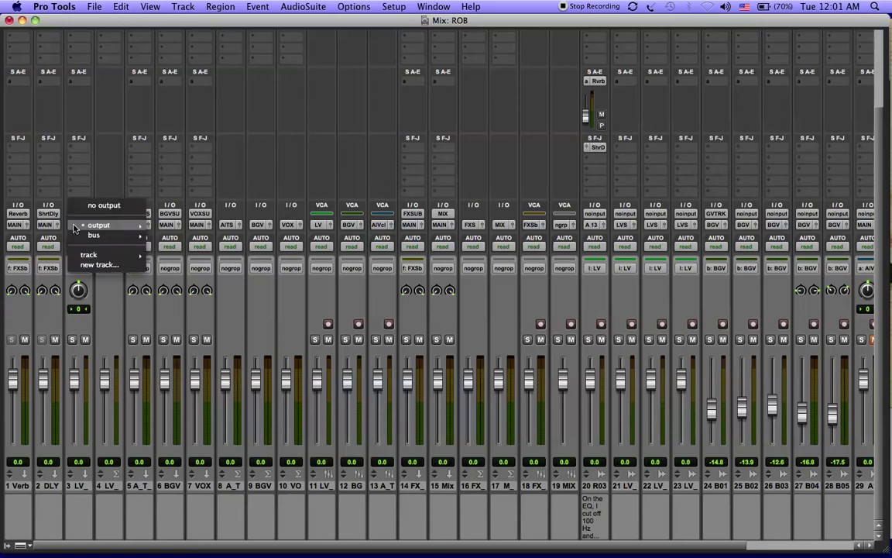
pyautogui.moveTo(85, 236)
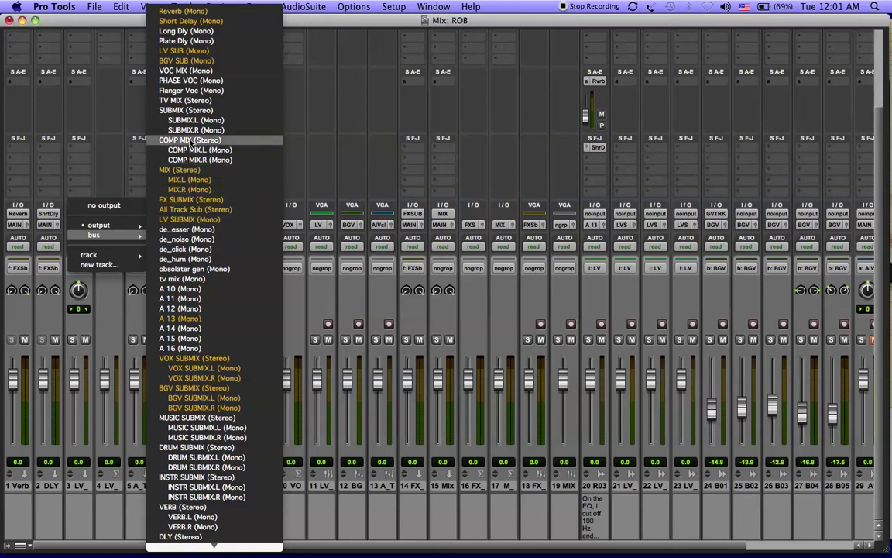
pyautogui.click(188, 112)
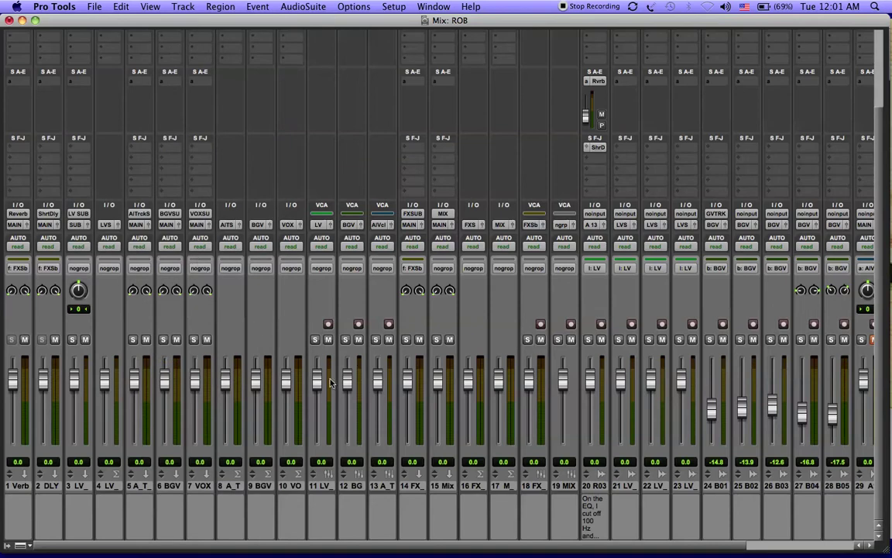
pyautogui.hscroll(5, 253, 469)
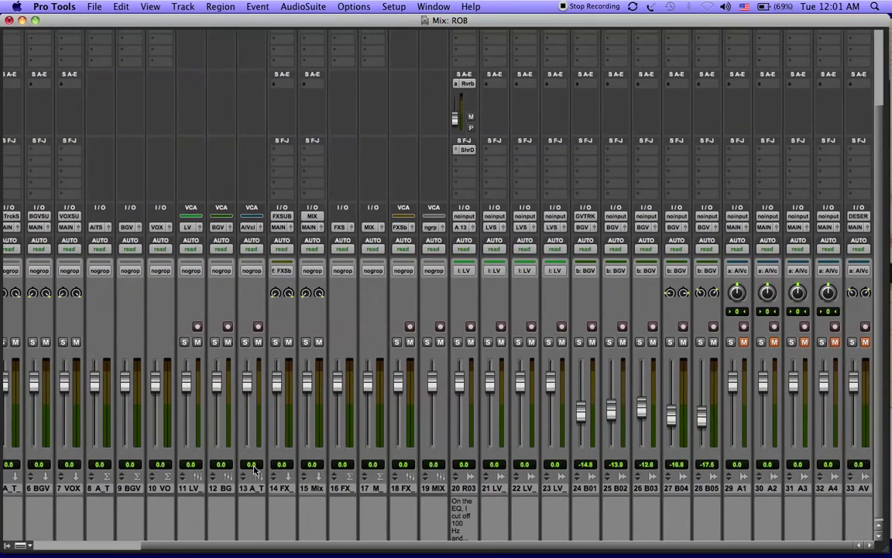
pyautogui.hscroll(-3, 254, 469)
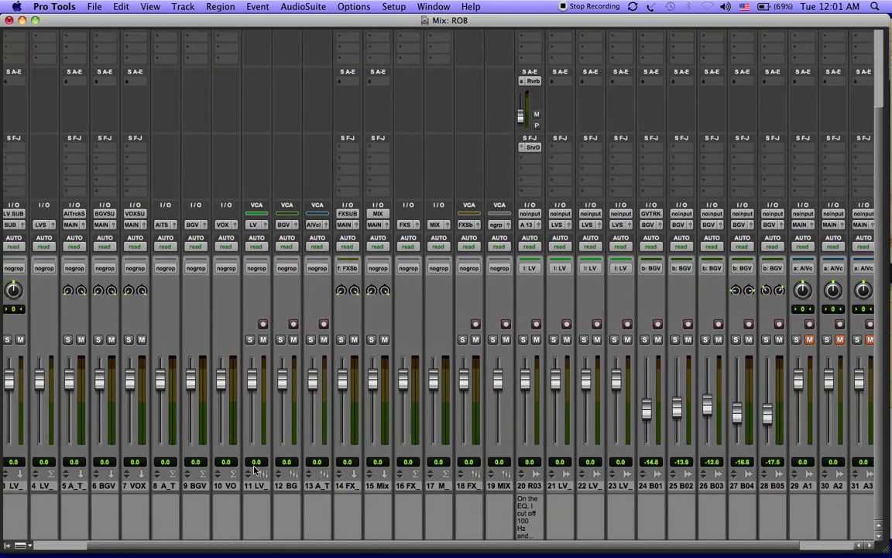
pyautogui.hscroll(-3, 254, 469)
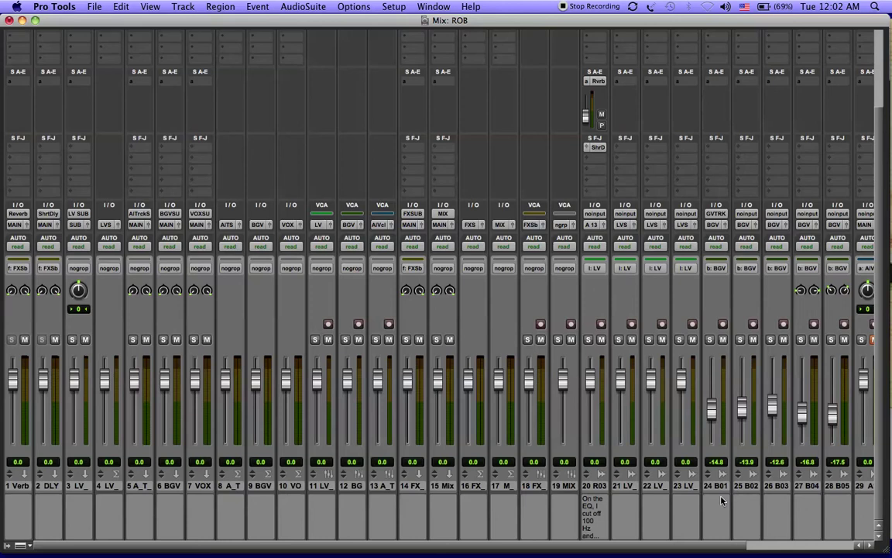
pyautogui.hscroll(5, 774, 496)
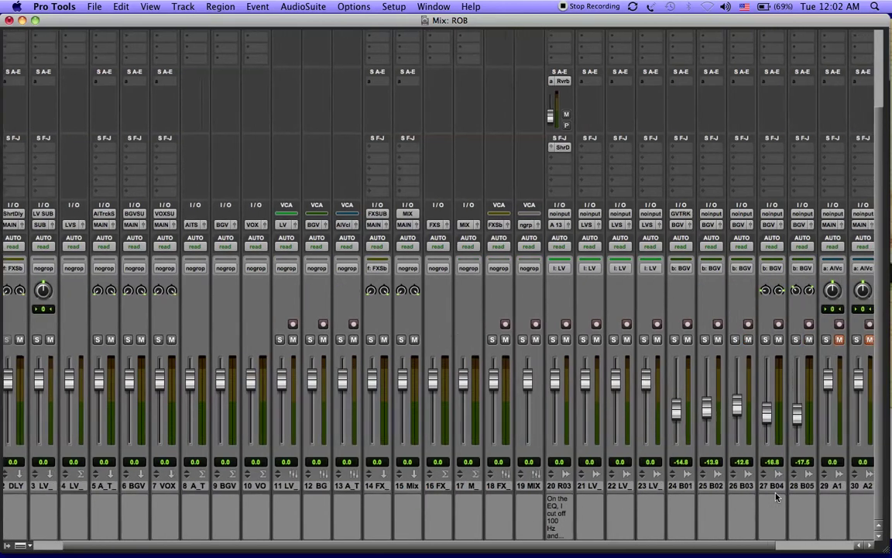
# Step: Route the output of the BGV submix track to the SUBMIX (Stereo) bus
pyautogui.hscroll(1, 775, 496)
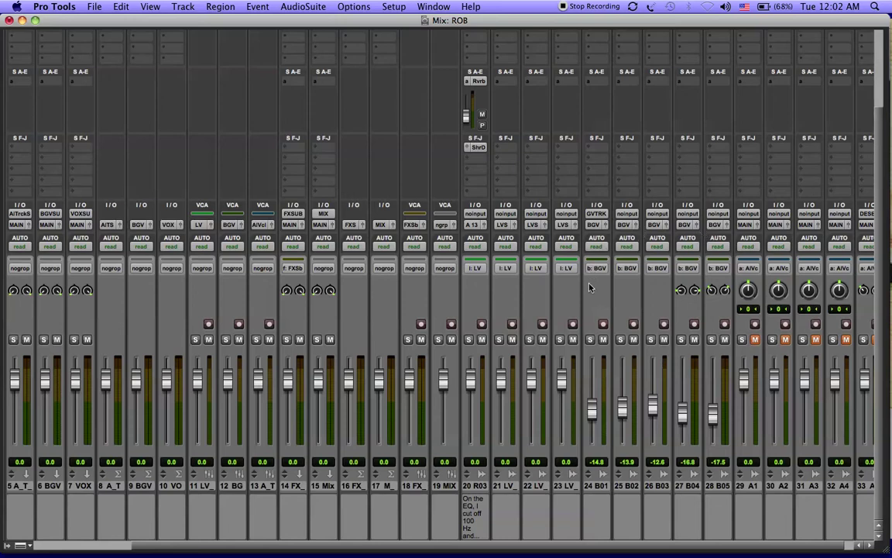
pyautogui.hscroll(-4, 590, 294)
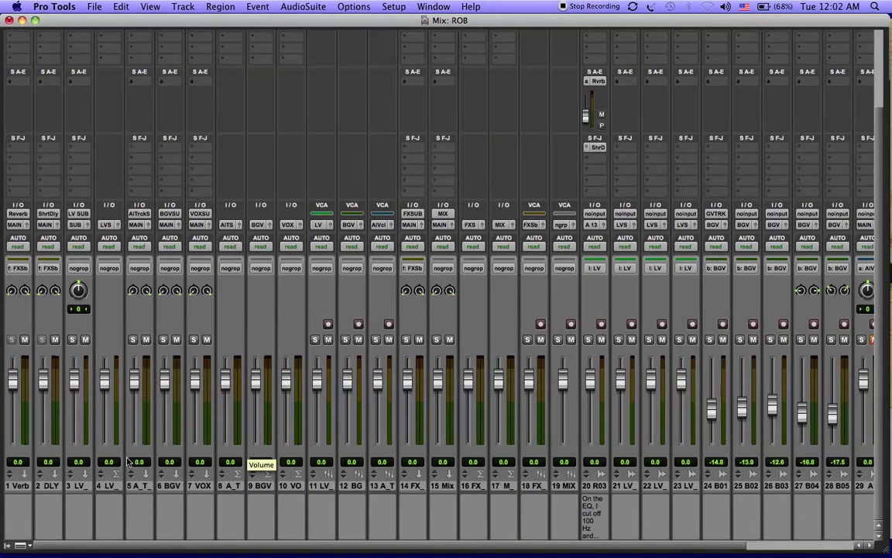
pyautogui.click(170, 225)
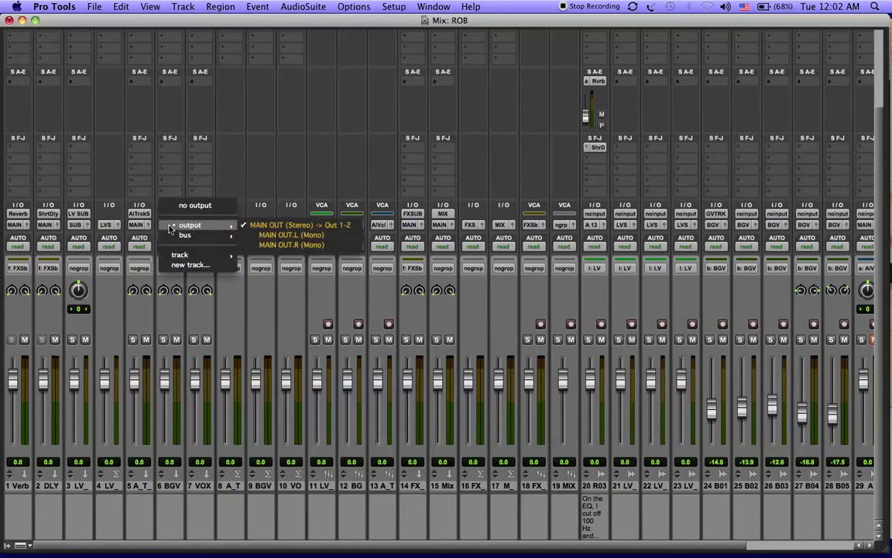
pyautogui.moveTo(172, 236)
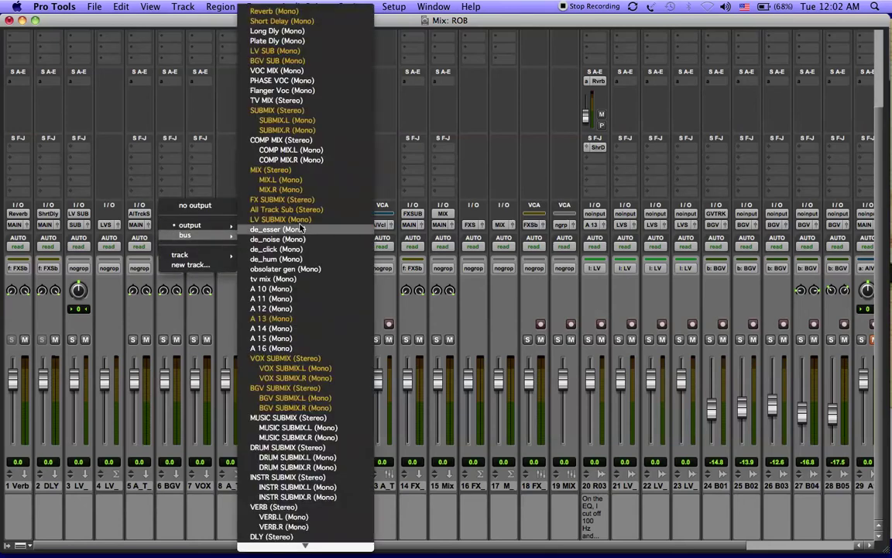
pyautogui.click(301, 112)
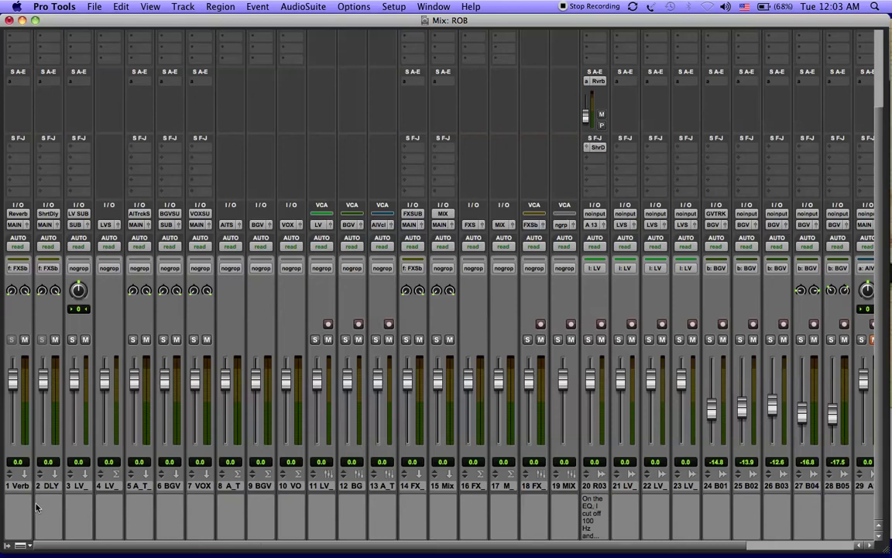
# Step: Route the outputs of the Verb and DLY tracks to the FX SUBMIX (Stereo) bus
pyautogui.click(16, 225)
pyautogui.moveTo(19, 229)
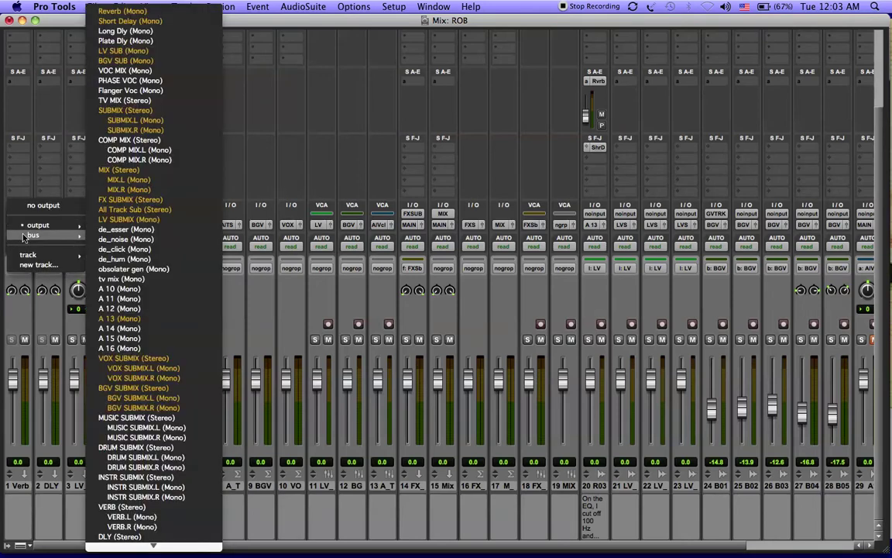
pyautogui.click(138, 200)
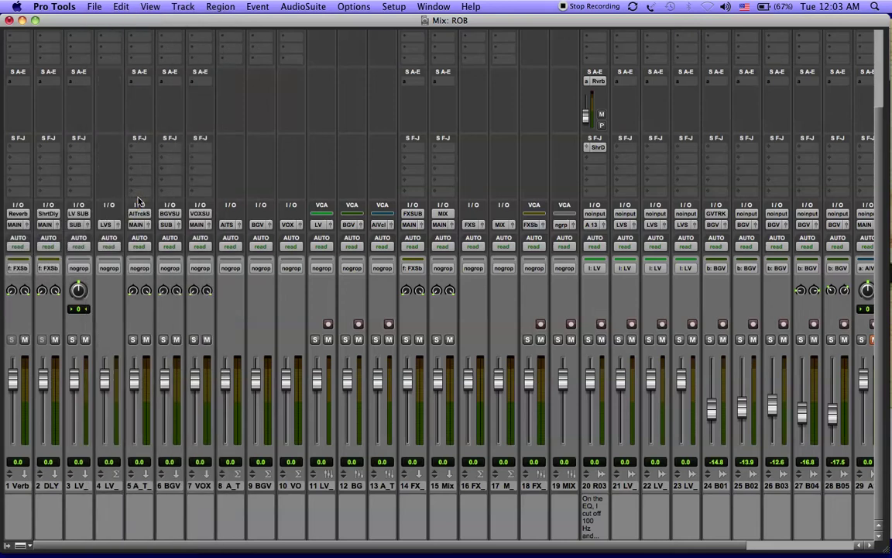
pyautogui.click(47, 226)
pyautogui.moveTo(56, 235)
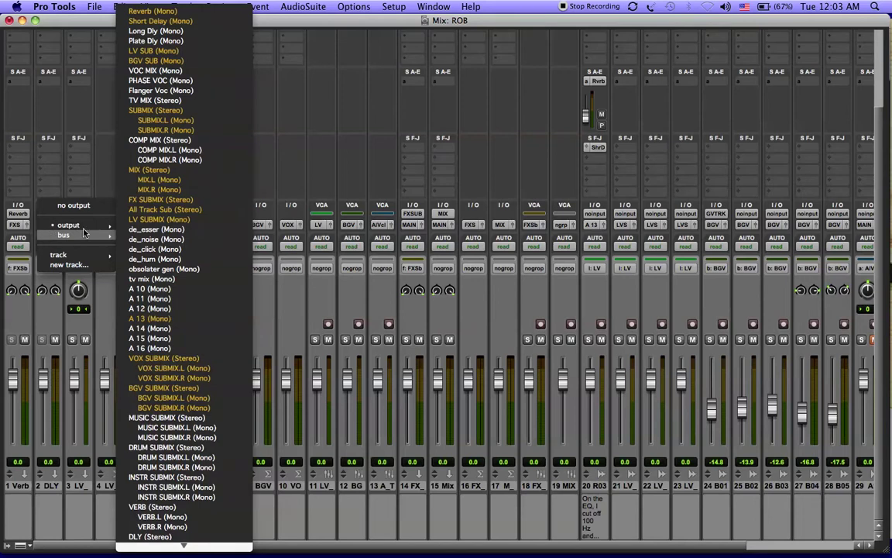
pyautogui.click(155, 199)
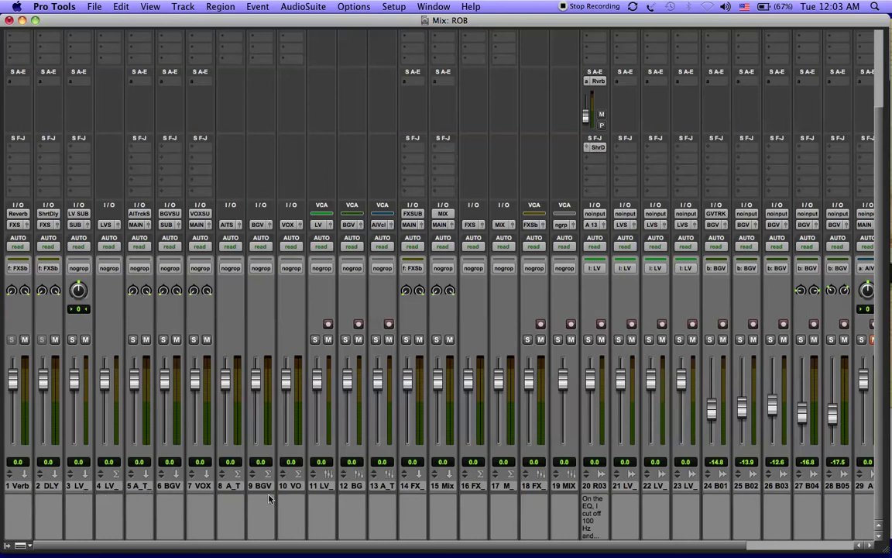
# Step: Route the output of the FX submix track to the SUBMIX (Stereo) bus
pyautogui.hscroll(4, 586, 487)
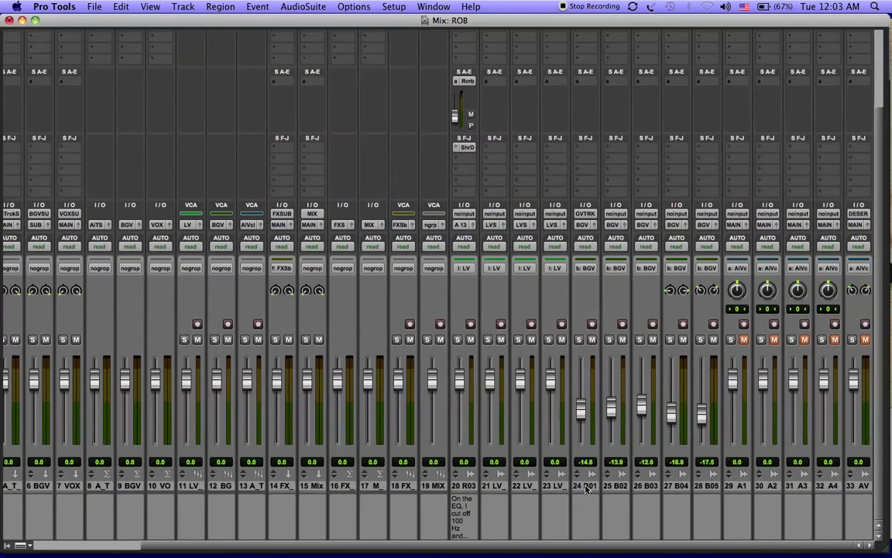
pyautogui.hscroll(-4, 586, 488)
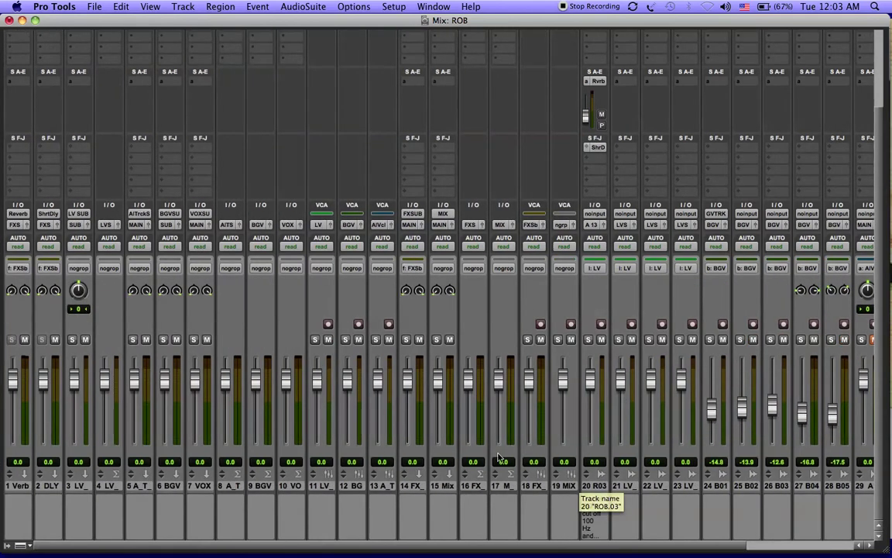
pyautogui.click(413, 225)
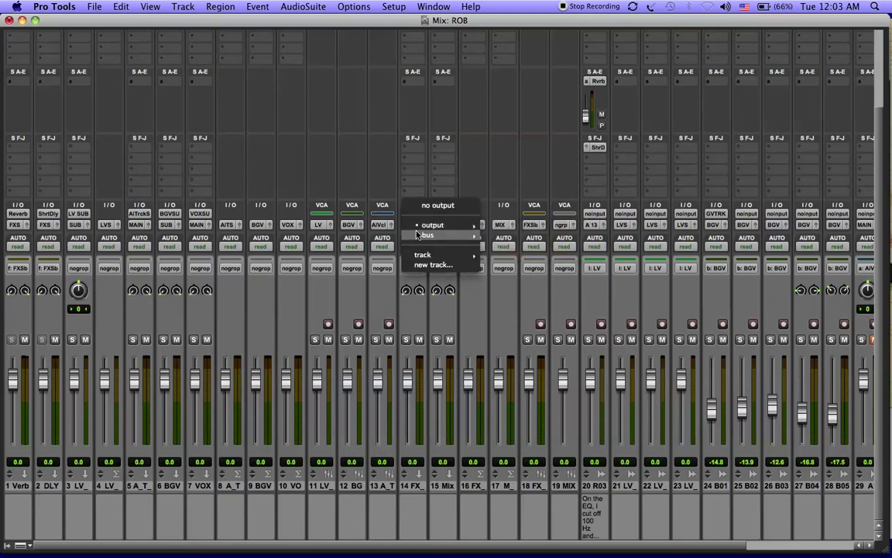
pyautogui.moveTo(453, 234)
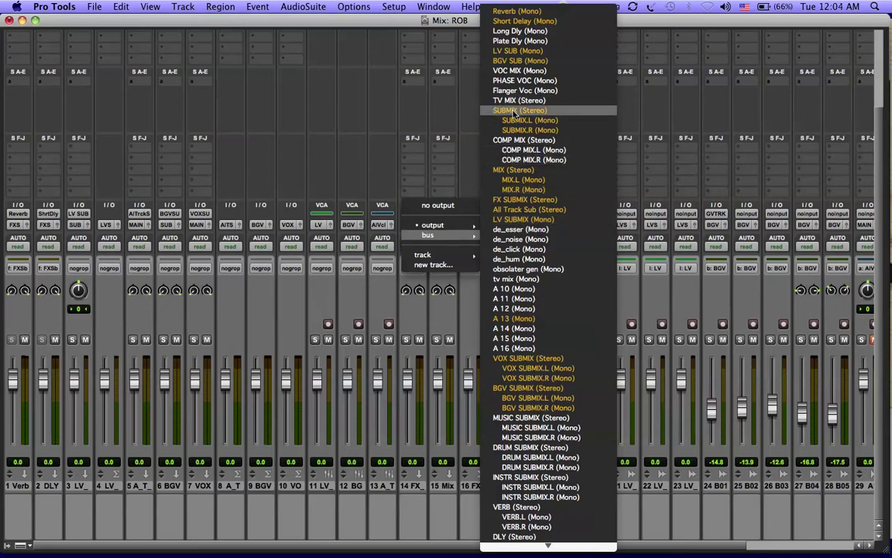
pyautogui.click(514, 110)
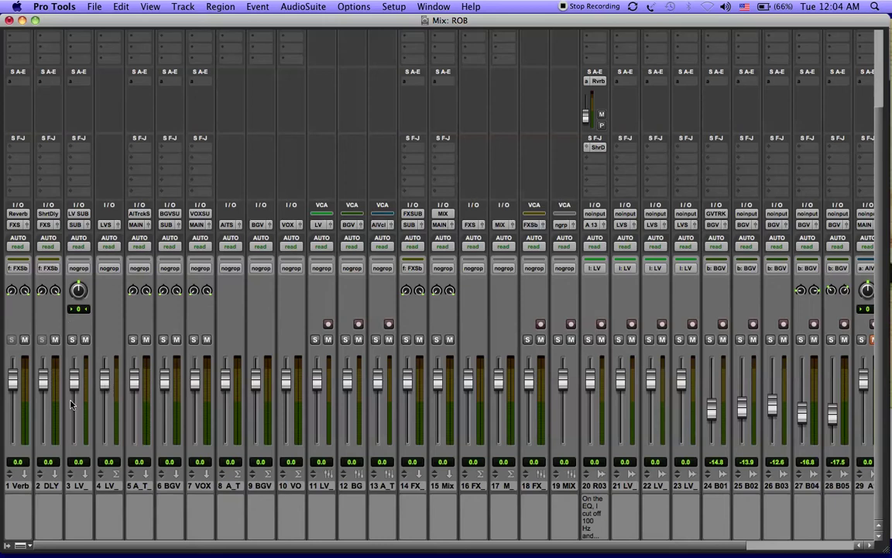
# Step: Select the LV submix track, start playback, and route the track's output to the VOX SUBMIX (Stereo) bus
pyautogui.click(81, 488)
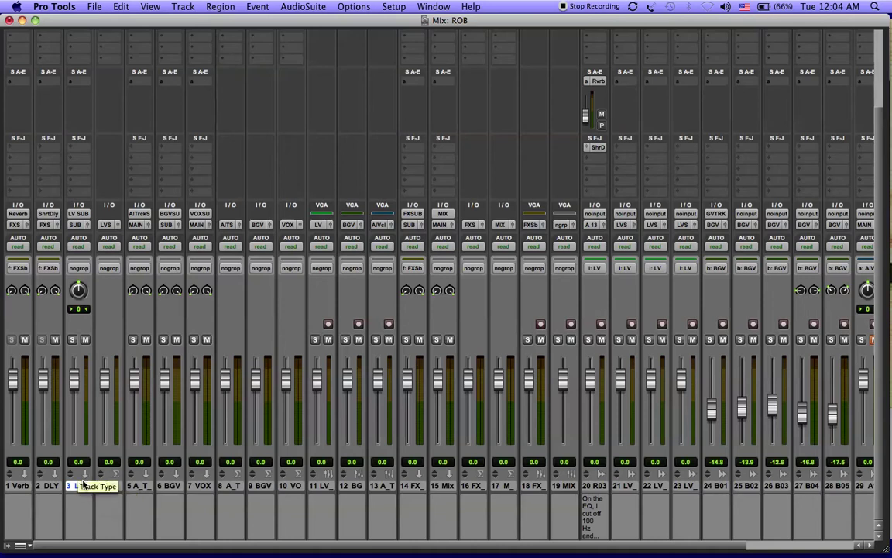
pyautogui.press('space')
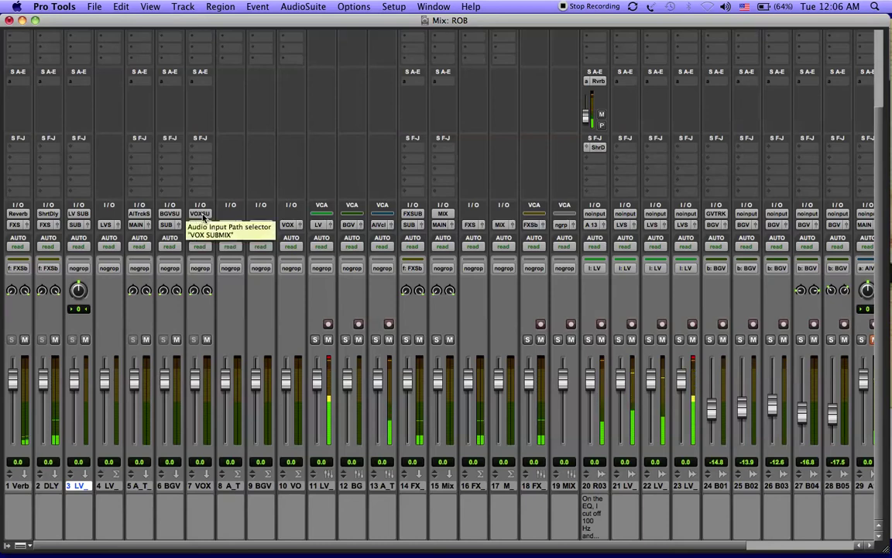
pyautogui.click(81, 227)
pyautogui.moveTo(83, 236)
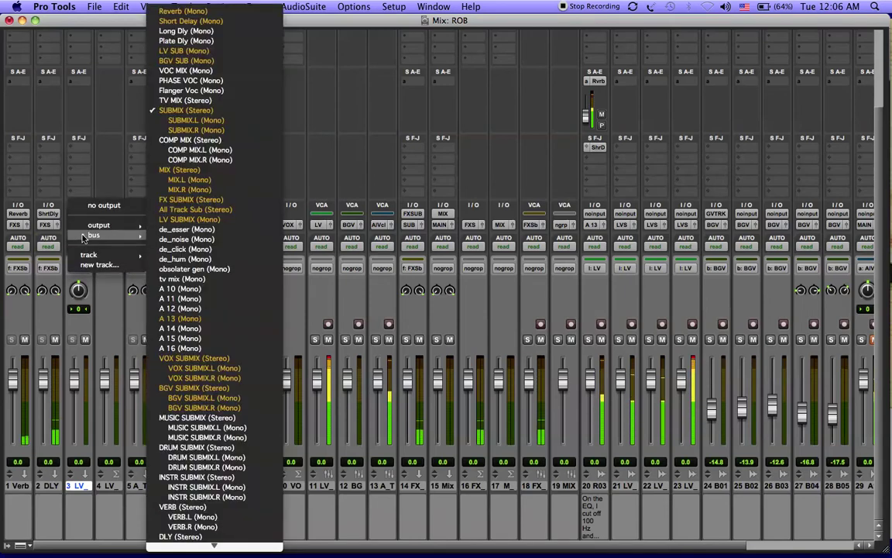
pyautogui.click(204, 359)
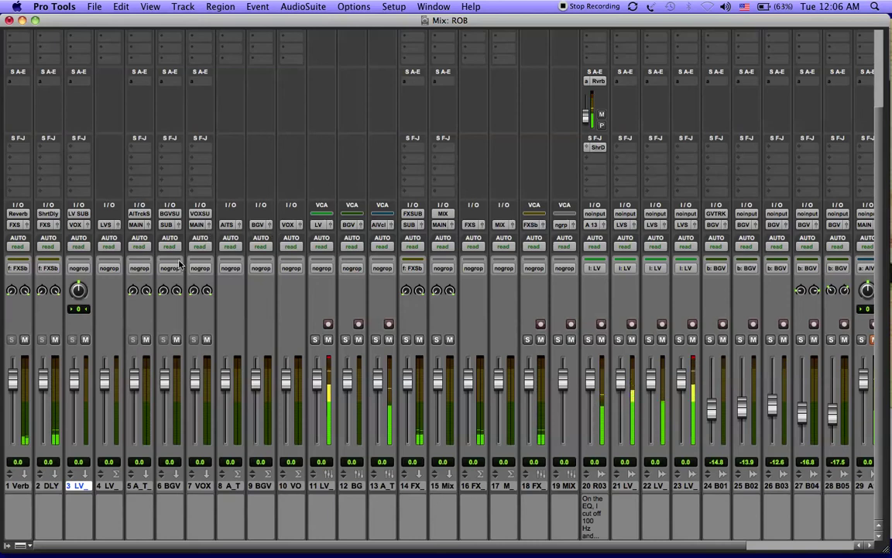
# Step: Change the output of the BGV submix track to the VOX SUBMIX (Stereo) bus
pyautogui.click(169, 227)
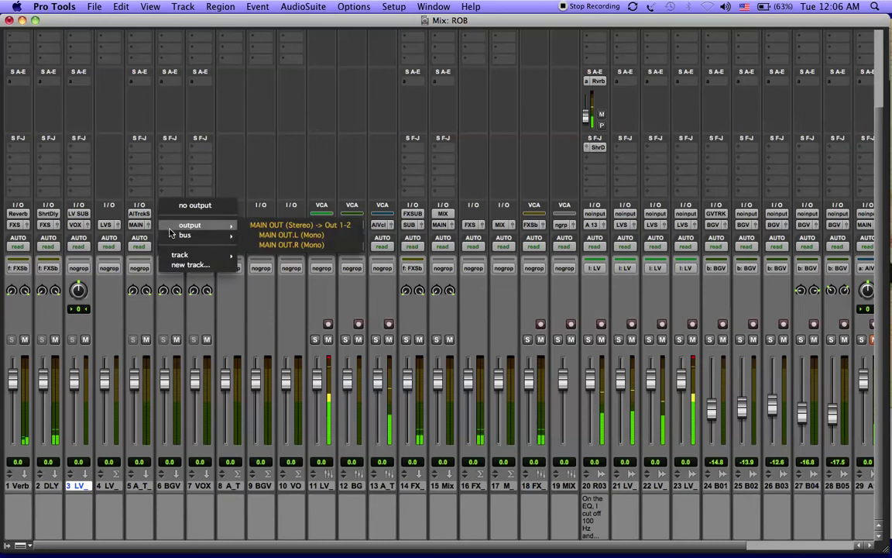
pyautogui.moveTo(186, 235)
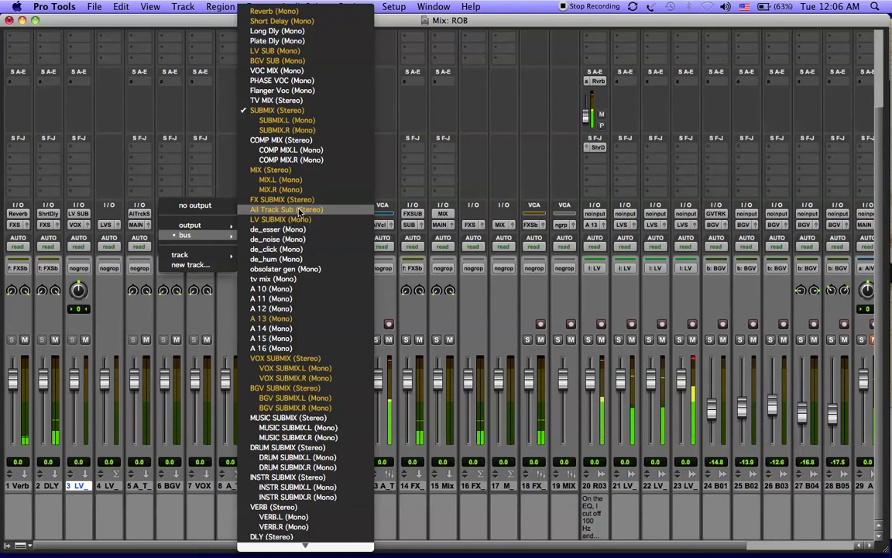
pyautogui.click(299, 360)
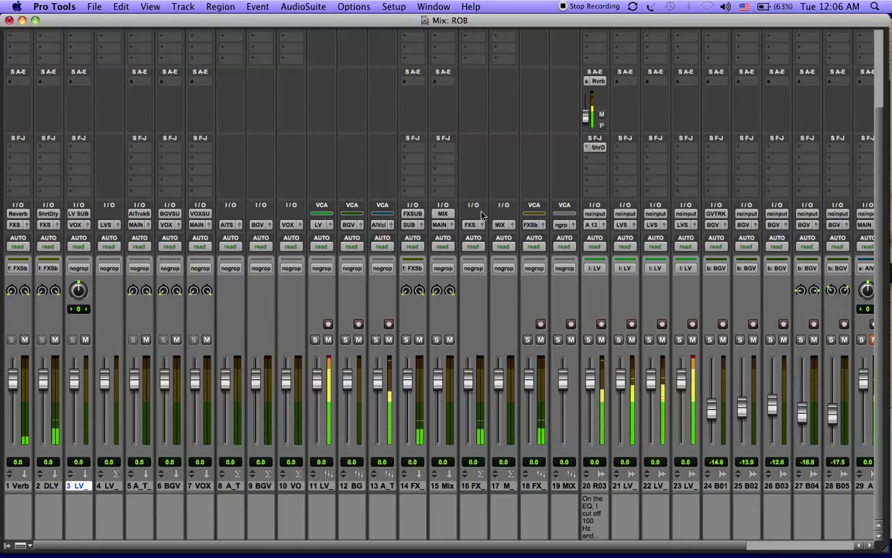
# Step: Inspect the D-Verb insert on Verb, the Slap Delay II insert on DLY and the UltraPitch 3 Voices insert on LV_High, closing the plug-in windows
pyautogui.scroll(3, 480, 215)
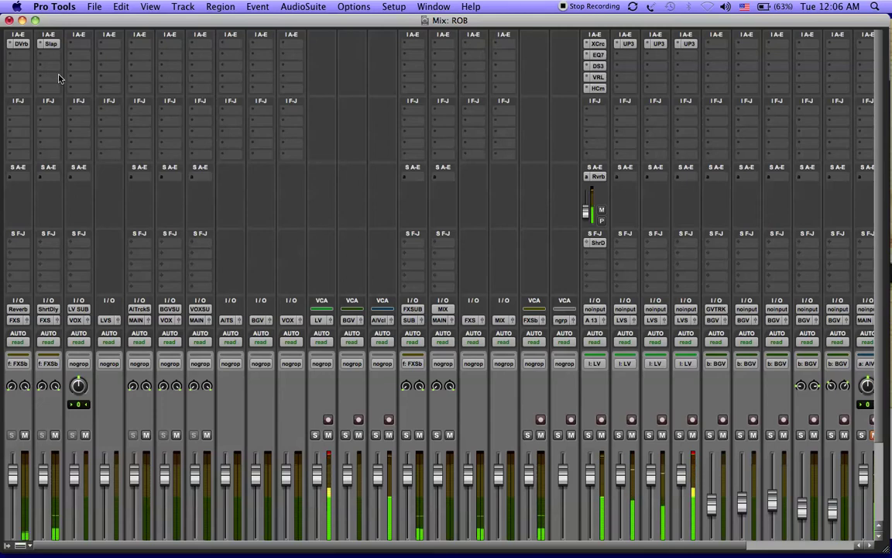
pyautogui.click(21, 44)
pyautogui.click(20, 44)
pyautogui.click(21, 44)
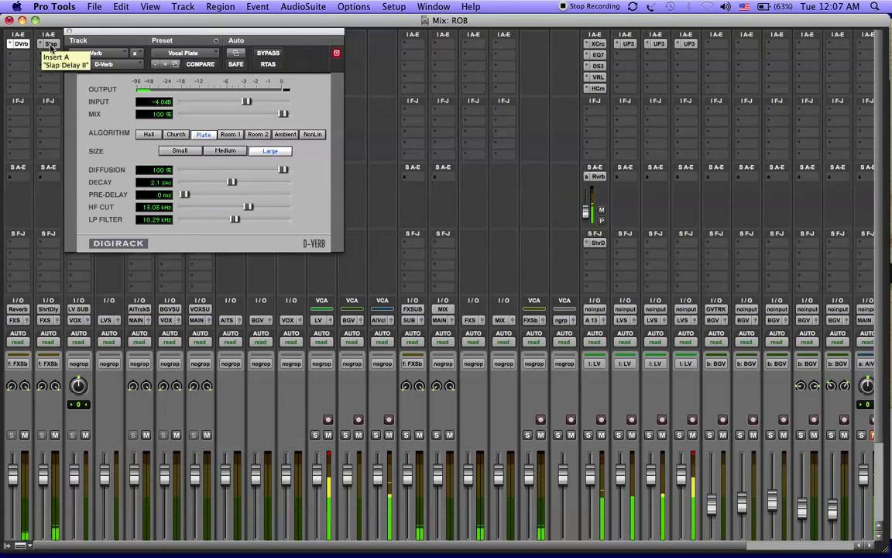
pyautogui.click(50, 44)
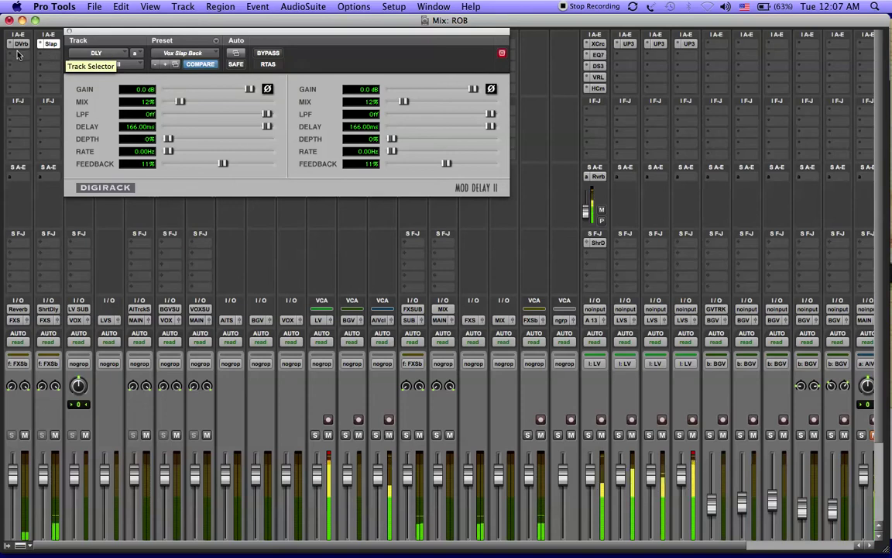
pyautogui.click(67, 33)
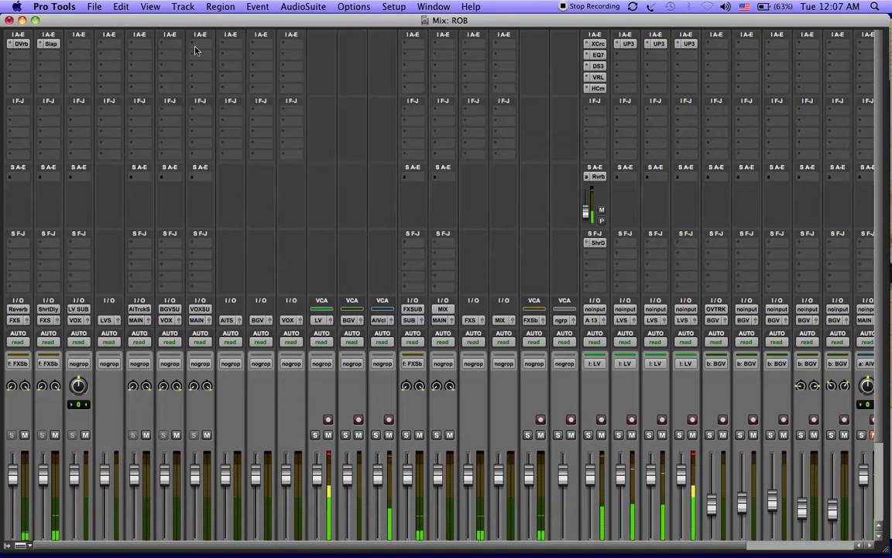
pyautogui.click(626, 44)
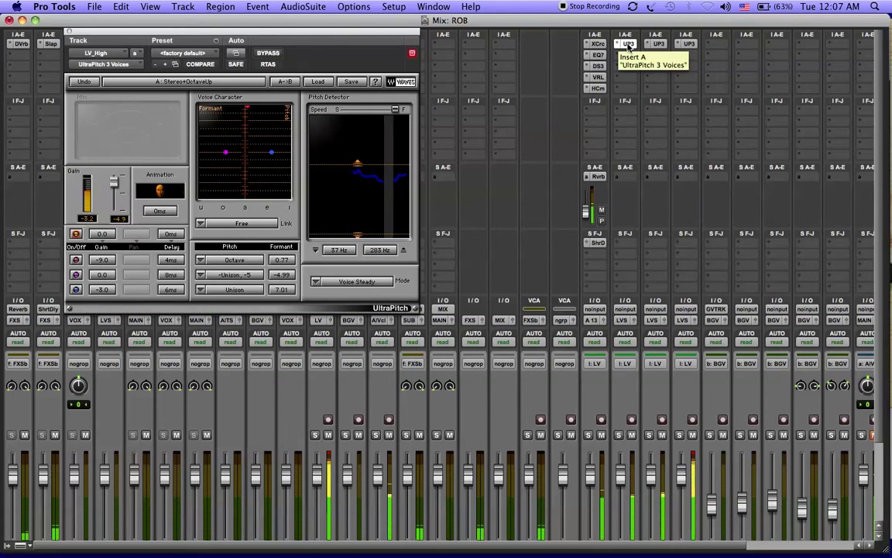
pyautogui.click(68, 32)
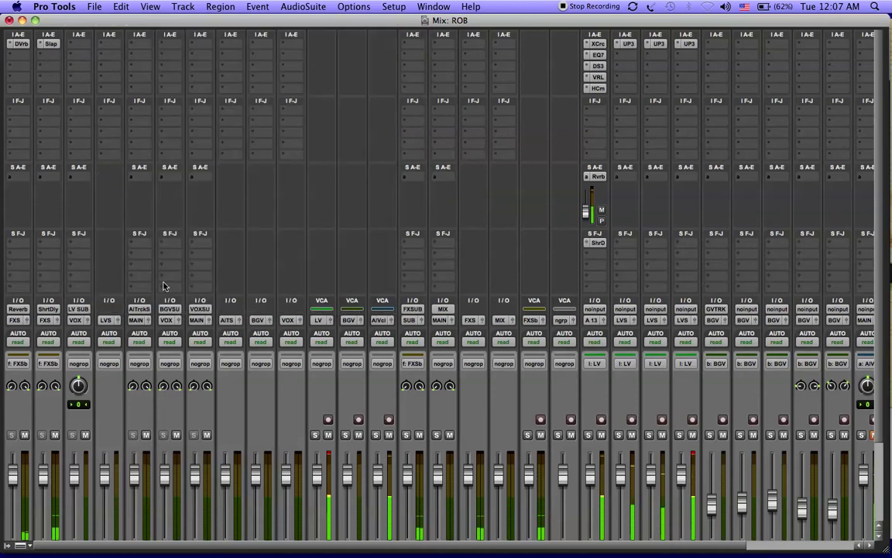
# Step: Change the output of the FX submix track to the VOX SUBMIX (Stereo) bus
pyautogui.moveTo(397, 546)
pyautogui.scroll(-3, 323, 445)
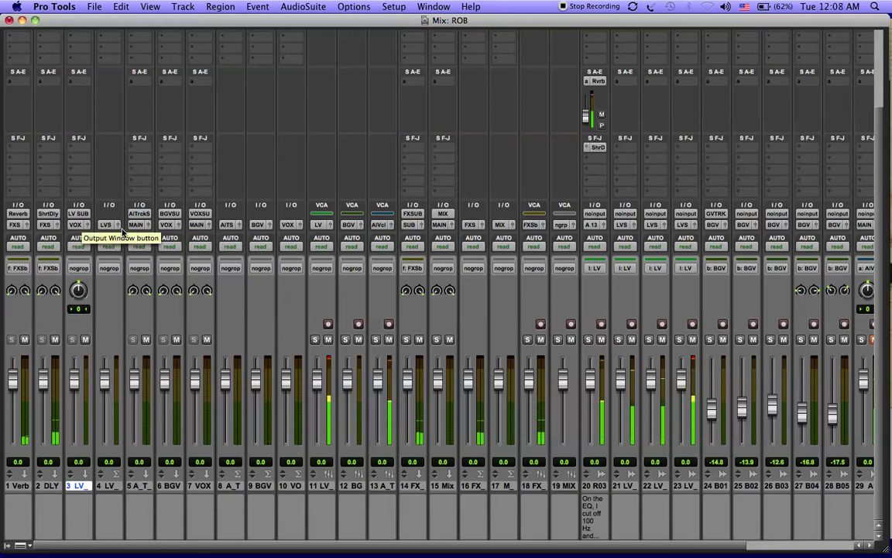
pyautogui.click(412, 224)
pyautogui.moveTo(431, 234)
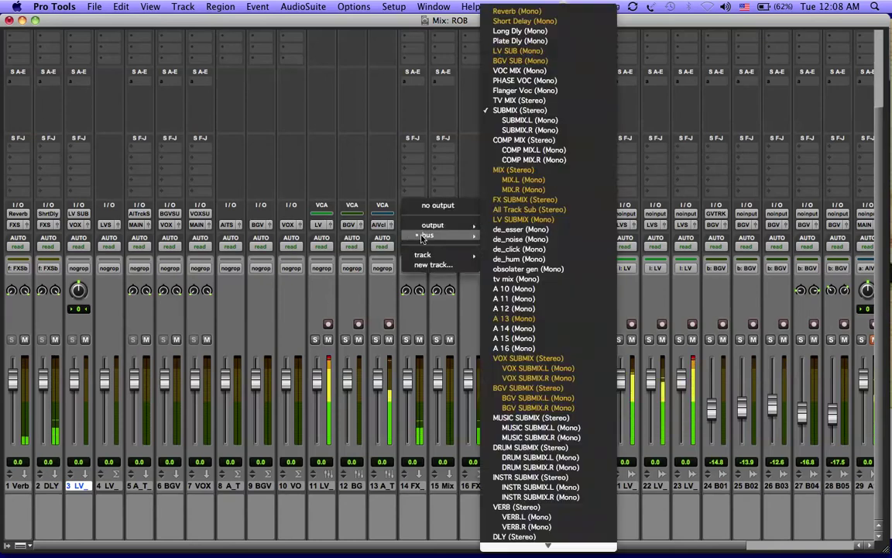
pyautogui.click(534, 359)
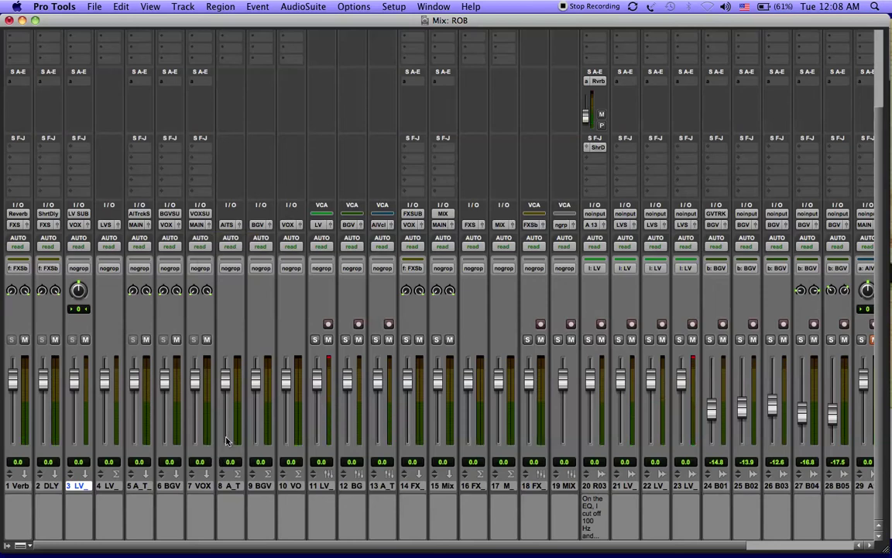
pyautogui.click(198, 225)
pyautogui.moveTo(200, 226)
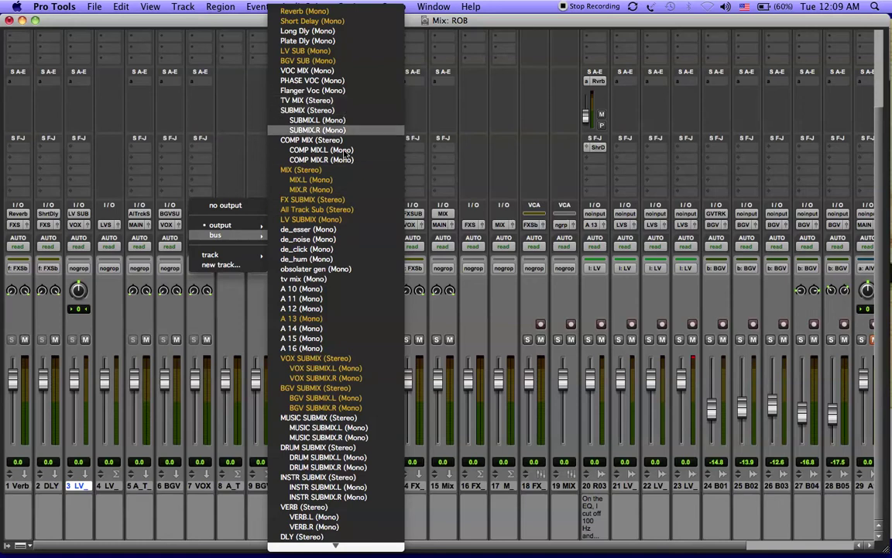
pyautogui.click(232, 106)
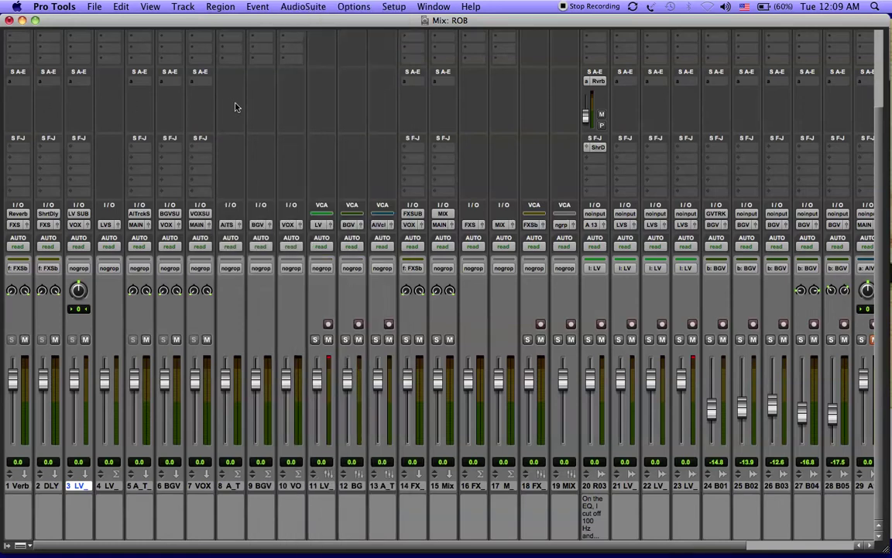
# Step: Route the output of the VOX submix track to the SUBMIX (Stereo) bus
pyautogui.click(203, 226)
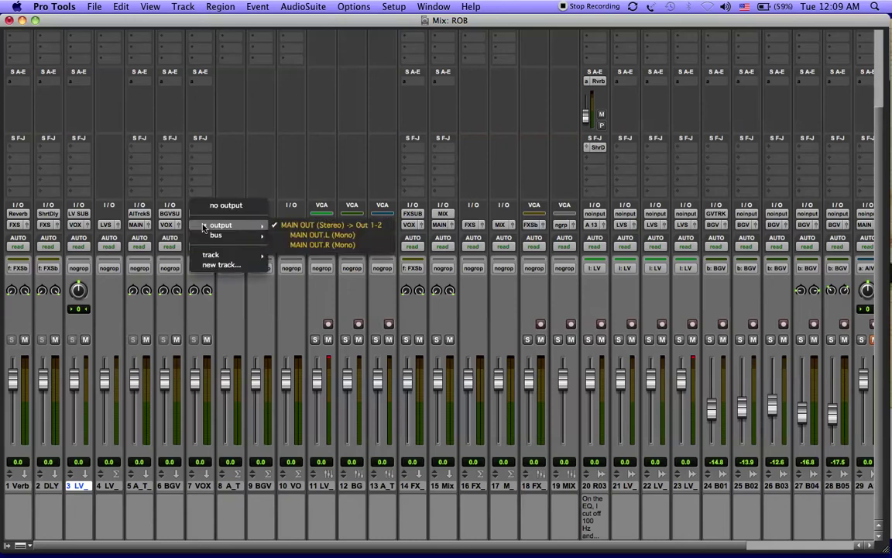
pyautogui.moveTo(215, 234)
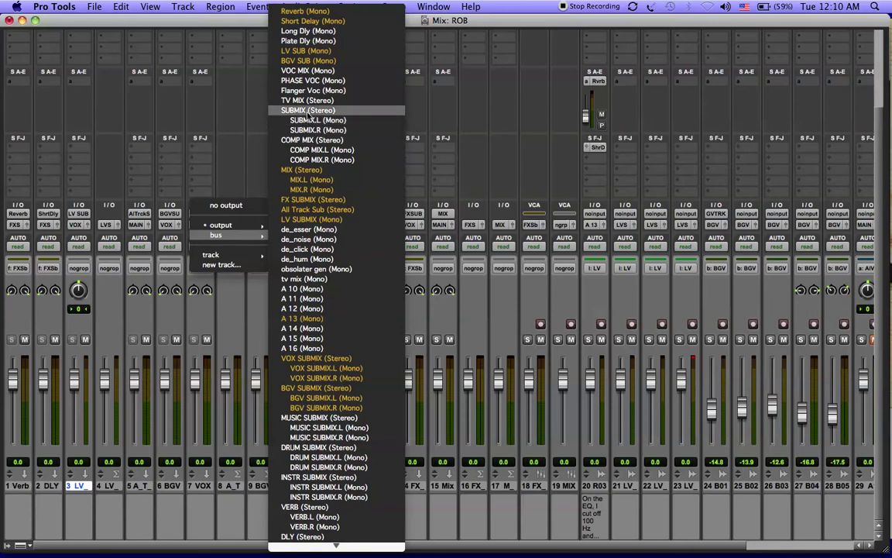
pyautogui.click(308, 112)
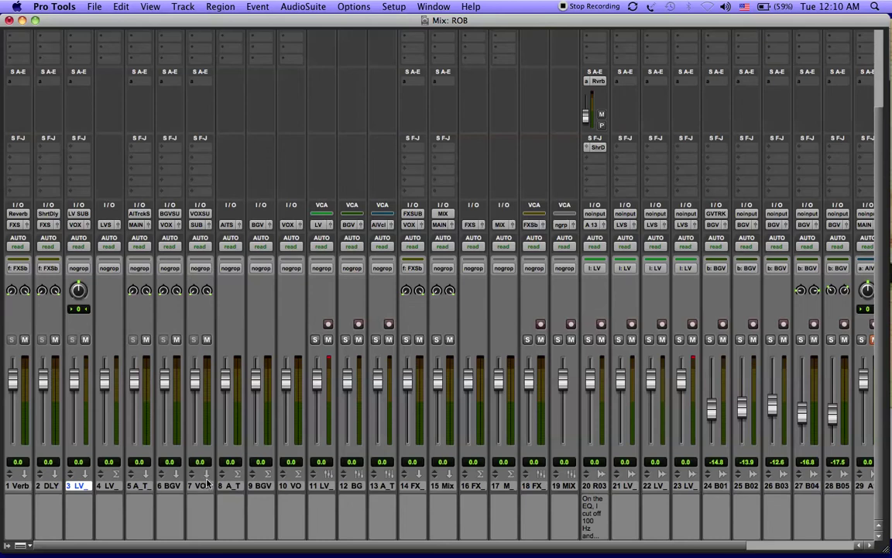
# Step: Change the output of the All Track submix track (track 5) to the SUBMIX (Stereo) bus
pyautogui.click(140, 225)
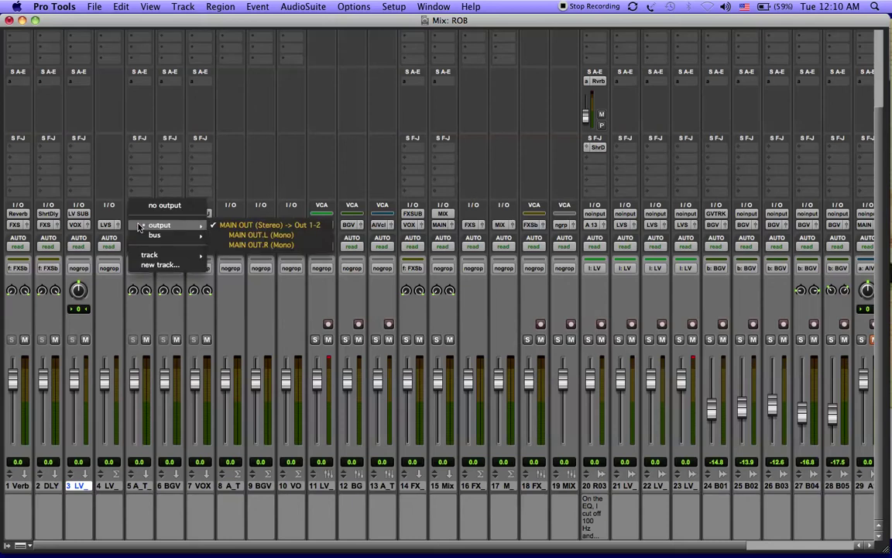
pyautogui.moveTo(155, 234)
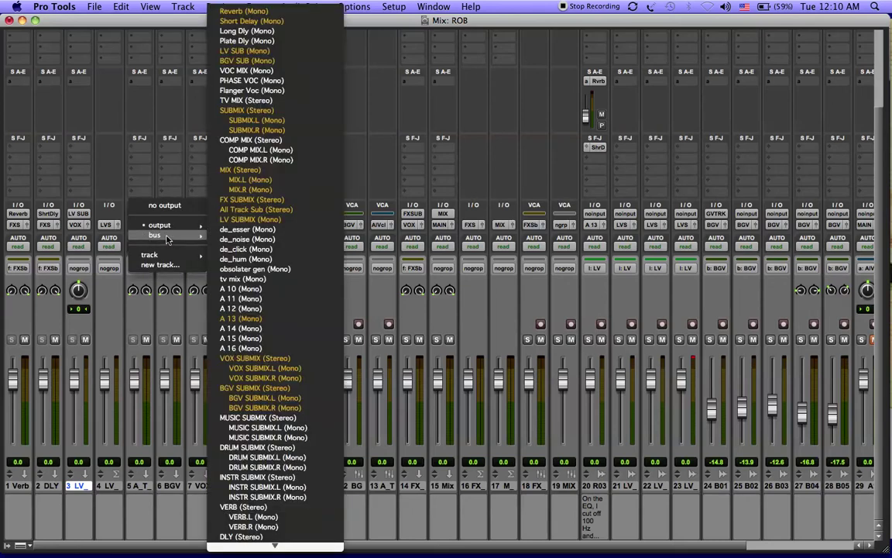
pyautogui.click(261, 113)
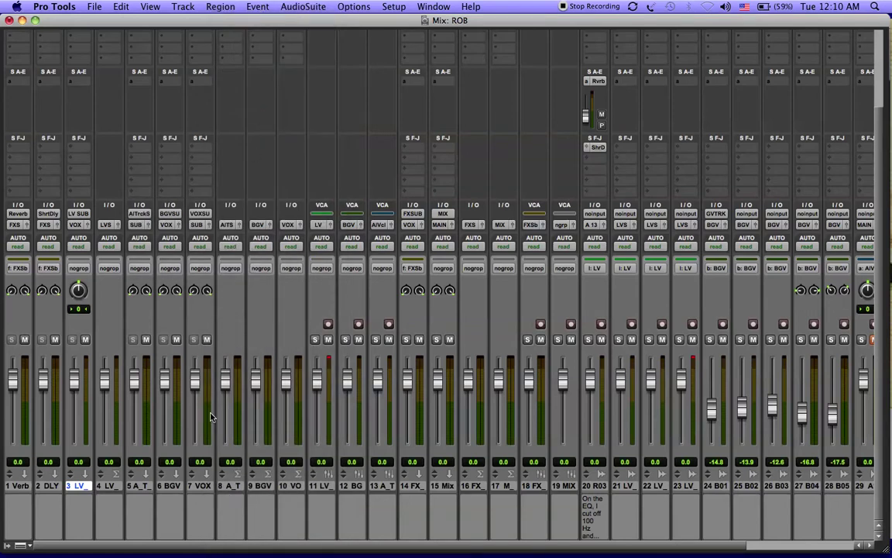
# Step: Add one stereo aux input track directly after VOX_Submix and name it SUBMIX
pyautogui.click(200, 486)
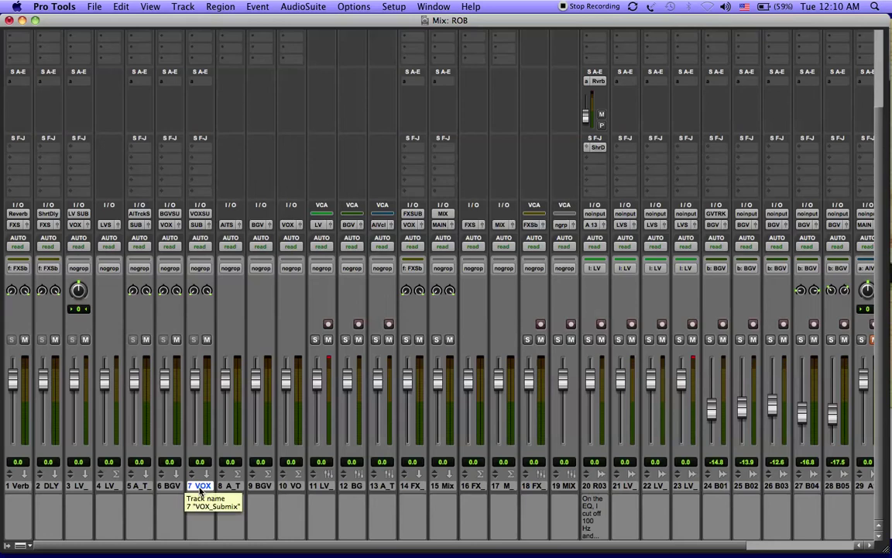
pyautogui.press('super+shift+n')
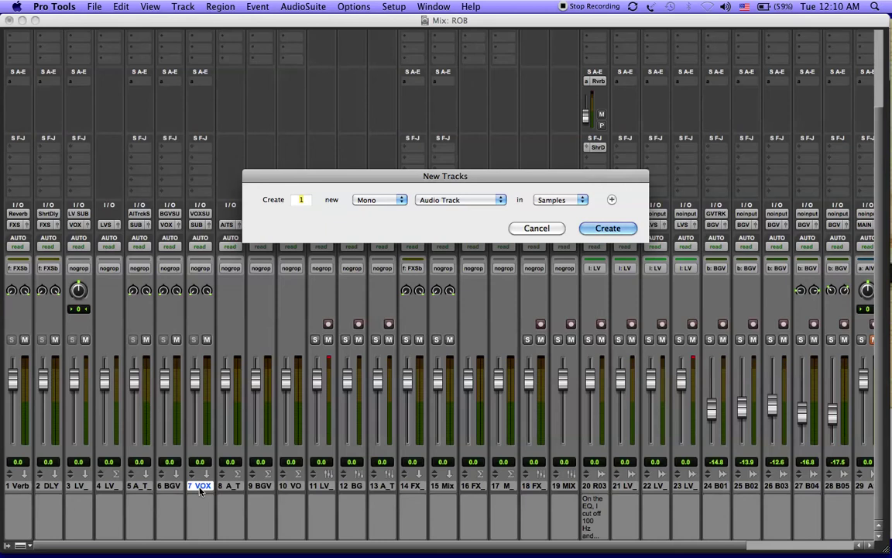
pyautogui.press('super+Right')
pyautogui.press('super+Down')
pyautogui.press('Return')
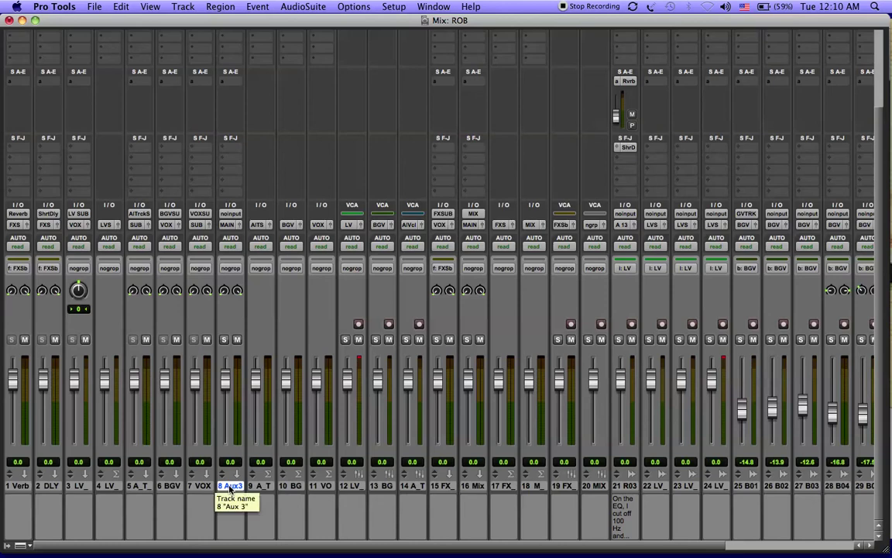
pyautogui.doubleClick(230, 486)
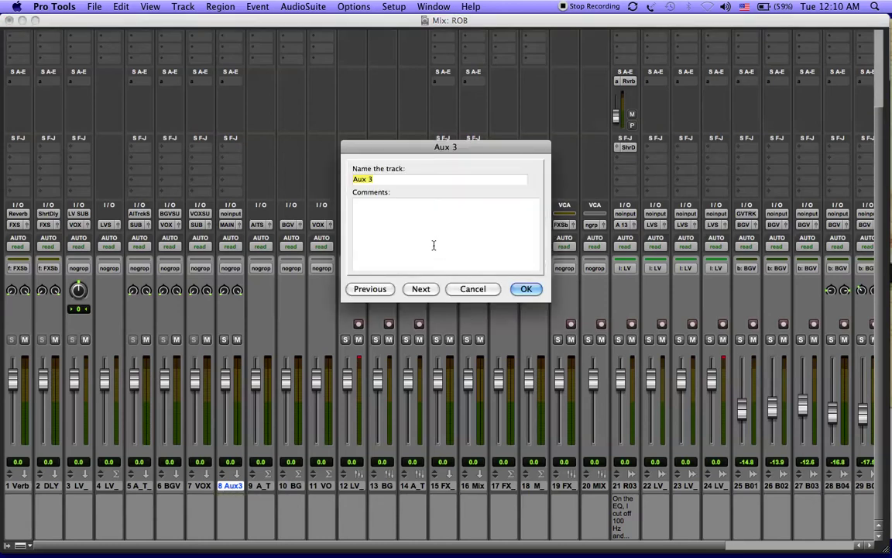
pyautogui.write('SUBMIX')
pyautogui.press('Return')
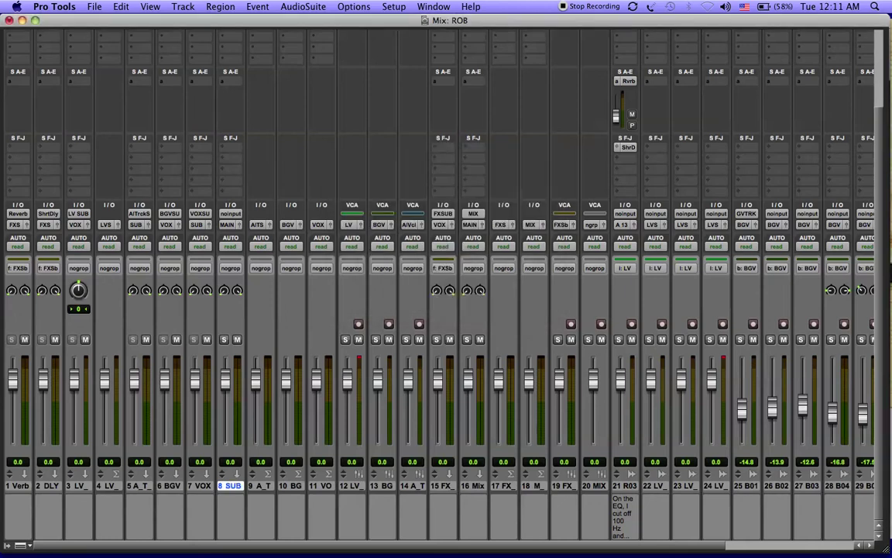
# Step: Set the SUBMIX track's input to the SUBMIX (Stereo) bus and its output to the MIX (Stereo) bus
pyautogui.click(230, 215)
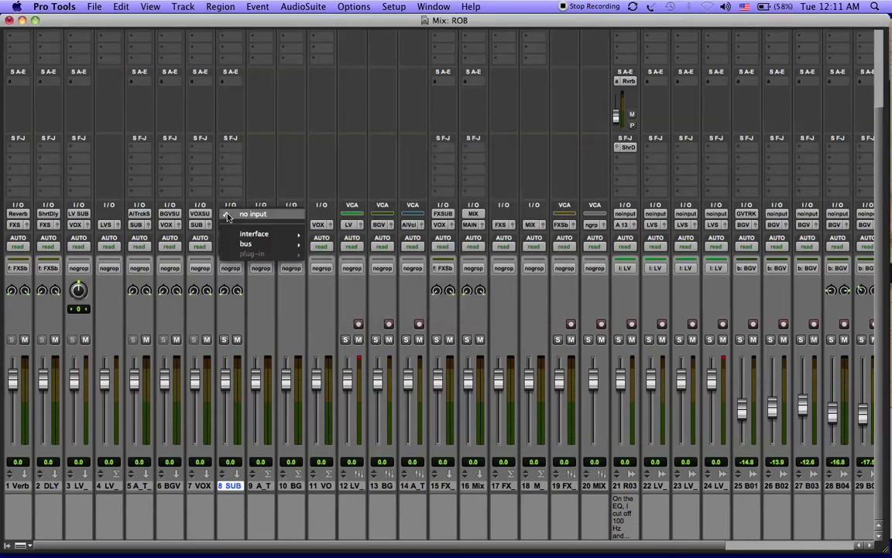
pyautogui.moveTo(238, 243)
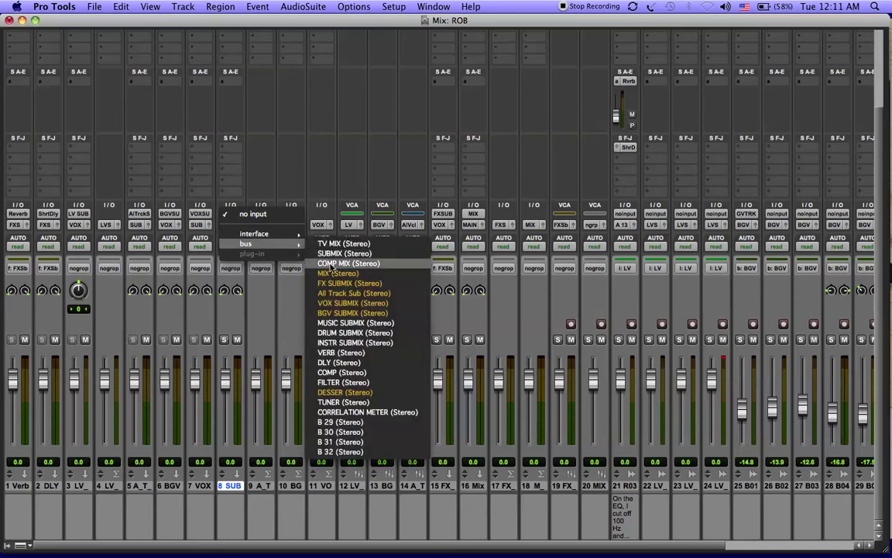
pyautogui.click(340, 254)
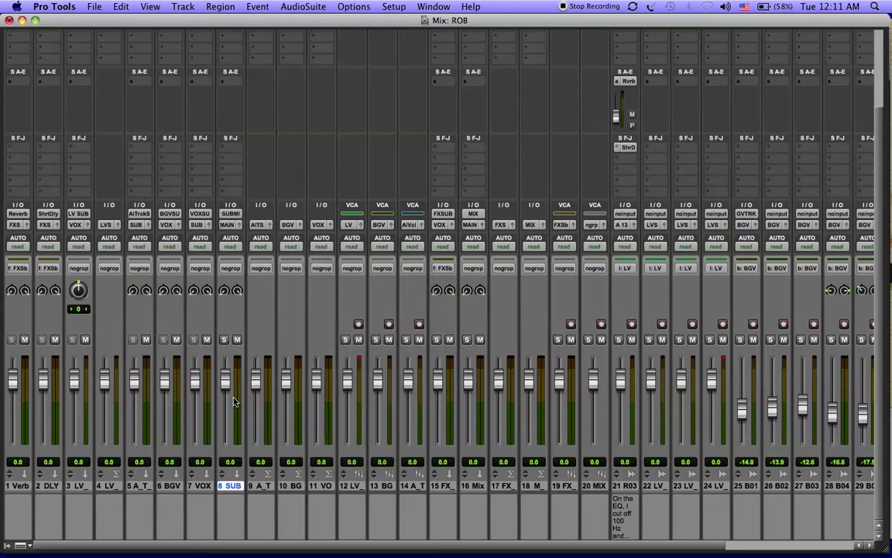
pyautogui.click(228, 225)
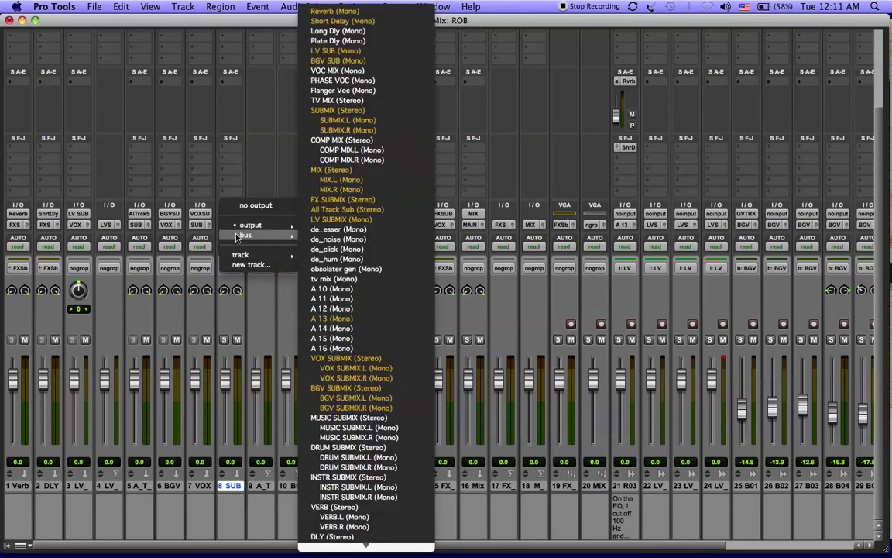
pyautogui.click(315, 171)
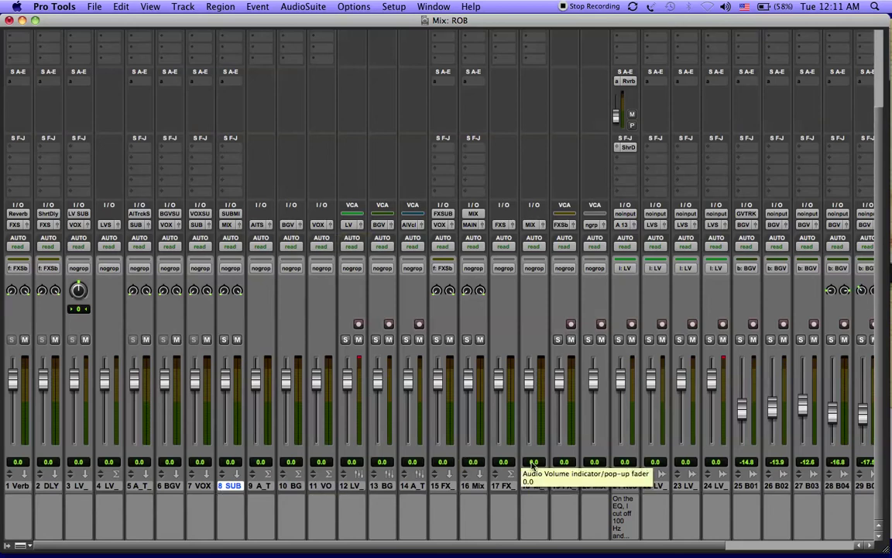
# Step: Play the session and examine the signal flow on the meters of the submix, master, VCA and vocal tracks
pyautogui.hscroll(5, 531, 464)
pyautogui.hscroll(-3, 531, 465)
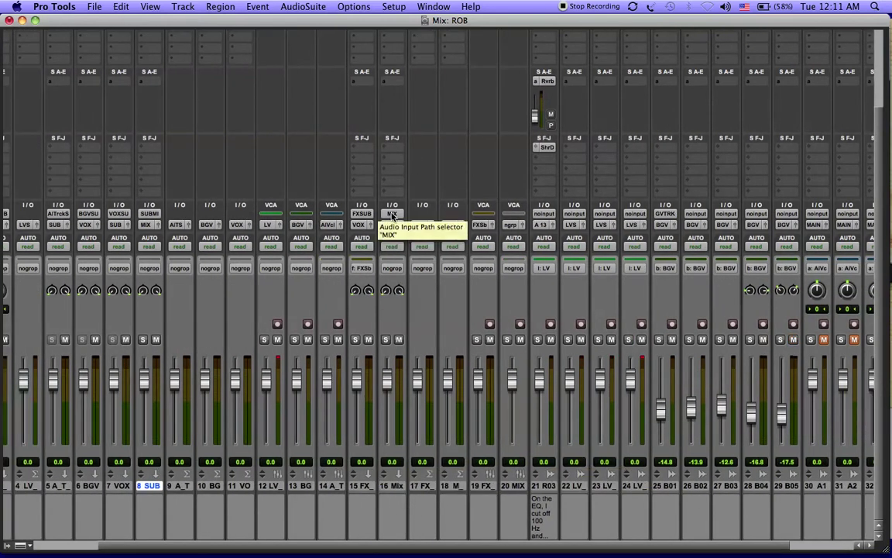
pyautogui.press('space')
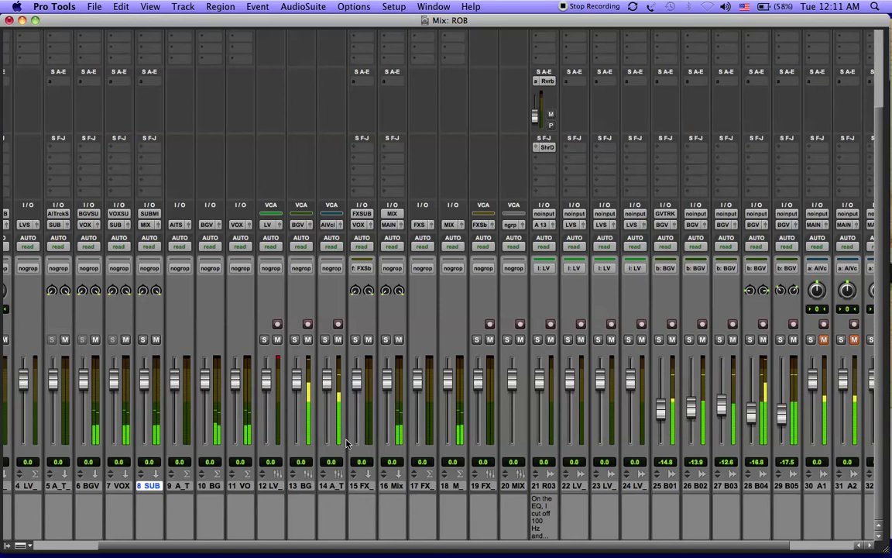
pyautogui.press('XF86AudioRaiseVolume')
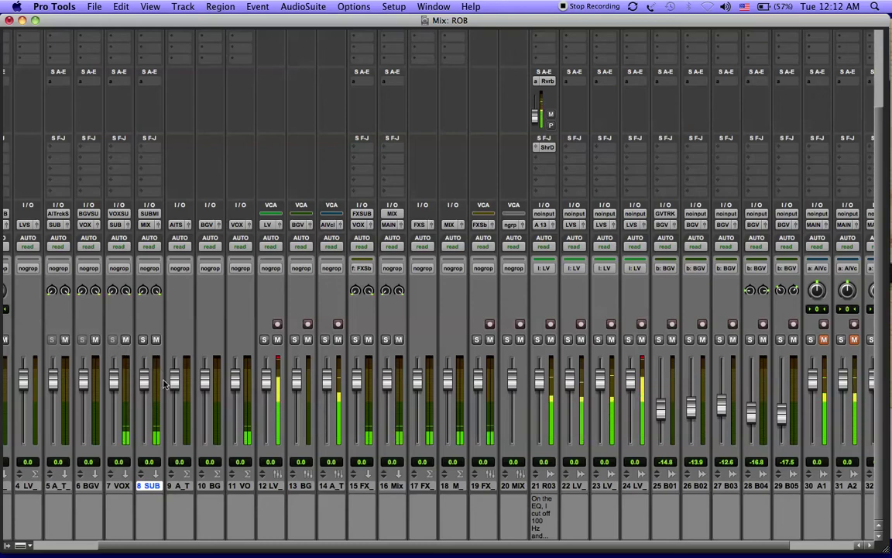
pyautogui.hscroll(3, 435, 415)
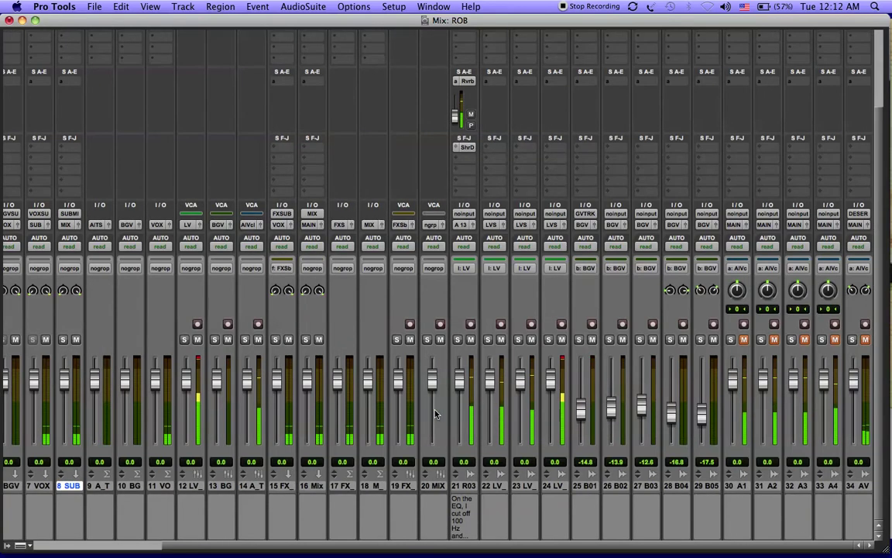
pyautogui.scroll(2, 436, 415)
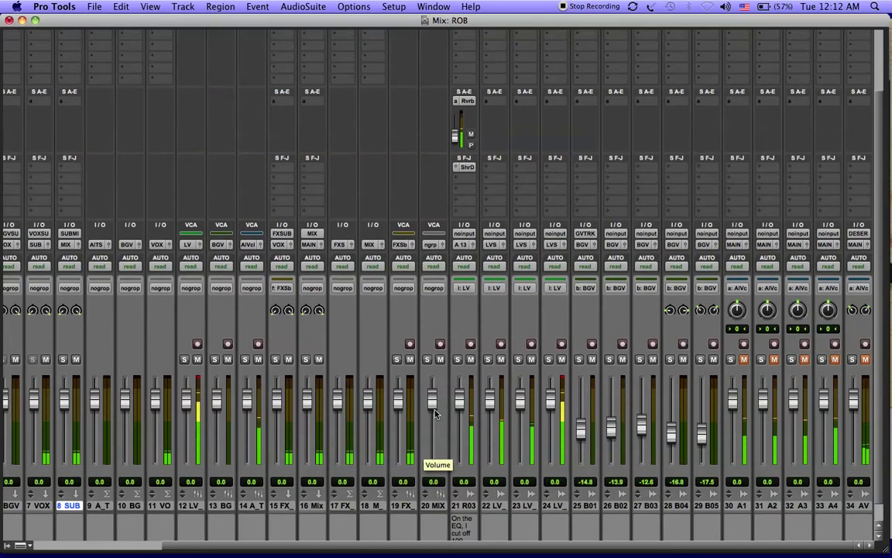
pyautogui.hscroll(-2, 435, 414)
pyautogui.hscroll(-3, 435, 415)
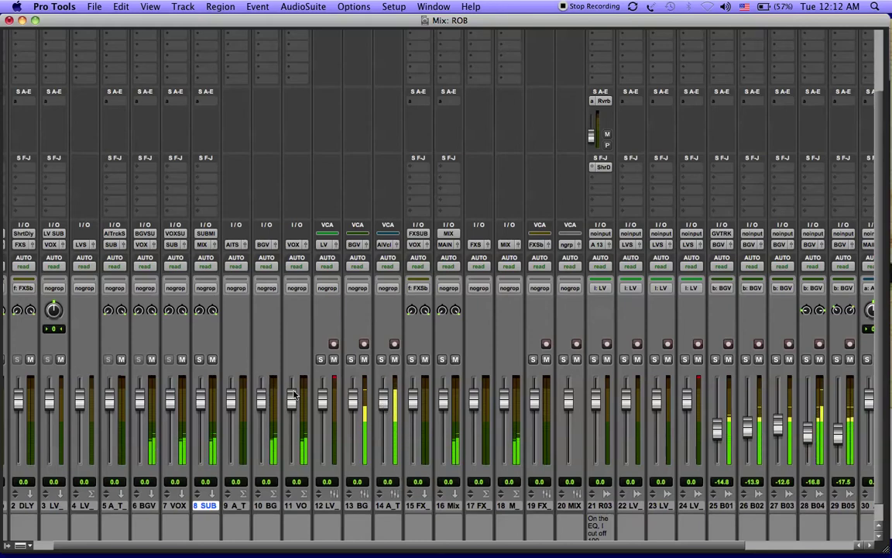
# Step: Raise VOX_MST to +2.1 dB, the lead vocal VCA to +7.5, the BGV VCA to +12.0 and the All Track VCA to +4.6
pyautogui.moveTo(290, 400)
pyautogui.mouseDown()
pyautogui.moveTo(291, 443)
pyautogui.moveTo(287, 357)
pyautogui.moveTo(293, 386)
pyautogui.mouseUp()
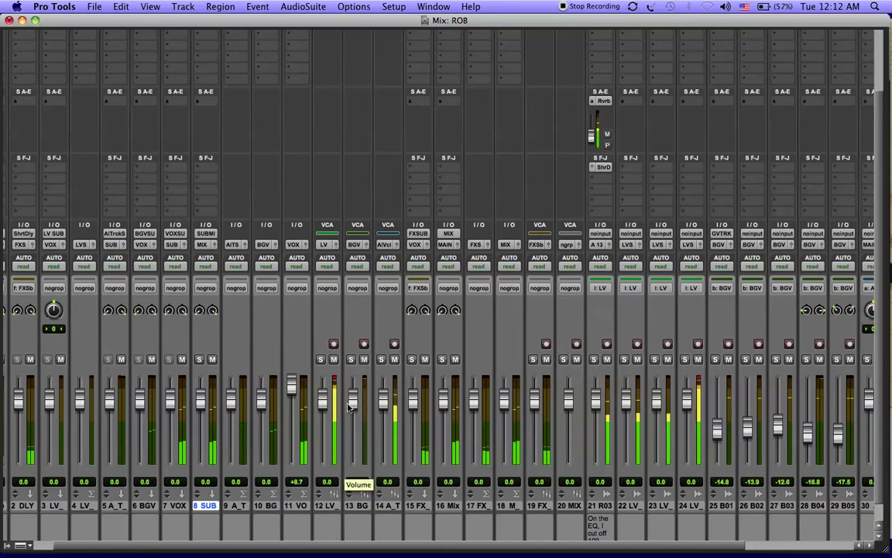
pyautogui.moveTo(292, 384); pyautogui.dragTo(292, 404)
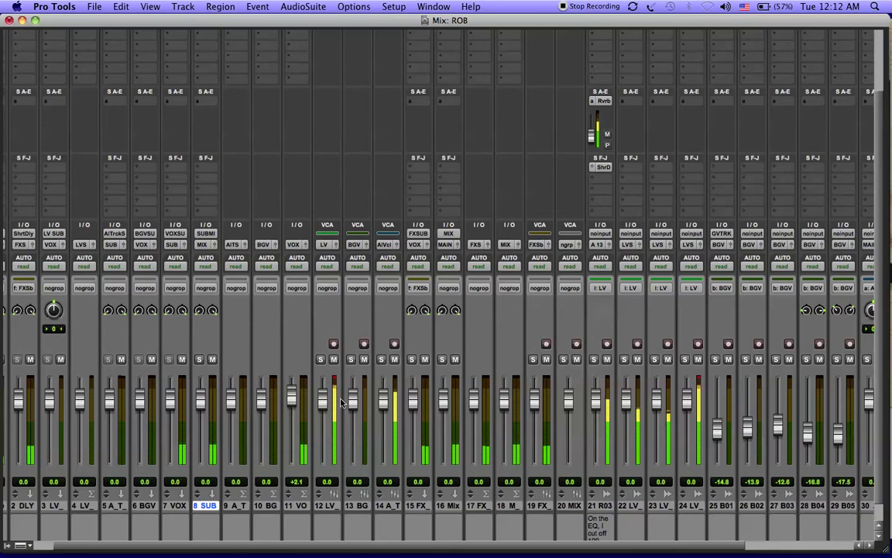
pyautogui.moveTo(322, 399); pyautogui.dragTo(351, 371)
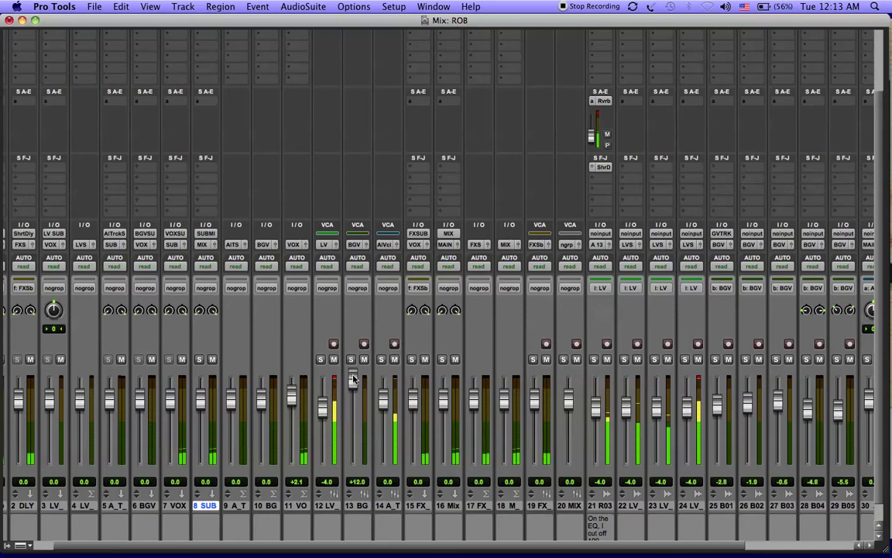
pyautogui.moveTo(322, 406); pyautogui.dragTo(325, 395)
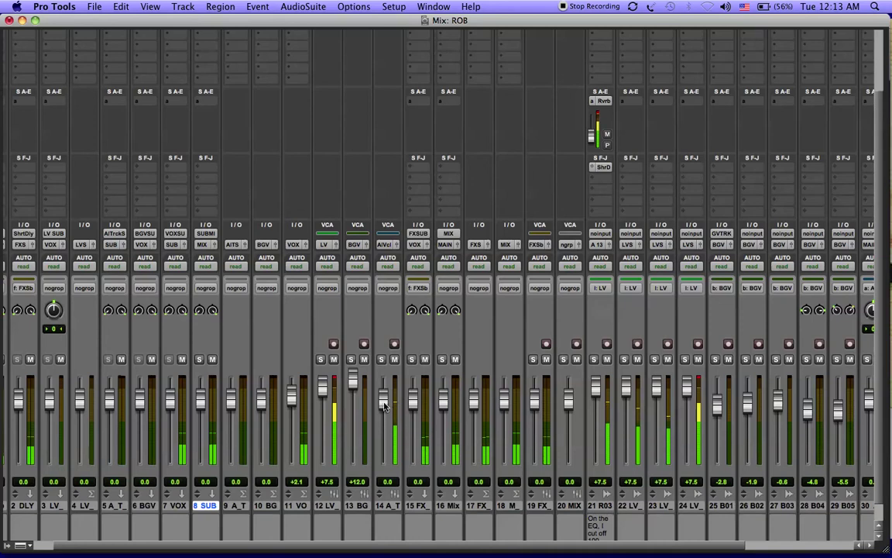
pyautogui.moveTo(382, 398)
pyautogui.mouseDown()
pyautogui.moveTo(382, 387)
pyautogui.moveTo(381, 397)
pyautogui.mouseUp()
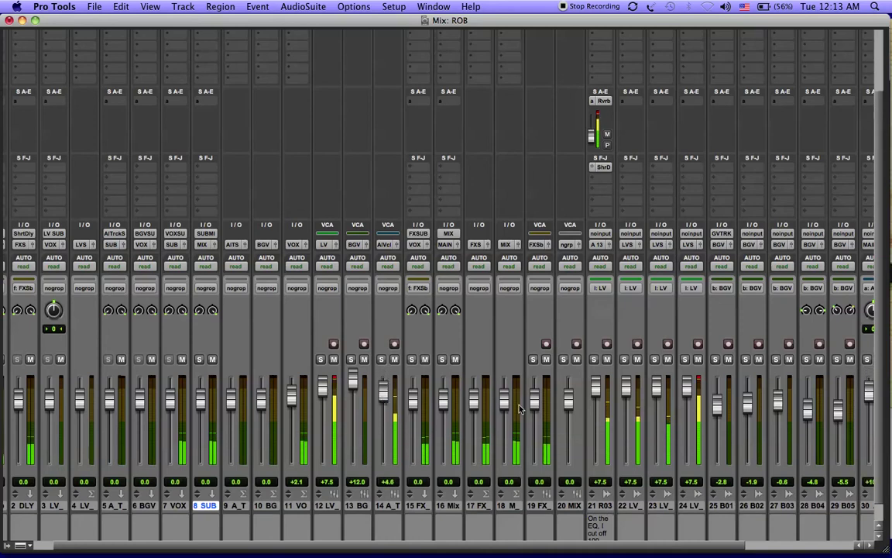
# Step: Set the FX_MST fader to +4.9 dB, the effects VCA to -3.7 dB and the Mix_MST fader to +1.8 dB
pyautogui.moveTo(473, 401); pyautogui.dragTo(504, 402)
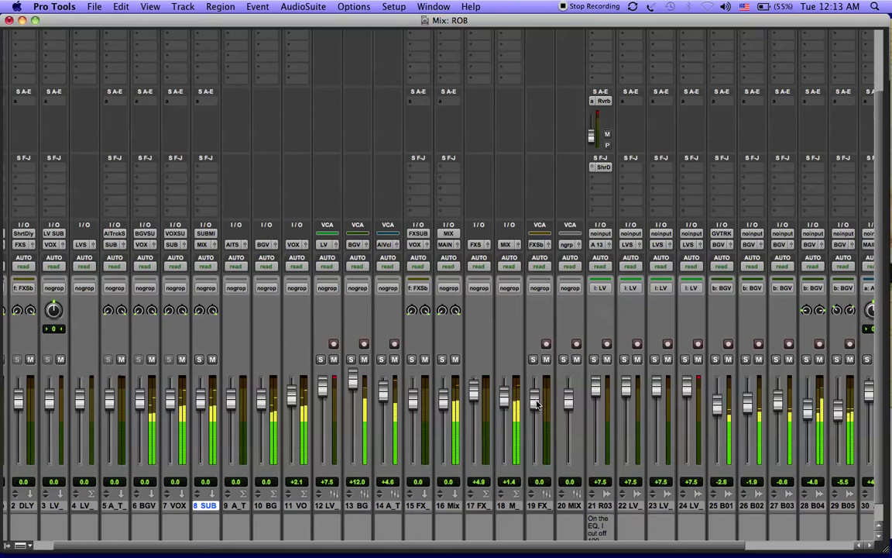
pyautogui.moveTo(536, 403); pyautogui.dragTo(571, 408)
pyautogui.hscroll(-2, 540, 410)
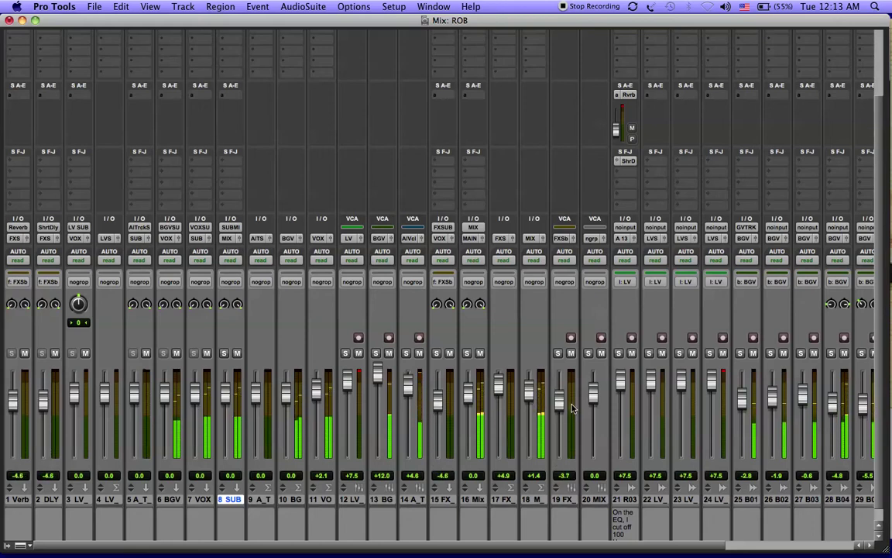
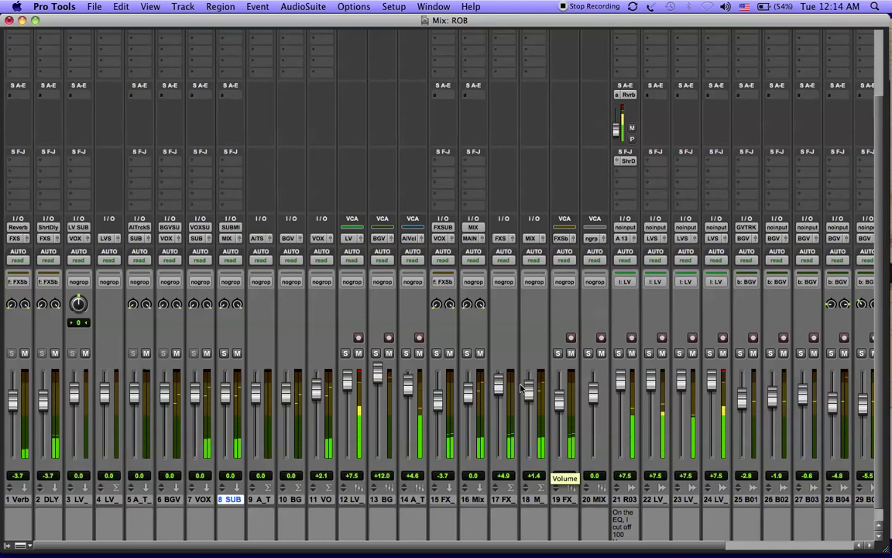
pyautogui.moveTo(528, 389); pyautogui.dragTo(527, 420)
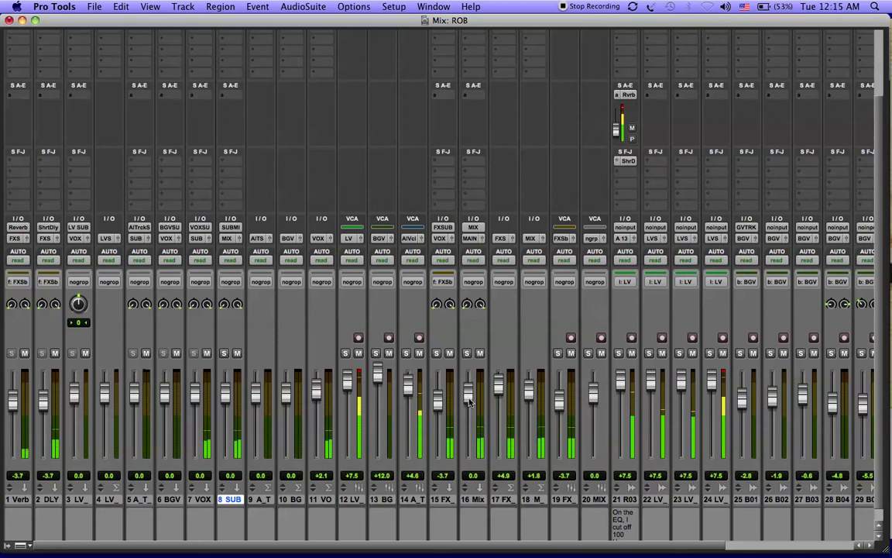
# Step: Lower the lead vocal VCA to -0.3 dB, the BGV VCA to -1.9 dB and the vFX_Sub VCA to -8.0 dB
pyautogui.moveTo(349, 381); pyautogui.dragTo(378, 398)
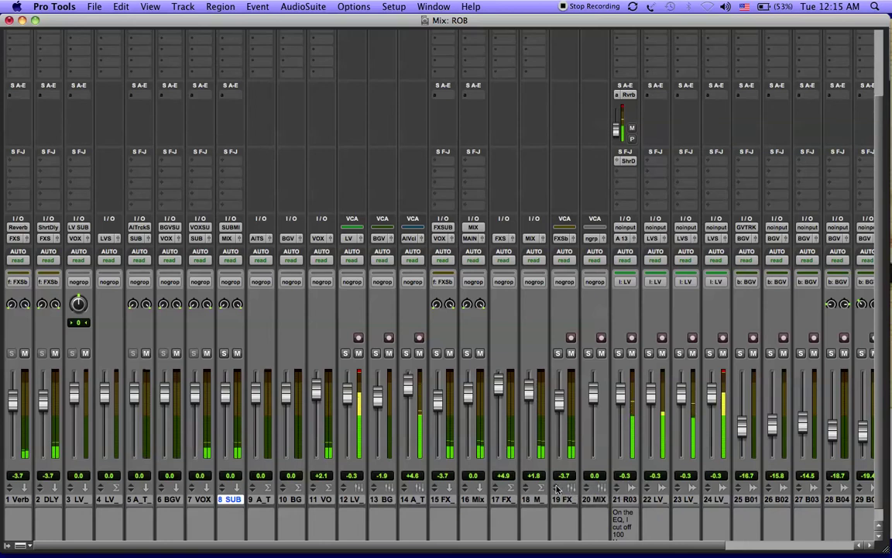
pyautogui.scroll(2, 556, 487)
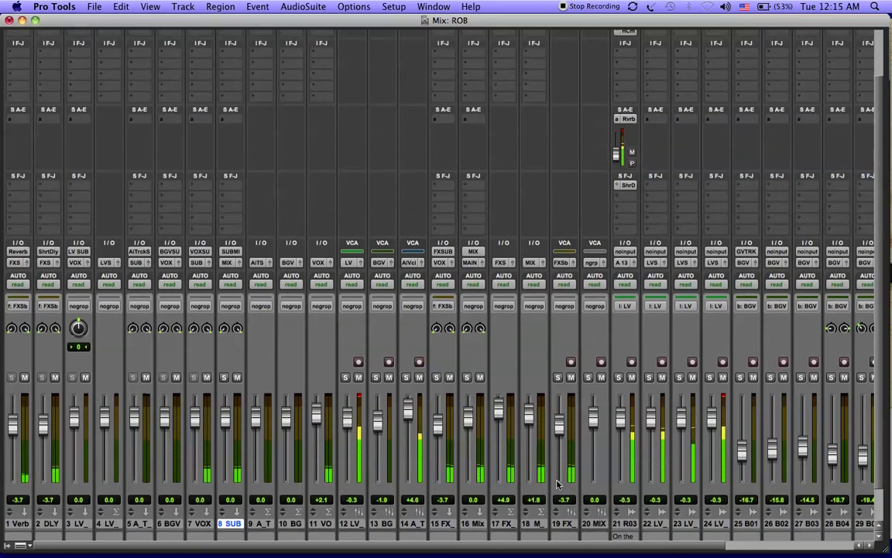
pyautogui.keyDown('super'); pyautogui.click(573, 267); pyautogui.keyUp('super')
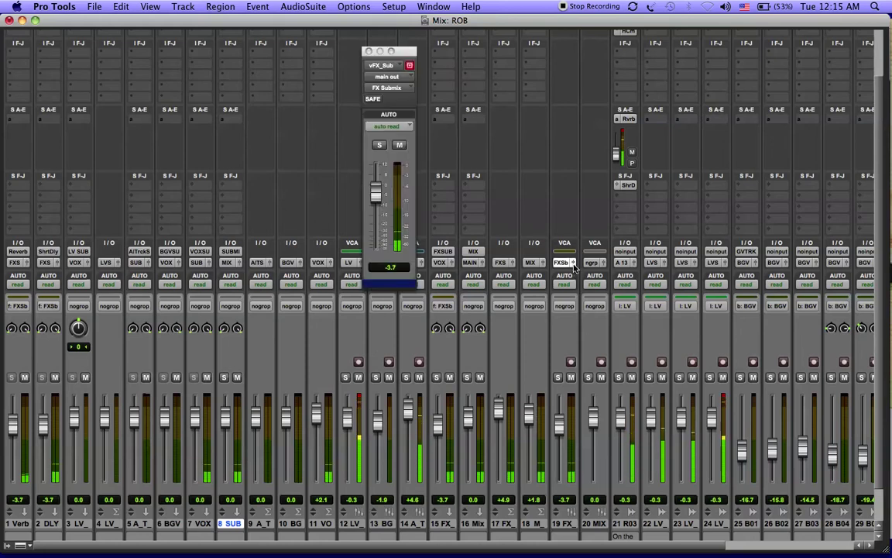
pyautogui.moveTo(376, 193)
pyautogui.mouseDown()
pyautogui.moveTo(377, 183)
pyautogui.moveTo(381, 211)
pyautogui.moveTo(384, 204)
pyautogui.mouseUp()
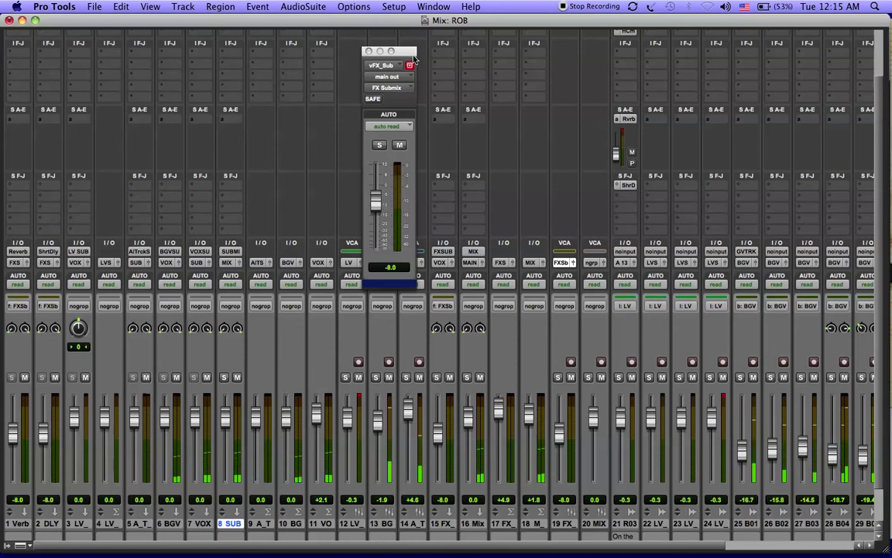
pyautogui.click(368, 51)
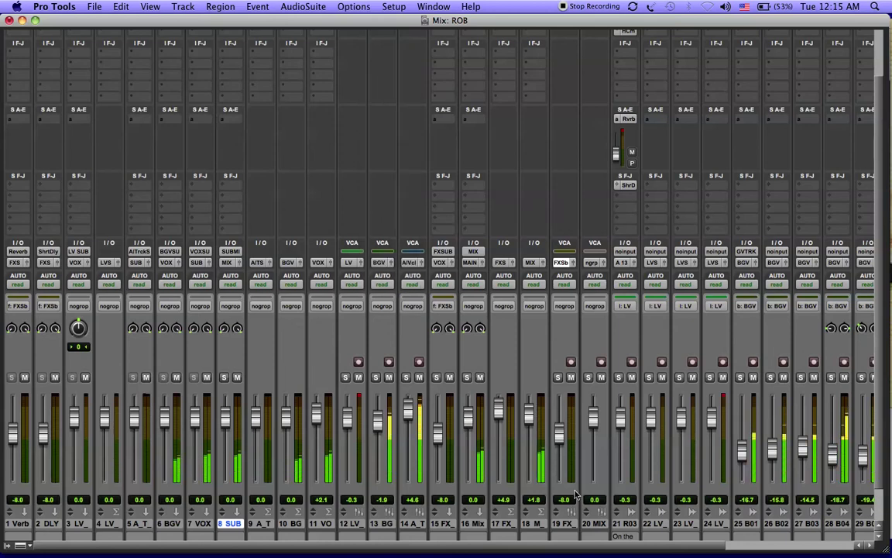
# Step: Switch to the Edit window and open the output window of the SUBMIX track
pyautogui.press('super+equal')
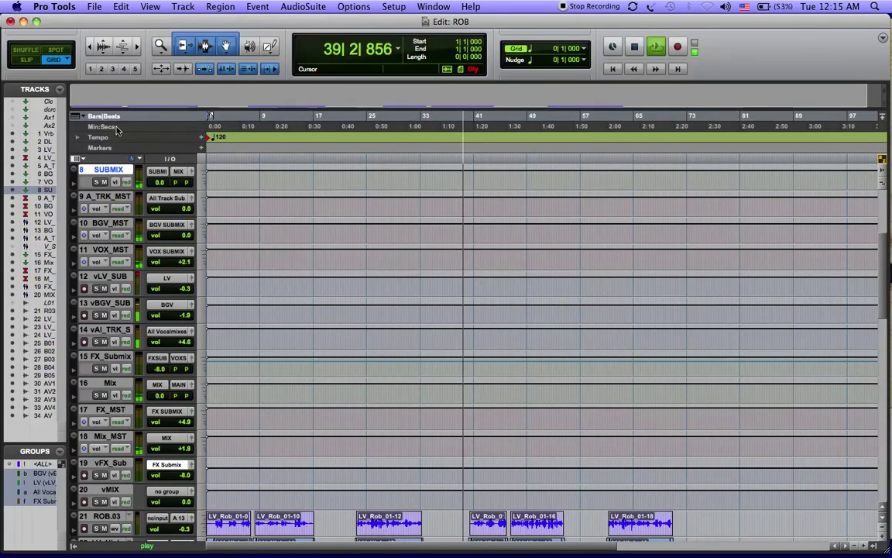
pyautogui.click(191, 172)
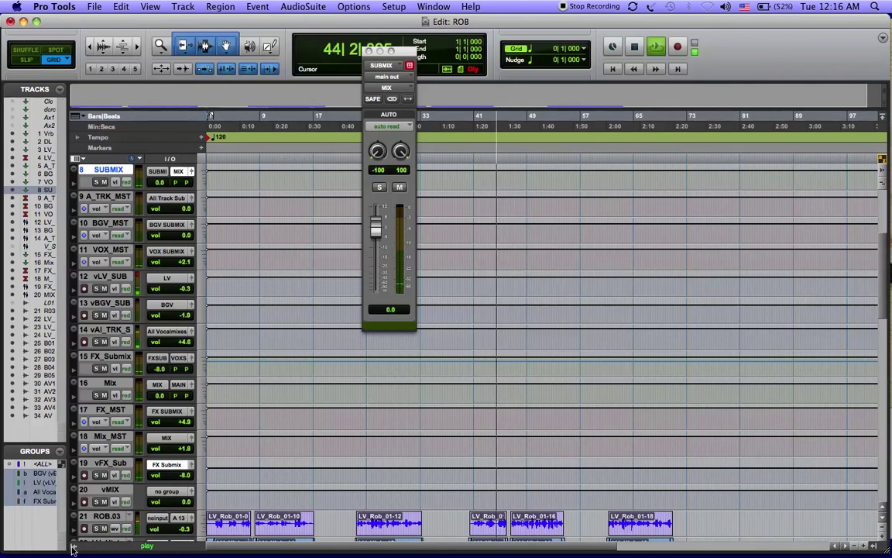
# Step: Hide the track list sidebar and show the Inserts A-E and Inserts F-J columns in the Edit window
pyautogui.click(7, 546)
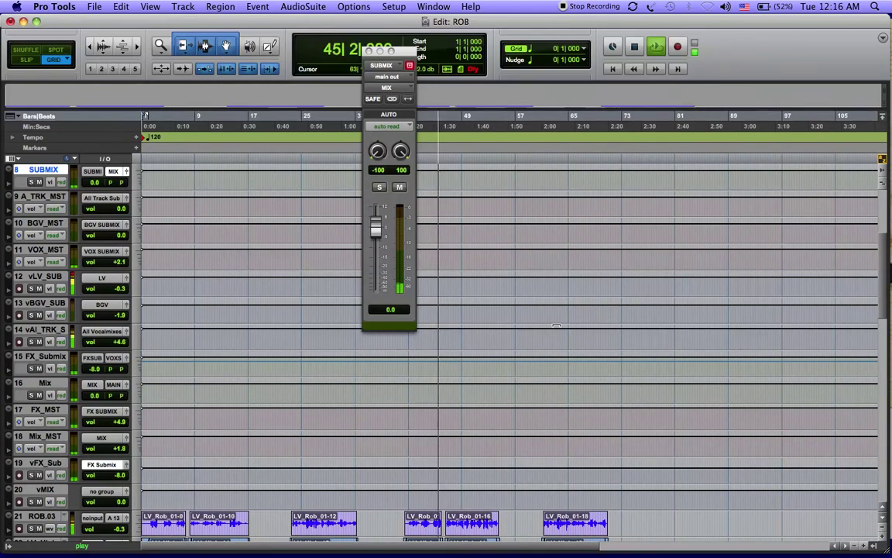
pyautogui.scroll(-10, 105, 534)
pyautogui.scroll(-1, 556, 326)
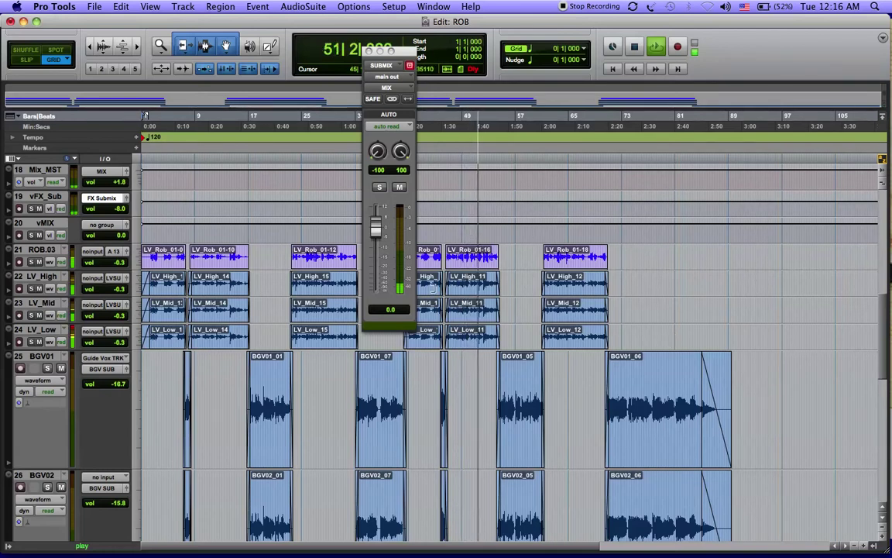
pyautogui.click(12, 159)
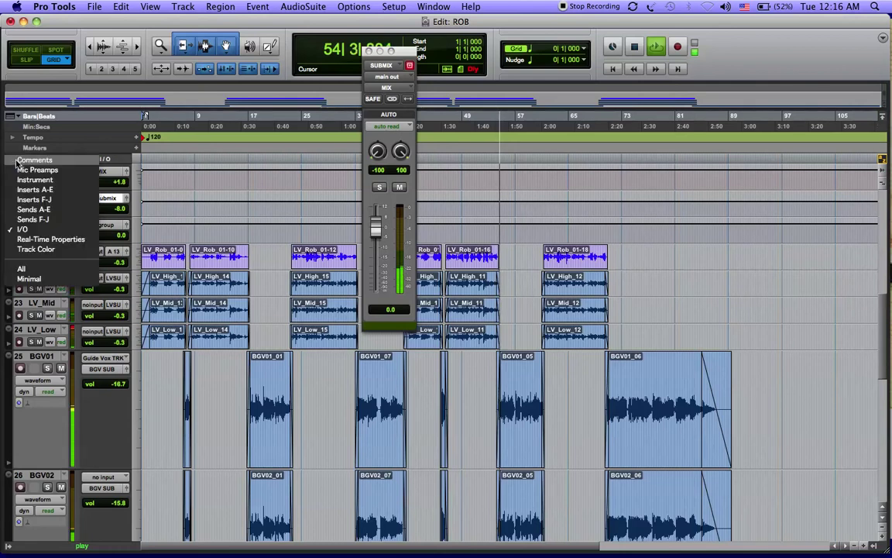
pyautogui.click(44, 194)
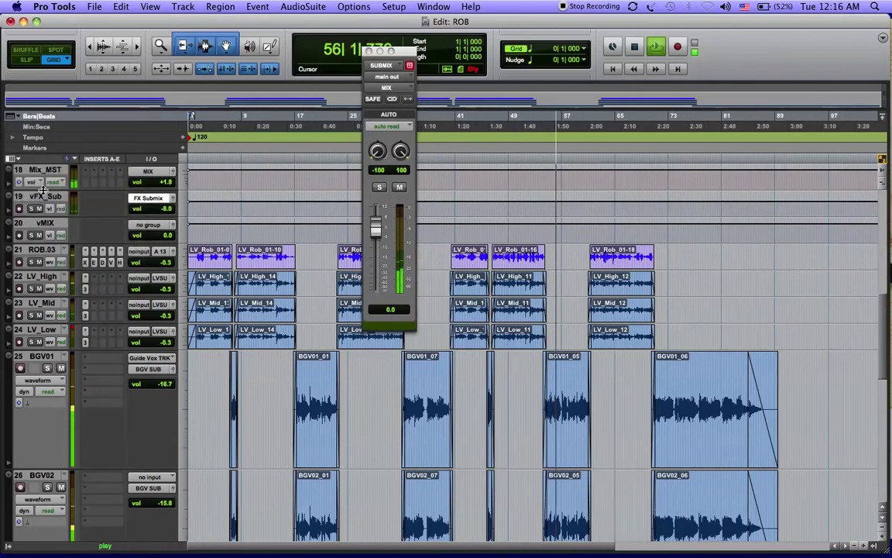
pyautogui.click(13, 159)
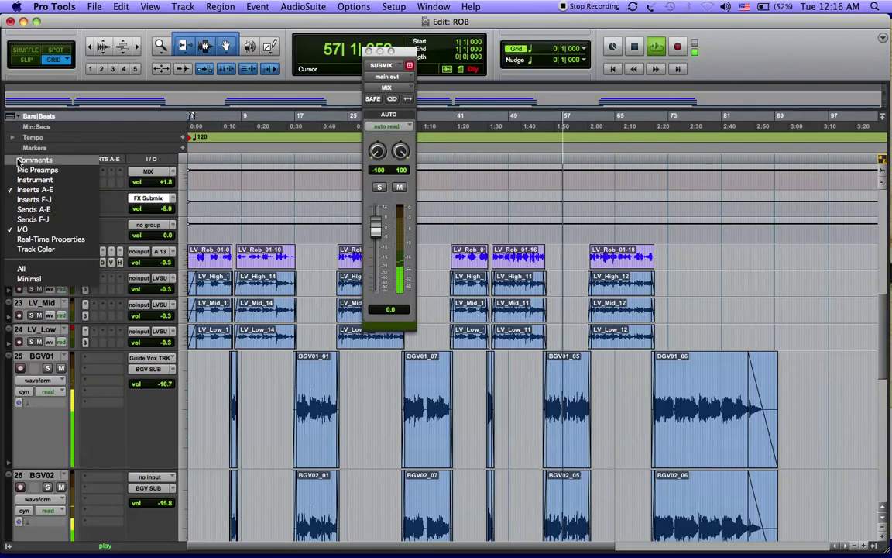
pyautogui.click(34, 200)
# Step: Show the Sends A-E and Sends F-J columns beside the inserts for all tracks
pyautogui.click(12, 159)
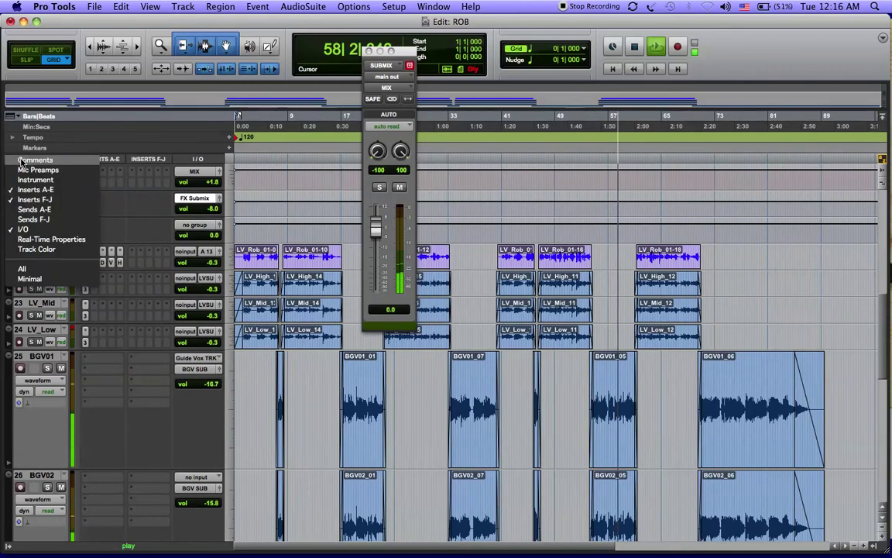
pyautogui.click(34, 209)
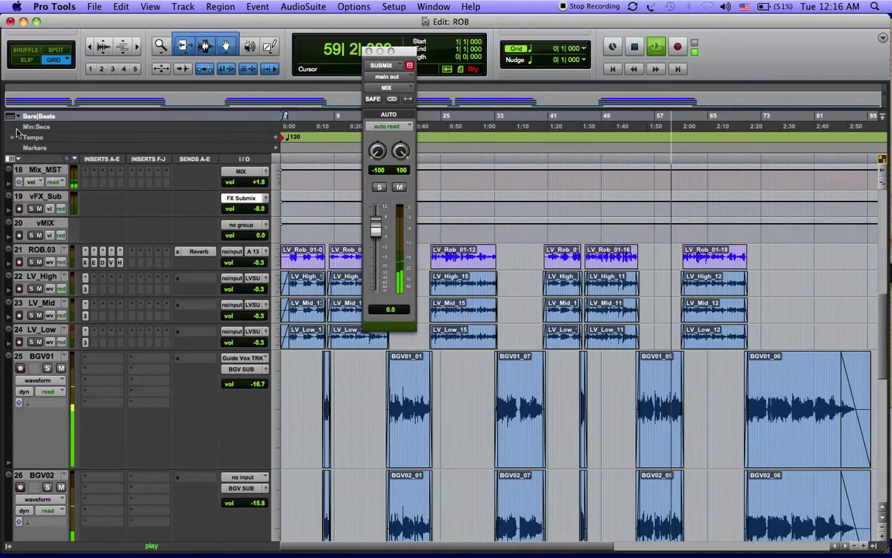
pyautogui.click(12, 159)
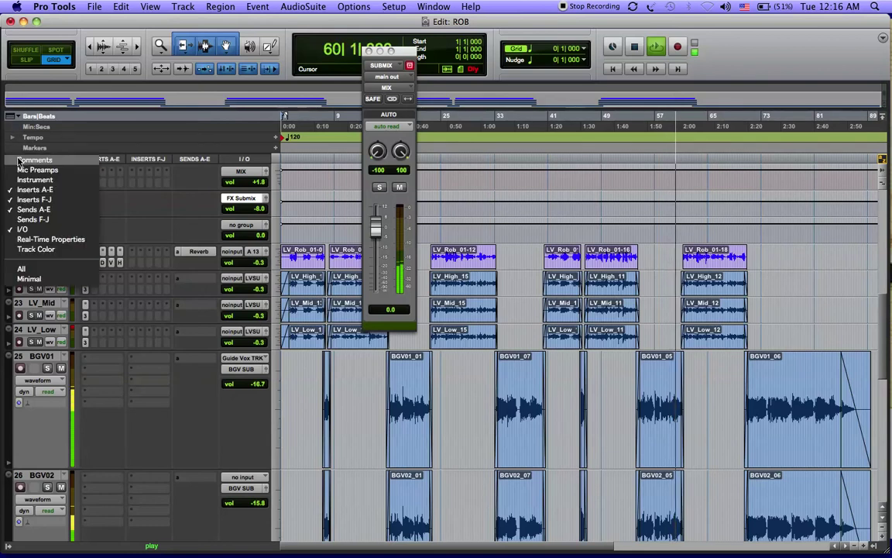
pyautogui.click(34, 219)
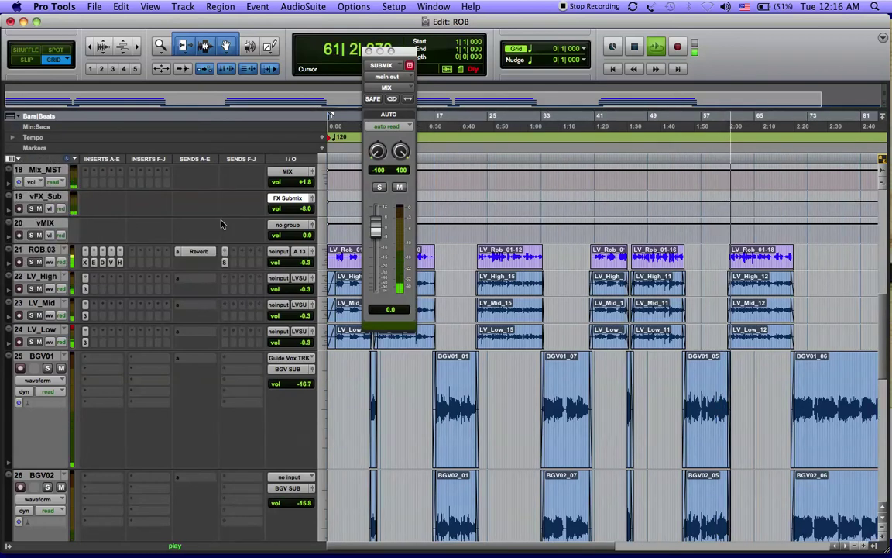
# Step: Set the height of all tracks to medium
pyautogui.scroll(6, 220, 223)
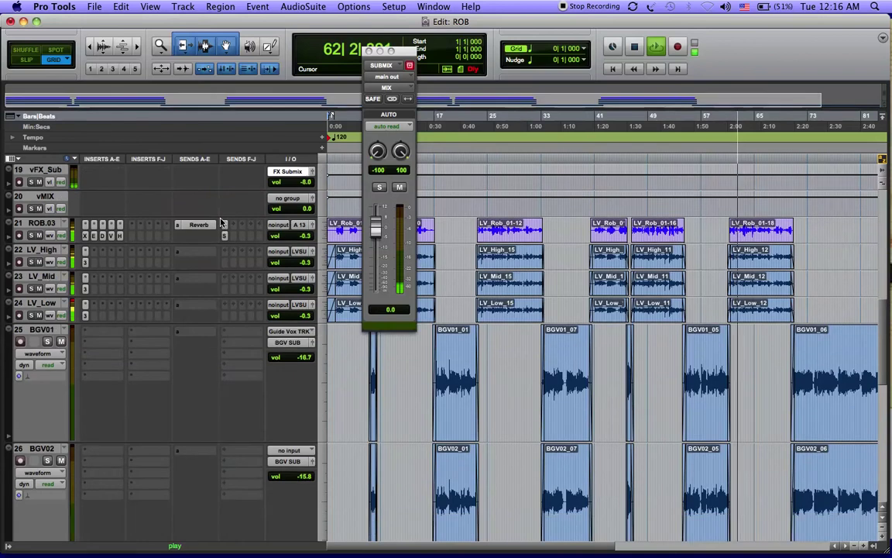
pyautogui.scroll(9, 220, 223)
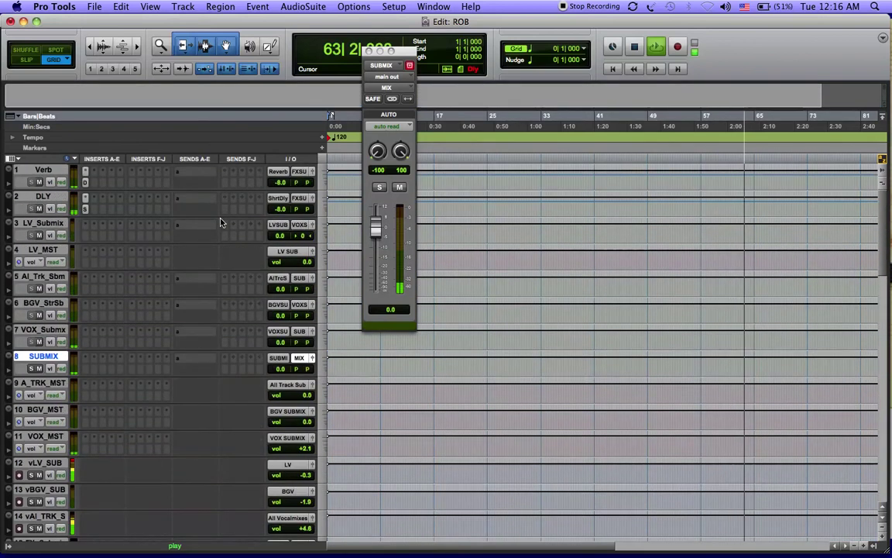
pyautogui.scroll(-6, 219, 223)
pyautogui.scroll(7, 220, 223)
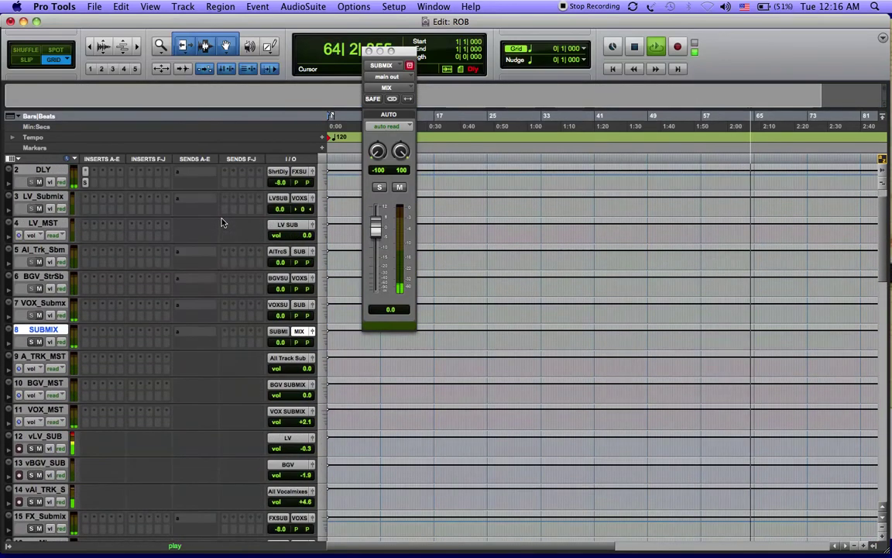
pyautogui.click(322, 227)
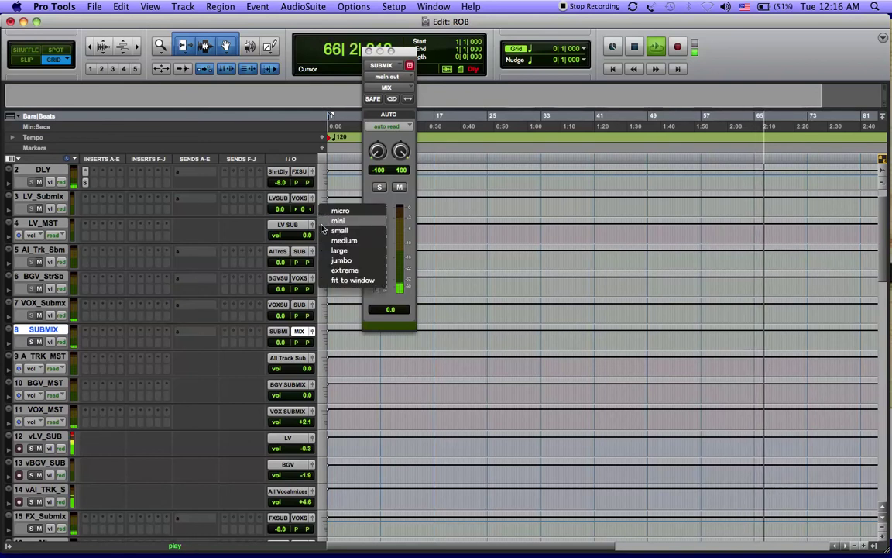
pyautogui.keyDown('alt'); pyautogui.click(342, 240); pyautogui.keyUp('alt')
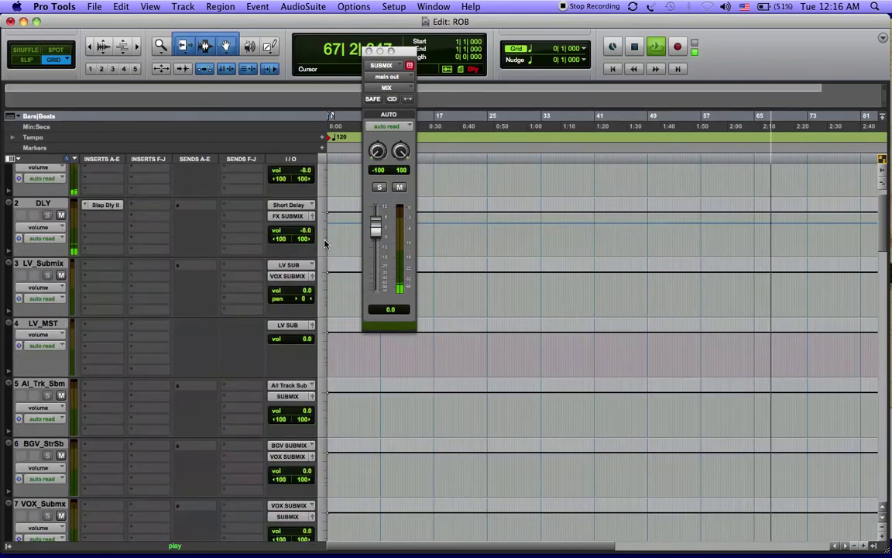
# Step: Shrink all tracks to micro height to view the whole session, and return them to medium height
pyautogui.scroll(-20, 323, 250)
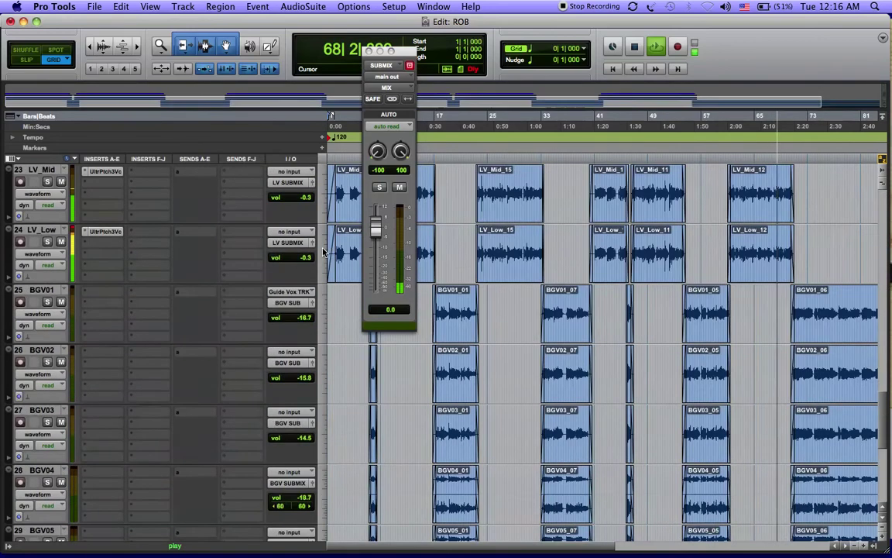
pyautogui.click(323, 250)
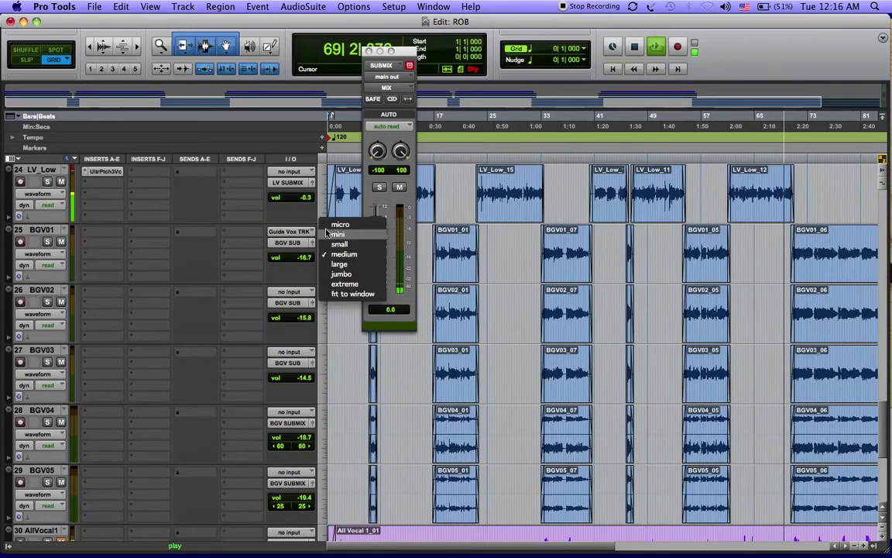
pyautogui.keyDown('alt'); pyautogui.click(327, 225); pyautogui.keyUp('alt')
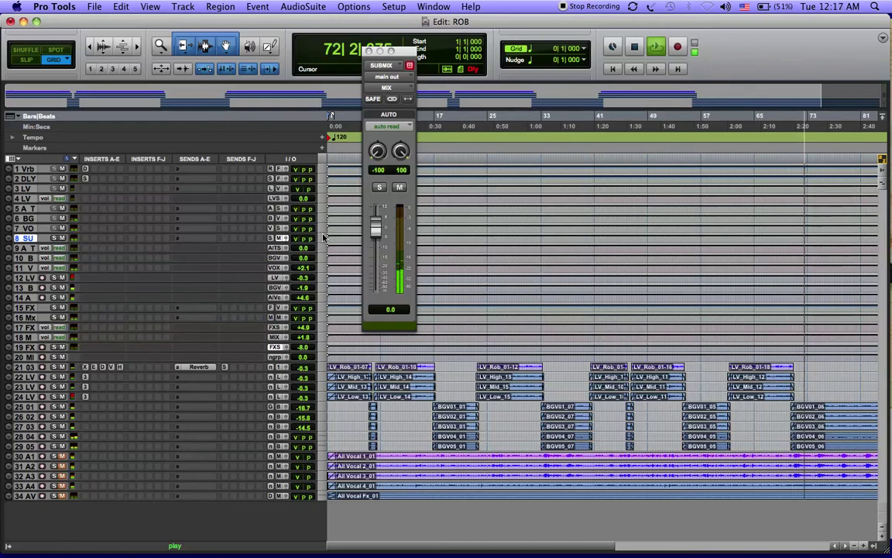
pyautogui.click(324, 237)
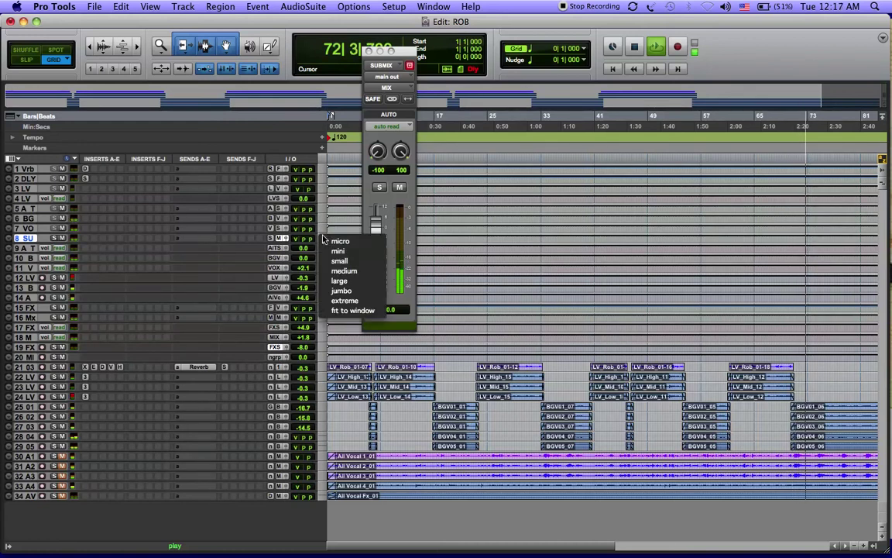
pyautogui.click(327, 279)
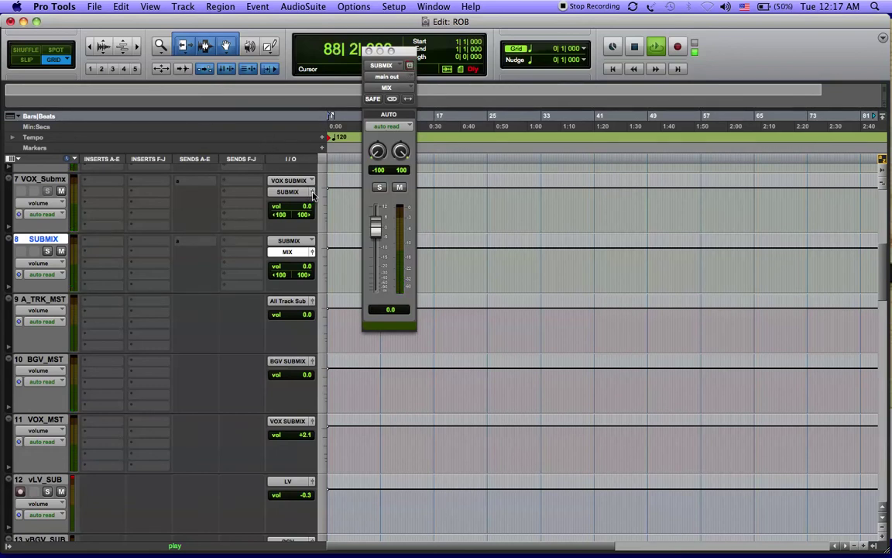
# Step: Open the output window of VOX_Submx, turn off its target so it stays open, and place it beside the SUBMIX one
pyautogui.hotkey('ctrl', 'p')
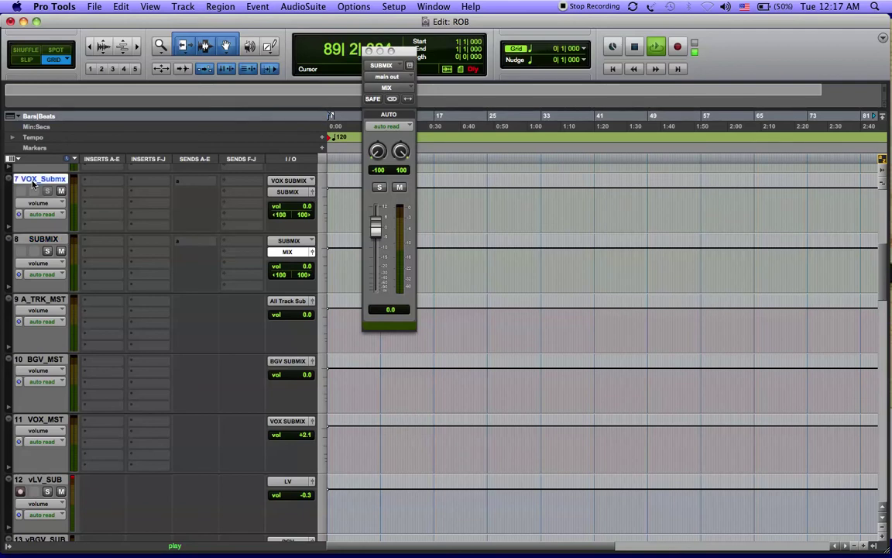
pyautogui.click(287, 191)
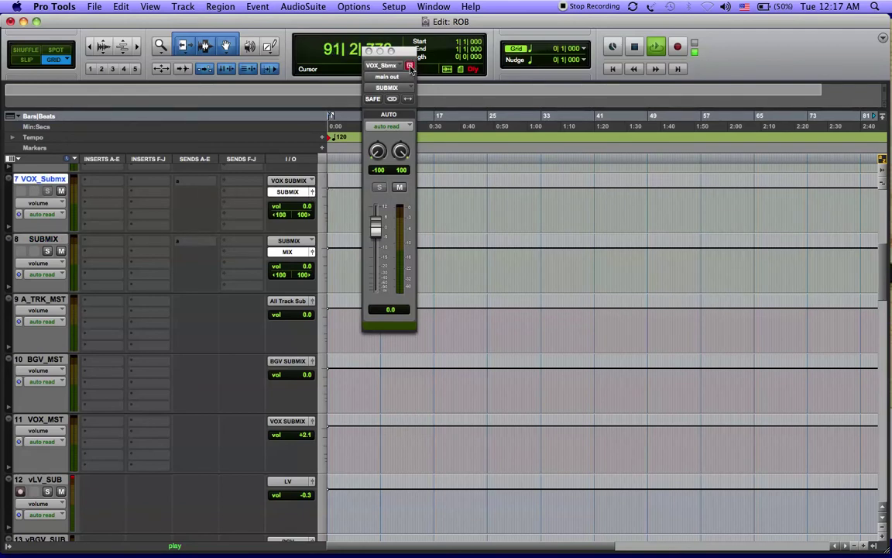
pyautogui.click(410, 65)
pyautogui.moveTo(401, 52); pyautogui.dragTo(461, 51)
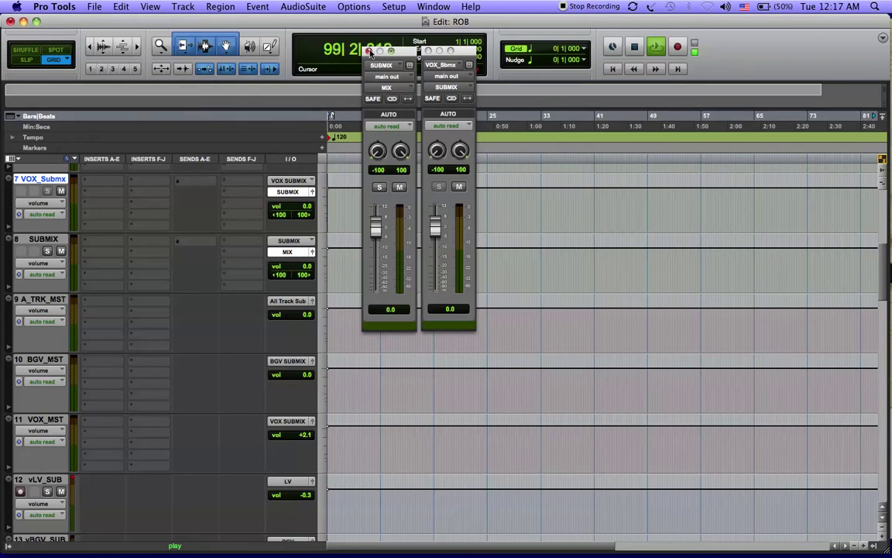
# Step: Close the SUBMIX and VOX_Submx output windows and stop playback
pyautogui.click(369, 51)
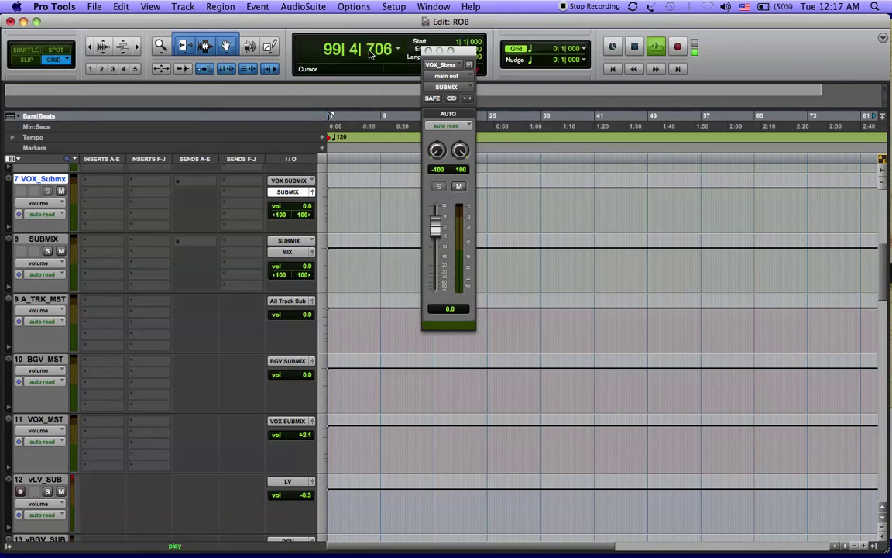
pyautogui.click(429, 51)
pyautogui.press('space')
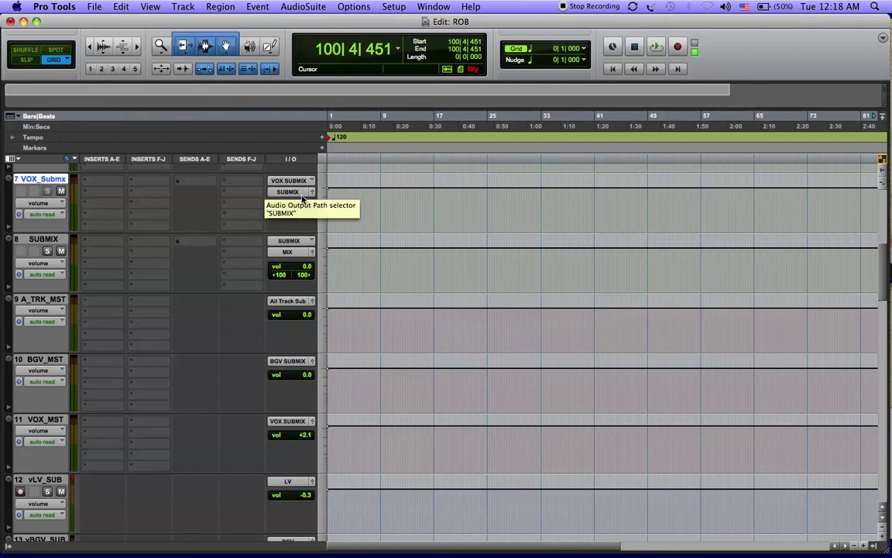
# Step: Open the I/O Setup and review its output and input paths along with the system's available sound devices
pyautogui.click(394, 6)
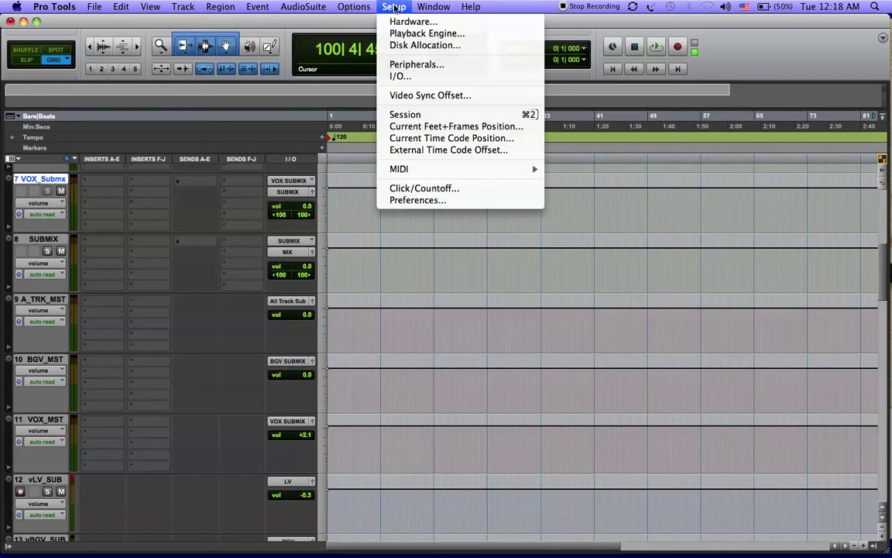
pyautogui.click(396, 77)
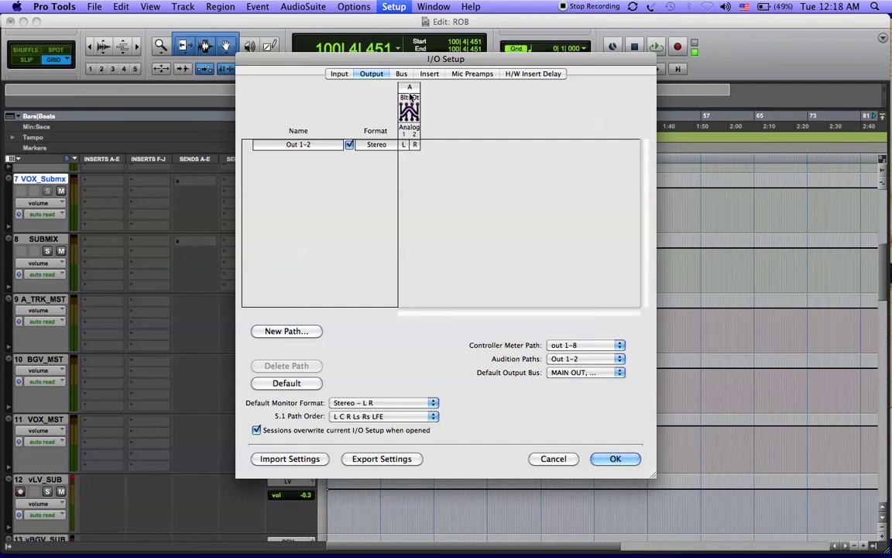
pyautogui.click(340, 73)
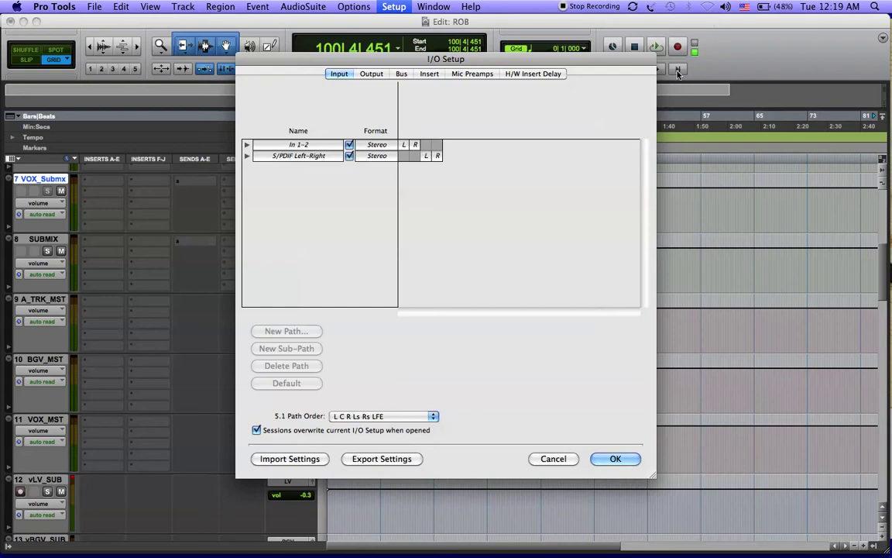
pyautogui.click(725, 7)
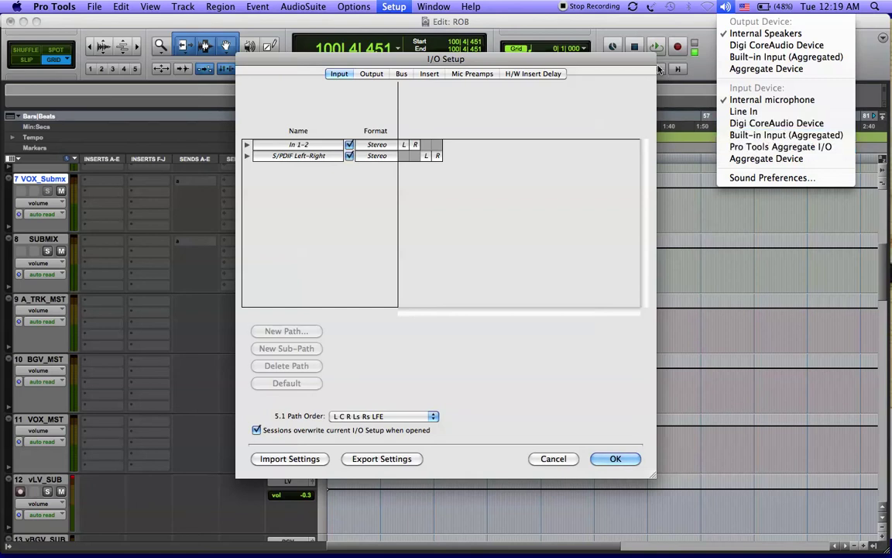
pyautogui.click(634, 9)
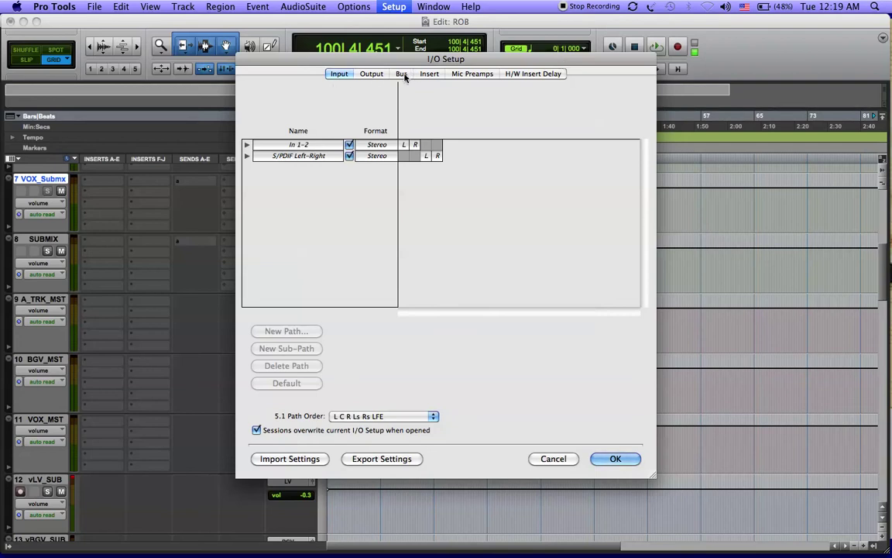
# Step: Move the I/O Setup aside, compare its bus list with the tracks' routing, and open the Reverb bus name for editing
pyautogui.moveTo(316, 59); pyautogui.dragTo(436, 72)
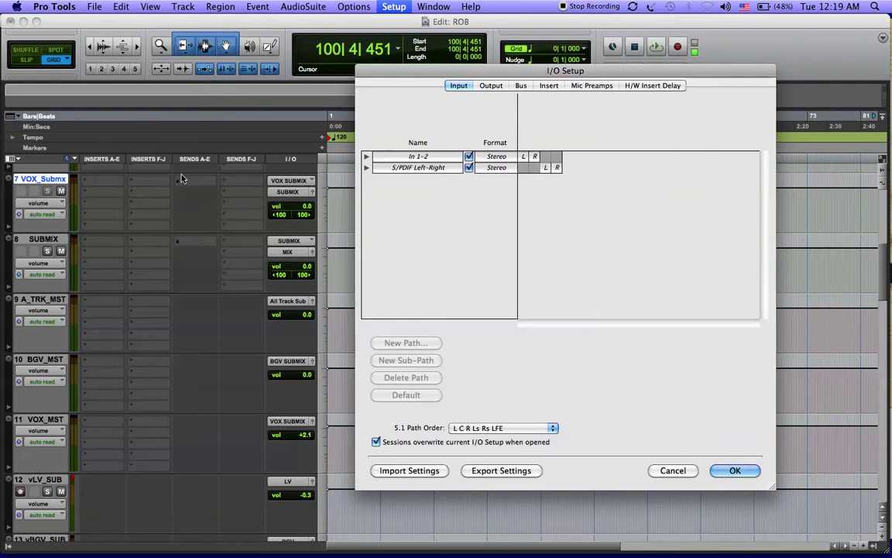
pyautogui.click(520, 86)
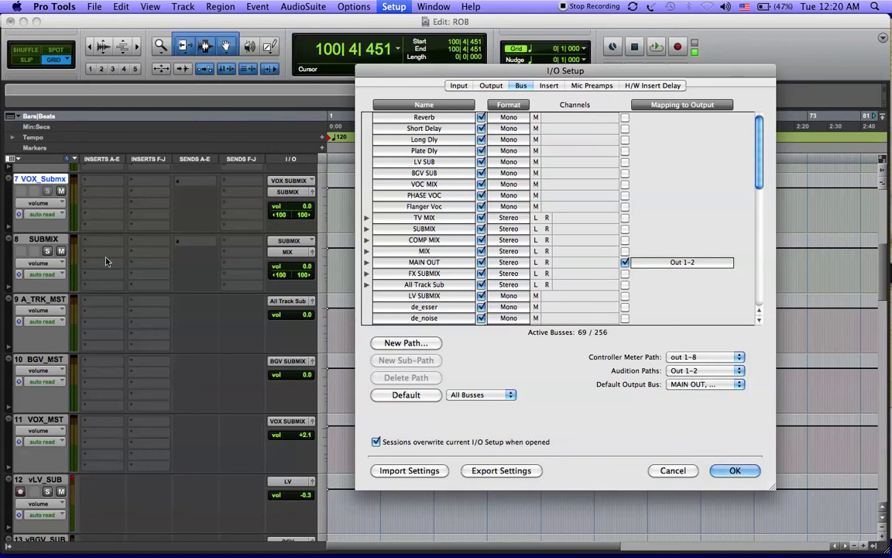
pyautogui.scroll(-5, 121, 364)
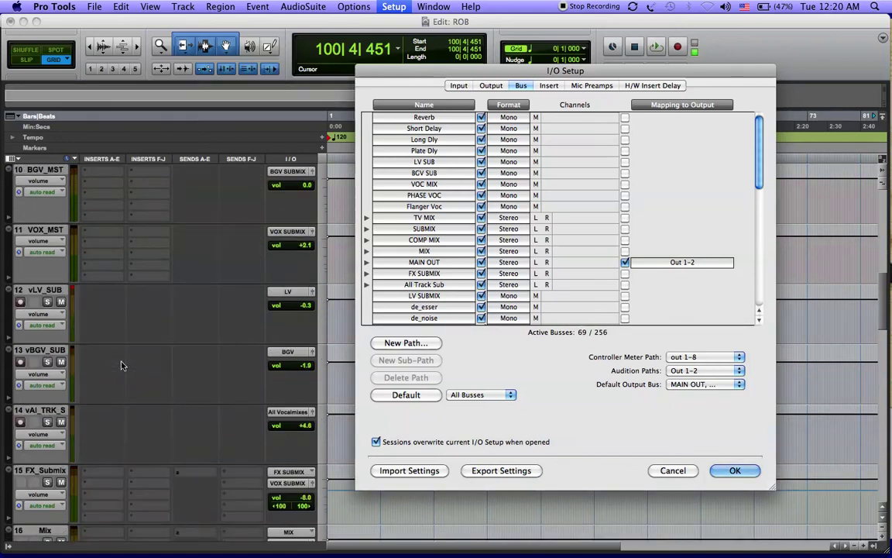
pyautogui.scroll(-3, 120, 365)
pyautogui.scroll(7, 121, 364)
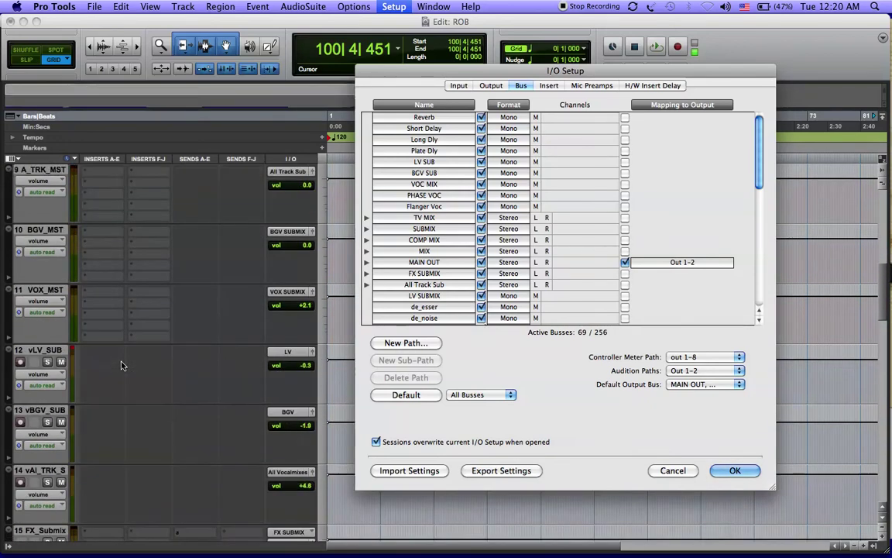
pyautogui.scroll(5, 121, 364)
pyautogui.scroll(2, 138, 287)
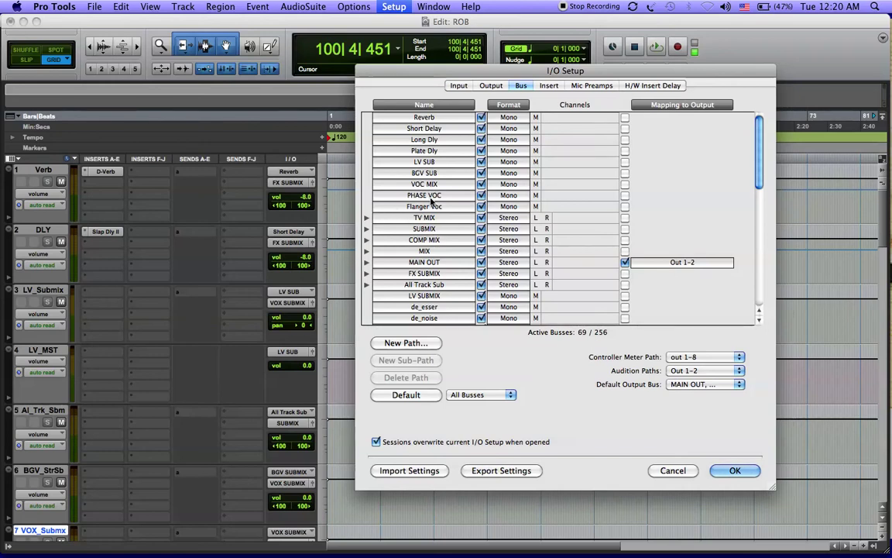
pyautogui.doubleClick(443, 119)
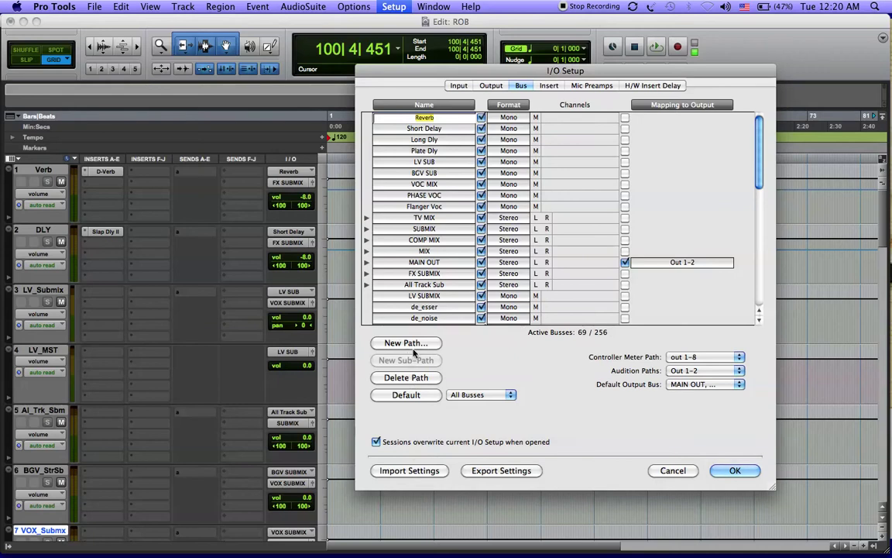
# Step: Look through the full bus list in the I/O Setup and accept the dialog
pyautogui.scroll(-15, 565, 211)
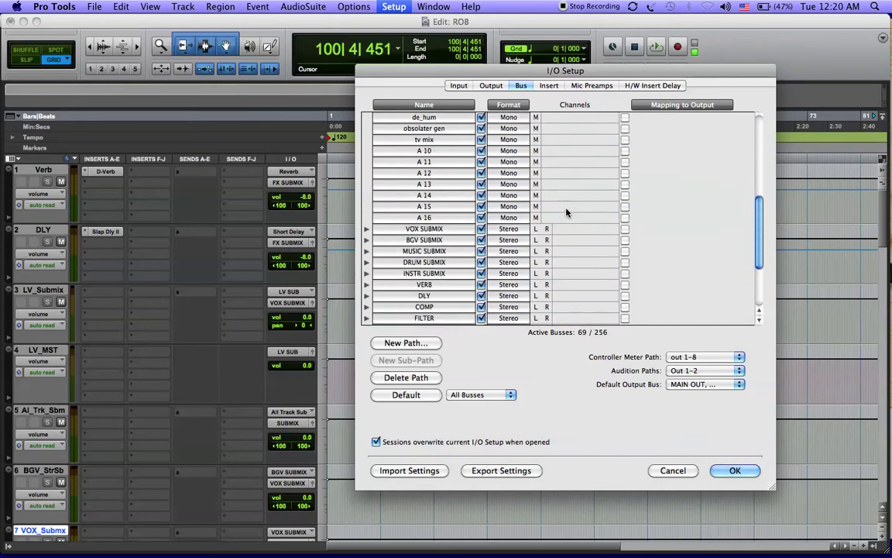
pyautogui.scroll(15, 566, 212)
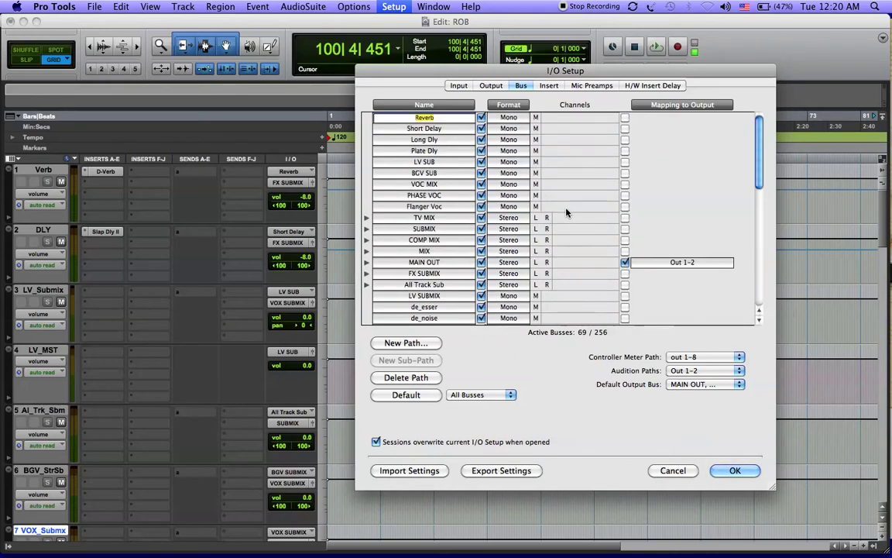
pyautogui.click(736, 471)
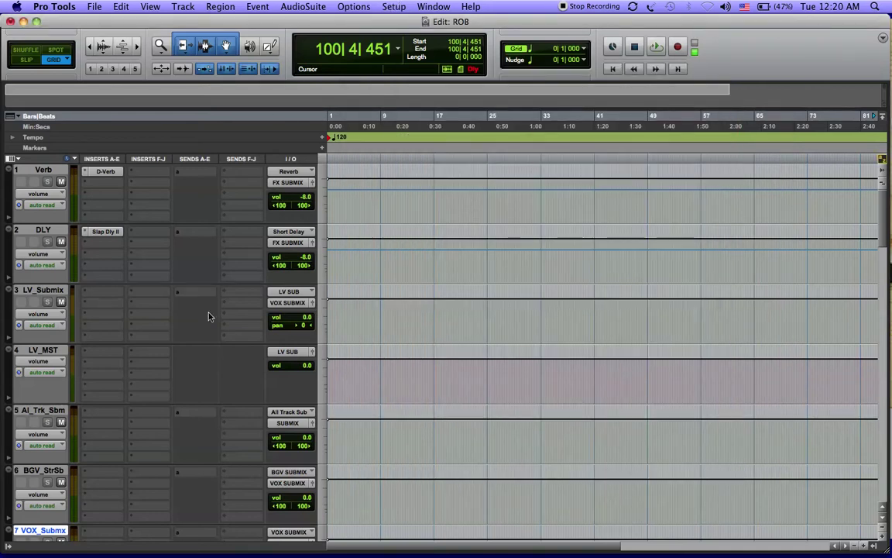
# Step: Open the DLY track's Slap Delay II plug-in, move it aside to compare with the vocal tracks' sends, and close it
pyautogui.click(103, 231)
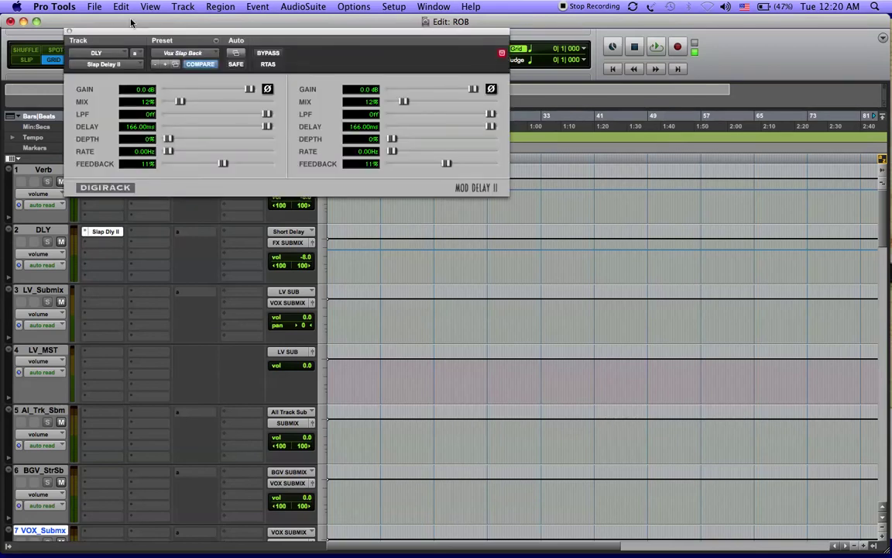
pyautogui.moveTo(119, 34); pyautogui.dragTo(411, 53)
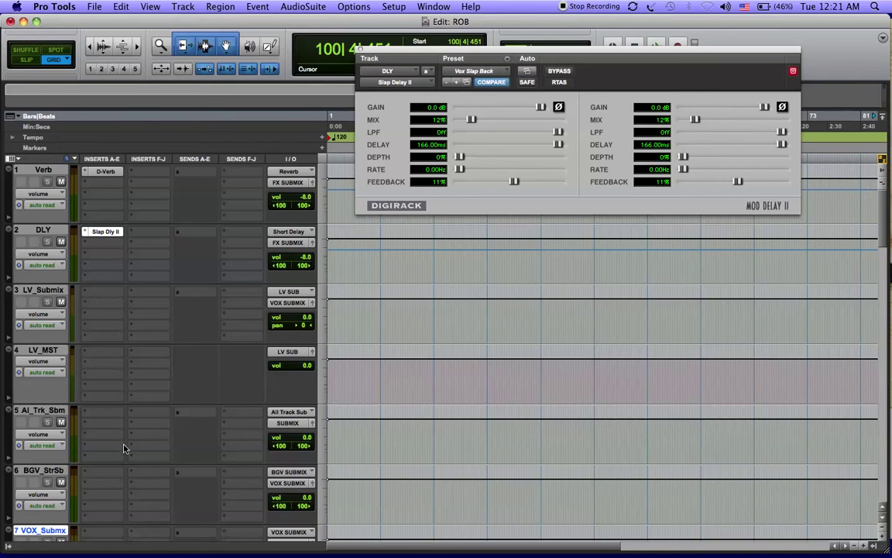
pyautogui.scroll(-20, 124, 417)
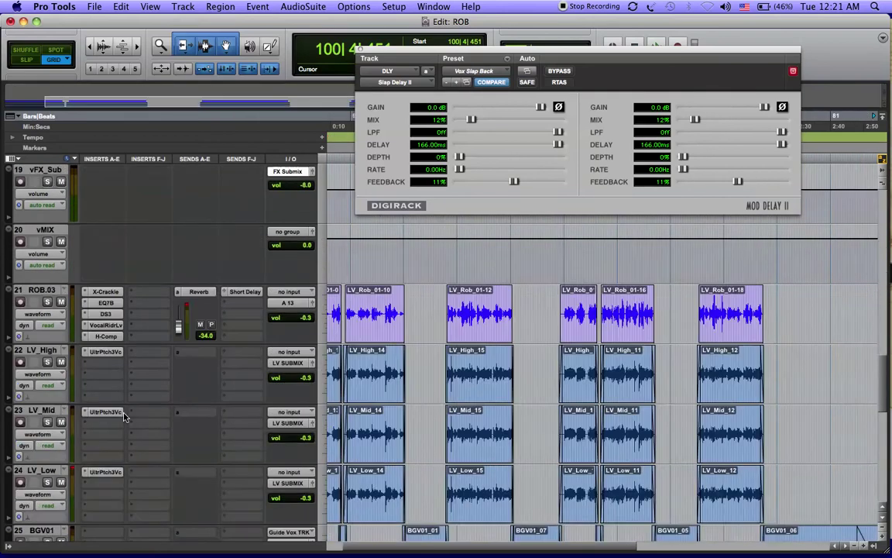
pyautogui.scroll(4, 124, 417)
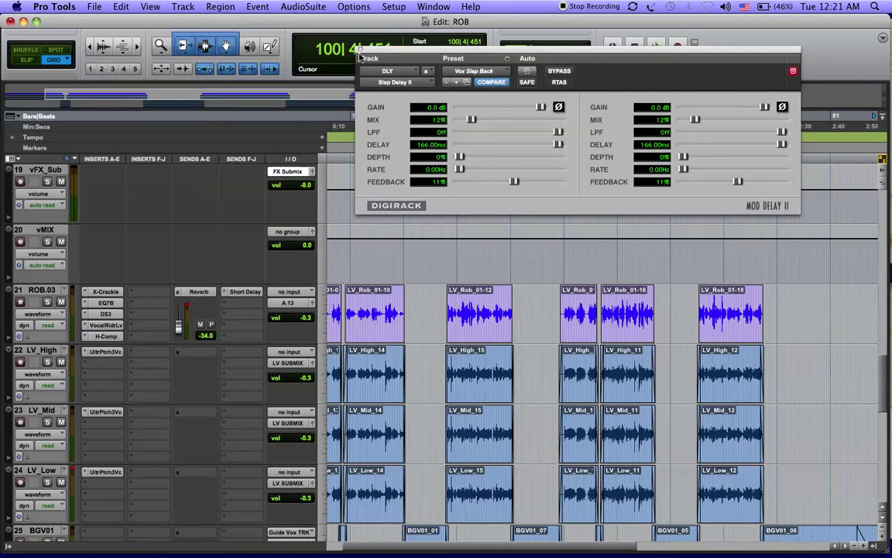
pyautogui.click(360, 52)
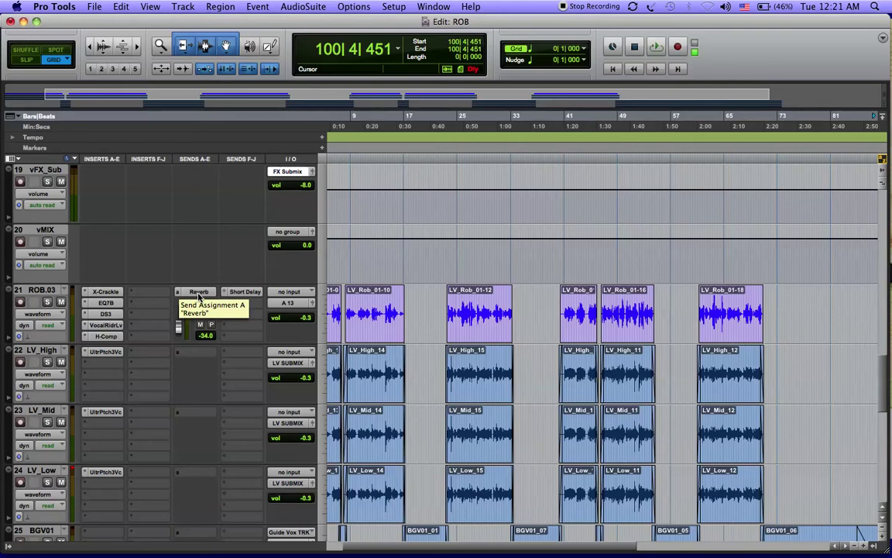
# Step: Assign send A on the LV_High track to the mono Reverb bus
pyautogui.click(192, 357)
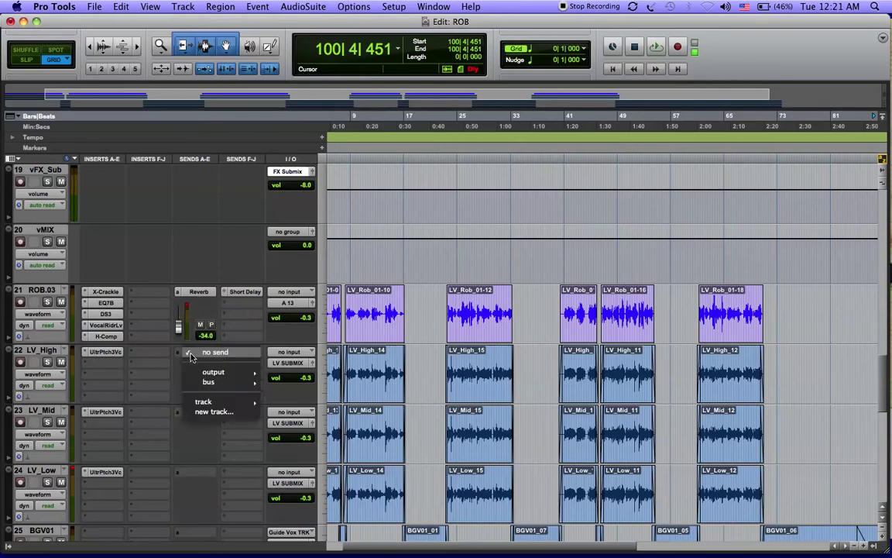
pyautogui.moveTo(200, 374)
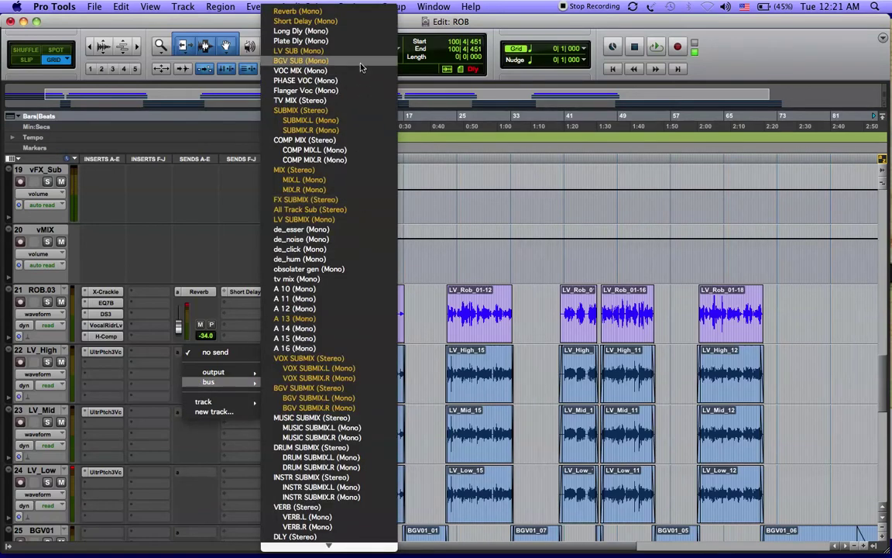
pyautogui.click(342, 14)
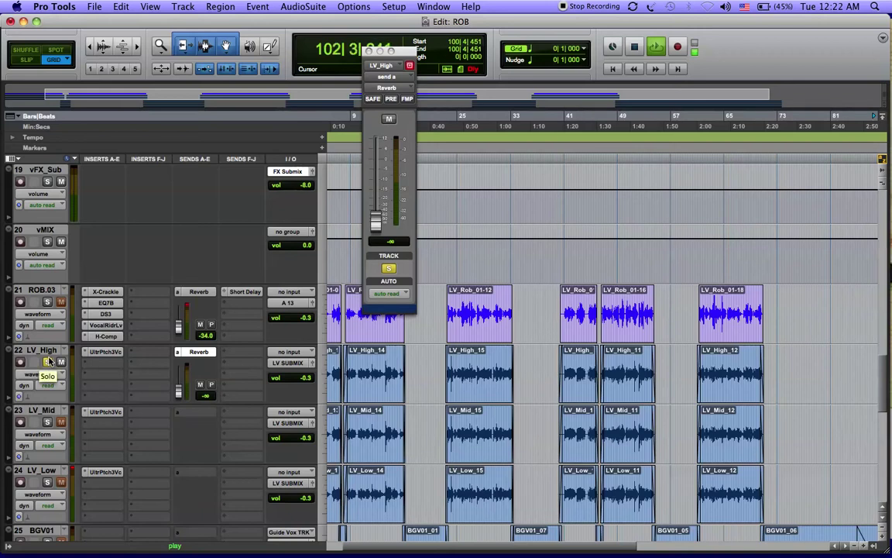
# Step: Play the session from the start, unsolo LV_High, and check its output fader before closing the output window
pyautogui.press('space')
pyautogui.press('Return')
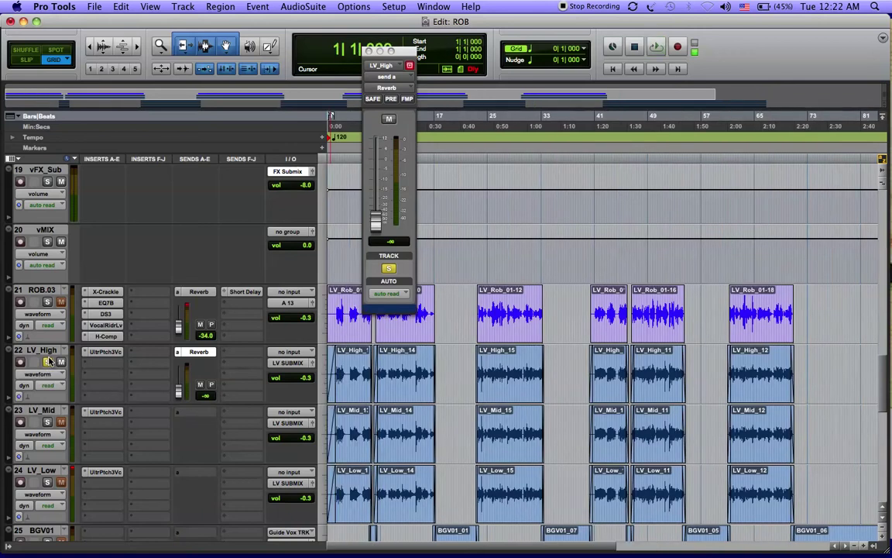
pyautogui.press('space')
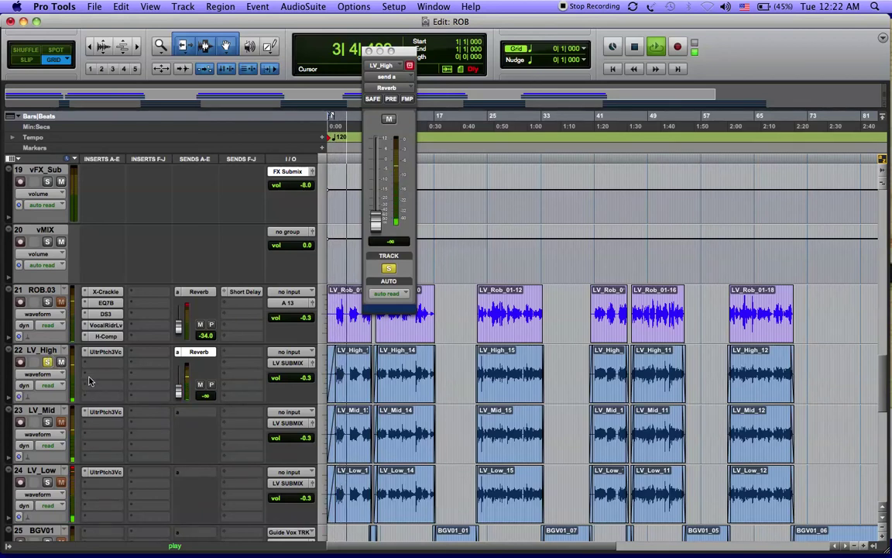
pyautogui.scroll(-10, 89, 380)
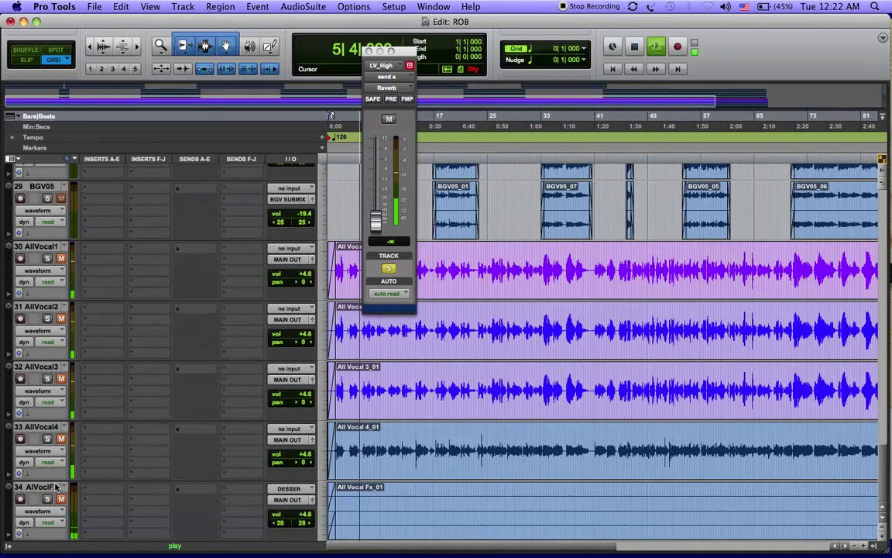
pyautogui.scroll(15, 52, 502)
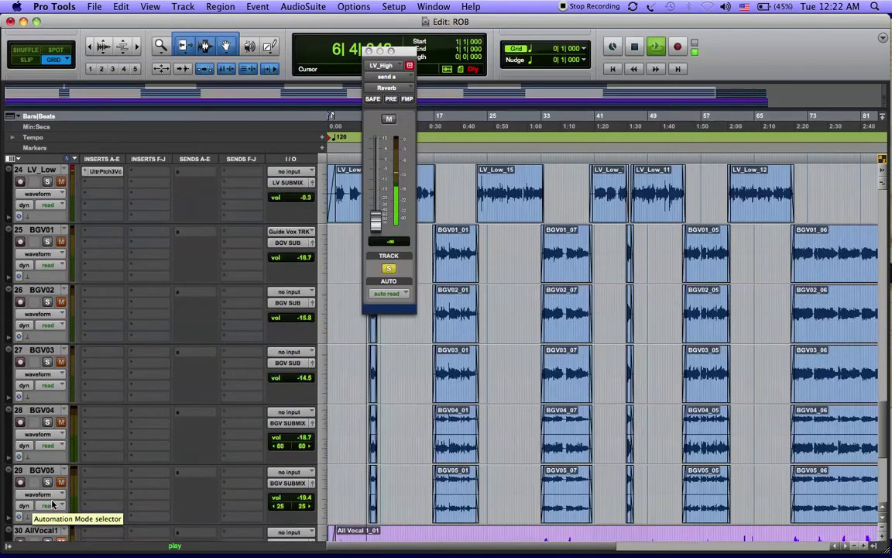
pyautogui.scroll(-5, 52, 503)
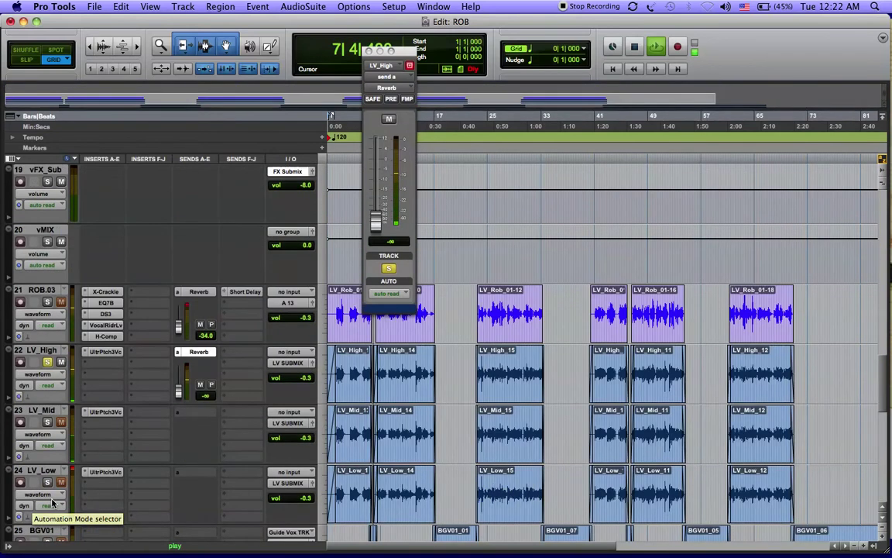
pyautogui.click(48, 362)
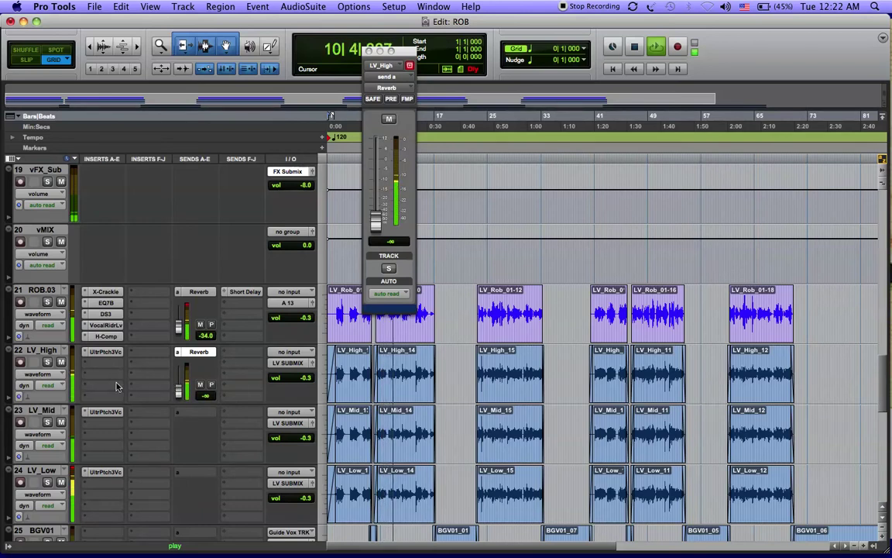
pyautogui.click(312, 363)
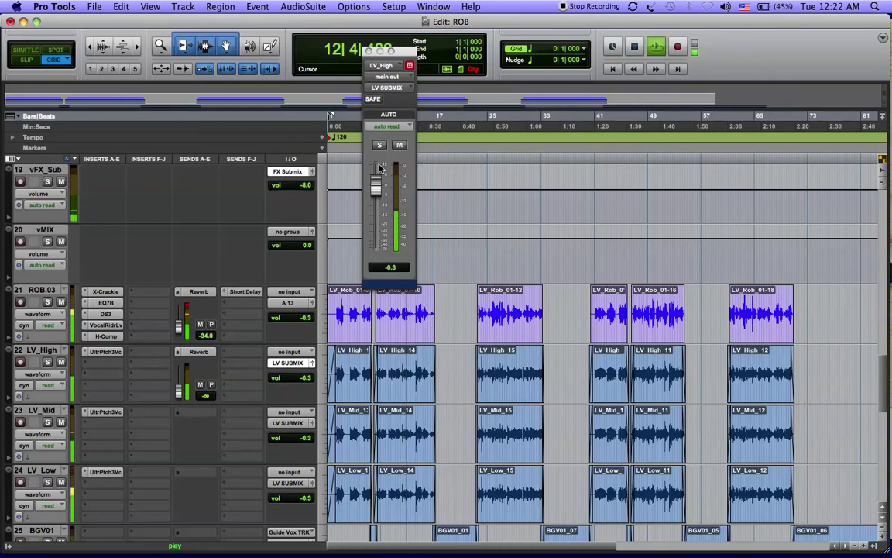
pyautogui.click(369, 51)
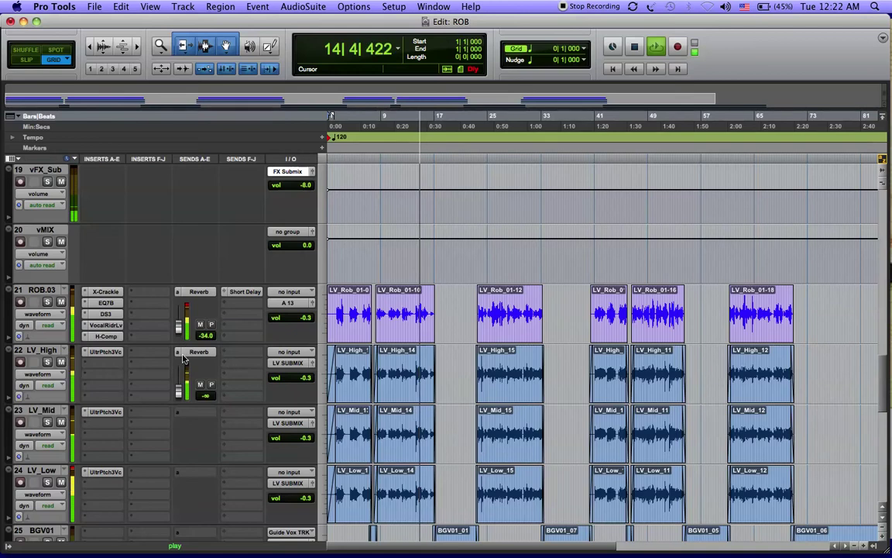
# Step: Try raising LV_High's Reverb send level to -65.3 dB, and undo the change
pyautogui.moveTo(179, 392)
pyautogui.mouseDown()
pyautogui.moveTo(179, 377)
pyautogui.moveTo(179, 408)
pyautogui.moveTo(179, 375)
pyautogui.moveTo(182, 394)
pyautogui.mouseUp()
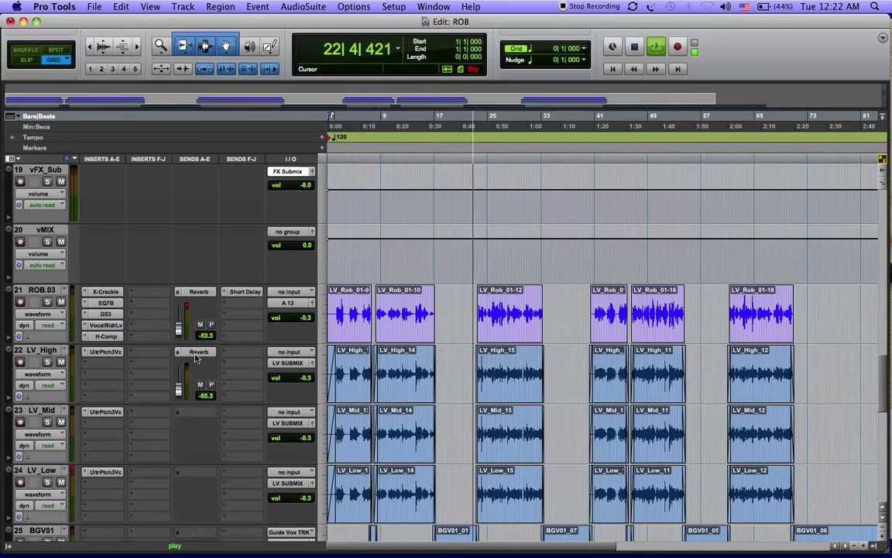
pyautogui.click(121, 8)
pyautogui.click(133, 24)
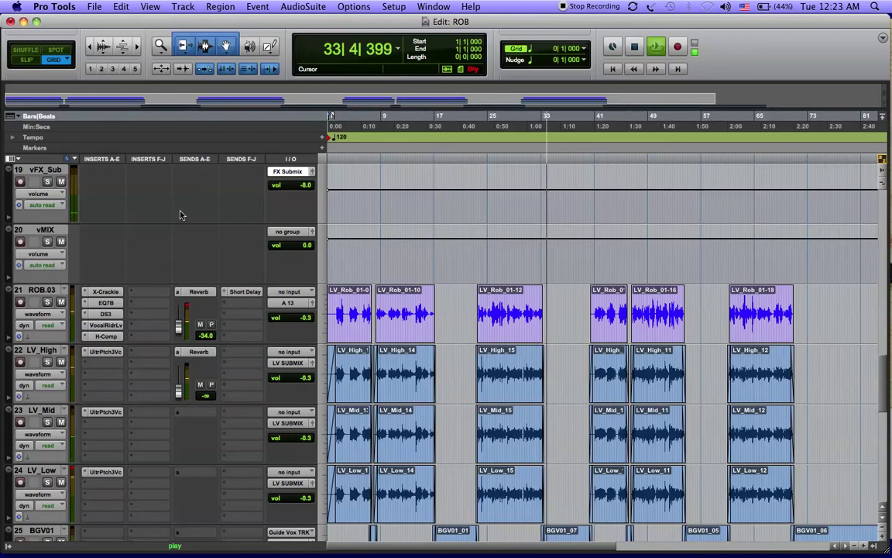
# Step: Review the input and output routing of the effects, submix and master tracks during playback, and stop playback
pyautogui.scroll(6, 179, 213)
pyautogui.scroll(3, 179, 215)
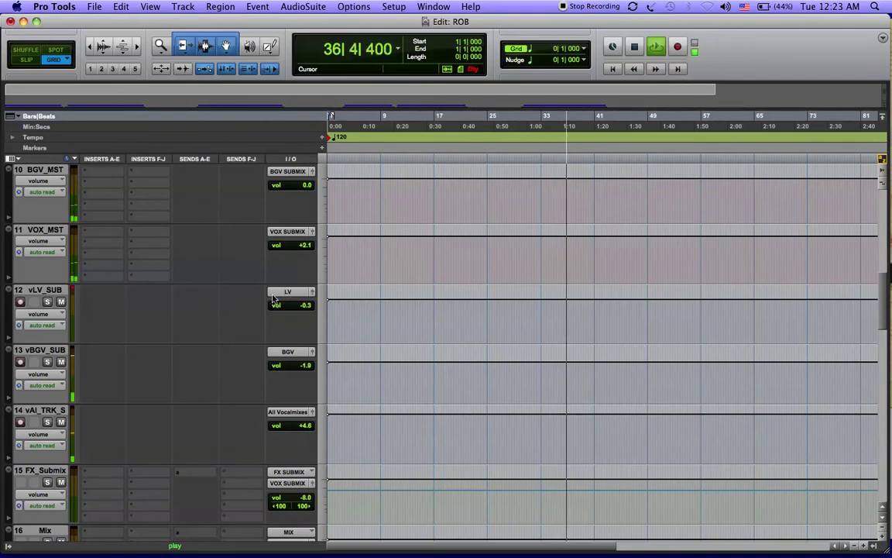
pyautogui.scroll(7, 197, 277)
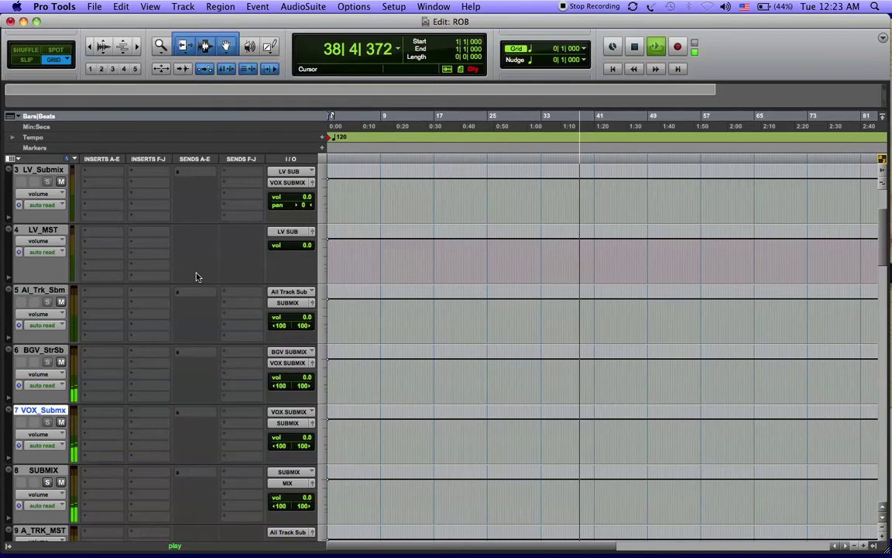
pyautogui.scroll(2, 197, 276)
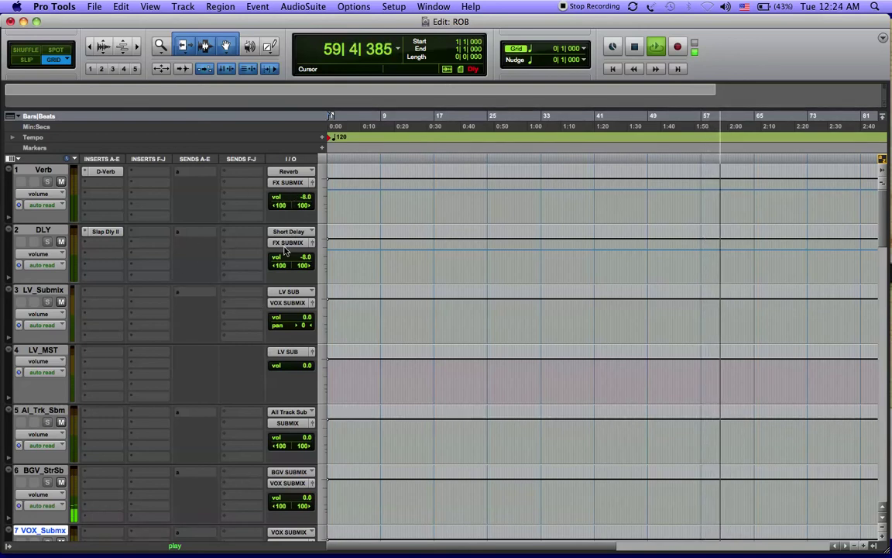
pyautogui.scroll(-6, 273, 275)
pyautogui.scroll(-1, 273, 278)
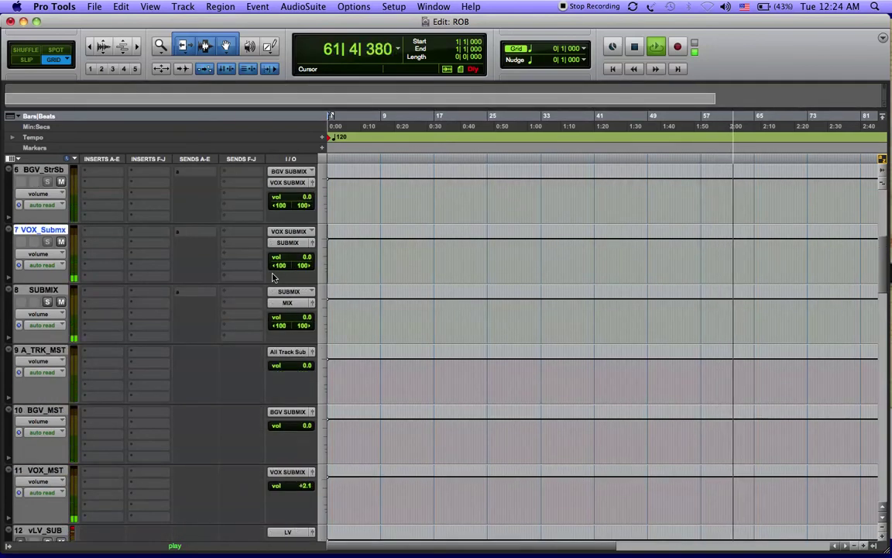
pyautogui.scroll(3, 272, 278)
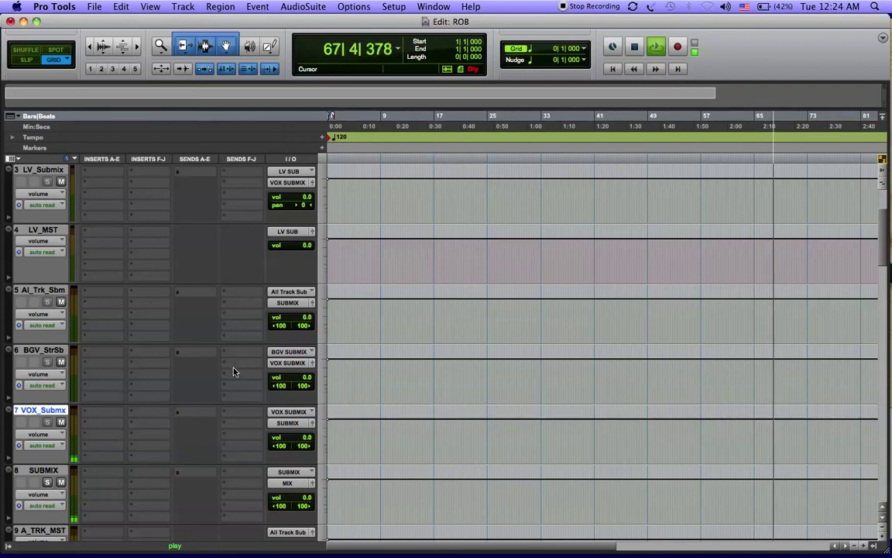
pyautogui.scroll(-1, 233, 371)
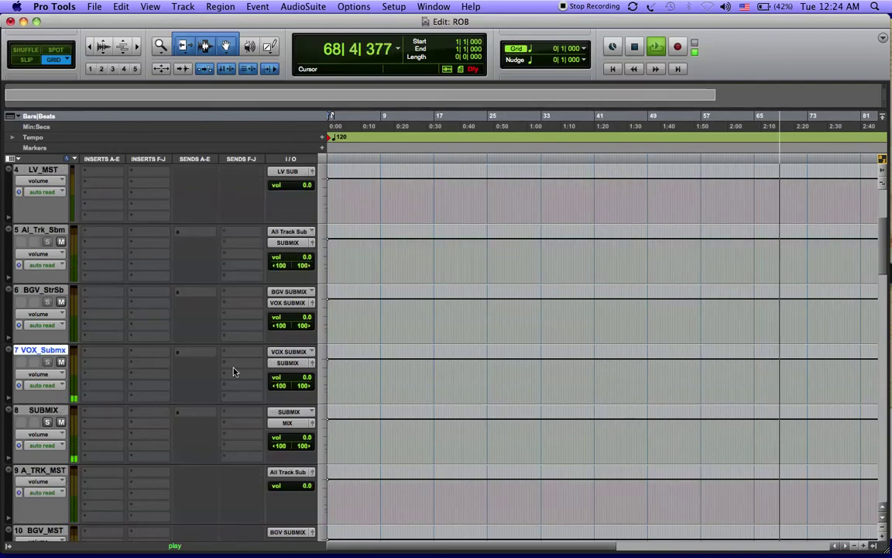
pyautogui.scroll(3, 233, 371)
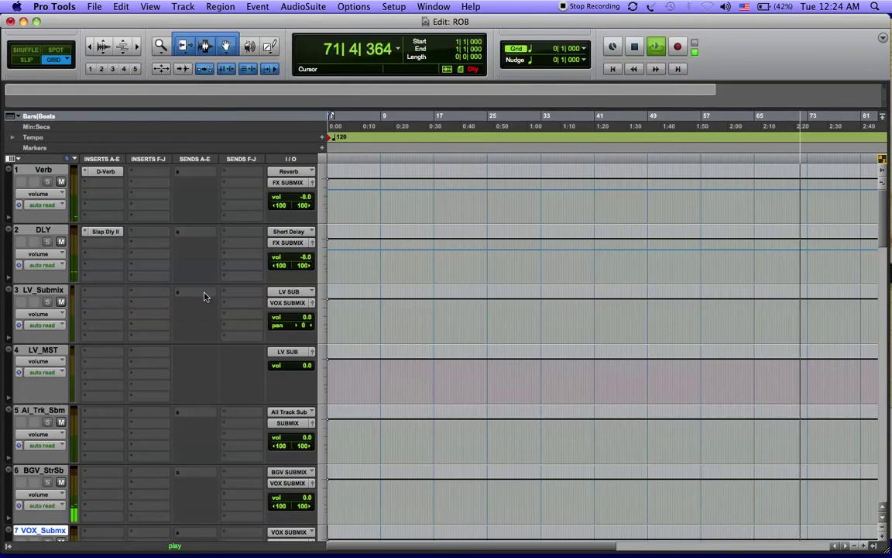
pyautogui.press('space')
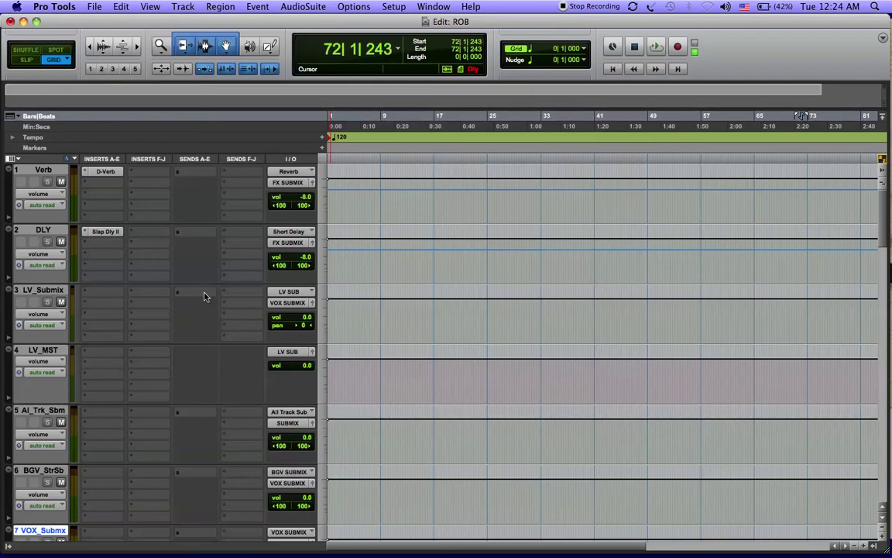
pyautogui.scroll(-20, 204, 296)
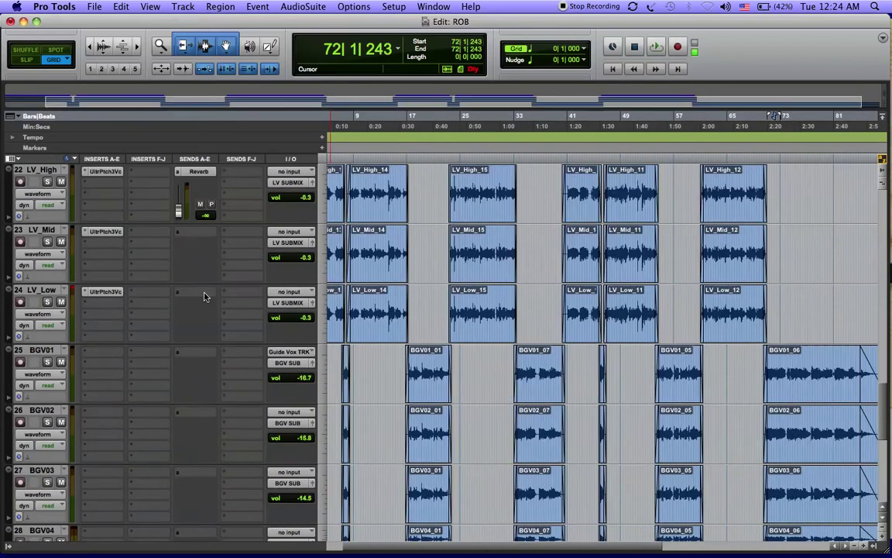
pyautogui.scroll(-2, 204, 296)
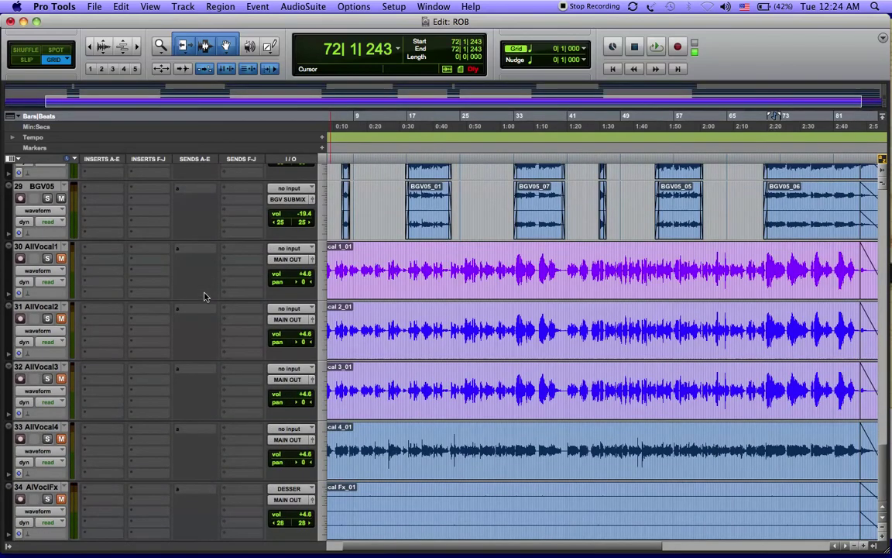
pyautogui.click(95, 6)
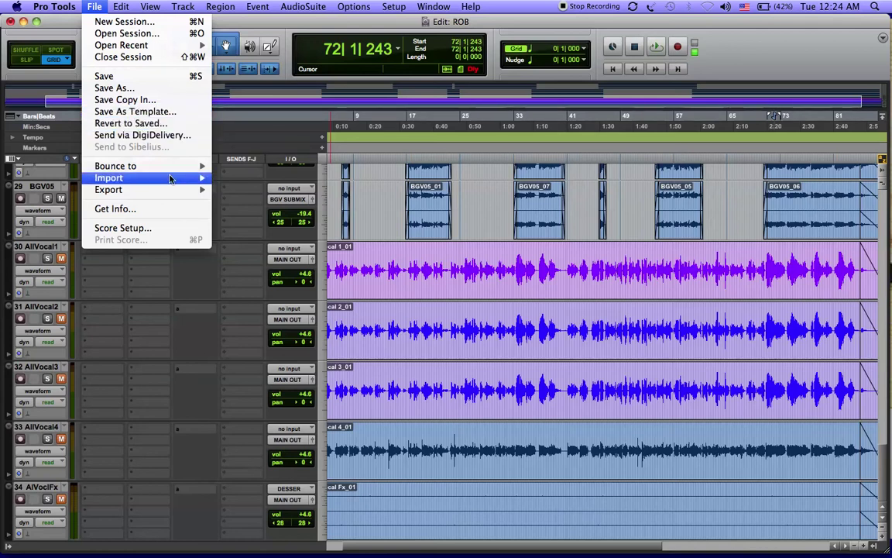
pyautogui.click(282, 31)
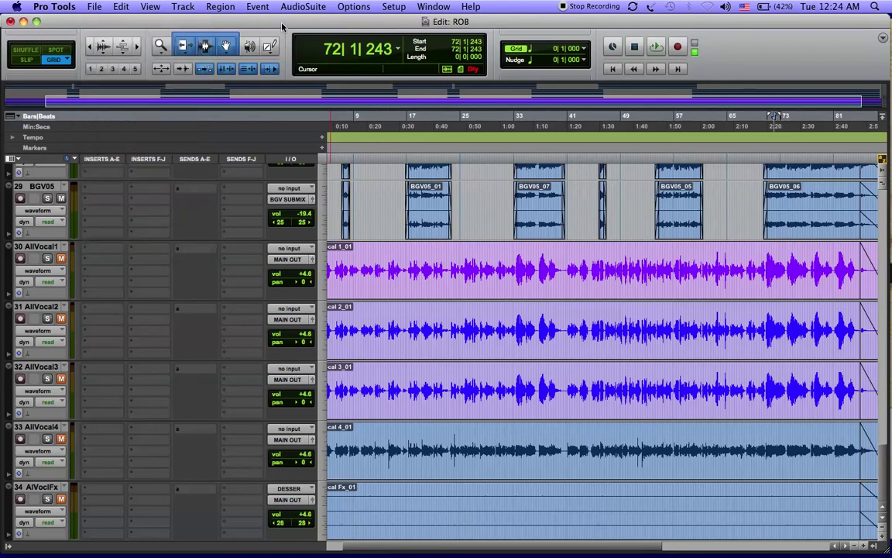
pyautogui.scroll(15, 313, 385)
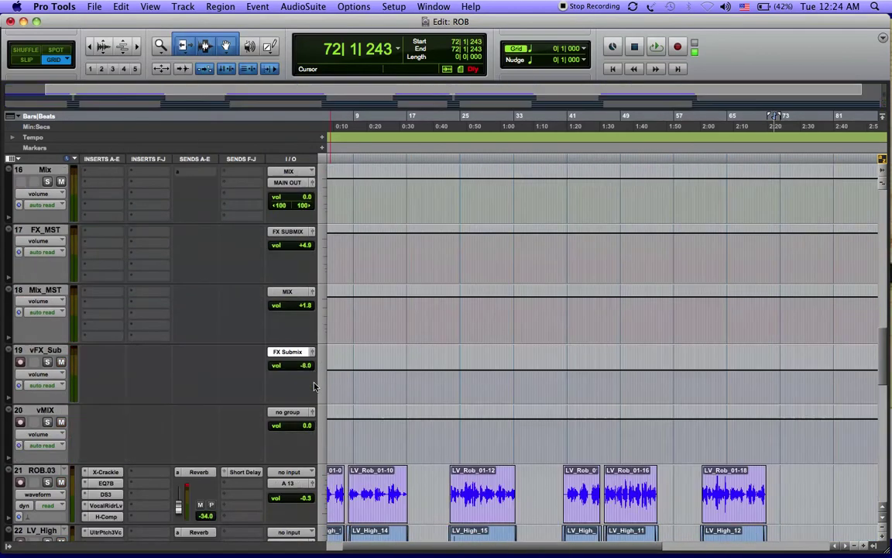
pyautogui.scroll(-15, 314, 385)
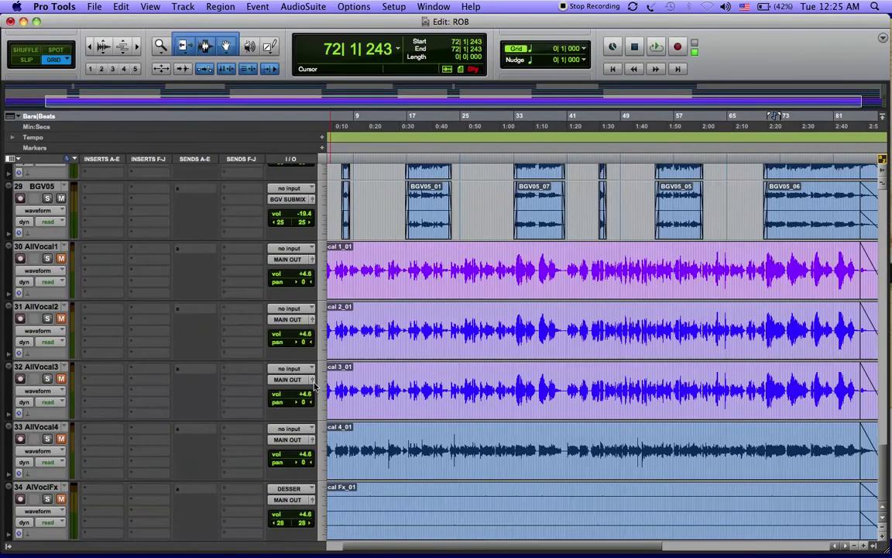
# Step: Create one new stereo audio track directly below the Verb track
pyautogui.scroll(9, 314, 384)
pyautogui.scroll(9, 313, 385)
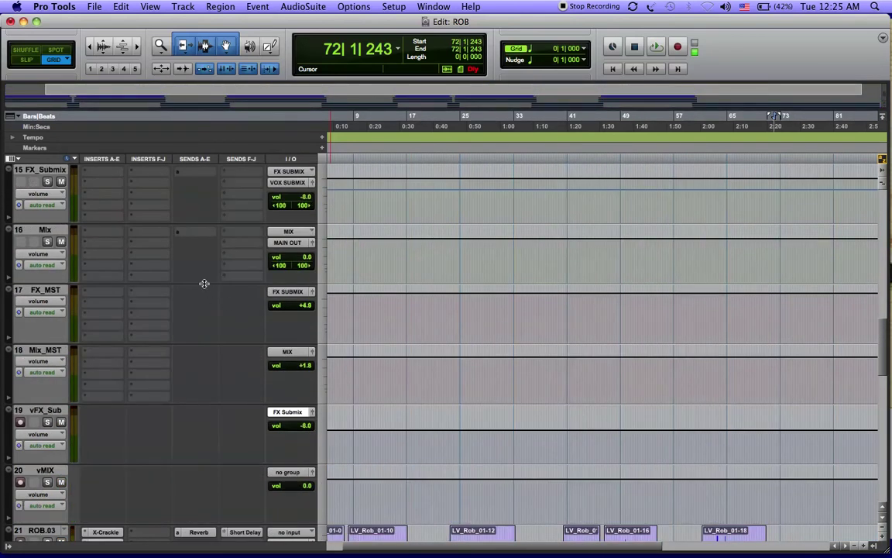
pyautogui.scroll(15, 77, 192)
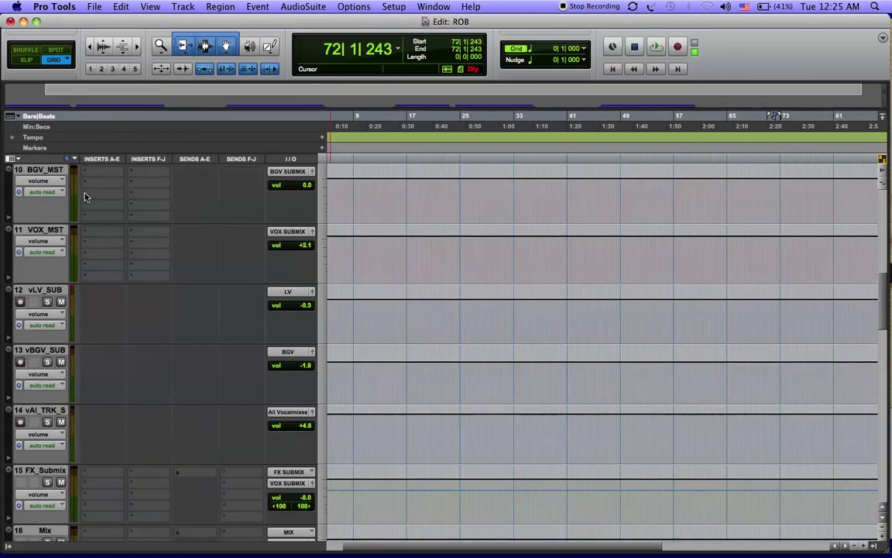
pyautogui.scroll(2, 85, 197)
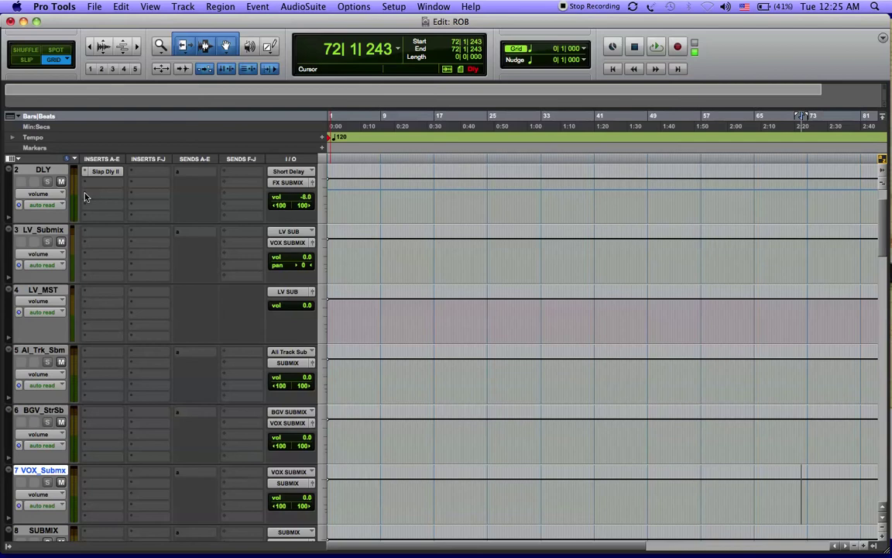
pyautogui.scroll(1, 86, 197)
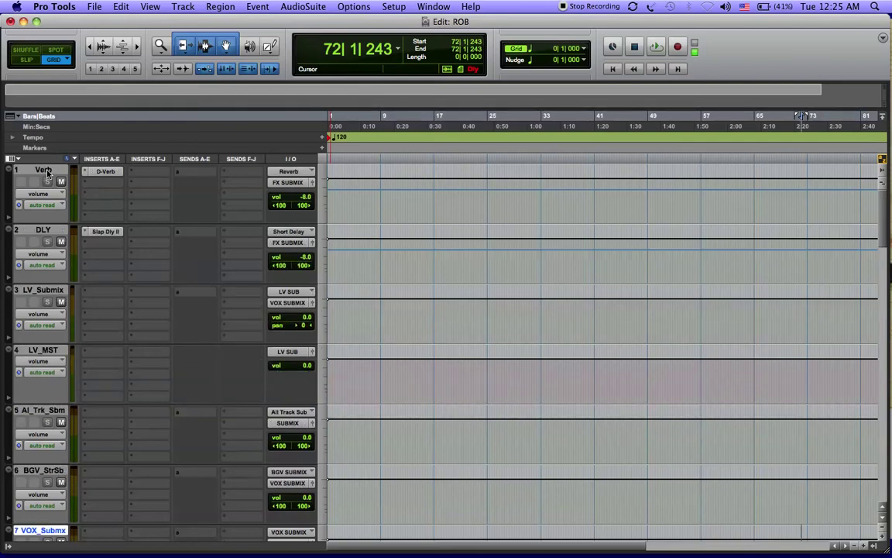
pyautogui.click(45, 170)
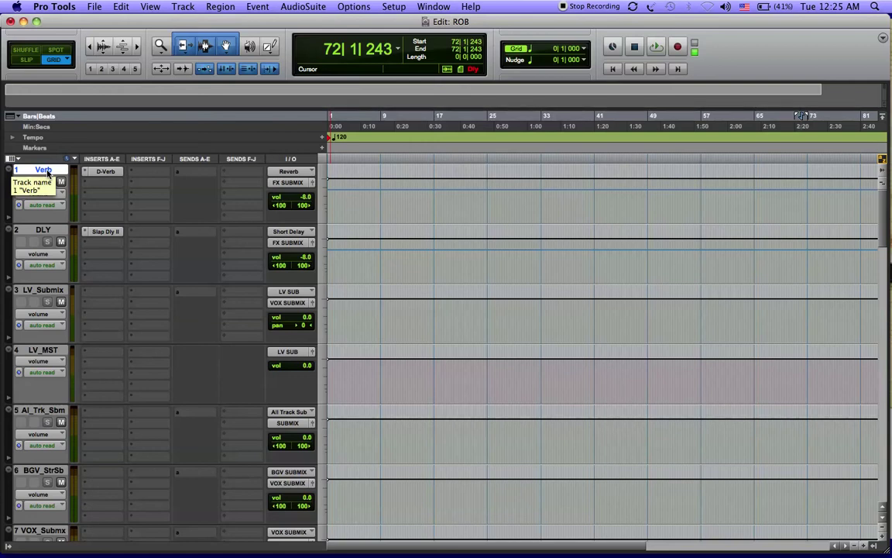
pyautogui.press('super+shift+n')
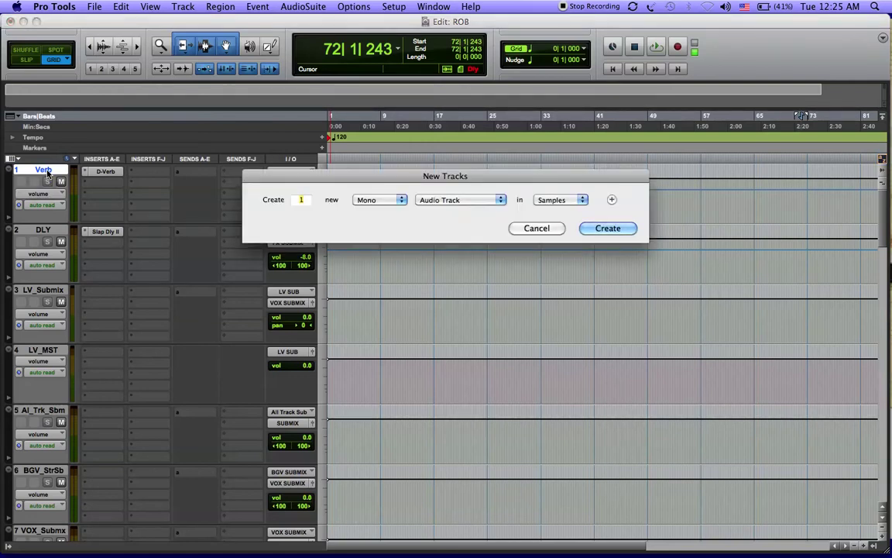
pyautogui.press('super+Right')
pyautogui.click(606, 229)
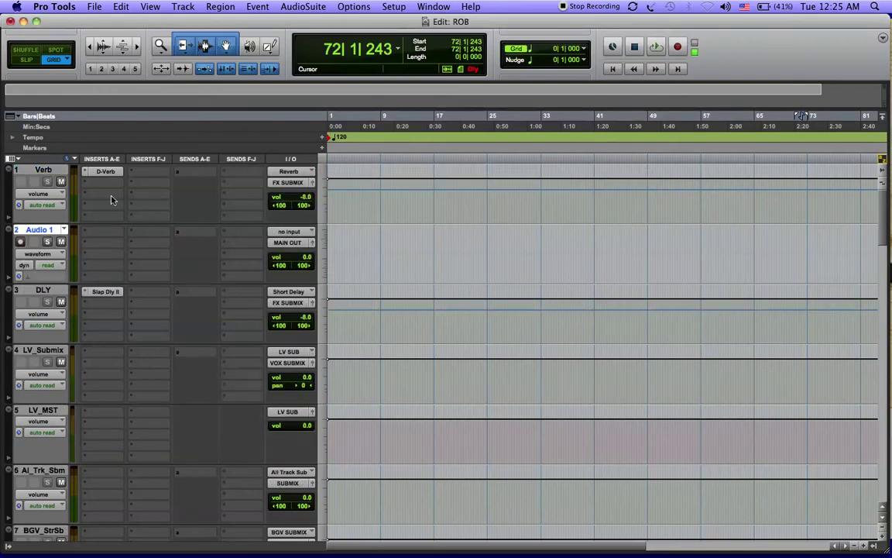
# Step: Move the new audio track above Verb and rename it INSTRUMENTAL TRACK
pyautogui.moveTo(36, 230); pyautogui.dragTo(43, 172)
pyautogui.doubleClick(42, 170)
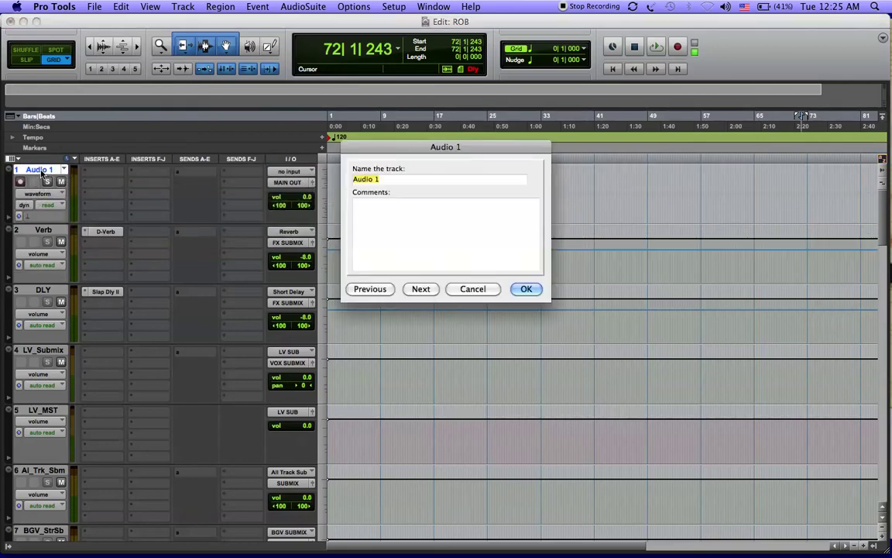
pyautogui.write('INSTRUMENTAL TRACK')
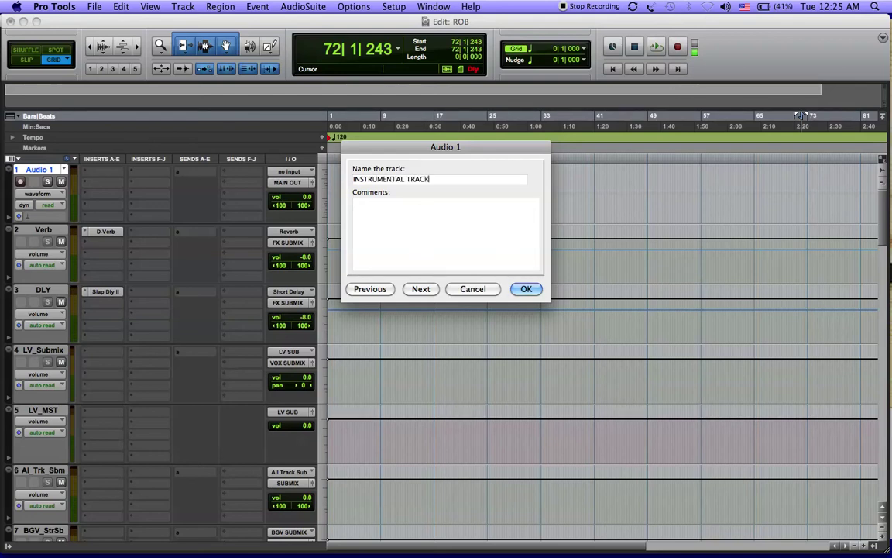
pyautogui.press('Return')
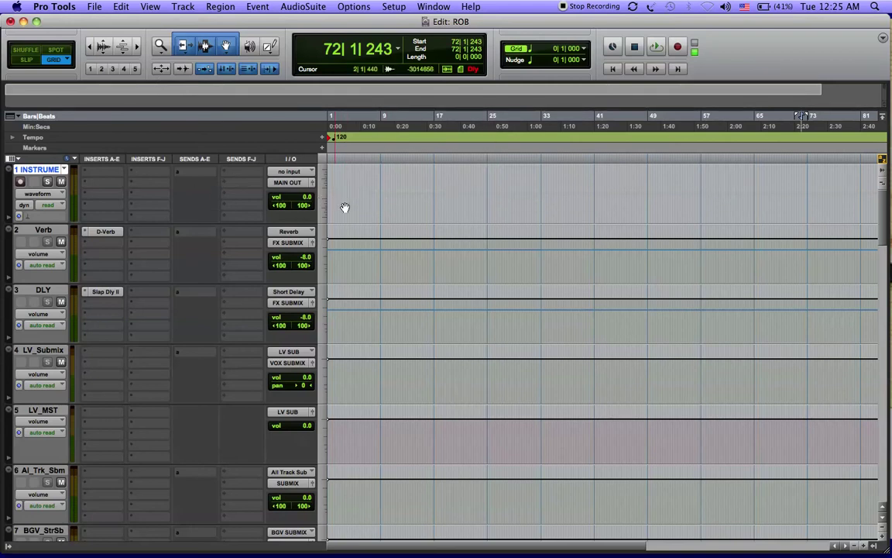
# Step: Open the instrumental track's output window and review the submix, master, lead vocal and background vocal tracks and their routing
pyautogui.click(313, 184)
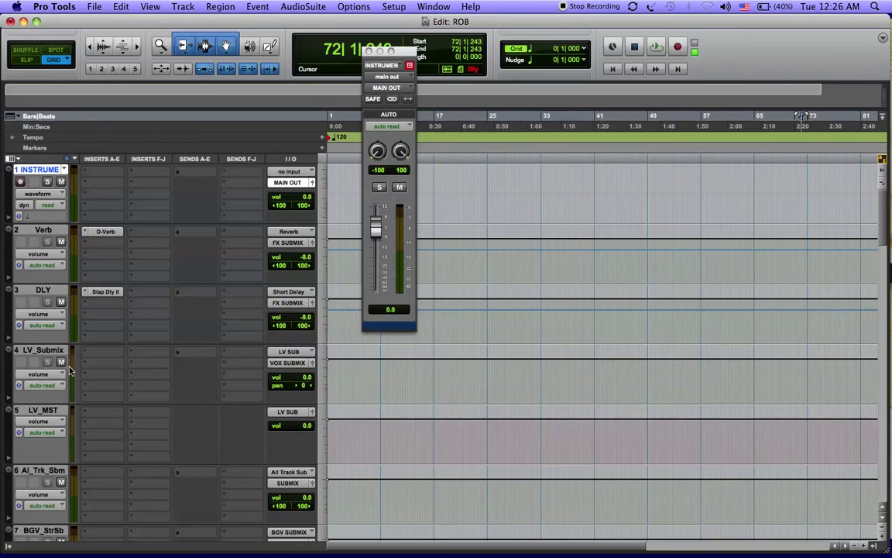
pyautogui.scroll(-10, 74, 381)
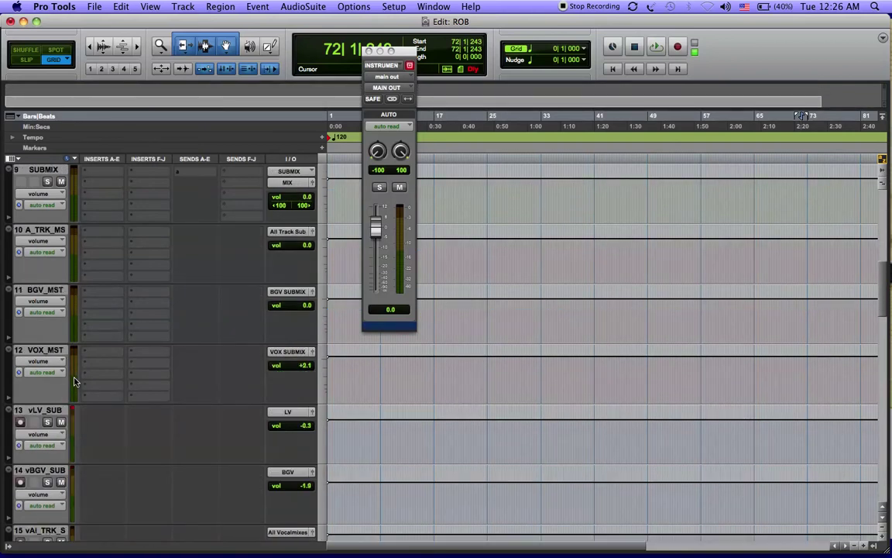
pyautogui.scroll(-6, 76, 343)
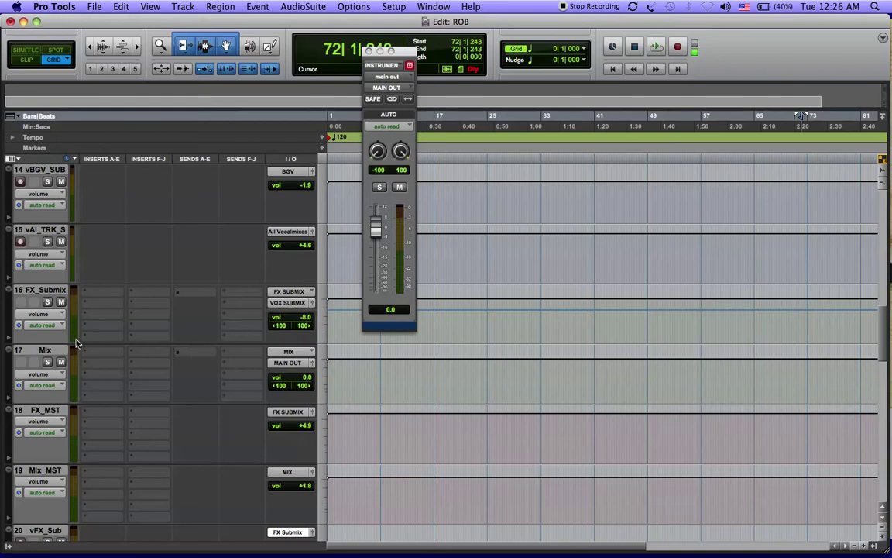
pyautogui.scroll(5, 76, 343)
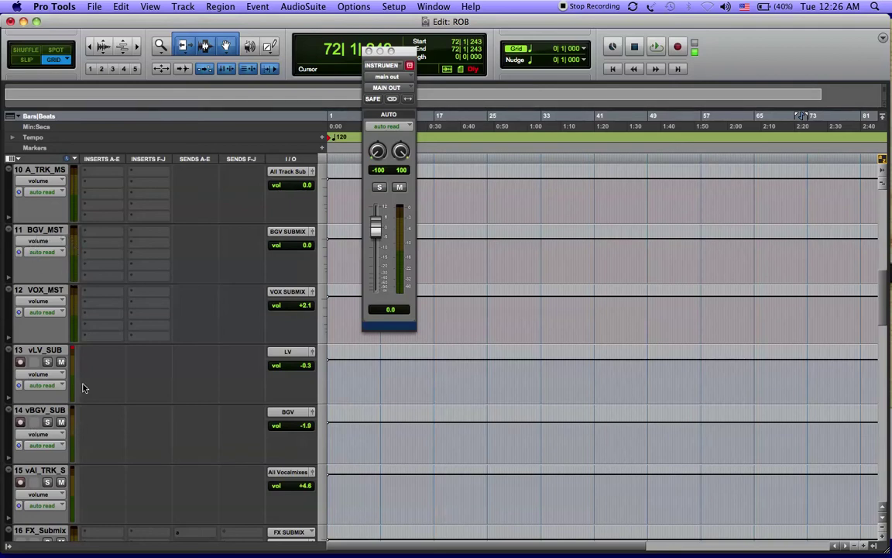
pyautogui.scroll(-5, 81, 387)
pyautogui.scroll(-6, 84, 388)
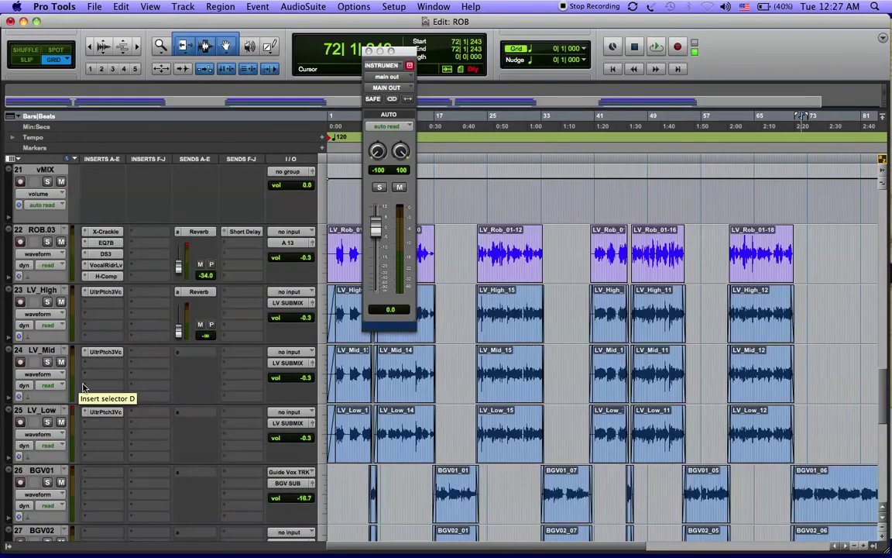
pyautogui.scroll(-1, 77, 430)
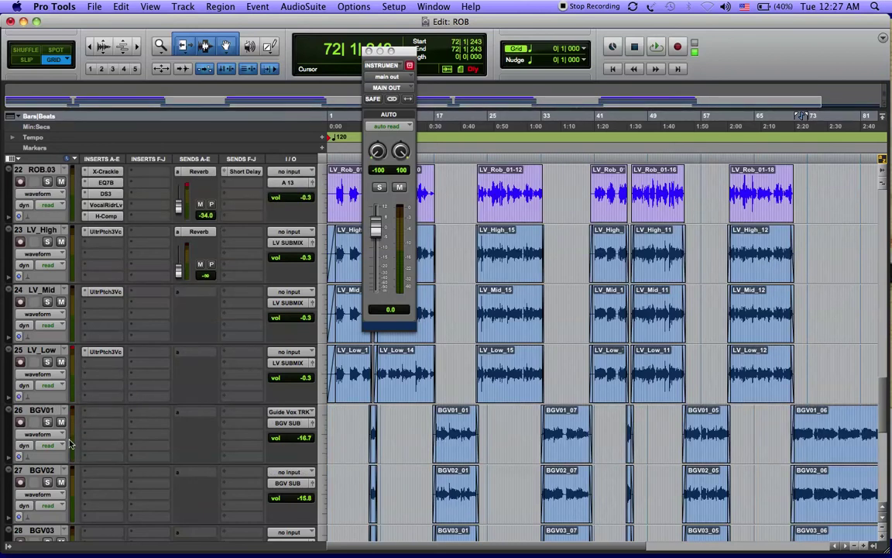
pyautogui.scroll(-2, 78, 494)
pyautogui.scroll(-1, 78, 493)
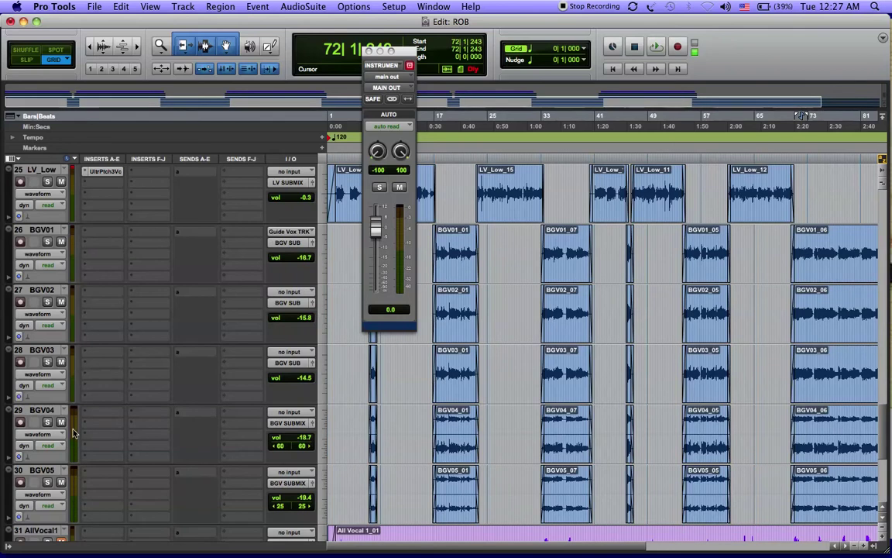
# Step: Open separate output windows for BGV04, BGV05 and BGV03 and arrange them side by side
pyautogui.click(313, 425)
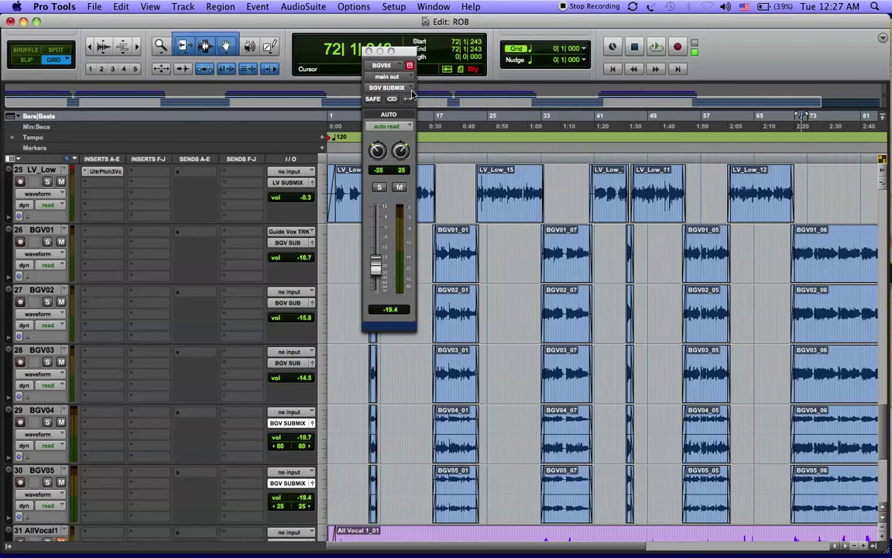
pyautogui.click(411, 68)
pyautogui.moveTo(405, 52); pyautogui.dragTo(473, 51)
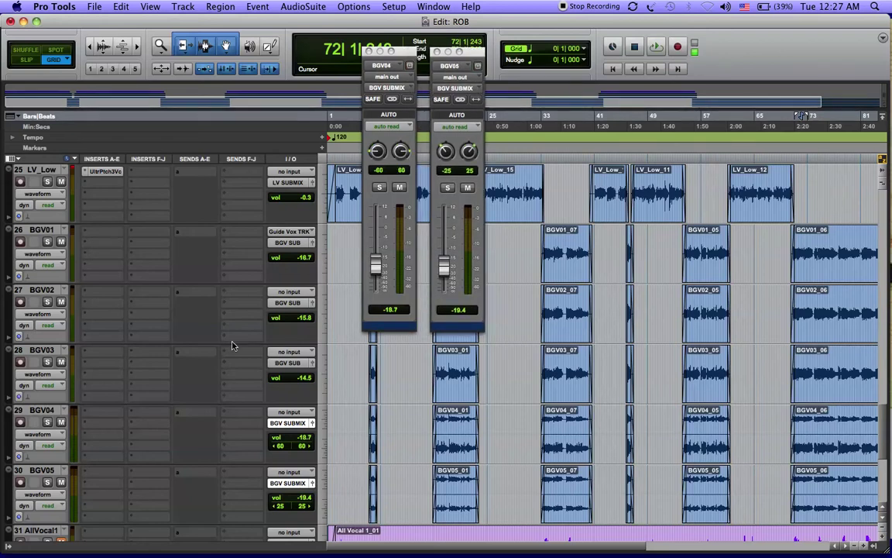
pyautogui.click(312, 363)
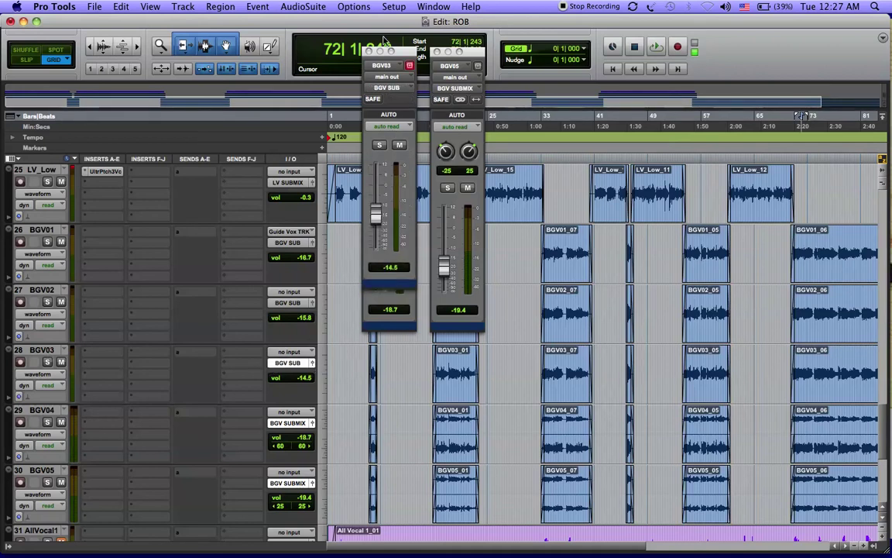
pyautogui.moveTo(400, 52); pyautogui.dragTo(531, 52)
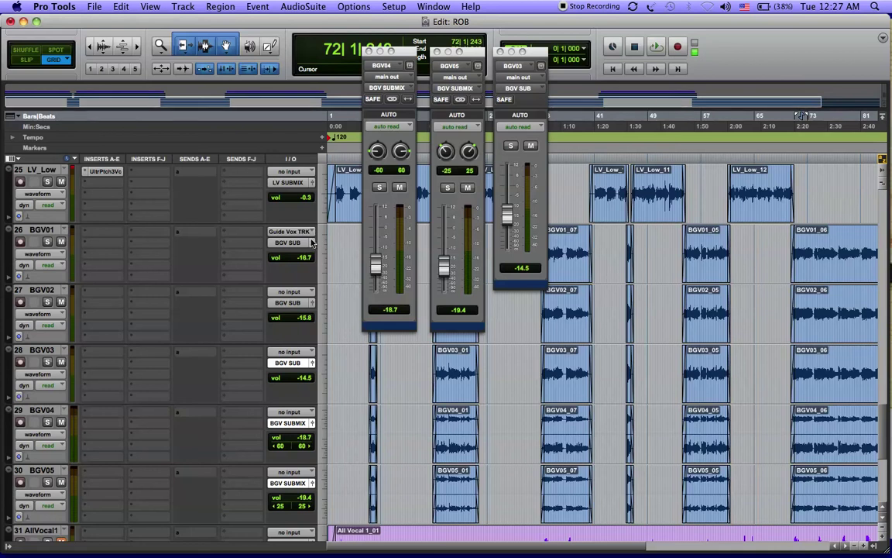
pyautogui.scroll(6, 309, 263)
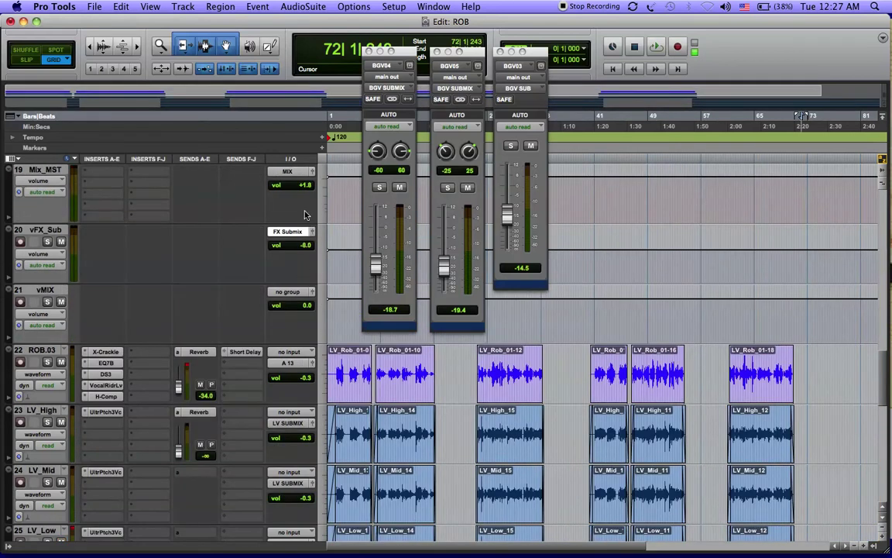
pyautogui.scroll(5, 303, 233)
pyautogui.scroll(7, 303, 220)
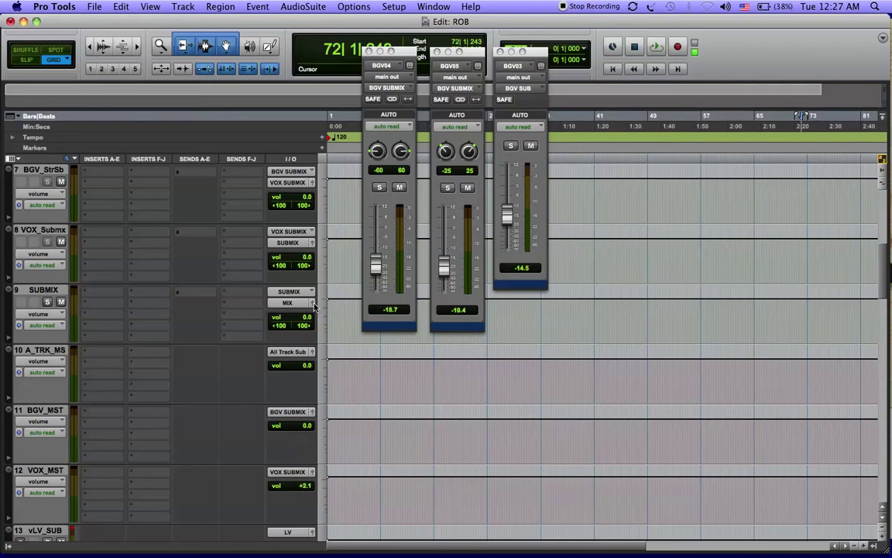
pyautogui.click(312, 302)
pyautogui.click(541, 66)
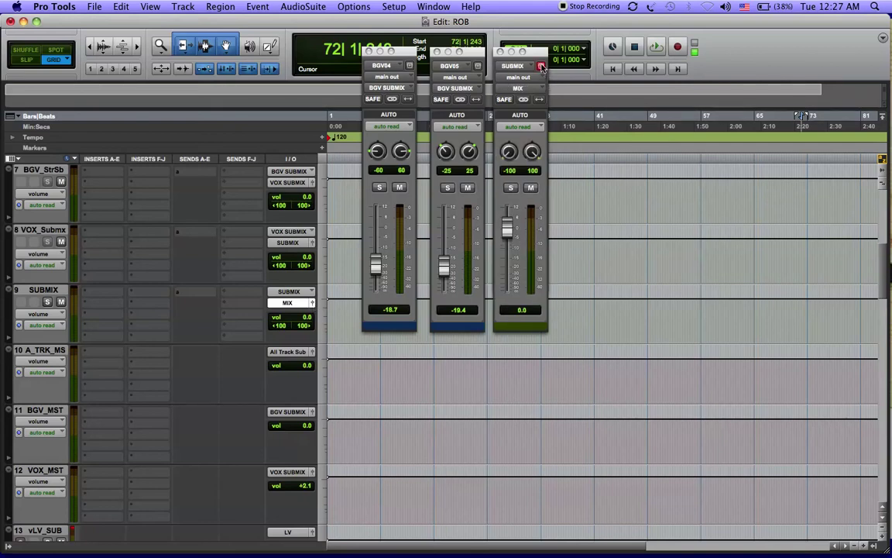
pyautogui.moveTo(536, 52); pyautogui.dragTo(604, 51)
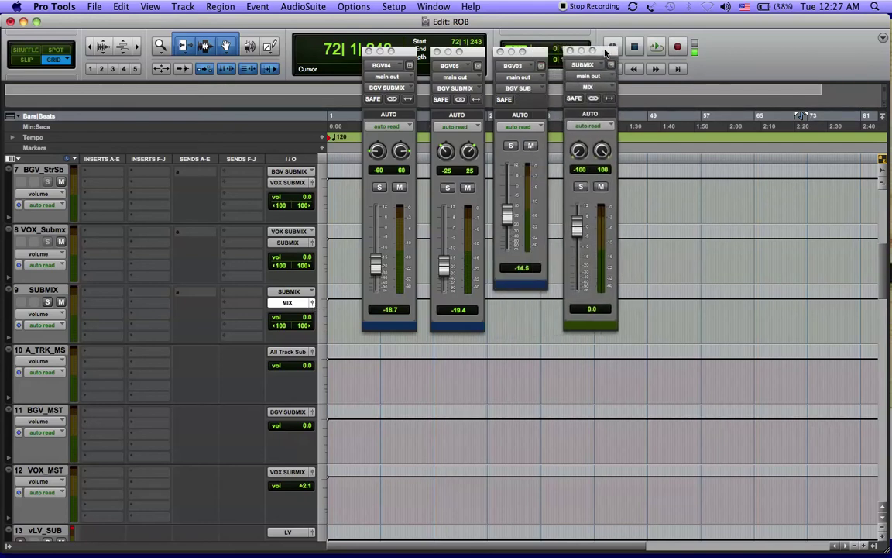
pyautogui.click(644, 194)
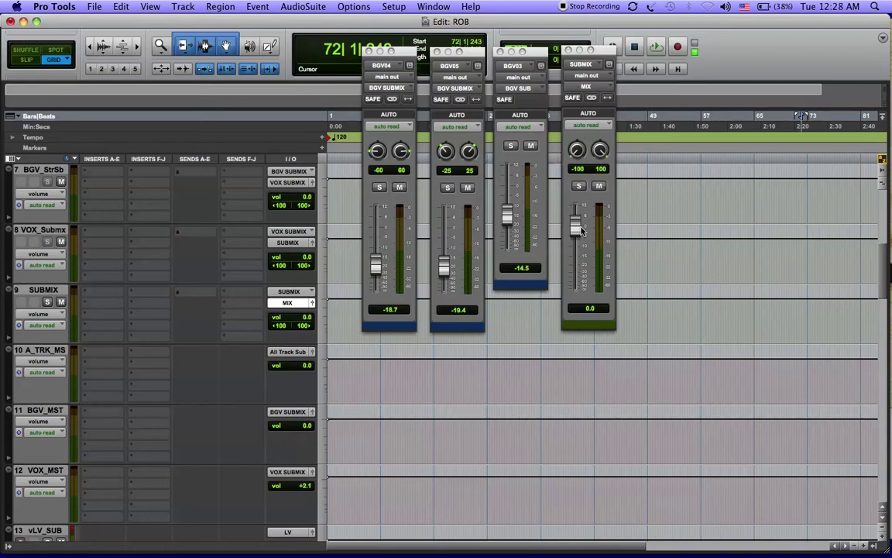
pyautogui.keyDown('alt'); pyautogui.click(575, 168); pyautogui.keyUp('alt')
pyautogui.click(568, 51)
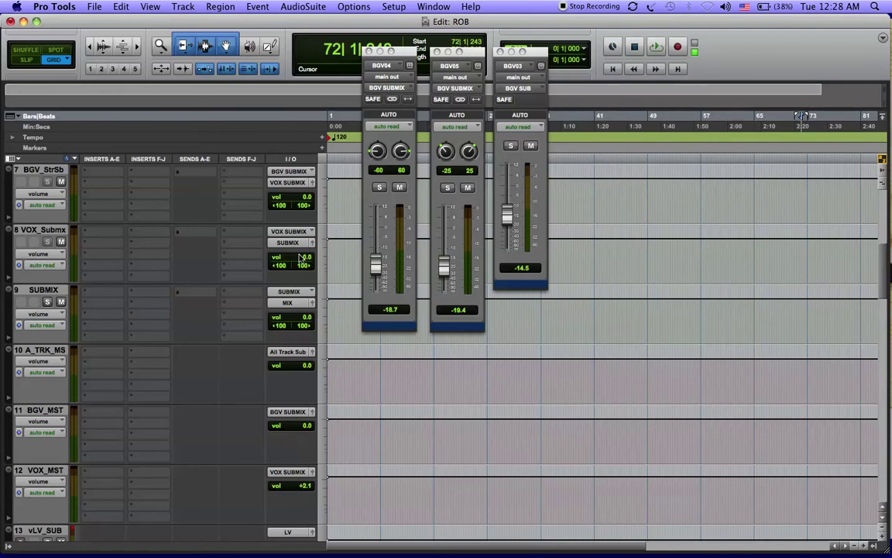
# Step: Open a separate output window for the instrumental track and place it beside the BGV03 window
pyautogui.scroll(8, 271, 232)
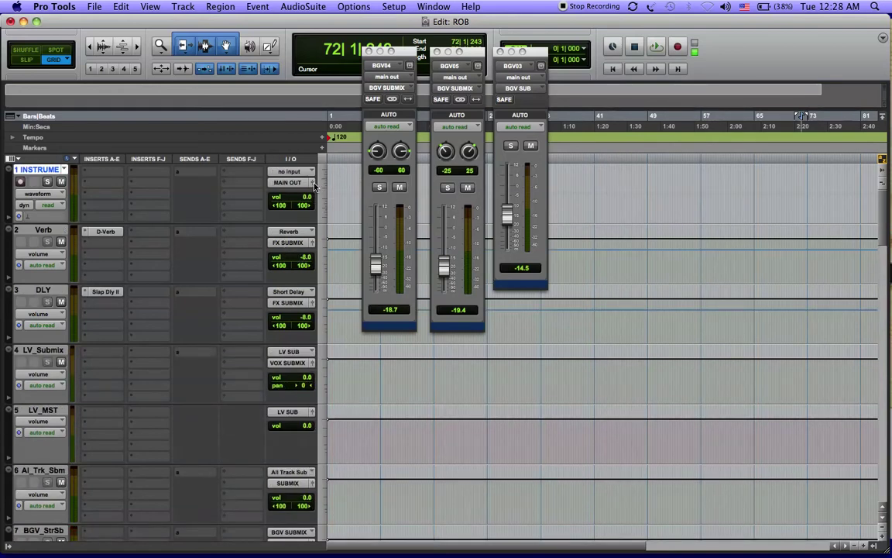
pyautogui.click(286, 181)
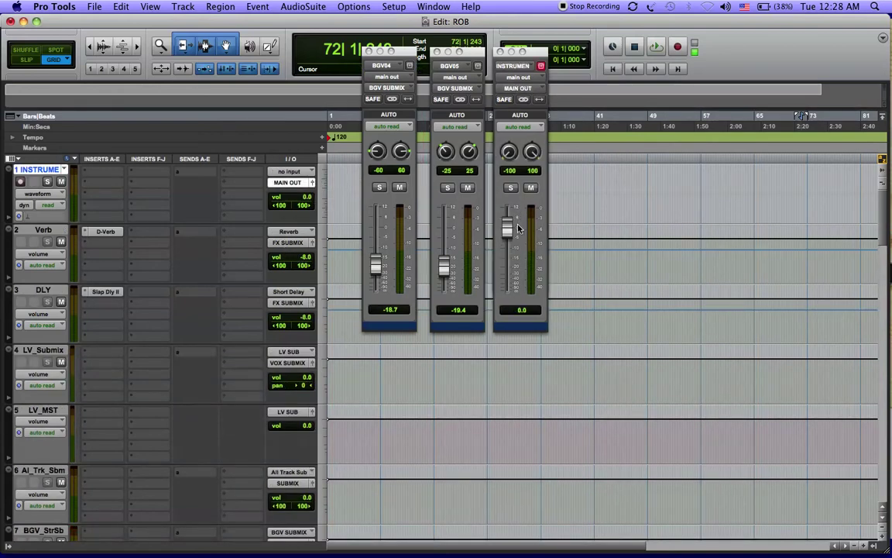
pyautogui.click(540, 66)
pyautogui.moveTo(534, 52); pyautogui.dragTo(594, 52)
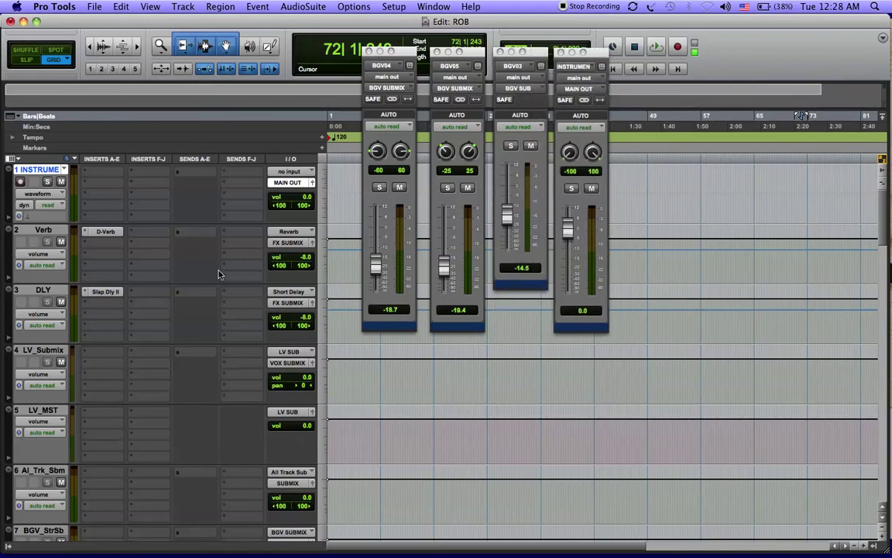
# Step: Open a separate output window for LV_High and place it beside the instrumental track's window
pyautogui.scroll(-10, 132, 341)
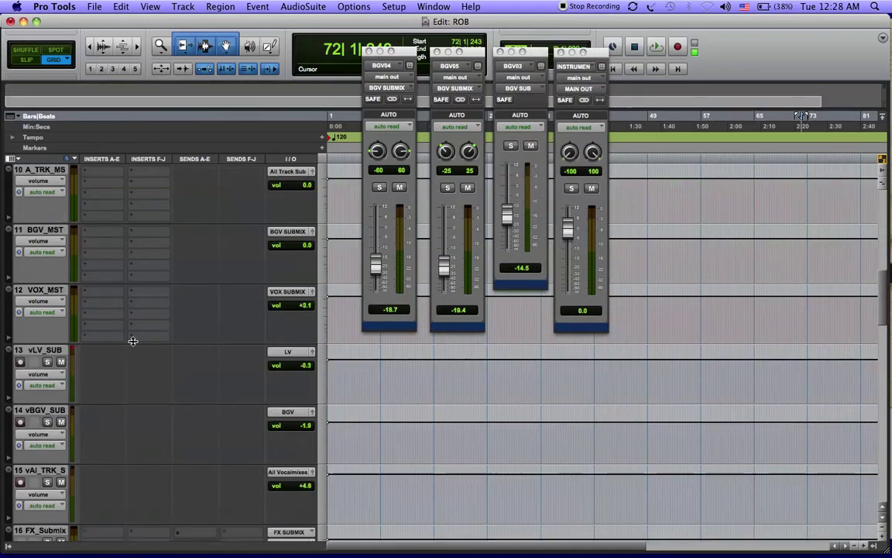
pyautogui.scroll(-10, 132, 341)
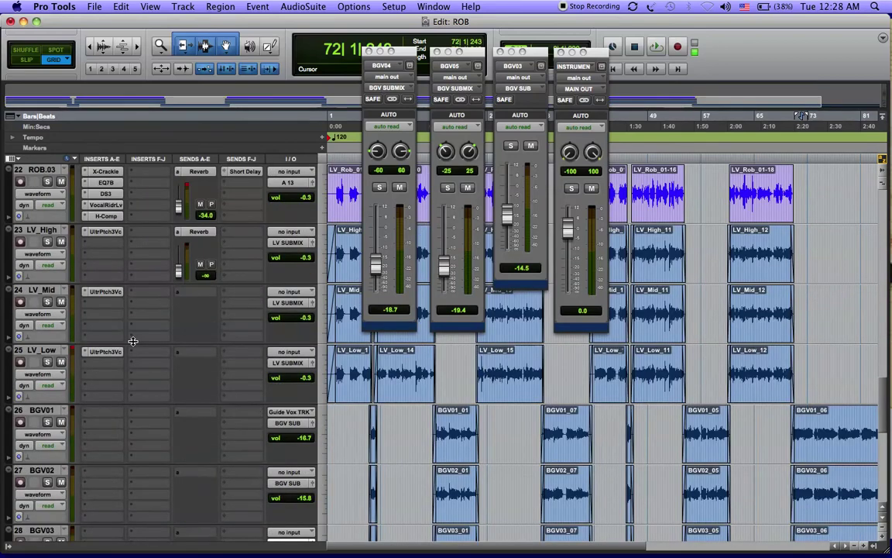
pyautogui.scroll(1, 132, 340)
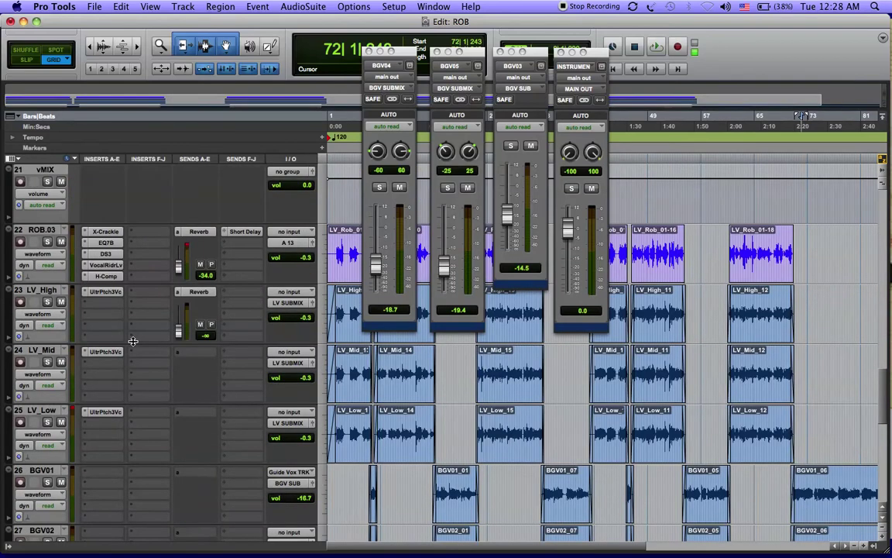
pyautogui.click(312, 303)
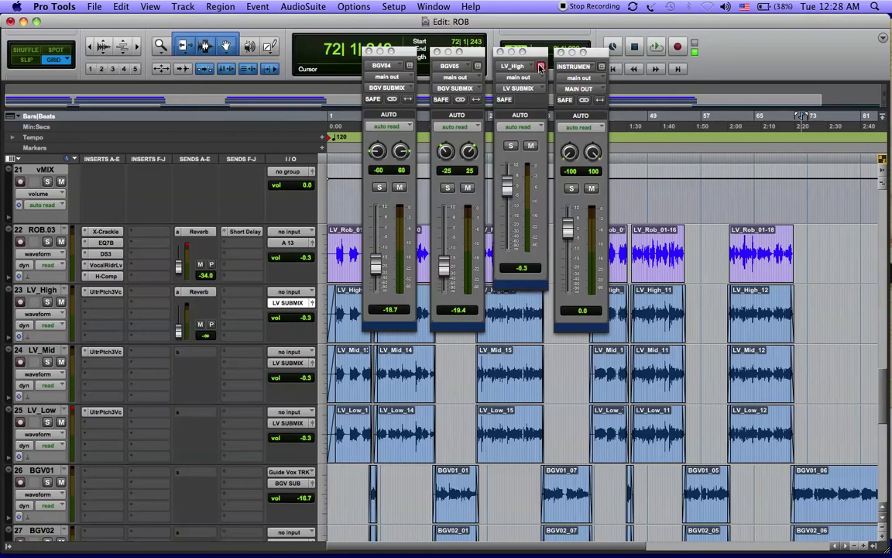
pyautogui.moveTo(534, 55); pyautogui.dragTo(667, 55)
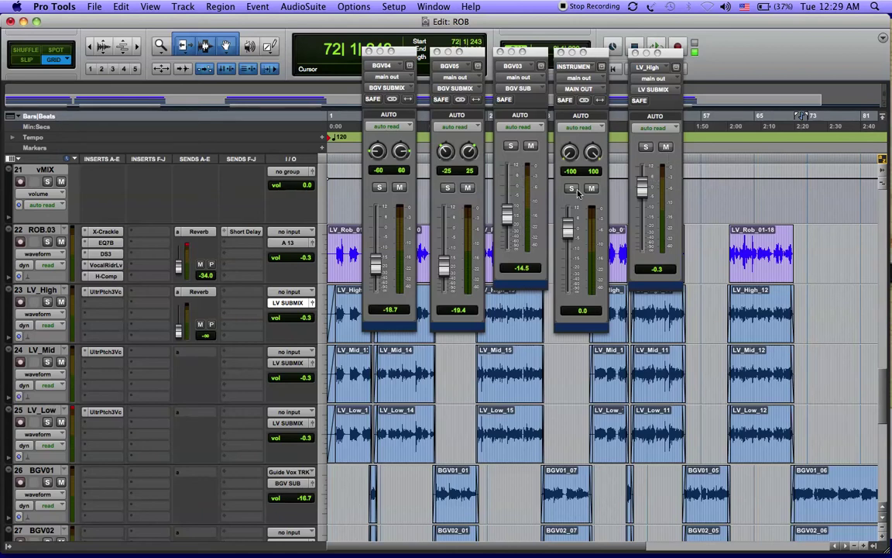
# Step: Move the BGV03 output window beside LV_High's, and close all five floating output windows
pyautogui.moveTo(533, 57); pyautogui.dragTo(731, 57)
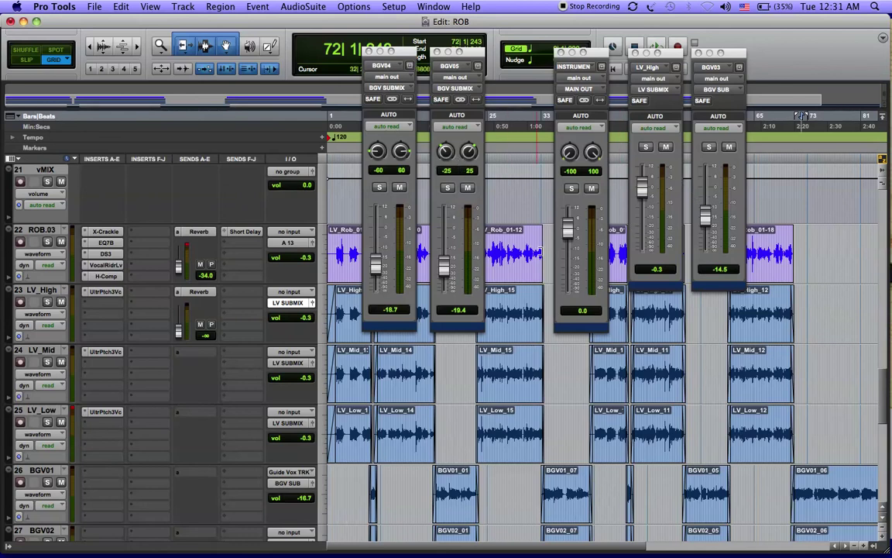
pyautogui.click(369, 51)
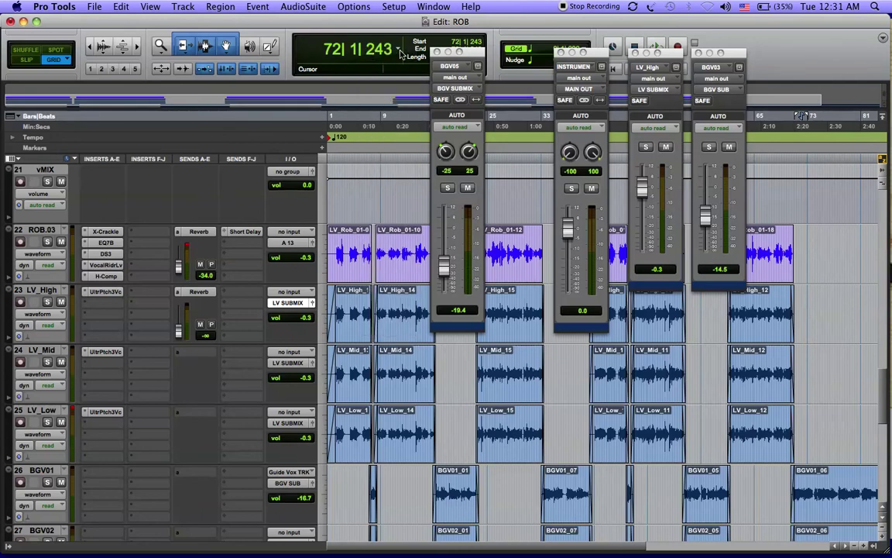
pyautogui.click(438, 52)
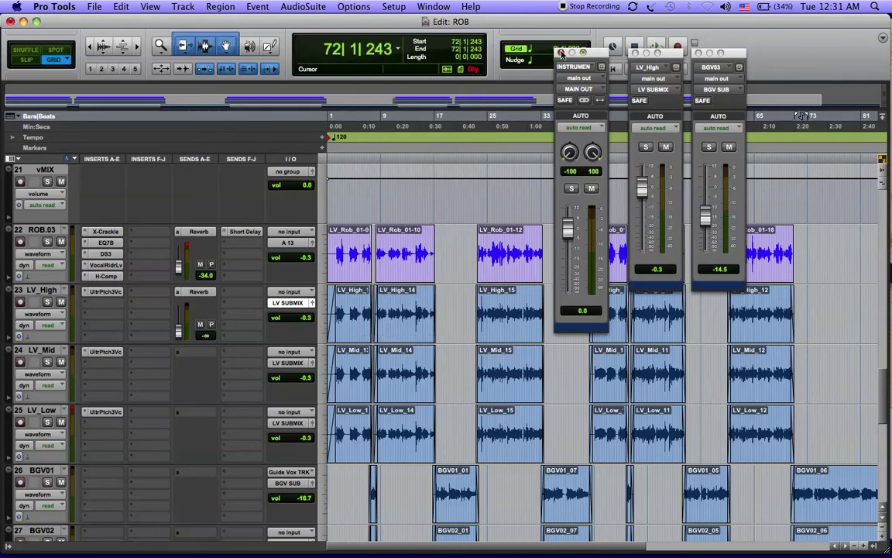
pyautogui.click(562, 53)
pyautogui.click(635, 53)
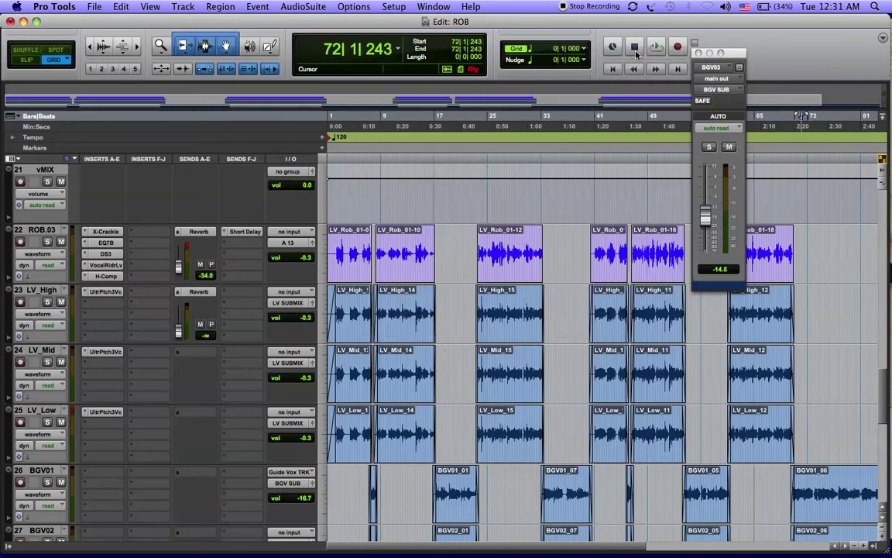
pyautogui.click(697, 52)
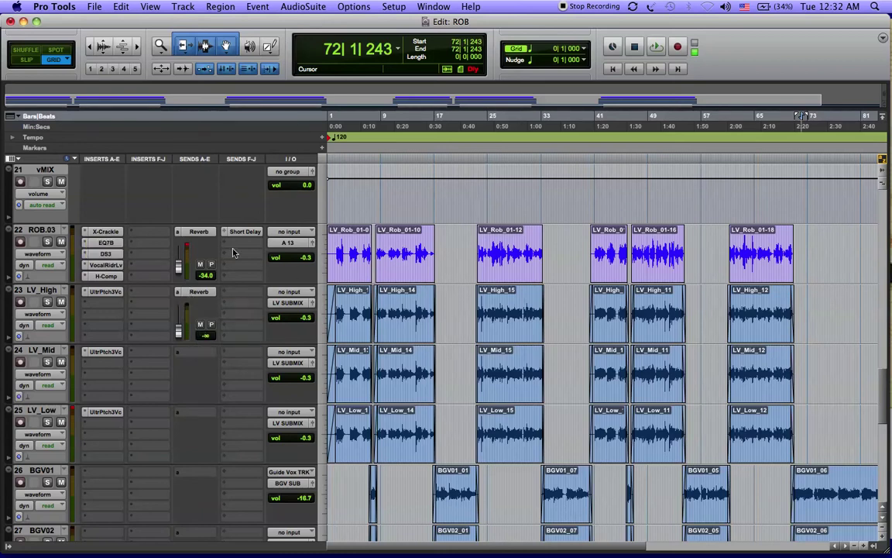
# Step: Select the lead vocal passage from 2|2|000 to 7|4|000 across tracks 22 to 25 and play it back
pyautogui.press('space')
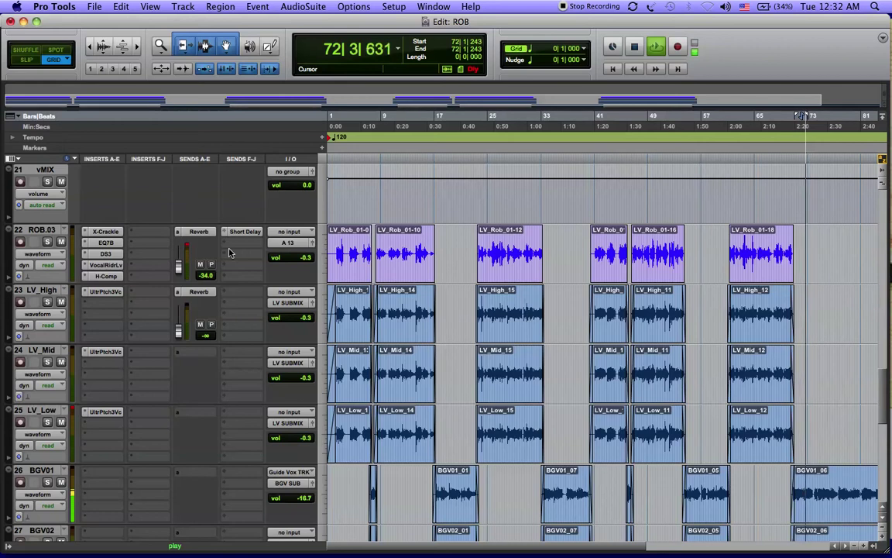
pyautogui.press('space')
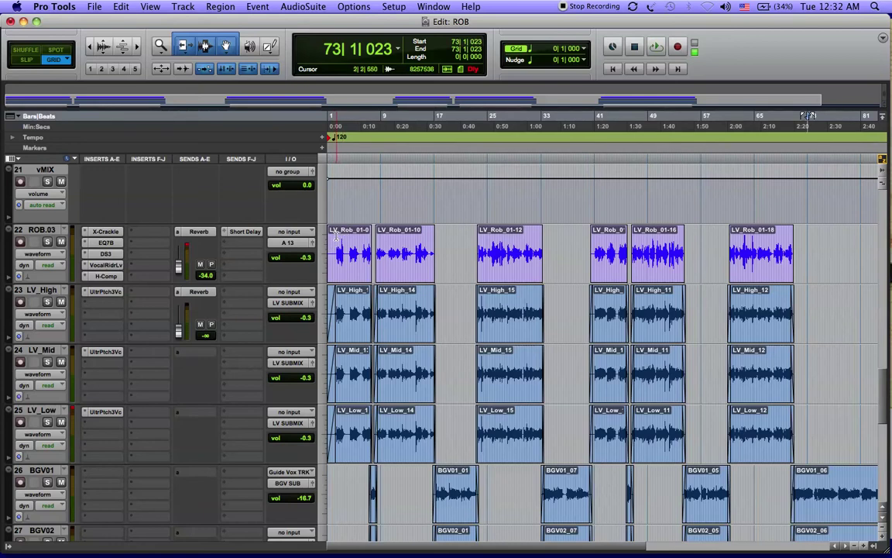
pyautogui.moveTo(337, 245); pyautogui.dragTo(363, 236)
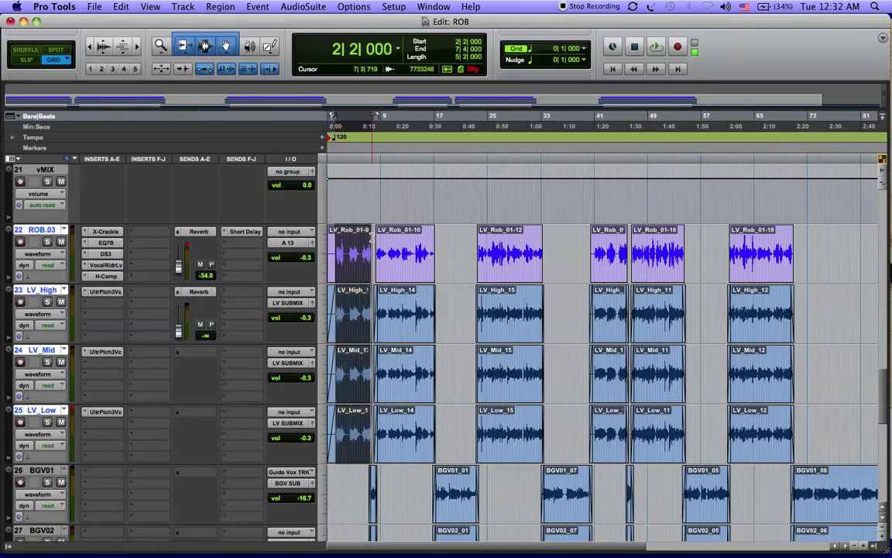
pyautogui.press('space')
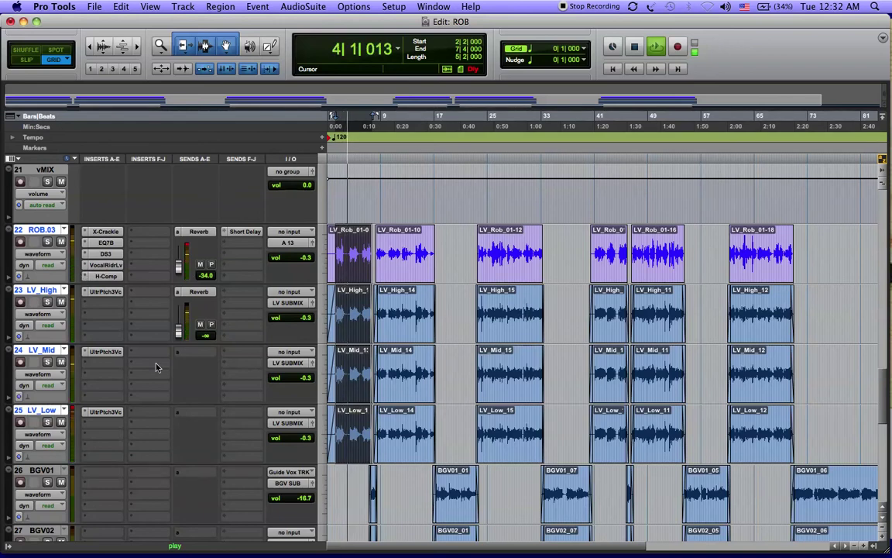
pyautogui.scroll(-6, 153, 377)
pyautogui.scroll(-3, 154, 377)
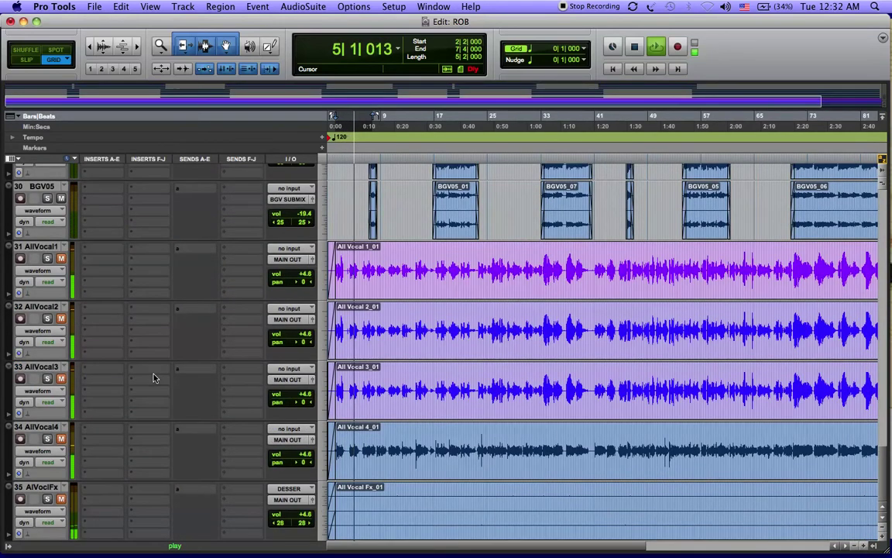
# Step: In the mixer, set the VCA faders to -5.2 dB for vFX_Sub, +3.5 dB for vLV_SUB and +4.9 dB for vBGV_SUB
pyautogui.press('super+equal')
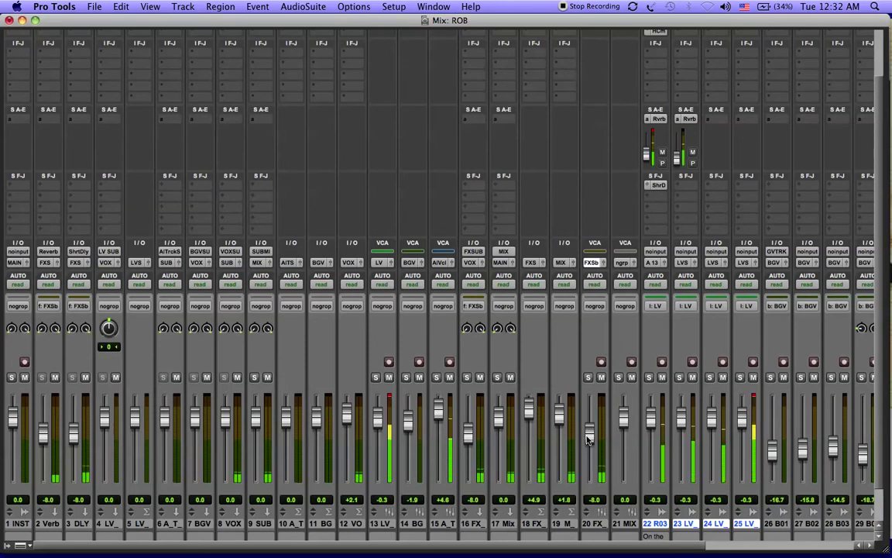
pyautogui.moveTo(588, 437); pyautogui.dragTo(589, 425)
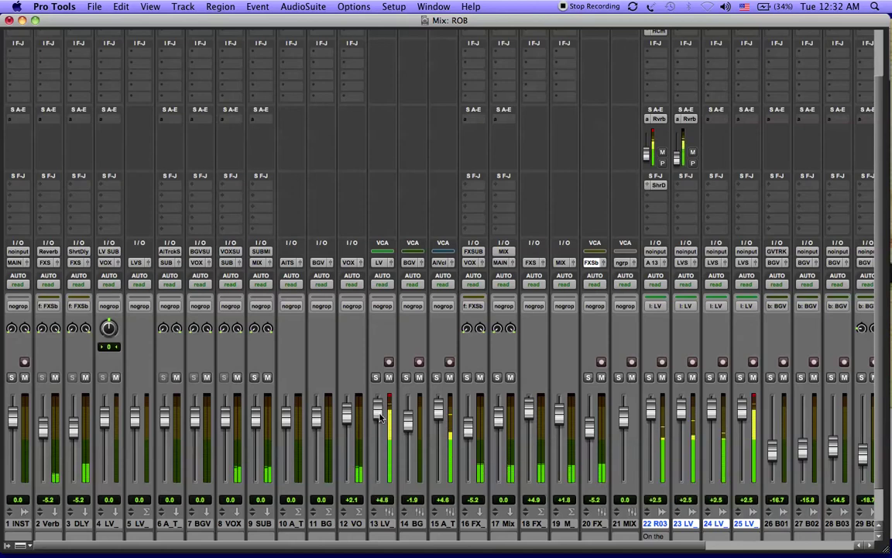
pyautogui.moveTo(380, 424); pyautogui.dragTo(380, 420)
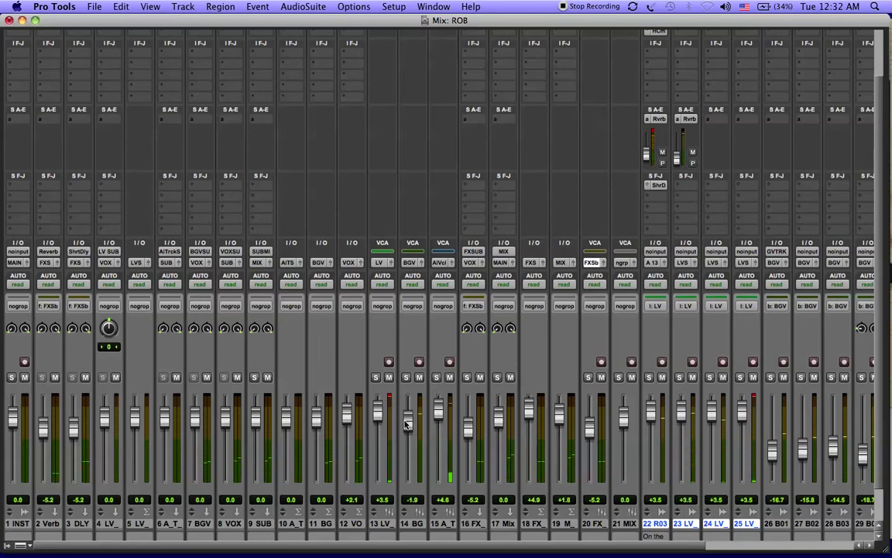
pyautogui.moveTo(405, 423); pyautogui.dragTo(407, 411)
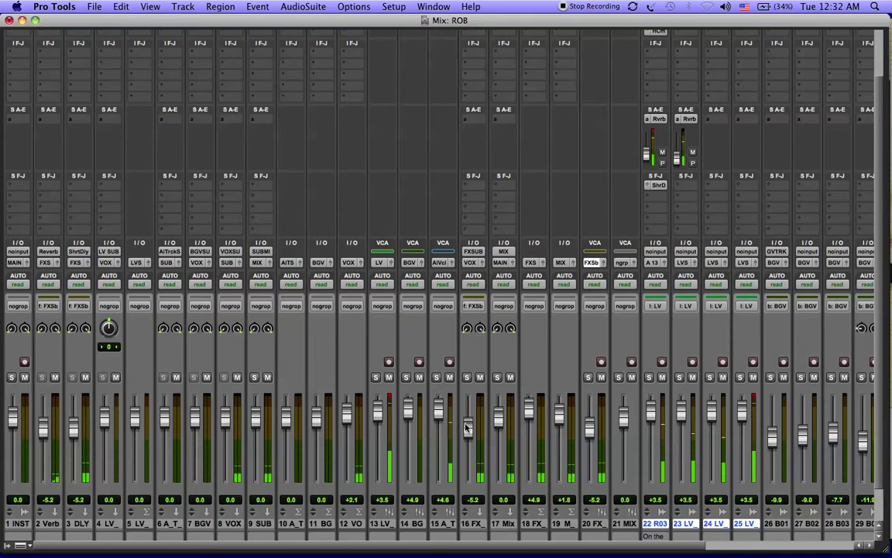
# Step: Set the FX_Submix fader to -5.5 dB, the Mix fader to +2.5 dB and the VOX submix fader to +4.9 dB
pyautogui.moveTo(466, 426); pyautogui.dragTo(496, 415)
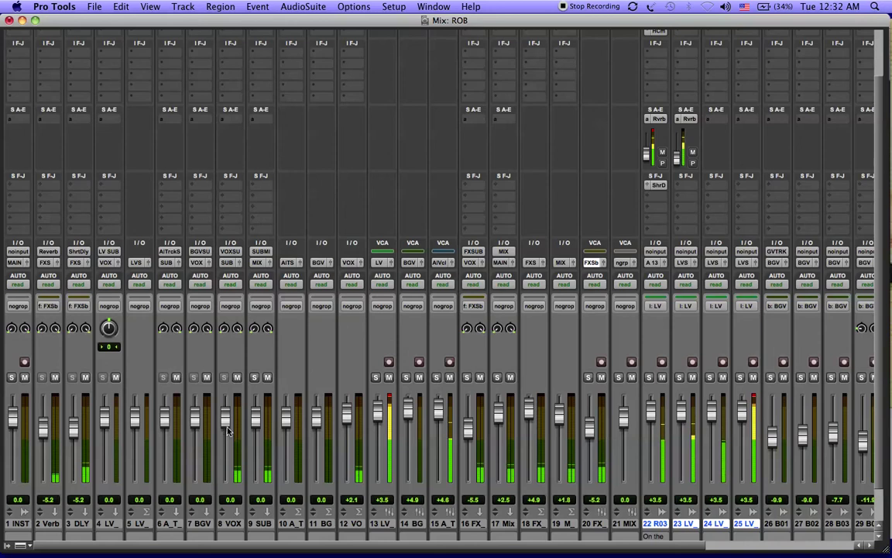
pyautogui.moveTo(227, 434); pyautogui.dragTo(229, 418)
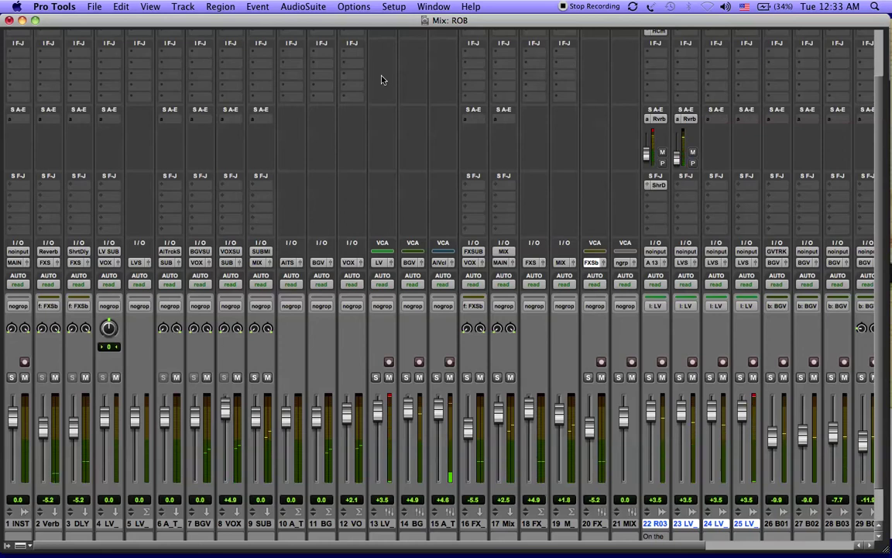
# Step: Return to the Edit window, stop playback and review the lead vocal, VCA and master tracks with their levels
pyautogui.press('super+equal')
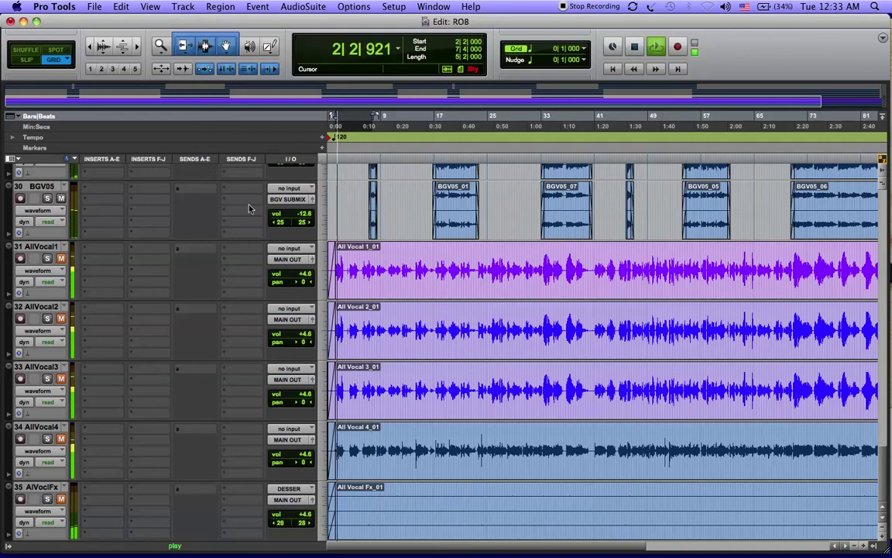
pyautogui.scroll(5, 109, 270)
pyautogui.scroll(3, 110, 271)
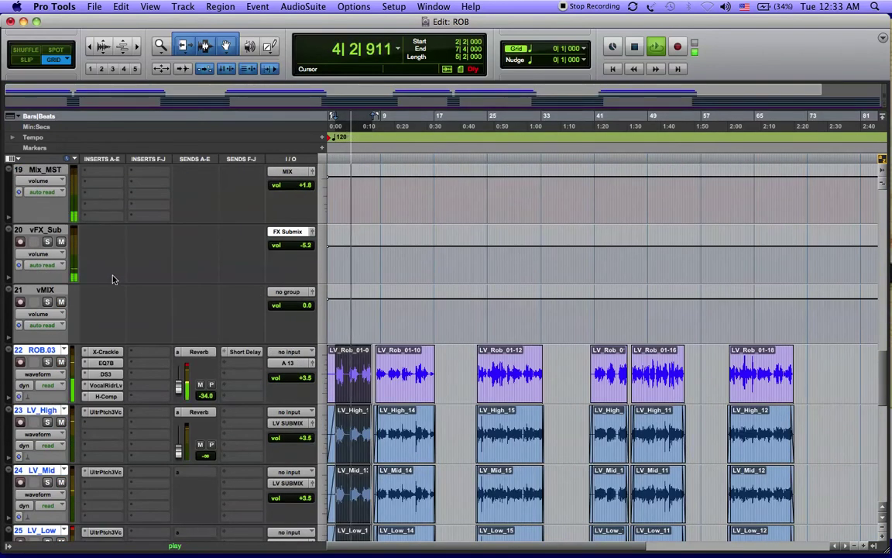
pyautogui.scroll(-3, 112, 279)
pyautogui.scroll(2, 113, 278)
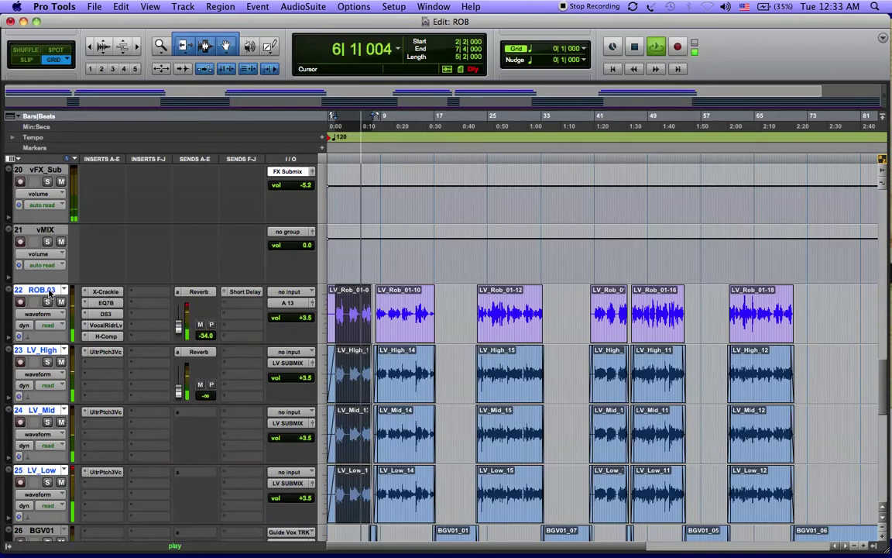
pyautogui.press('space')
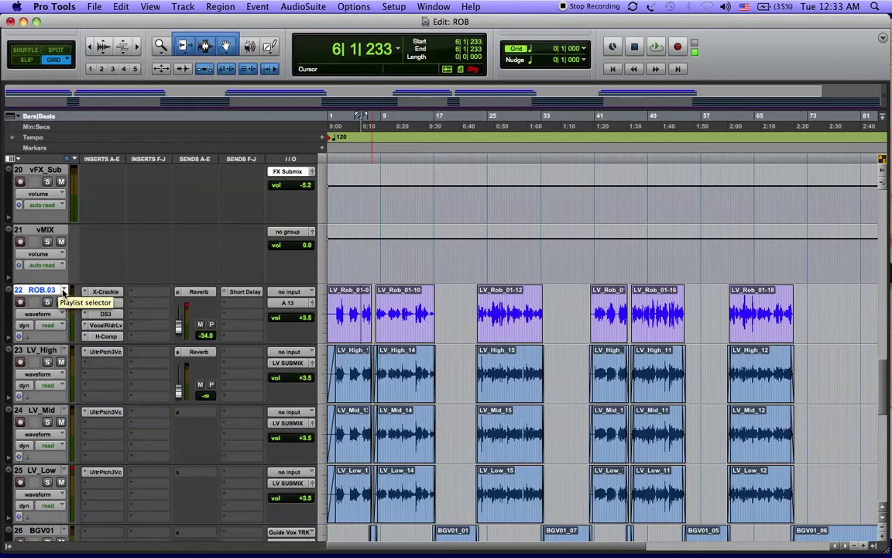
pyautogui.scroll(-2, 108, 325)
pyautogui.scroll(1, 108, 325)
pyautogui.scroll(5, 108, 325)
pyautogui.scroll(-5, 108, 324)
pyautogui.scroll(10, 104, 318)
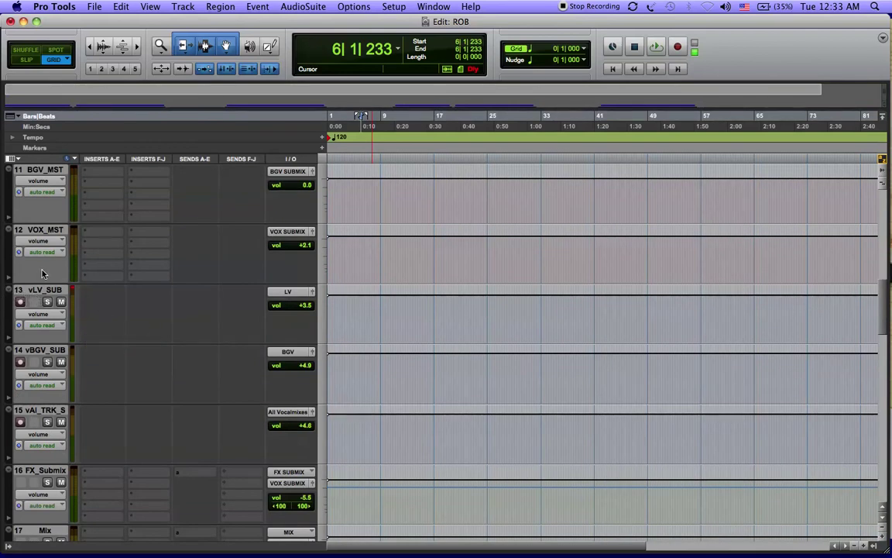
pyautogui.scroll(-3, 41, 274)
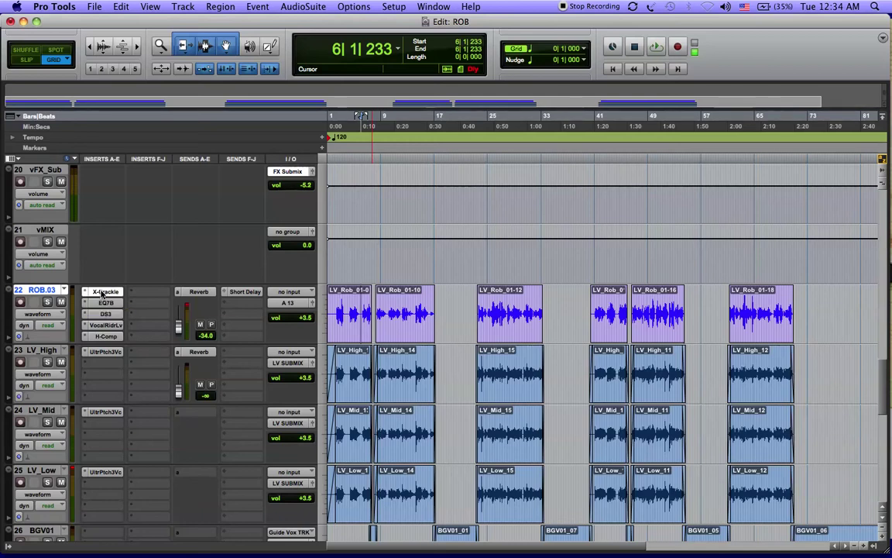
# Step: Check the X-Crackle insert on ROB.03, and set the low-mid band of its 7-band EQ to 92 Hz and -0.6 dB
pyautogui.click(102, 293)
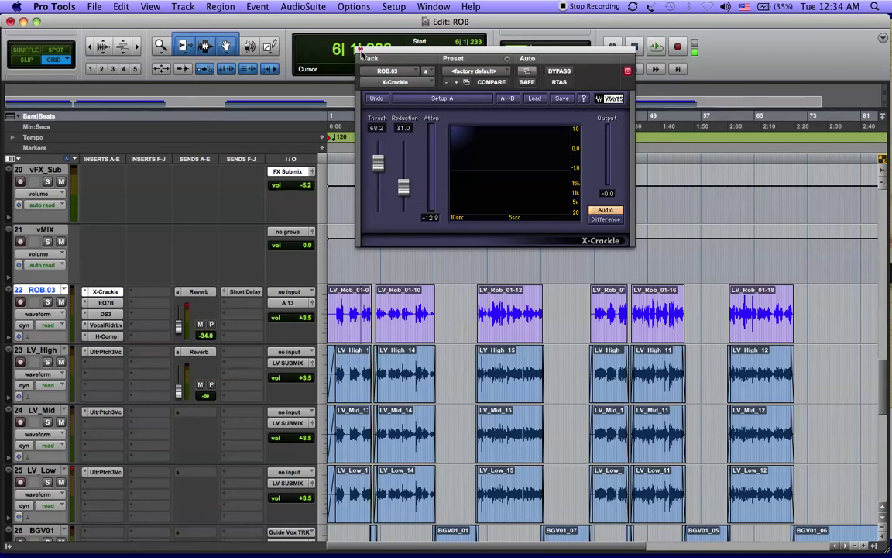
pyautogui.click(360, 49)
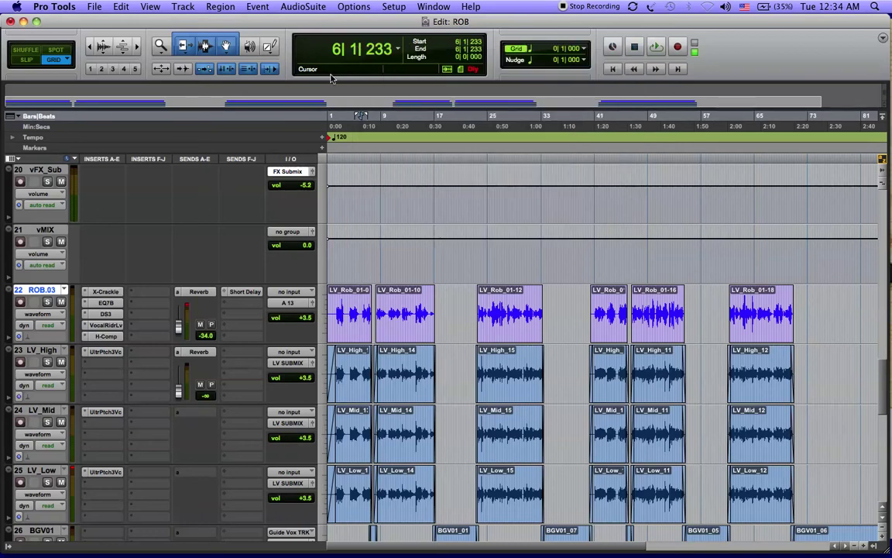
pyautogui.click(105, 302)
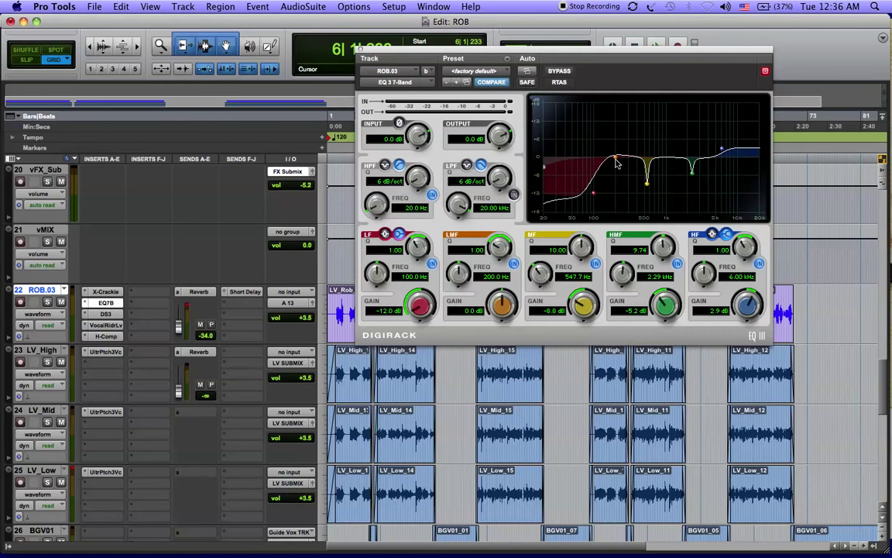
pyautogui.moveTo(617, 160); pyautogui.dragTo(592, 162)
pyautogui.click(432, 196)
pyautogui.click(432, 195)
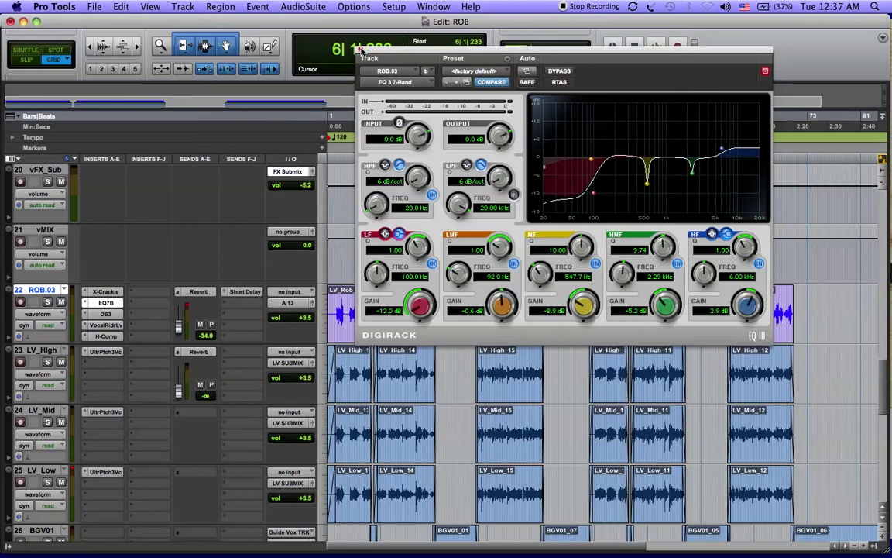
pyautogui.click(361, 50)
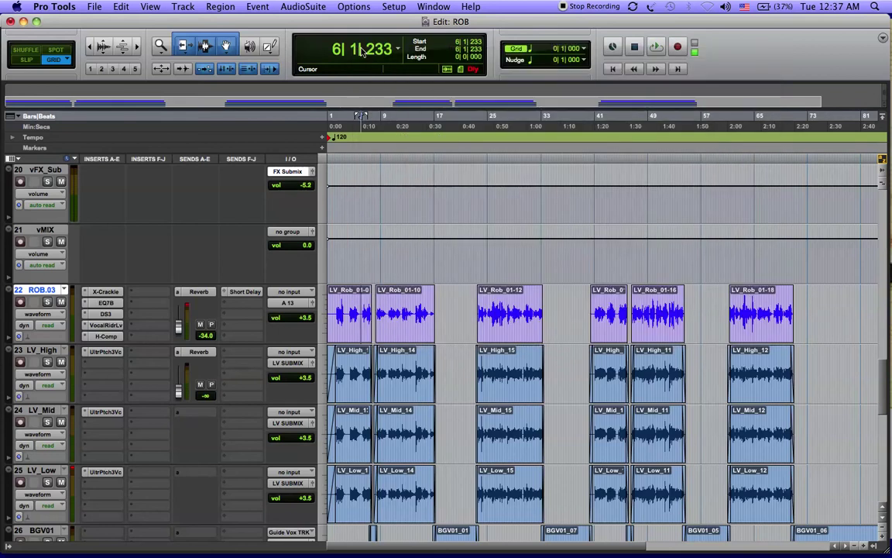
# Step: Examine the settings of the De-Esser, Vocal Rider Live and H-Comp inserts on ROB.03, one after another
pyautogui.click(105, 315)
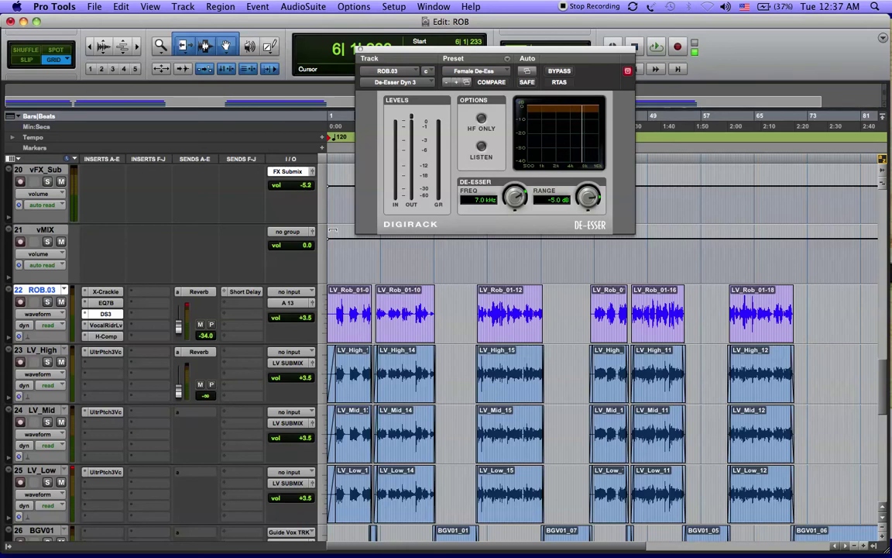
pyautogui.click(104, 326)
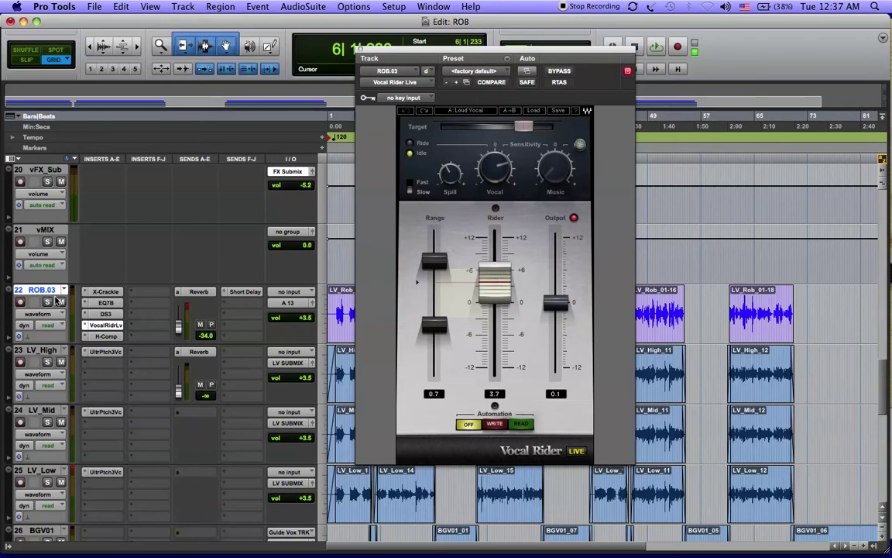
pyautogui.click(360, 52)
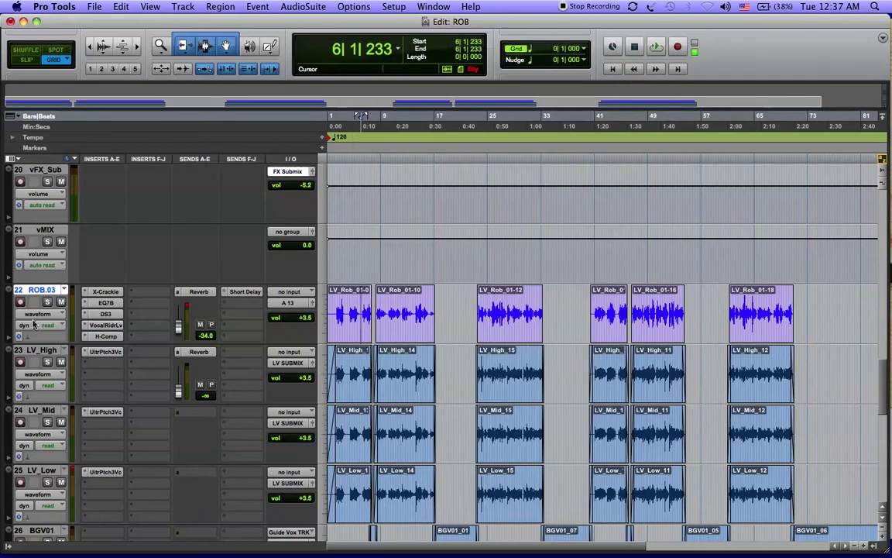
pyautogui.click(103, 337)
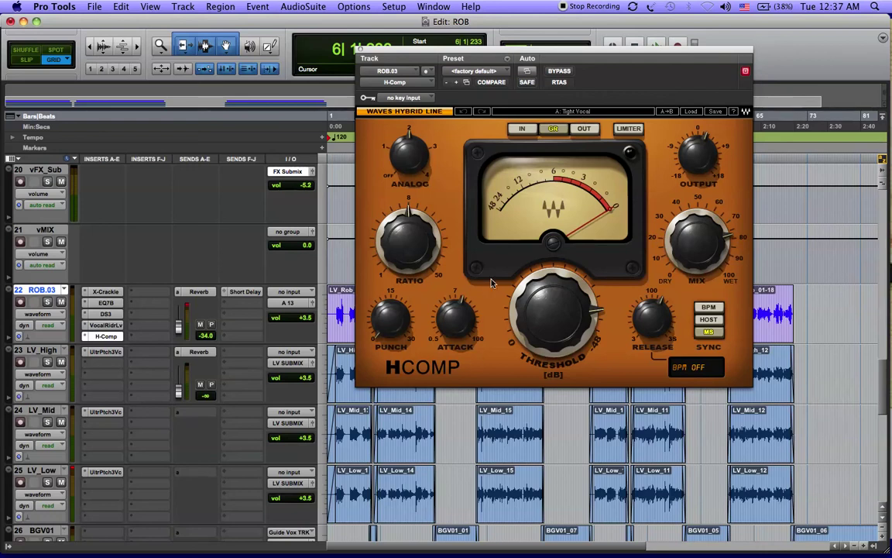
pyautogui.click(359, 50)
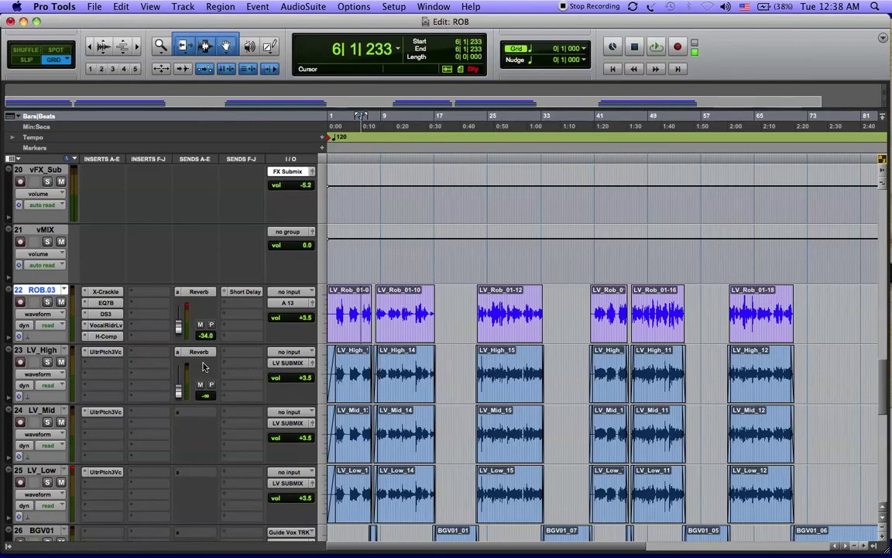
# Step: Examine the UltraPitch 3 Voices settings on LV_High and LV_Mid, and close the plug-in window
pyautogui.click(100, 354)
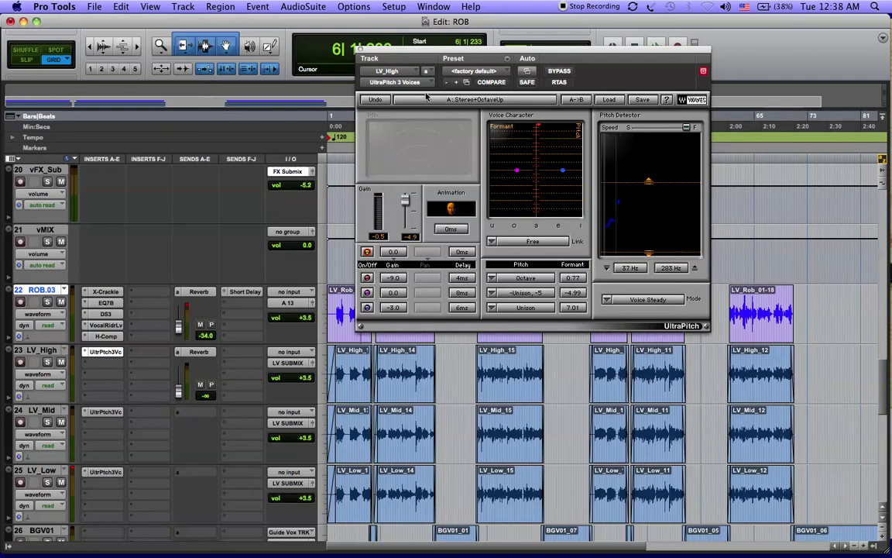
pyautogui.click(108, 413)
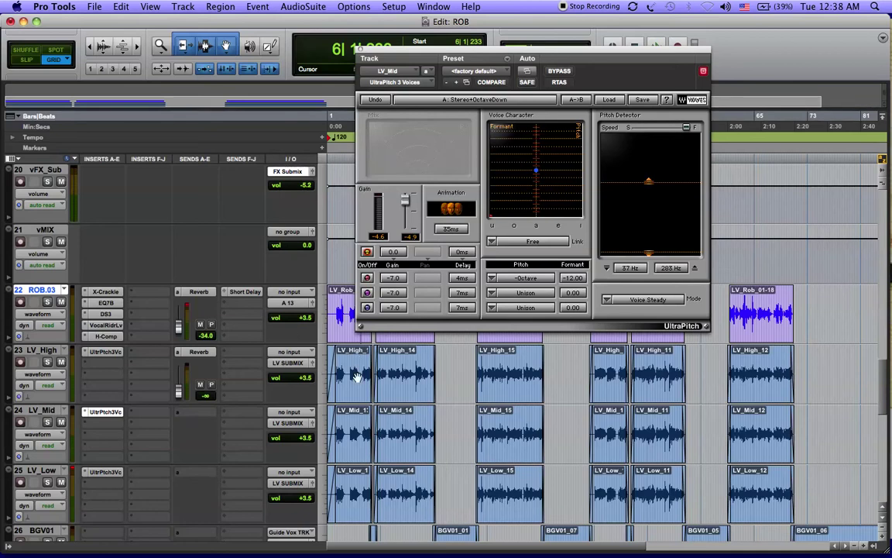
pyautogui.click(360, 51)
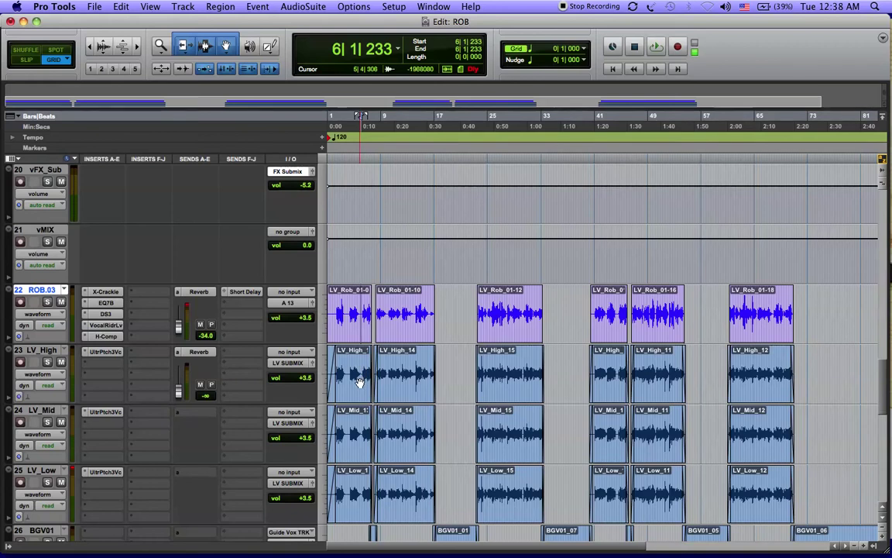
# Step: Open the LV_High output window and route the output of ROB.03 to the LV SUBMIX (Mono) bus
pyautogui.click(313, 366)
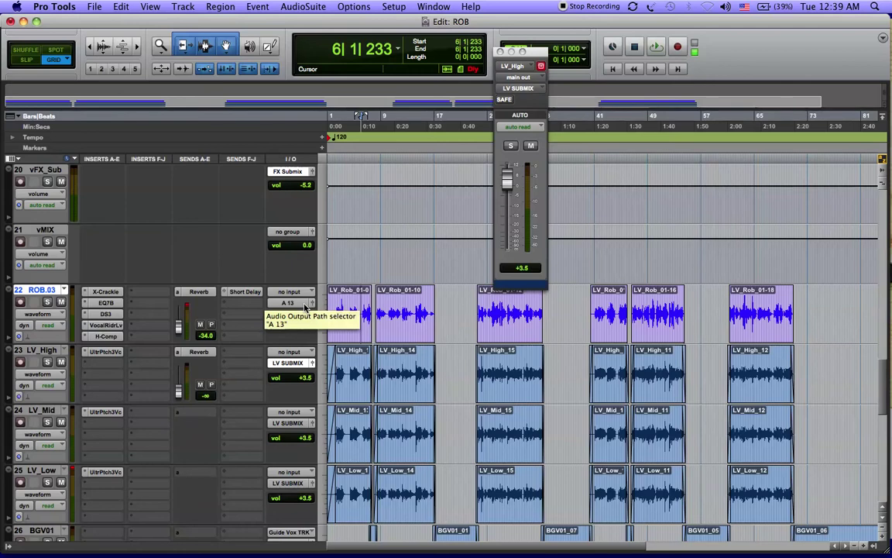
pyautogui.click(304, 308)
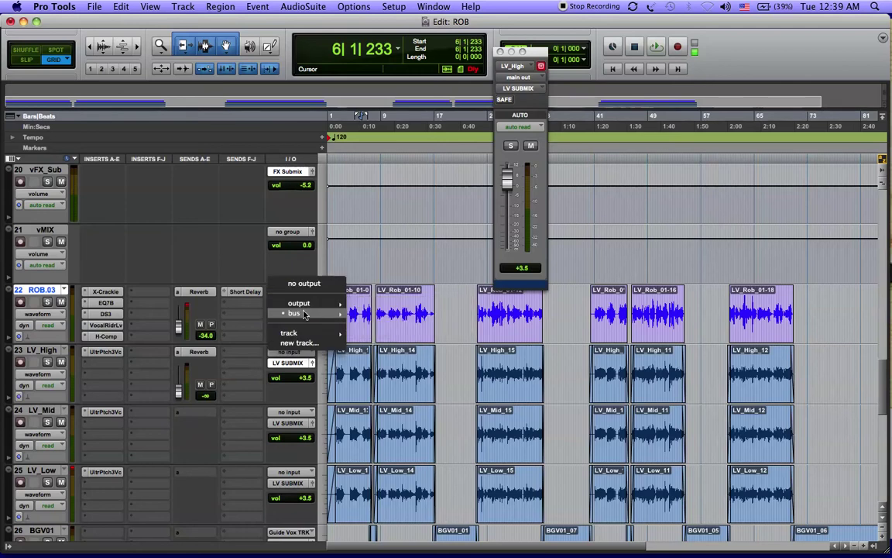
pyautogui.moveTo(304, 314)
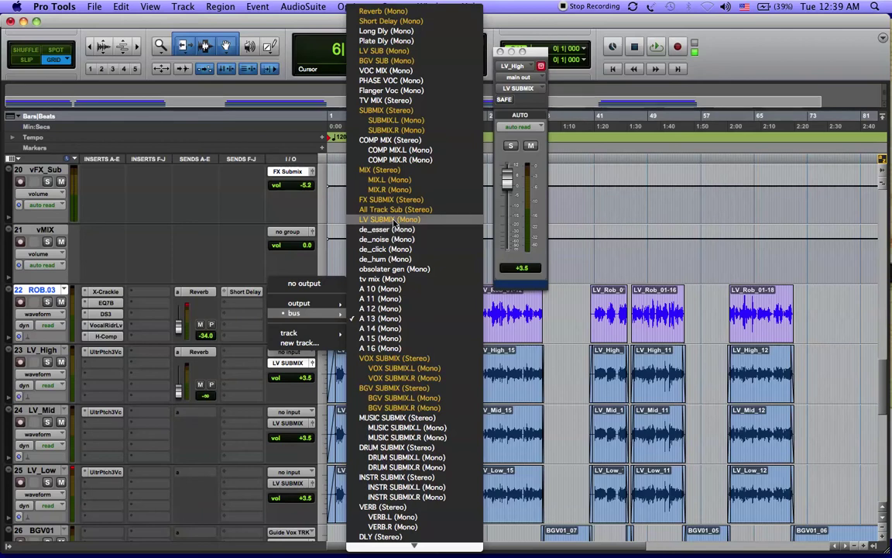
pyautogui.click(394, 220)
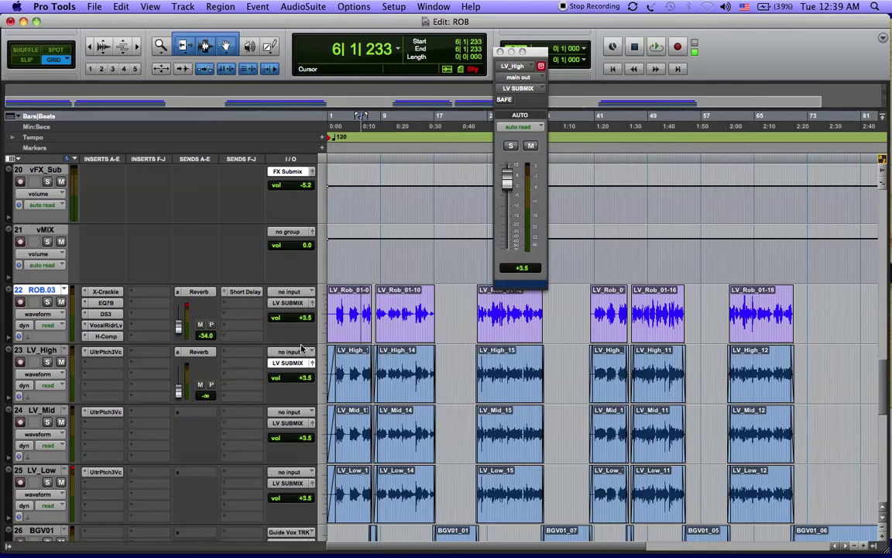
# Step: Review the output routing and clips of the lead vocal, BGV and AllVocal tracks
pyautogui.scroll(-3, 302, 349)
pyautogui.scroll(3, 302, 348)
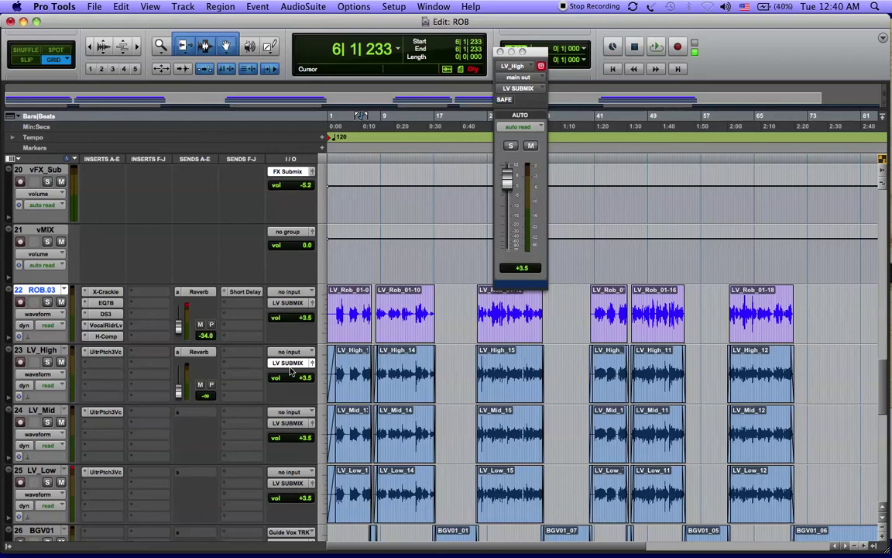
pyautogui.scroll(-3, 290, 372)
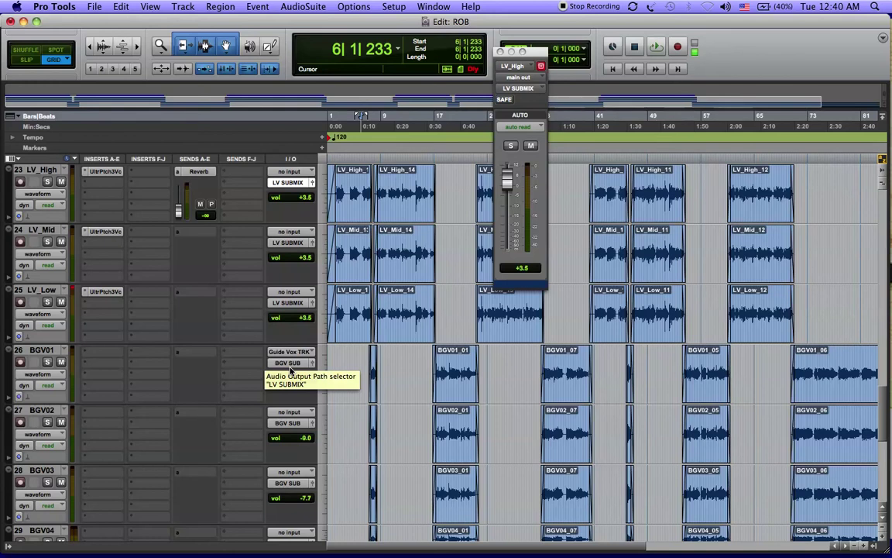
pyautogui.scroll(-2, 291, 372)
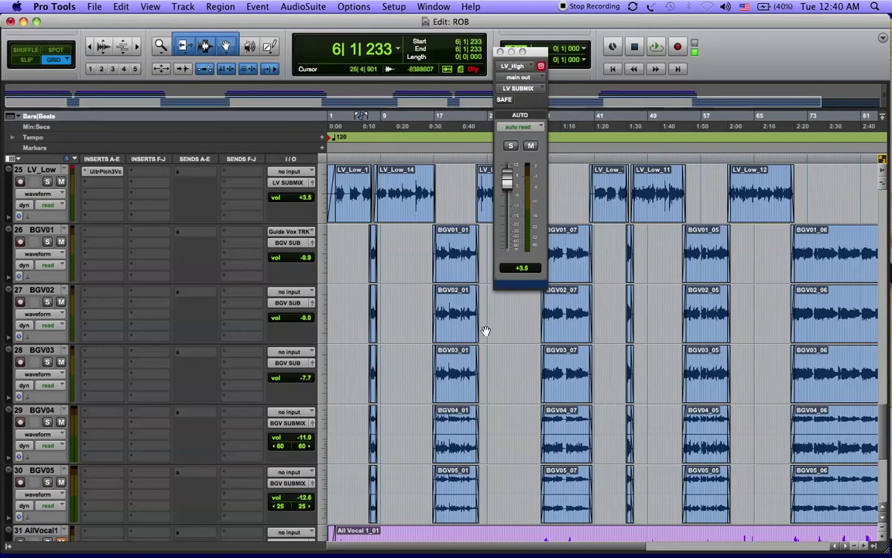
pyautogui.scroll(2, 403, 177)
pyautogui.scroll(2, 403, 177)
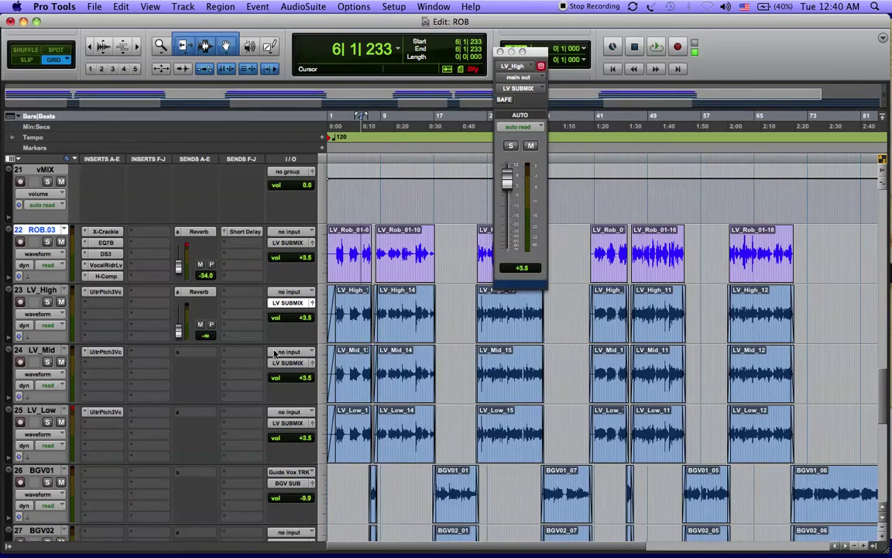
pyautogui.scroll(-9, 255, 333)
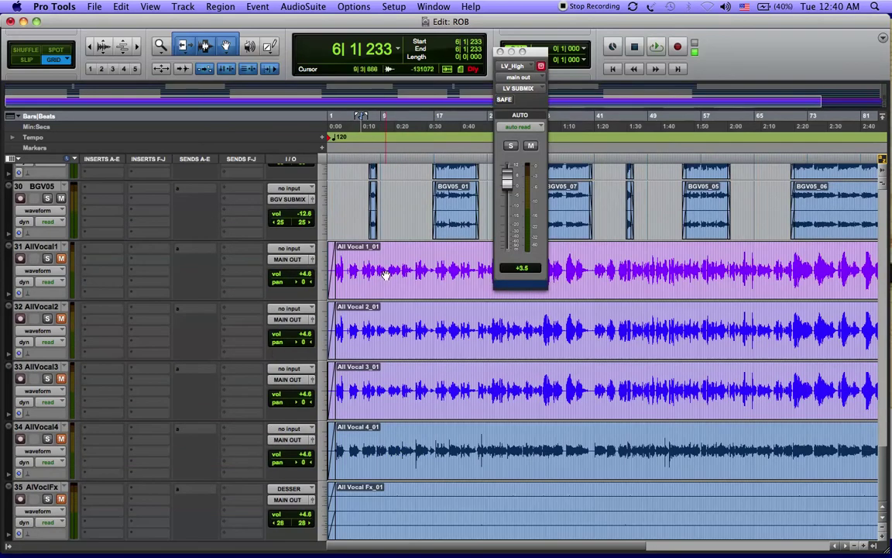
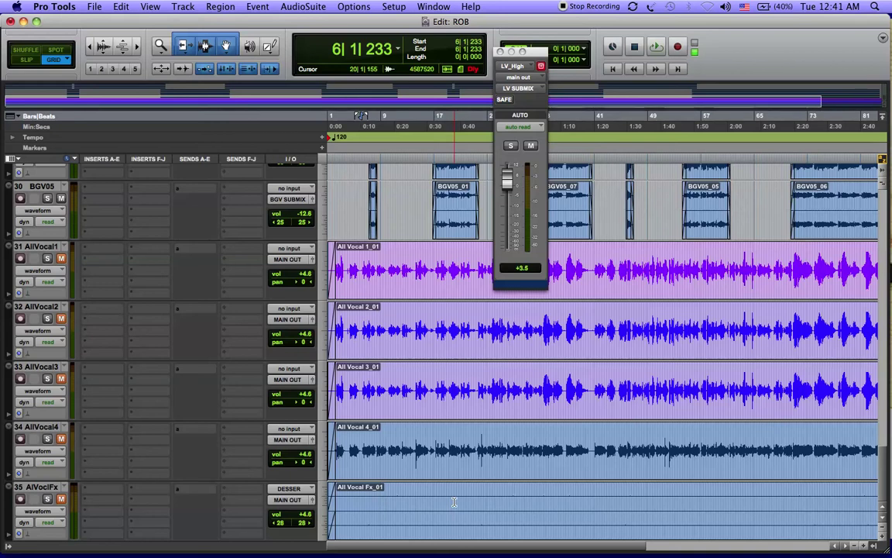
# Step: Select all tracks from INSTRUMENTAL TRACK onward, hide them and make them inactive, and close the LV_High output window
pyautogui.scroll(15, 477, 412)
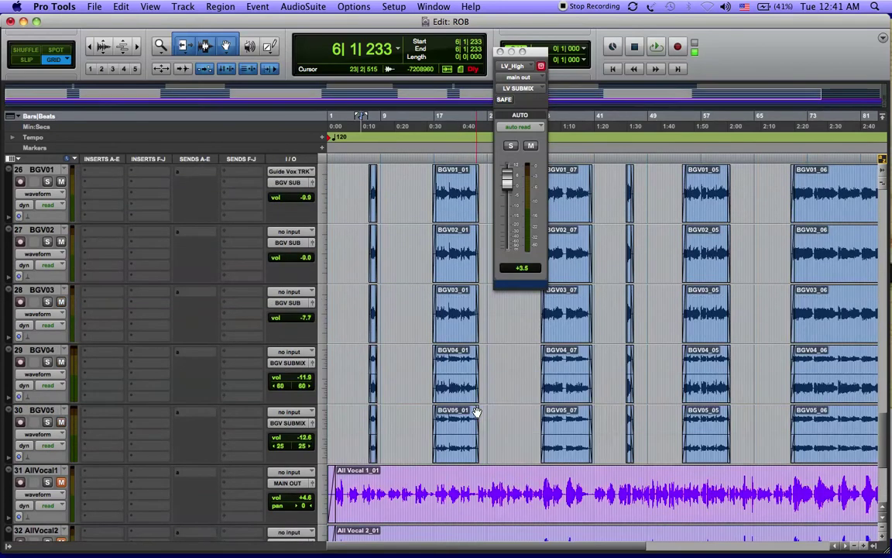
pyautogui.scroll(14, 477, 412)
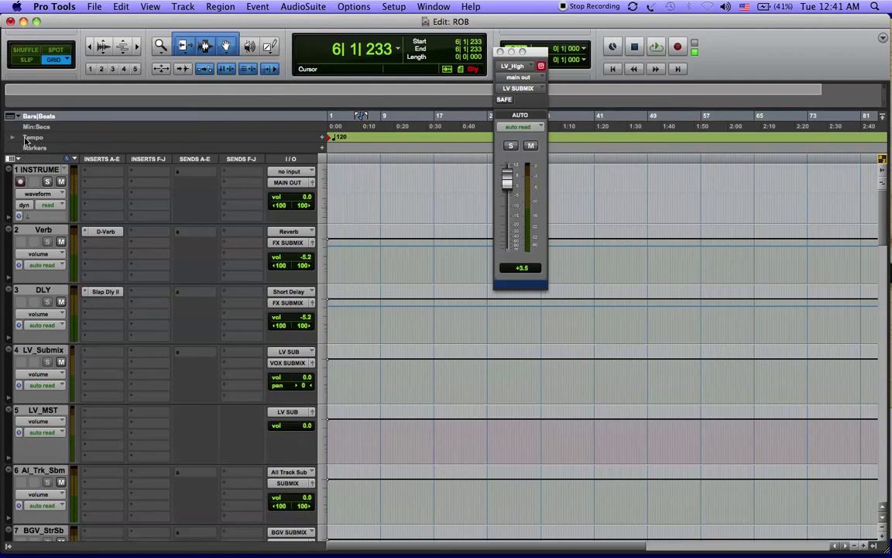
pyautogui.rightClick(43, 174)
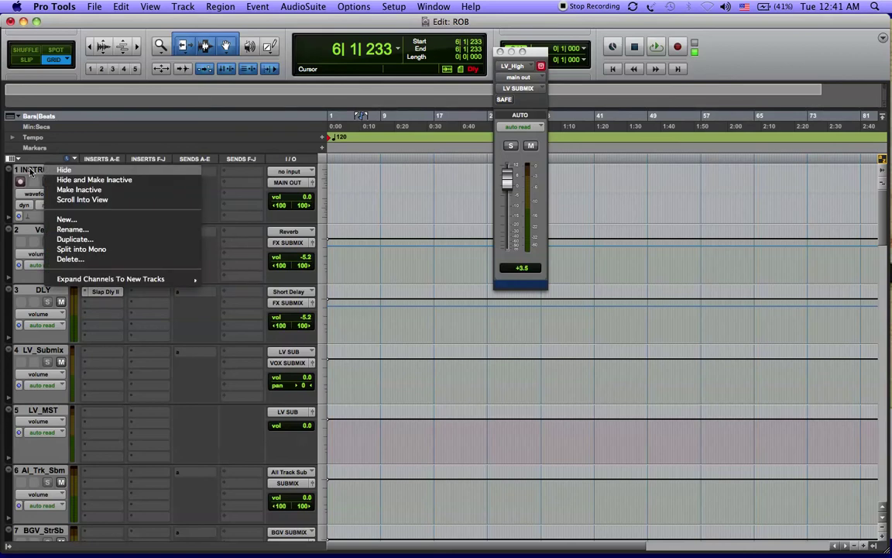
pyautogui.click(33, 173)
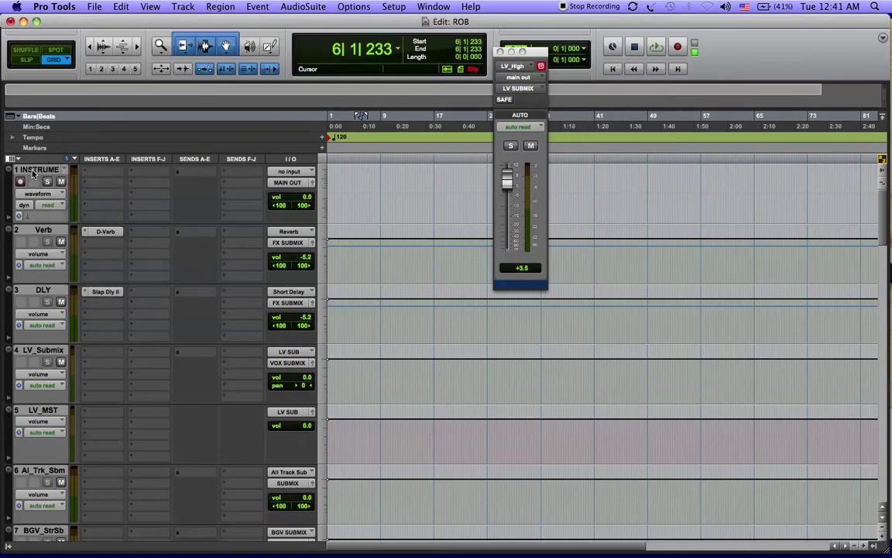
pyautogui.keyDown('alt'); pyautogui.click(33, 174); pyautogui.keyUp('alt')
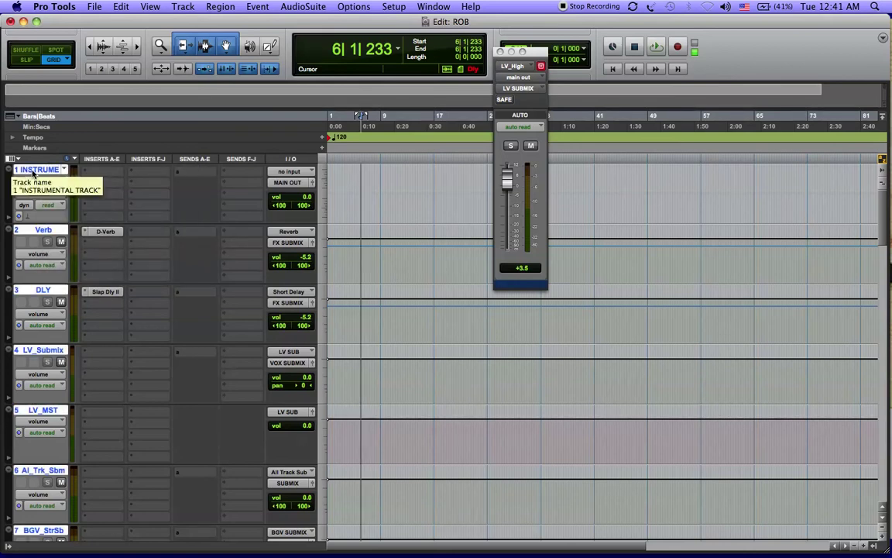
pyautogui.rightClick(33, 174)
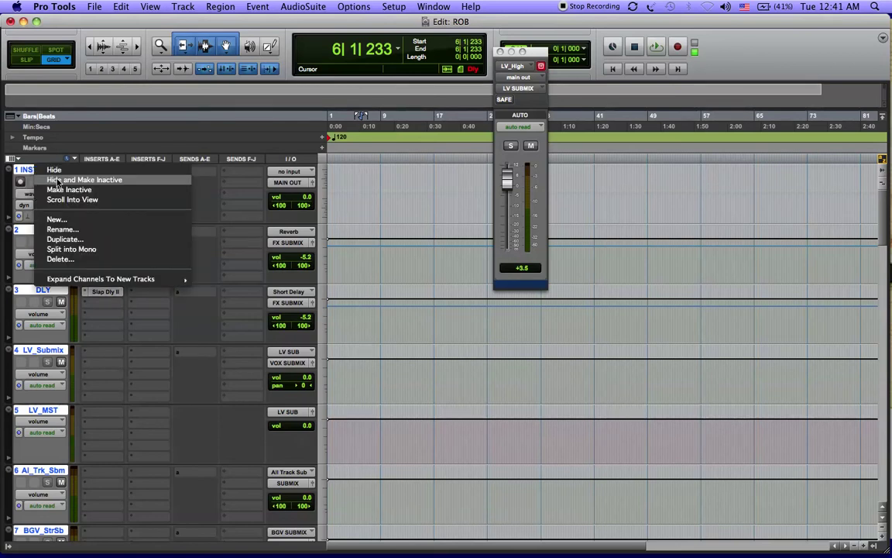
pyautogui.click(55, 181)
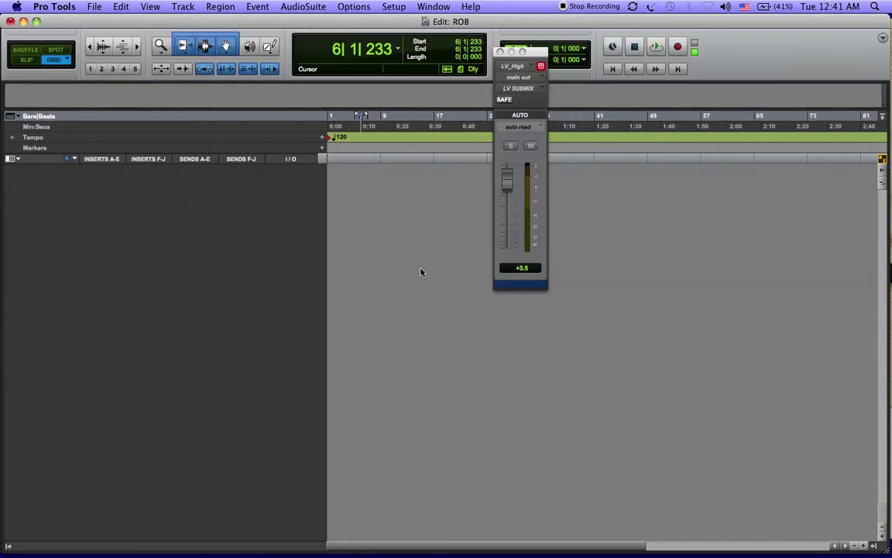
pyautogui.click(500, 52)
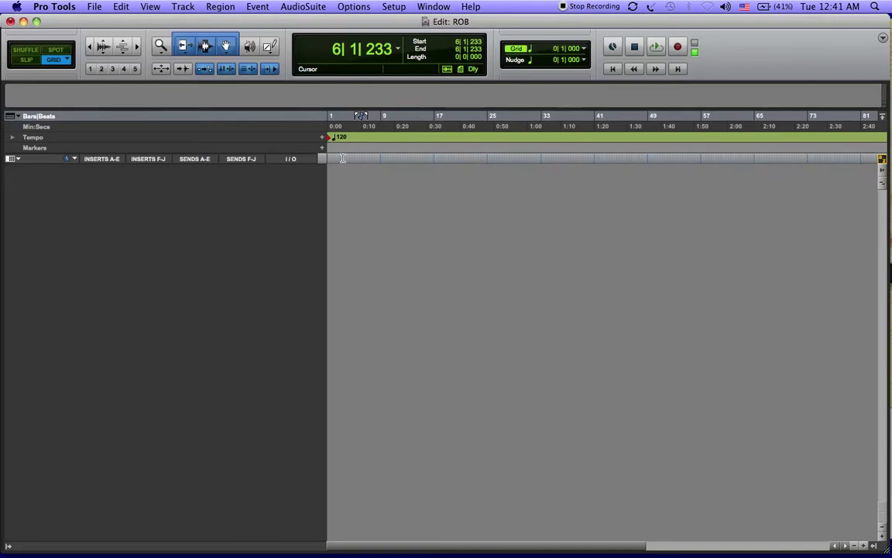
# Step: Return to the session start, play the emptied session briefly and stop playback
pyautogui.press('space')
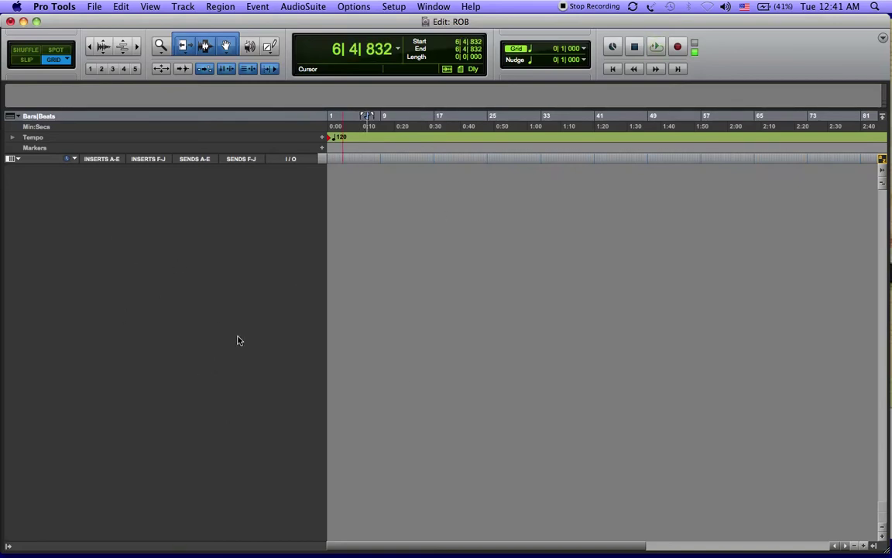
pyautogui.press('Return')
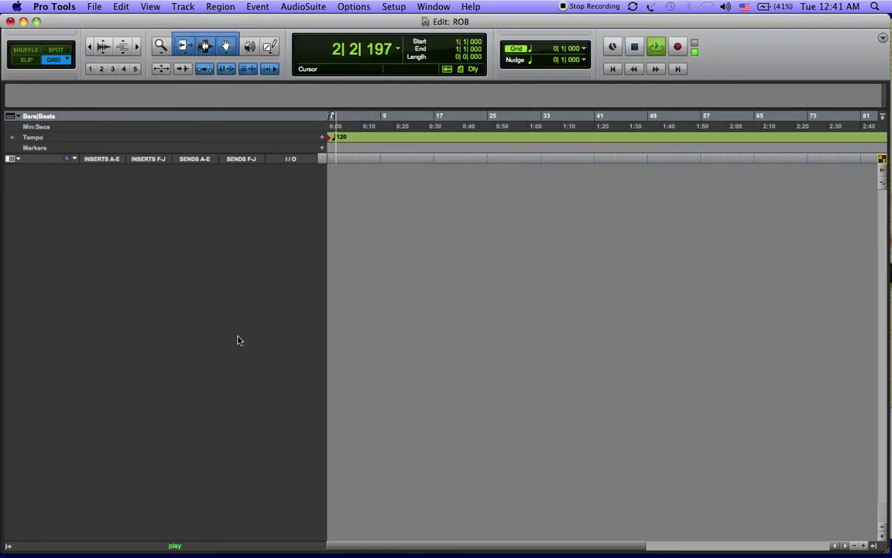
pyautogui.press('space')
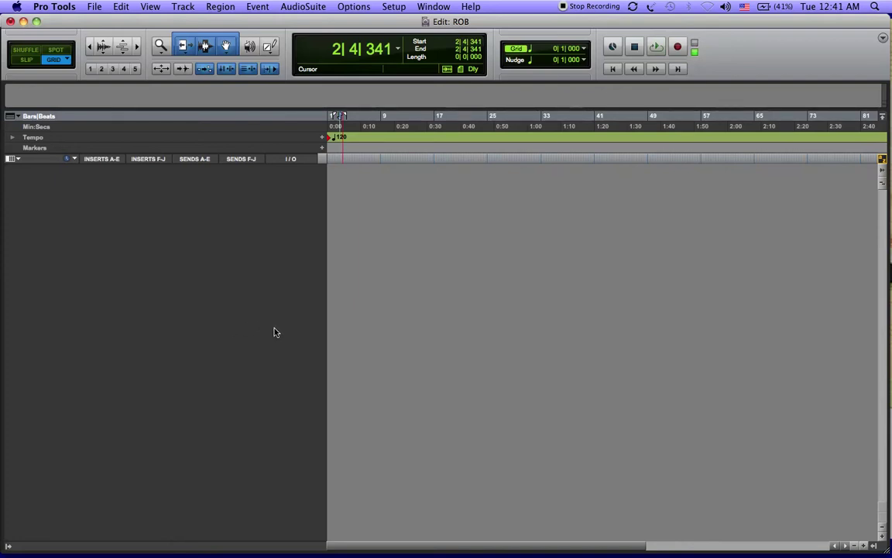
# Step: Start a new-tracks batch with three single mono entries, keeping the first as an audio track and making the second an Aux Input
pyautogui.press('super+shift+n')
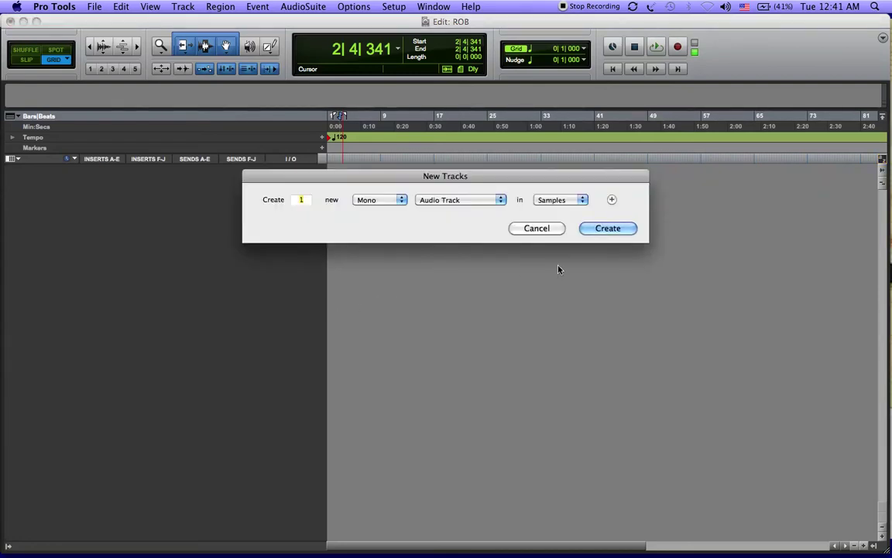
pyautogui.click(612, 201)
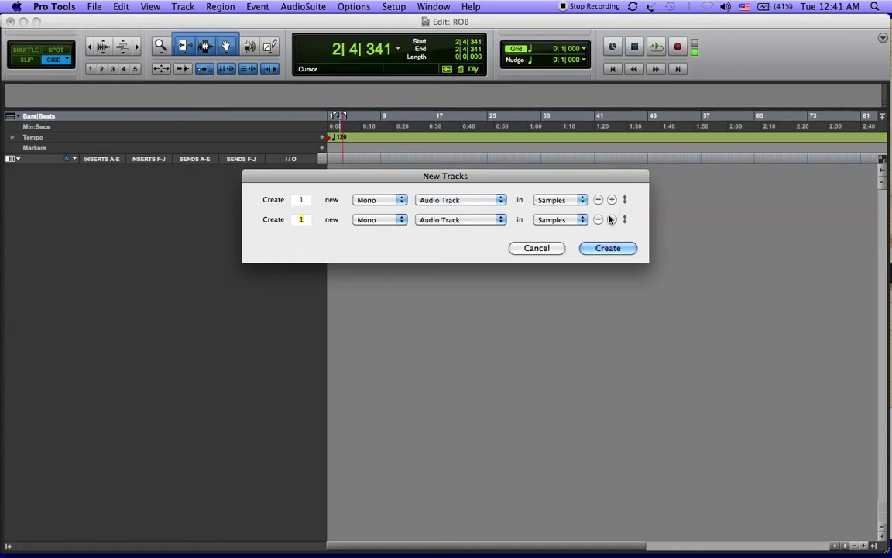
pyautogui.click(612, 220)
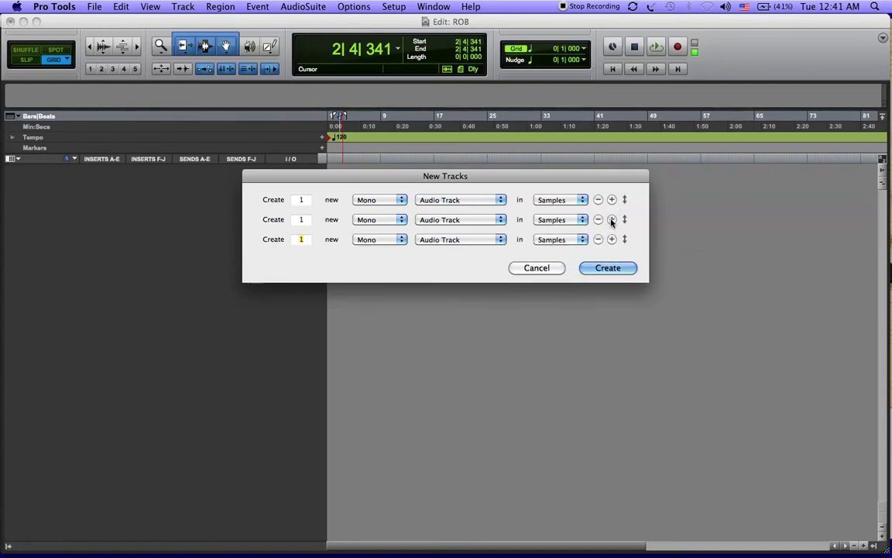
pyautogui.click(301, 220)
pyautogui.press('super+Right')
pyautogui.press('super+Left')
pyautogui.press('super+Down')
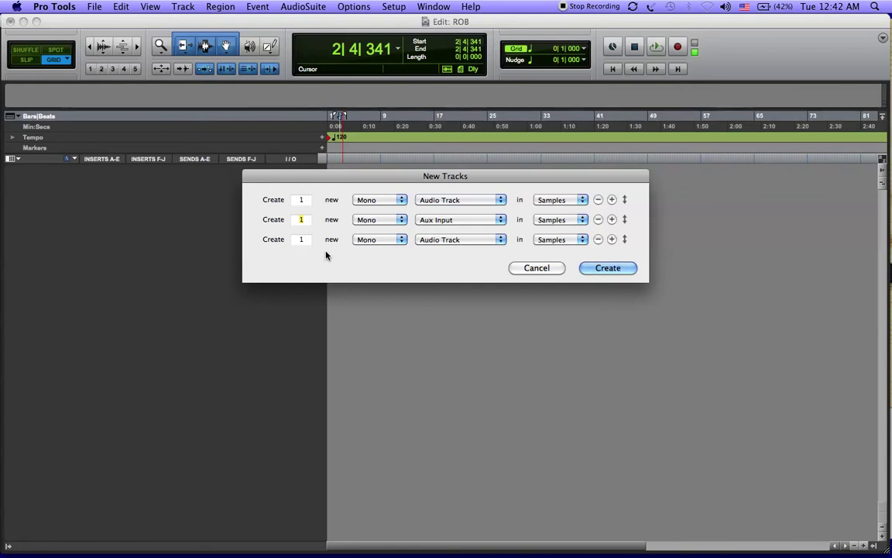
# Step: Make the third entry a Master Fader, set the Aux Input count to 3, and create the tracks
pyautogui.click(304, 240)
pyautogui.press('super+Down')
pyautogui.press('super+Down')
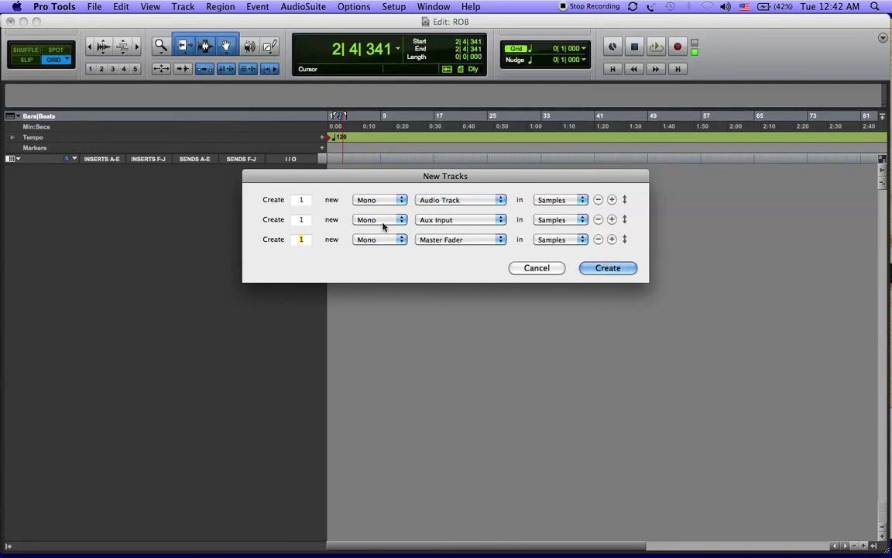
pyautogui.click(302, 219)
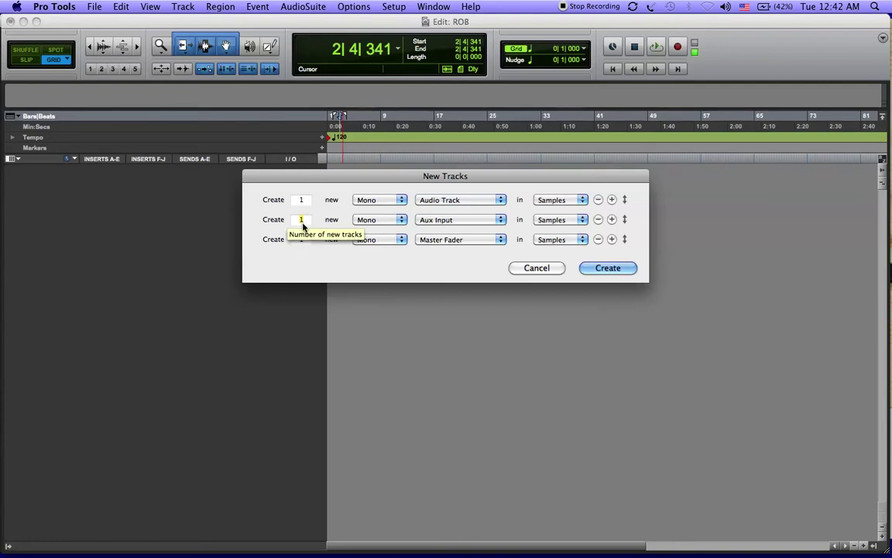
pyautogui.write('3')
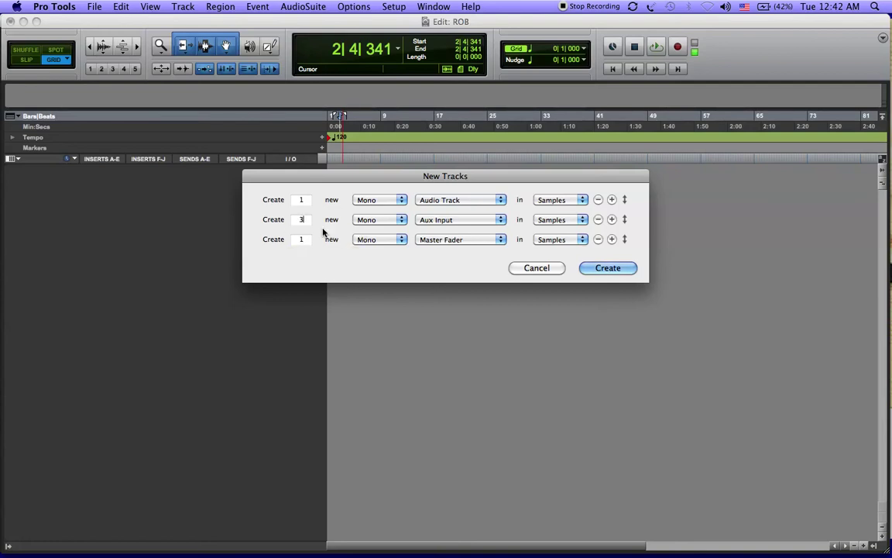
pyautogui.click(596, 267)
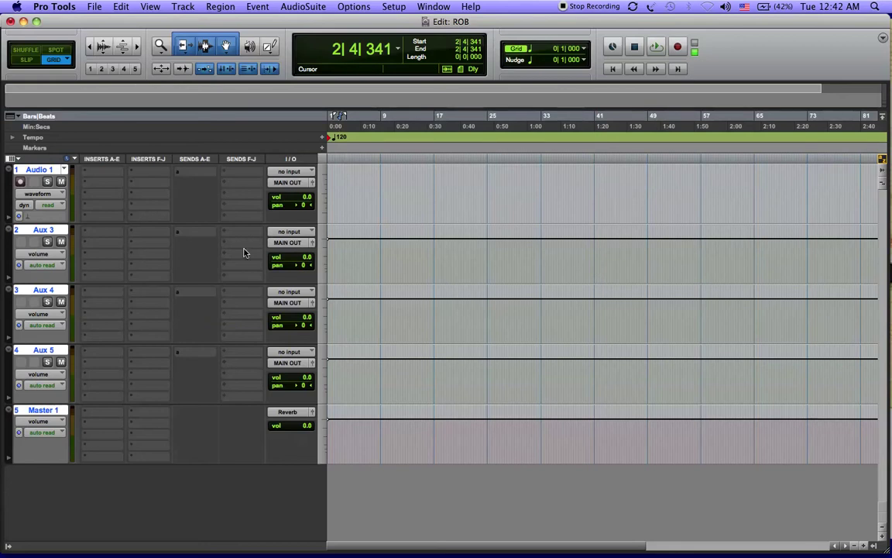
# Step: Rename the audio track as LV and the first aux track as LV_VERB
pyautogui.doubleClick(37, 170)
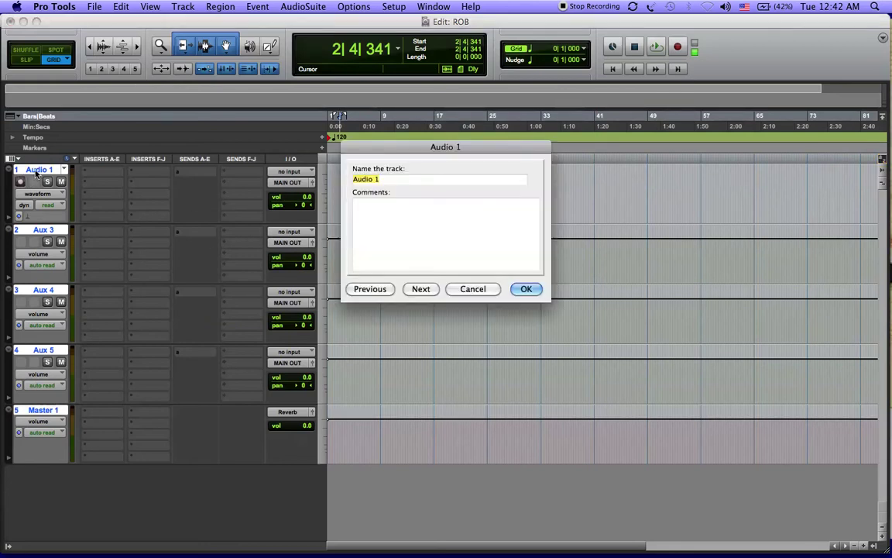
pyautogui.write('LV')
pyautogui.press('super+Right')
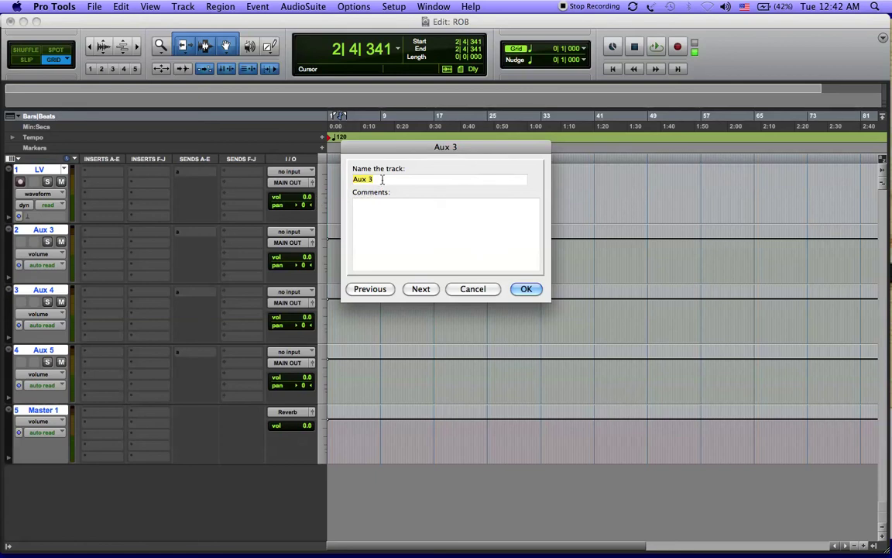
pyautogui.write('L')
pyautogui.write('V_VERB')
pyautogui.press('Return')
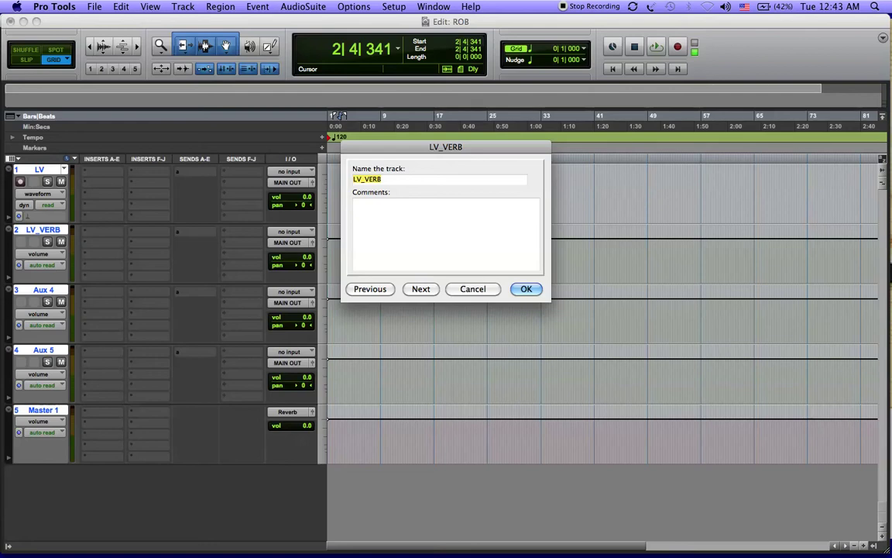
# Step: Rename the second aux track as LV_DLY and the third aux track as LV_SUBMIX
pyautogui.press('super+Right')
pyautogui.write('LV')
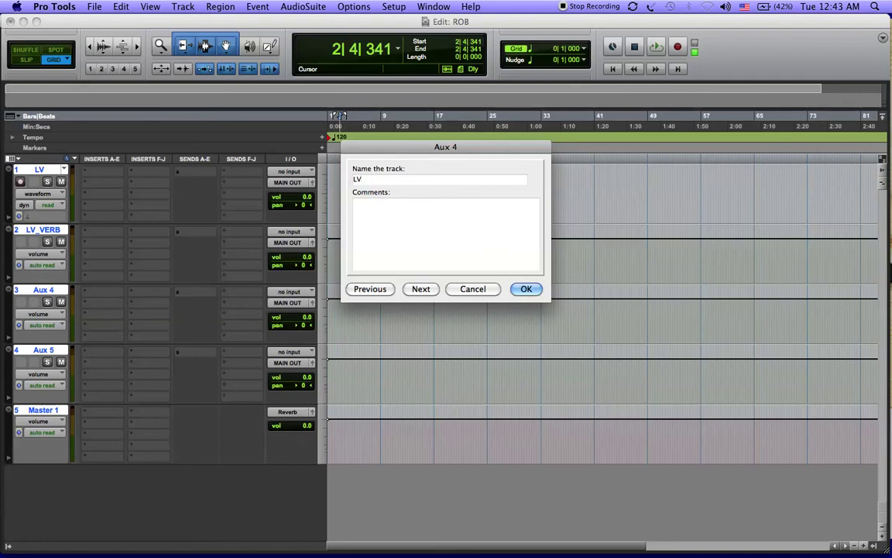
pyautogui.write('_DLY')
pyautogui.press('super+Right')
pyautogui.write('L')
pyautogui.write('V_')
pyautogui.moveTo(585, 554)
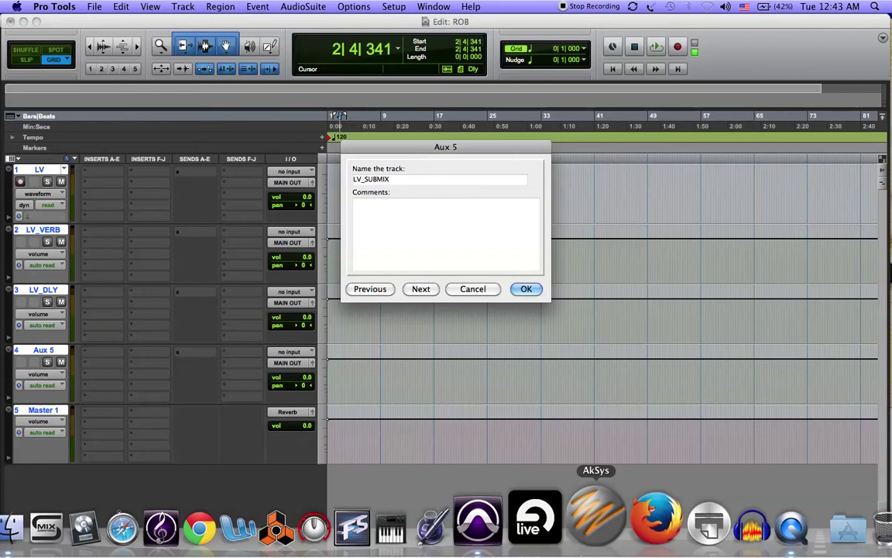
pyautogui.press('super+Right')
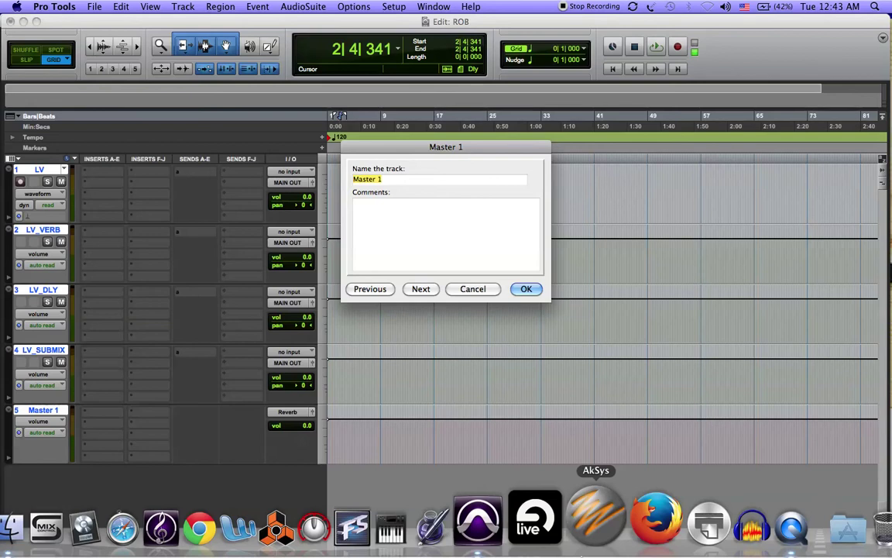
# Step: Name the new master fader track LV_MASTER
pyautogui.write('LV_MST')
pyautogui.press('Return')
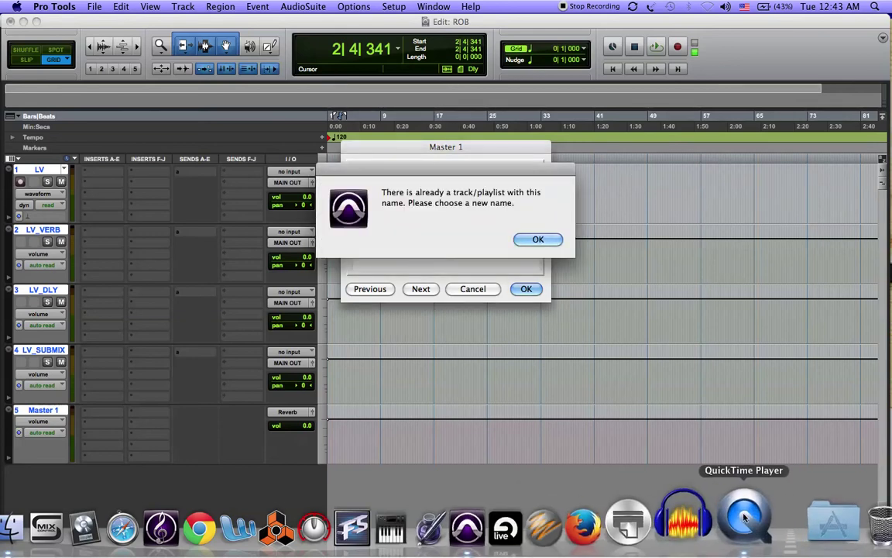
pyautogui.click(534, 239)
pyautogui.click(395, 184)
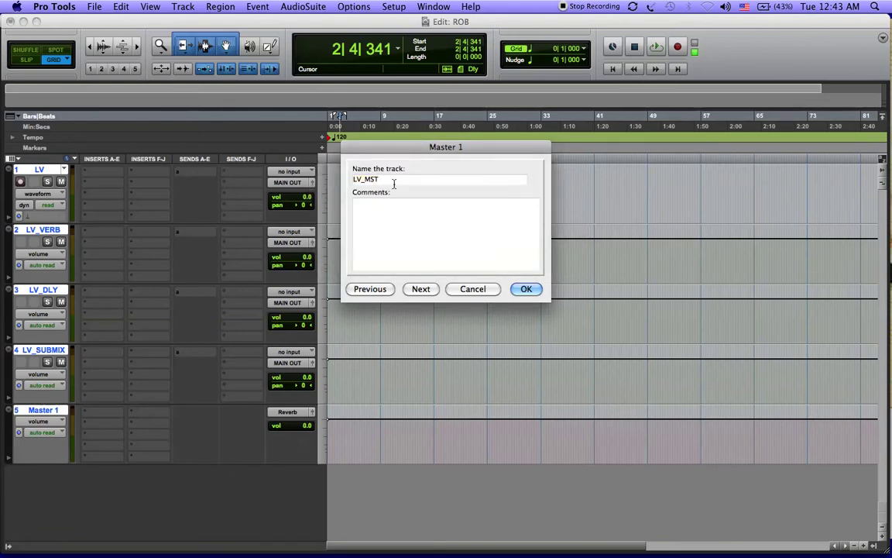
pyautogui.press('BackSpace')
pyautogui.press('BackSpace')
pyautogui.write('ASTER')
pyautogui.press('Return')
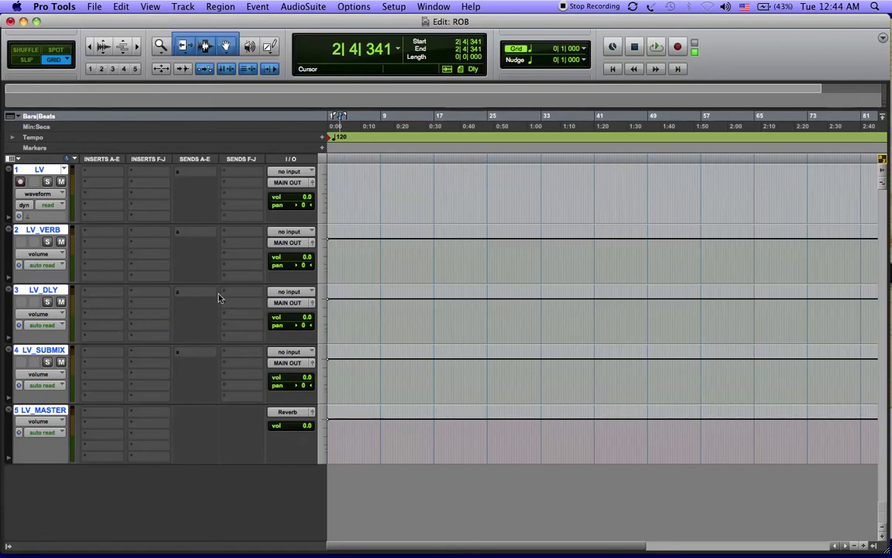
pyautogui.click(285, 173)
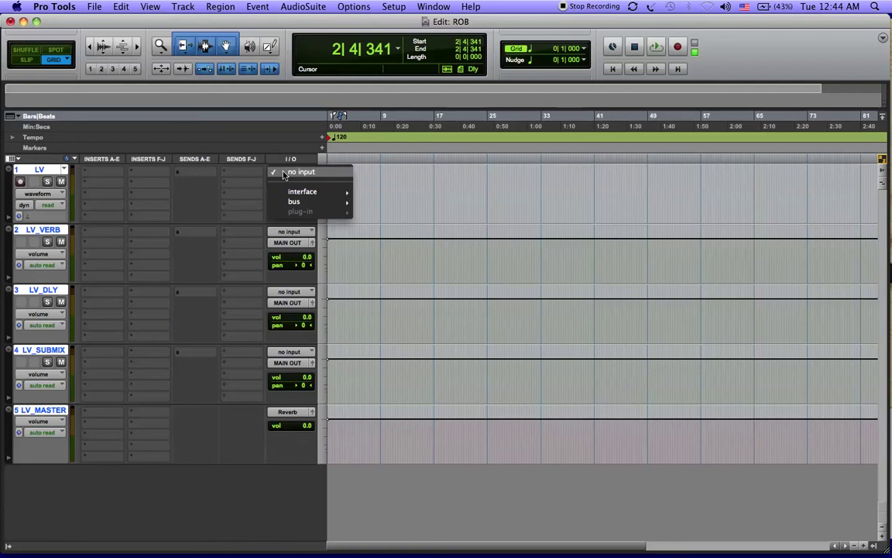
pyautogui.moveTo(299, 203)
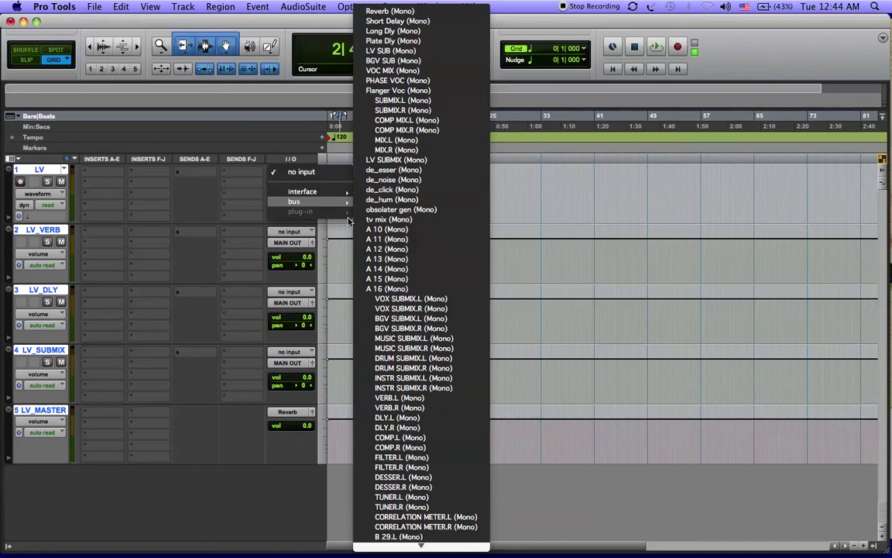
pyautogui.click(387, 229)
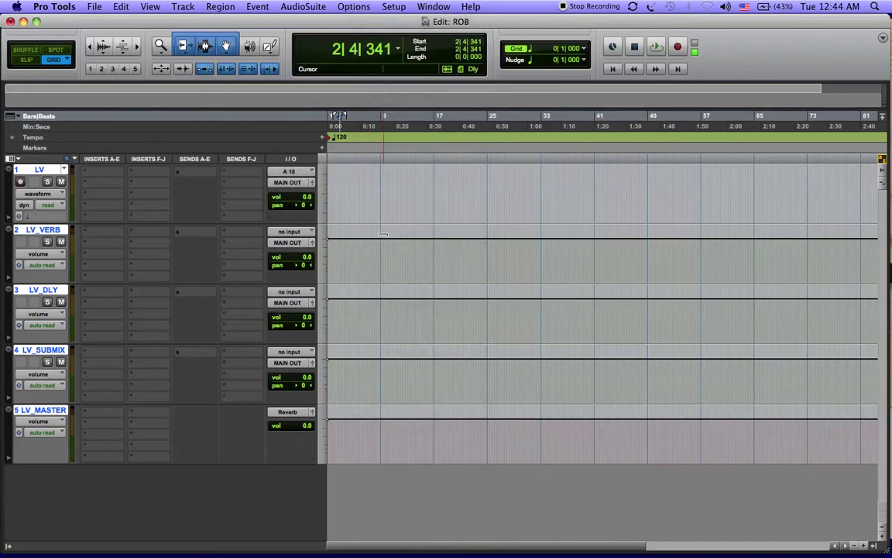
pyautogui.click(292, 172)
pyautogui.click(301, 143)
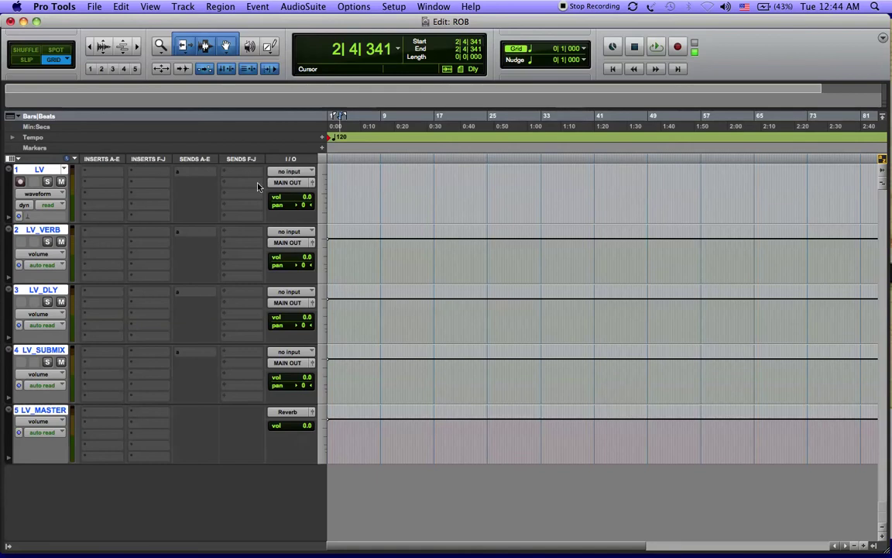
pyautogui.click(294, 175)
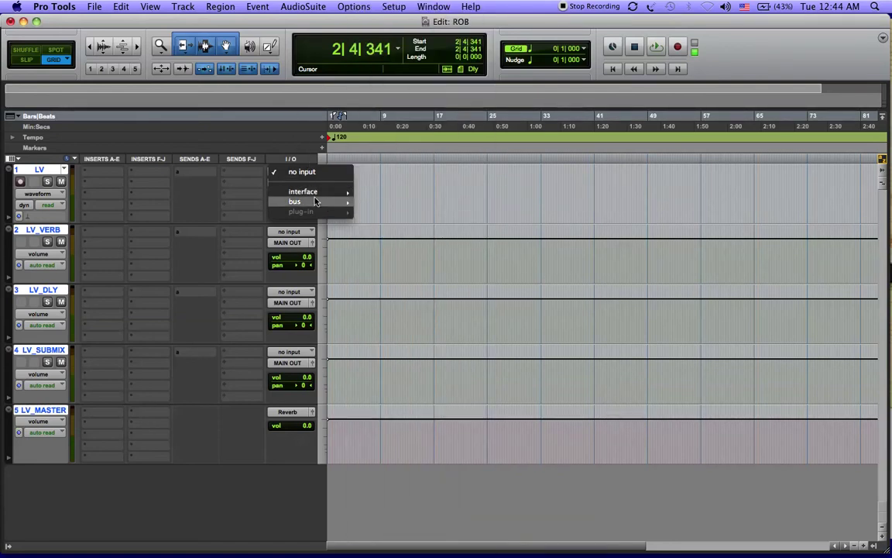
pyautogui.click(302, 172)
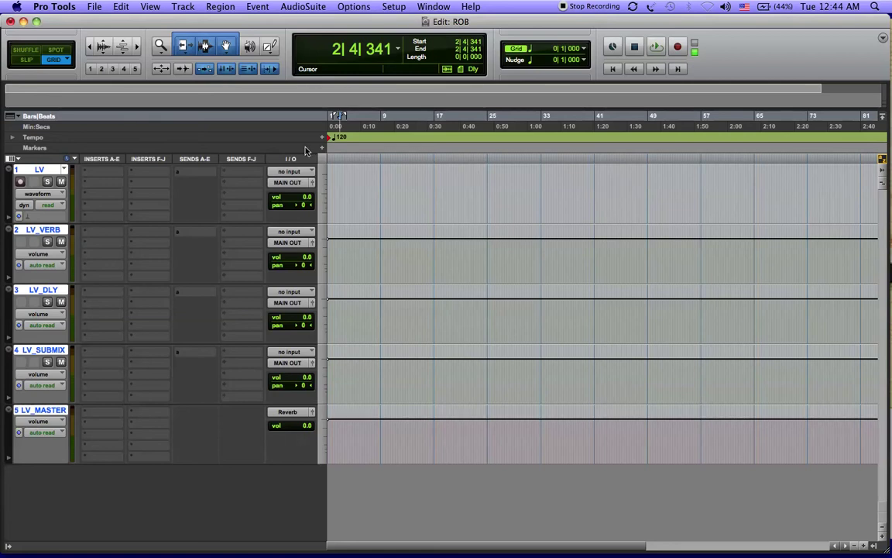
# Step: Route the LV track's output to mono bus A 10 and set LV_SUBMIX's input to mono bus A 13
pyautogui.click(297, 183)
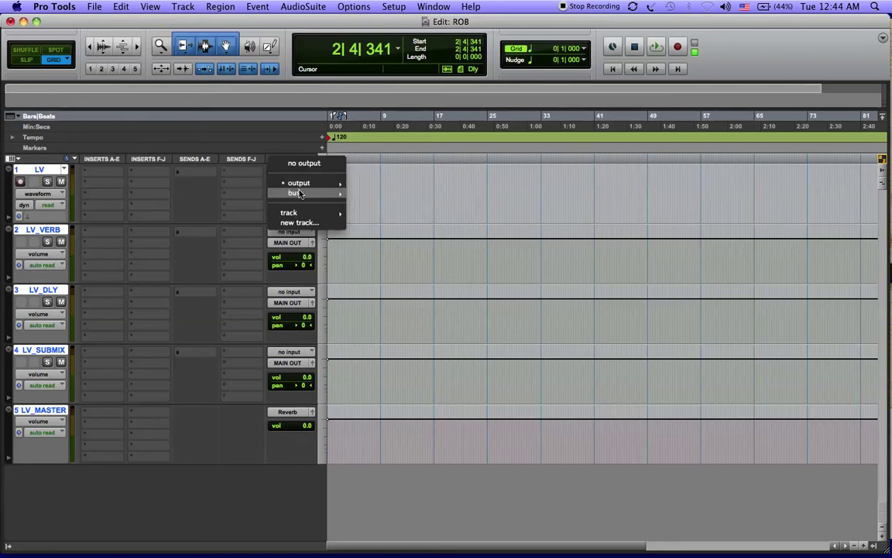
pyautogui.moveTo(301, 195)
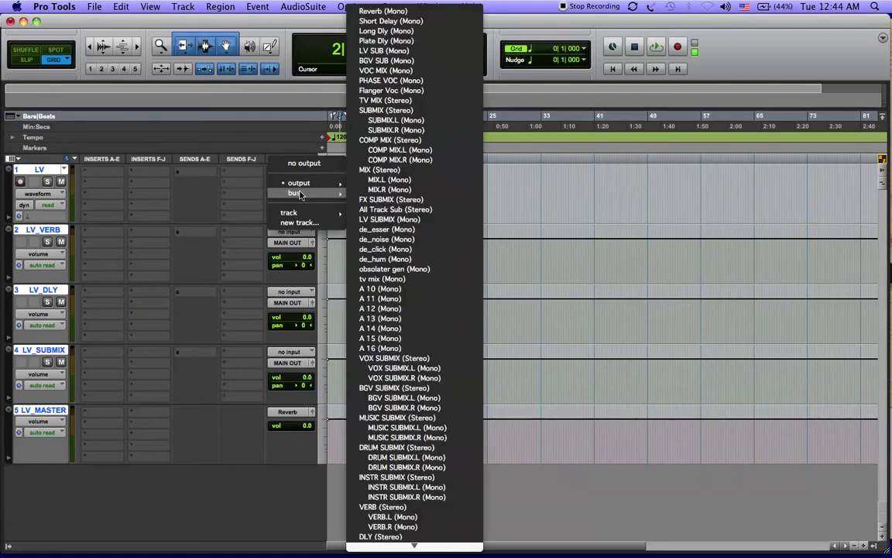
pyautogui.click(401, 291)
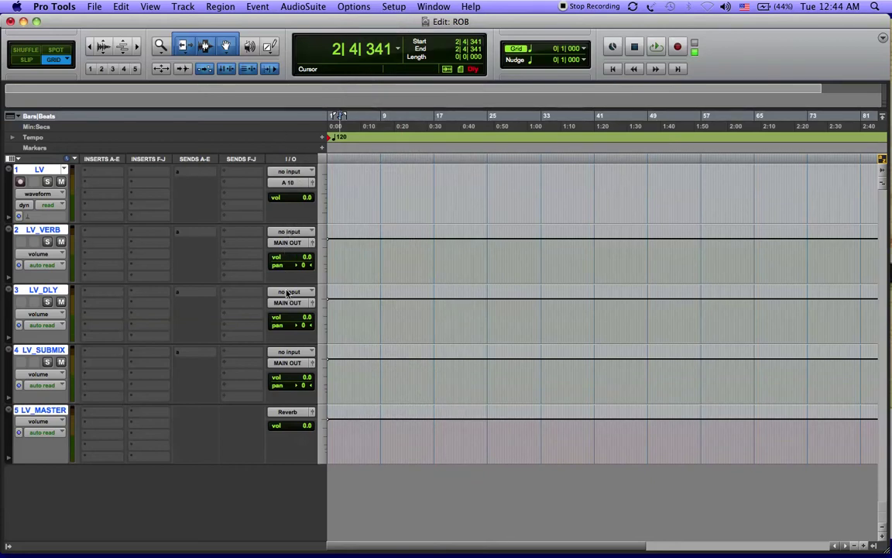
pyautogui.click(295, 354)
pyautogui.moveTo(300, 382)
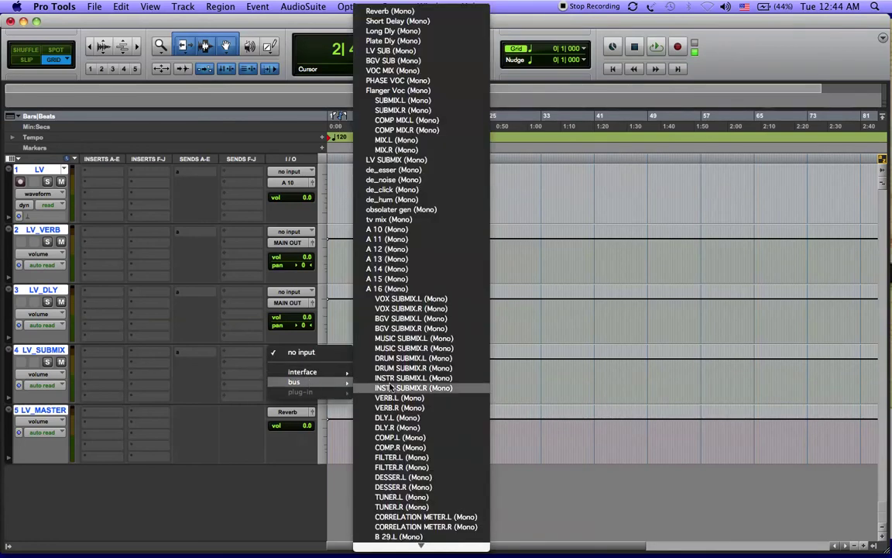
pyautogui.click(395, 260)
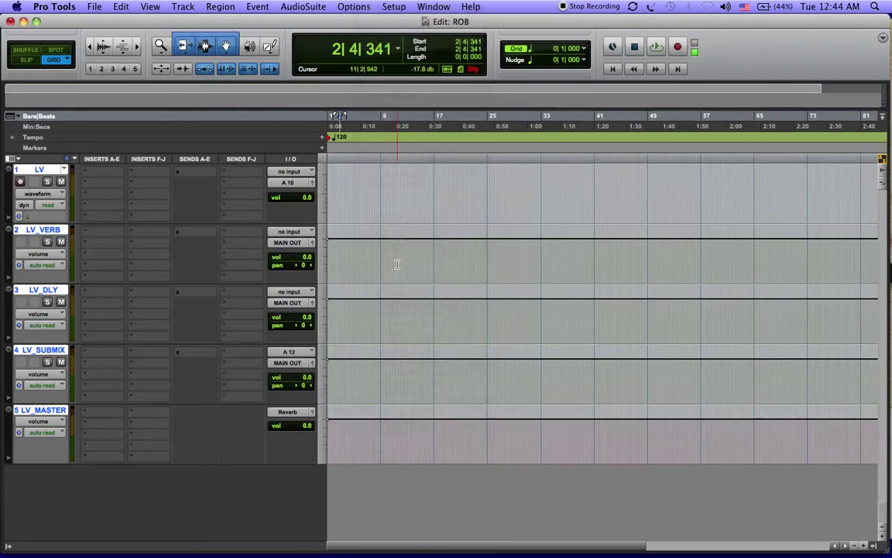
# Step: Set the LV_VERB input to mono bus A 11 and the LV_DLY input to mono bus A 12
pyautogui.click(289, 233)
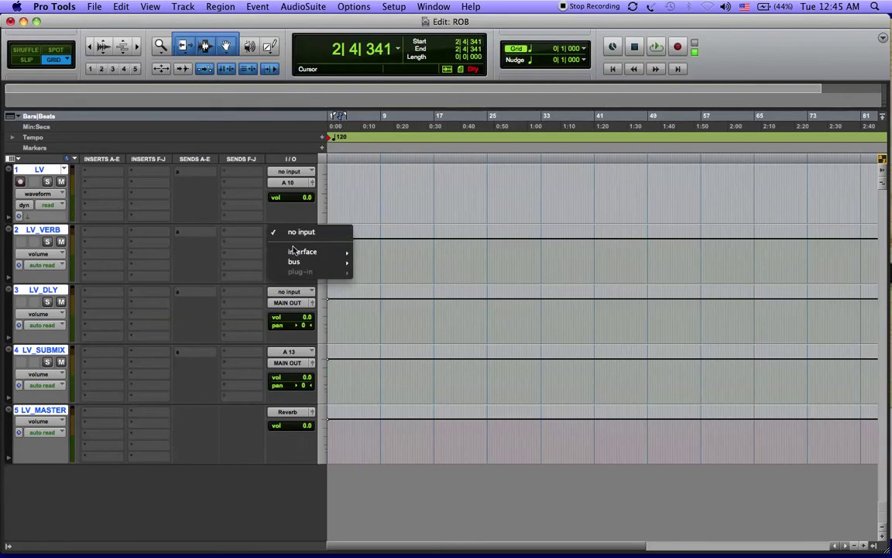
pyautogui.moveTo(294, 260)
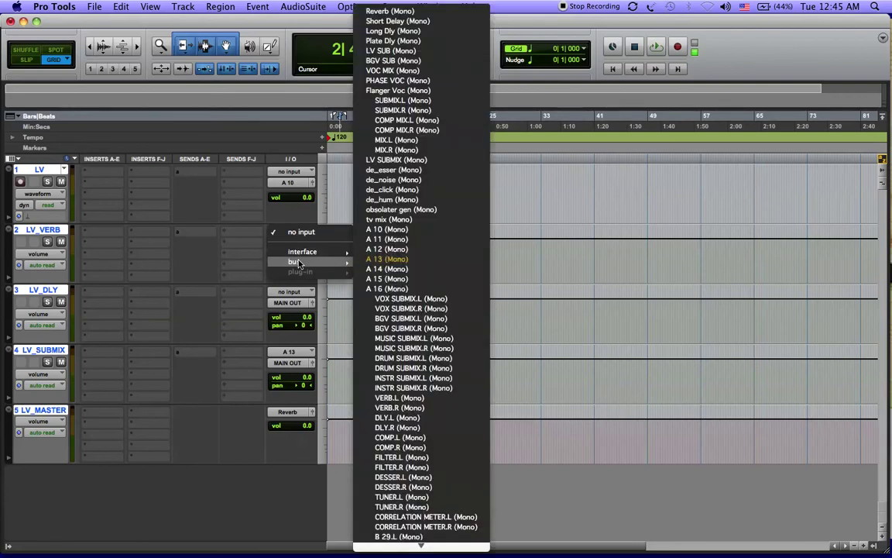
pyautogui.click(377, 241)
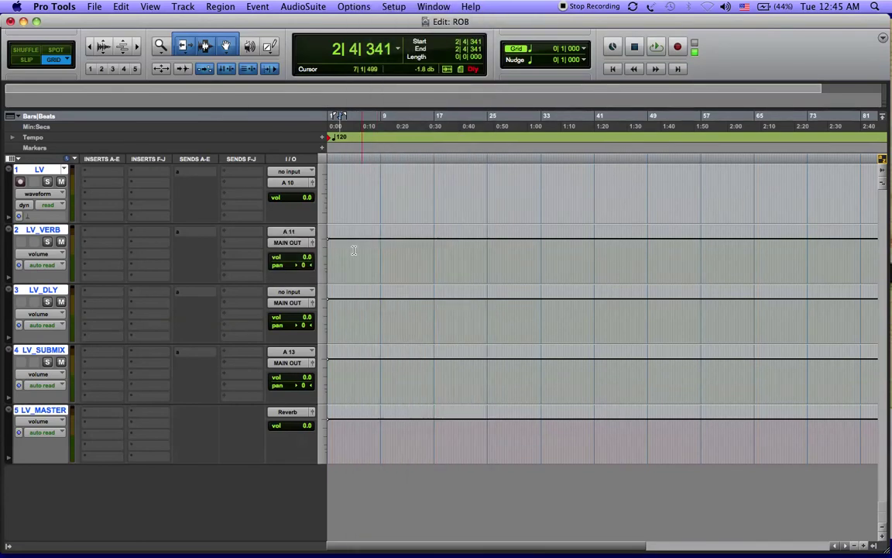
pyautogui.click(289, 295)
pyautogui.moveTo(298, 321)
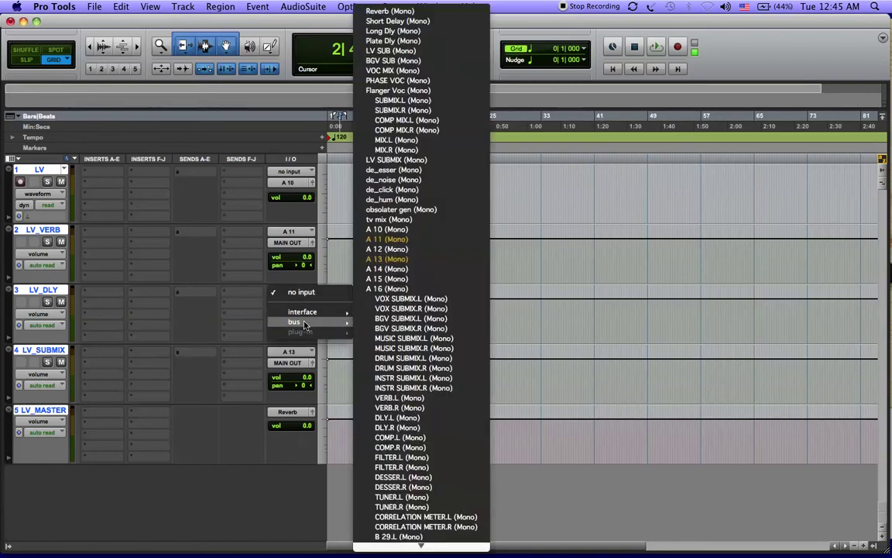
pyautogui.click(371, 248)
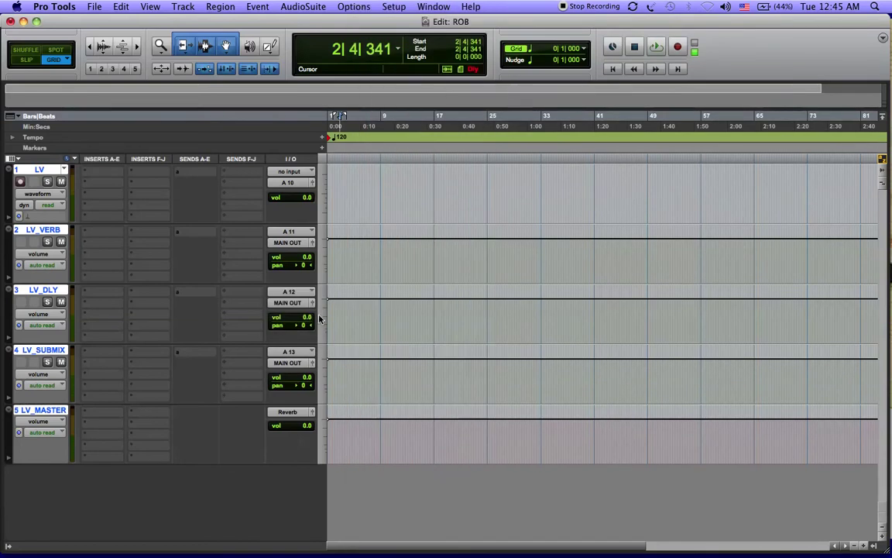
# Step: Assign the LV_MASTER fader to mono bus A 13
pyautogui.click(296, 415)
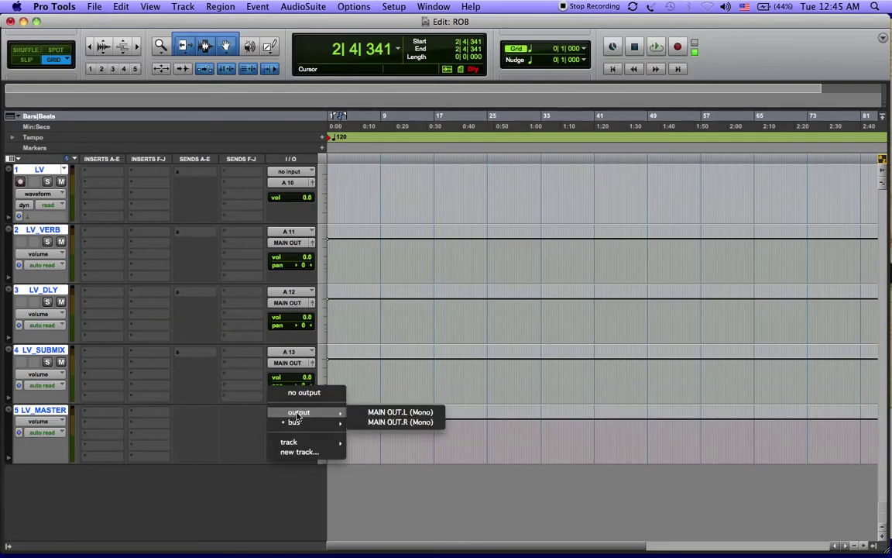
pyautogui.moveTo(314, 425)
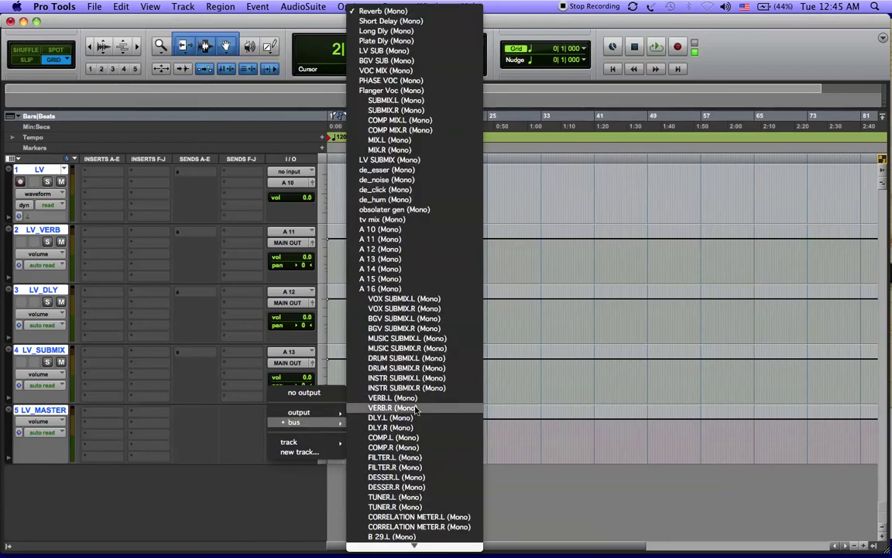
pyautogui.click(405, 260)
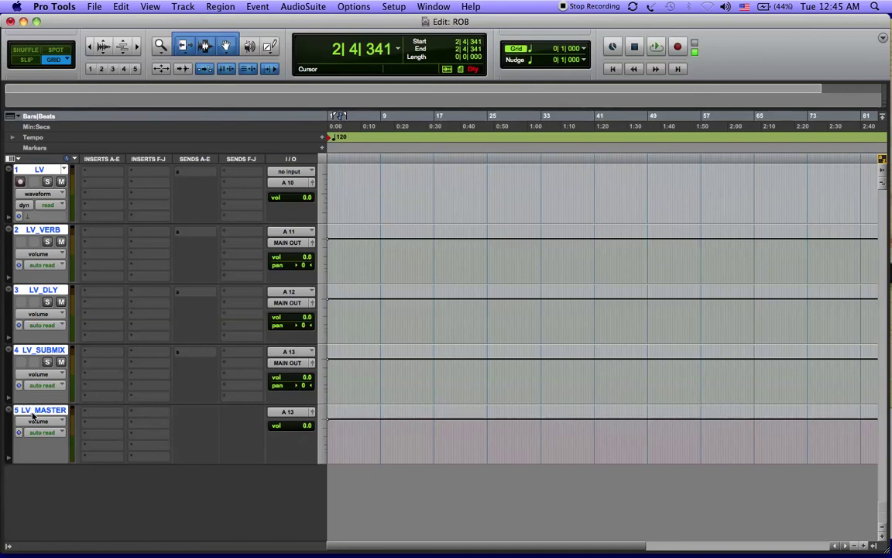
# Step: Create one VCA Master track below LV_MASTER
pyautogui.press('super+shift+n')
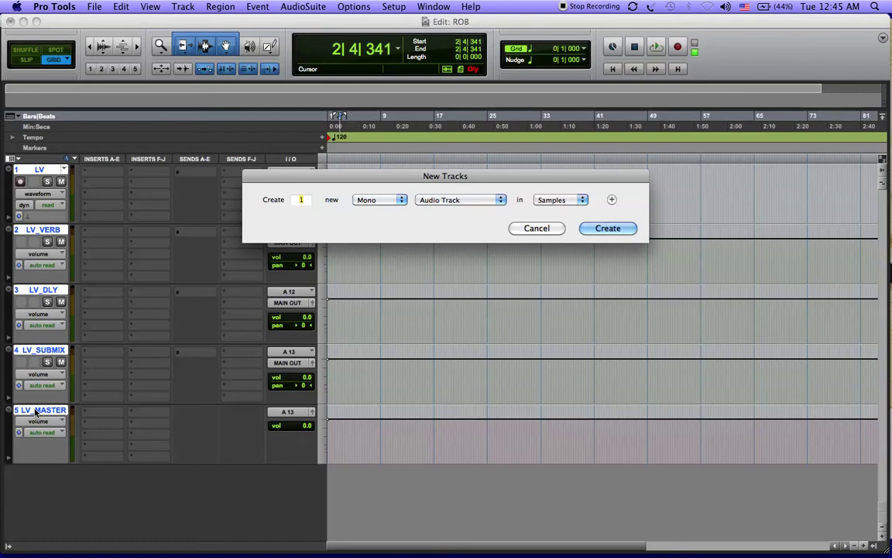
pyautogui.press('super+Down')
pyautogui.press('super+Down')
pyautogui.press('super+Down')
pyautogui.press('Return')
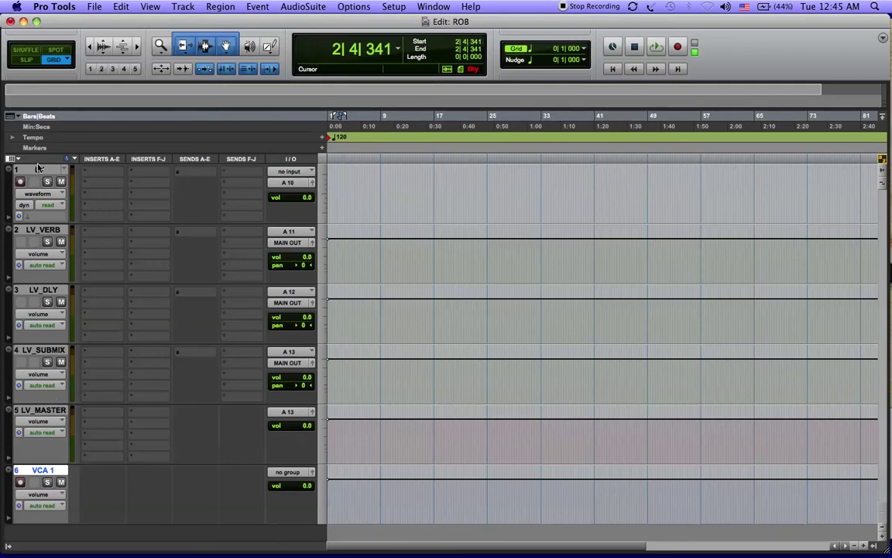
# Step: Create a Mix/Edit group named TEST LV with ID 3g from the LV, LV_VERB and LV_DLY tracks
pyautogui.click(39, 169)
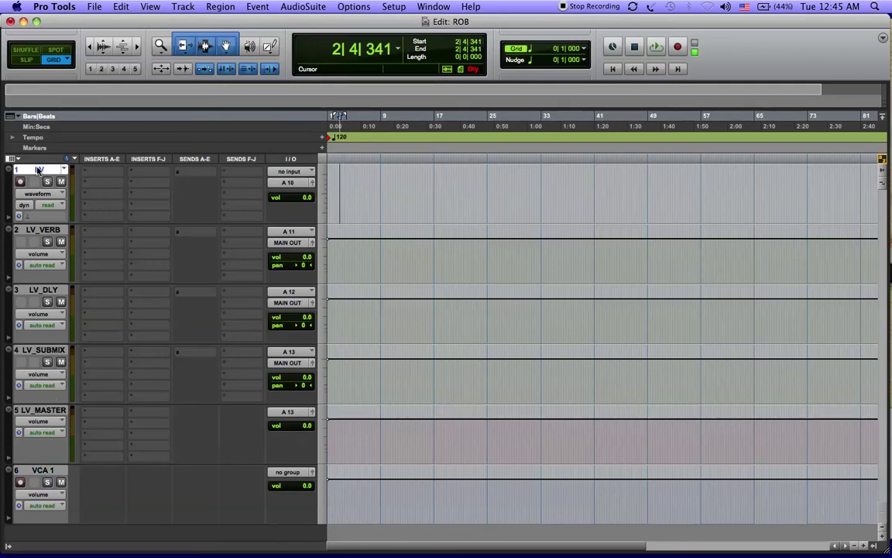
pyautogui.keyDown('shift'); pyautogui.click(41, 415); pyautogui.keyUp('shift')
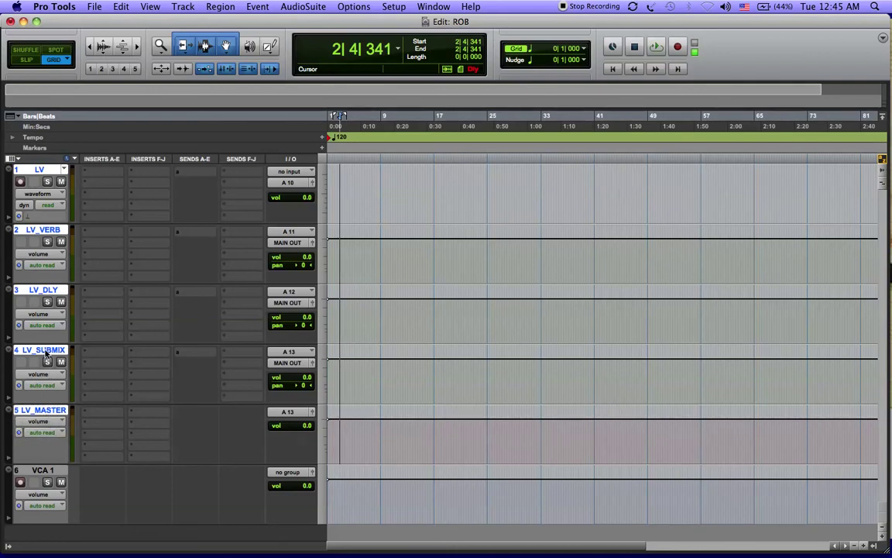
pyautogui.keyDown('super'); pyautogui.click(44, 412); pyautogui.keyUp('super')
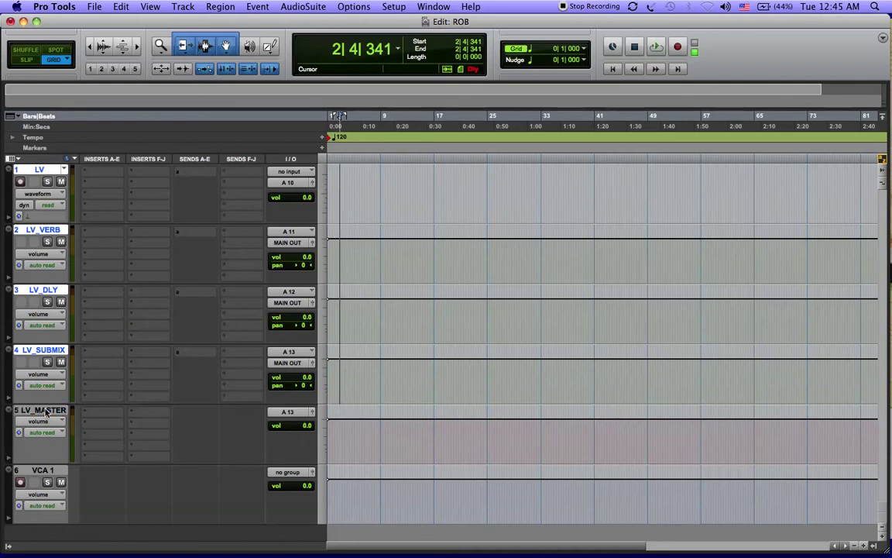
pyautogui.keyDown('super'); pyautogui.click(44, 351); pyautogui.keyUp('super')
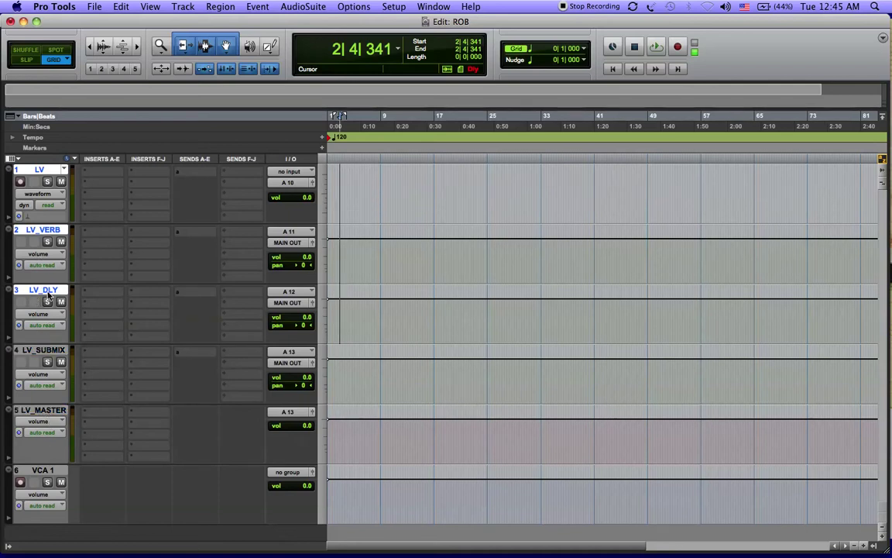
pyautogui.press('super+g')
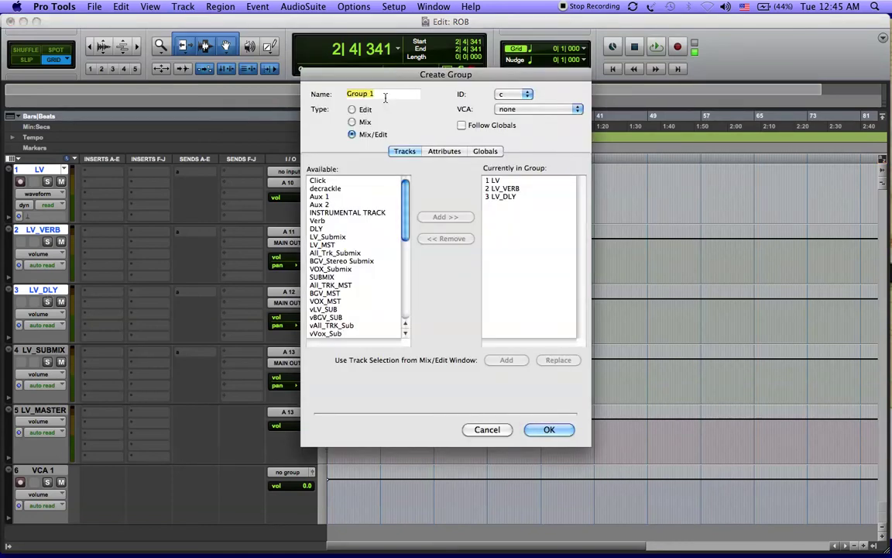
pyautogui.write('TEST LV')
pyautogui.click(514, 93)
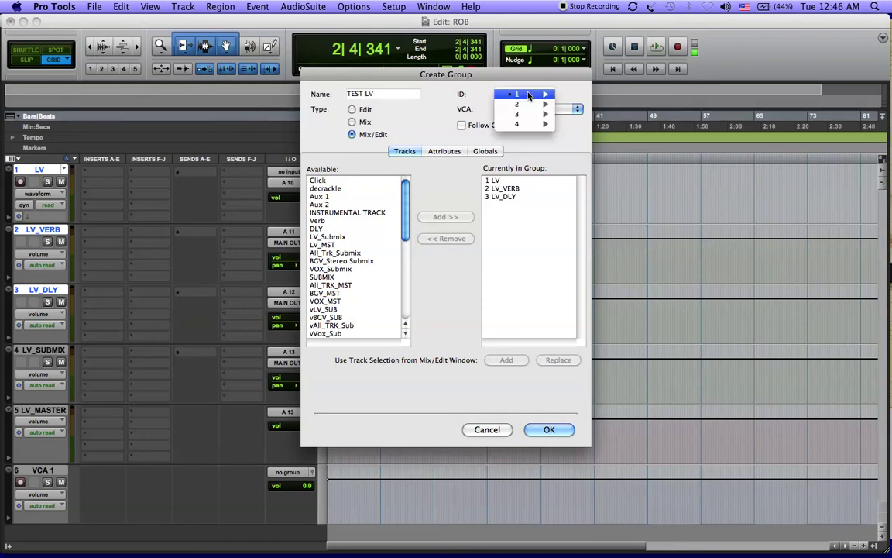
pyautogui.moveTo(524, 118)
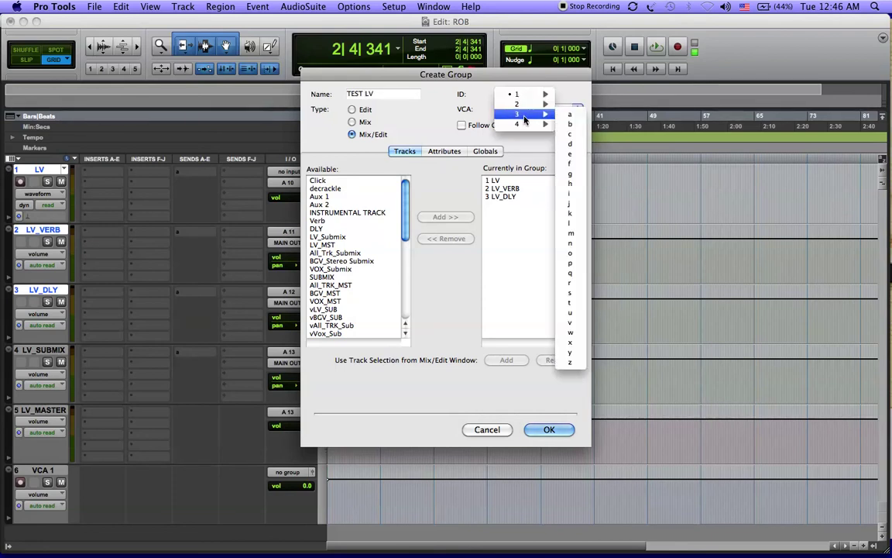
pyautogui.click(571, 173)
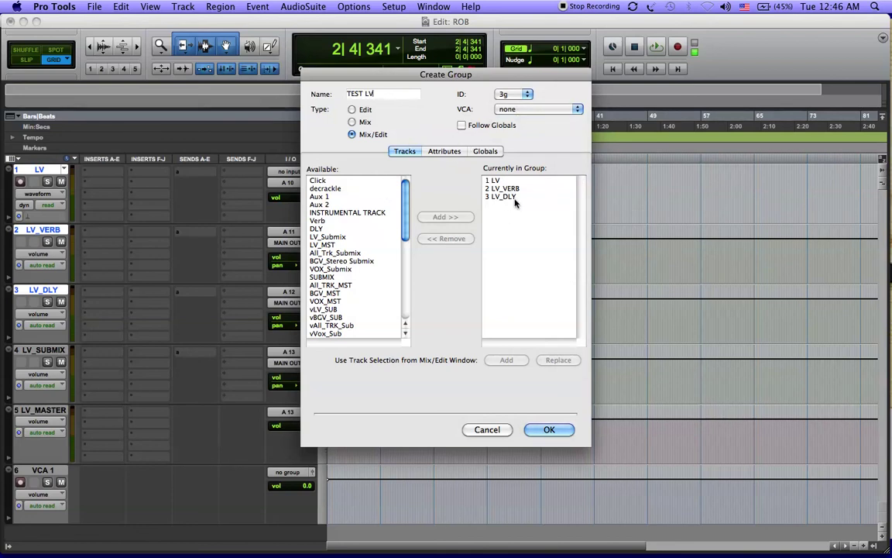
pyautogui.click(539, 429)
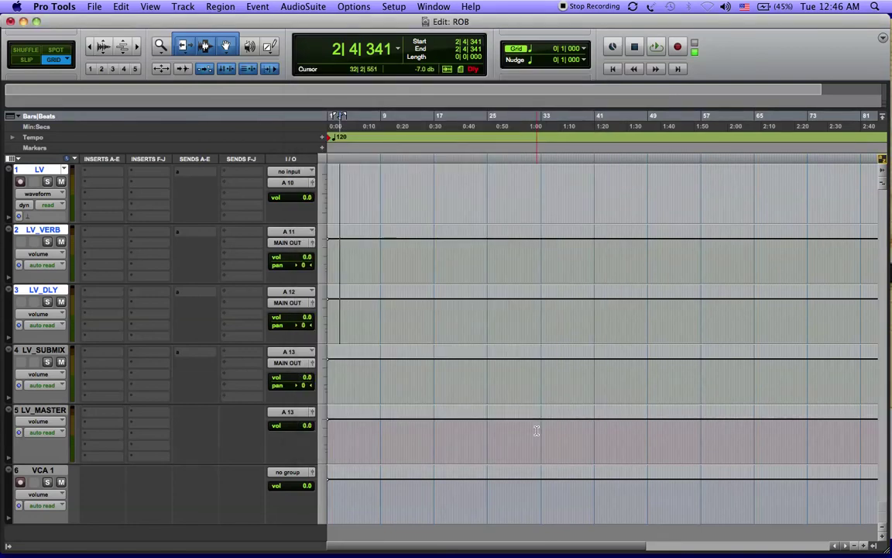
# Step: Solo-safe the LV_SUBMIX track and assign the VCA track to the TEST LV group
pyautogui.click(43, 350)
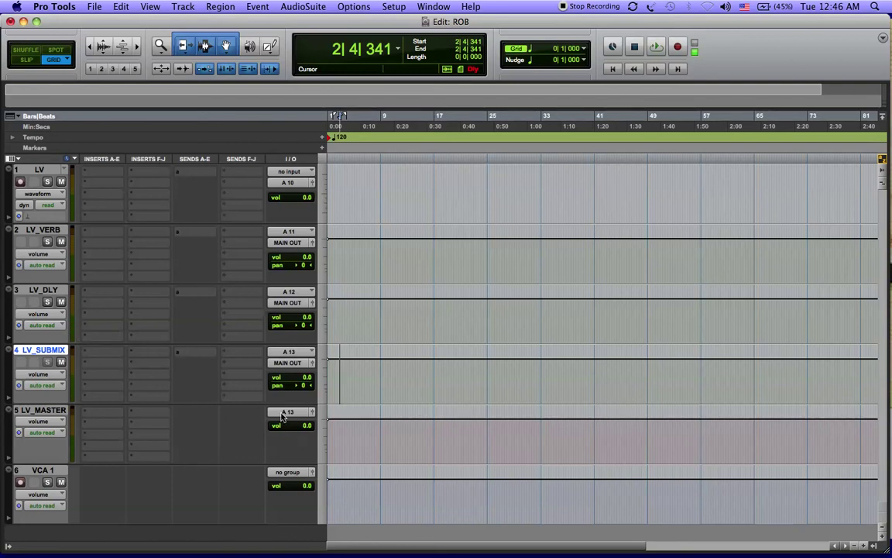
pyautogui.click(288, 472)
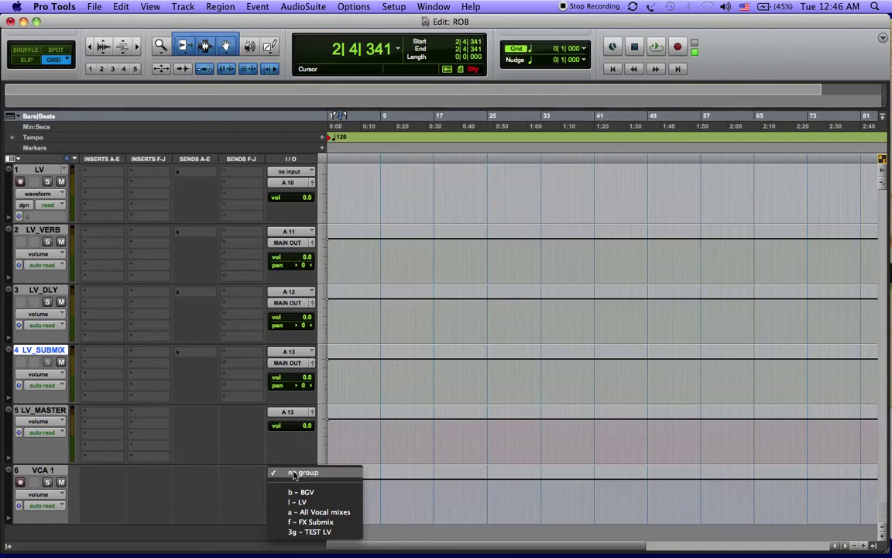
pyautogui.click(320, 532)
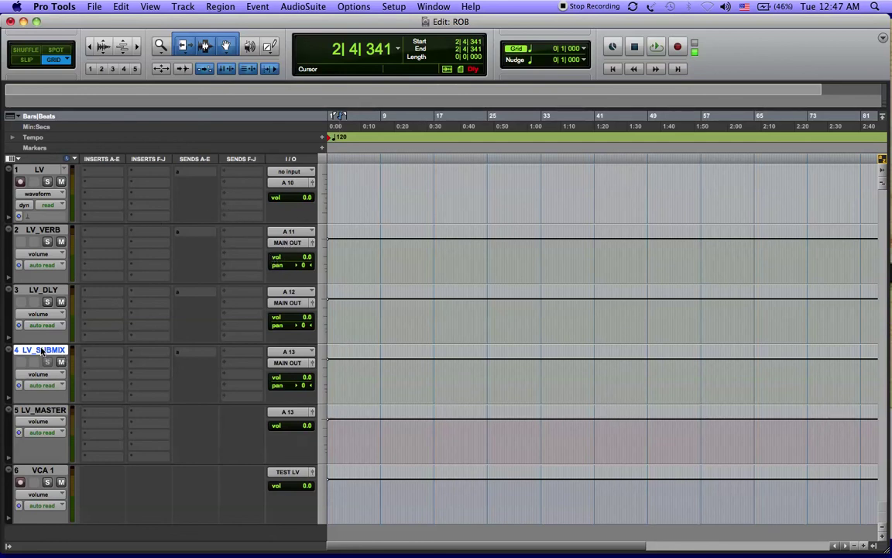
# Step: Add one mono Aux Input track directly below LV_DLY
pyautogui.press('p')
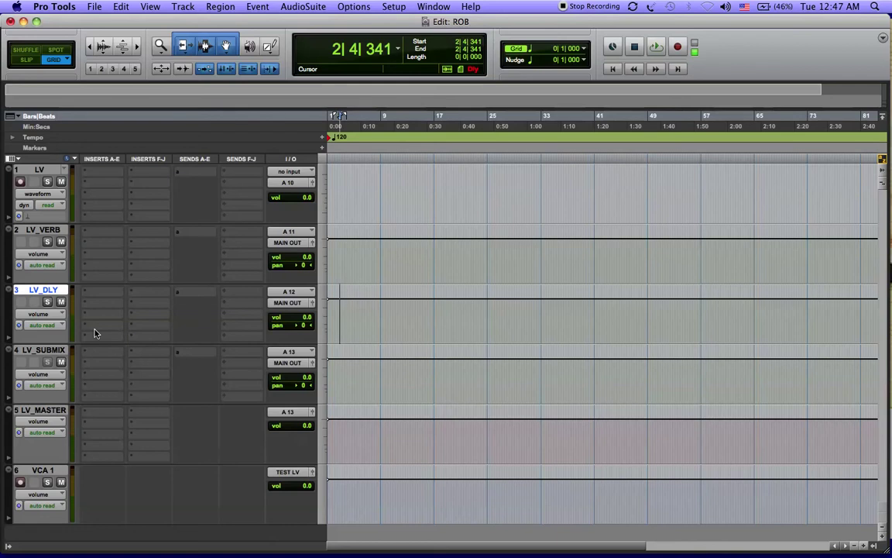
pyautogui.press('super+shift+n')
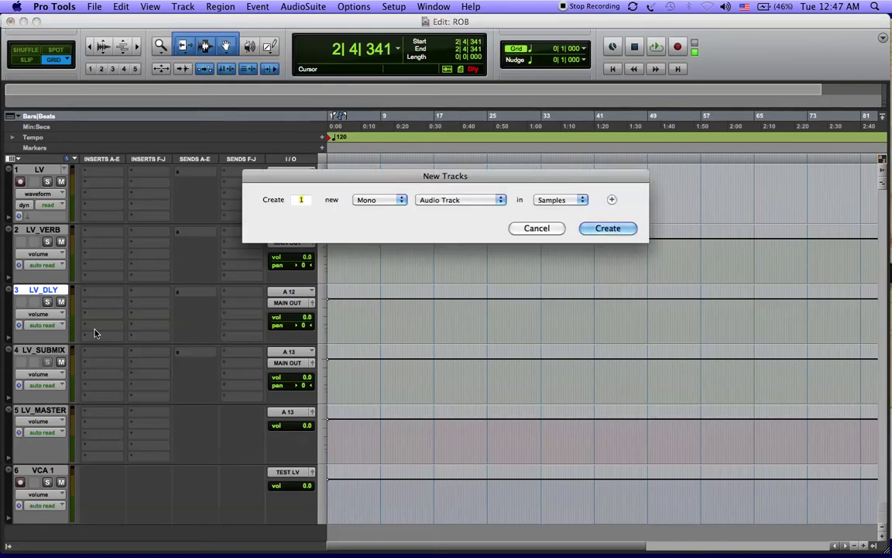
pyautogui.press('super+Down')
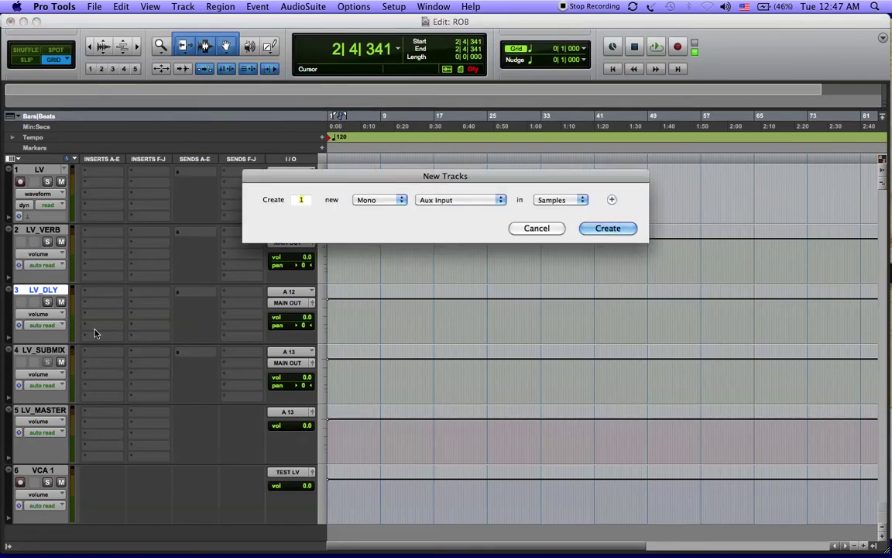
pyautogui.press('Return')
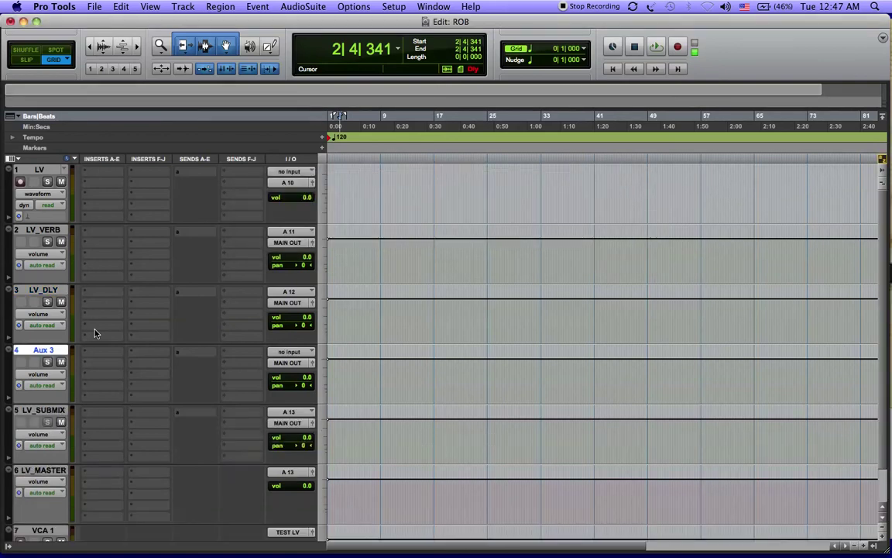
# Step: Rename the Aux 3 track to FX_SUB and set its input to bus A 14 (Mono)
pyautogui.doubleClick(39, 350)
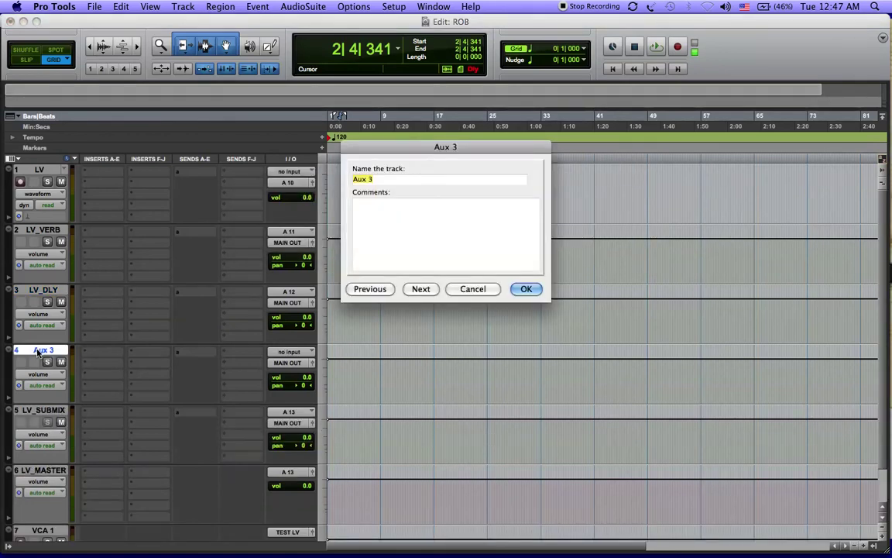
pyautogui.write('FX_SUB')
pyautogui.press('Return')
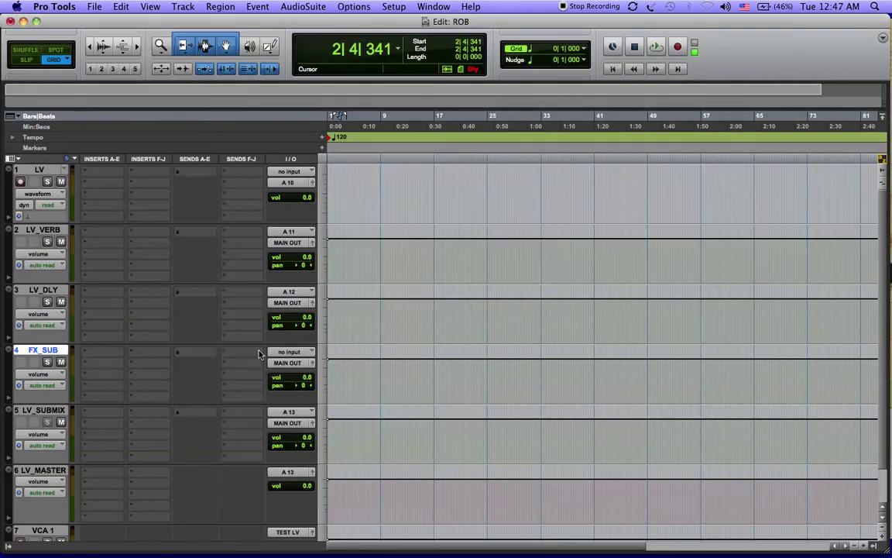
pyautogui.click(283, 354)
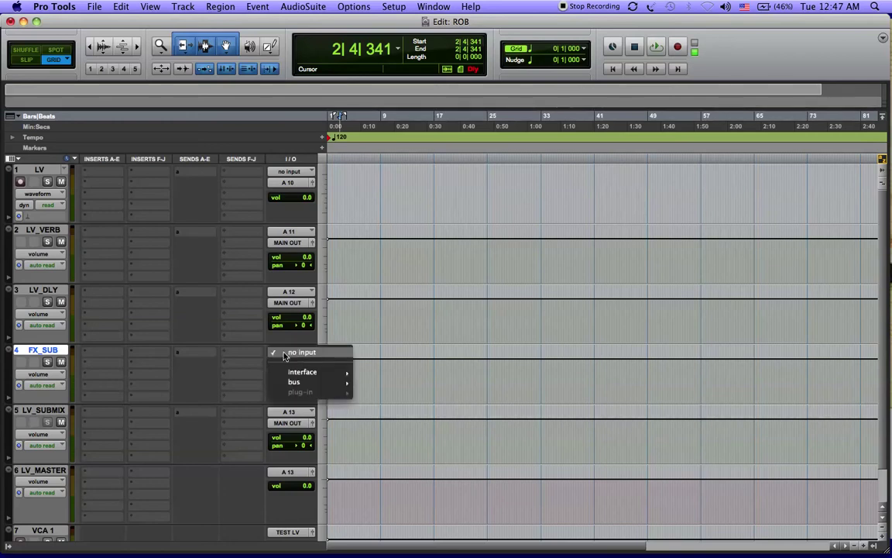
pyautogui.moveTo(302, 383)
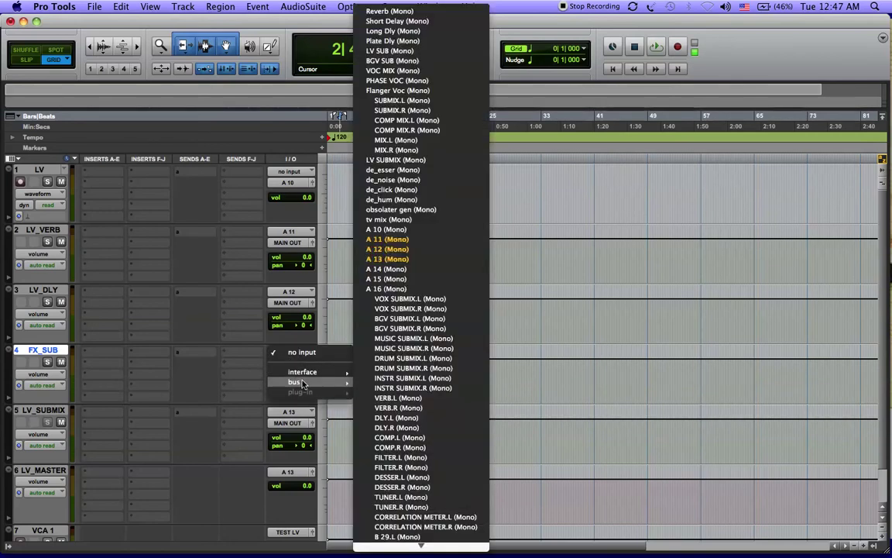
pyautogui.click(397, 269)
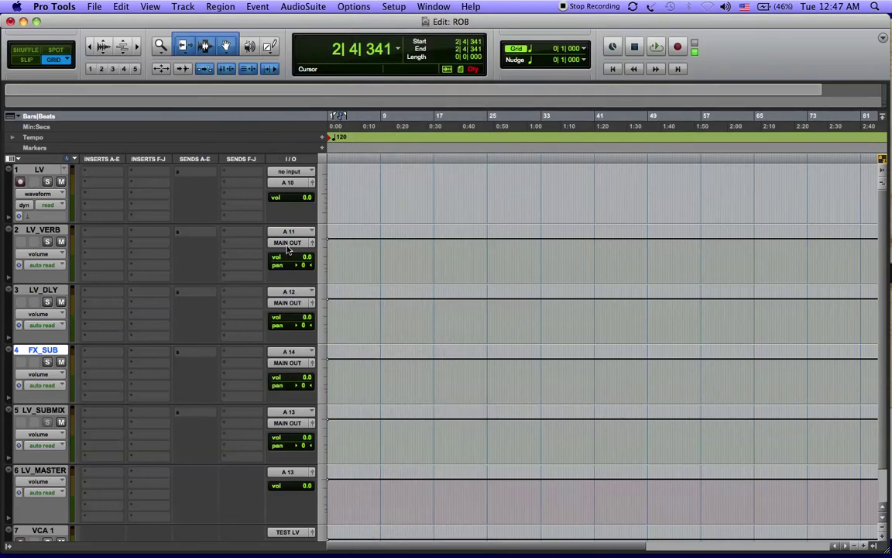
# Step: Route the outputs of the LV_DLY and LV_VERB tracks to bus A 14 (Mono)
pyautogui.click(288, 302)
pyautogui.moveTo(293, 313)
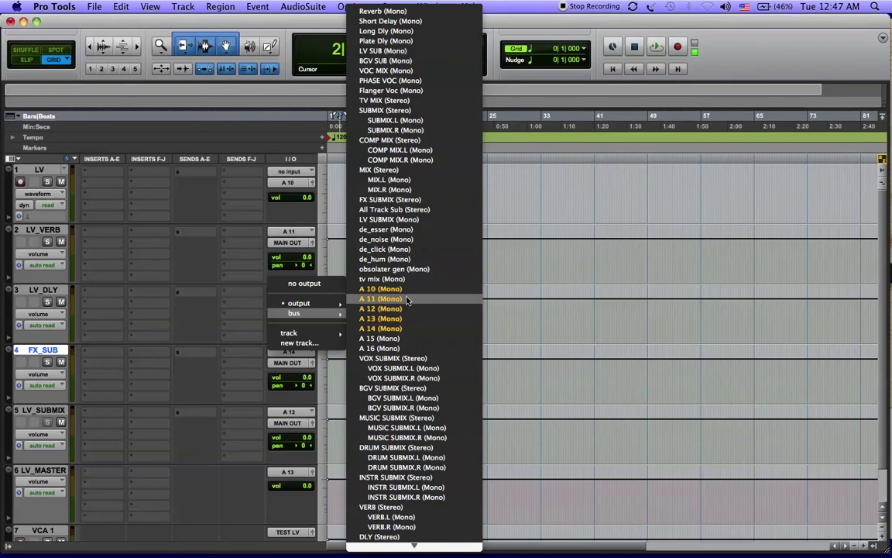
pyautogui.click(407, 329)
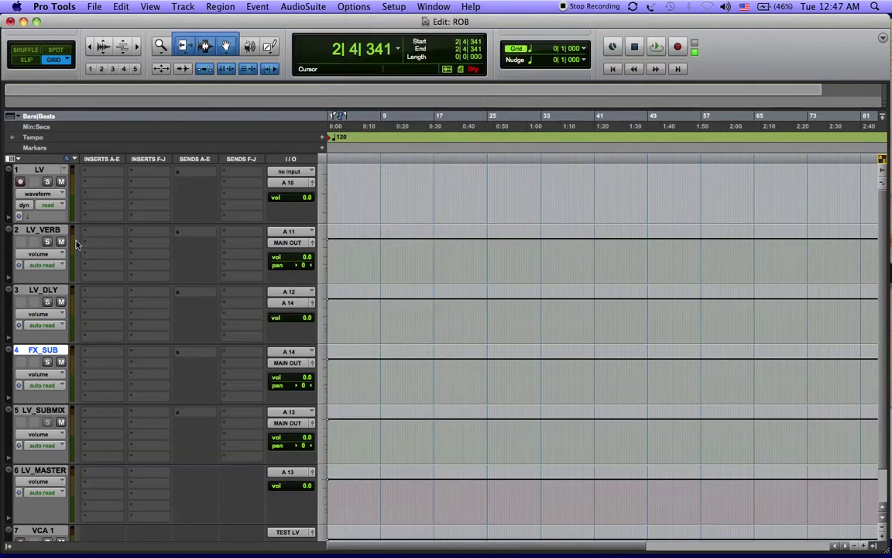
pyautogui.click(296, 246)
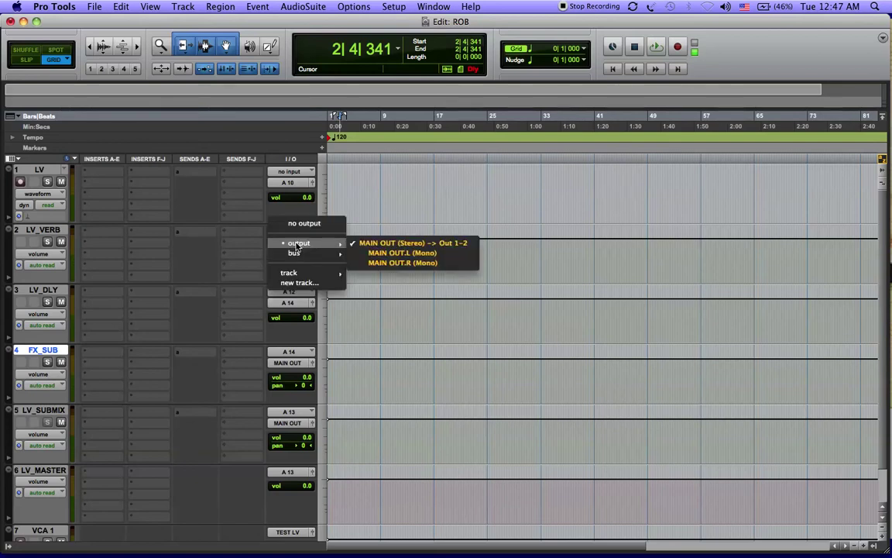
pyautogui.moveTo(293, 253)
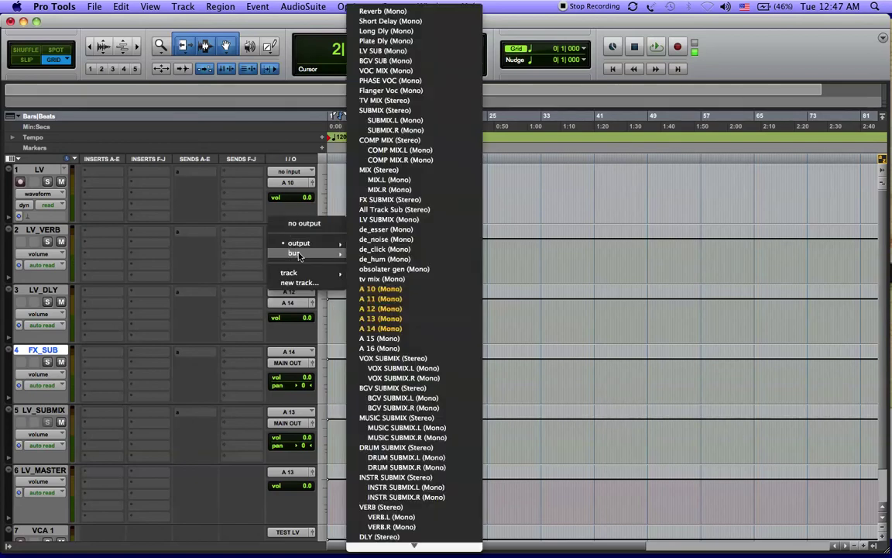
pyautogui.click(399, 331)
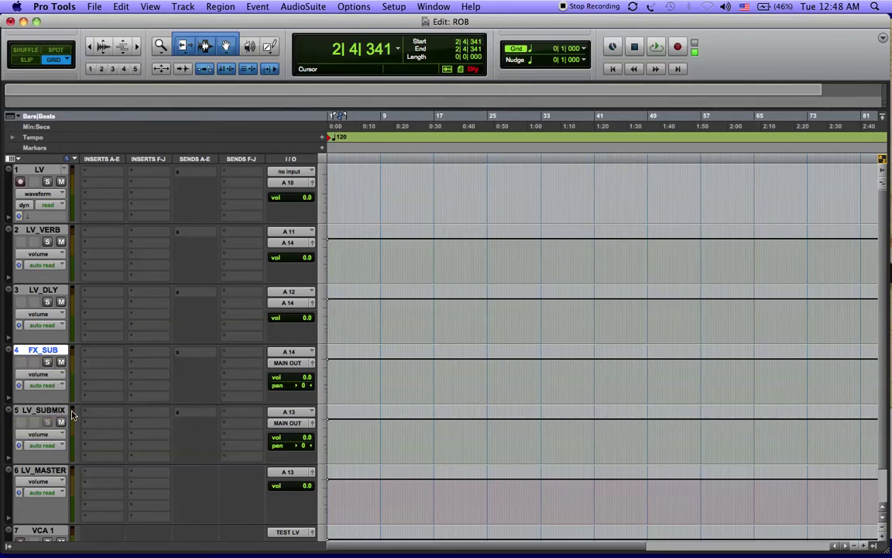
# Step: Create one new mono aux input track directly below LV_SUBMIX
pyautogui.click(38, 412)
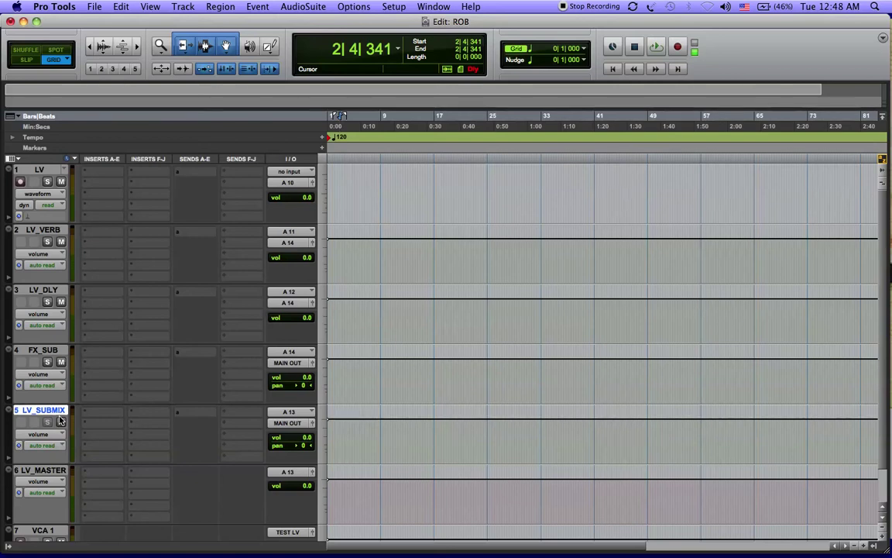
pyautogui.press('super+shift+n')
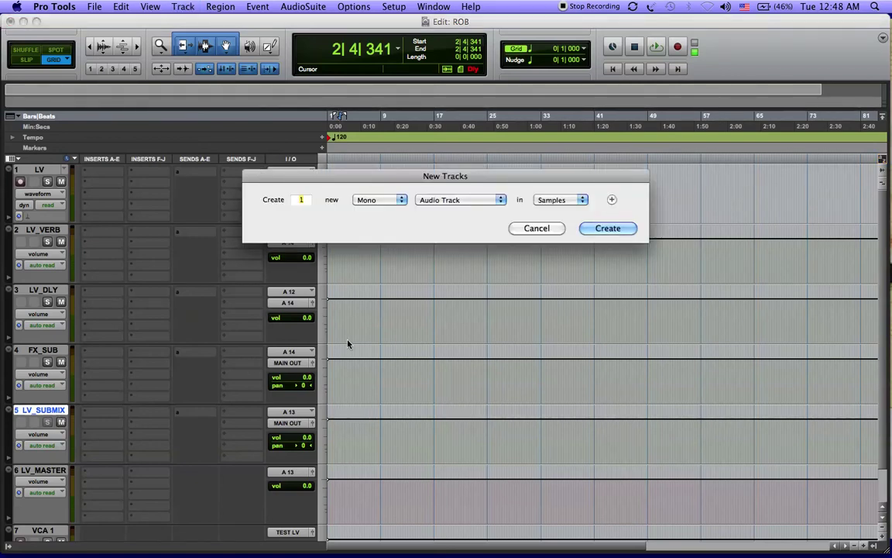
pyautogui.press('super+Down')
pyautogui.press('Return')
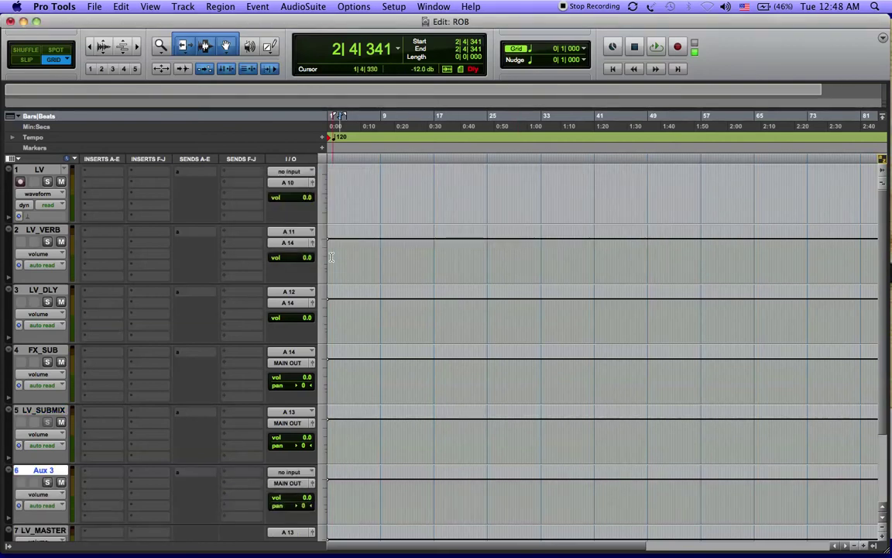
pyautogui.scroll(-5, 268, 335)
pyautogui.scroll(5, 267, 334)
pyautogui.hscroll(2, 268, 334)
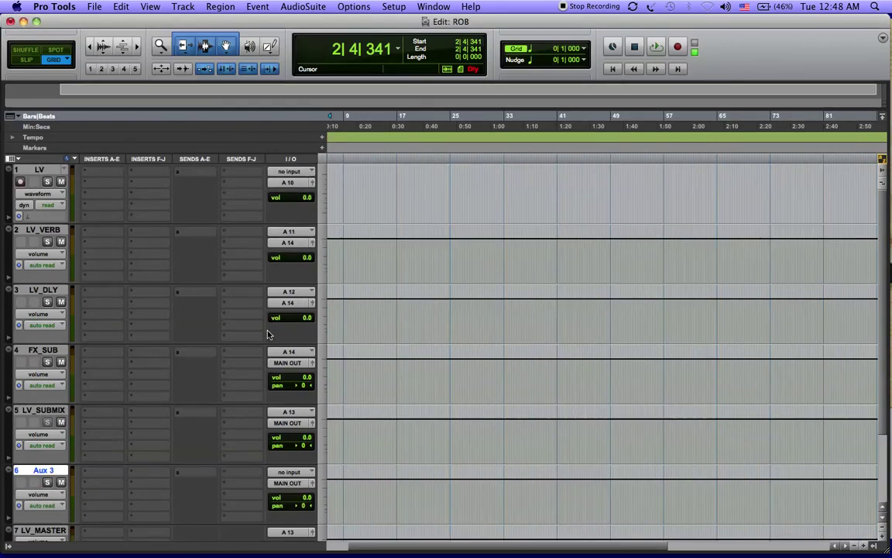
# Step: Rename the new aux track below LV_SUBMIX to MIX 2
pyautogui.doubleClick(40, 470)
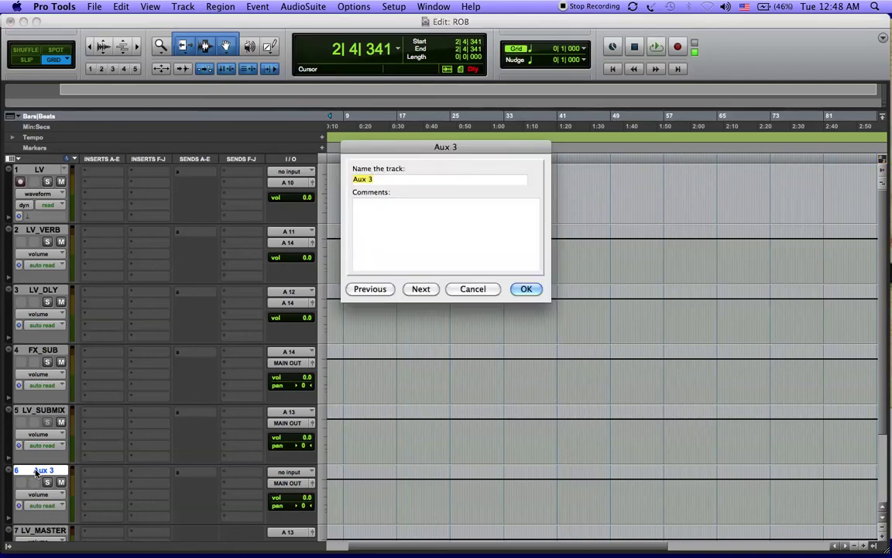
pyautogui.write('MIX 2')
pyautogui.press('Return')
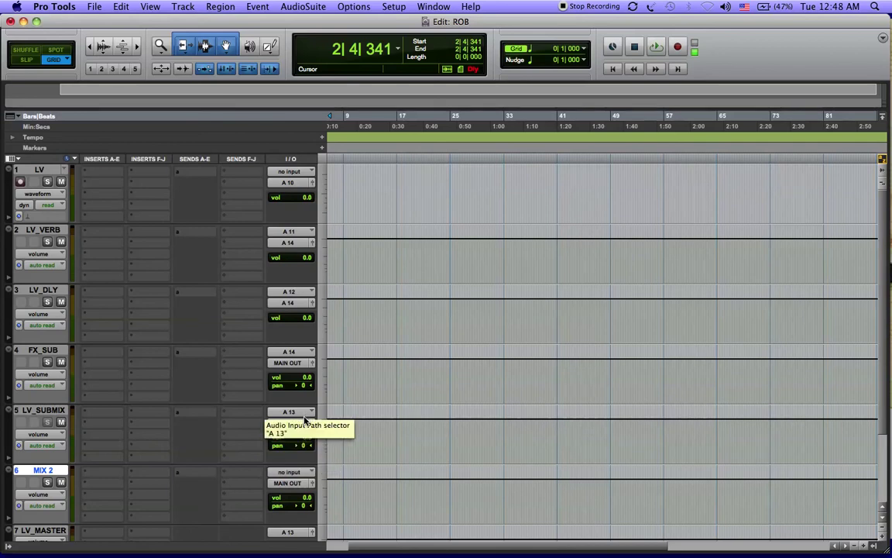
pyautogui.scroll(-3, 305, 422)
pyautogui.scroll(3, 304, 422)
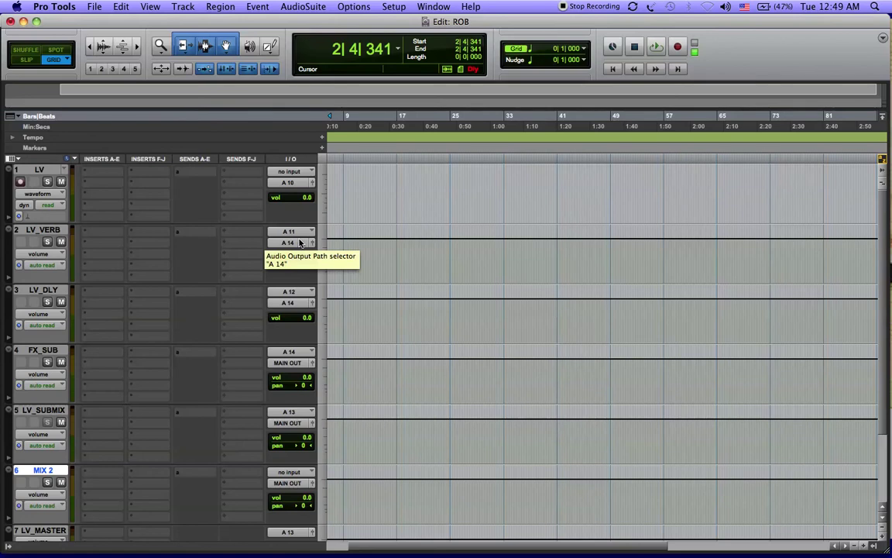
# Step: Insert the D-Verb reverb in the first insert slot of LV_VERB and set its algorithm to Plate
pyautogui.click(106, 235)
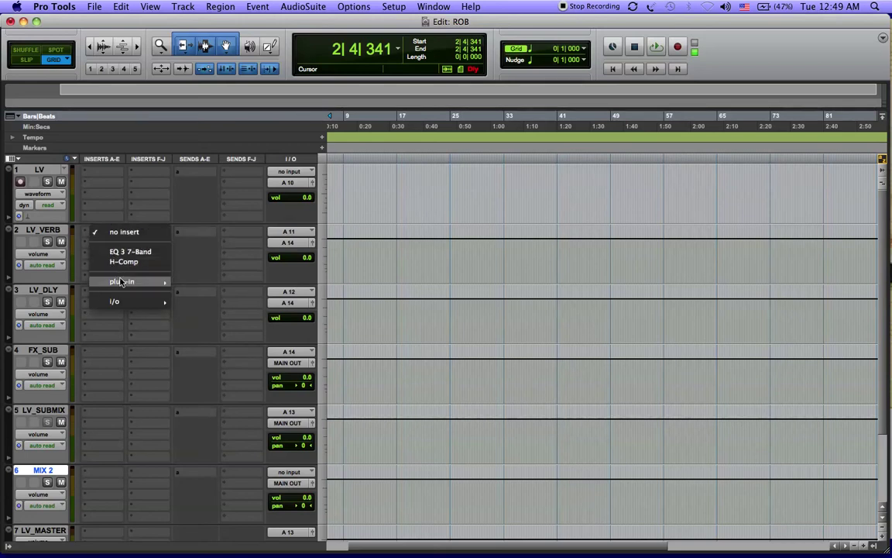
pyautogui.moveTo(128, 281)
pyautogui.moveTo(249, 340)
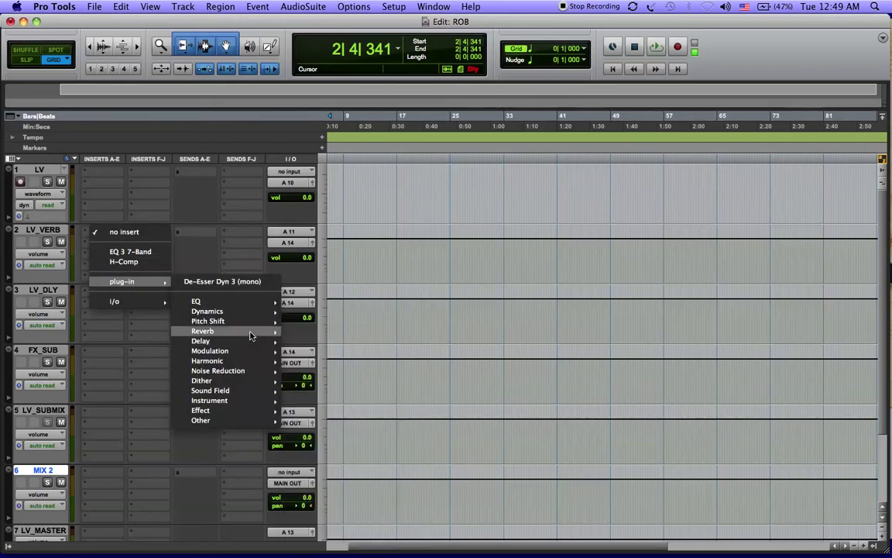
pyautogui.click(324, 361)
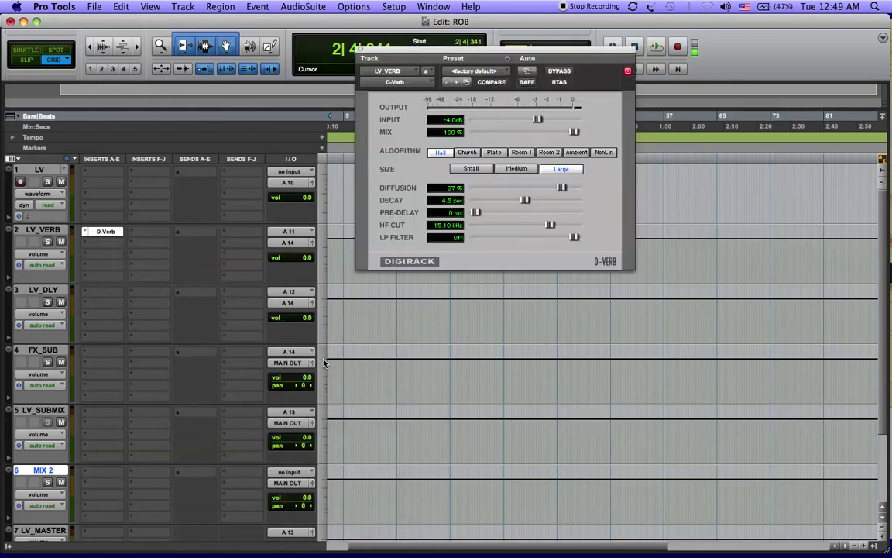
pyautogui.click(494, 153)
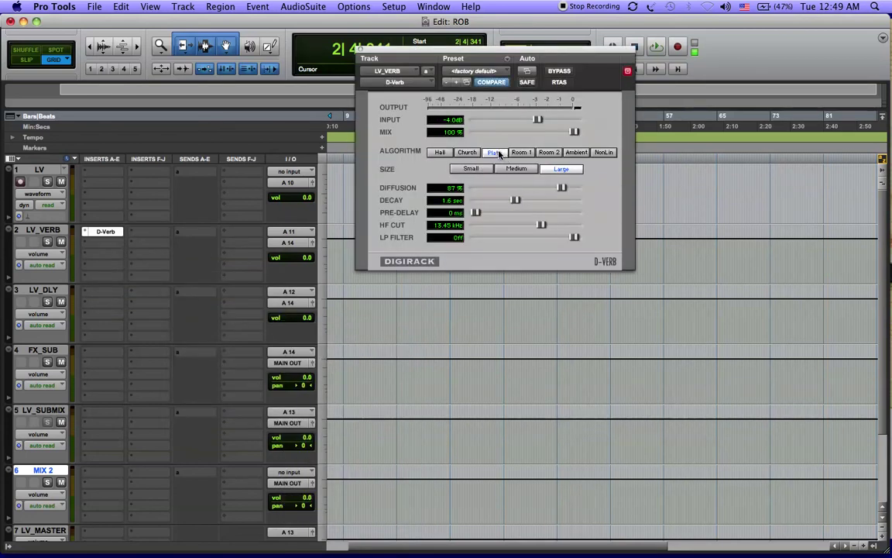
pyautogui.click(360, 49)
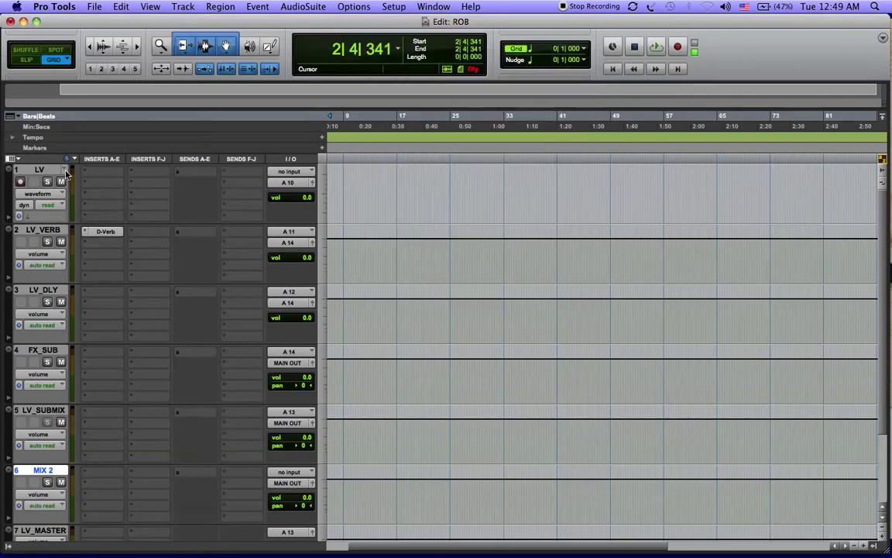
# Step: Insert the Slap Delay II (mono) plug-in in the first insert slot of LV_DLY, keeping its factory default settings
pyautogui.click(98, 294)
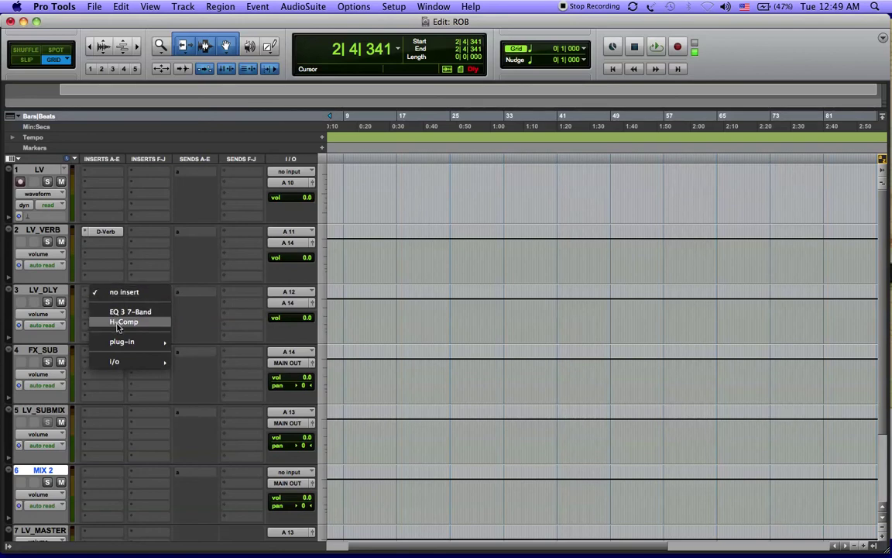
pyautogui.moveTo(123, 342)
pyautogui.moveTo(246, 401)
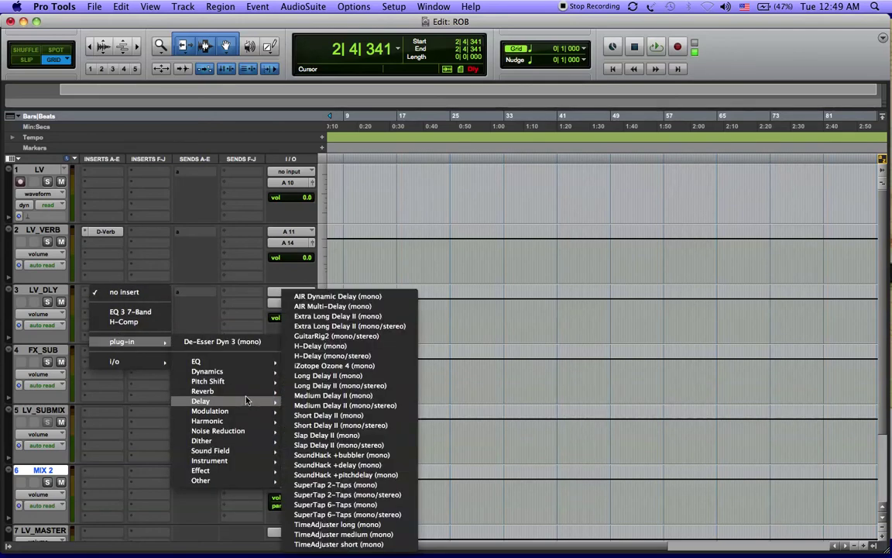
pyautogui.click(346, 437)
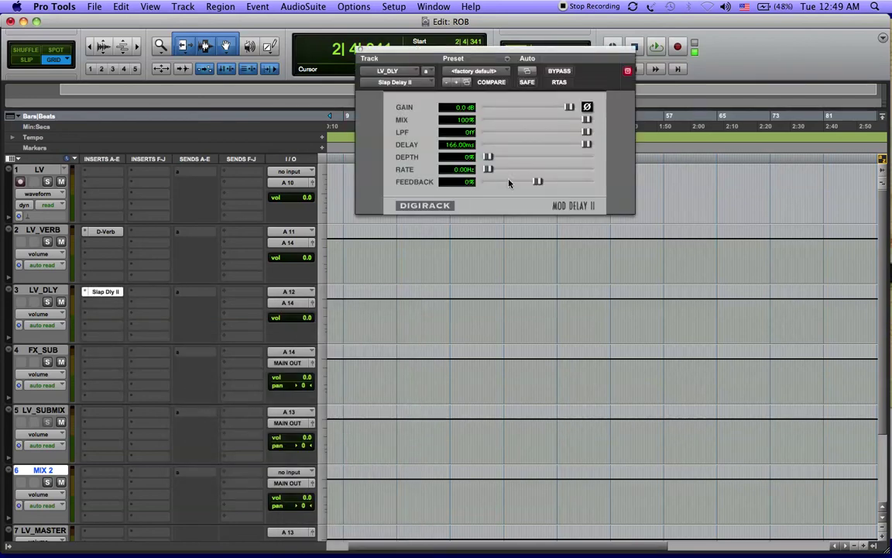
pyautogui.click(360, 50)
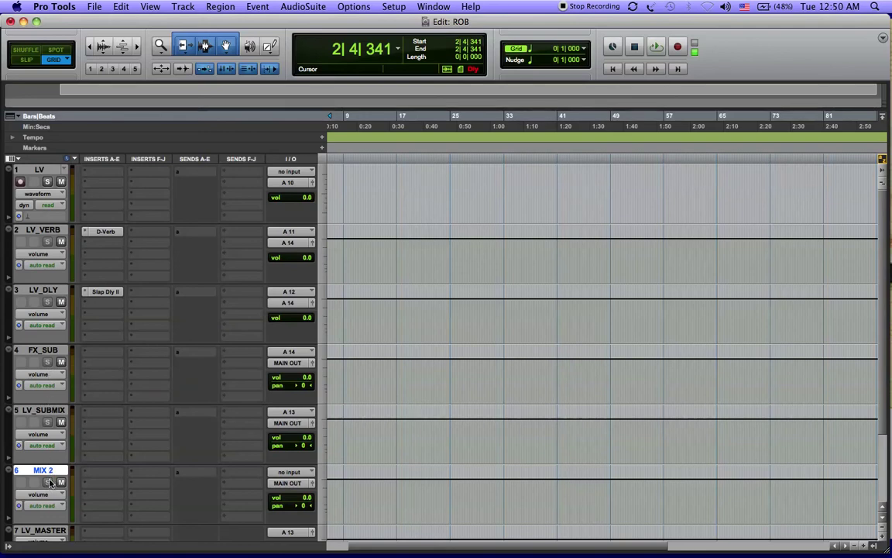
# Step: Set the MIX 2 input to bus A 15 (Mono) and route the LV_SUBMIX output to the same bus
pyautogui.click(294, 473)
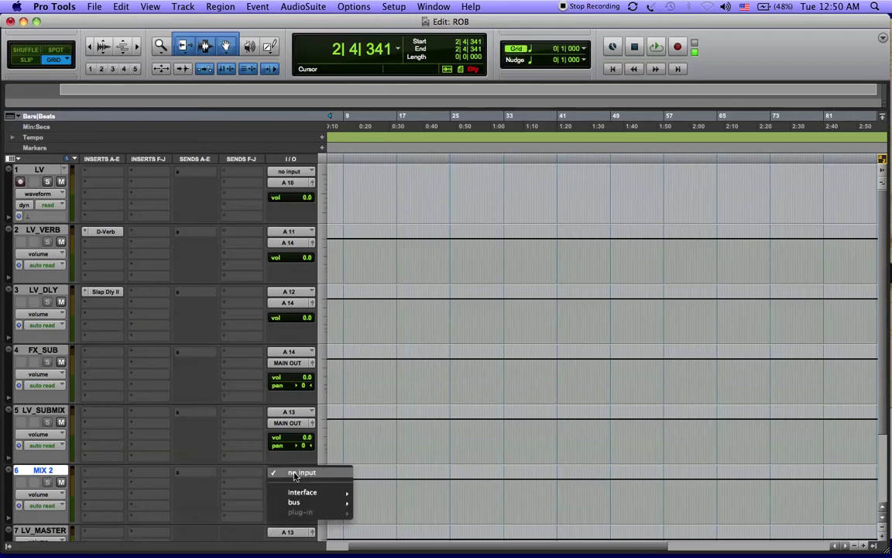
pyautogui.moveTo(295, 502)
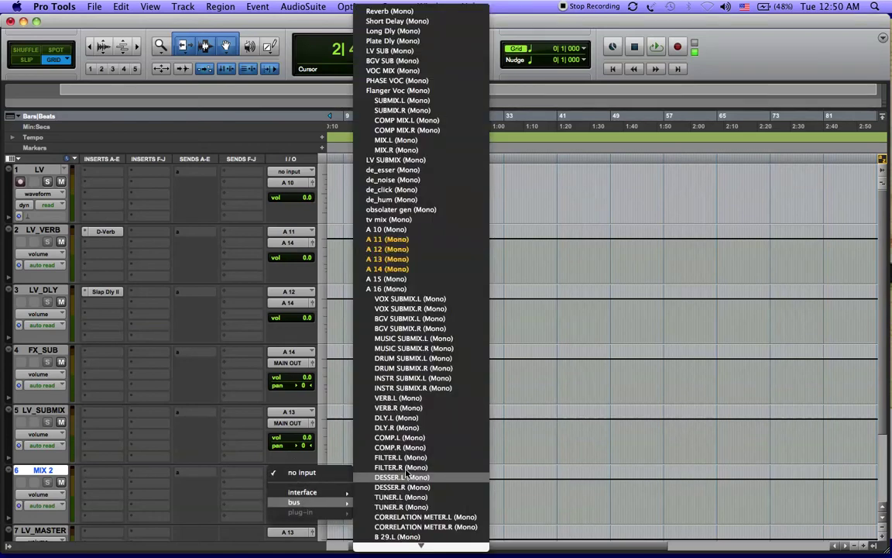
pyautogui.click(391, 278)
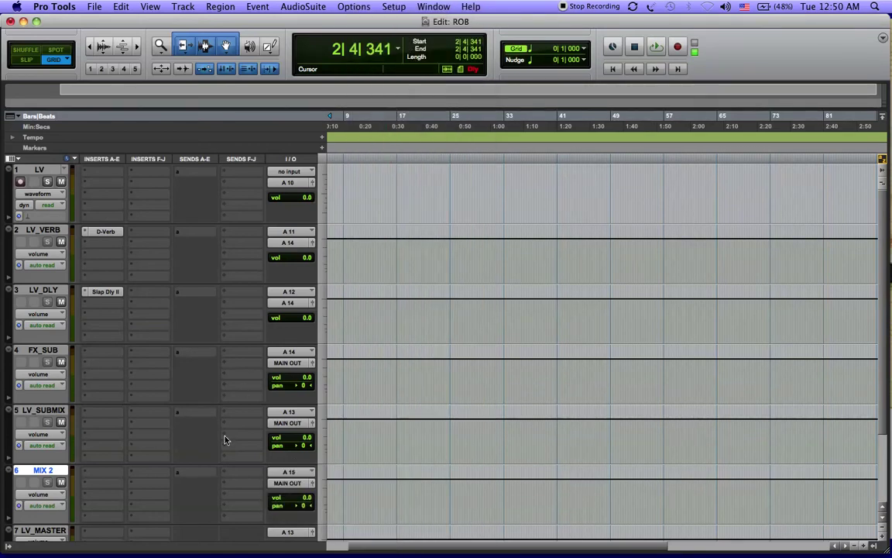
pyautogui.click(295, 424)
pyautogui.moveTo(296, 434)
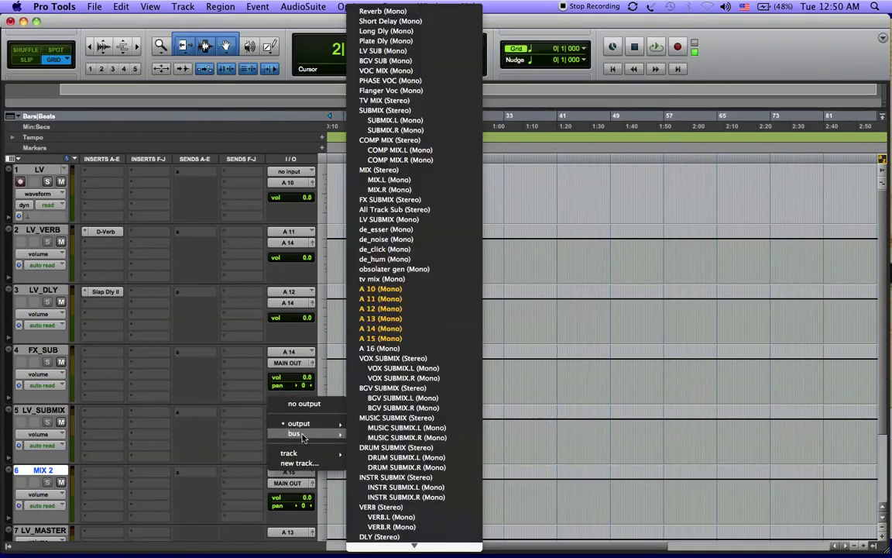
pyautogui.click(430, 338)
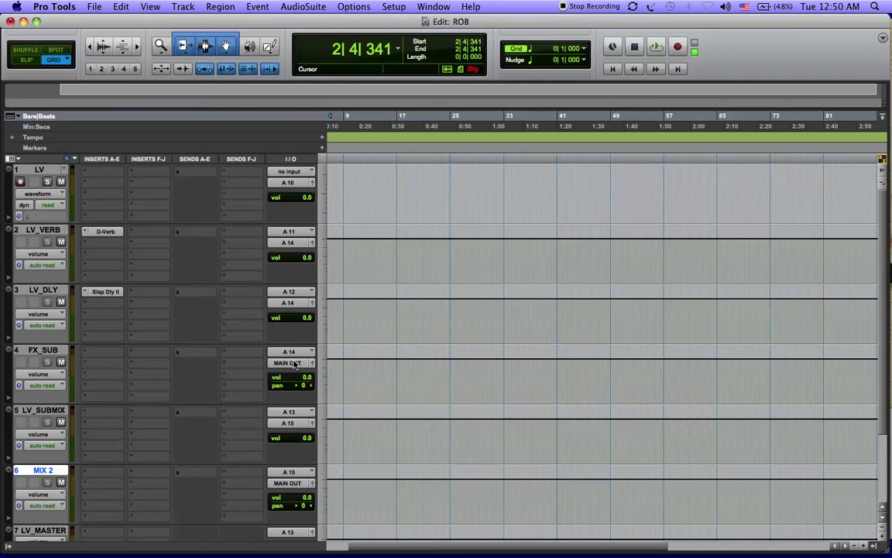
# Step: Route the output of the FX_SUB track to bus A 13 (Mono)
pyautogui.click(295, 363)
pyautogui.moveTo(294, 373)
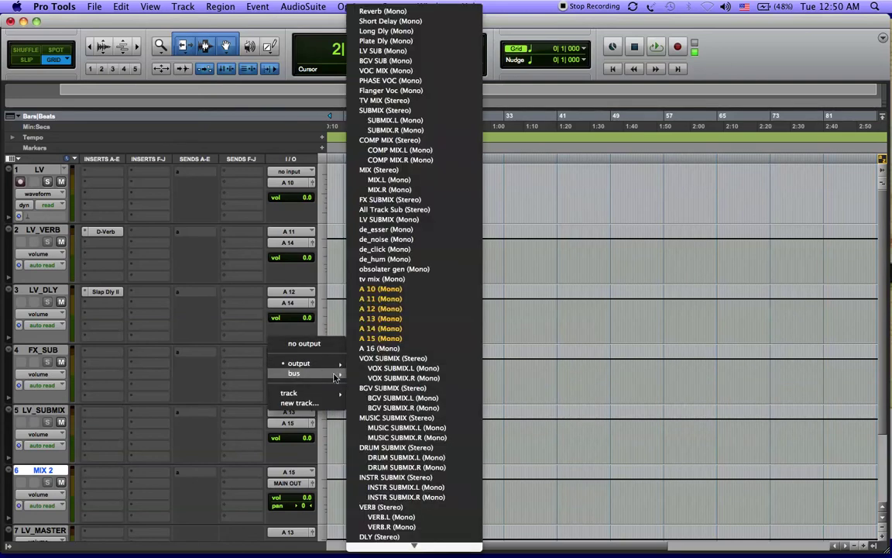
pyautogui.click(380, 318)
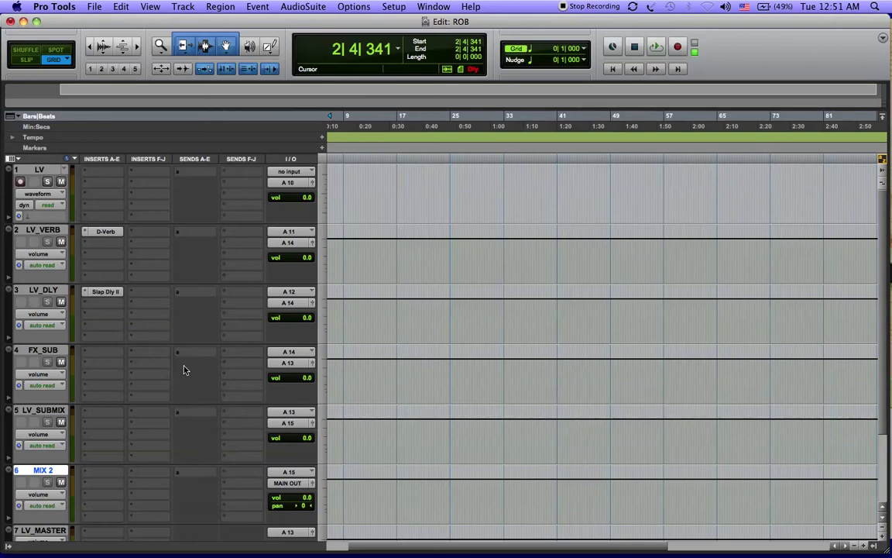
# Step: Route the output of the LV track to bus A 13 (Mono)
pyautogui.click(304, 186)
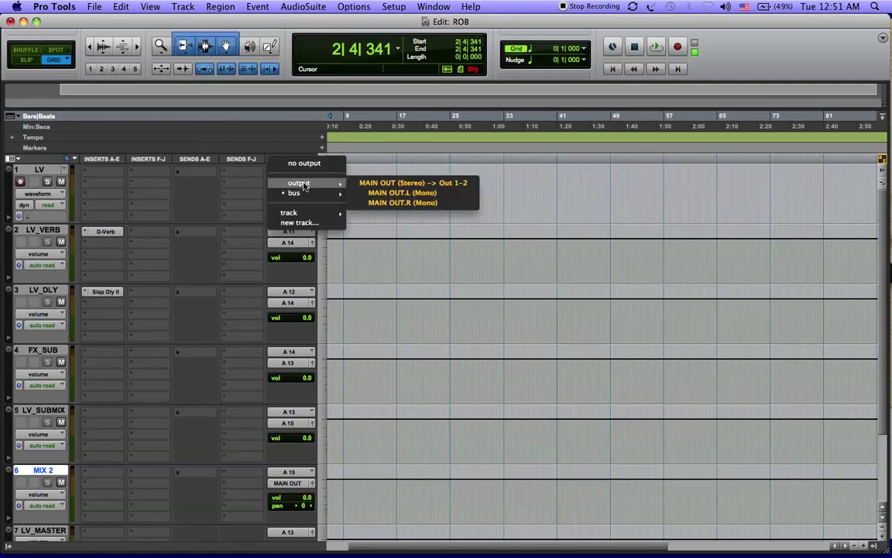
pyautogui.moveTo(309, 197)
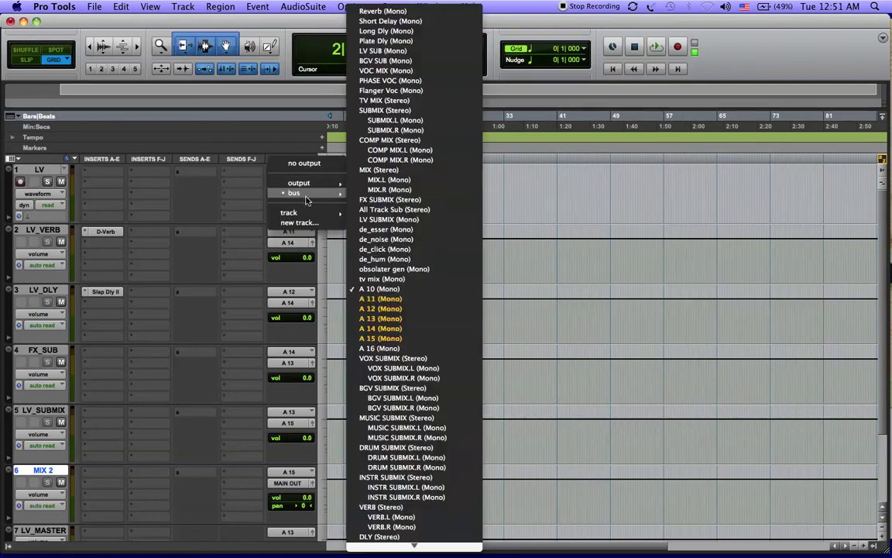
pyautogui.click(387, 318)
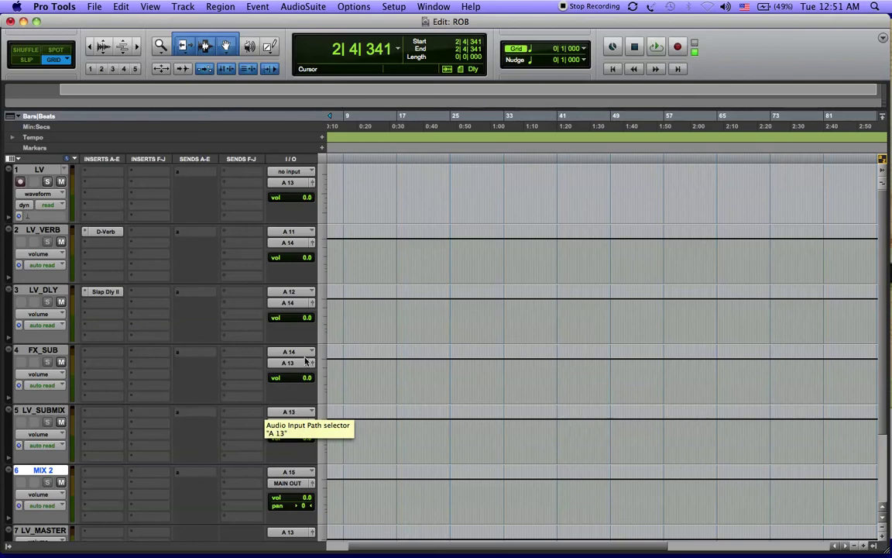
pyautogui.click(294, 295)
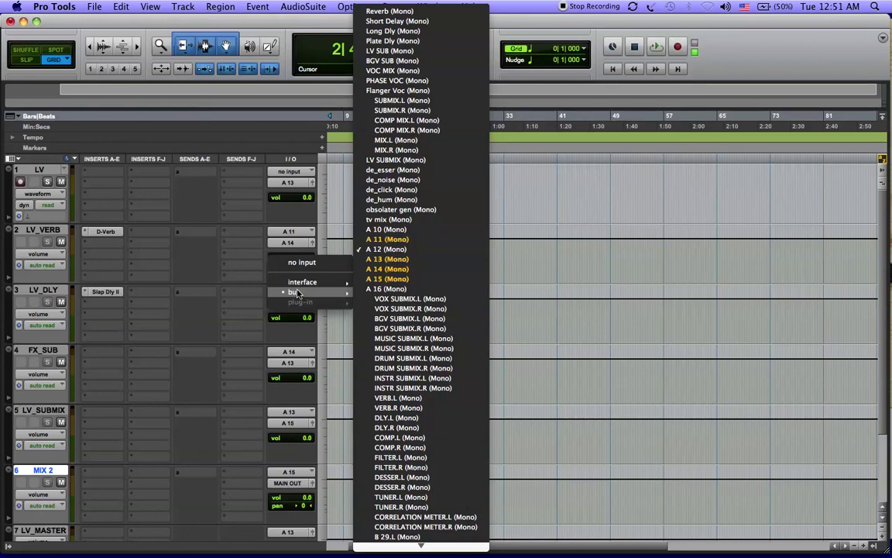
pyautogui.click(582, 299)
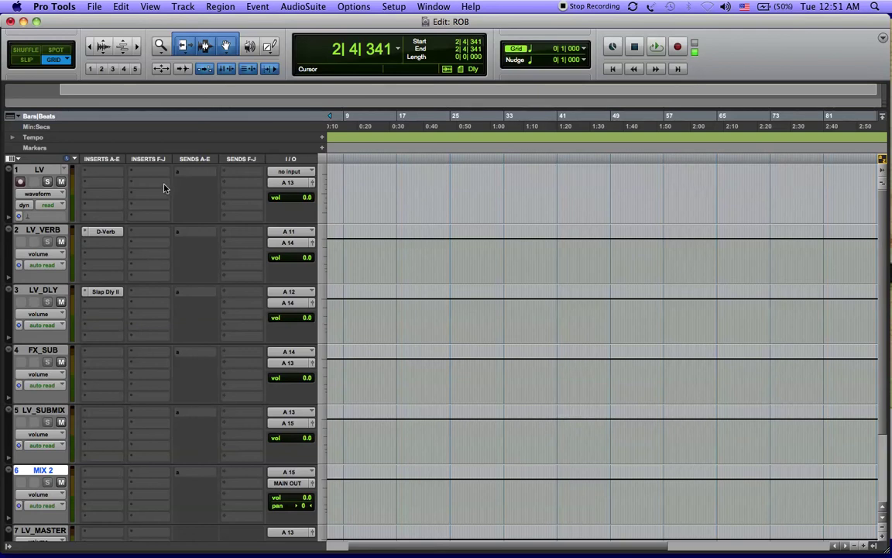
# Step: Add two sends to the LV track: send a to bus A 11 (Mono) and send f to bus A 12 (Mono)
pyautogui.click(183, 174)
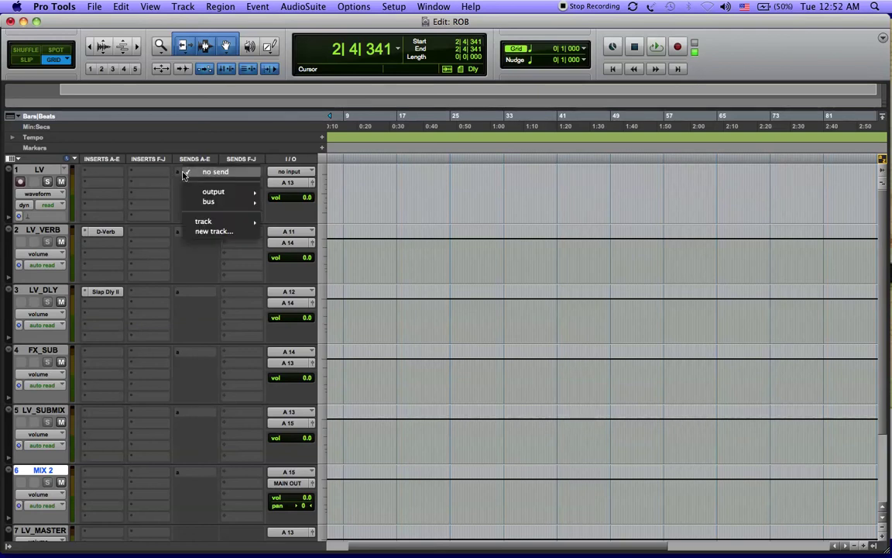
pyautogui.moveTo(208, 202)
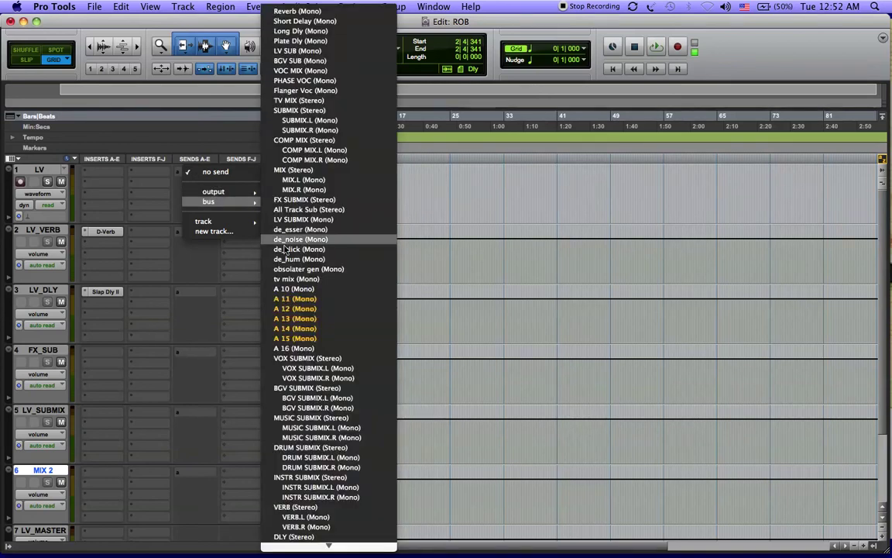
pyautogui.click(295, 300)
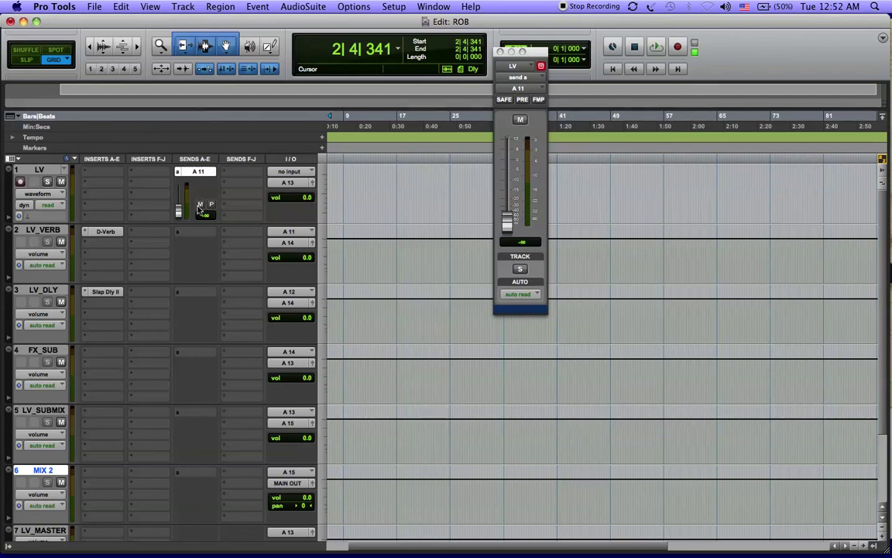
pyautogui.click(231, 174)
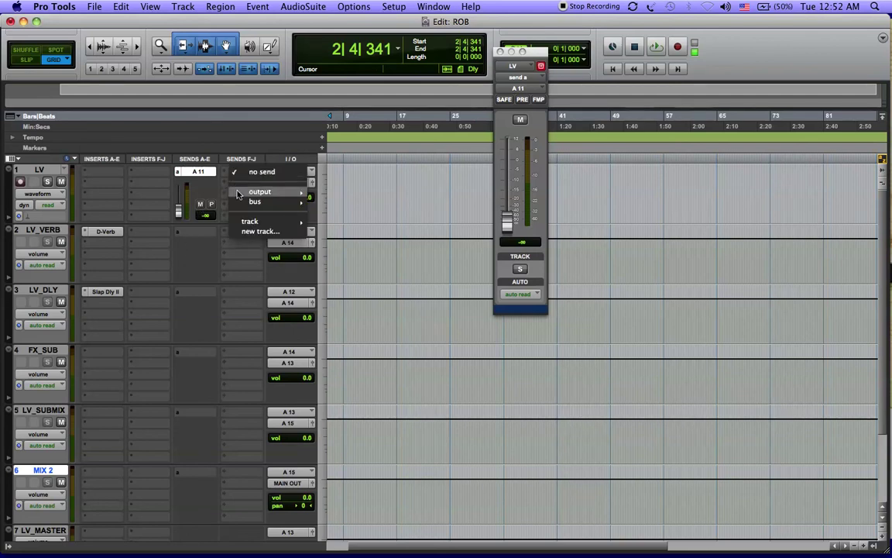
pyautogui.moveTo(249, 203)
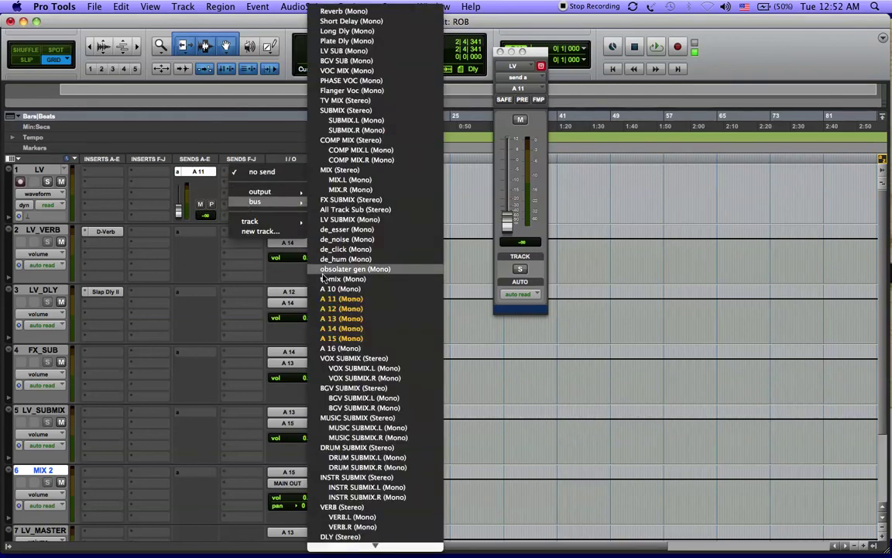
pyautogui.click(337, 310)
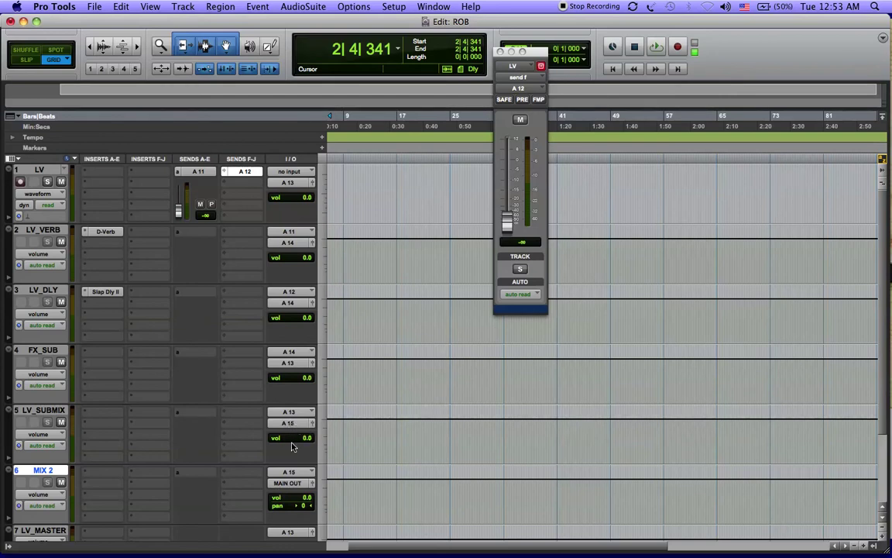
# Step: Set the height of all tracks to small and close the LV send window
pyautogui.scroll(-3, 289, 483)
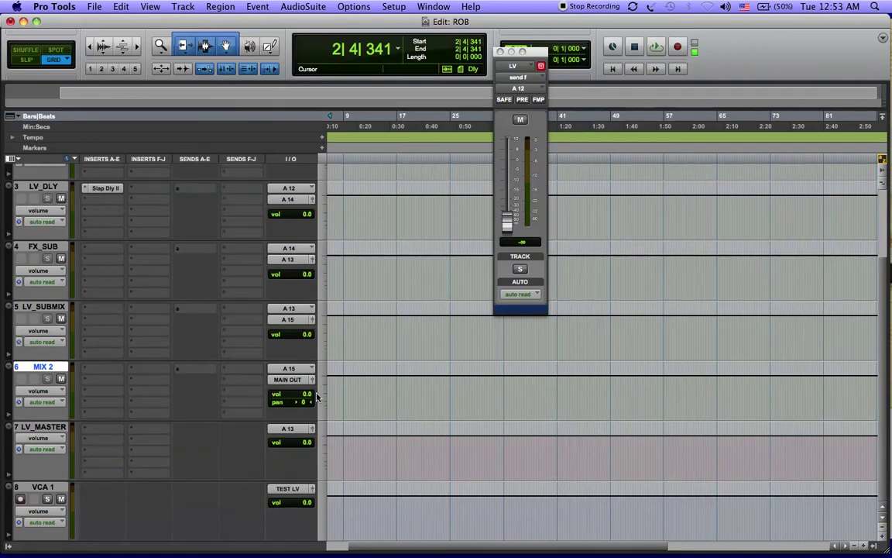
pyautogui.scroll(3, 316, 396)
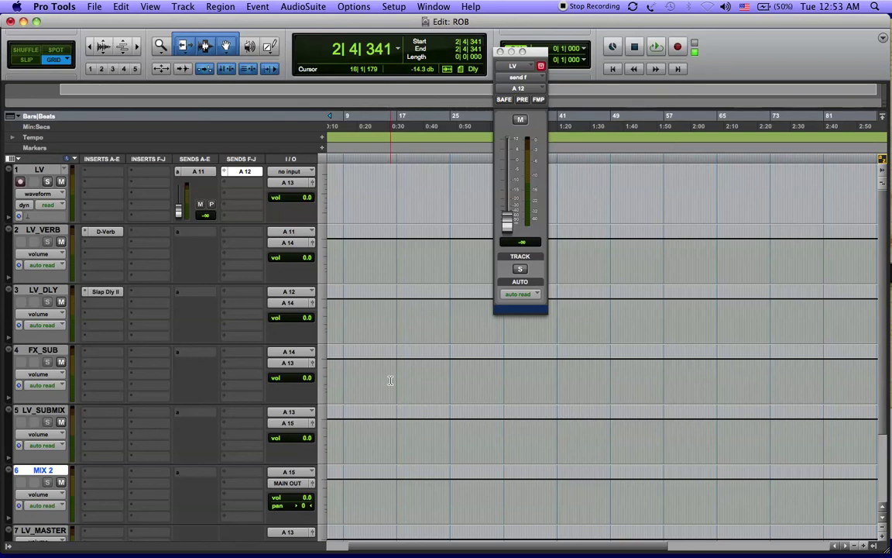
pyautogui.click(322, 320)
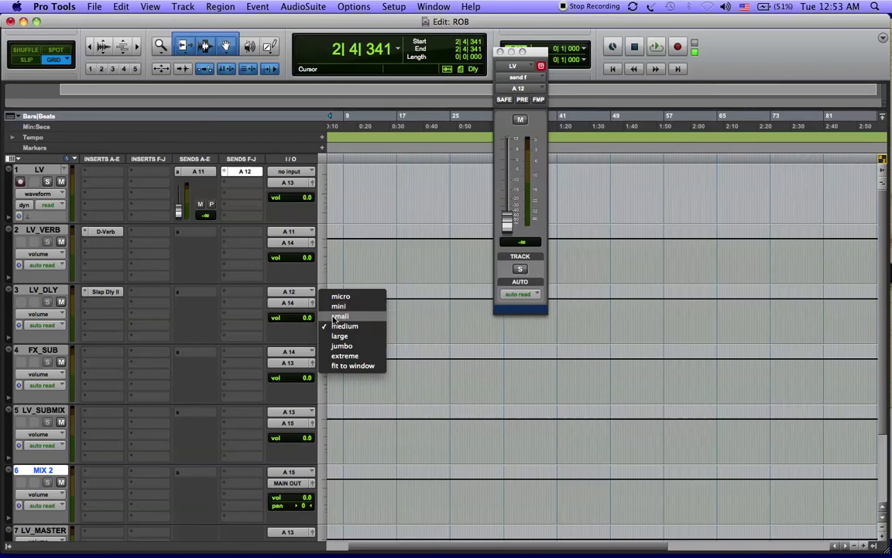
pyautogui.click(333, 316)
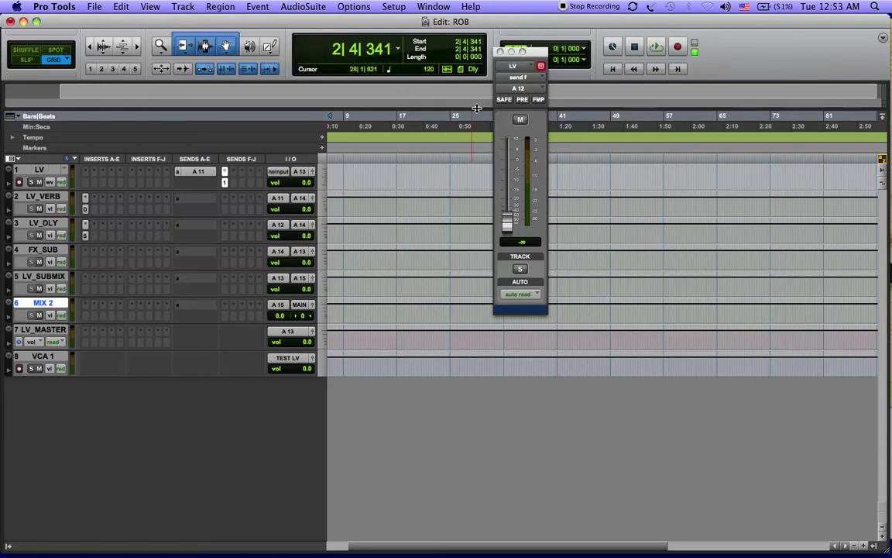
pyautogui.click(501, 52)
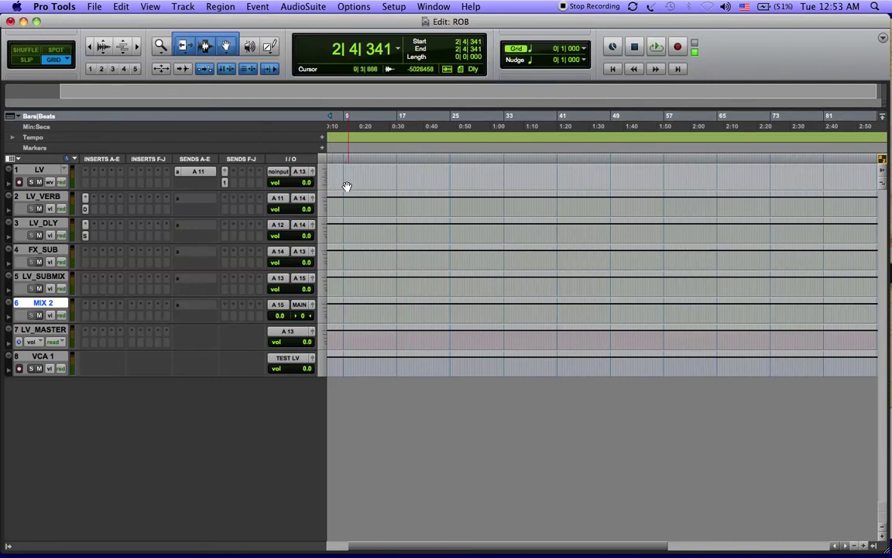
pyautogui.click(39, 170)
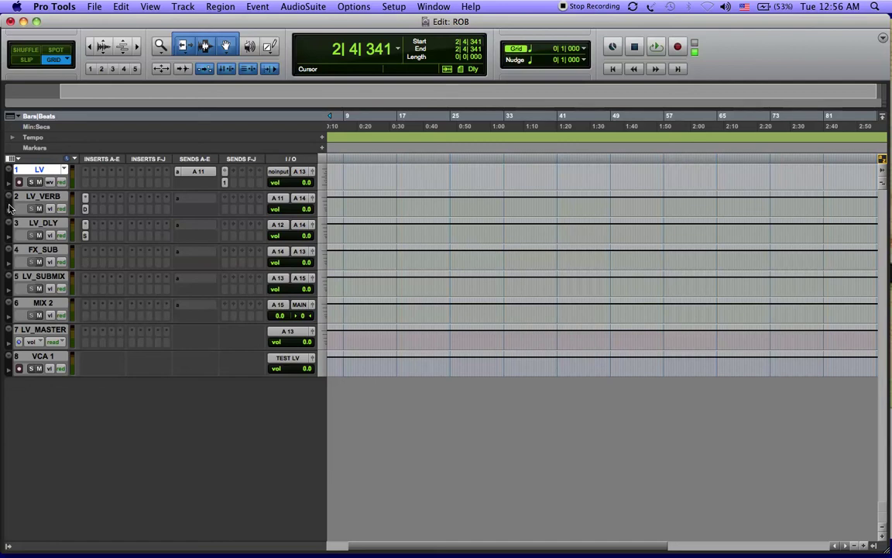
pyautogui.press(';')
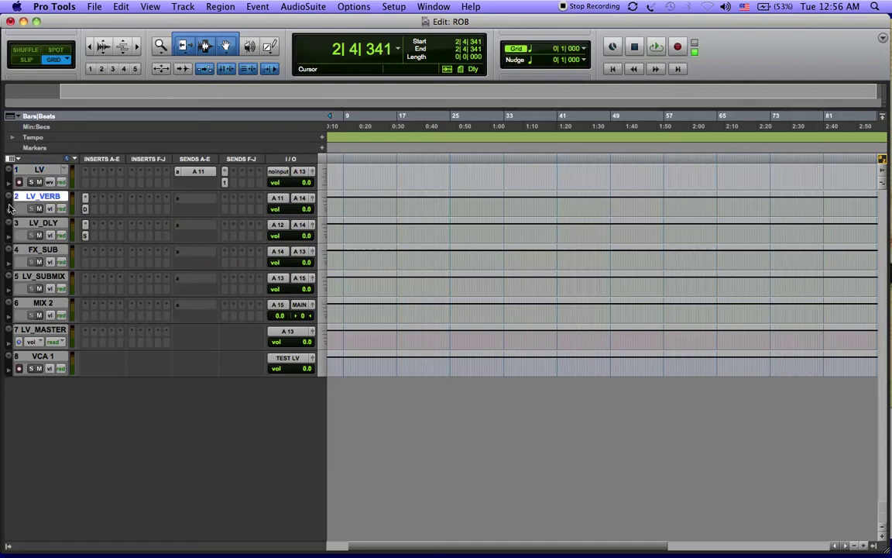
pyautogui.click(435, 7)
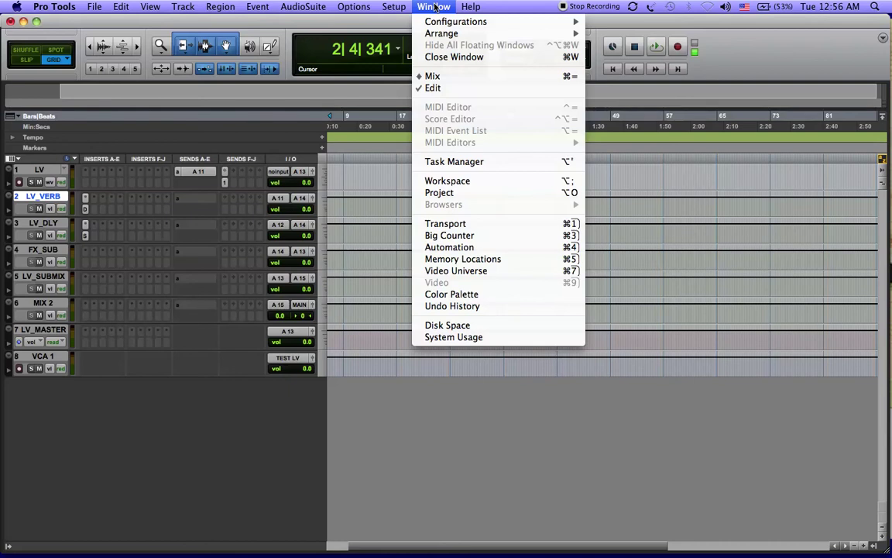
pyautogui.click(459, 295)
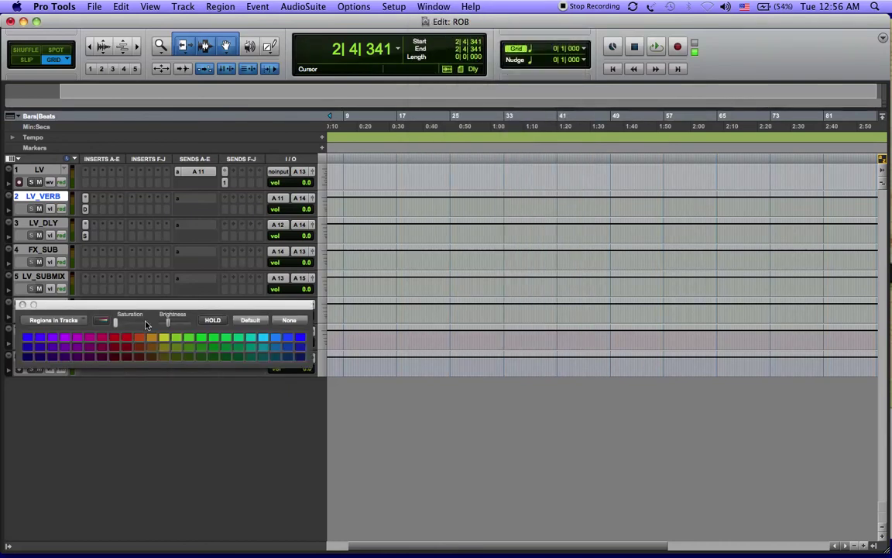
pyautogui.moveTo(143, 309); pyautogui.dragTo(535, 208)
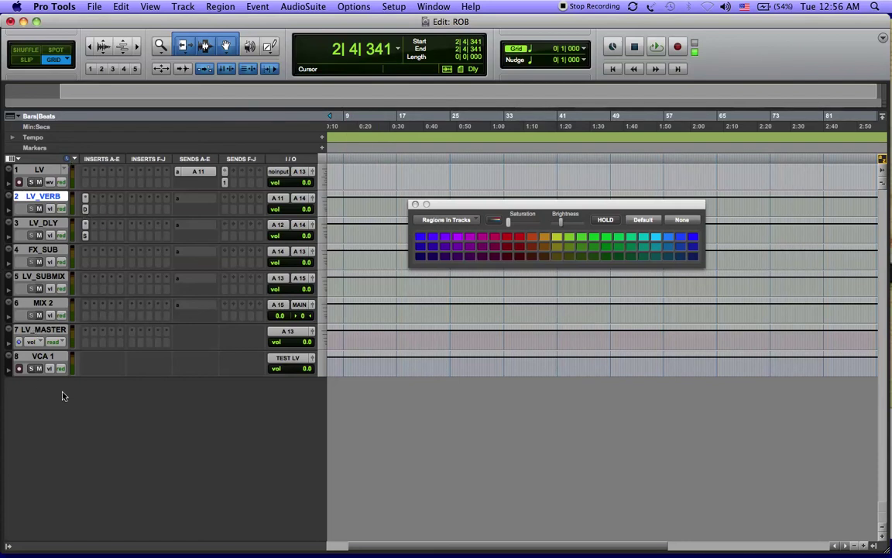
pyautogui.click(415, 205)
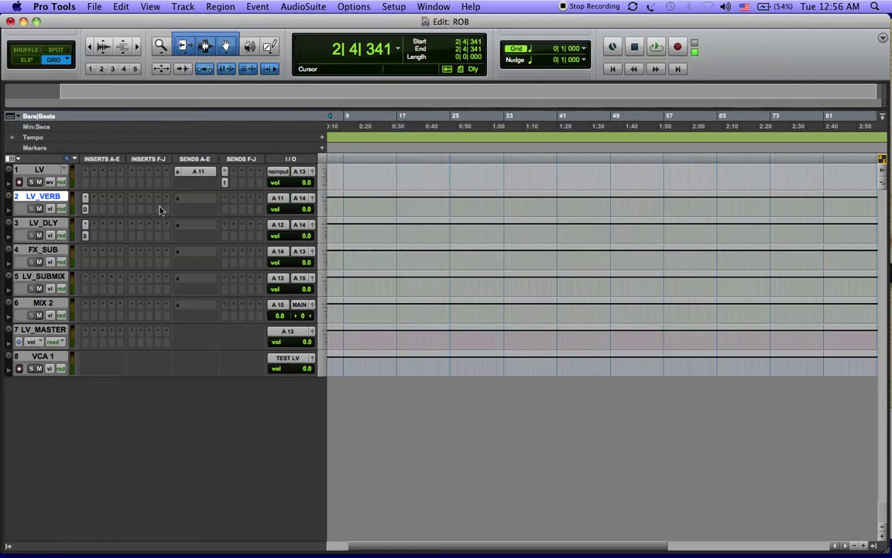
# Step: Show the Track Color strips beside the tracks in the Edit window
pyautogui.click(14, 159)
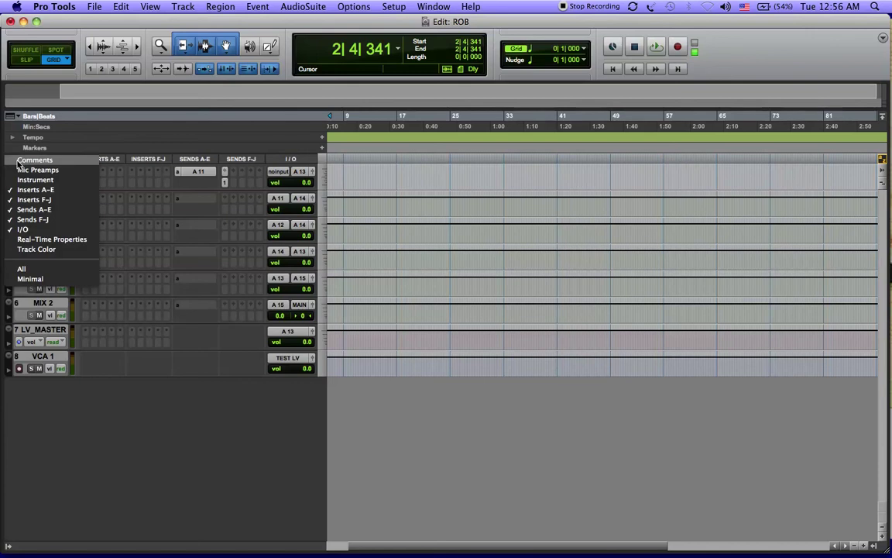
pyautogui.click(37, 249)
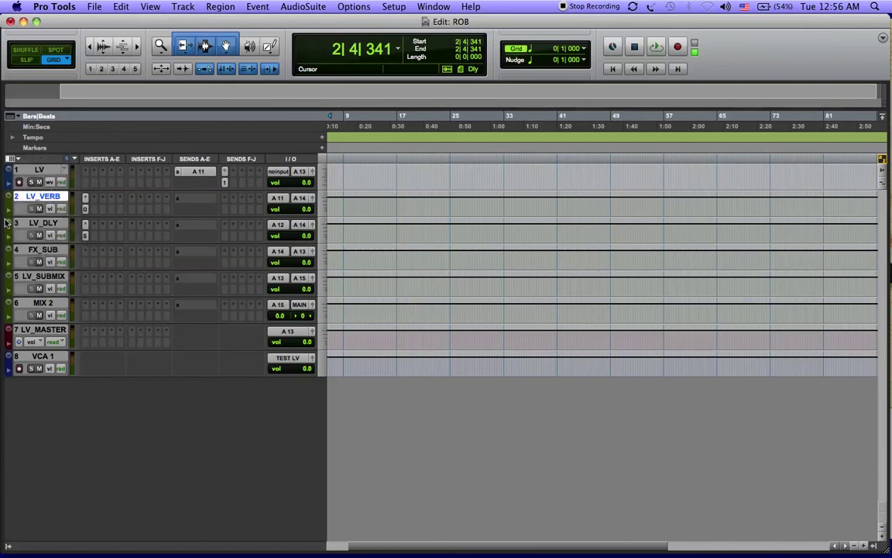
pyautogui.click(16, 159)
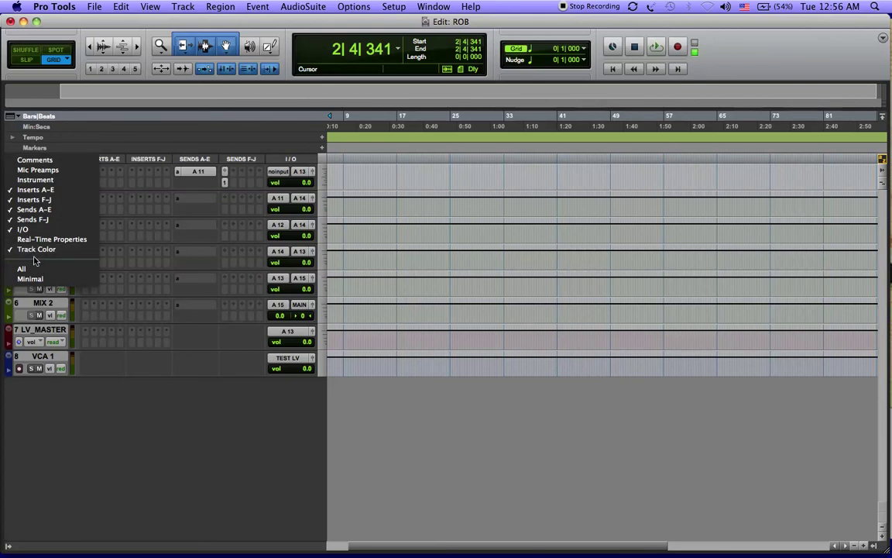
pyautogui.click(127, 418)
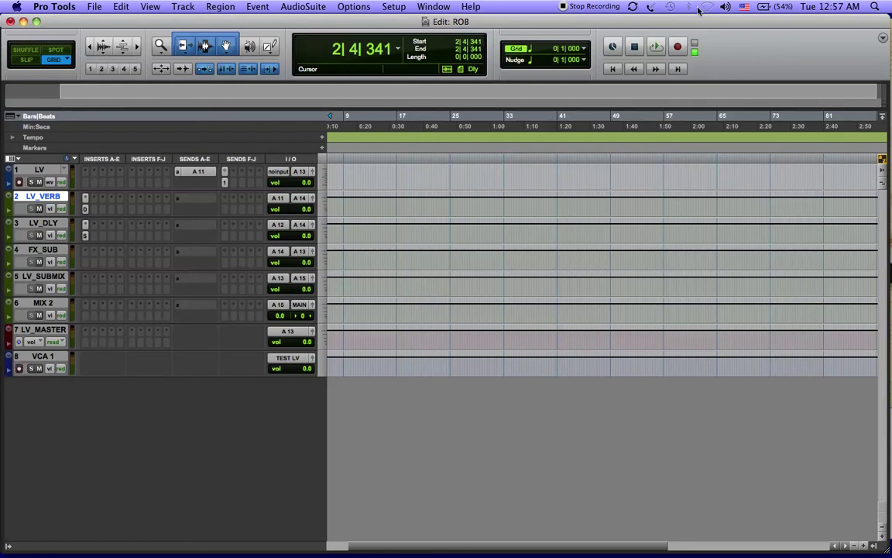
# Step: Color the VCA 1 track purple with the Color Palette applied to Tracks, and close the palette
pyautogui.click(452, 9)
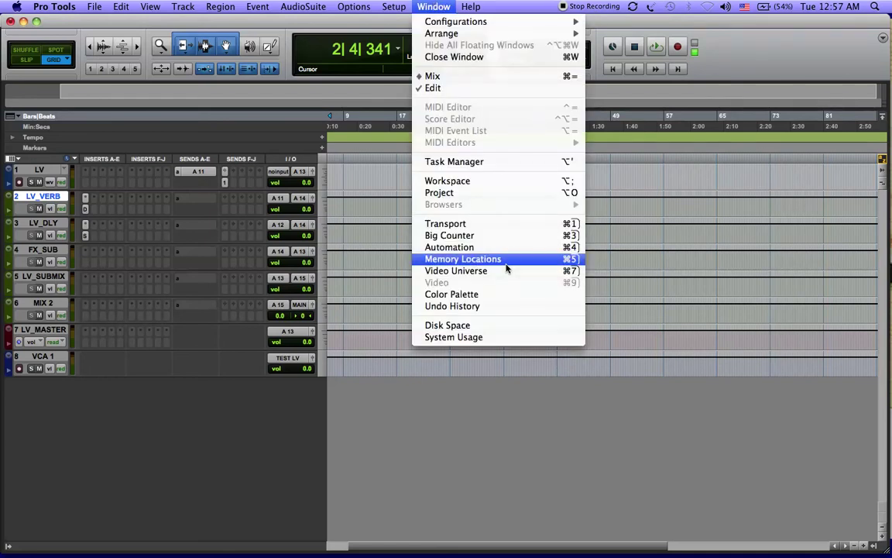
pyautogui.click(508, 299)
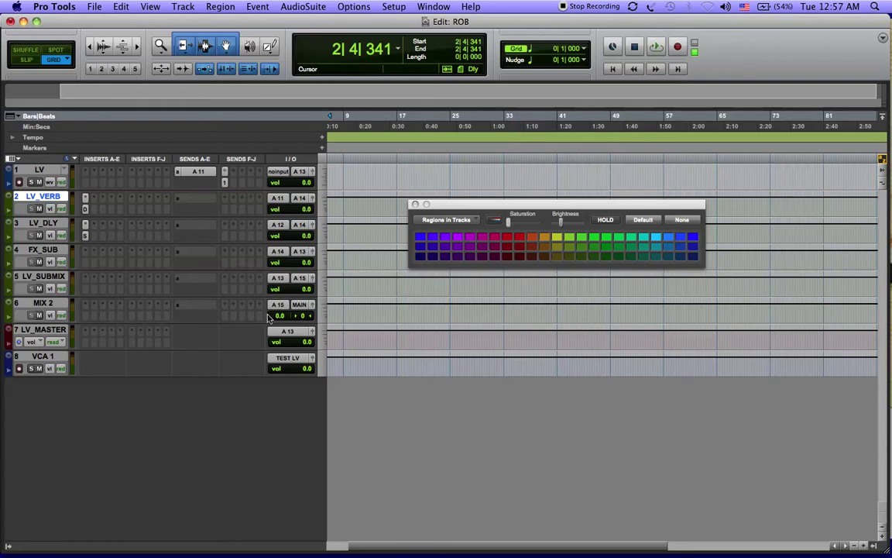
pyautogui.click(31, 356)
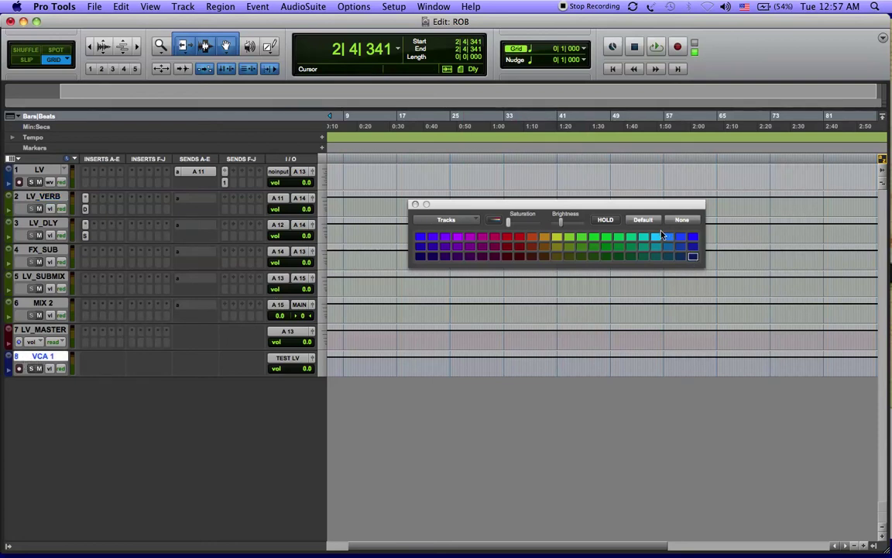
pyautogui.click(446, 220)
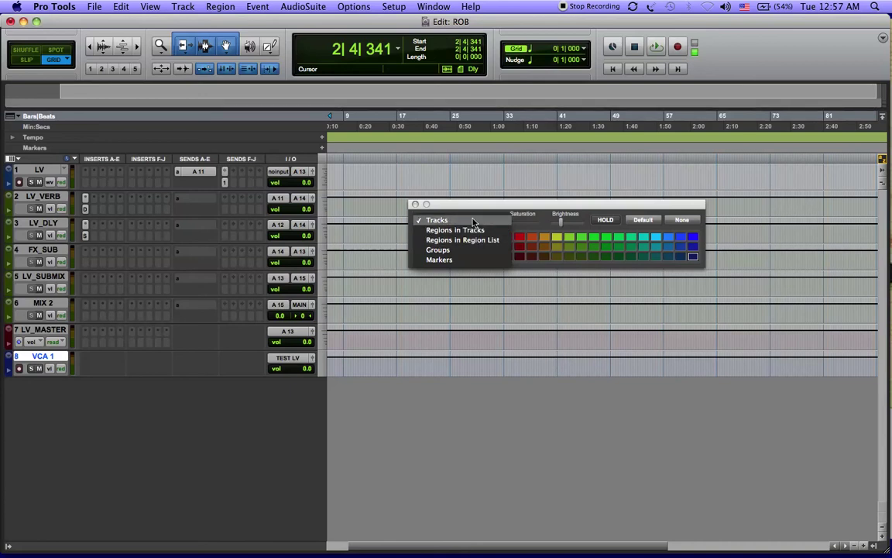
pyautogui.click(473, 222)
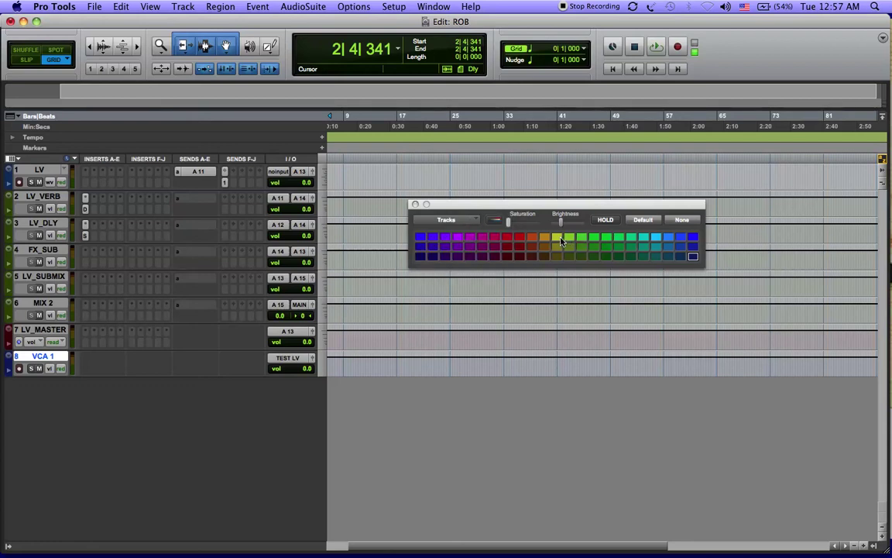
pyautogui.click(447, 237)
pyautogui.click(444, 248)
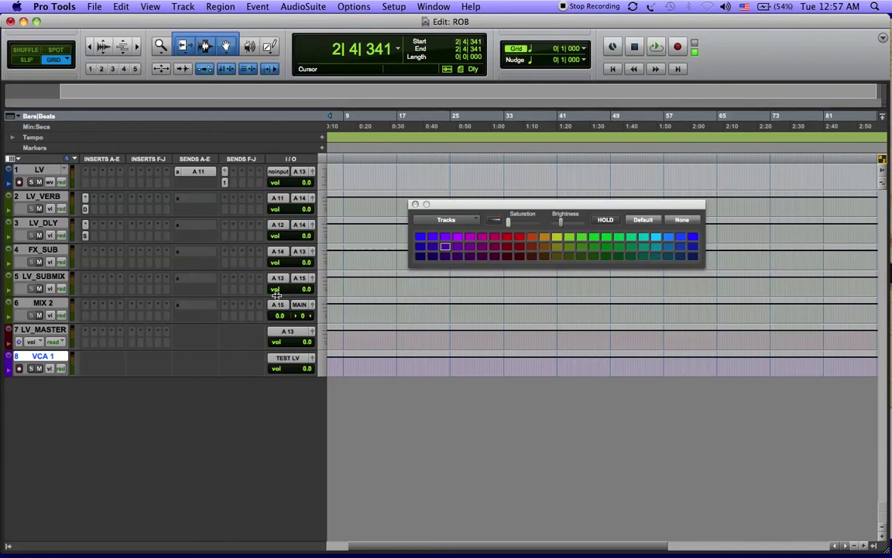
pyautogui.click(415, 205)
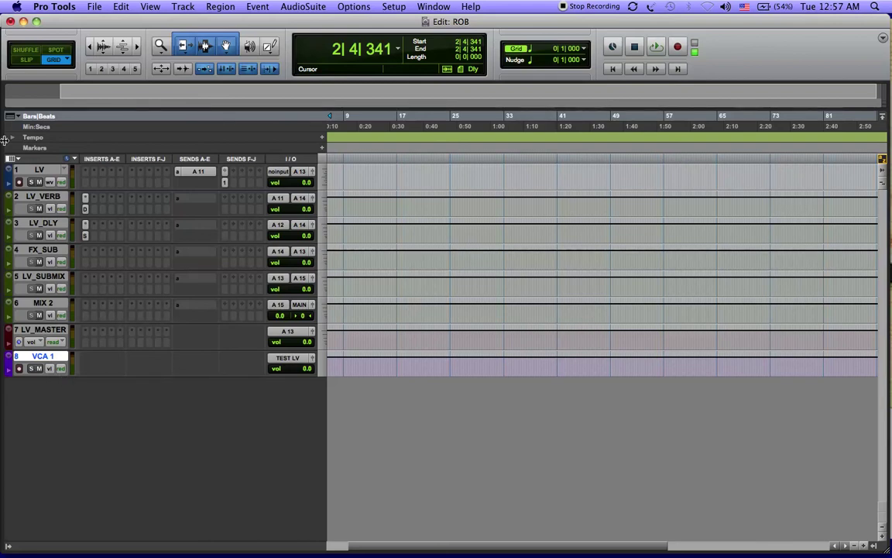
# Step: Select all tracks from LV through VCA 1 and make them inactive
pyautogui.keyDown('shift'); pyautogui.click(36, 171); pyautogui.keyUp('shift')
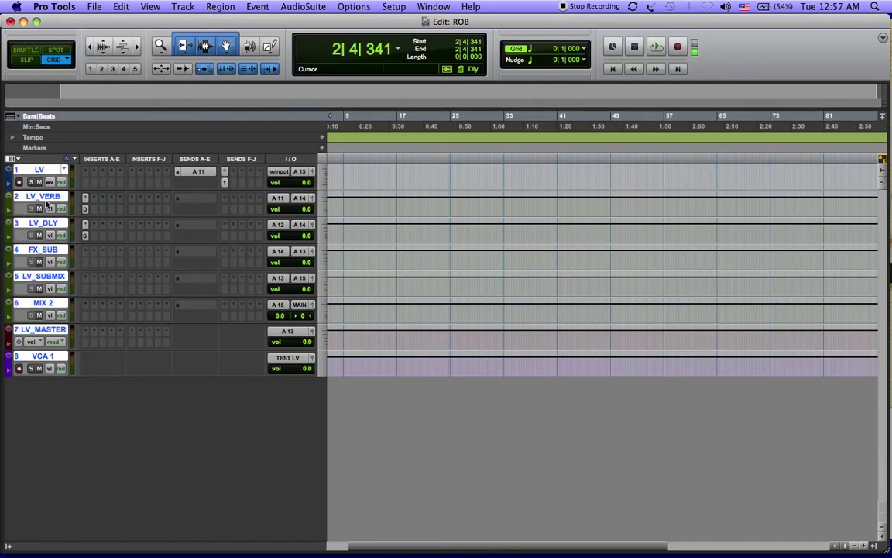
pyautogui.rightClick(36, 169)
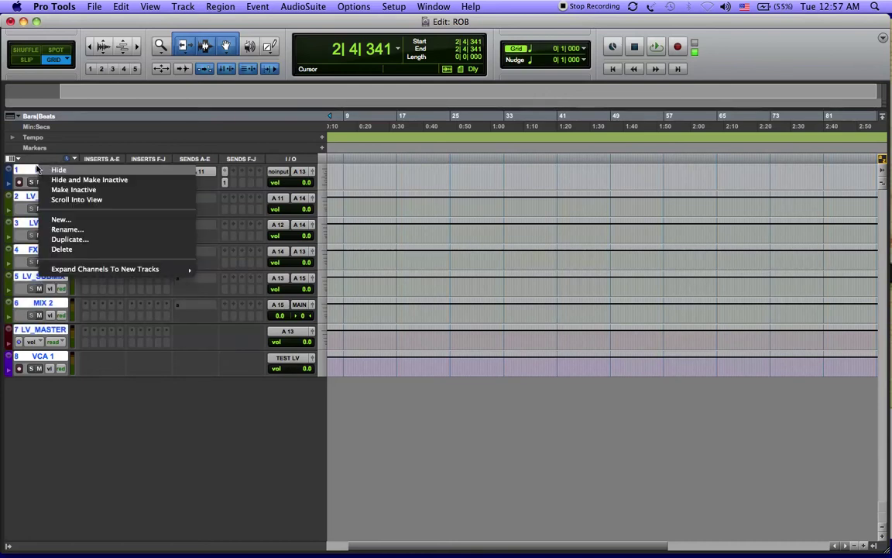
pyautogui.click(72, 188)
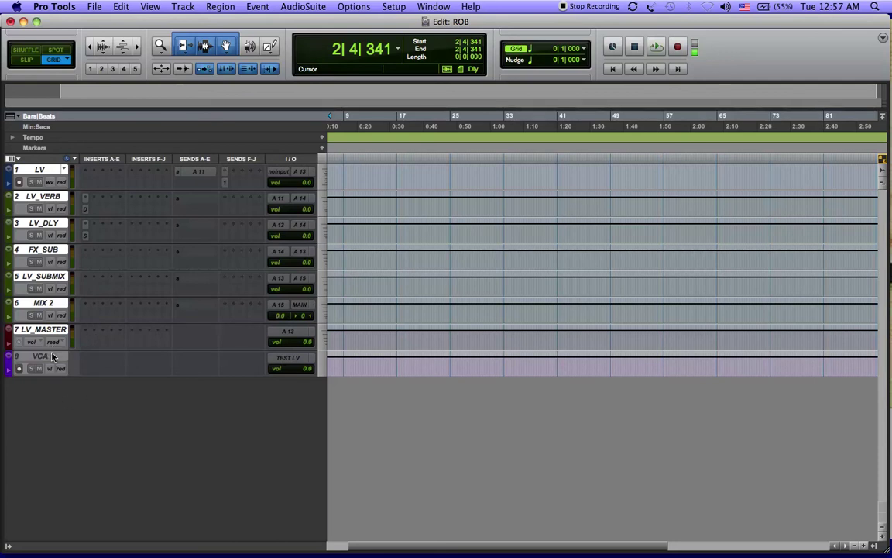
# Step: Deselect every track from VCA 1 up to LV so that no track name stays highlighted
pyautogui.moveTo(46, 358); pyautogui.dragTo(45, 199)
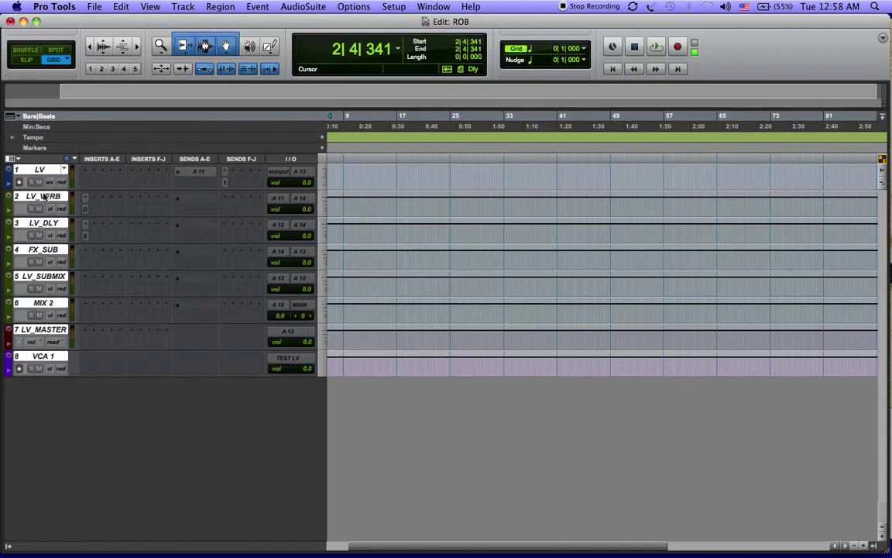
pyautogui.moveTo(44, 196); pyautogui.dragTo(42, 175)
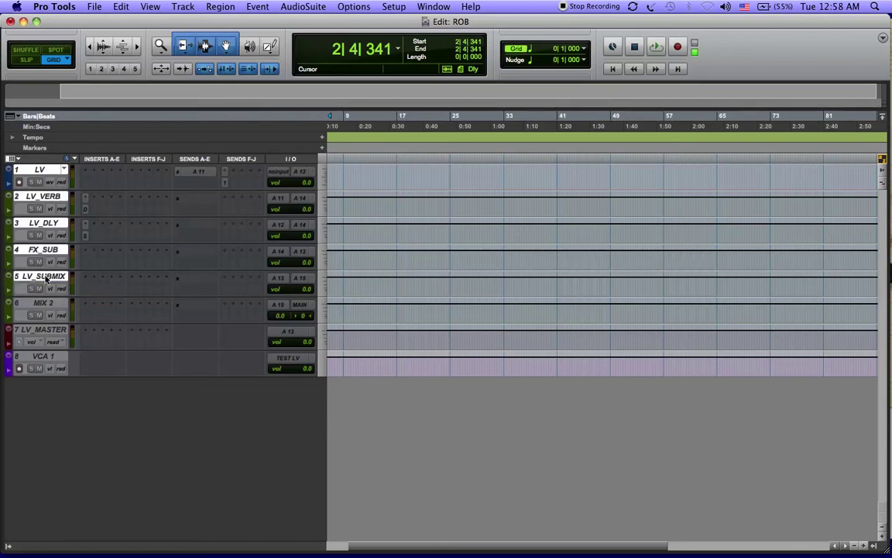
pyautogui.keyDown('super'); pyautogui.click(44, 277); pyautogui.keyUp('super')
pyautogui.keyDown('shift'); pyautogui.click(44, 225); pyautogui.keyUp('shift')
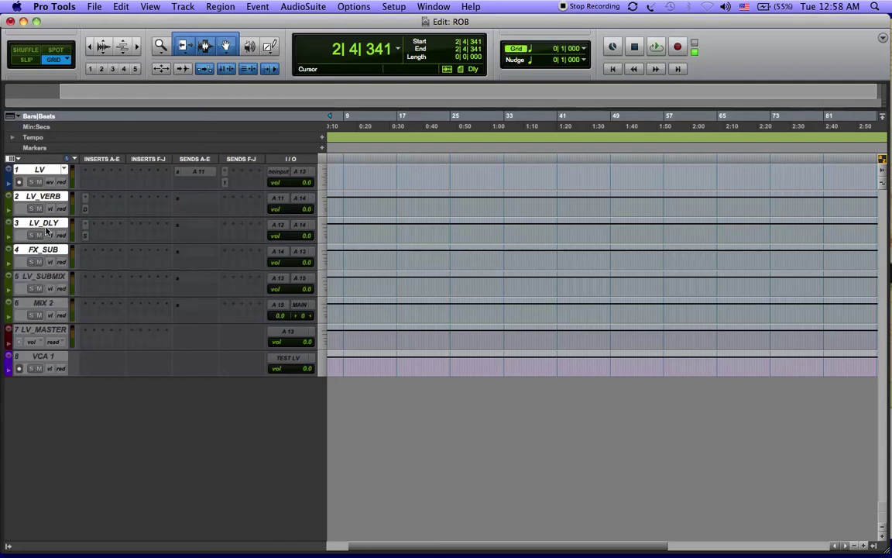
pyautogui.keyDown('shift'); pyautogui.click(44, 199); pyautogui.keyUp('shift')
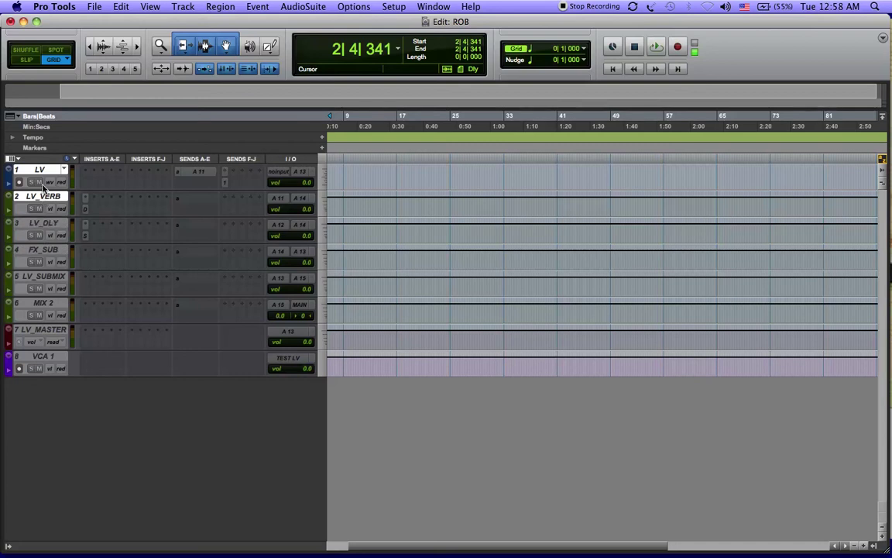
pyautogui.keyDown('shift'); pyautogui.click(45, 171); pyautogui.keyUp('shift')
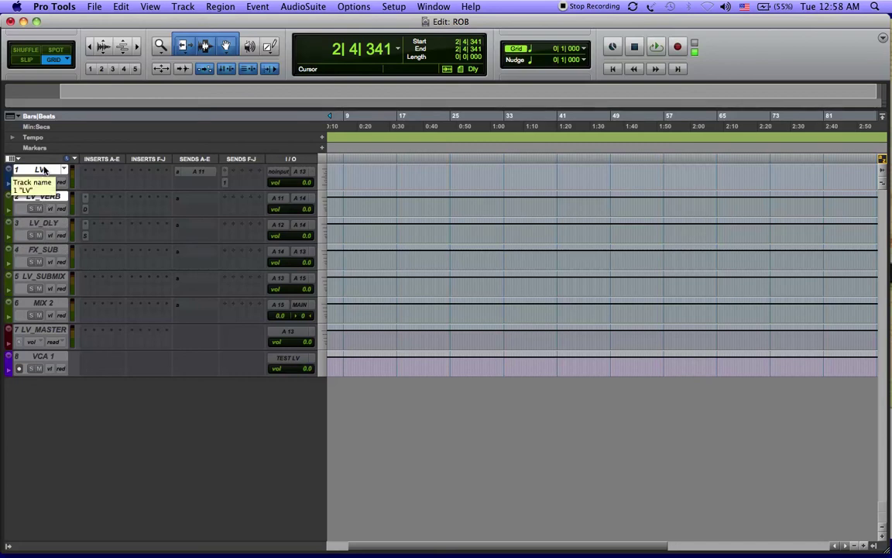
pyautogui.keyDown('shift'); pyautogui.click(45, 171); pyautogui.keyUp('shift')
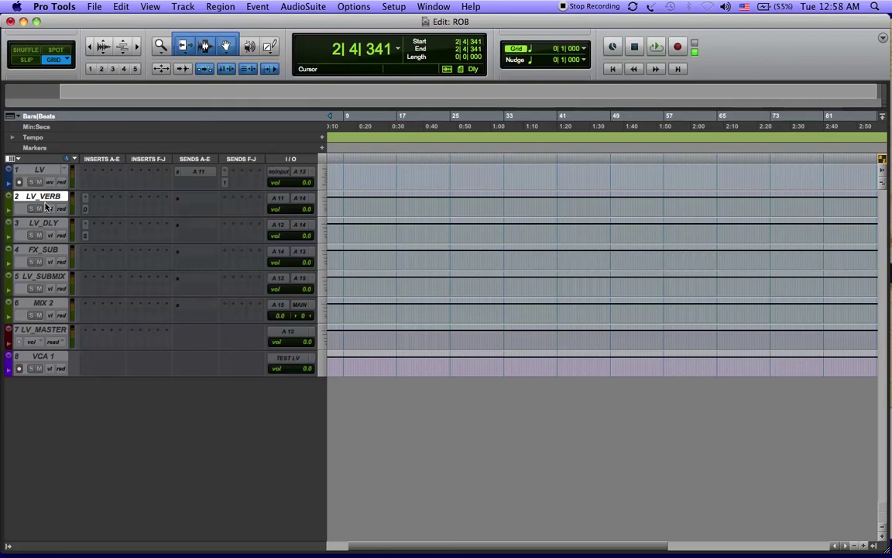
pyautogui.keyDown('shift'); pyautogui.click(49, 196); pyautogui.keyUp('shift')
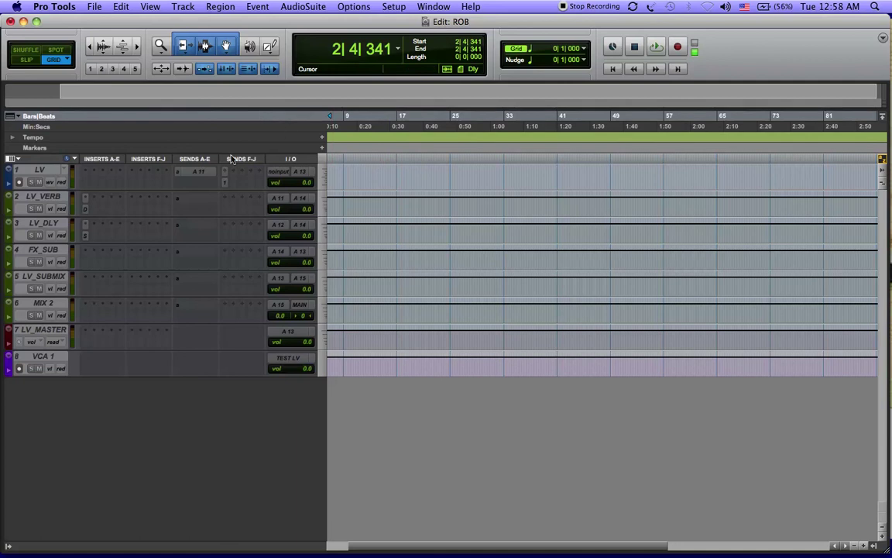
# Step: Hide the Inserts A-E, Inserts F-J, Sends A-E and Sends F-J columns in the Edit window, keeping I/O and Track Color
pyautogui.click(18, 159)
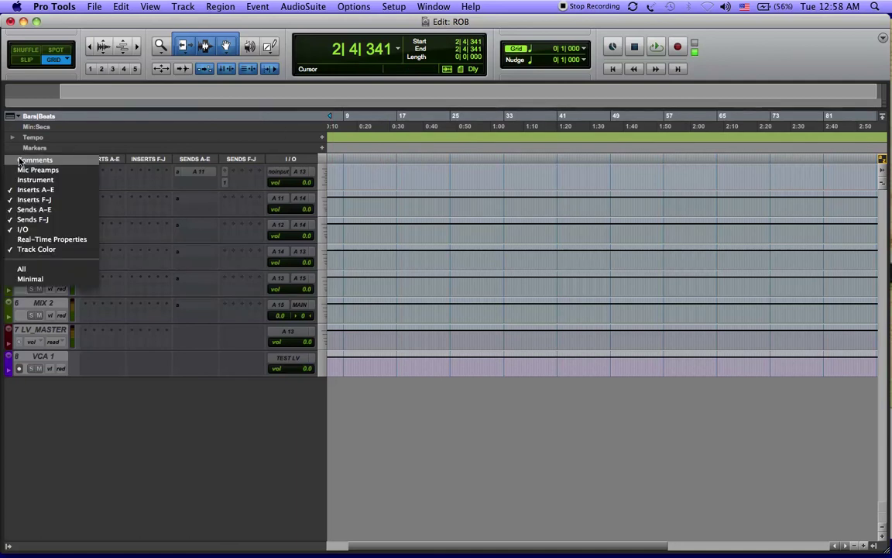
pyautogui.click(109, 490)
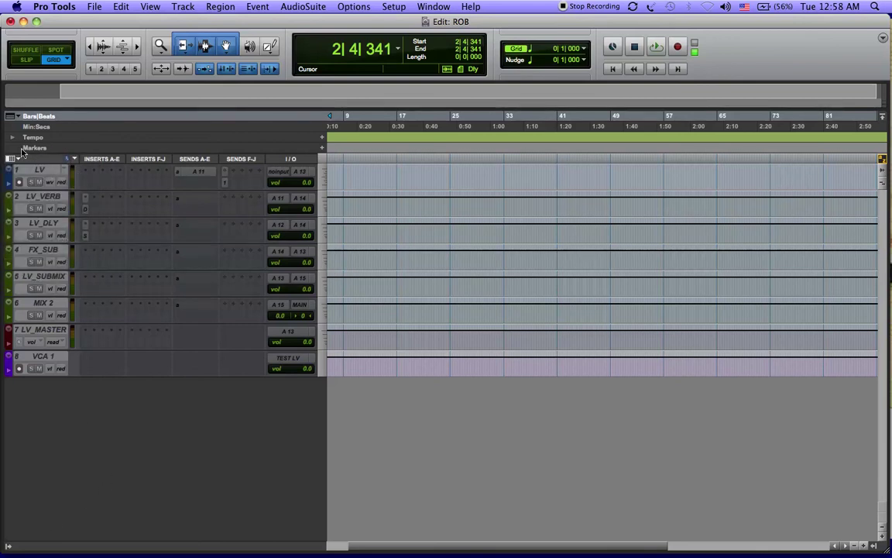
pyautogui.click(12, 158)
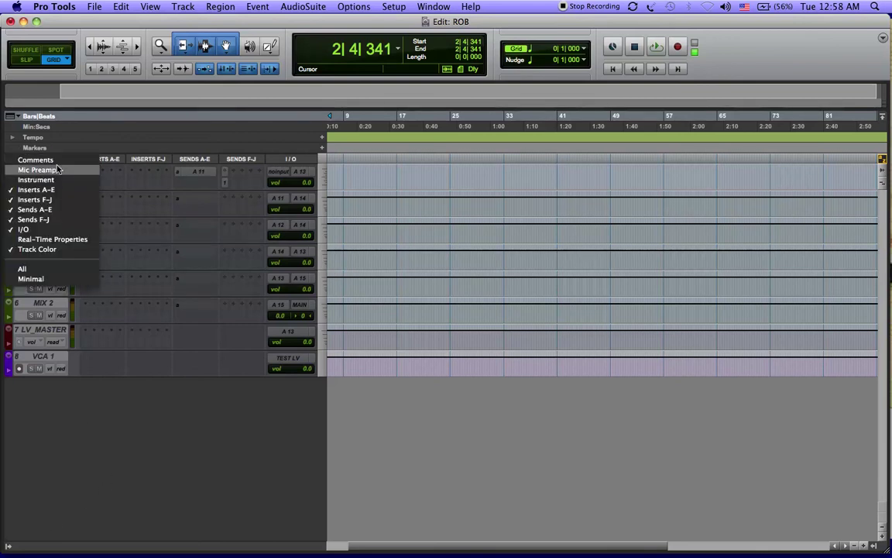
pyautogui.click(35, 189)
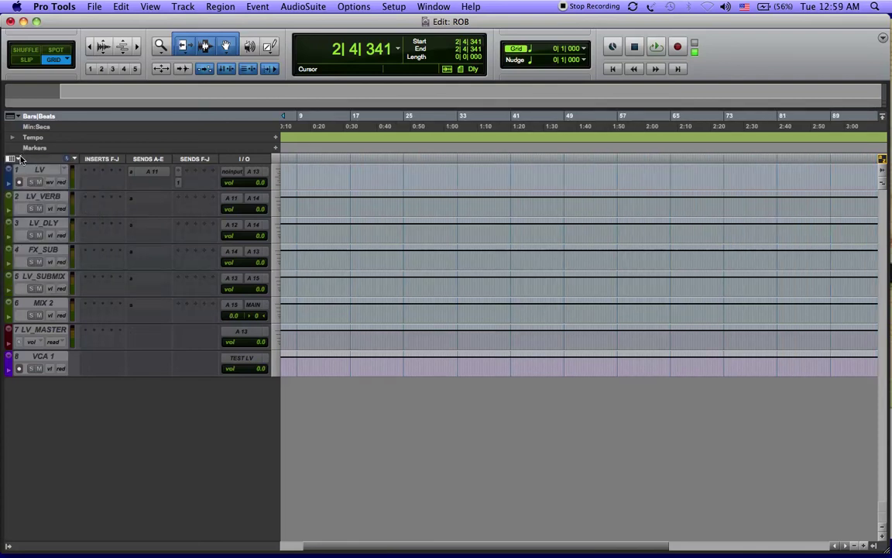
pyautogui.click(20, 159)
pyautogui.click(31, 200)
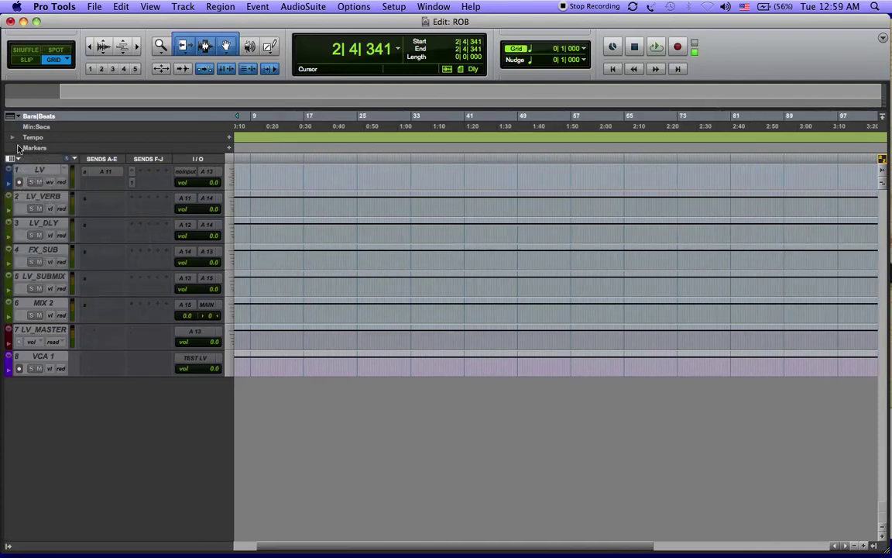
pyautogui.click(18, 155)
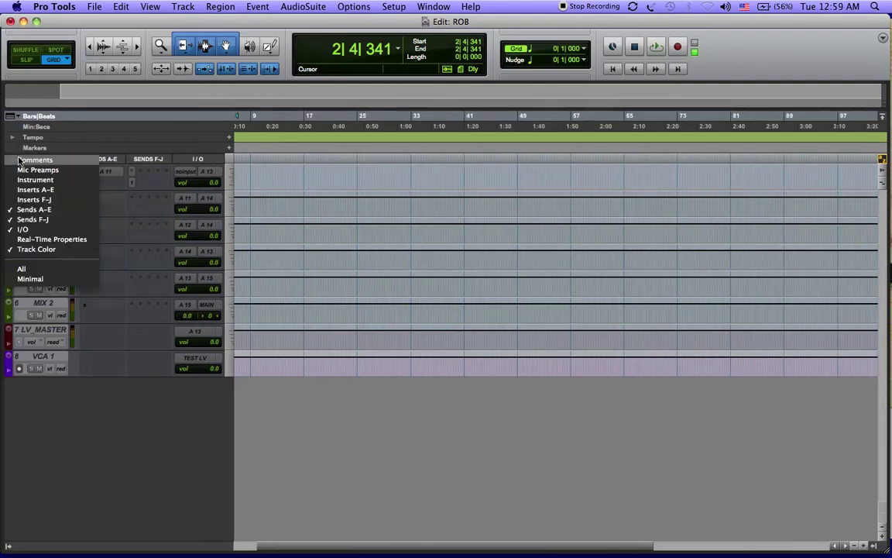
pyautogui.click(35, 209)
pyautogui.click(22, 158)
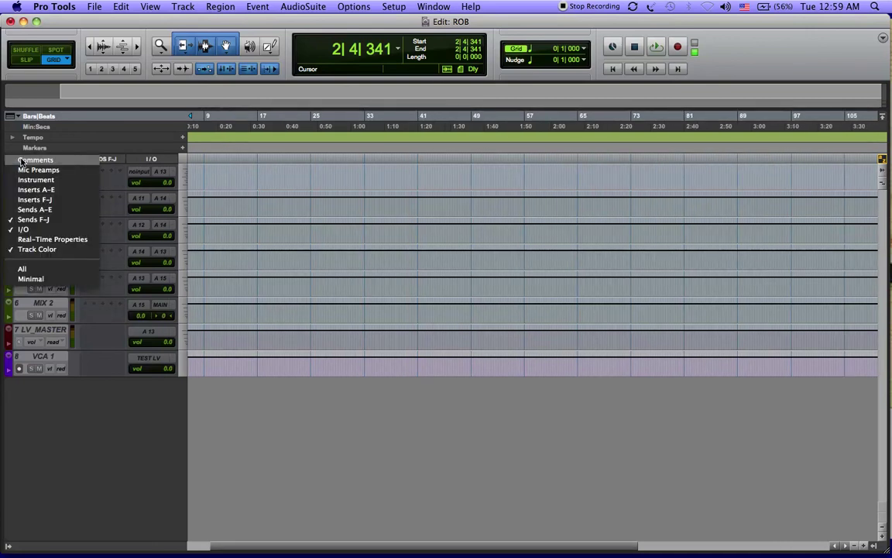
pyautogui.click(33, 219)
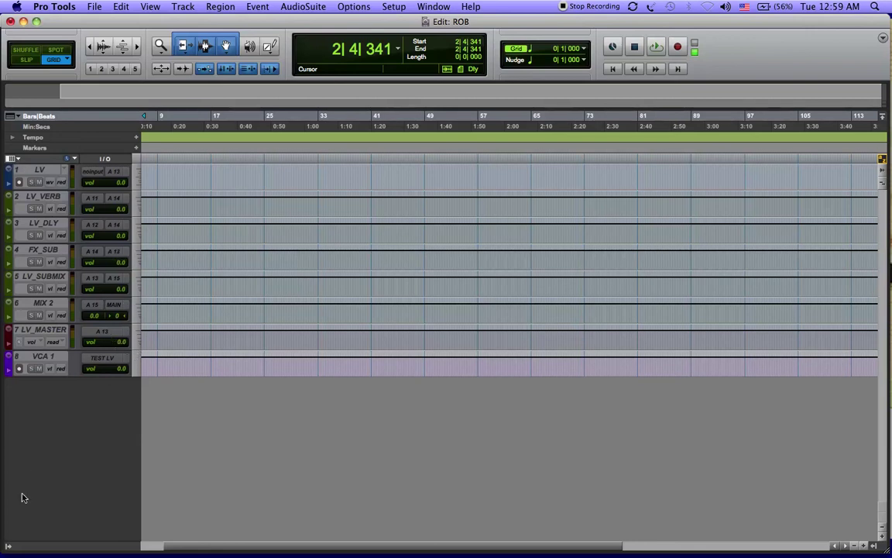
# Step: Open the Tracks list, show all the hidden tracks of the session, and close the list again
pyautogui.click(8, 547)
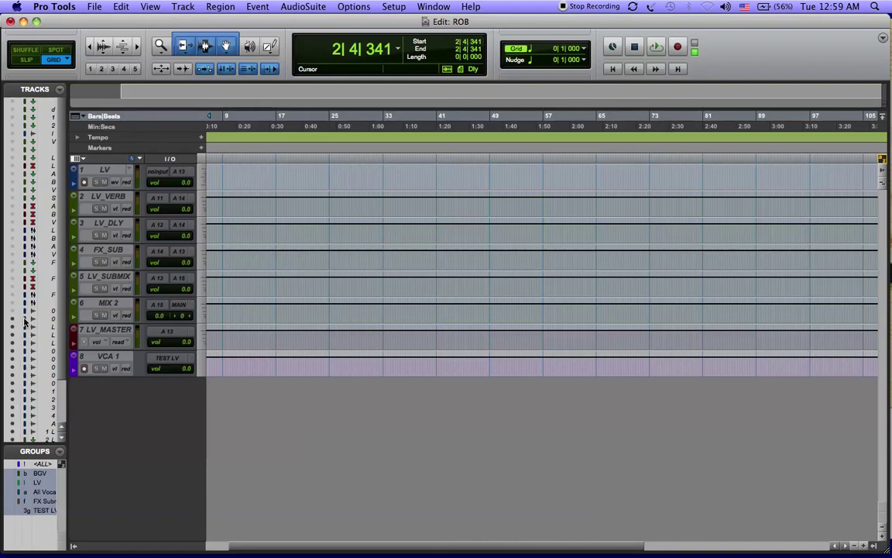
pyautogui.moveTo(14, 113); pyautogui.dragTo(7, 78)
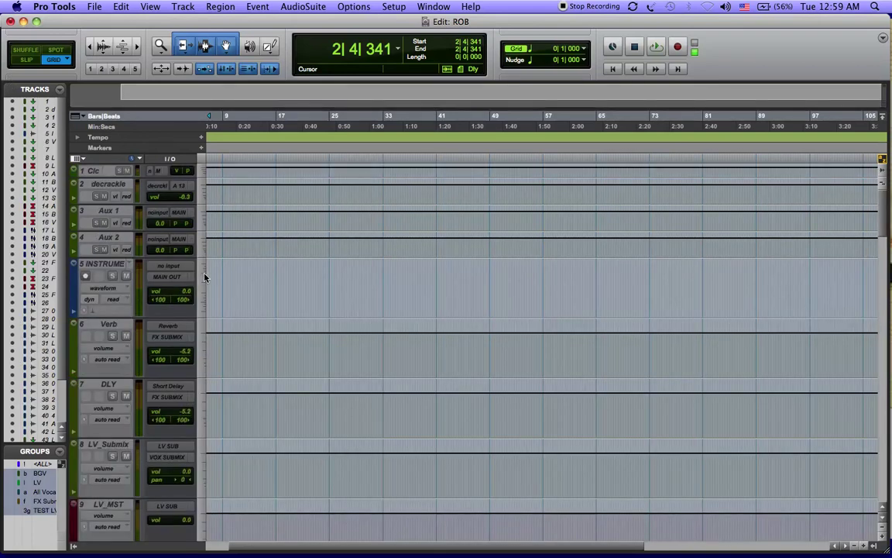
pyautogui.scroll(-5, 259, 329)
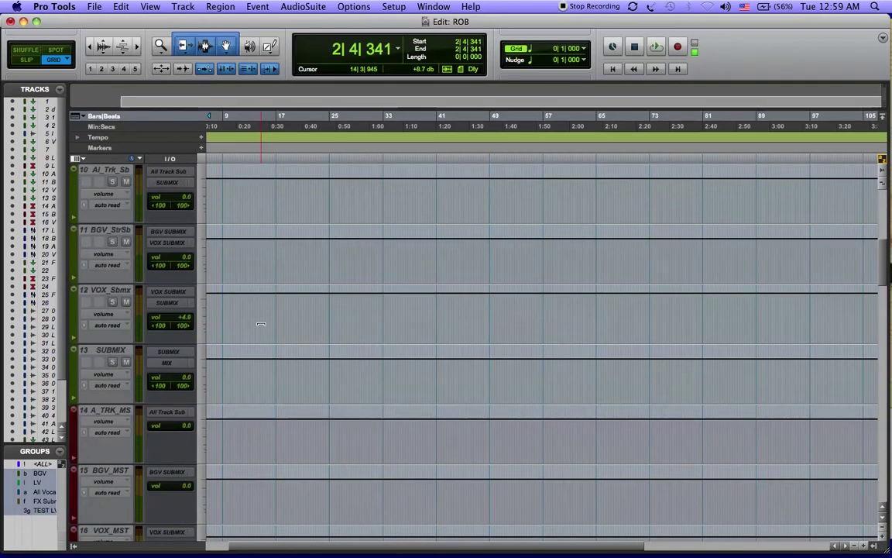
pyautogui.scroll(-20, 260, 324)
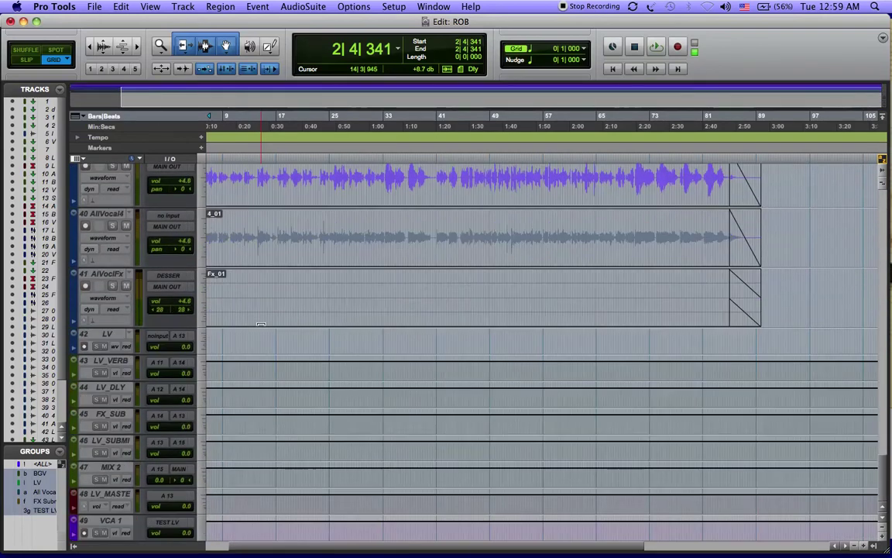
pyautogui.scroll(20, 260, 324)
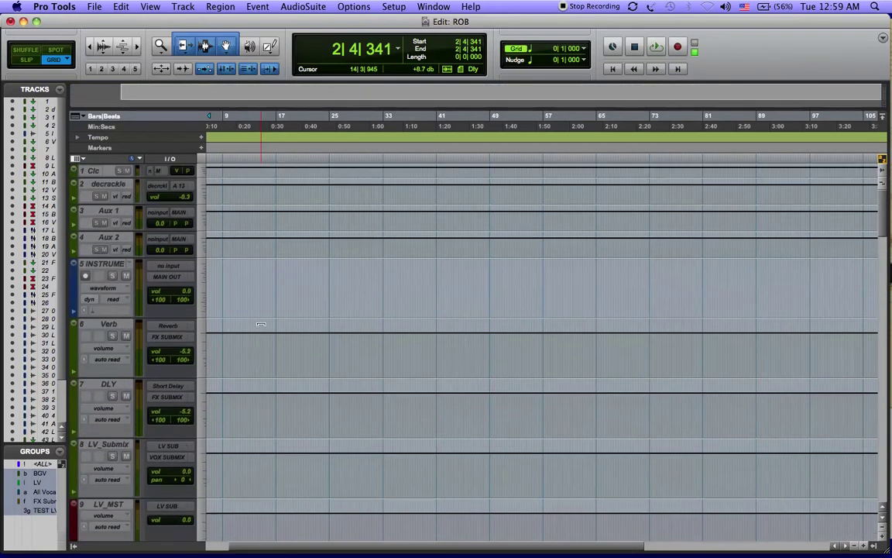
pyautogui.scroll(-4, 260, 323)
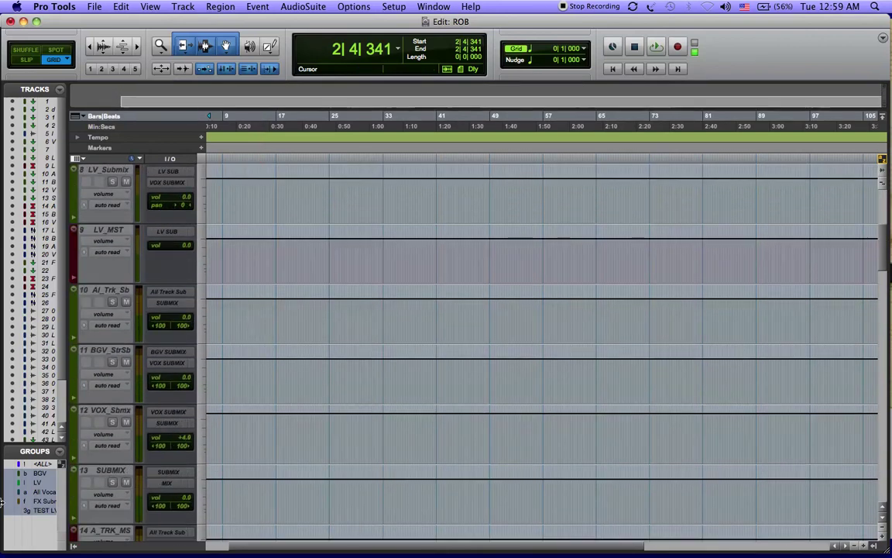
pyautogui.moveTo(70, 497); pyautogui.dragTo(24, 429)
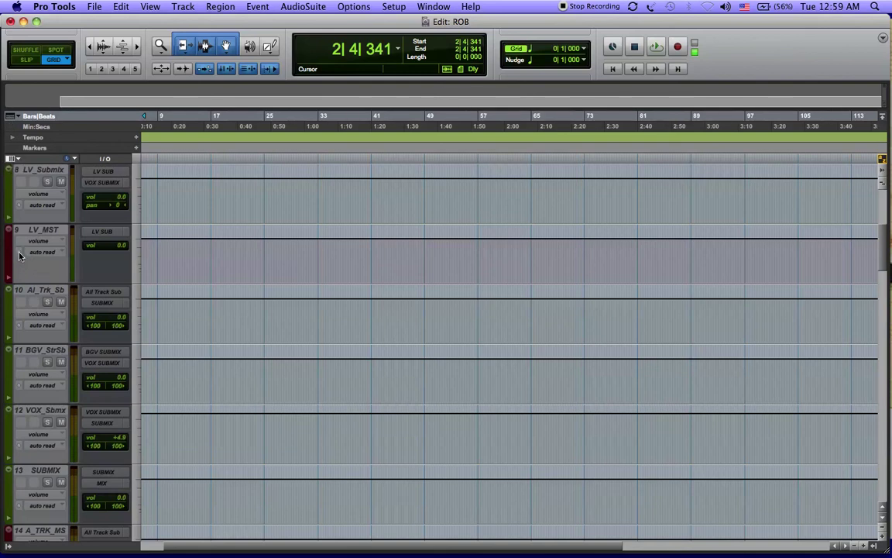
# Step: Select the tracks AllVocal1 through AllVocal4 and make them active
pyautogui.scroll(-10, 60, 244)
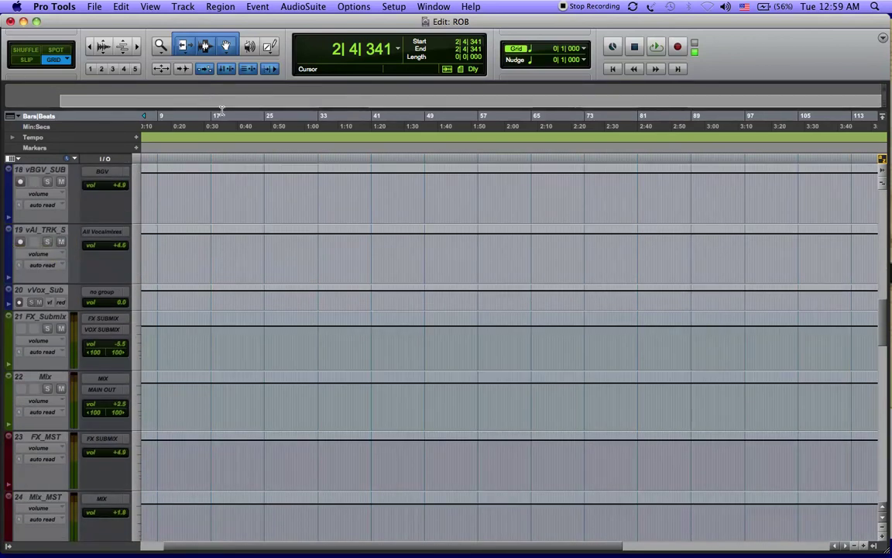
pyautogui.scroll(-10, 406, 313)
pyautogui.scroll(-8, 406, 313)
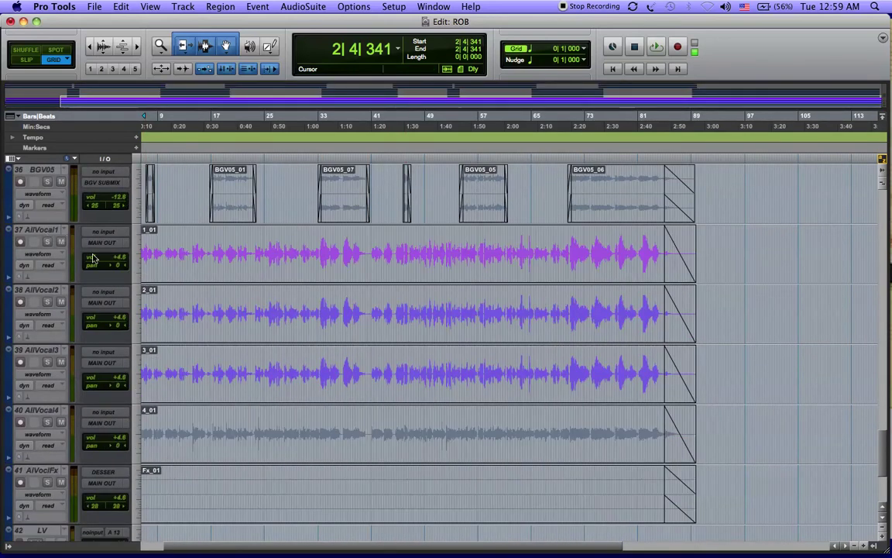
pyautogui.scroll(1, 107, 296)
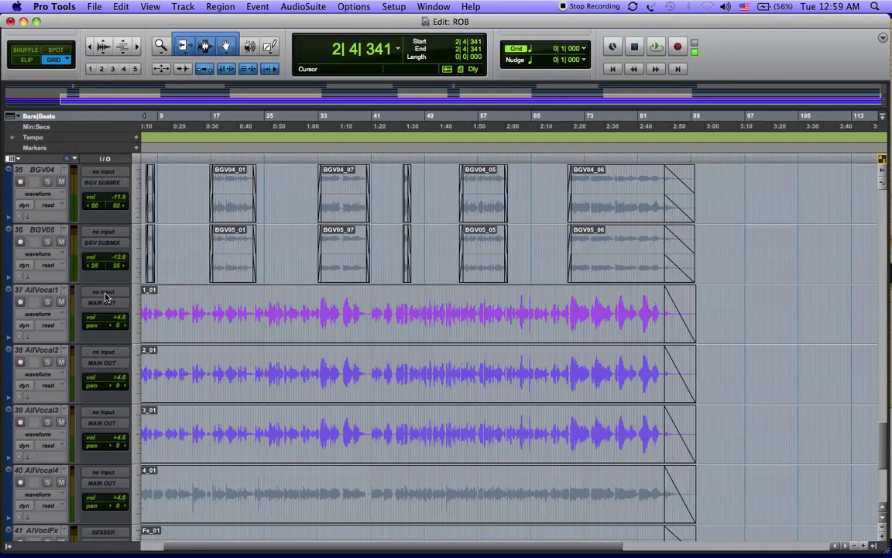
pyautogui.click(37, 291)
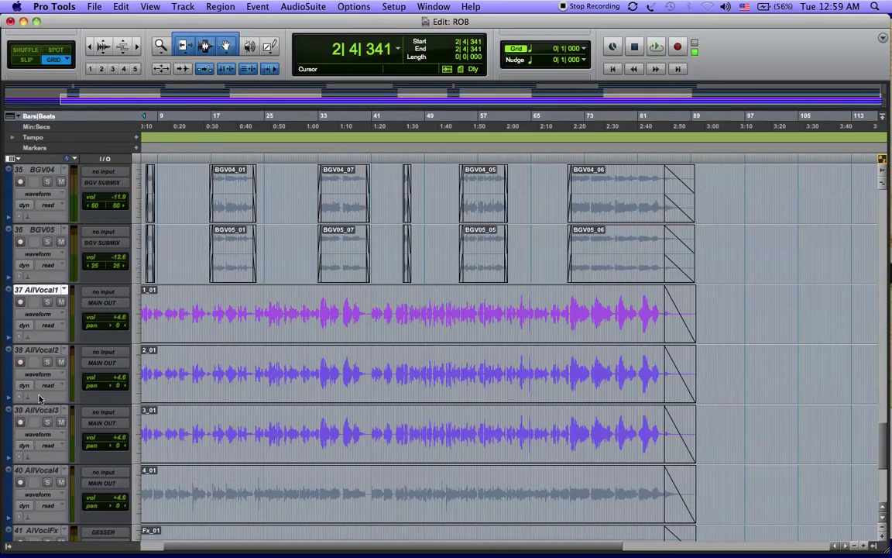
pyautogui.scroll(-2, 37, 468)
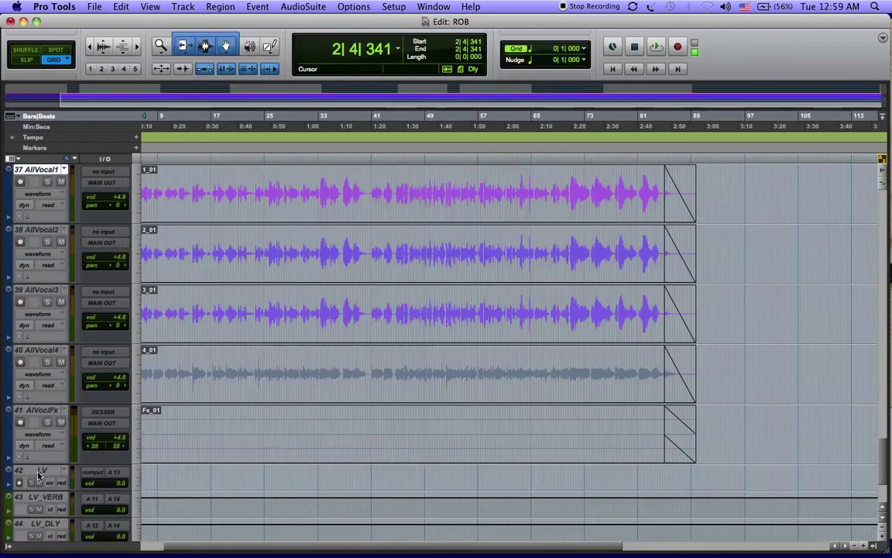
pyautogui.keyDown('shift'); pyautogui.click(42, 350); pyautogui.keyUp('shift')
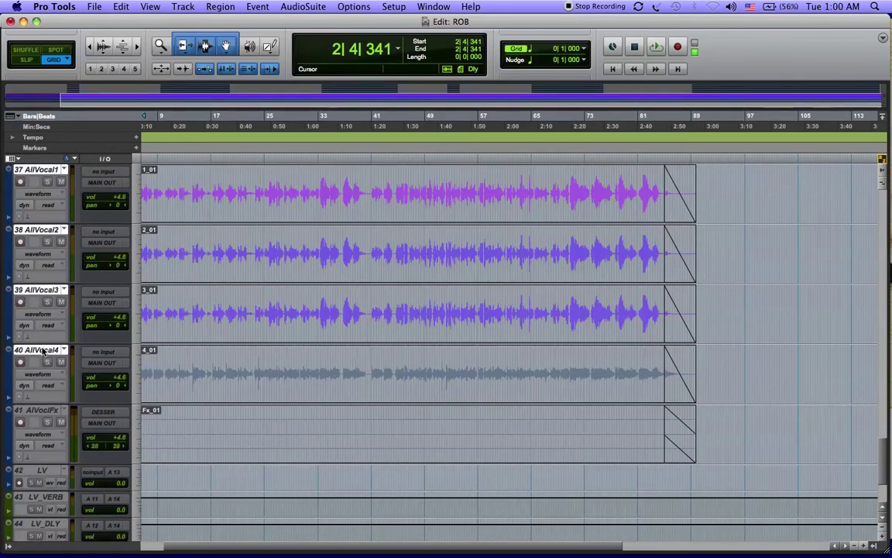
pyautogui.rightClick(43, 350)
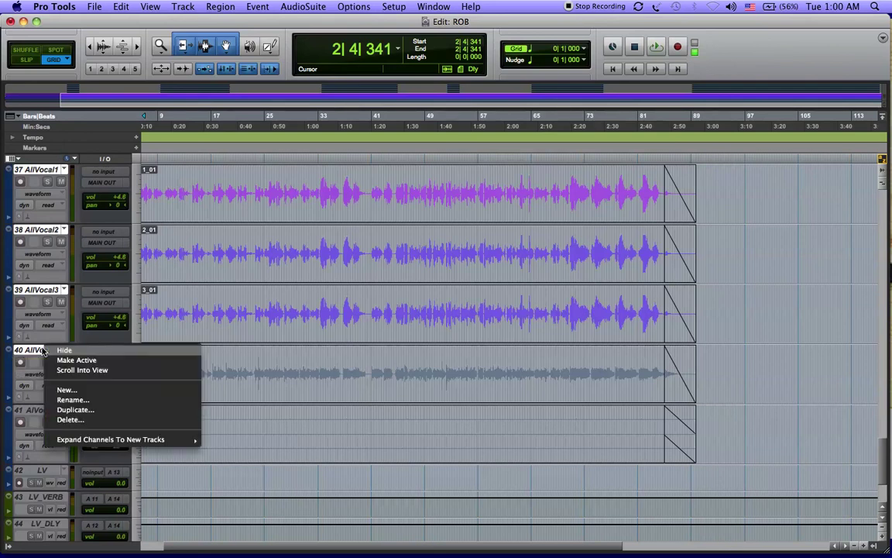
pyautogui.click(63, 360)
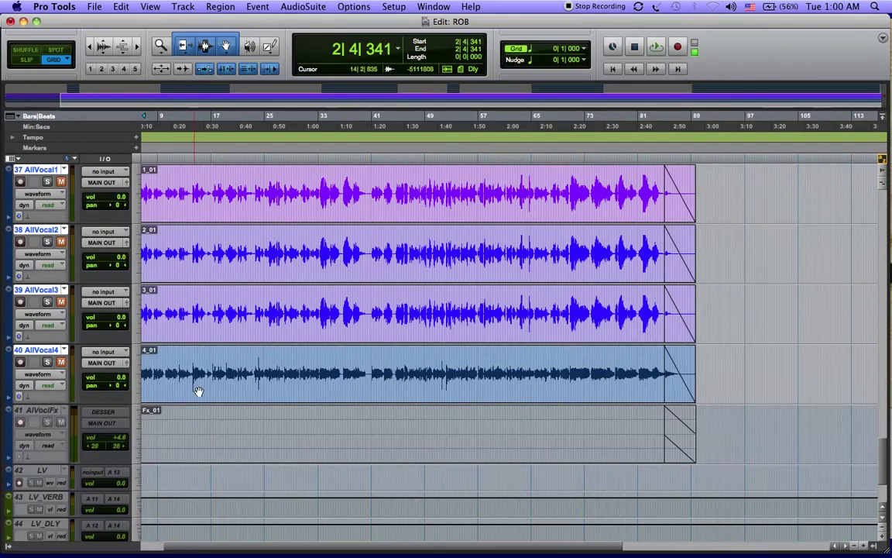
pyautogui.scroll(8, 202, 393)
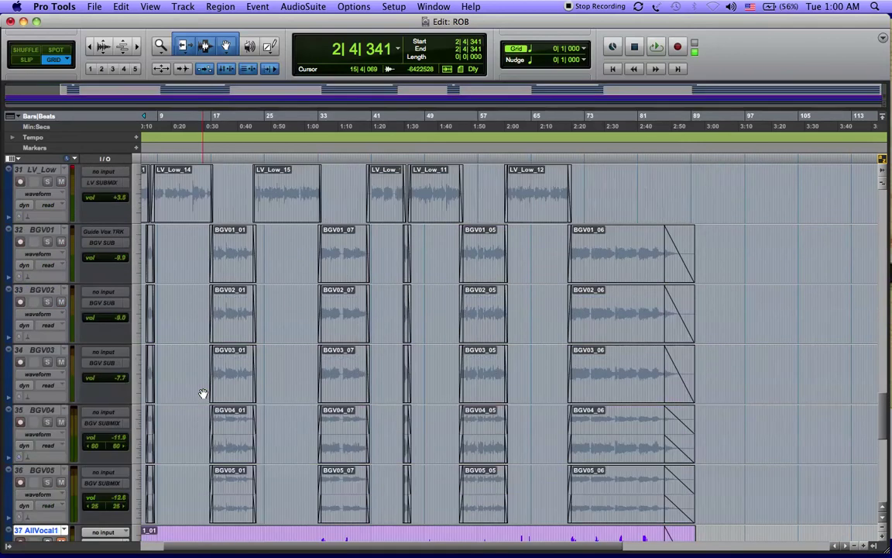
pyautogui.scroll(-8, 155, 446)
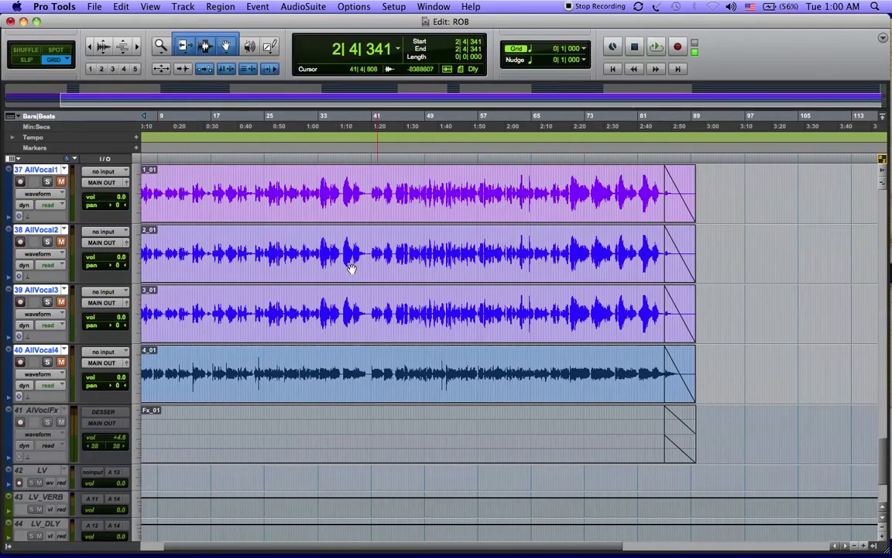
# Step: Select the tracks LV_EQ01 through BGV05 and make them active
pyautogui.scroll(8, 262, 339)
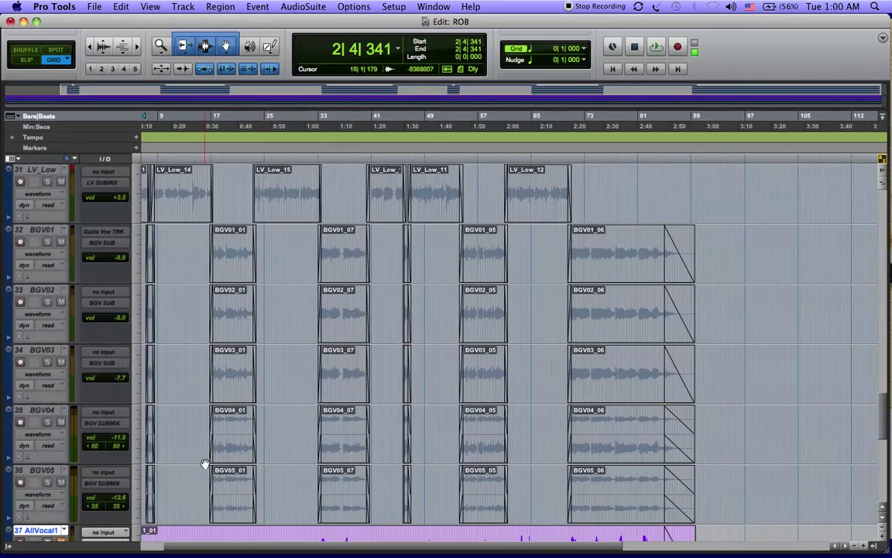
pyautogui.scroll(-4, 204, 463)
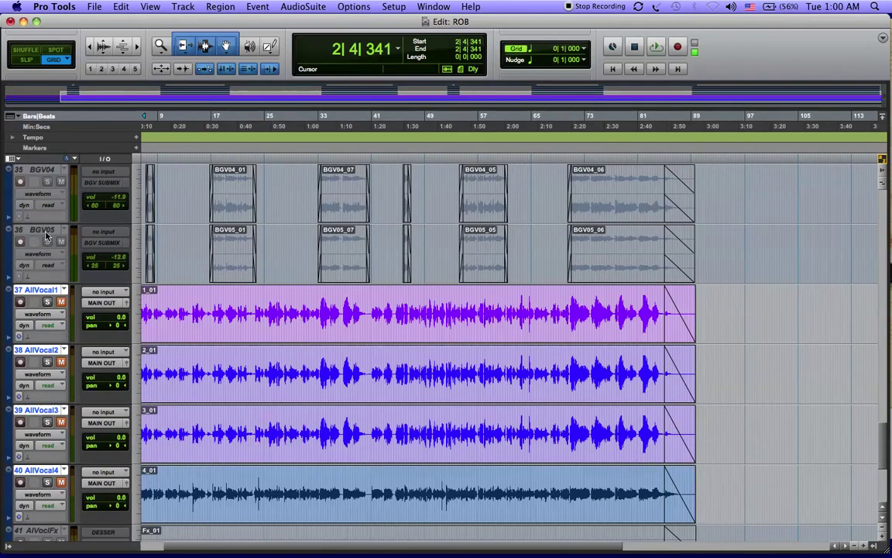
pyautogui.scroll(6, 46, 236)
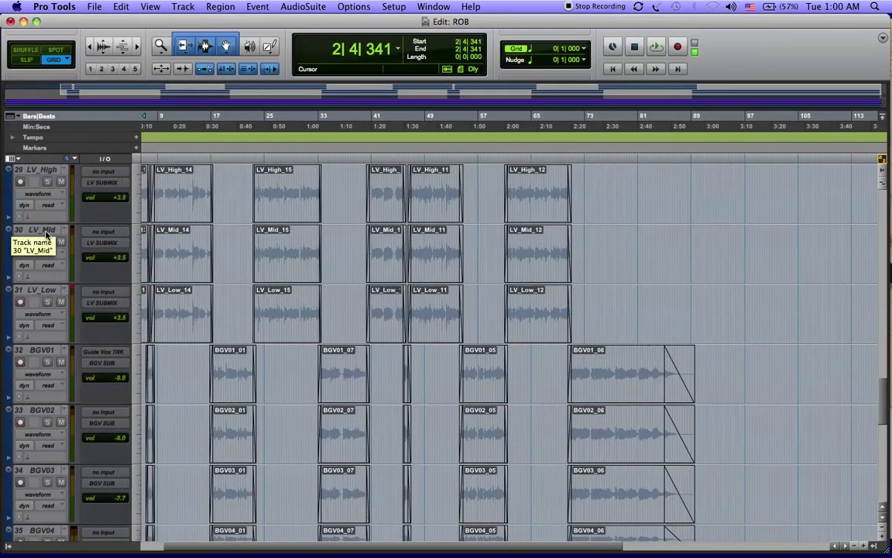
pyautogui.scroll(2, 43, 222)
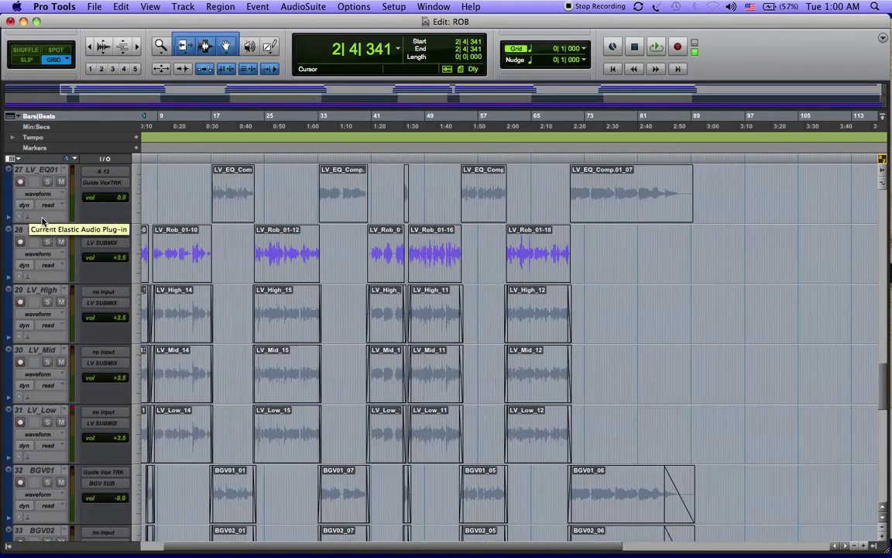
pyautogui.scroll(2, 43, 223)
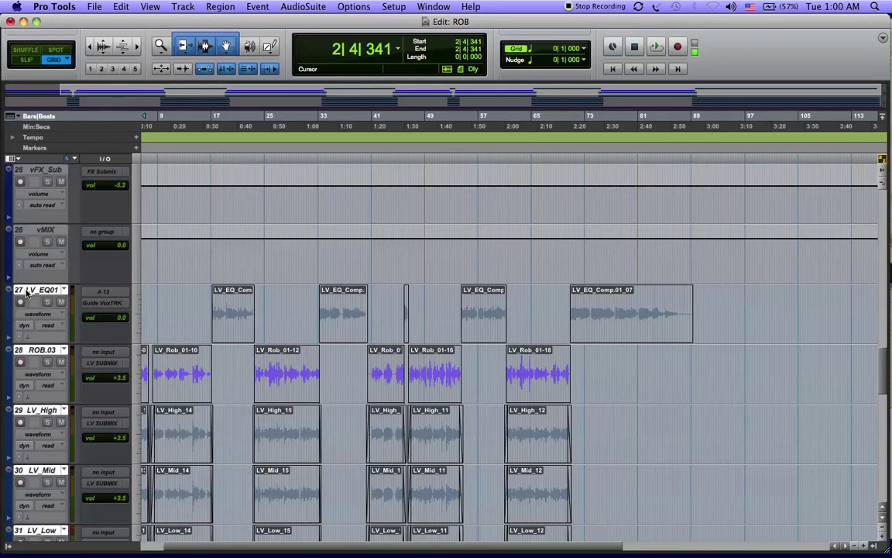
pyautogui.rightClick(27, 291)
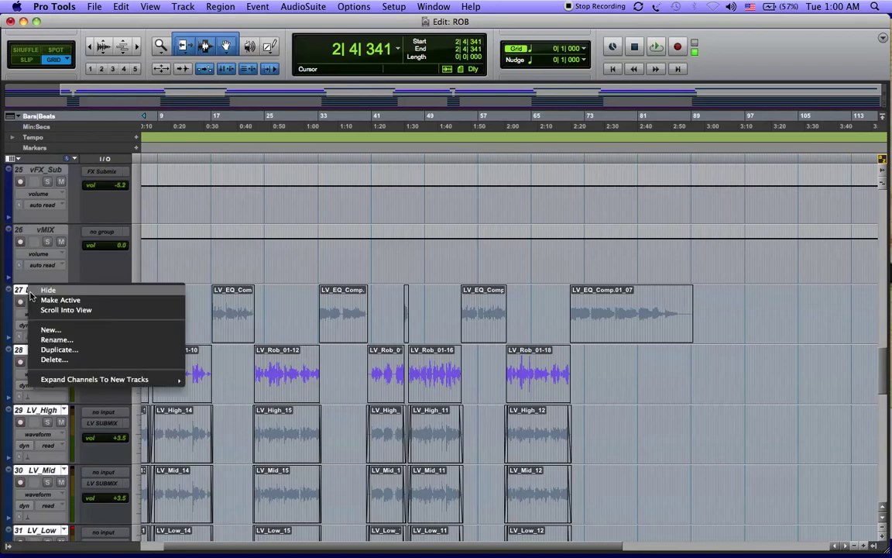
pyautogui.click(60, 300)
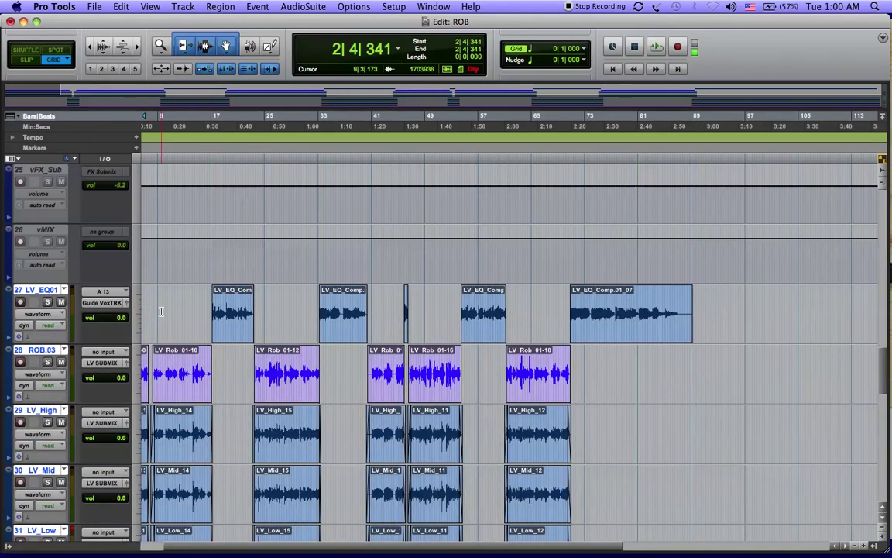
# Step: Move the LV_EQ01 track below LV_Low in the track order, and hide it and make it inactive
pyautogui.scroll(-4, 161, 311)
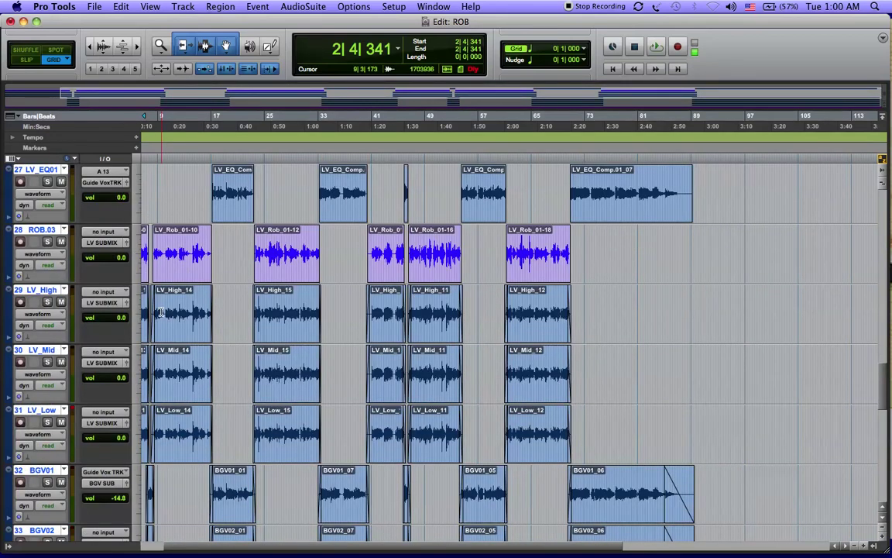
pyautogui.scroll(-5, 161, 311)
pyautogui.scroll(5, 161, 312)
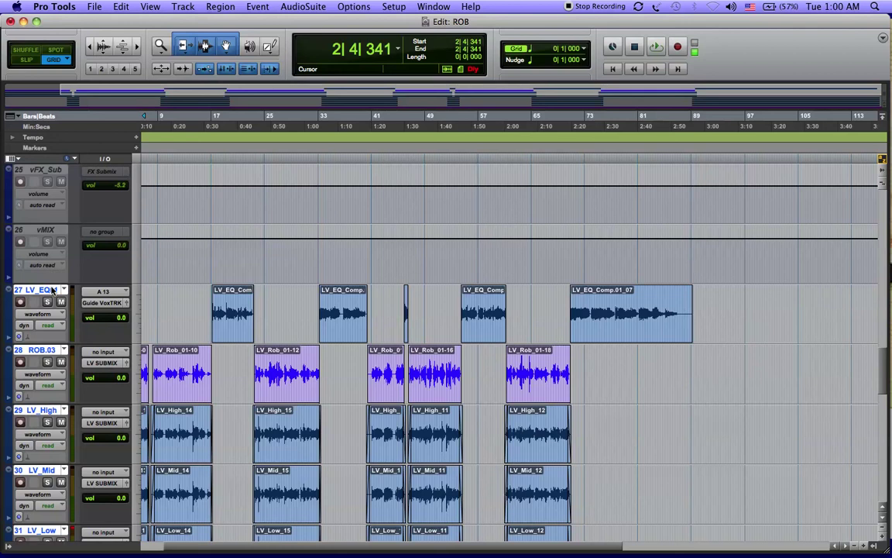
pyautogui.moveTo(52, 290); pyautogui.dragTo(25, 353)
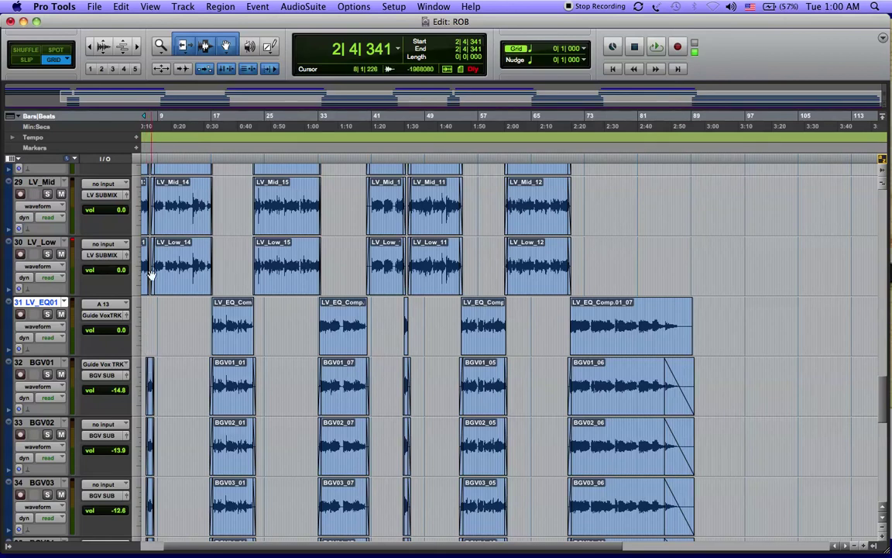
pyautogui.rightClick(44, 306)
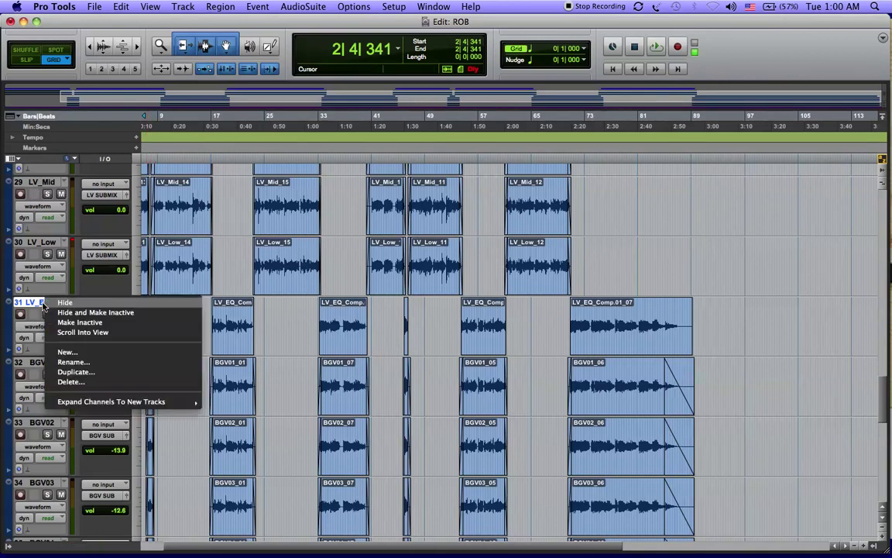
pyautogui.click(88, 313)
# Step: Make the effects track below AllVocal4 active briefly, and hide it and make it inactive
pyautogui.scroll(-10, 101, 325)
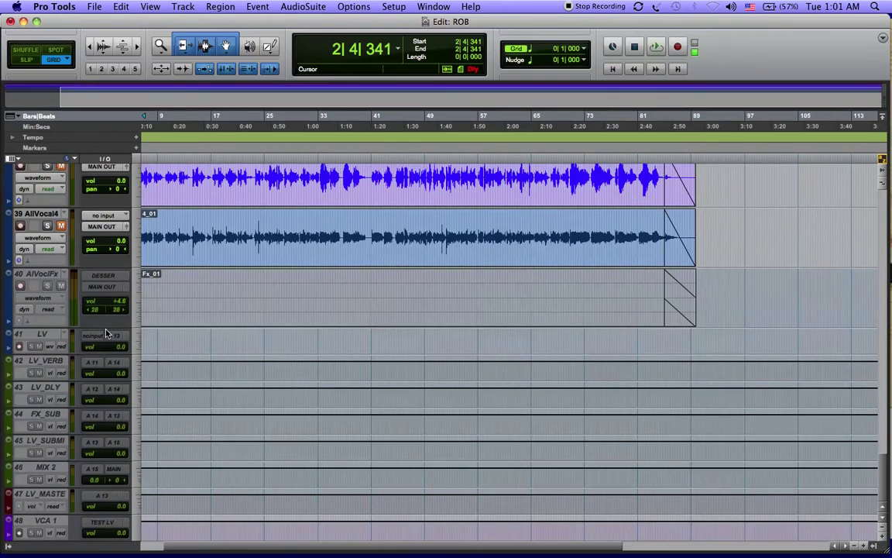
pyautogui.click(34, 276)
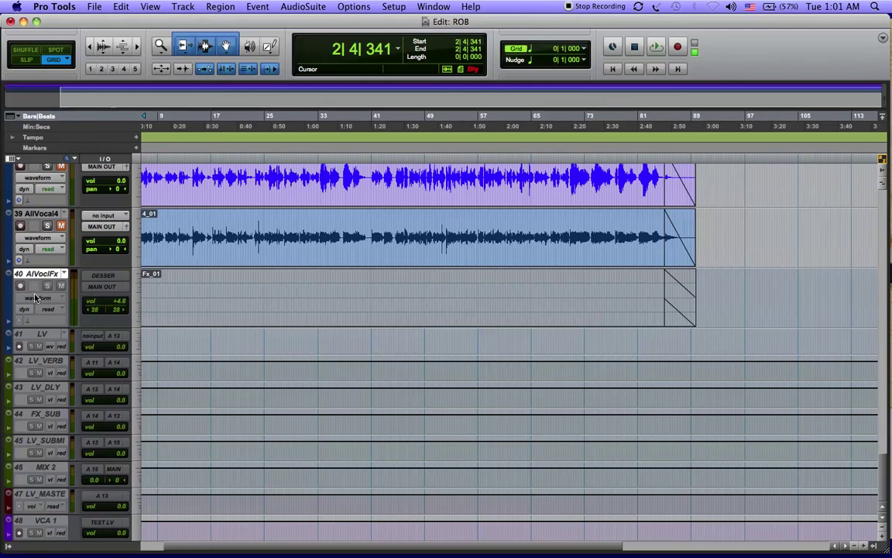
pyautogui.scroll(1, 42, 283)
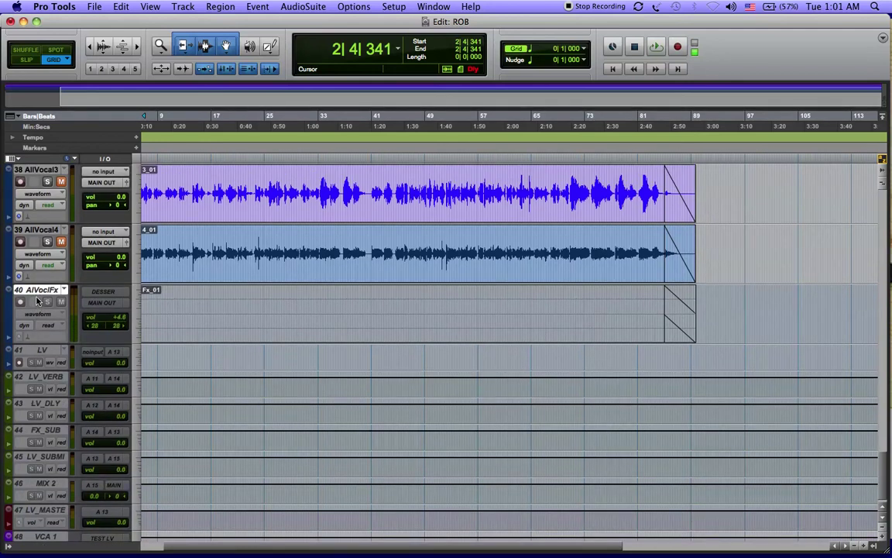
pyautogui.rightClick(39, 290)
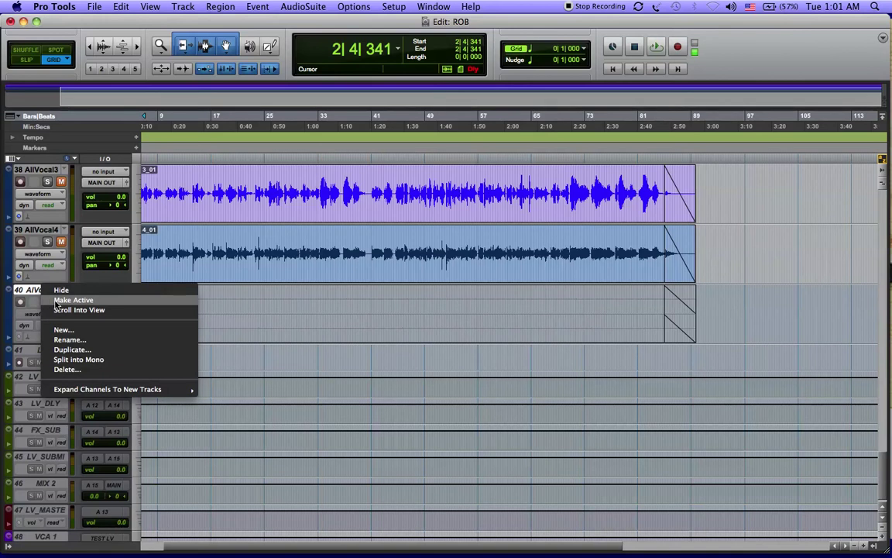
pyautogui.click(56, 302)
pyautogui.rightClick(45, 295)
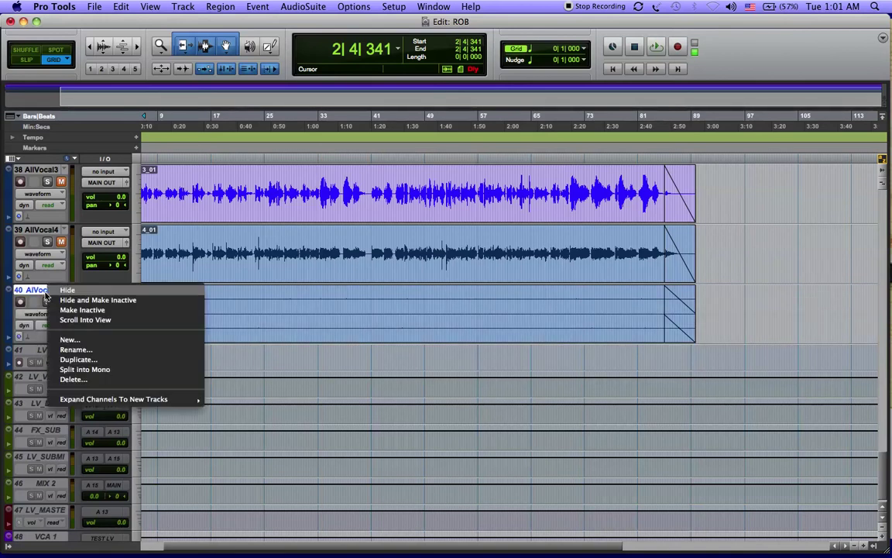
pyautogui.click(65, 299)
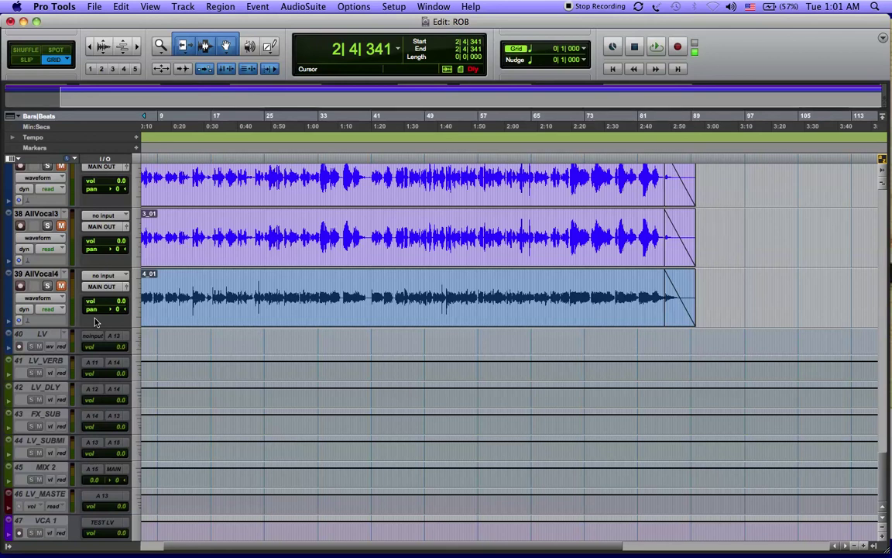
# Step: Select the tracks from LV through VCA 1 and make them all active
pyautogui.click(48, 335)
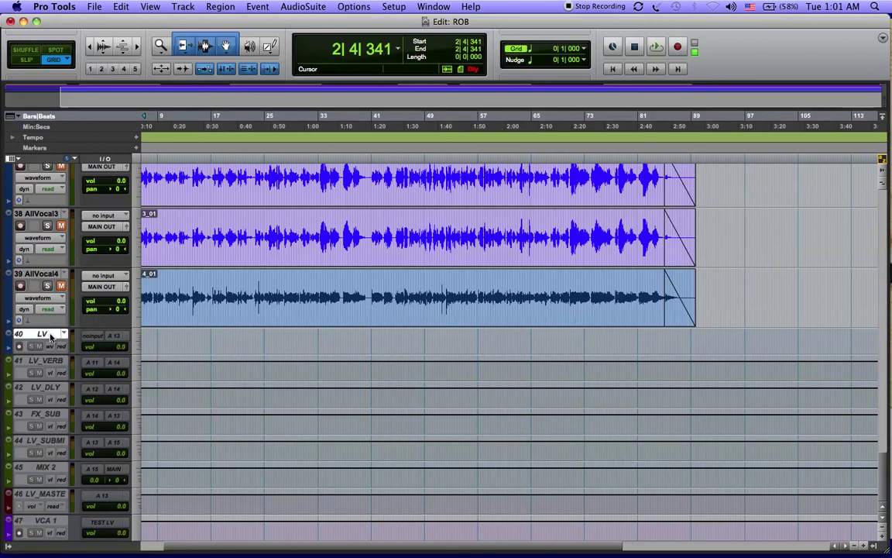
pyautogui.keyDown('shift'); pyautogui.click(37, 520); pyautogui.keyUp('shift')
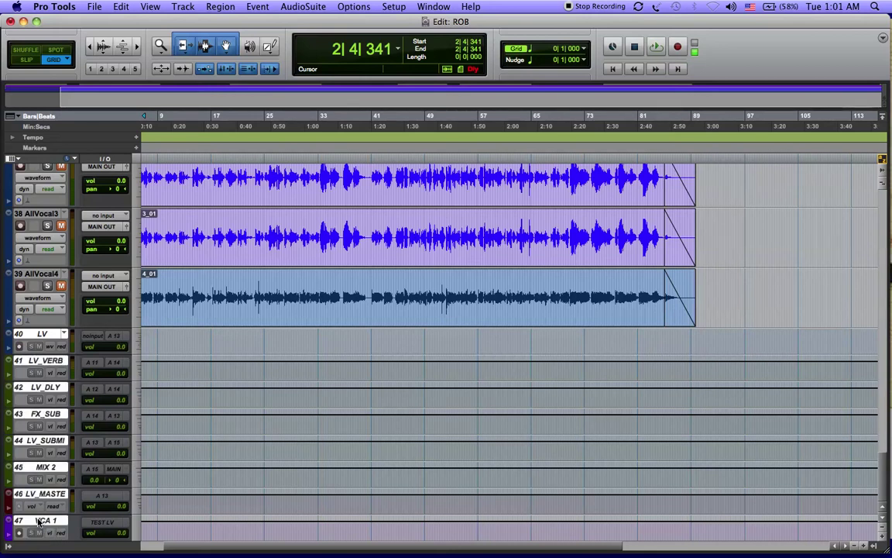
pyautogui.rightClick(38, 521)
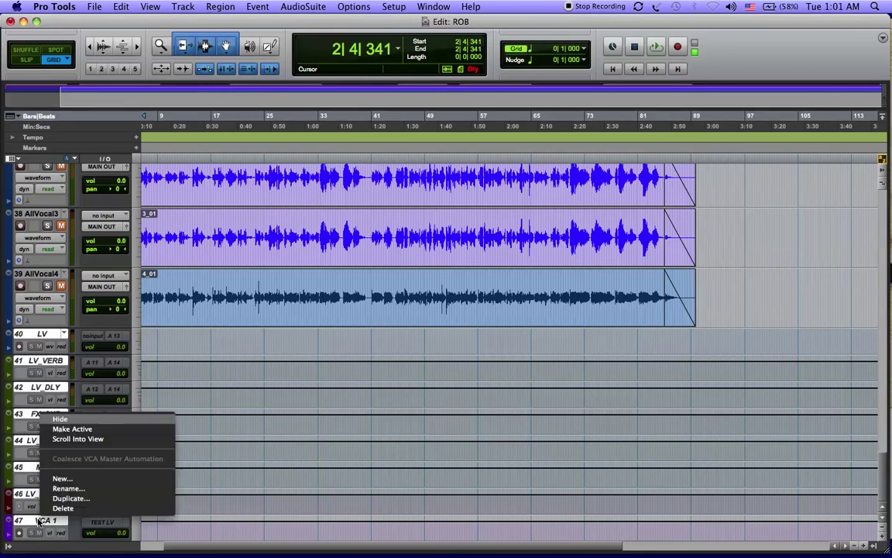
pyautogui.click(74, 430)
# Step: Look through the BGV, AllVocal and new LV routing tracks to check which ones are active
pyautogui.scroll(3, 211, 464)
pyautogui.scroll(-3, 211, 465)
pyautogui.hscroll(2, 212, 464)
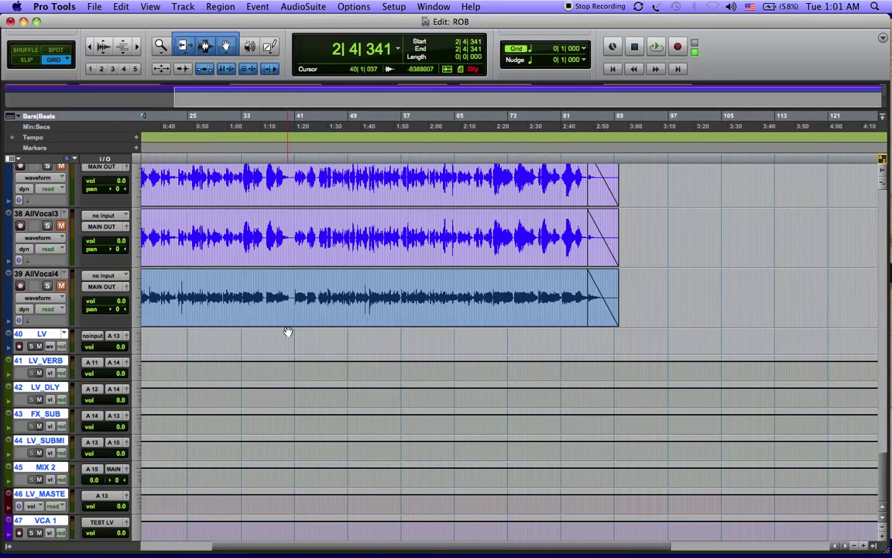
pyautogui.scroll(5, 284, 308)
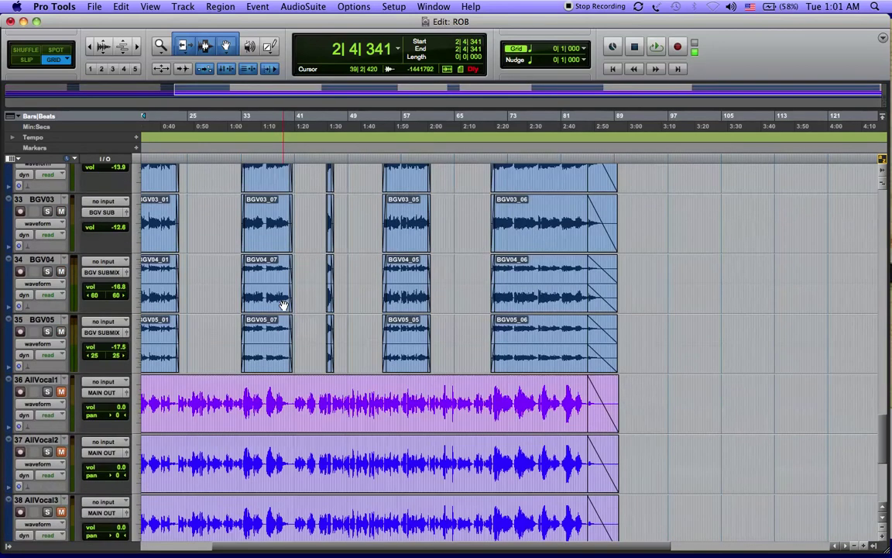
pyautogui.scroll(-5, 284, 305)
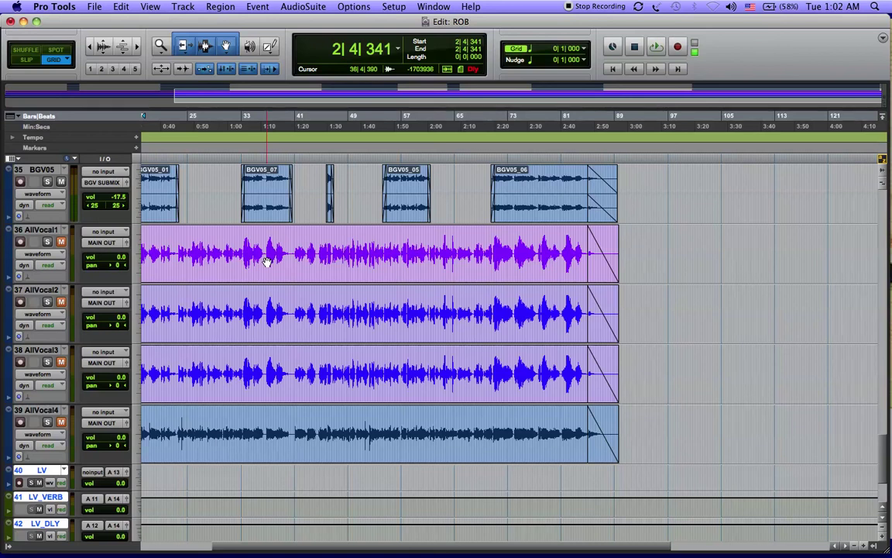
pyautogui.scroll(-3, 269, 215)
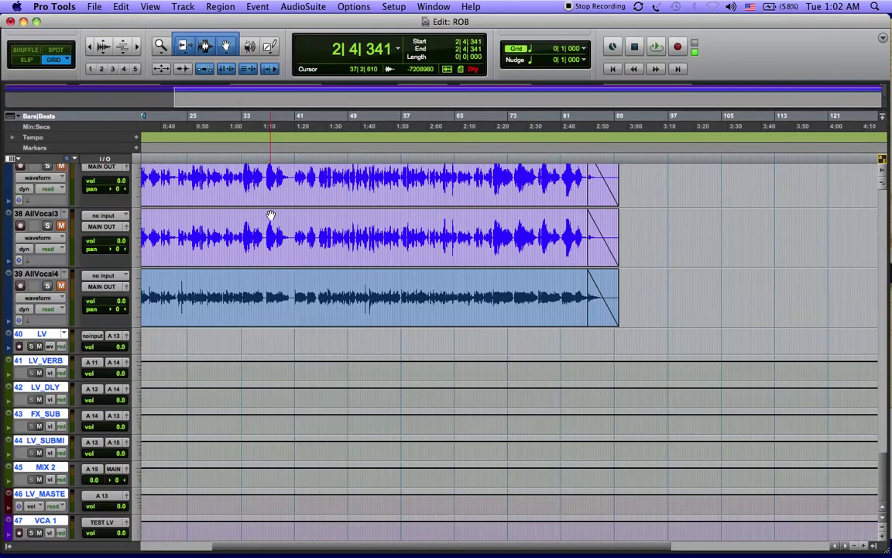
pyautogui.scroll(3, 275, 181)
pyautogui.scroll(6, 275, 181)
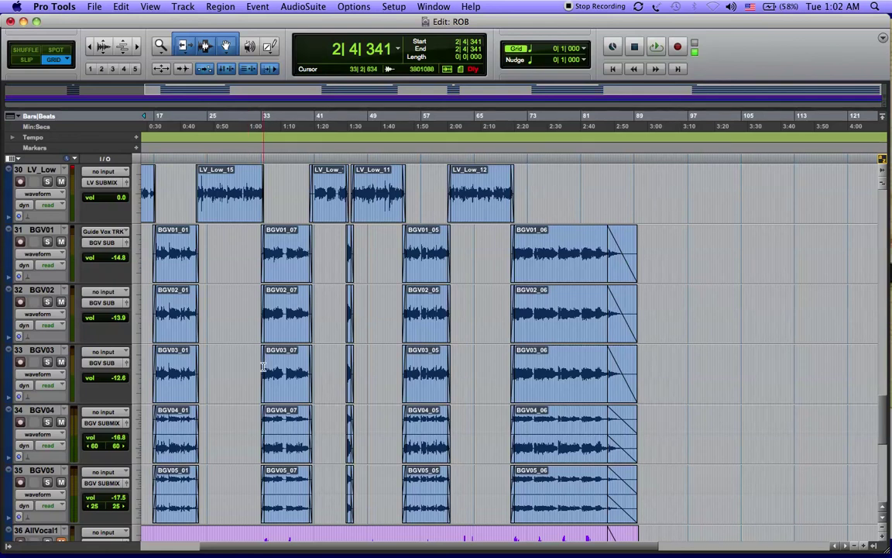
# Step: Select the vMIX track and review the inactive aux, submix, master and VCA tracks from the first track down to VCA 1
pyautogui.scroll(5, 259, 379)
pyautogui.scroll(6, 263, 367)
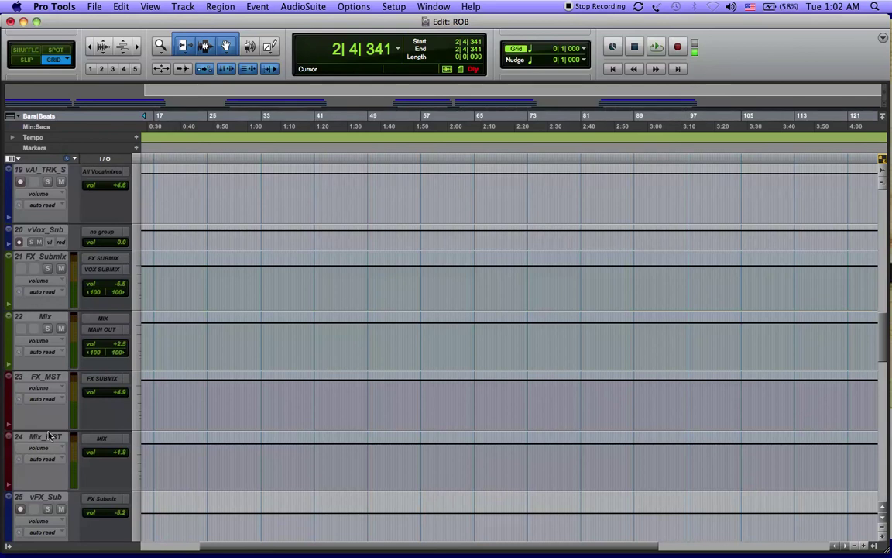
pyautogui.scroll(-4, 46, 426)
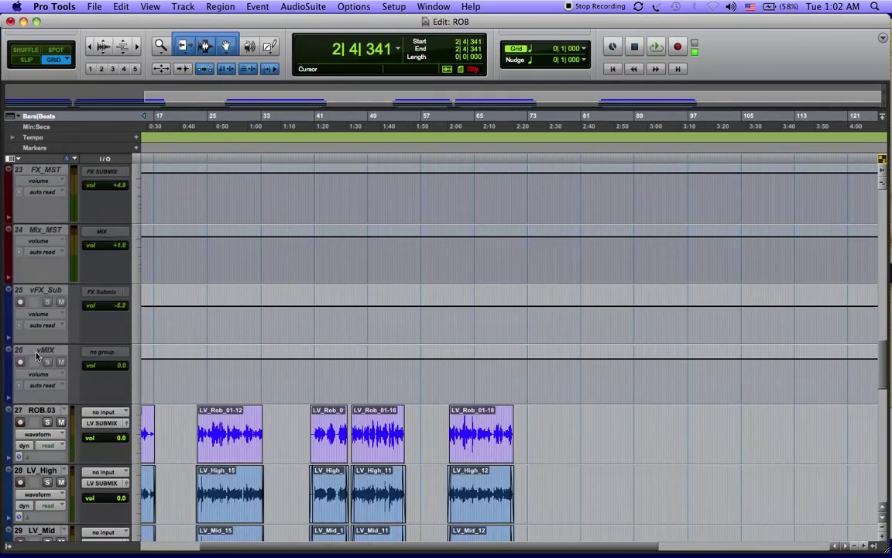
pyautogui.click(36, 354)
pyautogui.scroll(15, 36, 354)
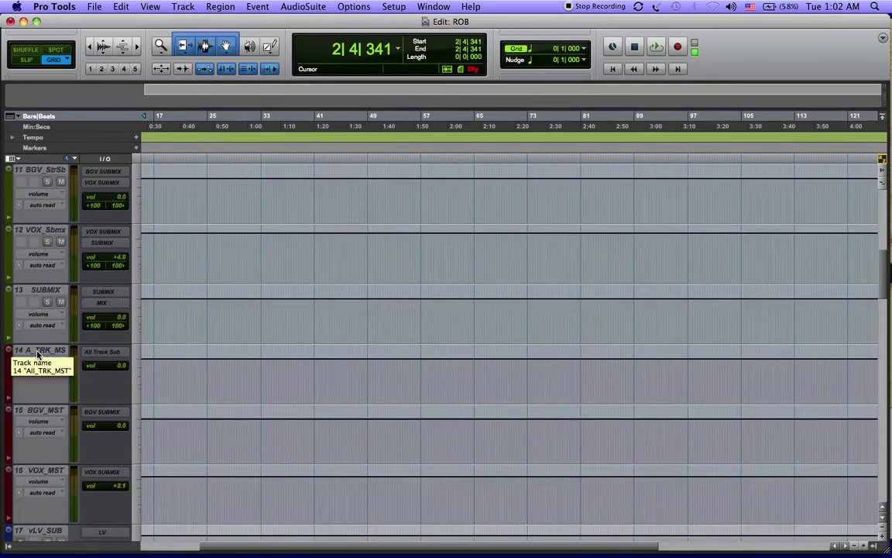
pyautogui.scroll(5, 36, 354)
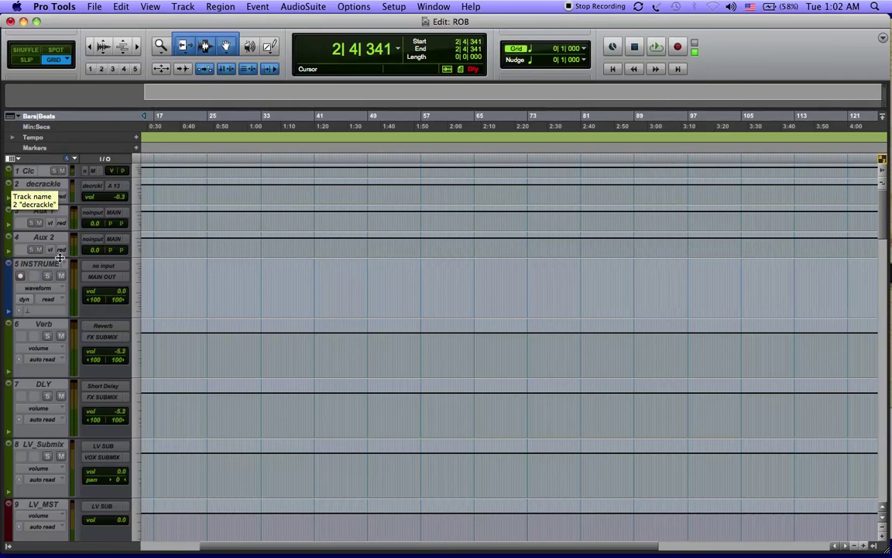
pyautogui.scroll(-10, 59, 257)
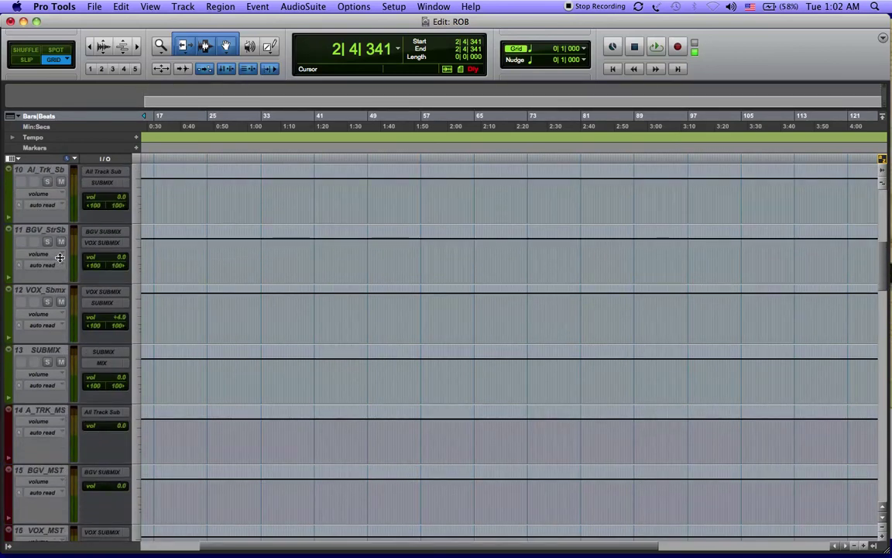
pyautogui.scroll(-5, 60, 257)
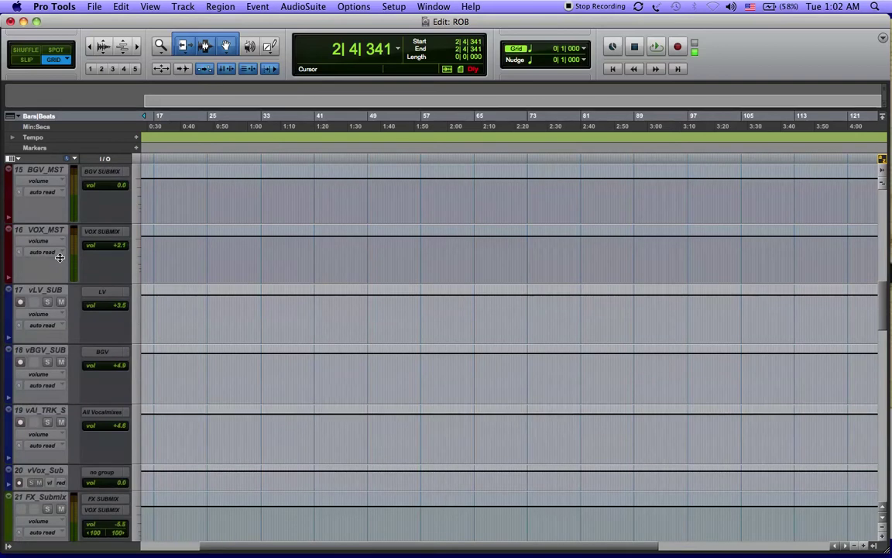
pyautogui.scroll(-4, 59, 257)
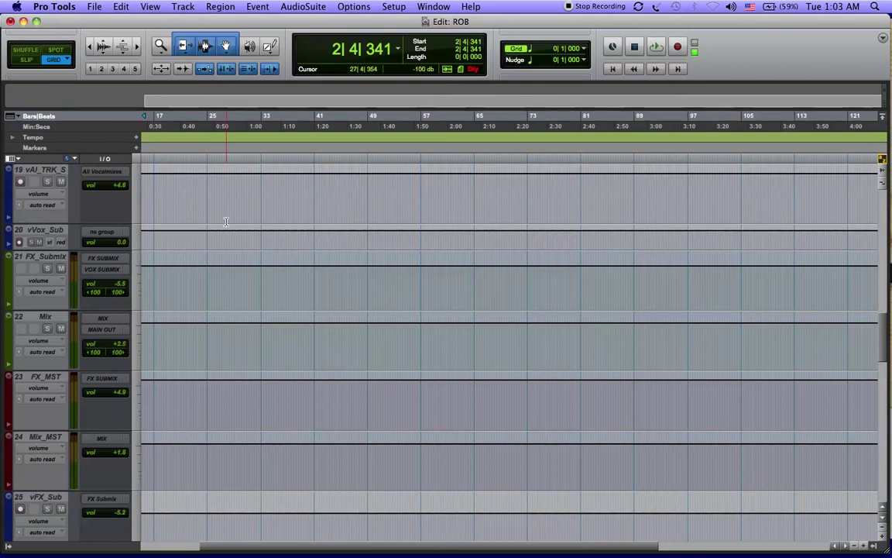
pyautogui.scroll(4, 225, 222)
pyautogui.scroll(-15, 225, 222)
pyautogui.hscroll(5, 228, 224)
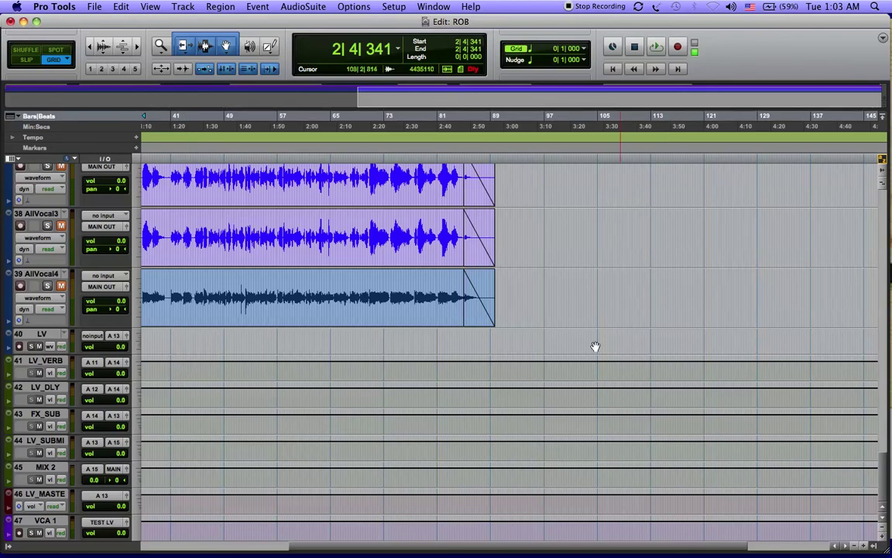
# Step: Show the Tracks and Groups lists in the Edit window and bring the AllVocal tracks into view
pyautogui.click(7, 546)
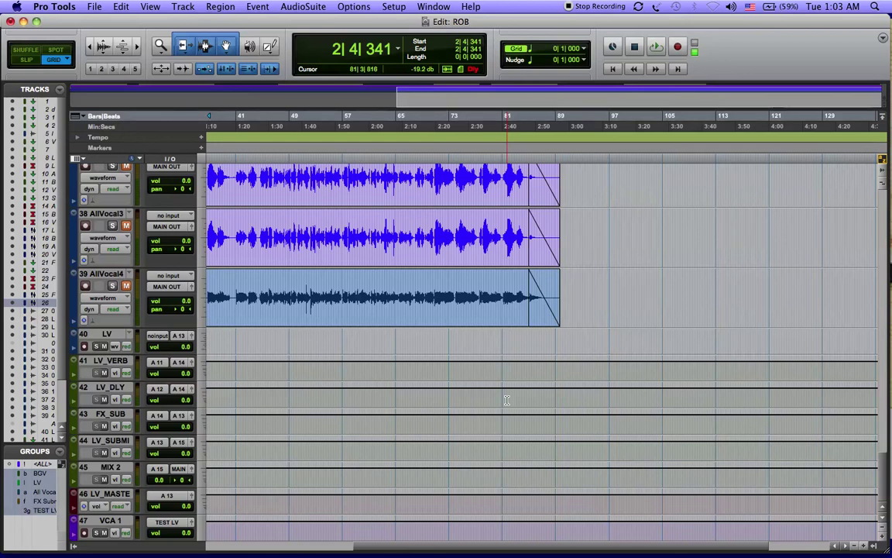
pyautogui.scroll(1, 507, 400)
pyautogui.scroll(15, 506, 400)
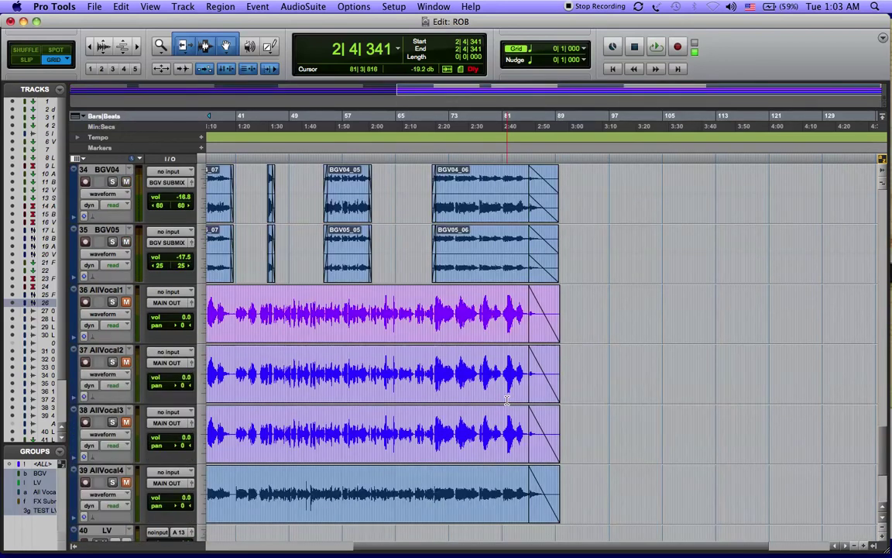
# Step: Select the tracks from ROB.03 through VCA 1 and hide them while making them inactive
pyautogui.scroll(10, 507, 400)
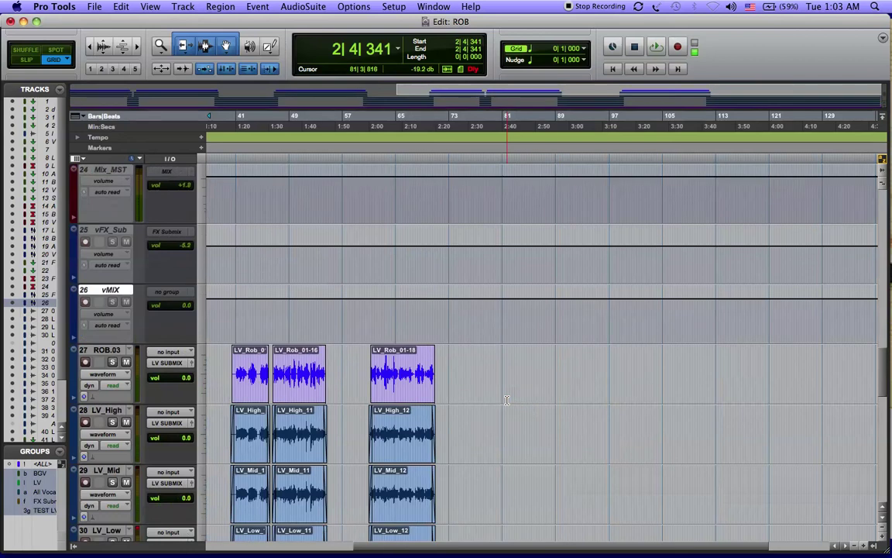
pyautogui.scroll(-10, 507, 400)
pyautogui.scroll(14, 506, 399)
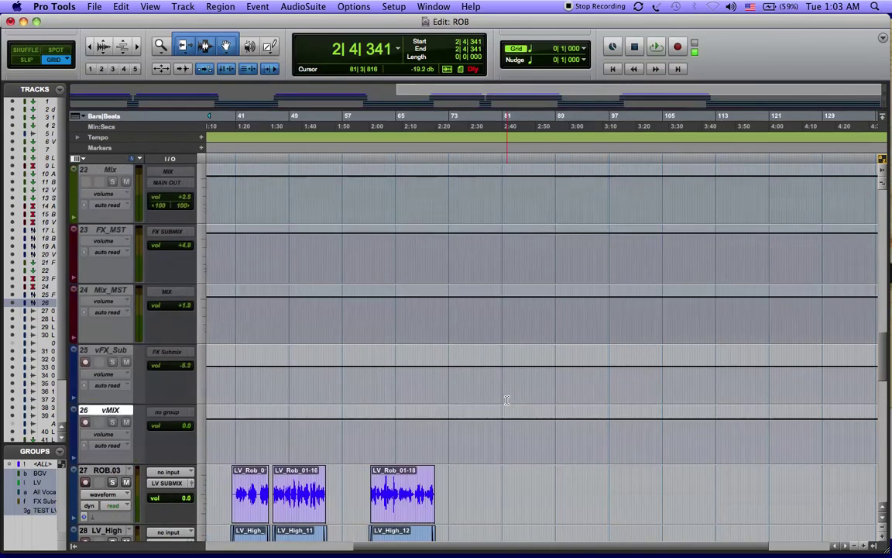
pyautogui.click(98, 471)
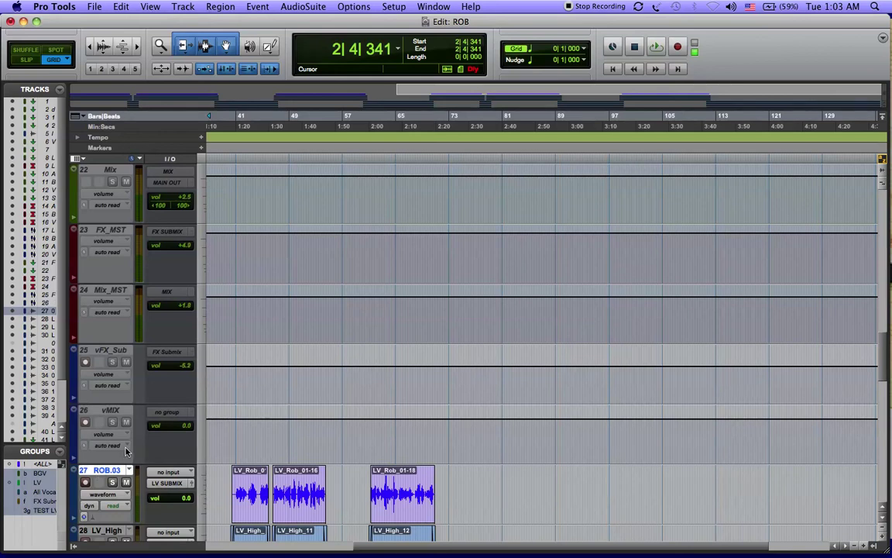
pyautogui.scroll(-15, 112, 407)
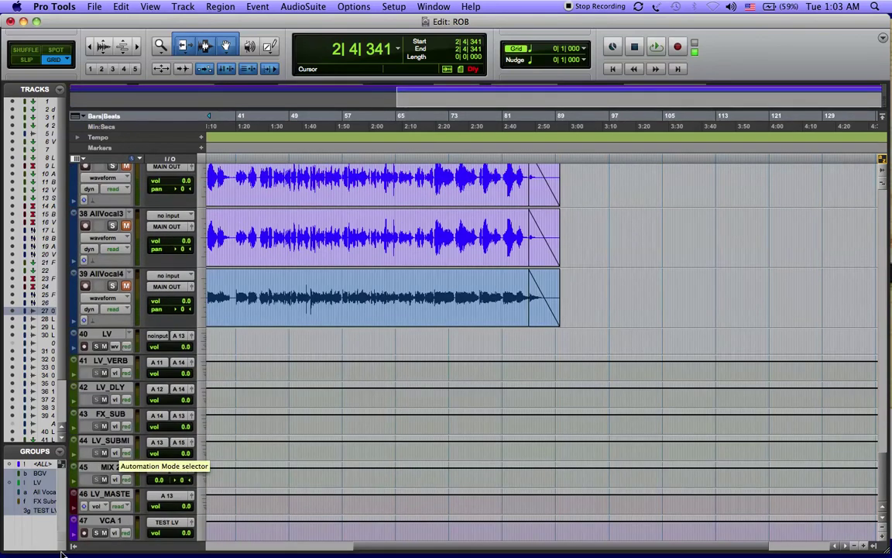
pyautogui.keyDown('shift'); pyautogui.click(109, 521); pyautogui.keyUp('shift')
pyautogui.rightClick(108, 521)
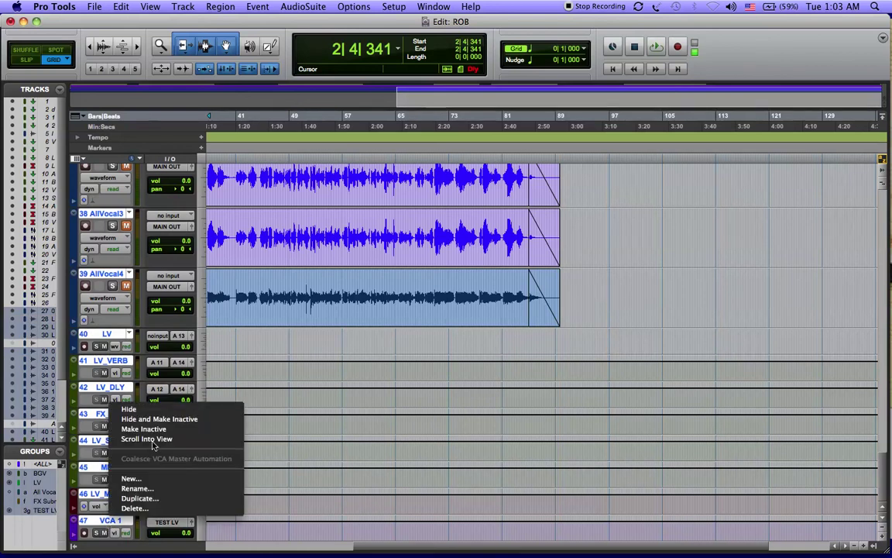
pyautogui.click(164, 419)
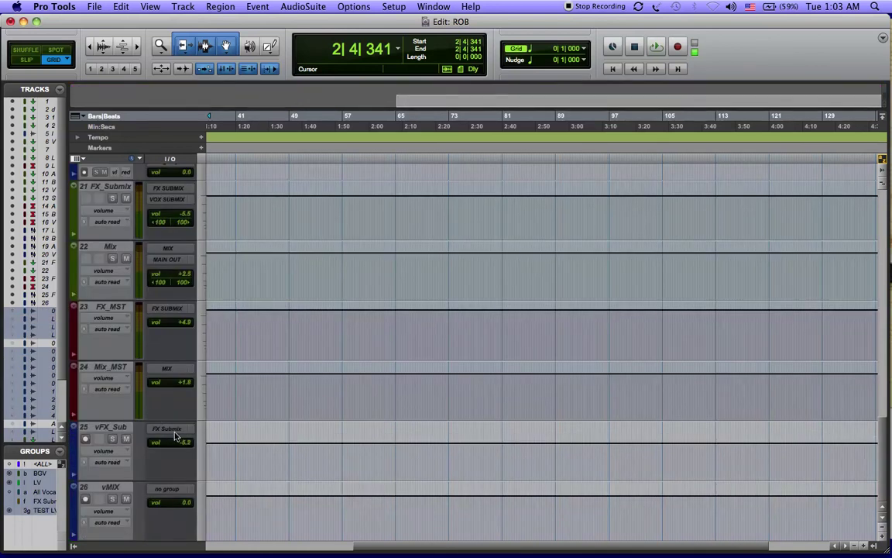
# Step: Hide the first four tracks, from the click track through Aux 2
pyautogui.scroll(10, 163, 411)
pyautogui.hscroll(-1, 162, 410)
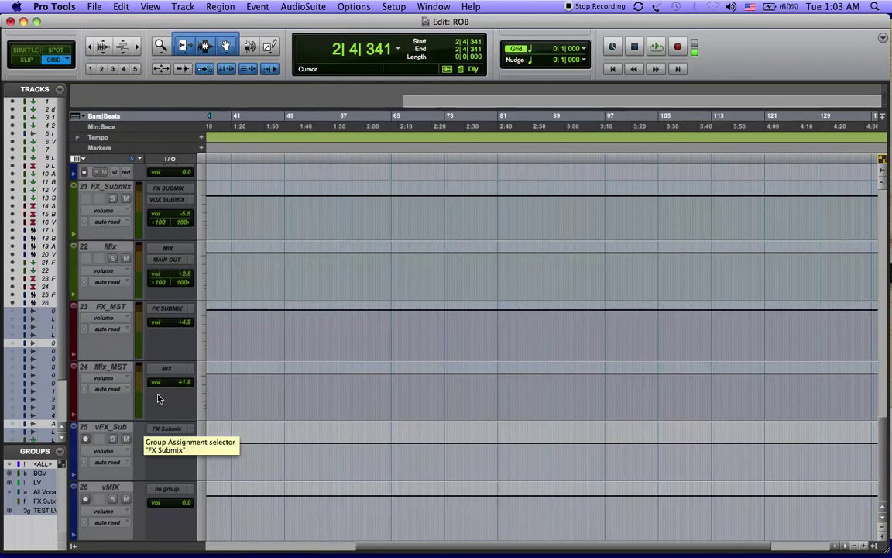
pyautogui.scroll(8, 158, 398)
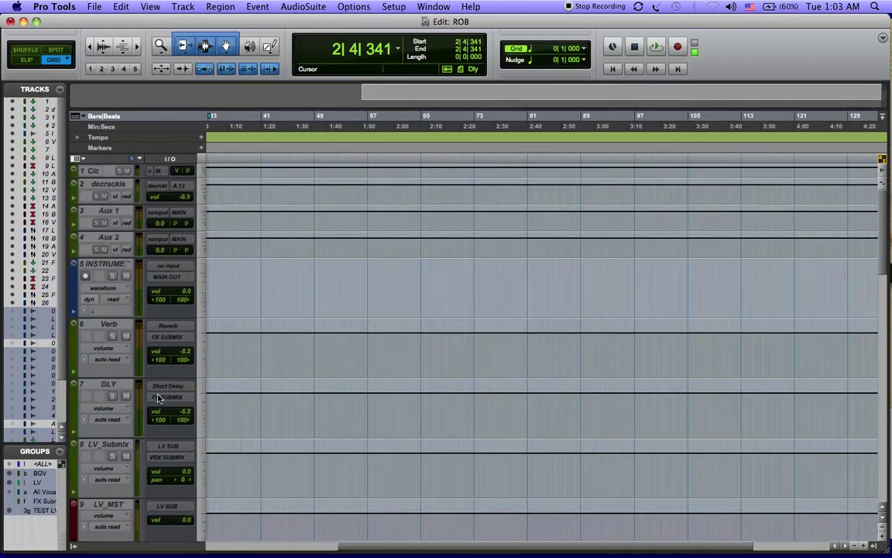
pyautogui.click(93, 172)
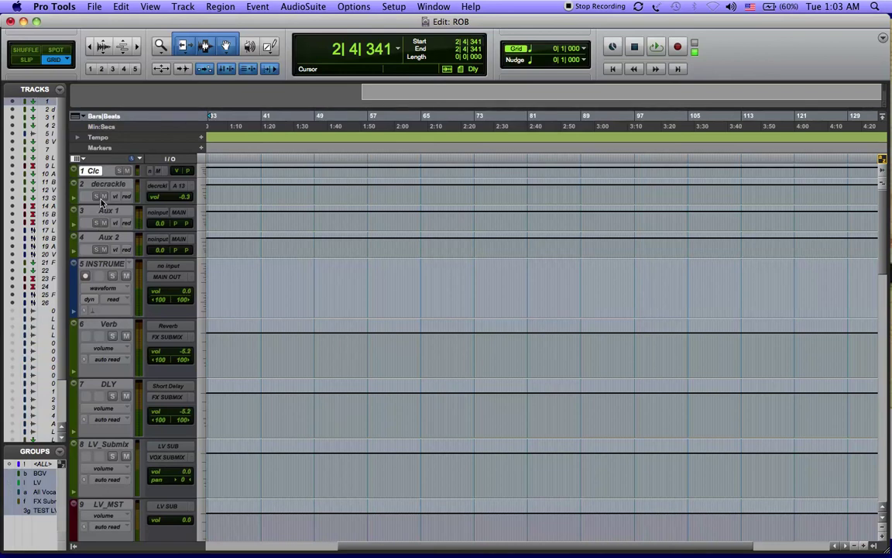
pyautogui.keyDown('shift'); pyautogui.click(105, 239); pyautogui.keyUp('shift')
pyautogui.rightClick(105, 239)
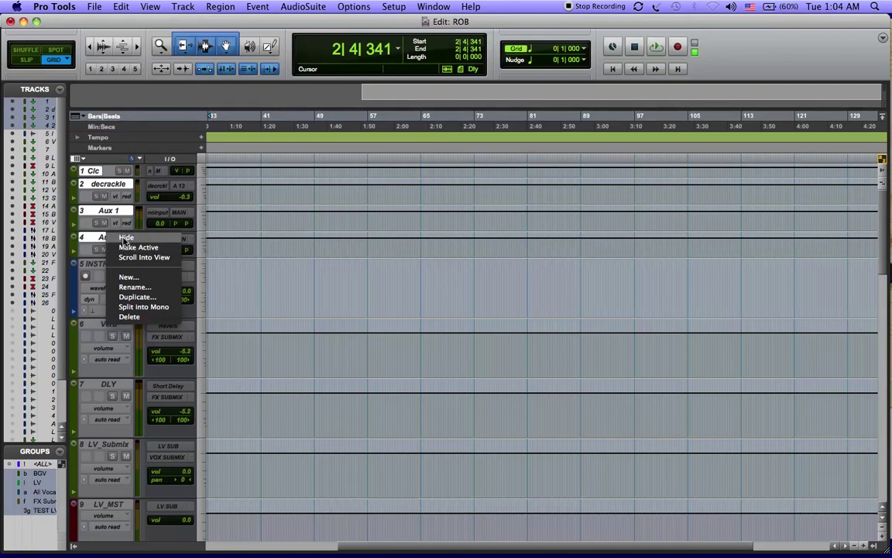
pyautogui.click(124, 237)
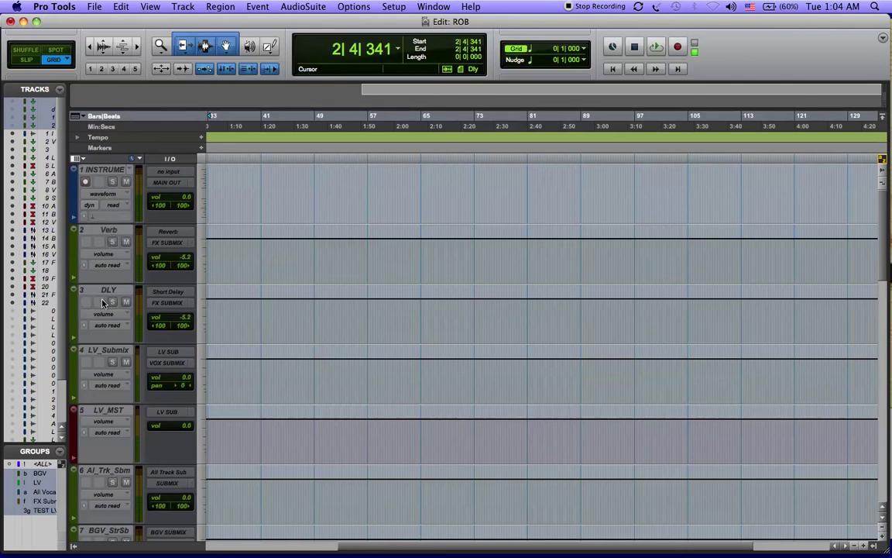
# Step: Select the inactive tracks from Verb through vMIX and hide them all
pyautogui.click(106, 231)
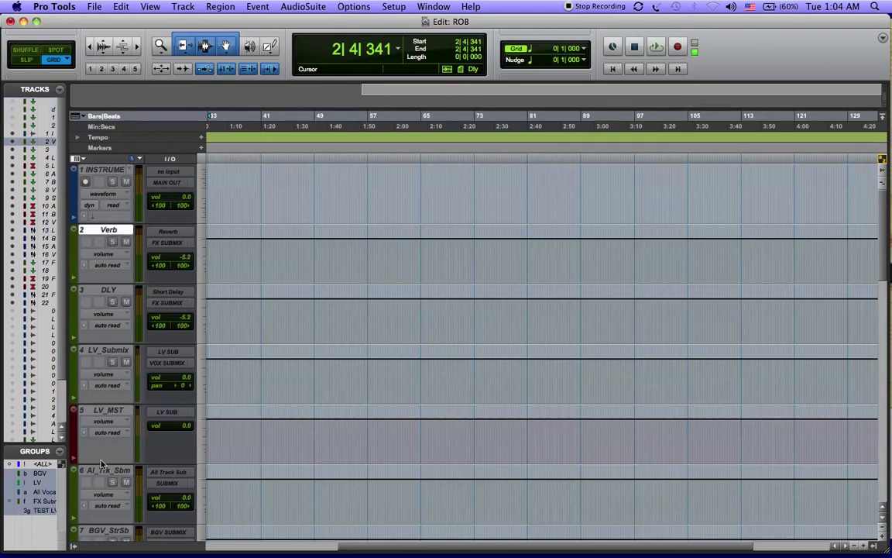
pyautogui.scroll(-5, 105, 474)
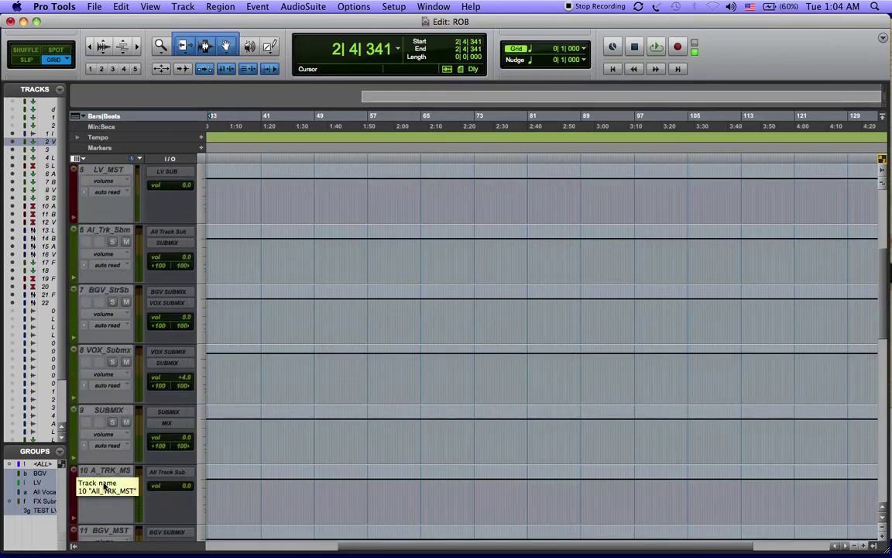
pyautogui.scroll(-4, 106, 494)
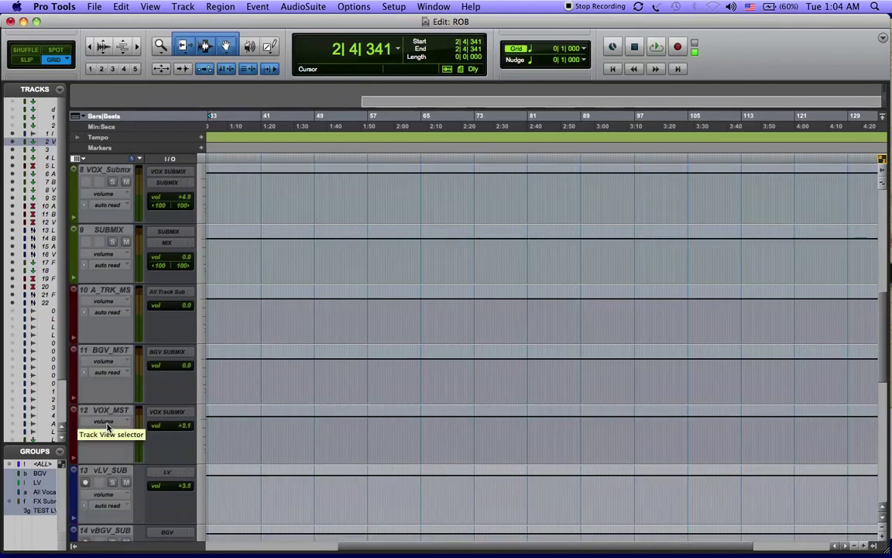
pyautogui.scroll(-5, 109, 454)
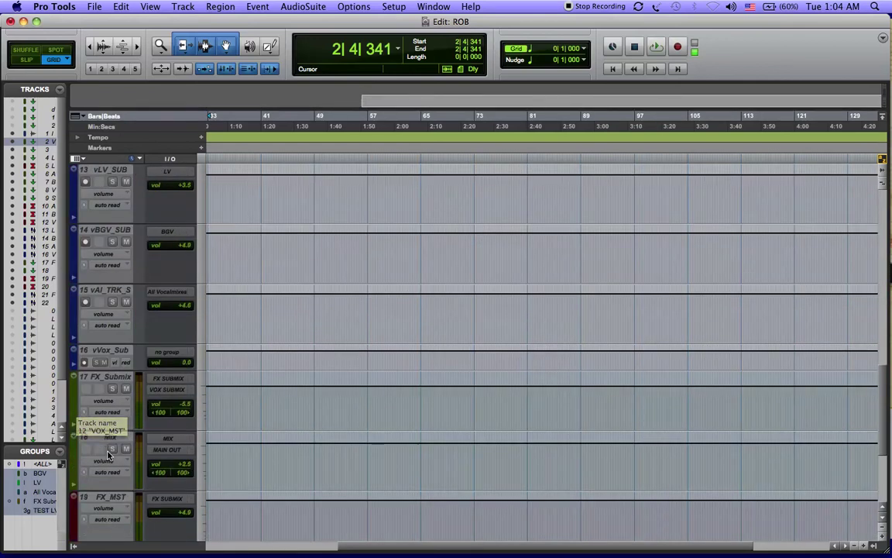
pyautogui.scroll(-3, 108, 455)
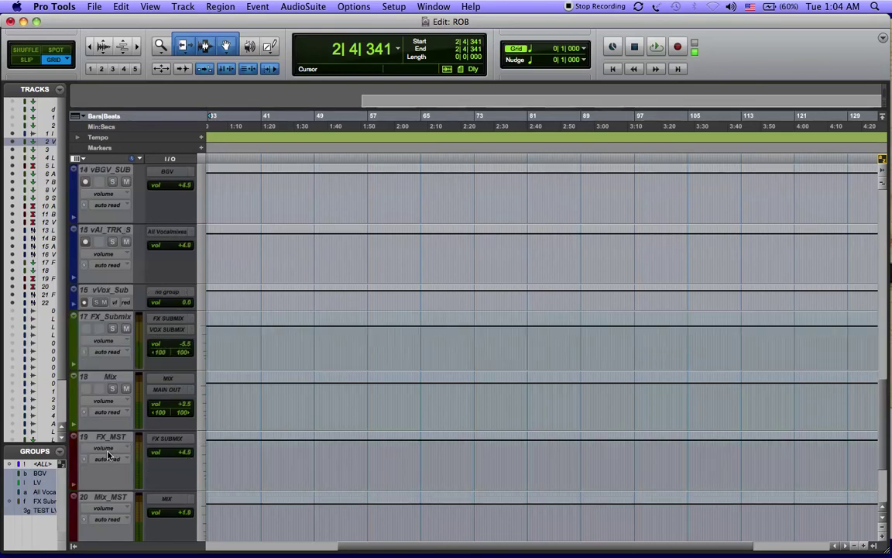
pyautogui.scroll(-1, 108, 455)
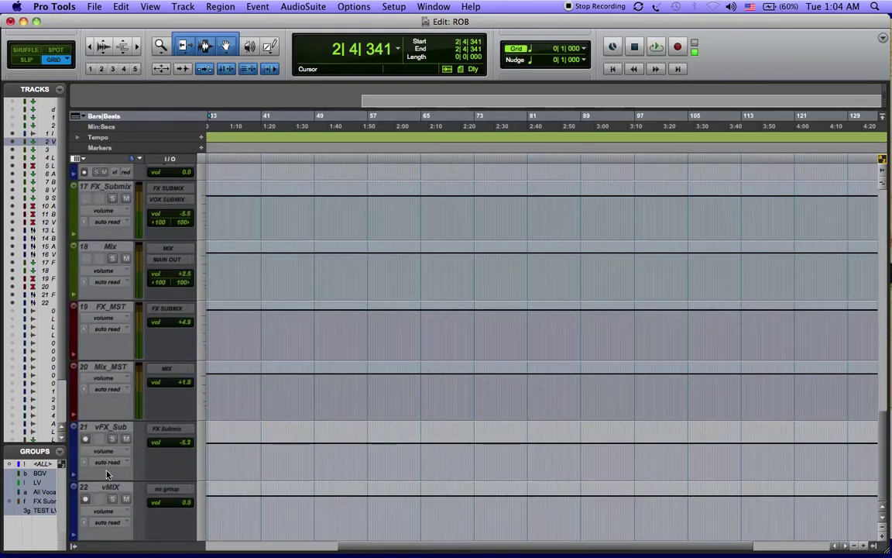
pyautogui.keyDown('shift'); pyautogui.click(107, 488); pyautogui.keyUp('shift')
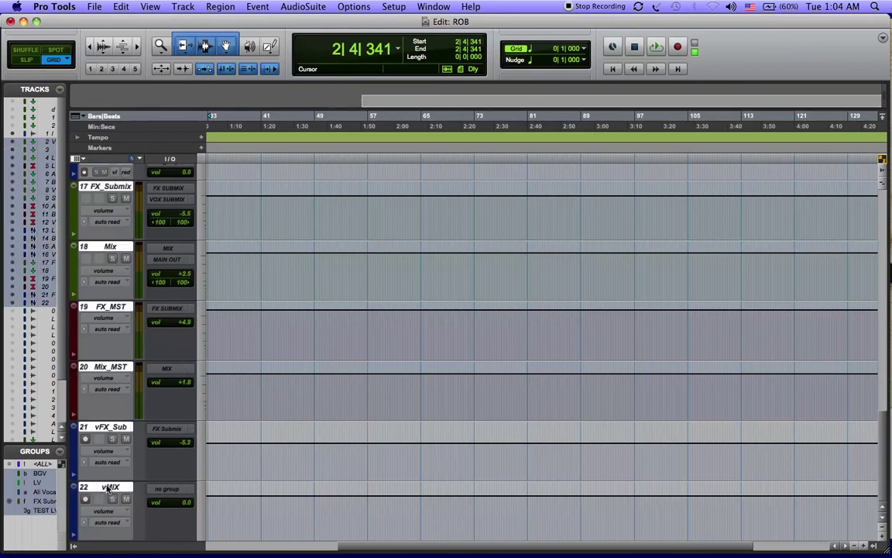
pyautogui.rightClick(124, 488)
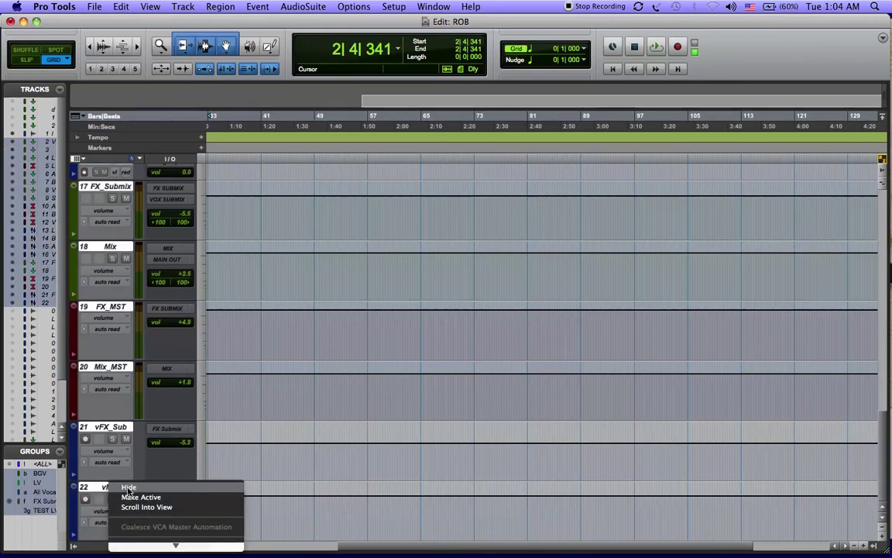
pyautogui.click(129, 487)
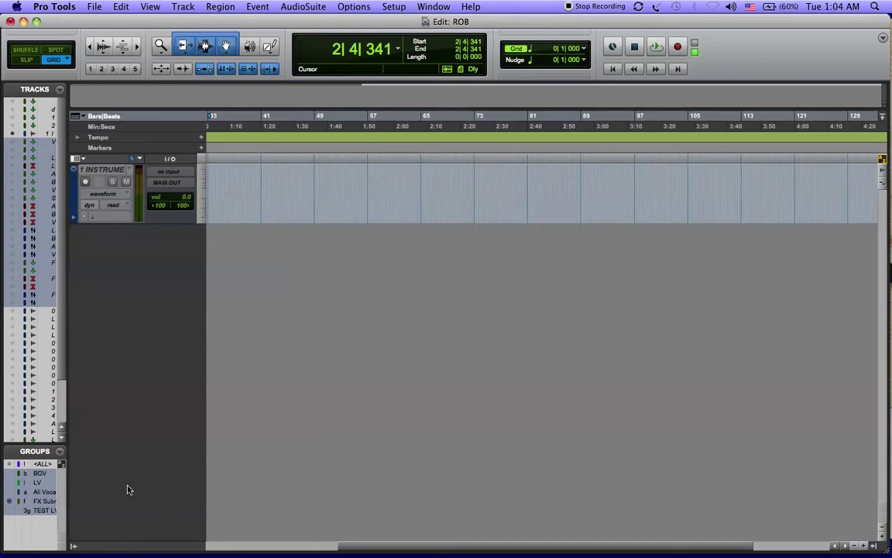
# Step: Hide the INSTRUMENTAL TRACK and show only the Aux 1 track in the Edit window
pyautogui.click(102, 170)
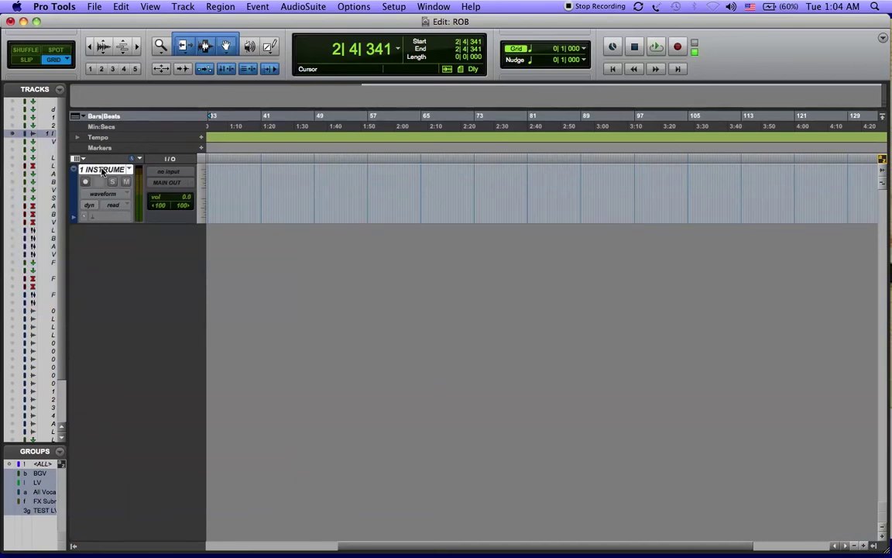
pyautogui.rightClick(105, 172)
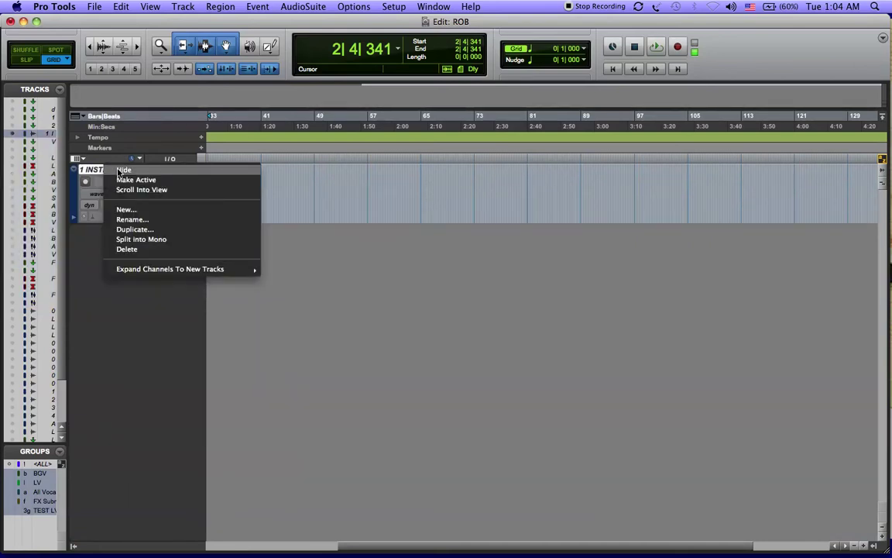
pyautogui.click(123, 169)
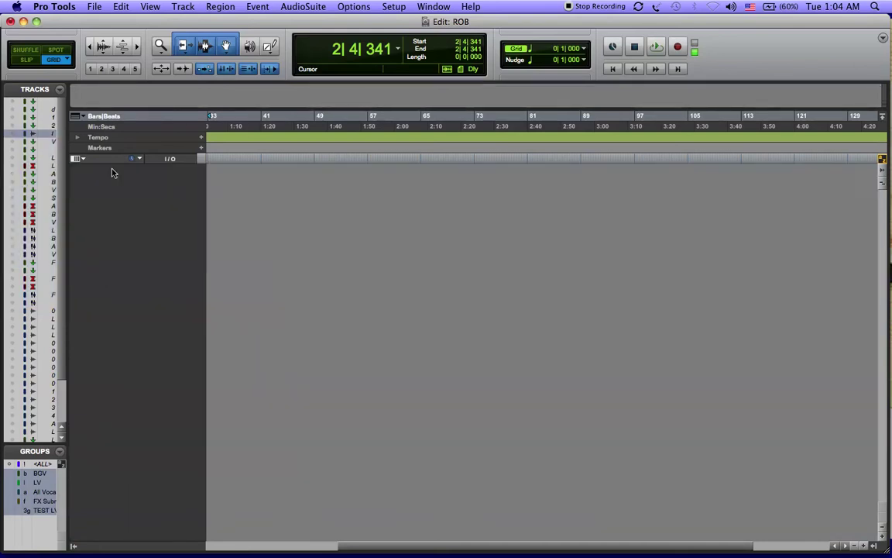
pyautogui.click(12, 111)
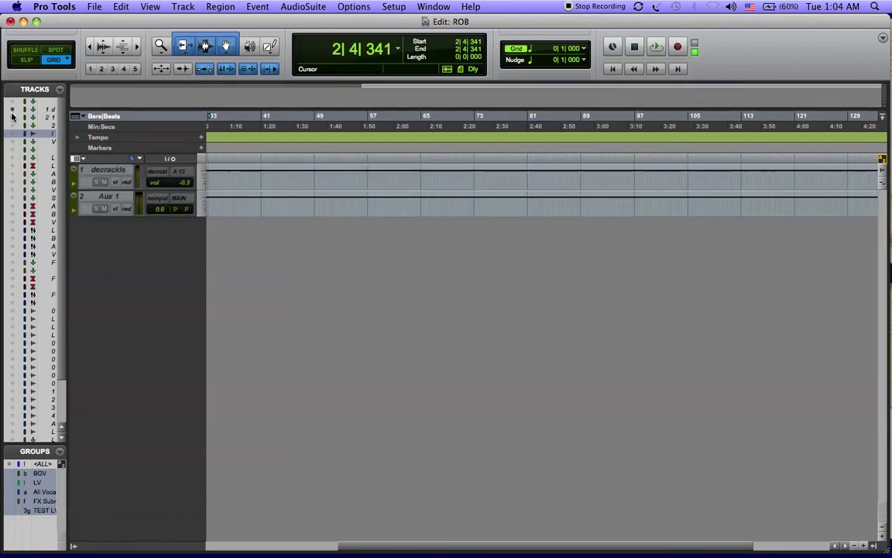
pyautogui.click(12, 109)
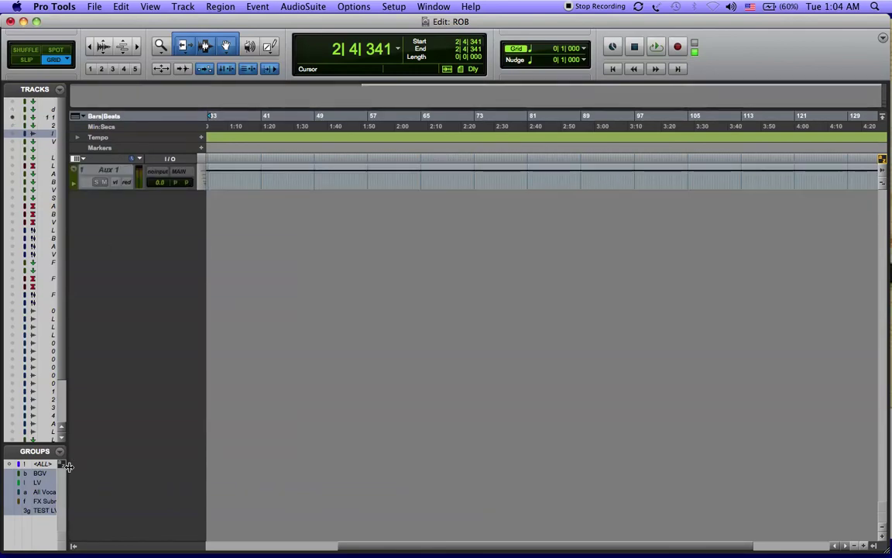
# Step: Widen the Tracks and Groups lists enough to read the full track names
pyautogui.click(71, 547)
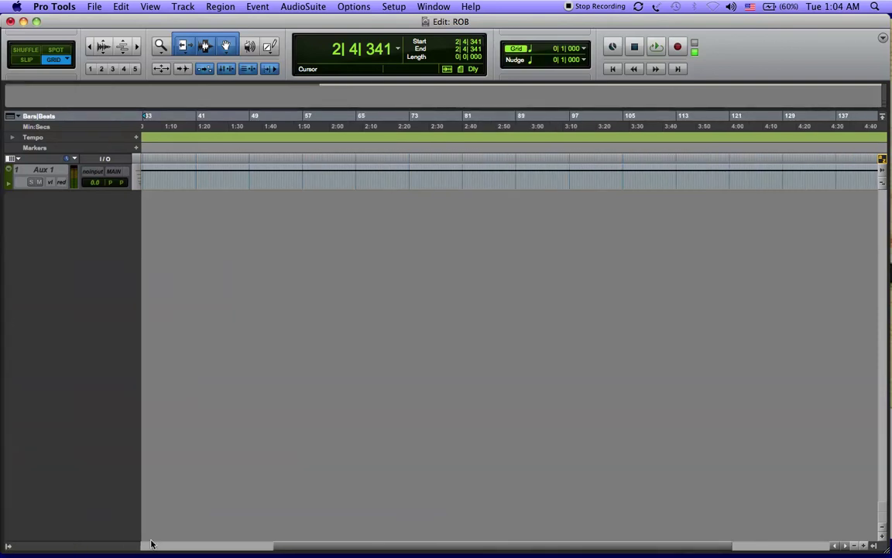
pyautogui.click(8, 548)
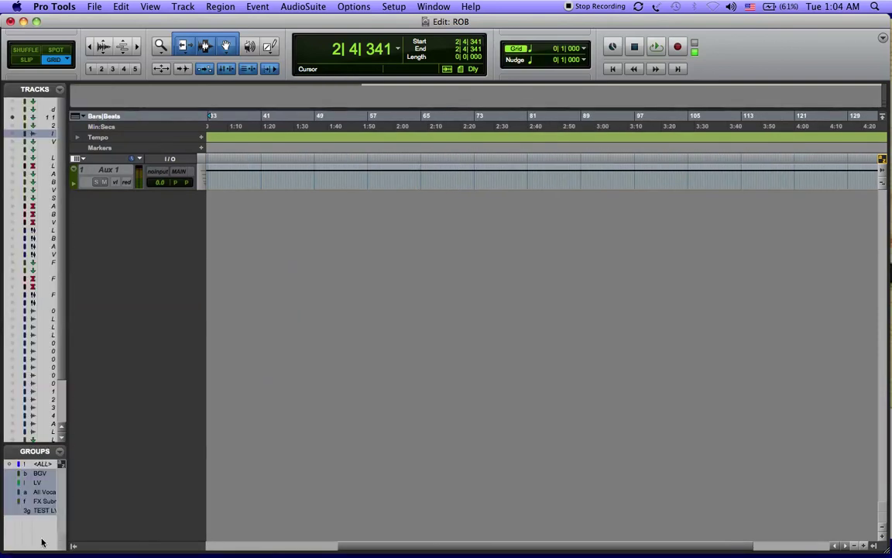
pyautogui.moveTo(68, 527); pyautogui.dragTo(228, 519)
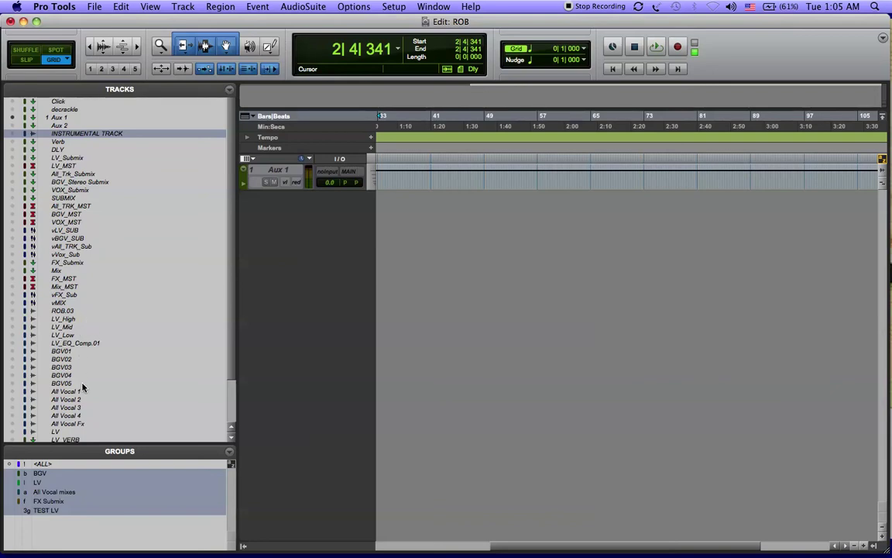
# Step: Move the LV track between LV_MASTER and VCA 1 in the track order, and show the tracks from LV_VERB through VCA 1
pyautogui.scroll(-4, 83, 387)
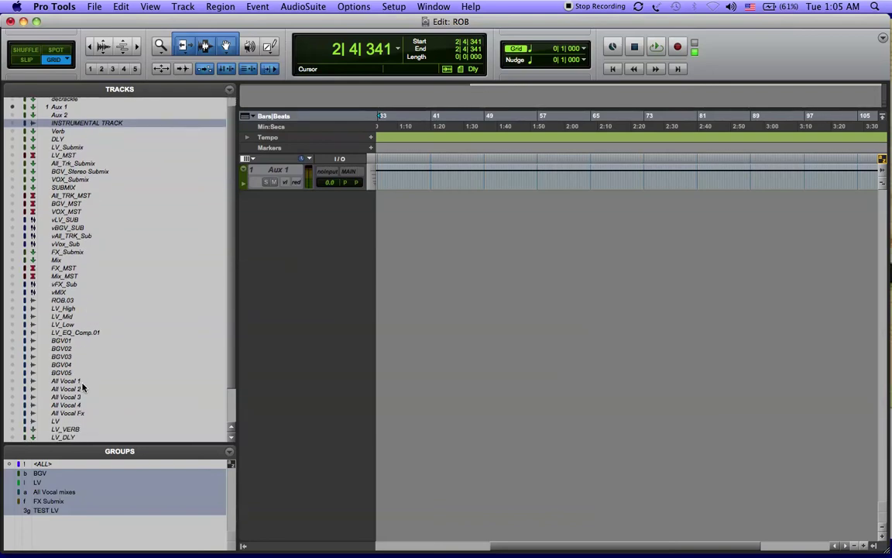
pyautogui.scroll(-2, 83, 388)
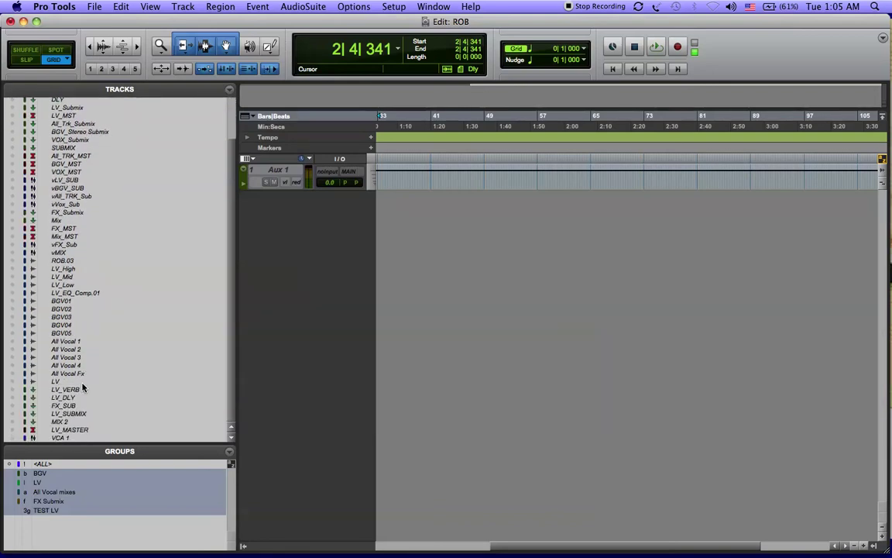
pyautogui.click(75, 383)
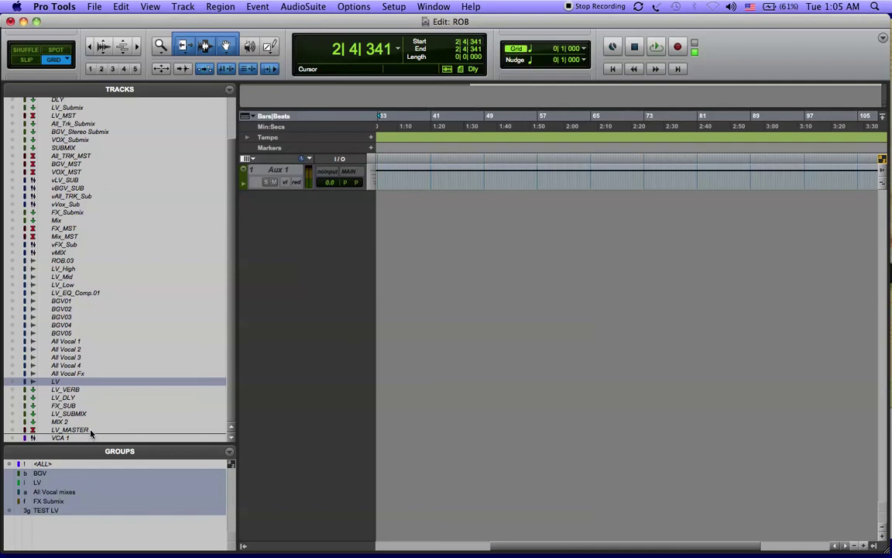
pyautogui.moveTo(81, 385); pyautogui.dragTo(87, 431)
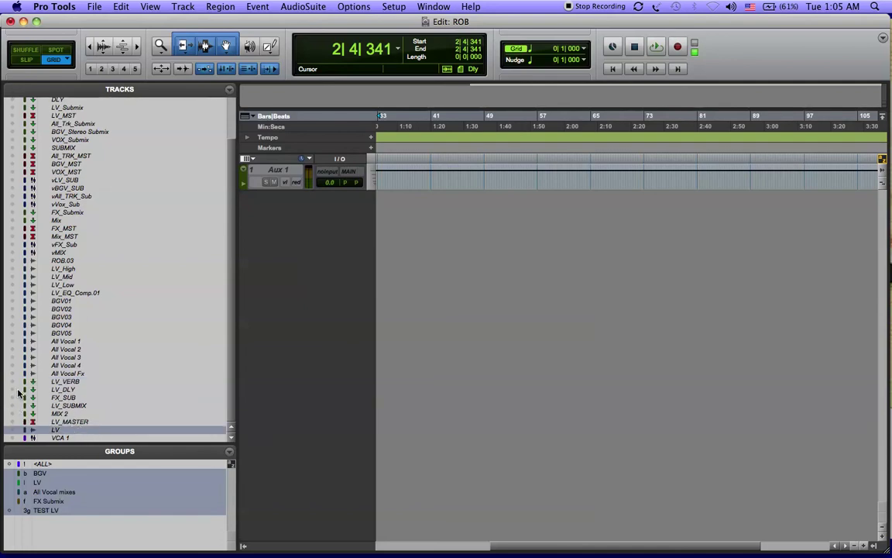
pyautogui.moveTo(12, 381); pyautogui.dragTo(17, 442)
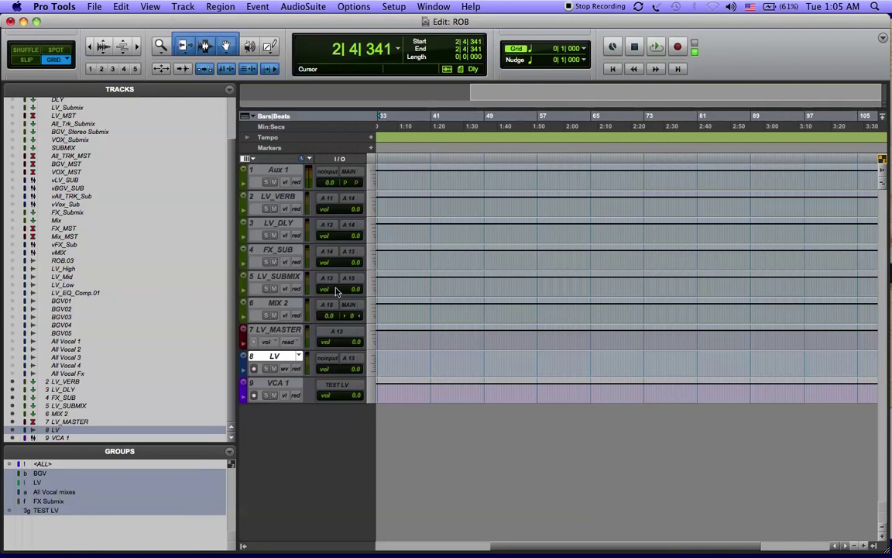
# Step: Select all nine shown tracks from Aux 1 through VCA 1 and make them active
pyautogui.click(273, 170)
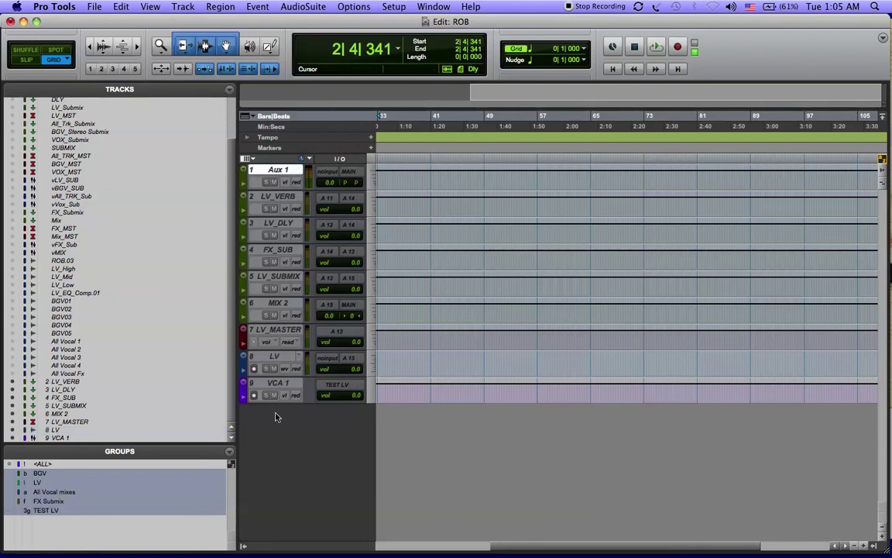
pyautogui.keyDown('shift'); pyautogui.click(278, 384); pyautogui.keyUp('shift')
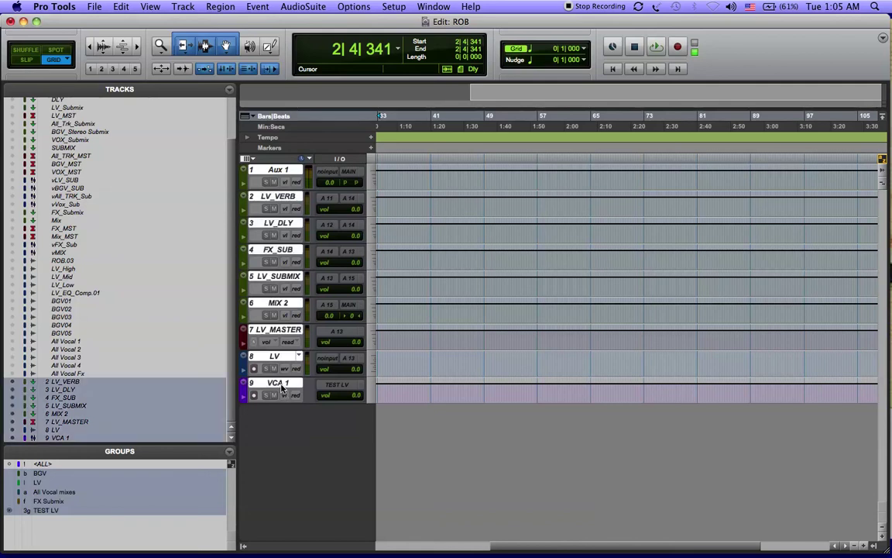
pyautogui.rightClick(282, 389)
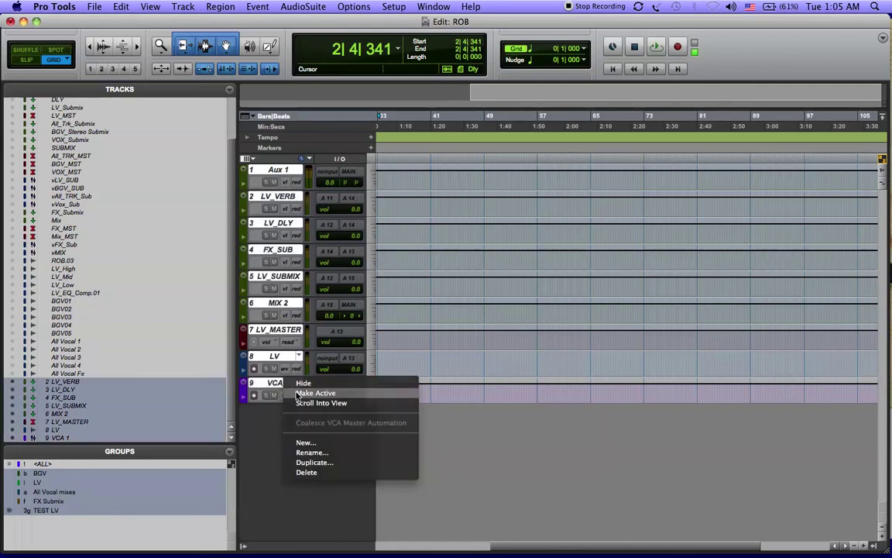
pyautogui.click(308, 393)
# Step: Collapse the Tracks and Groups lists, and hide and make inactive the Aux 1 track
pyautogui.moveTo(207, 551)
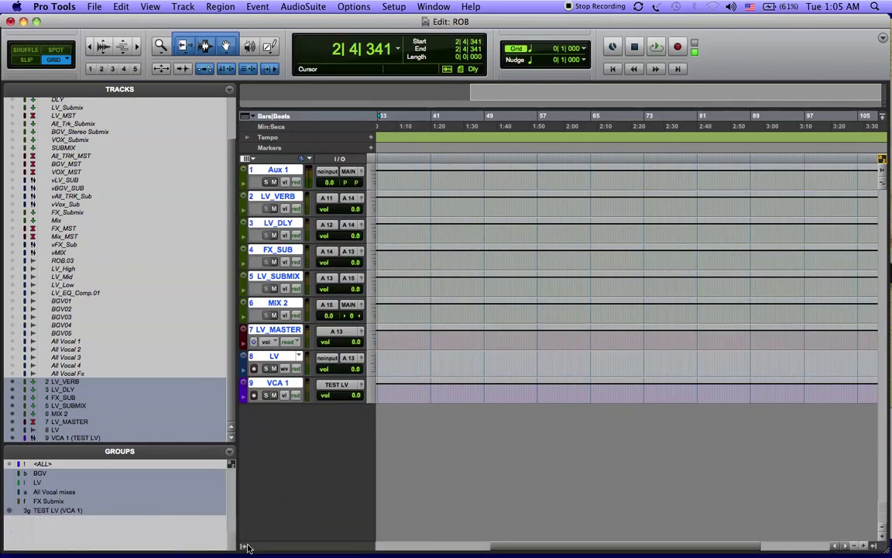
pyautogui.click(244, 547)
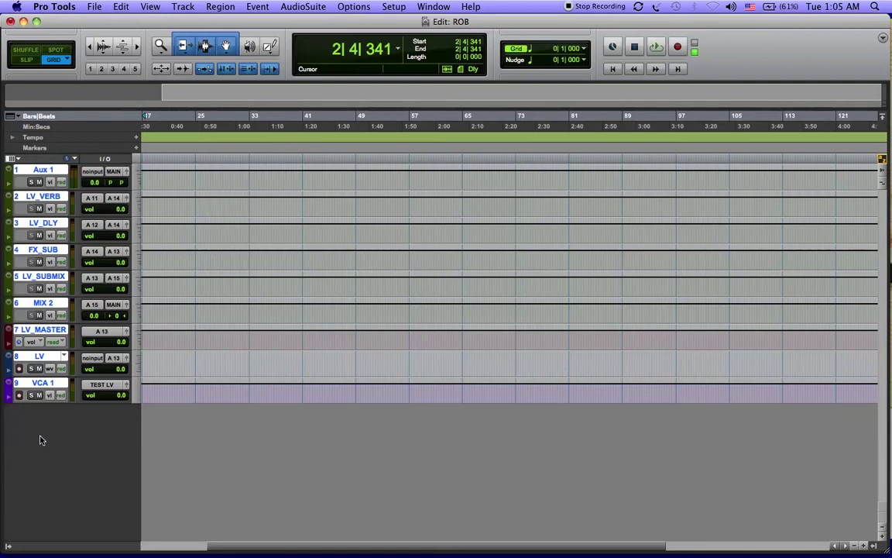
pyautogui.rightClick(39, 172)
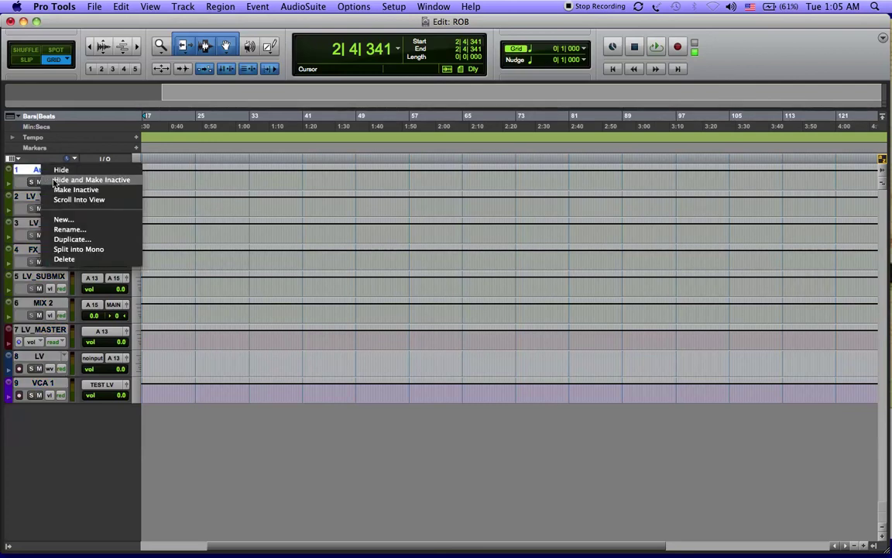
pyautogui.click(77, 180)
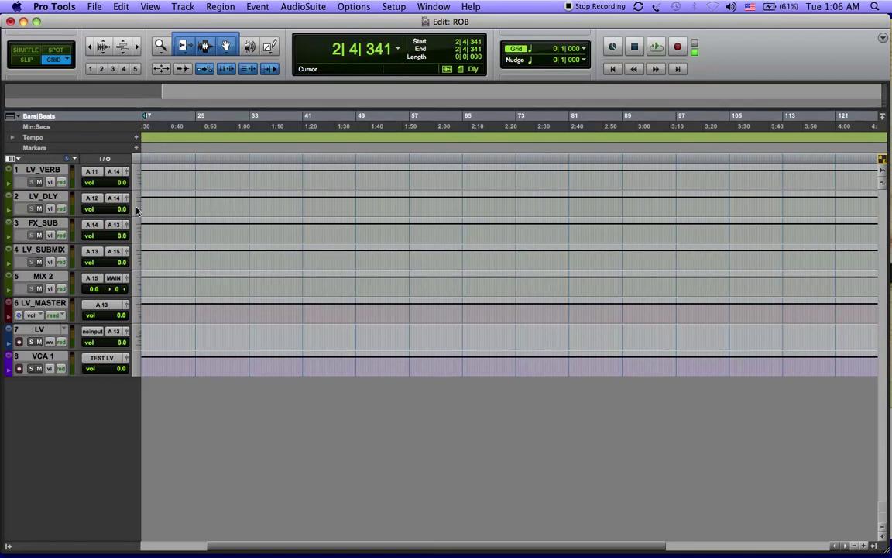
# Step: Increase the height of all shown tracks enough to display their separate input, output, volume and automation controls
pyautogui.click(136, 210)
pyautogui.click(140, 222)
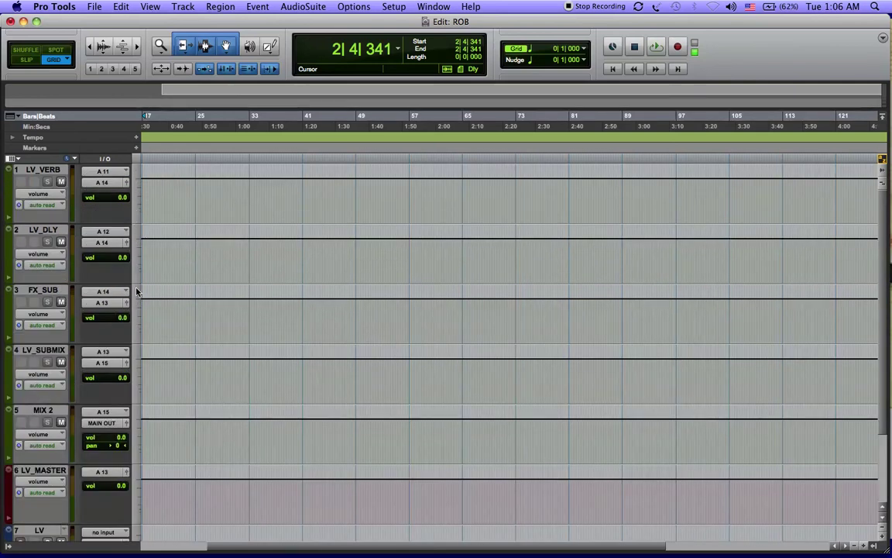
pyautogui.scroll(-2, 132, 286)
pyautogui.hscroll(5, 120, 279)
pyautogui.scroll(-1, 123, 290)
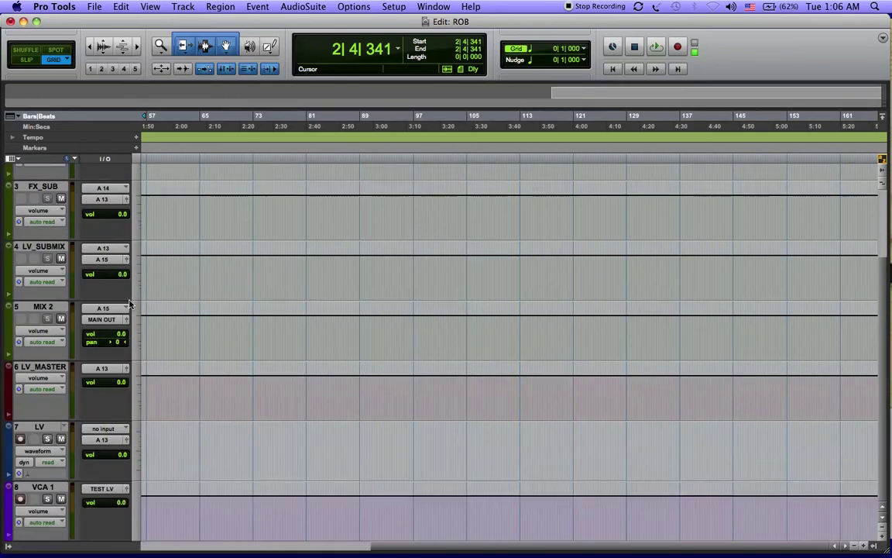
pyautogui.scroll(2, 130, 304)
pyautogui.scroll(-2, 130, 304)
# Step: Select the LV track and check which interface inputs are available to it, leaving the input unassigned
pyautogui.click(40, 426)
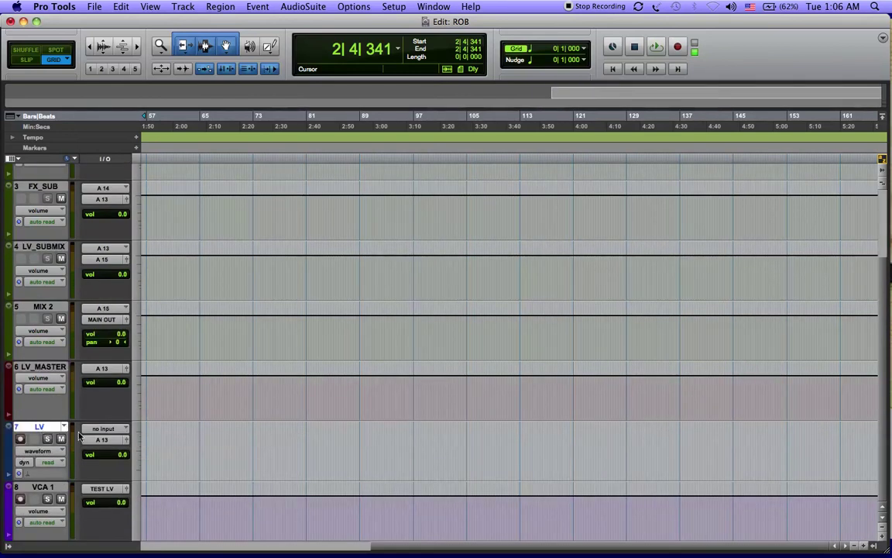
pyautogui.click(120, 429)
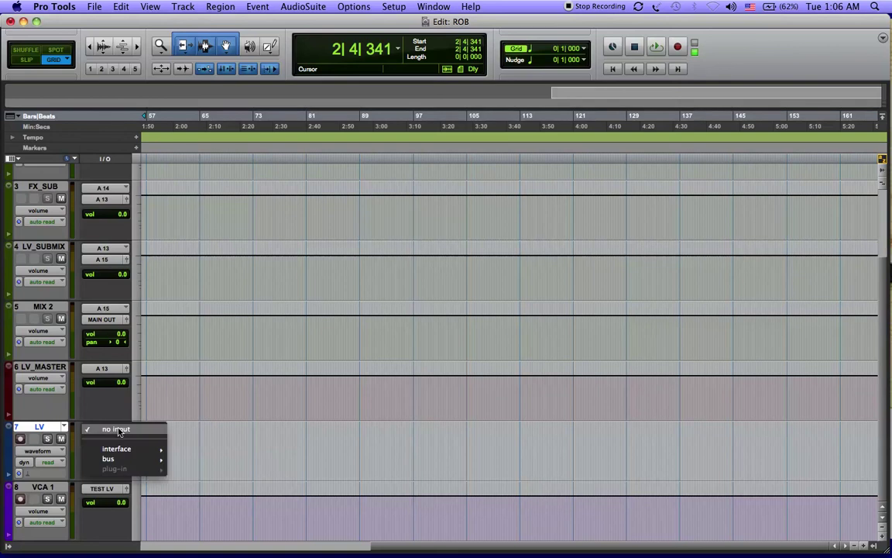
pyautogui.moveTo(133, 456)
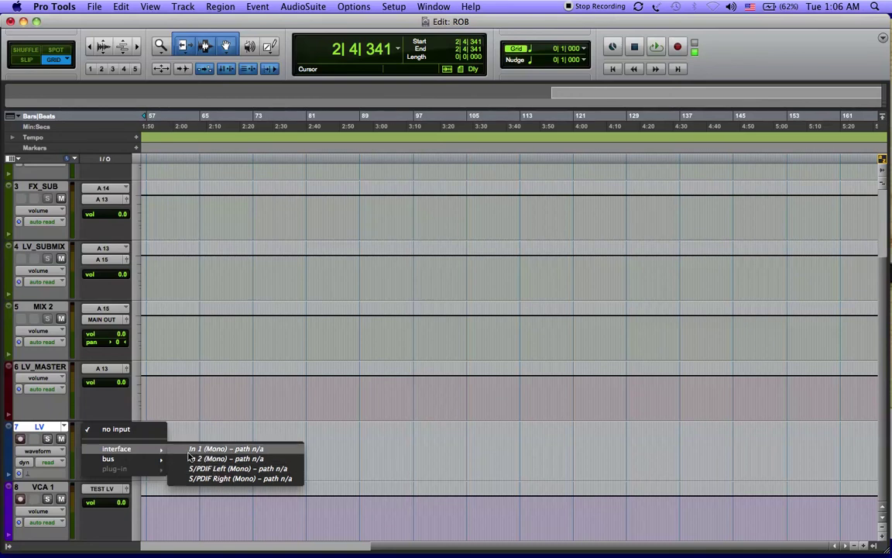
pyautogui.click(174, 368)
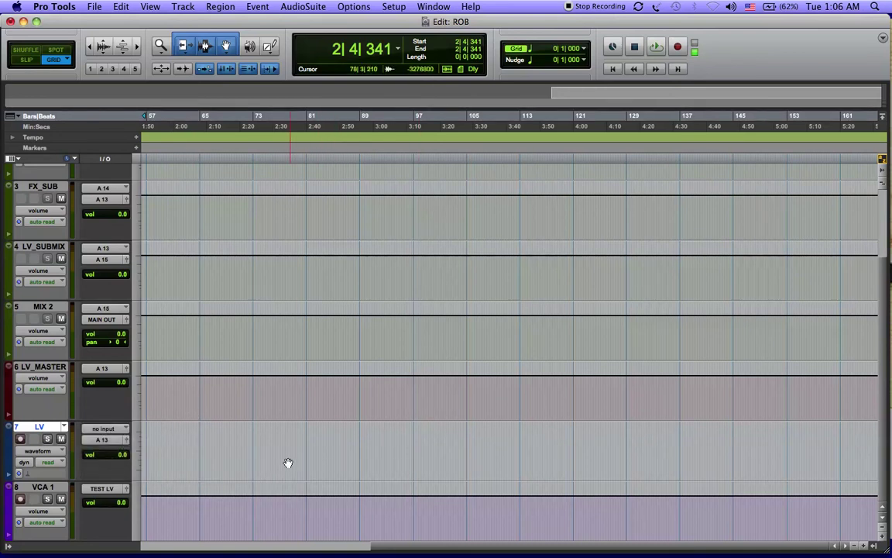
pyautogui.click(394, 7)
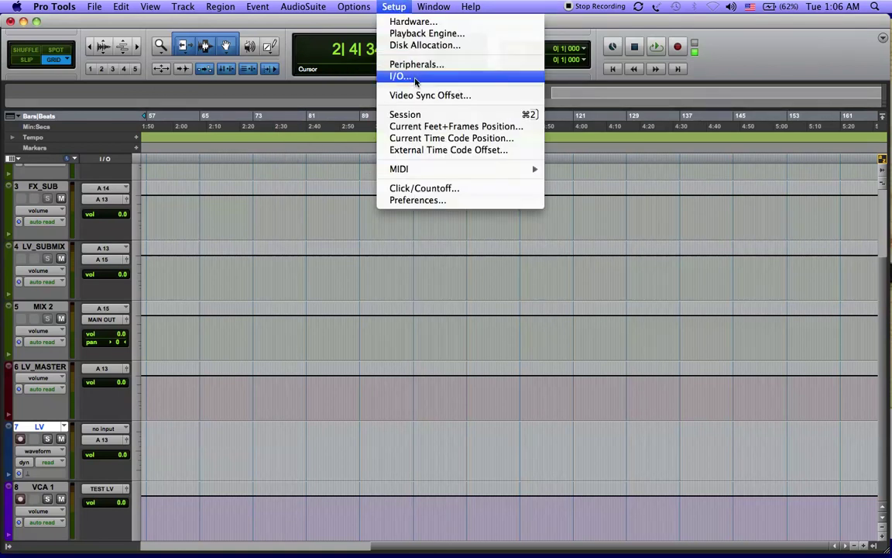
pyautogui.click(427, 33)
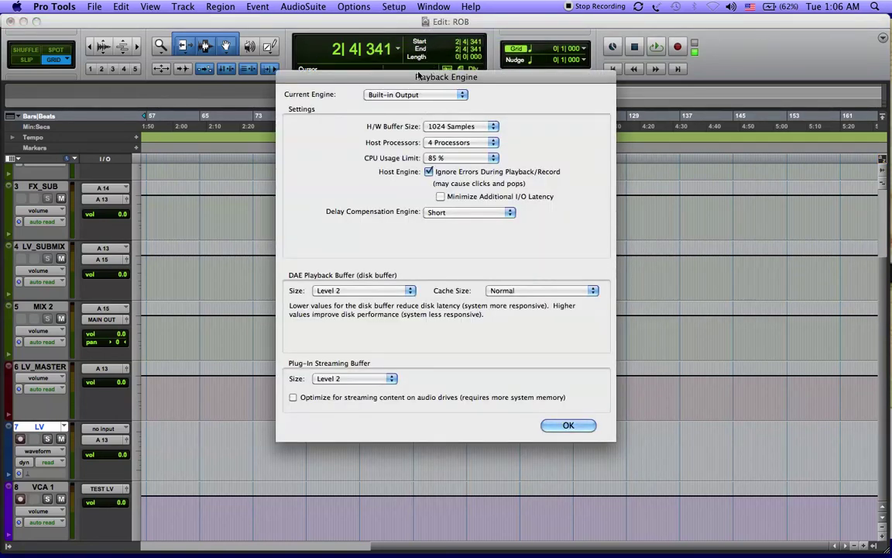
pyautogui.click(432, 93)
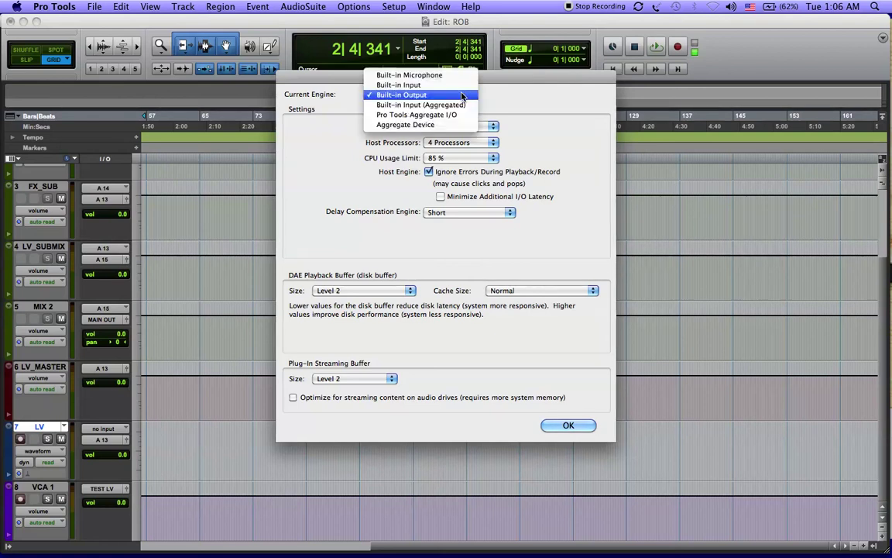
pyautogui.click(452, 86)
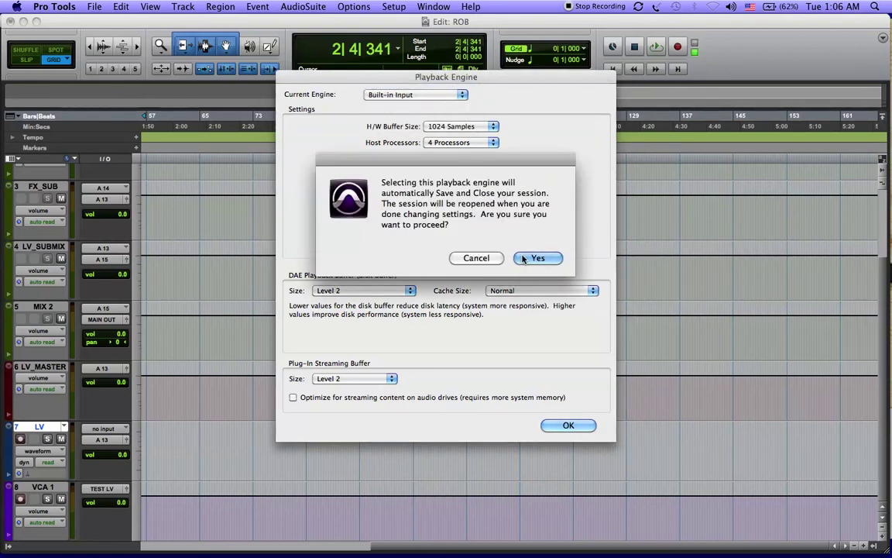
pyautogui.click(493, 258)
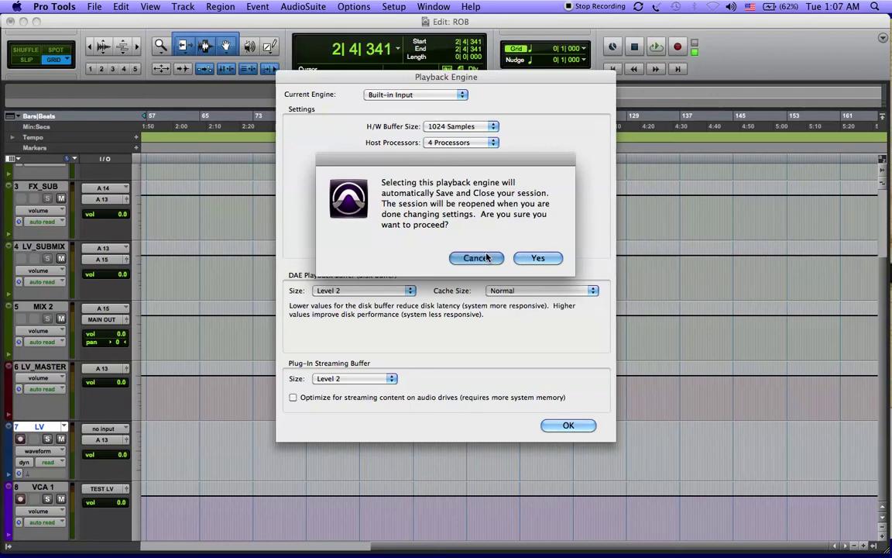
pyautogui.click(565, 425)
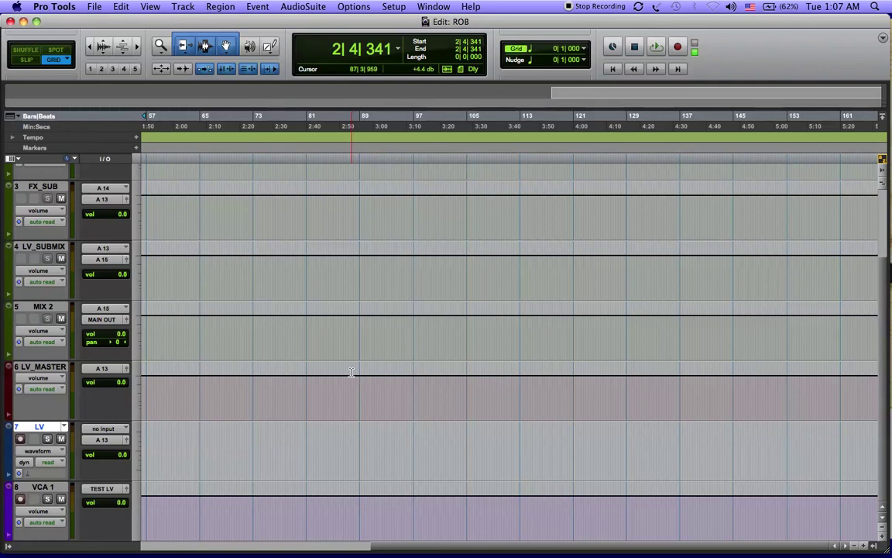
pyautogui.click(393, 6)
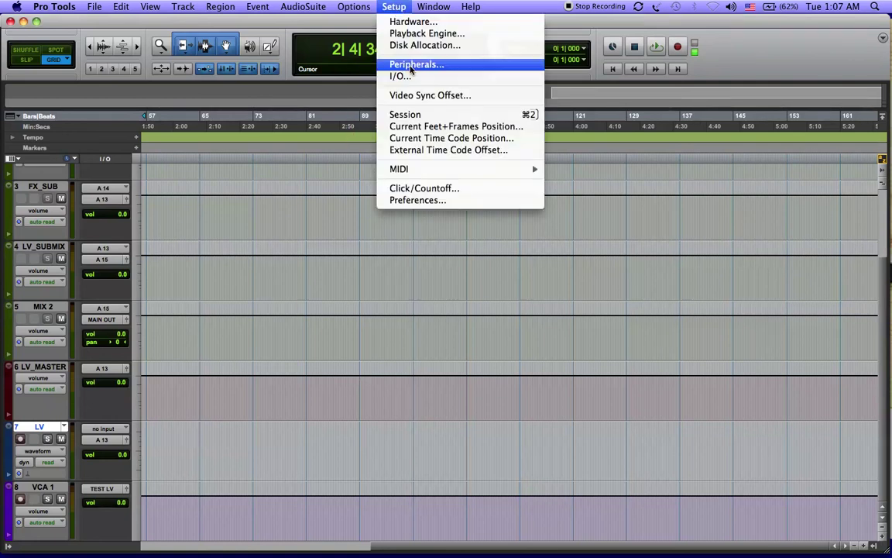
pyautogui.click(426, 34)
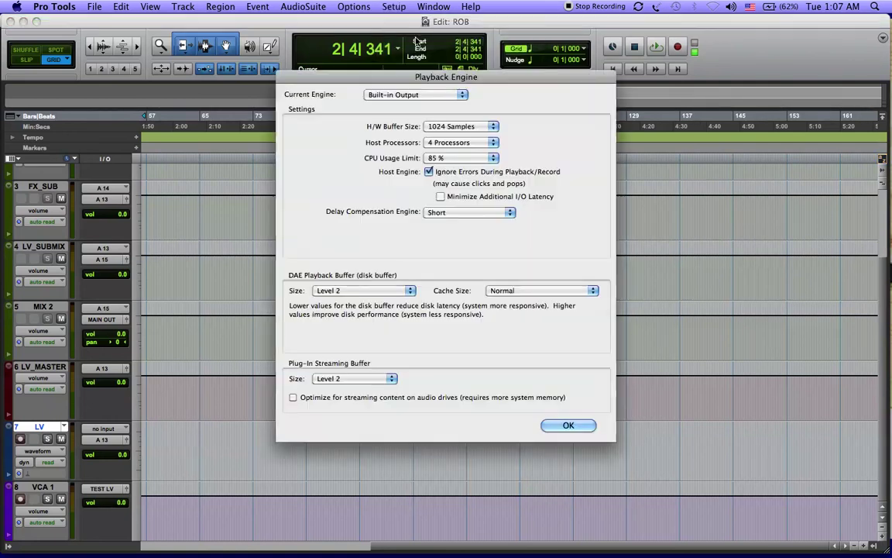
pyautogui.click(461, 94)
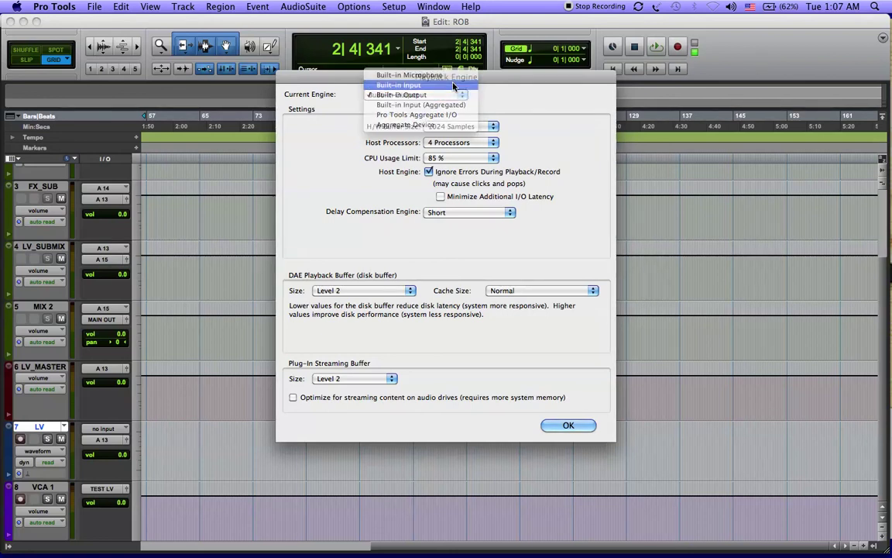
pyautogui.click(455, 85)
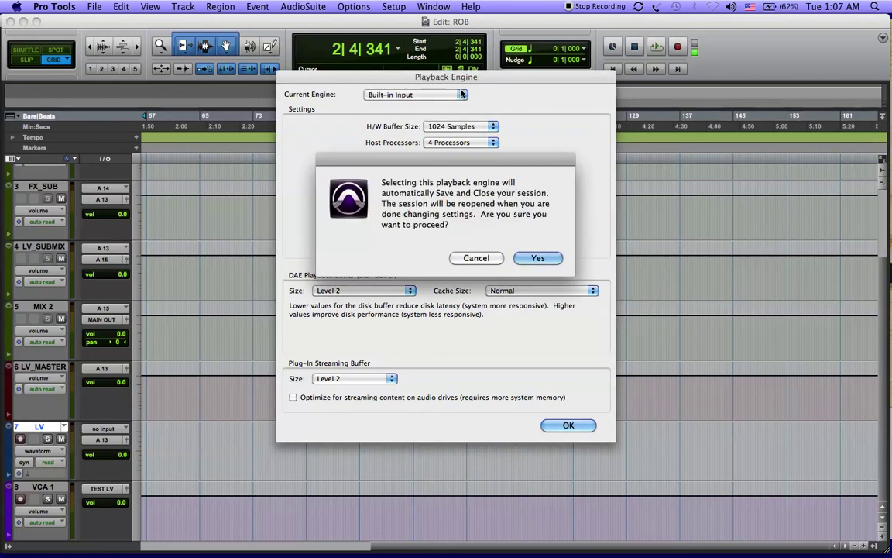
pyautogui.click(476, 257)
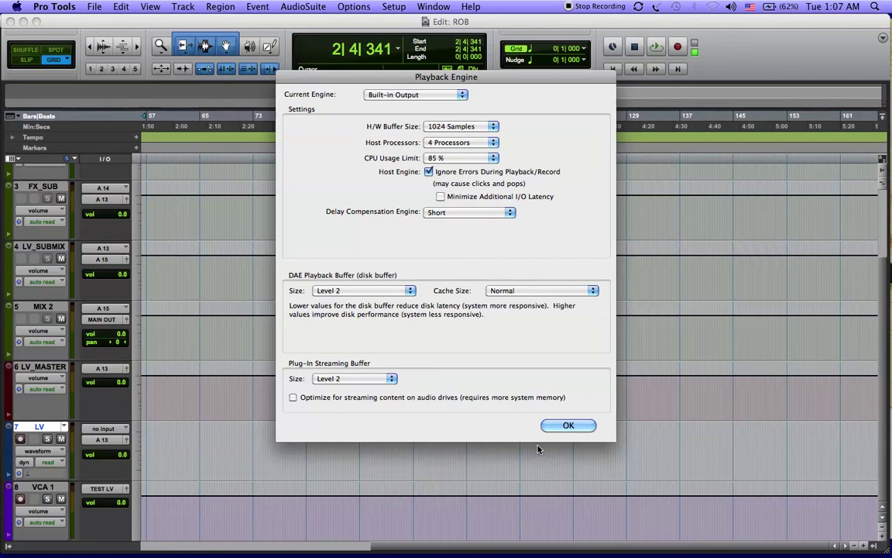
pyautogui.click(570, 425)
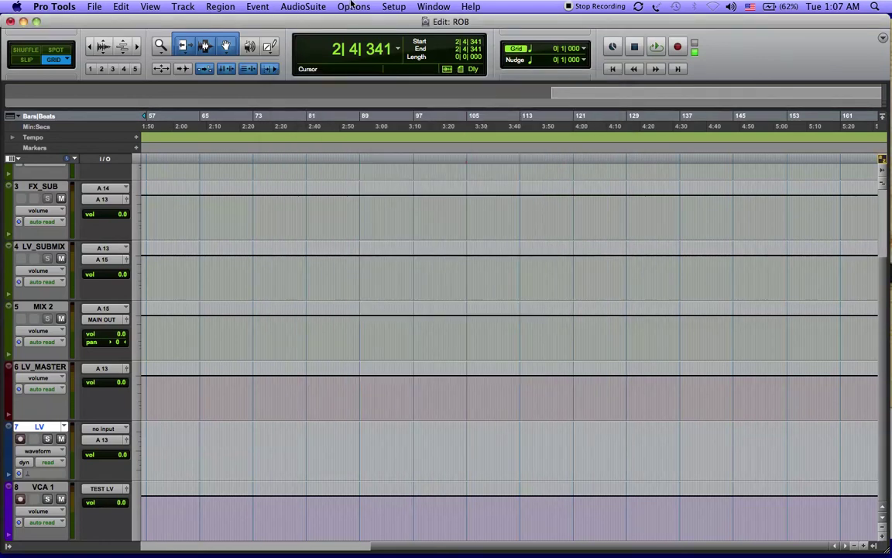
# Step: Delete the In 1-2 and S/PDIF Left-Right input paths in the I/O Setup and apply the change
pyautogui.click(393, 9)
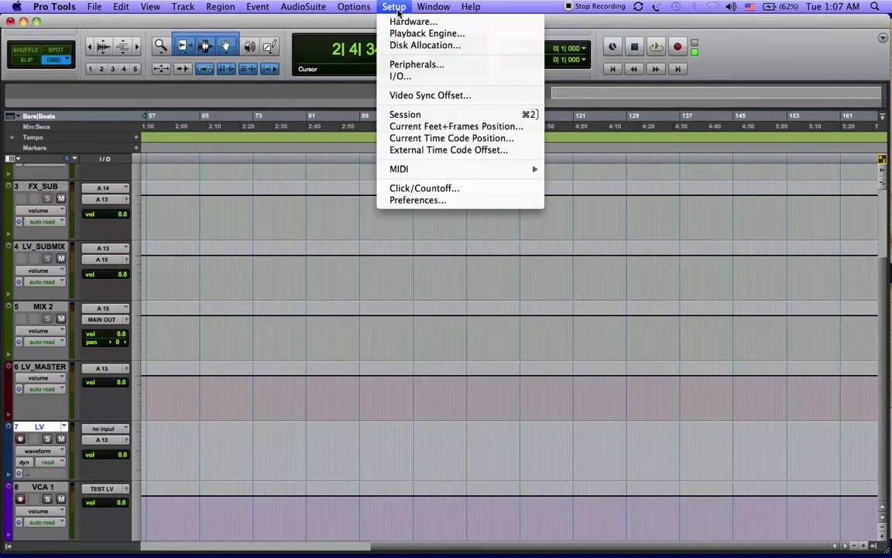
pyautogui.click(413, 76)
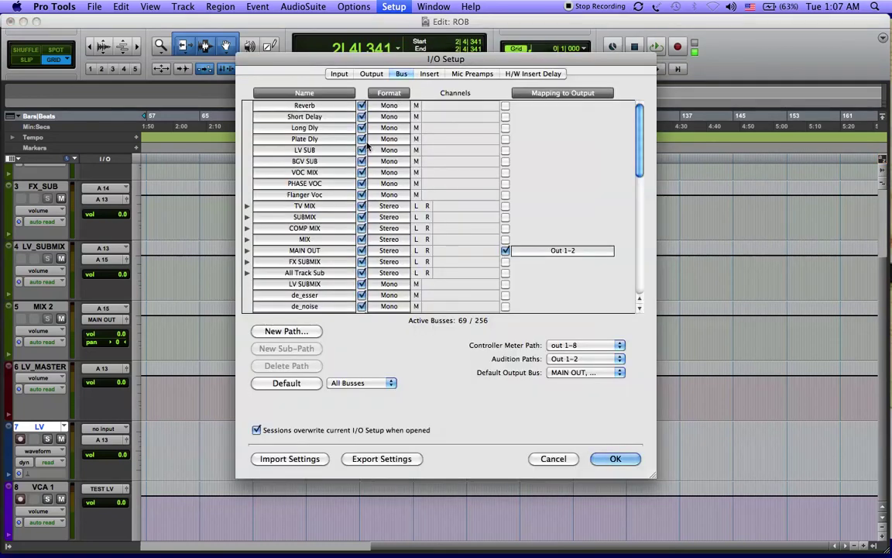
pyautogui.click(339, 73)
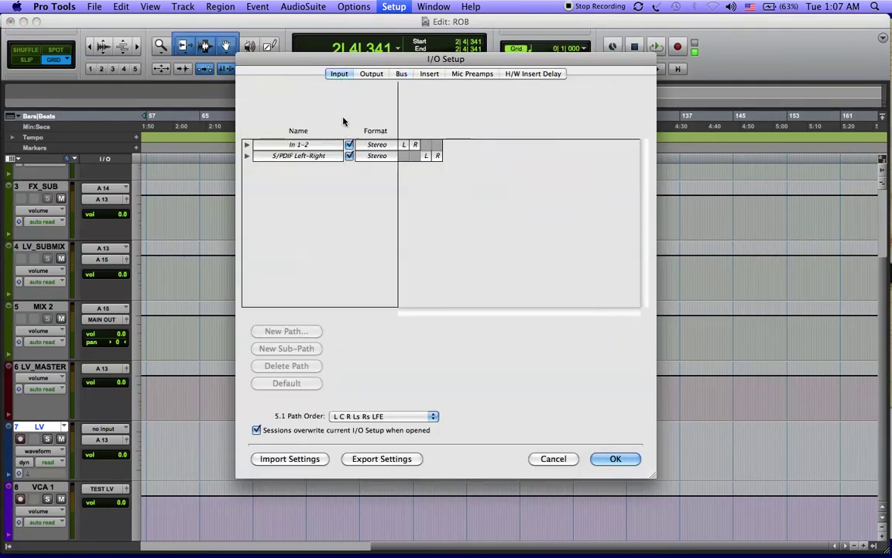
pyautogui.click(297, 144)
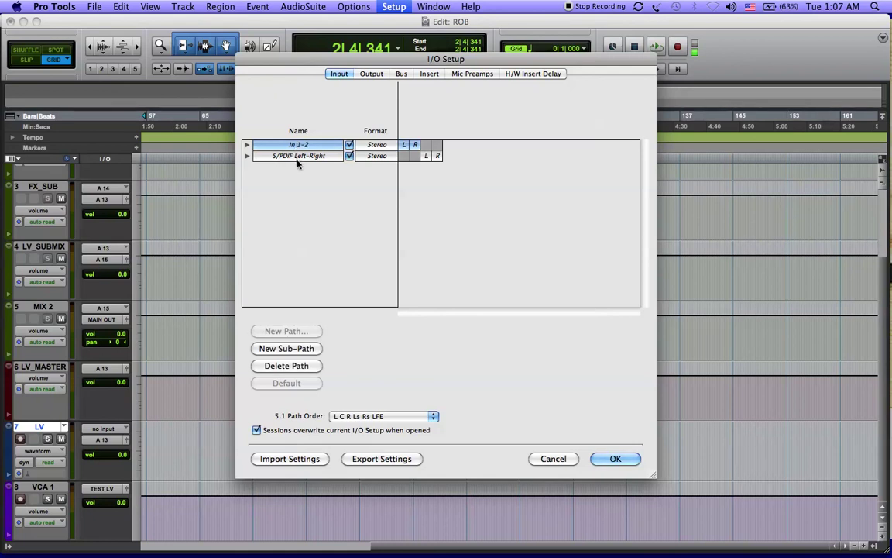
pyautogui.keyDown('shift'); pyautogui.click(303, 158); pyautogui.keyUp('shift')
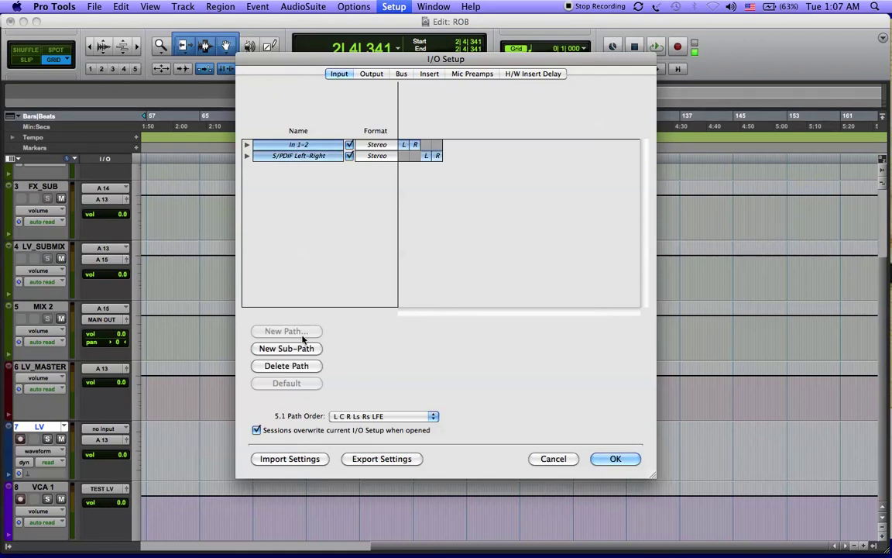
pyautogui.click(291, 365)
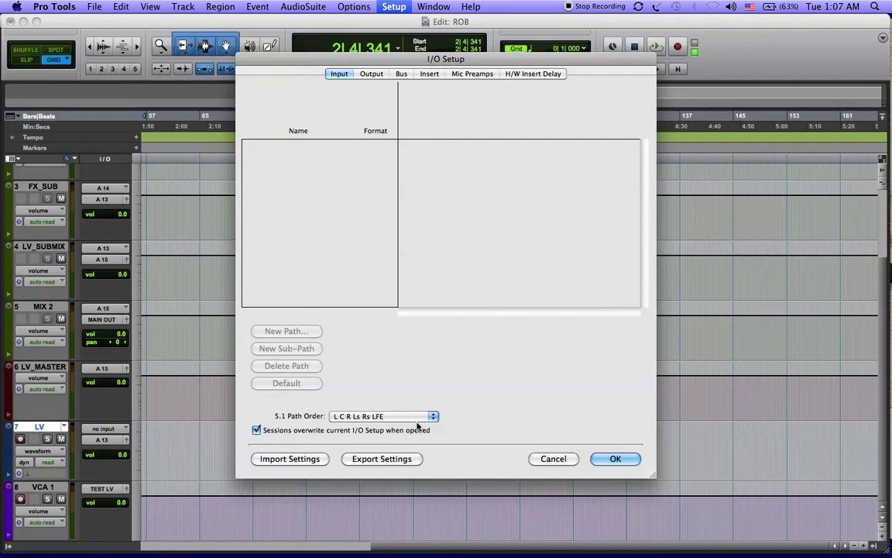
pyautogui.click(613, 459)
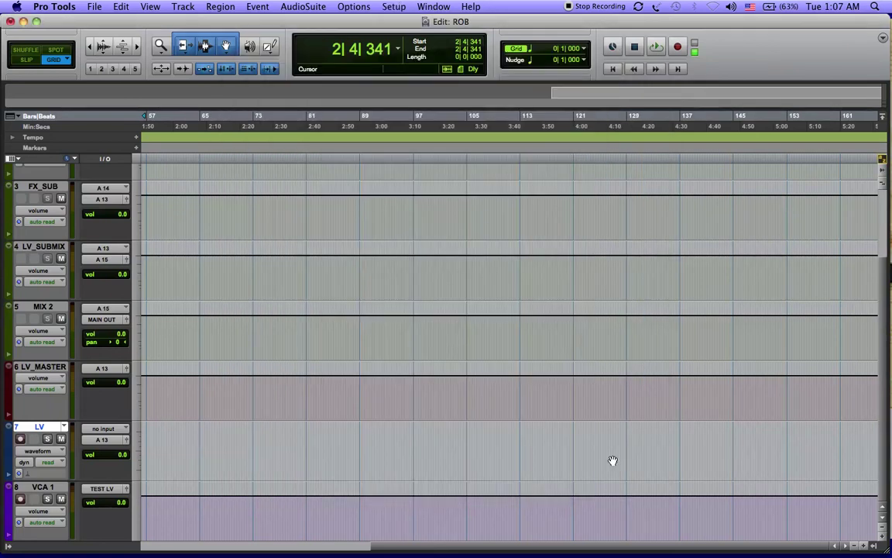
# Step: Review the input path list in the I/O Setup again and leave it without changes
pyautogui.click(394, 6)
pyautogui.click(409, 77)
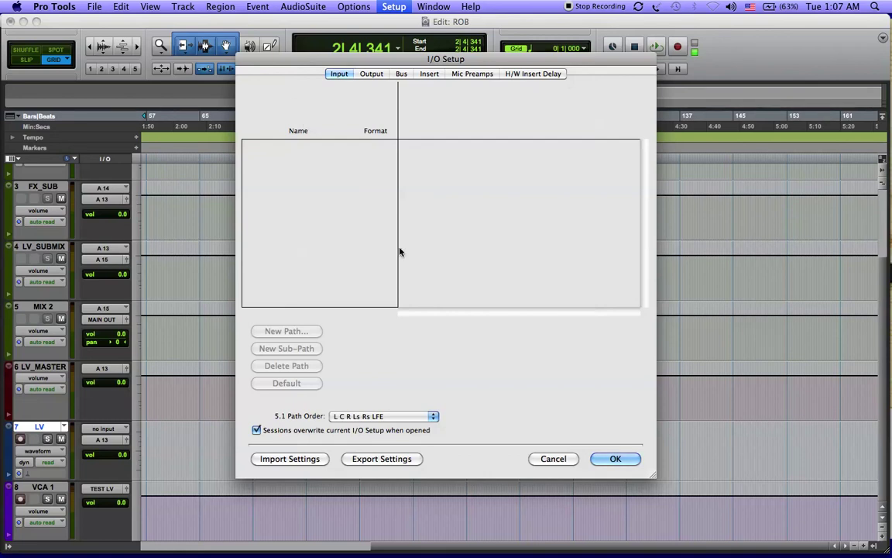
pyautogui.click(557, 459)
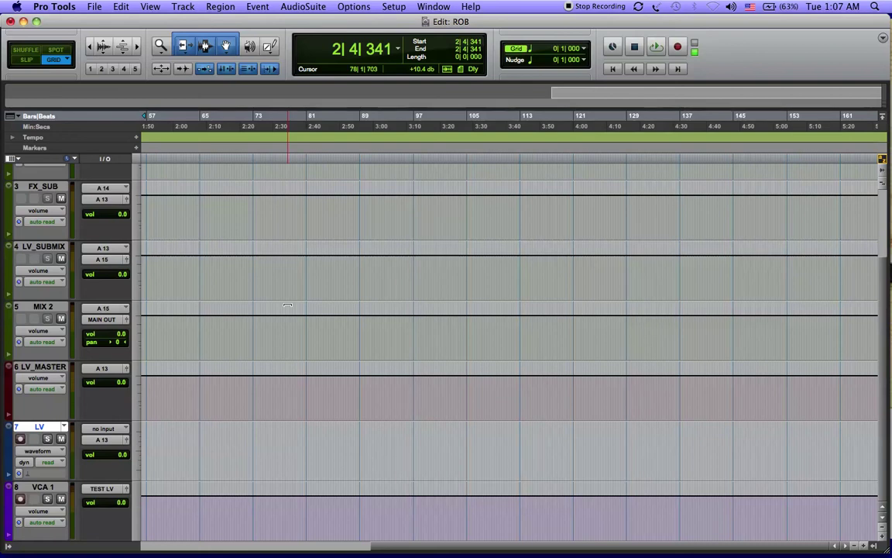
pyautogui.scroll(3, 151, 242)
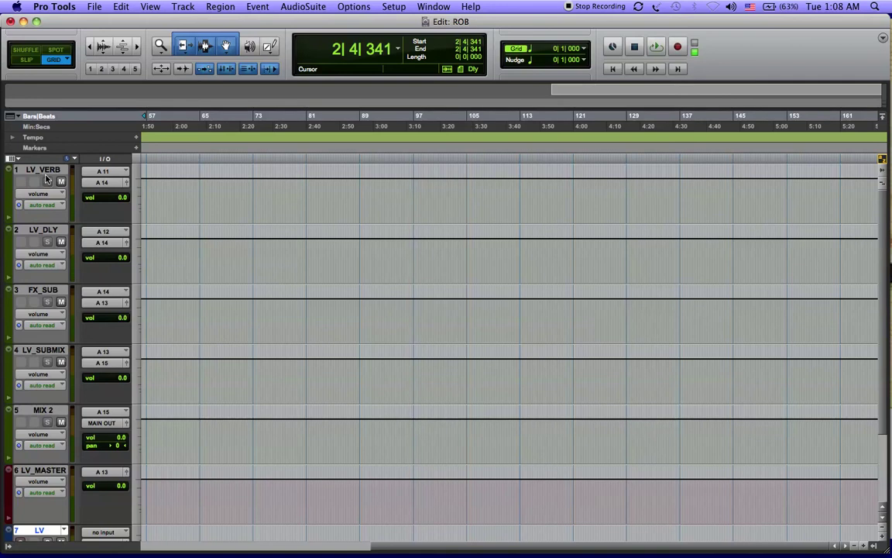
# Step: Hide the tracks LV_VERB through LV_MASTER together, and hide the VCA 1 track, keeping only the LV track shown
pyautogui.scroll(-3, 69, 432)
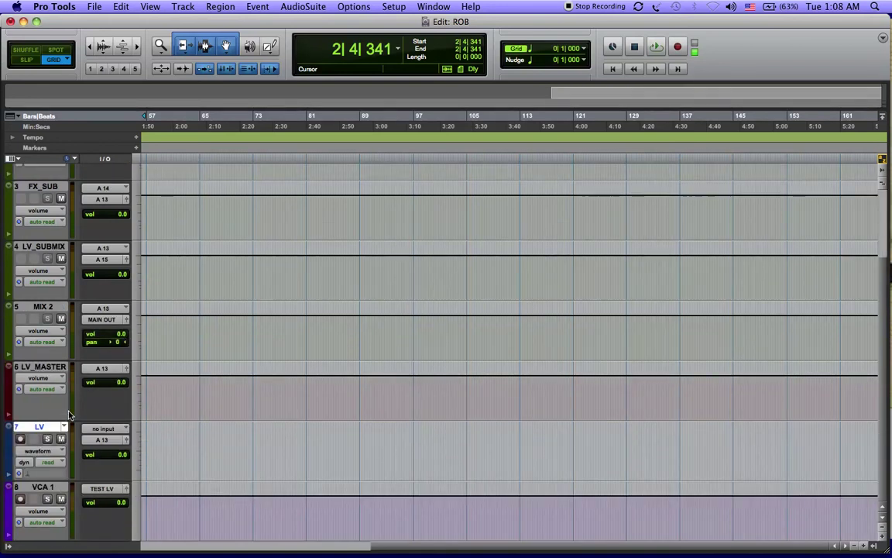
pyautogui.click(44, 369)
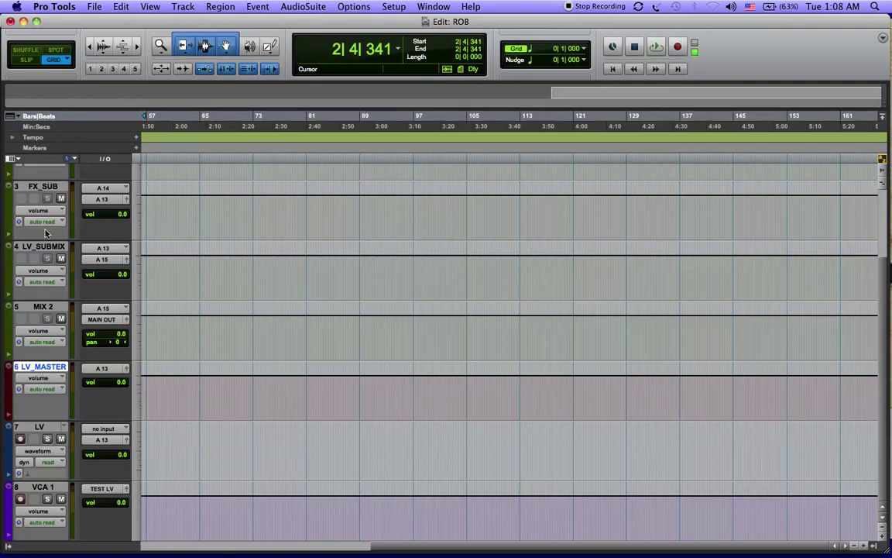
pyautogui.scroll(3, 48, 191)
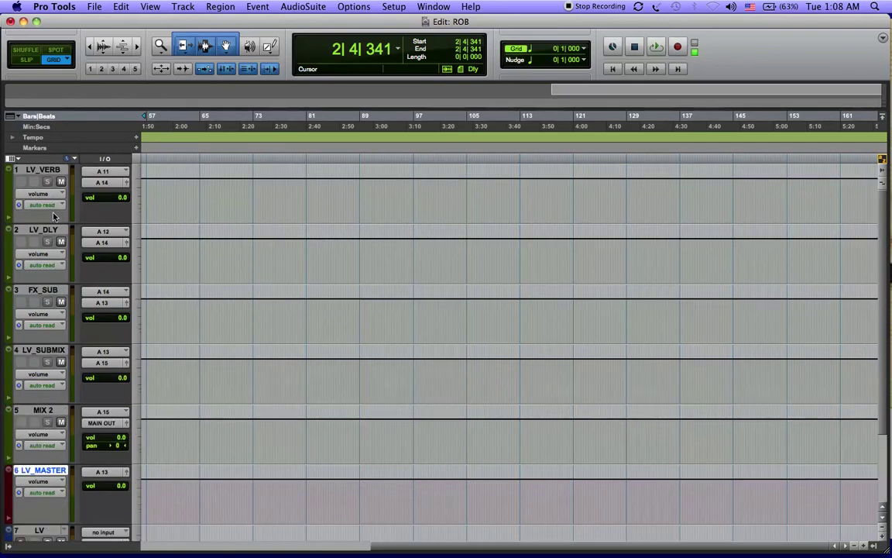
pyautogui.keyDown('shift'); pyautogui.click(48, 172); pyautogui.keyUp('shift')
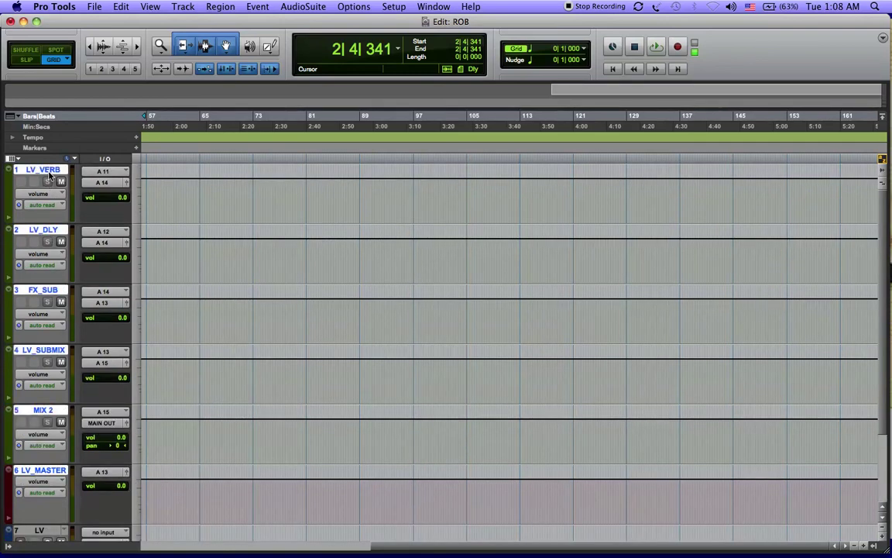
pyautogui.rightClick(36, 291)
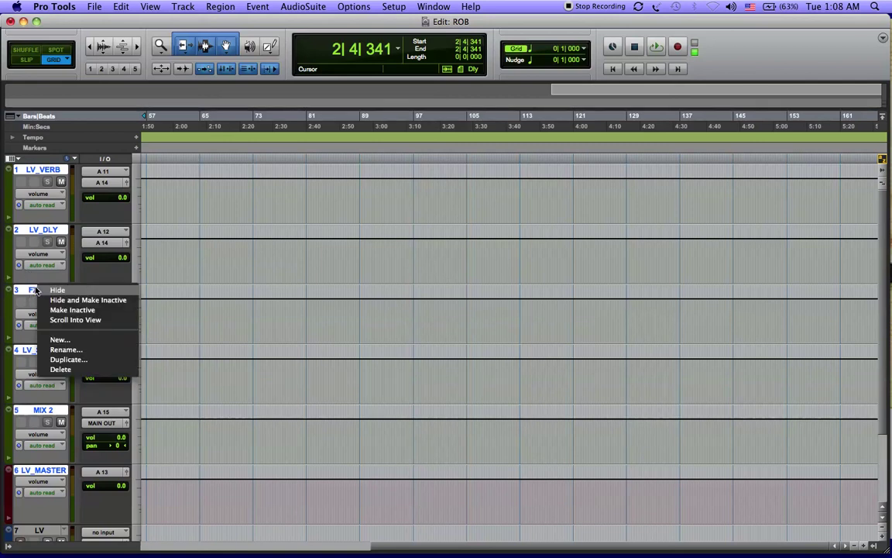
pyautogui.click(64, 298)
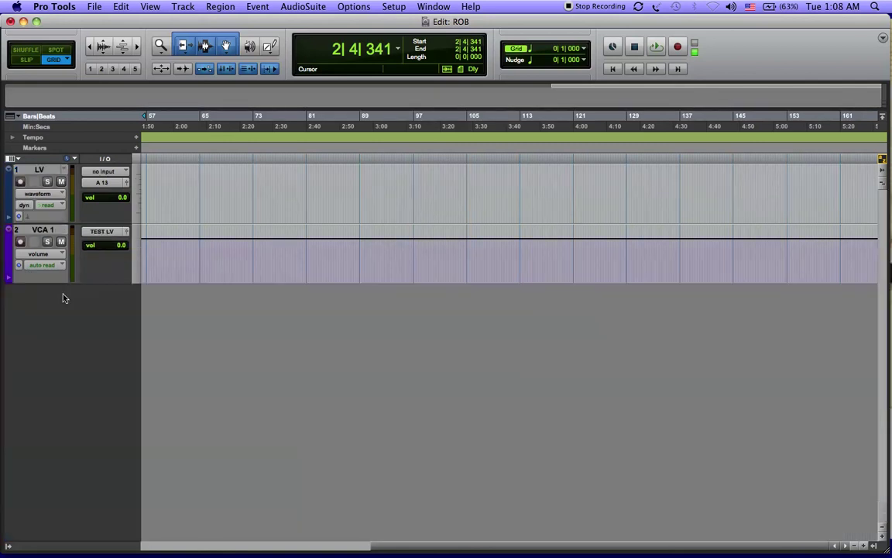
pyautogui.rightClick(41, 230)
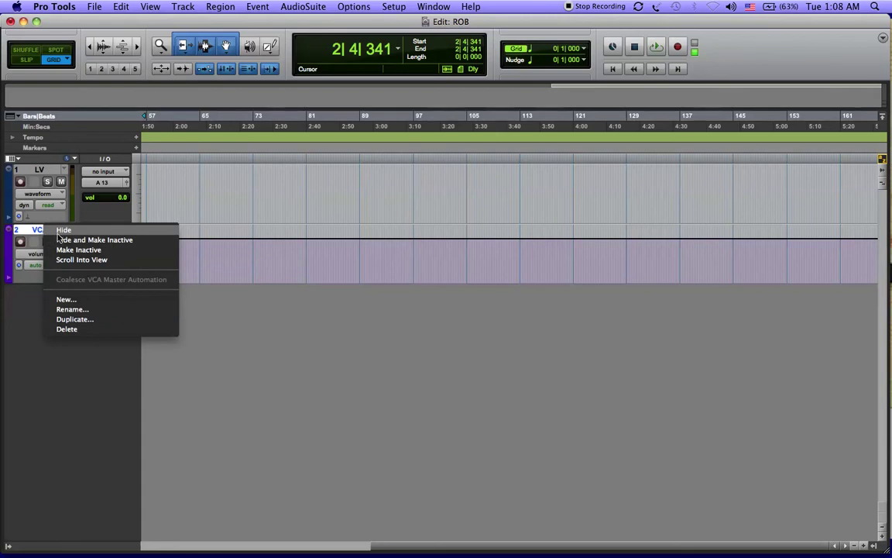
pyautogui.click(57, 231)
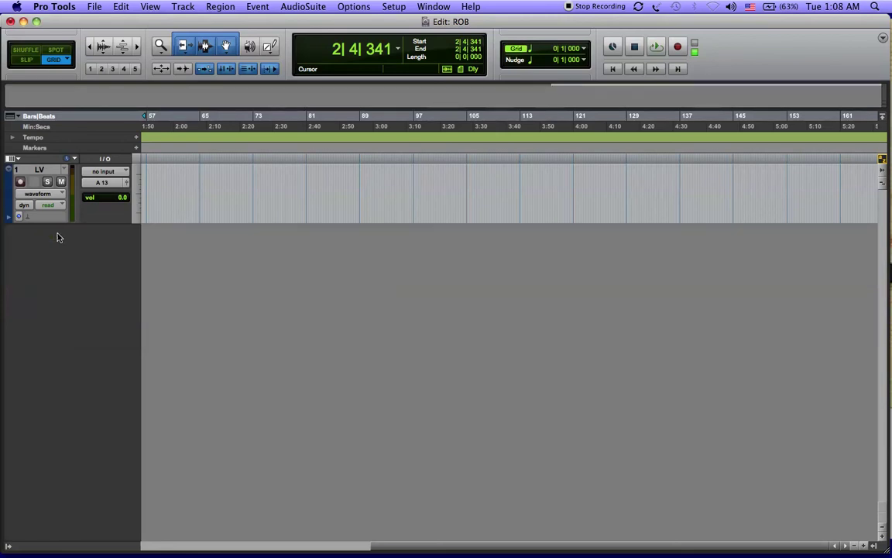
# Step: Select the LV track and set its track height to large
pyautogui.click(41, 171)
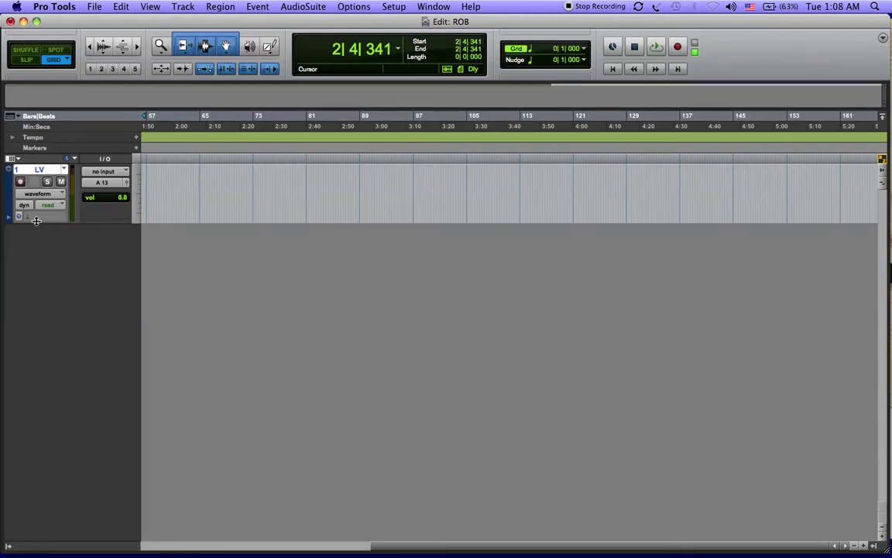
pyautogui.click(137, 206)
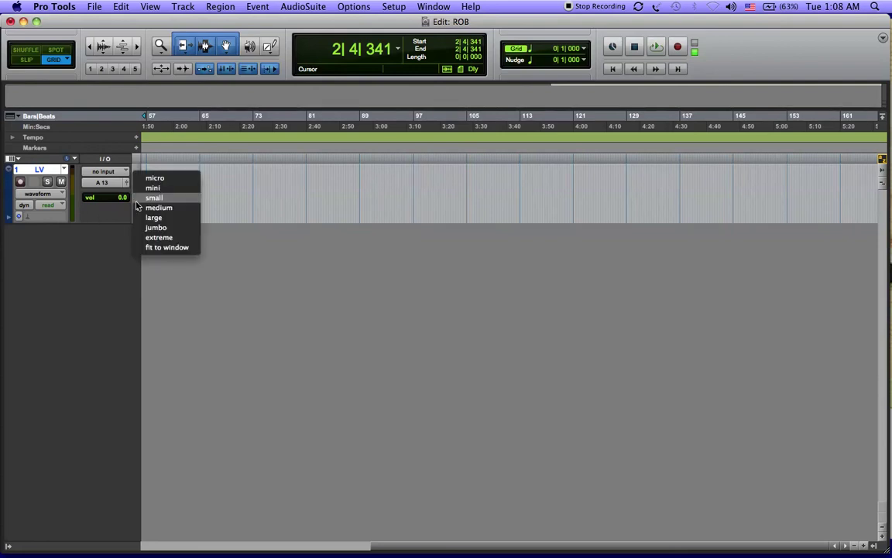
pyautogui.click(139, 220)
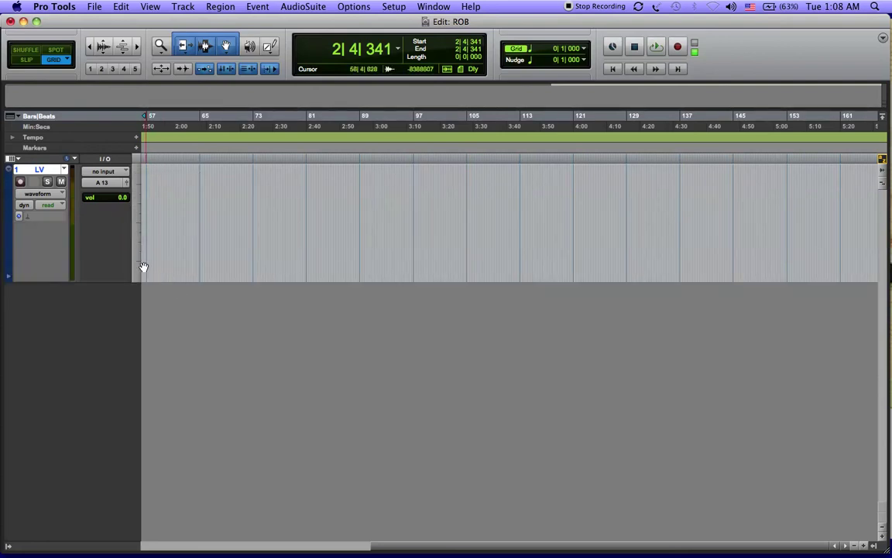
# Step: Switch the LV track's view to playlists and return it to waveform
pyautogui.click(62, 194)
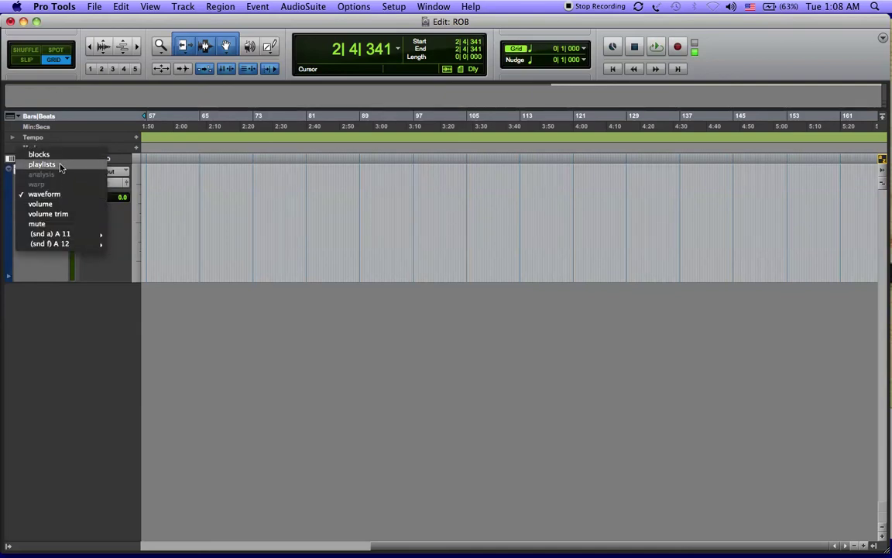
pyautogui.click(60, 165)
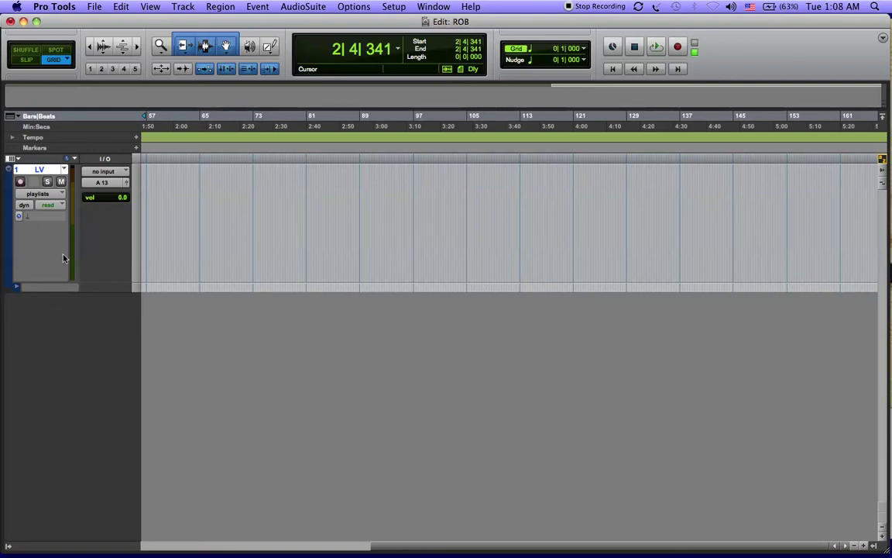
pyautogui.click(63, 195)
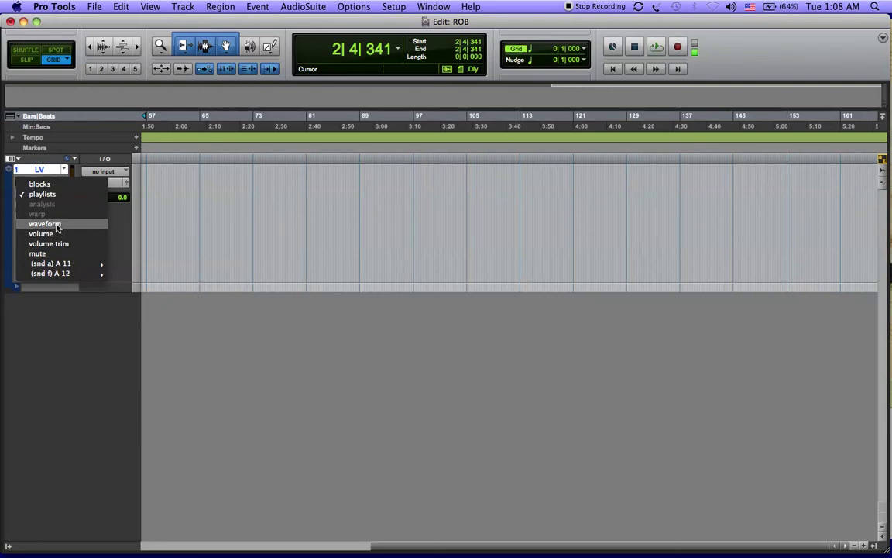
pyautogui.click(56, 224)
pyautogui.click(177, 205)
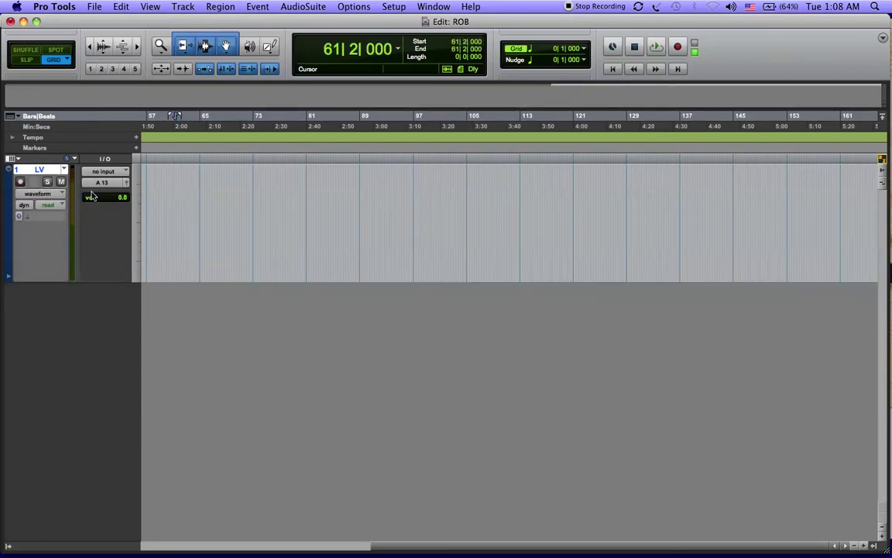
# Step: Import All Vocal 1_01.wav from the session's Audio Files folder onto a new track at the session start
pyautogui.press('super+shift+i')
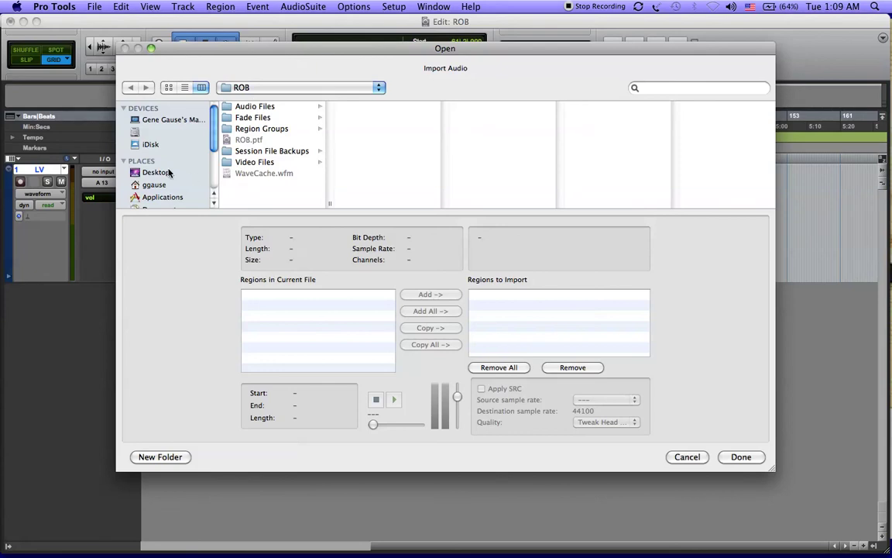
pyautogui.click(261, 107)
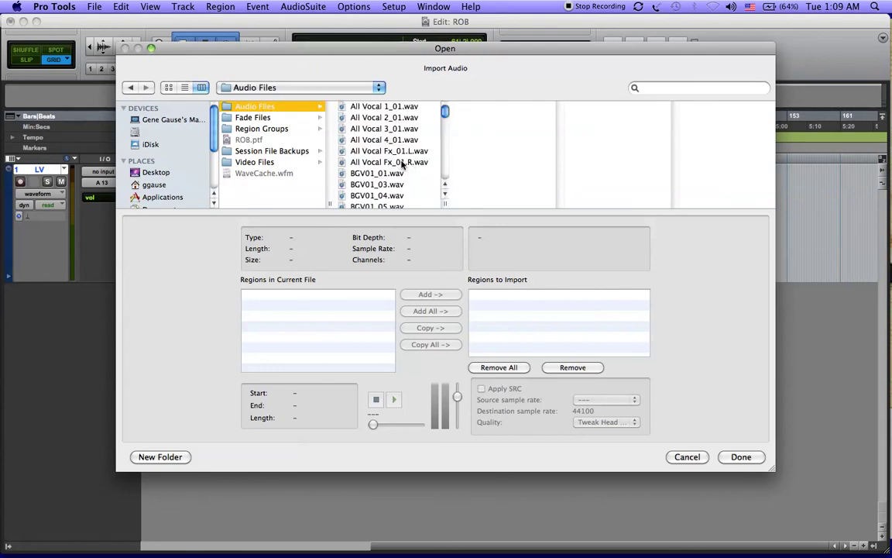
pyautogui.click(408, 109)
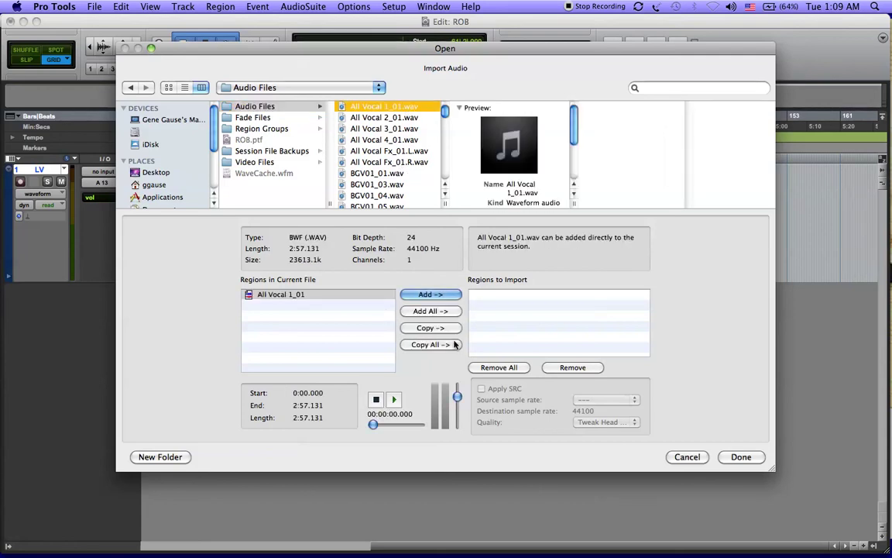
pyautogui.click(430, 295)
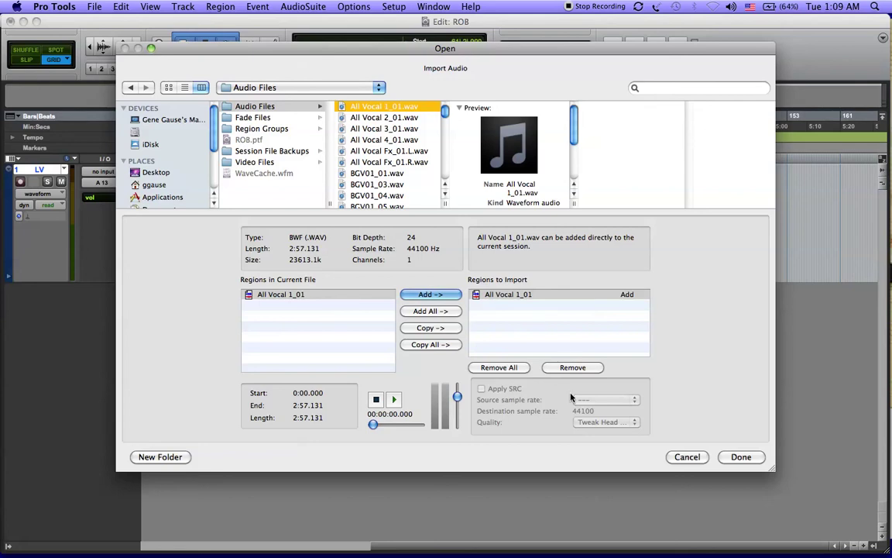
pyautogui.click(742, 457)
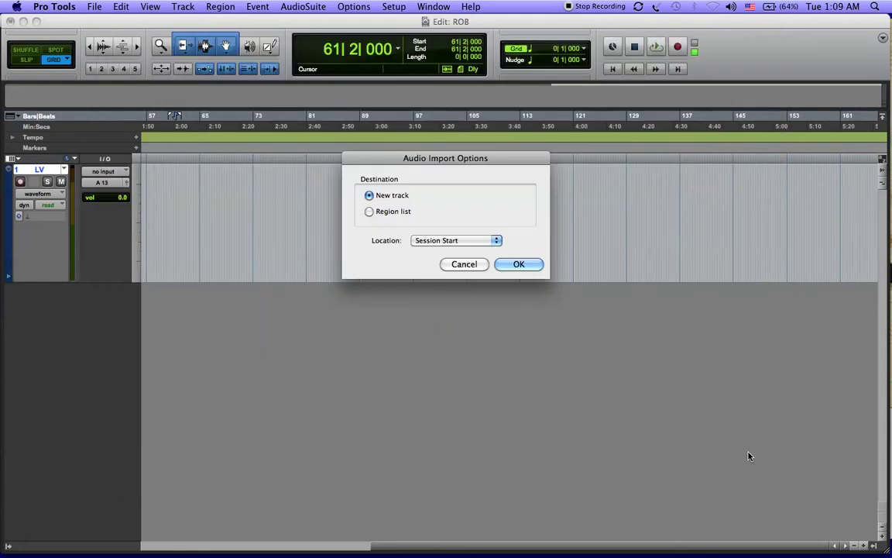
pyautogui.click(514, 264)
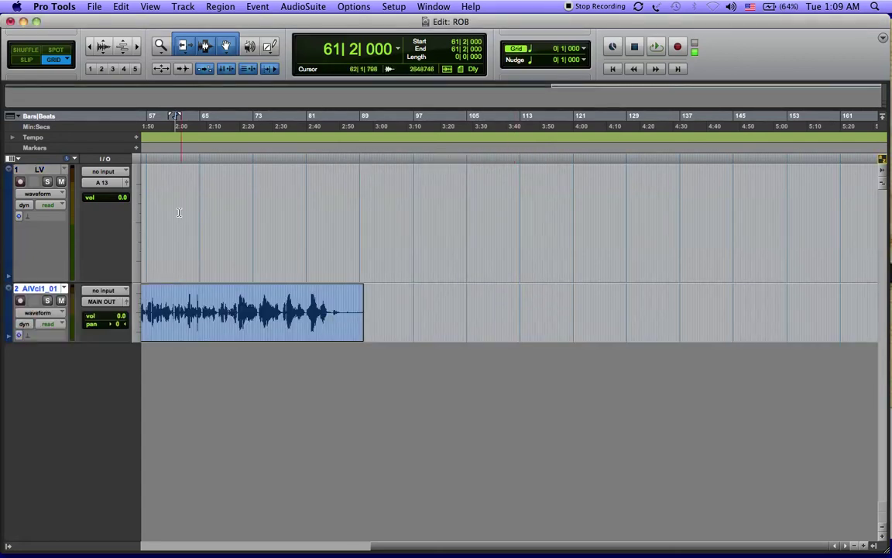
# Step: Hide the empty LV track, keeping the imported vocal track shown
pyautogui.click(35, 168)
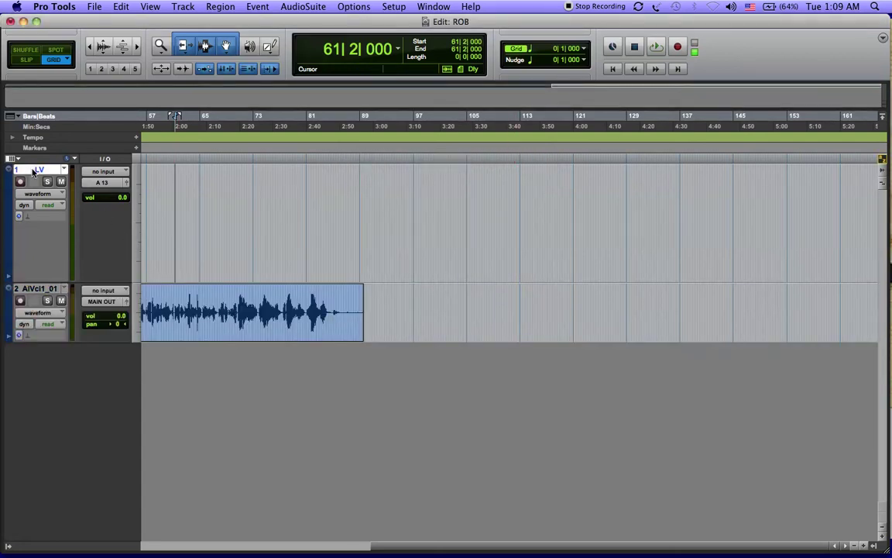
pyautogui.rightClick(35, 167)
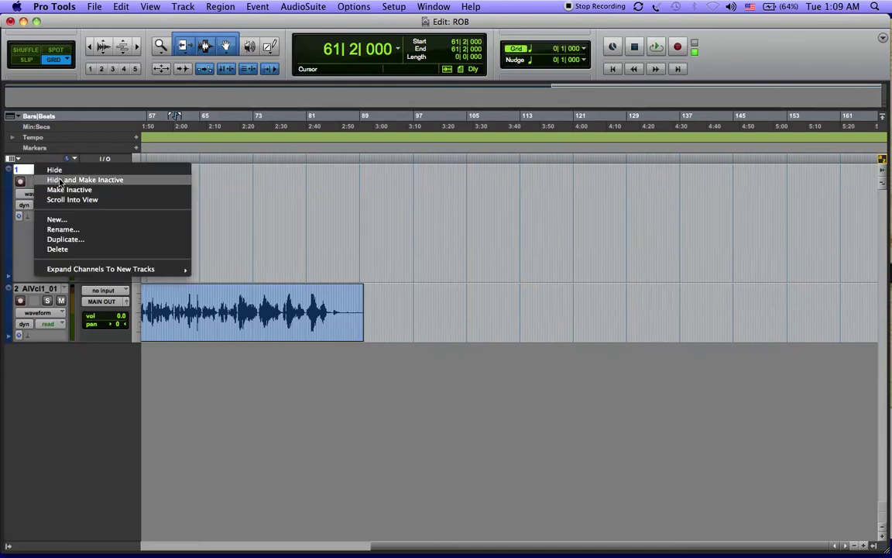
pyautogui.click(54, 169)
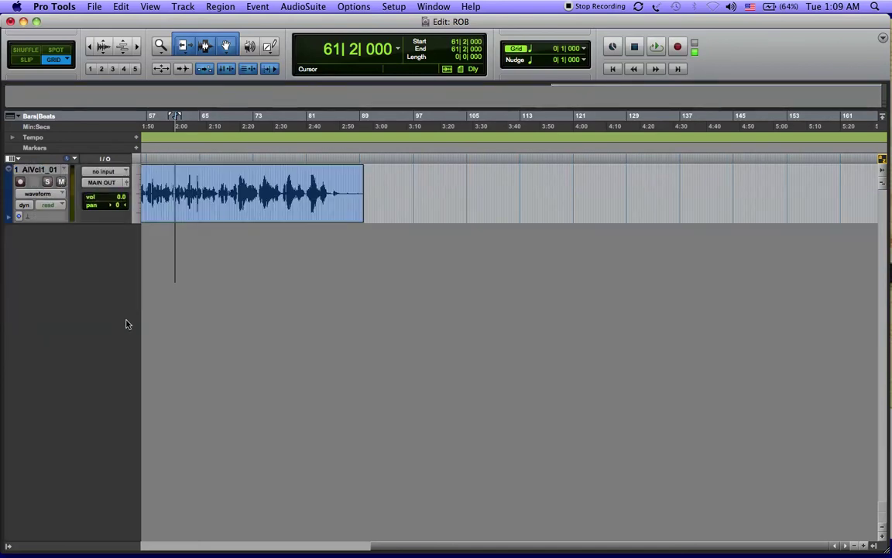
# Step: Select the All Vocal 1_01 region and fit its full length from bar 1 into the timeline view
pyautogui.click(329, 218)
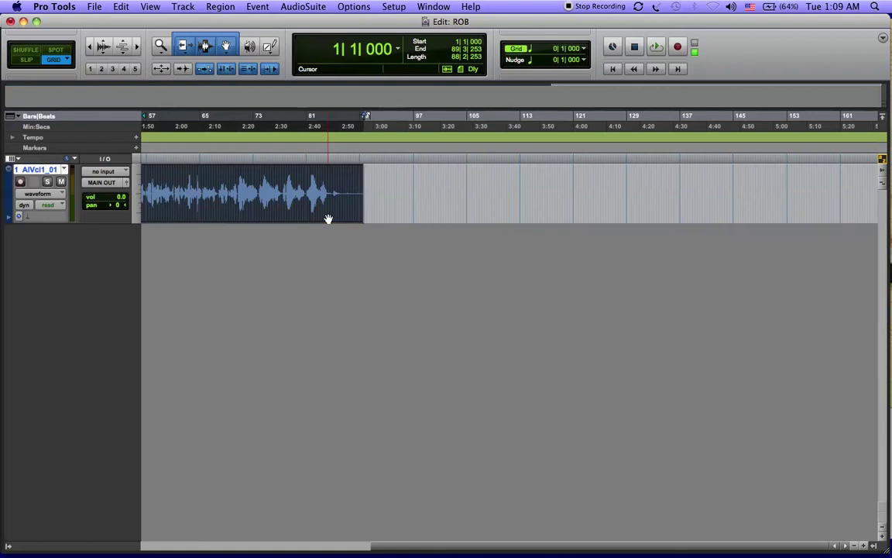
pyautogui.scroll(2, 329, 217)
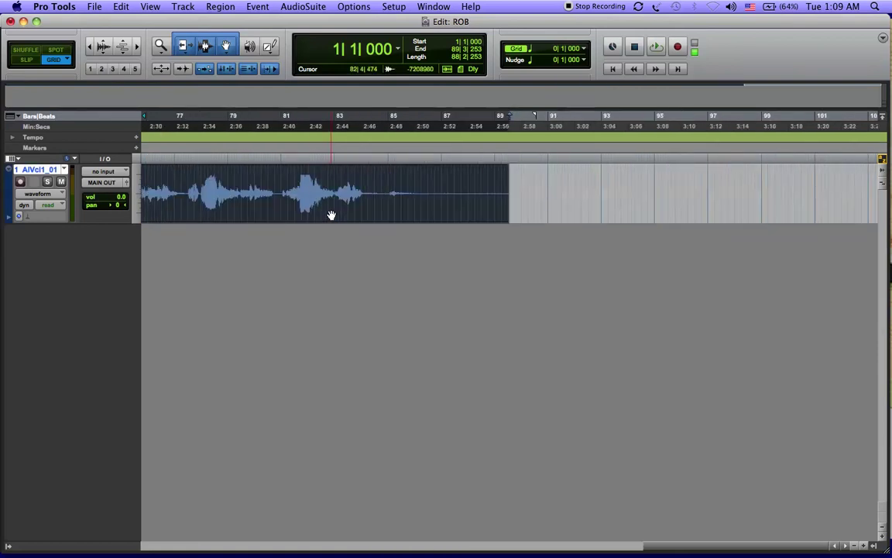
pyautogui.hscroll(-10, 264, 291)
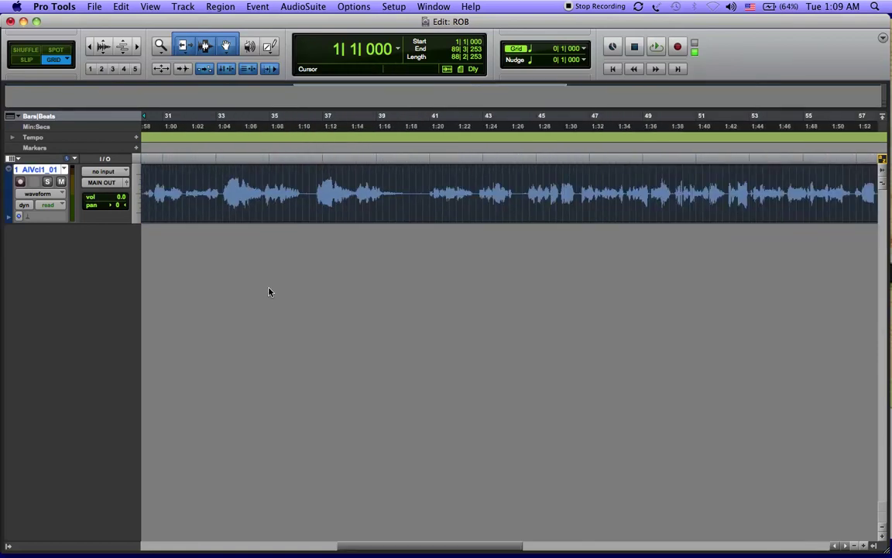
pyautogui.press('r')
pyautogui.press('r')
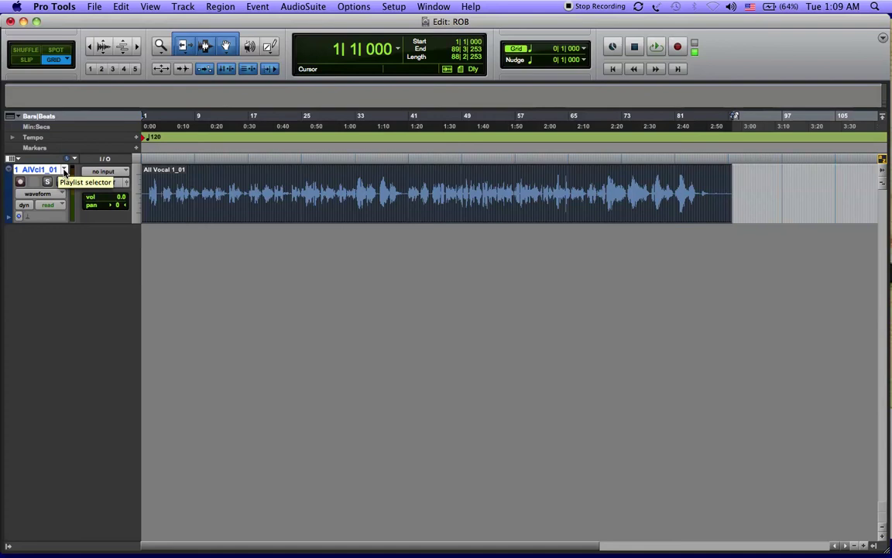
# Step: Create a new playlist named All Vocal 1_01.01 on the imported vocal track, and switch back to the All Vocal 1_01 playlist
pyautogui.click(65, 170)
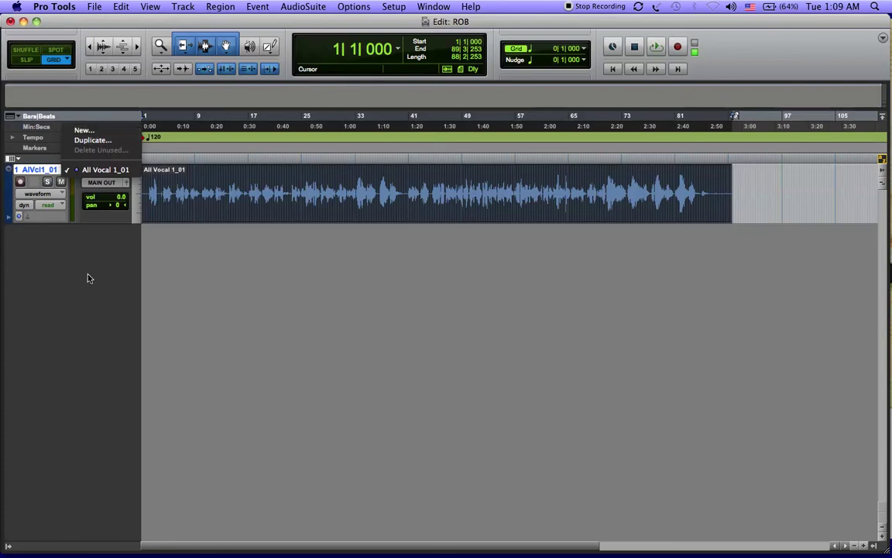
pyautogui.click(85, 236)
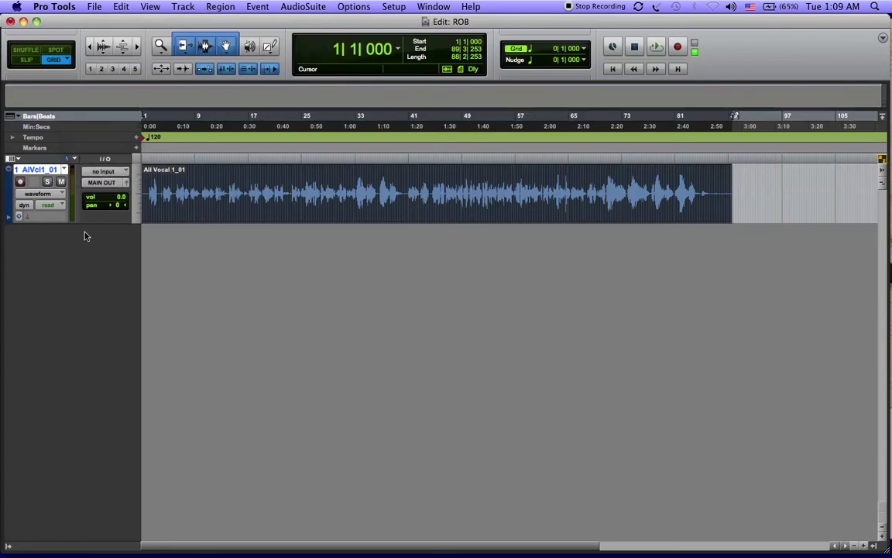
pyautogui.click(65, 169)
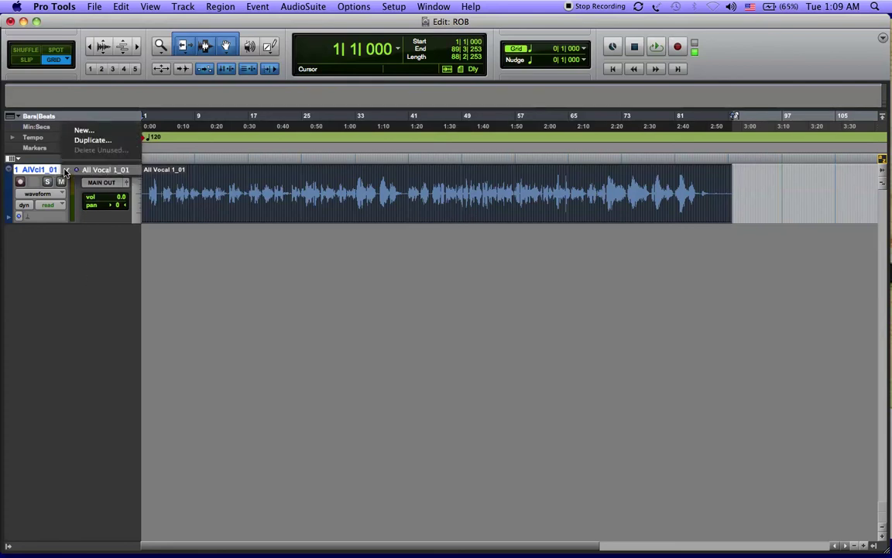
pyautogui.click(90, 131)
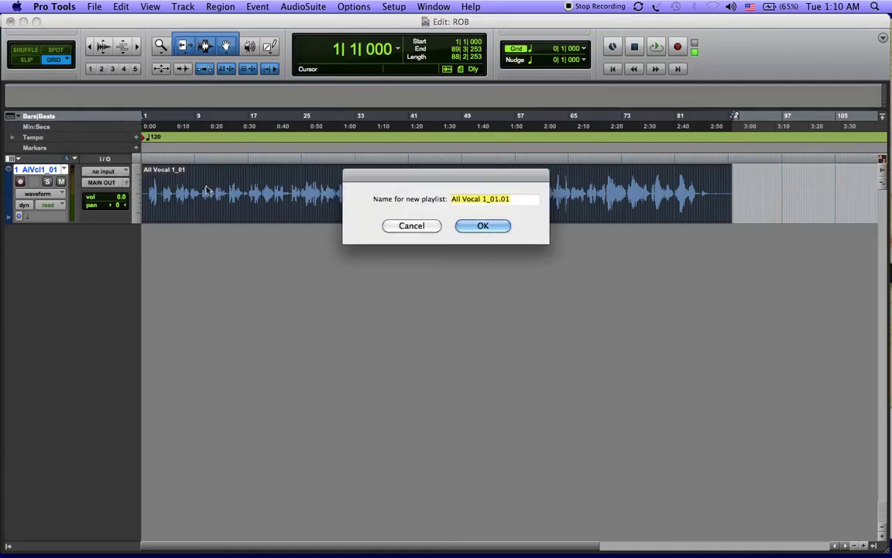
pyautogui.click(482, 226)
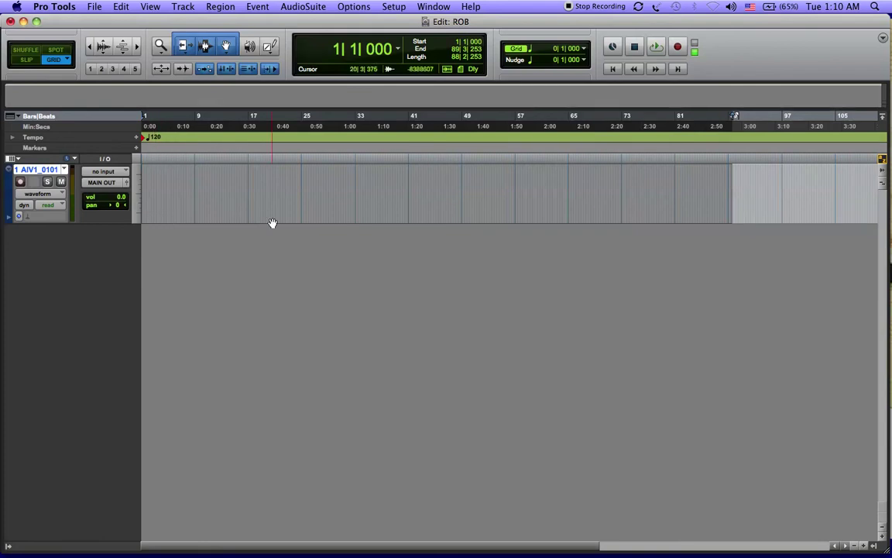
pyautogui.click(65, 170)
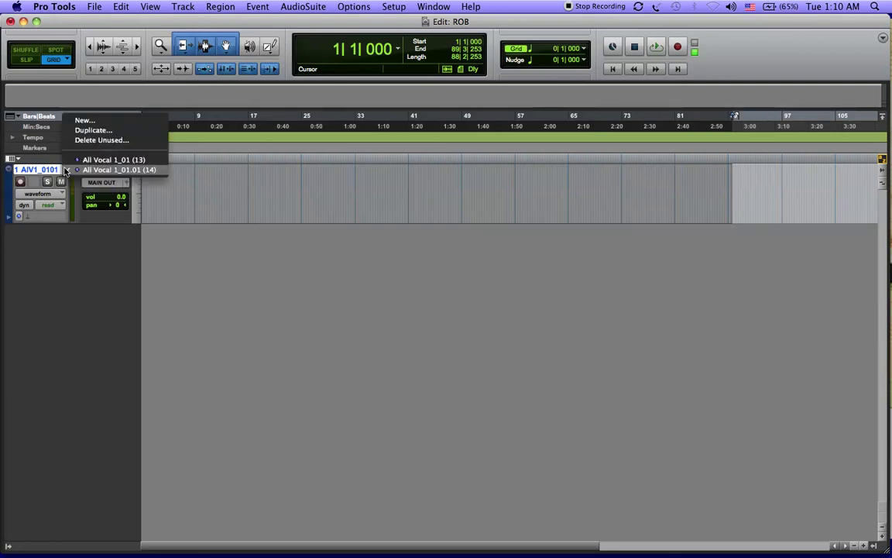
pyautogui.click(139, 160)
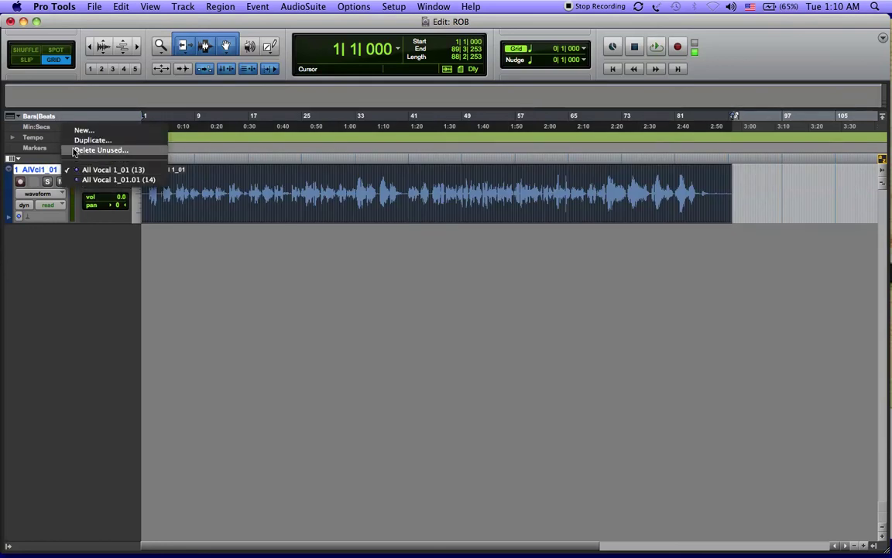
# Step: Duplicate the vocal track's current playlist twice, as All Vocal 1_01.02 and All Vocal 1_01.03
pyautogui.click(77, 142)
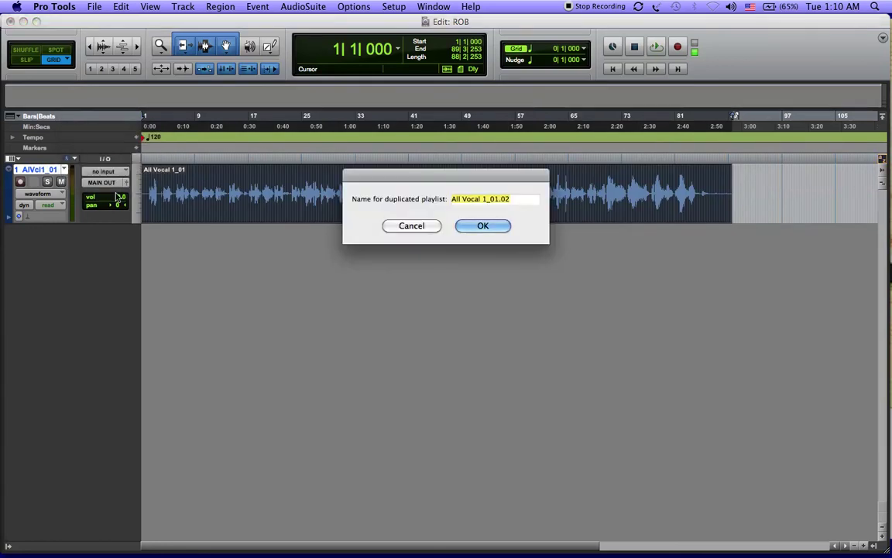
pyautogui.click(481, 226)
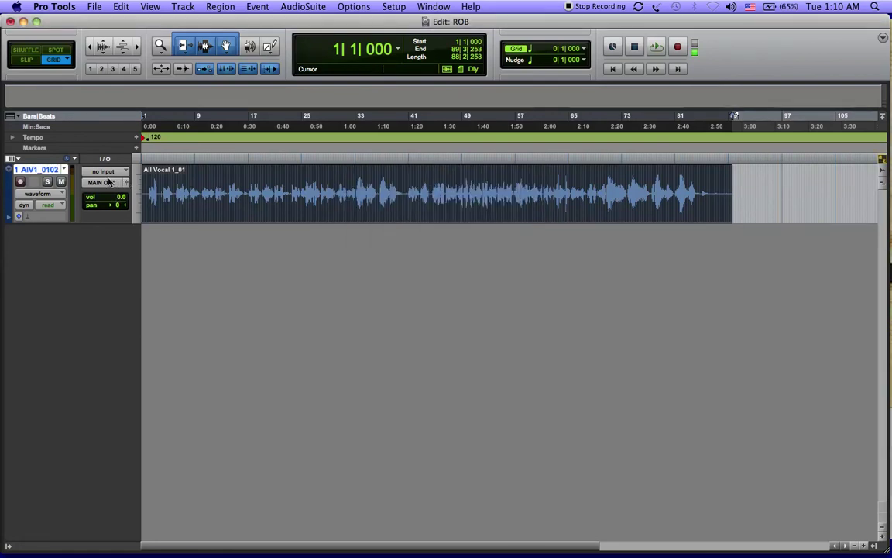
pyautogui.click(66, 169)
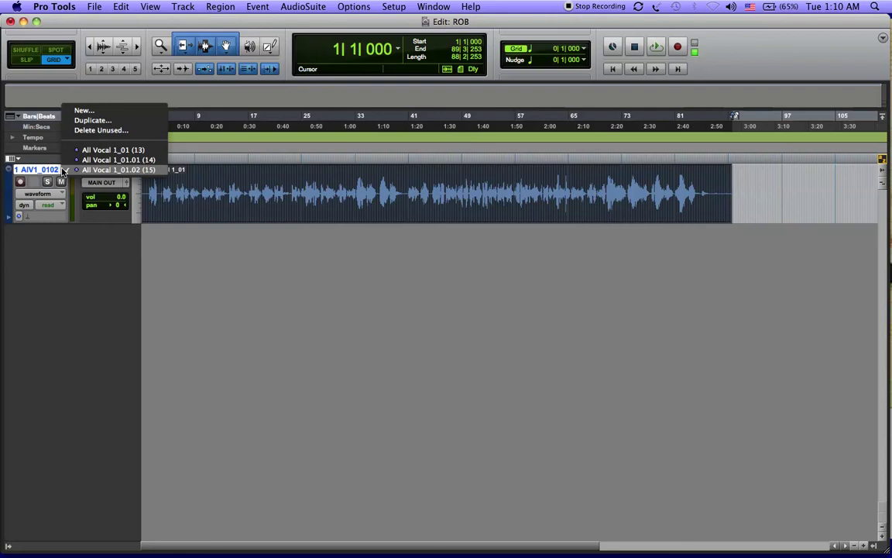
pyautogui.click(87, 118)
pyautogui.click(480, 225)
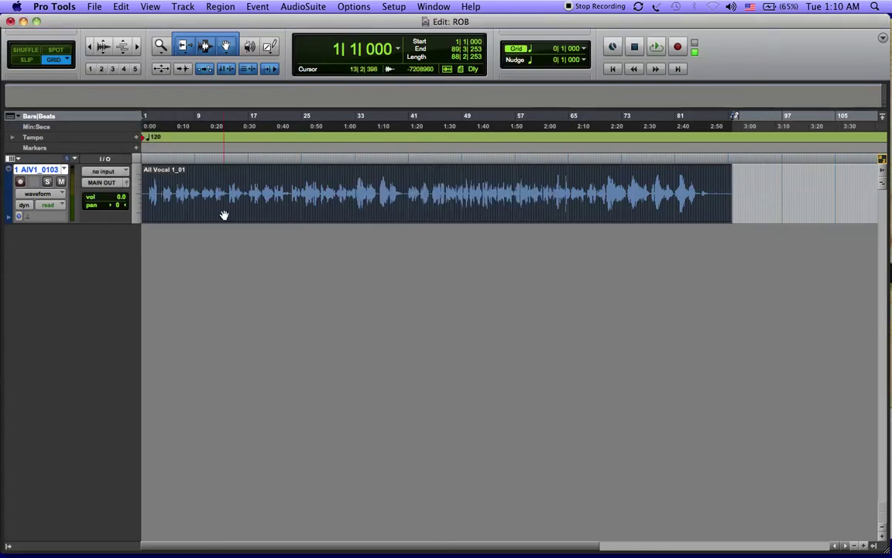
pyautogui.click(65, 169)
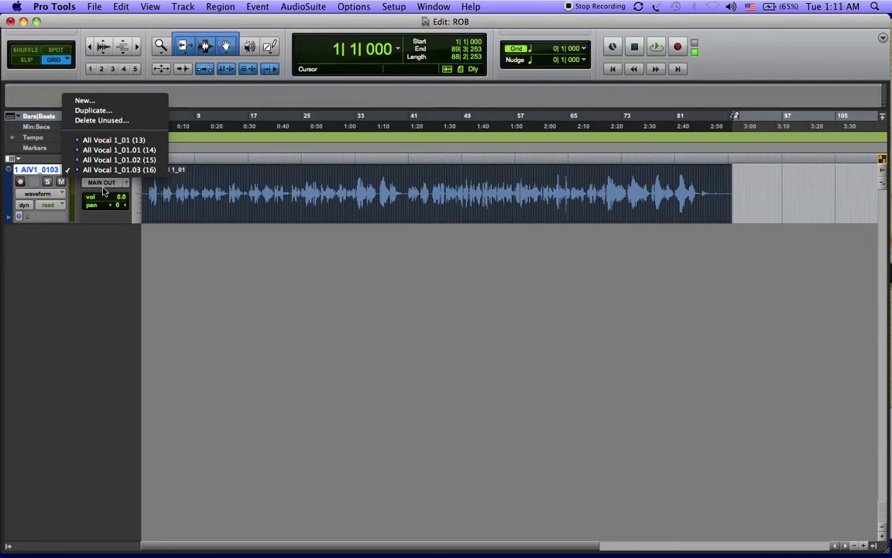
pyautogui.click(102, 350)
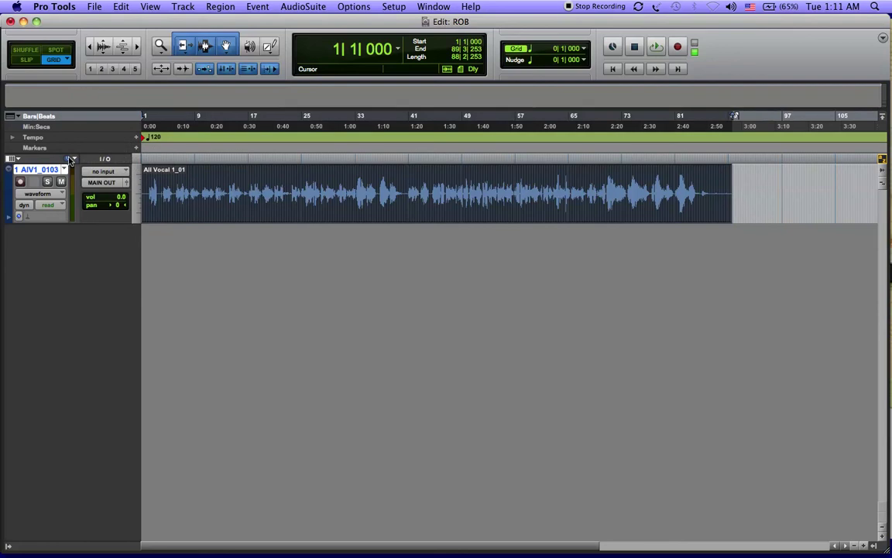
pyautogui.click(65, 170)
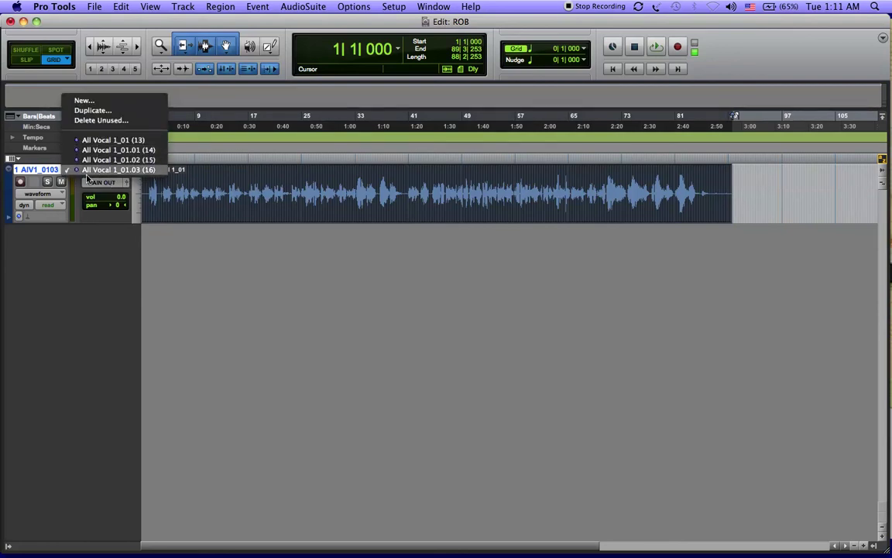
pyautogui.click(71, 249)
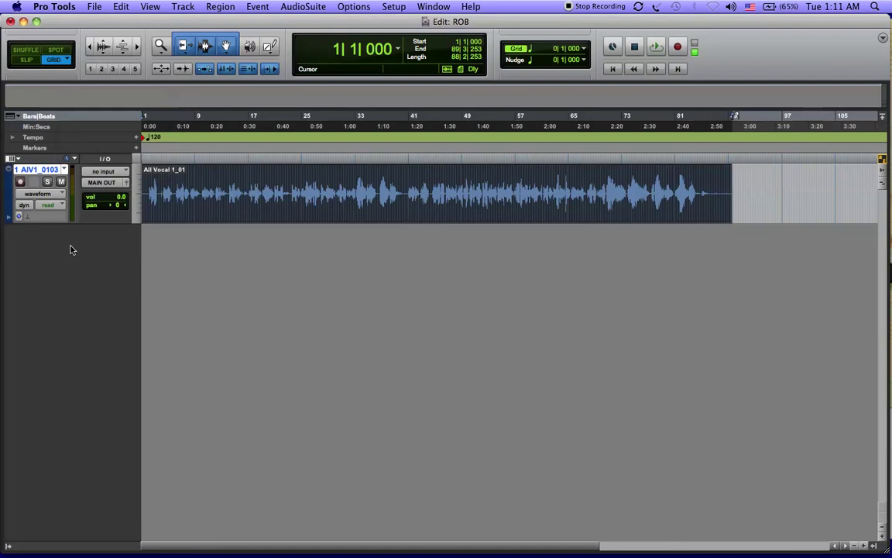
# Step: Switch the vocal track to playlists view and set the alternate playlist lanes to medium height
pyautogui.click(62, 194)
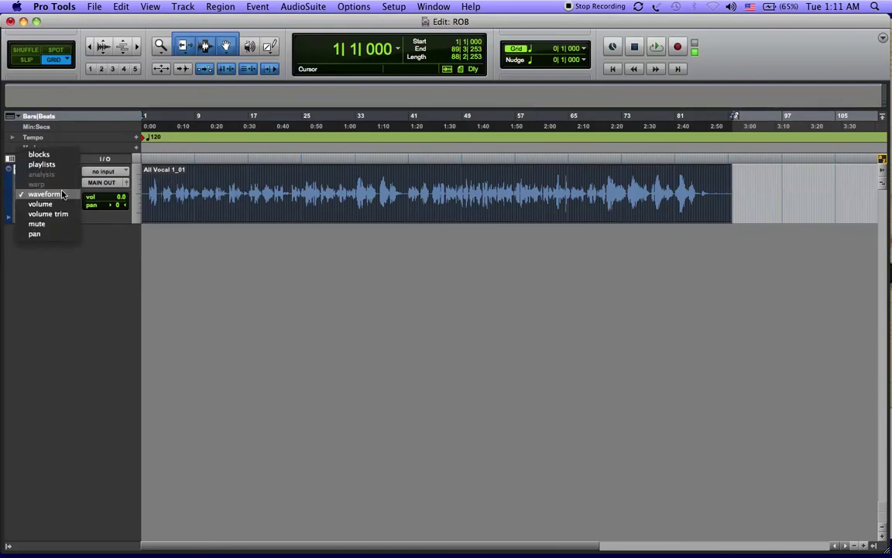
pyautogui.click(57, 167)
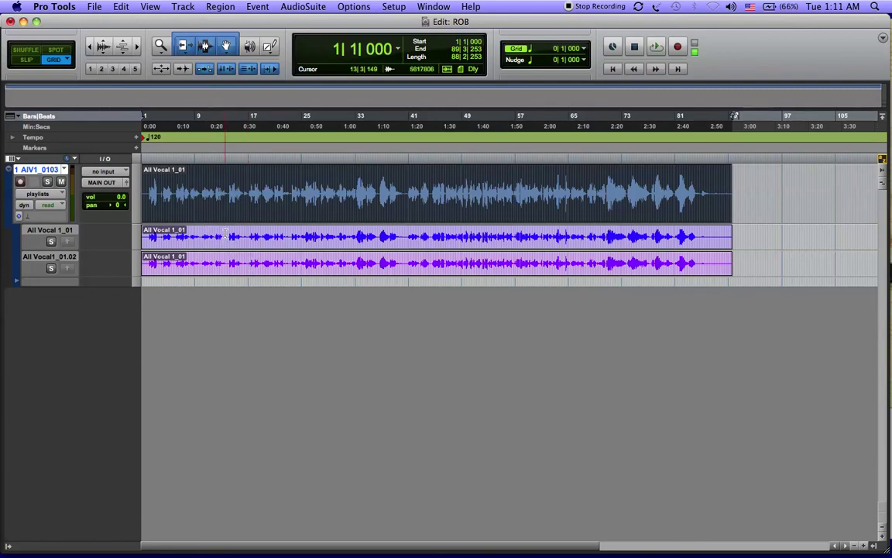
pyautogui.click(134, 249)
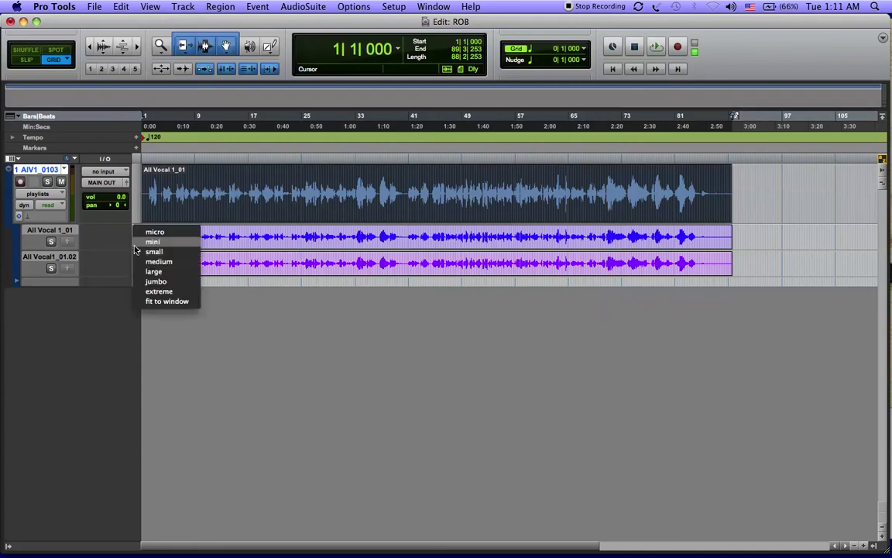
pyautogui.click(159, 263)
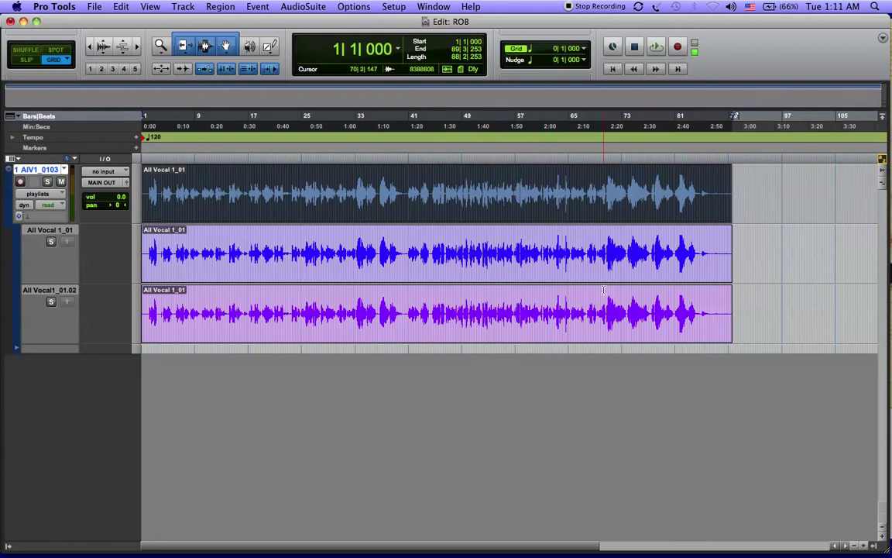
# Step: Audition the passage from 17|1|000 to 23|3|000, soloing the All Vocal 1_01 and All Vocal 1_01.02 lanes in turn, and stop playback
pyautogui.click(51, 242)
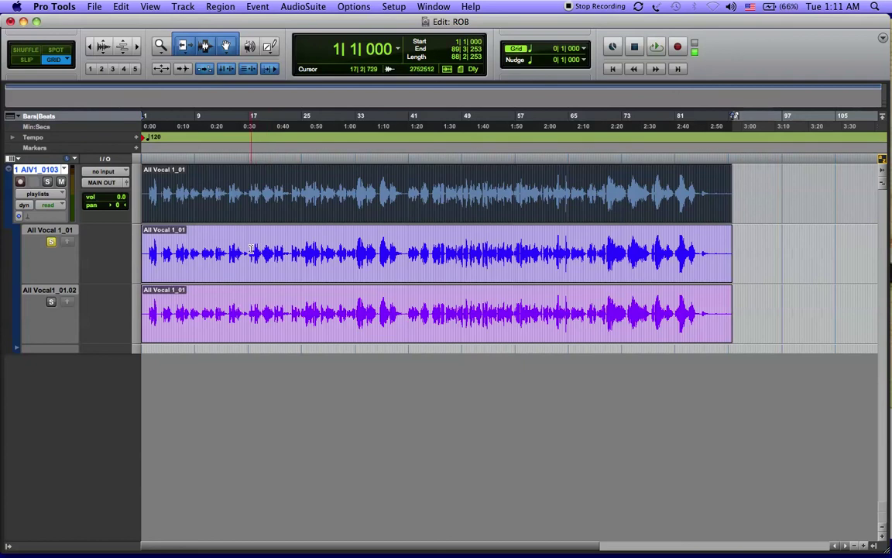
pyautogui.moveTo(249, 249); pyautogui.dragTo(291, 253)
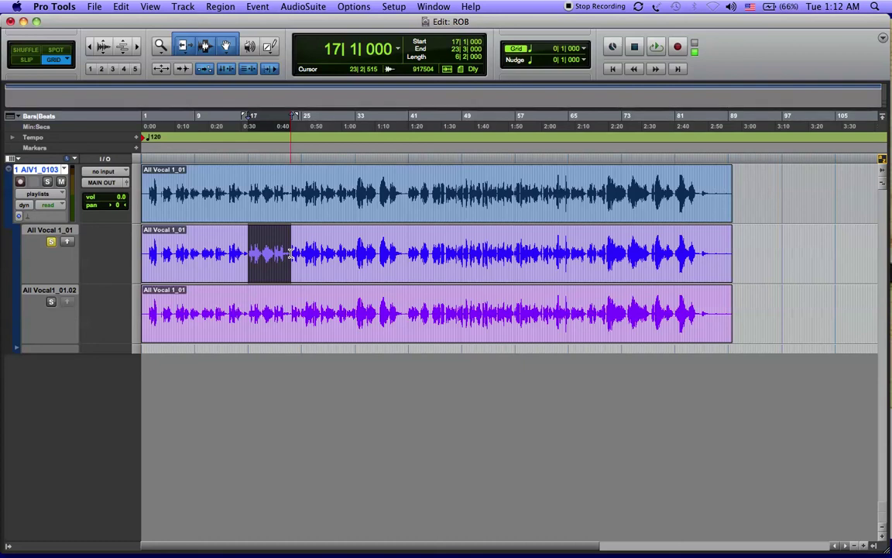
pyautogui.press('space')
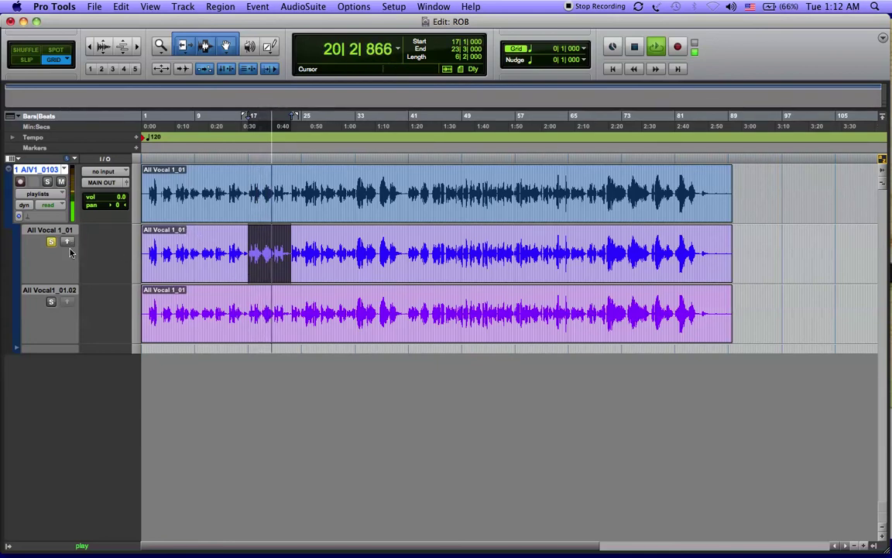
pyautogui.click(52, 303)
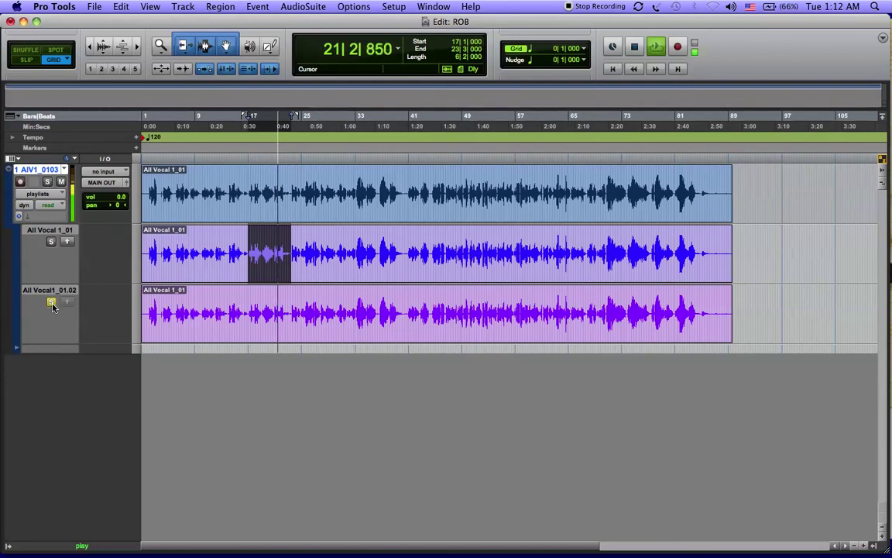
pyautogui.click(52, 242)
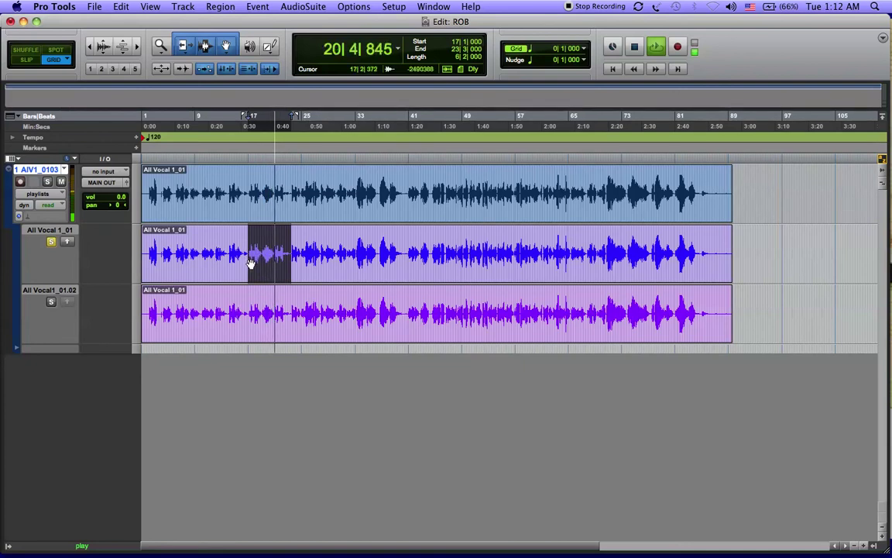
pyautogui.press('super+bracketright')
pyautogui.press('super+bracketright')
pyautogui.press('super+bracketright')
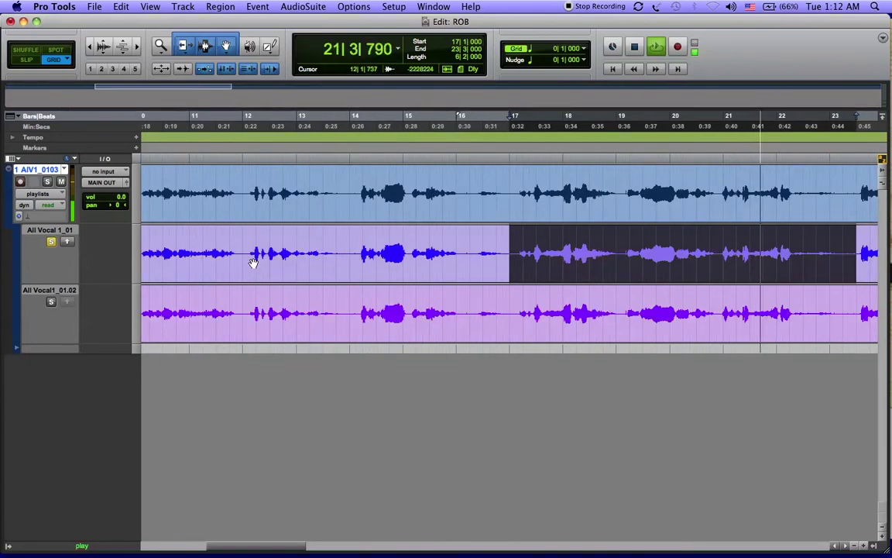
pyautogui.rightClick(525, 246)
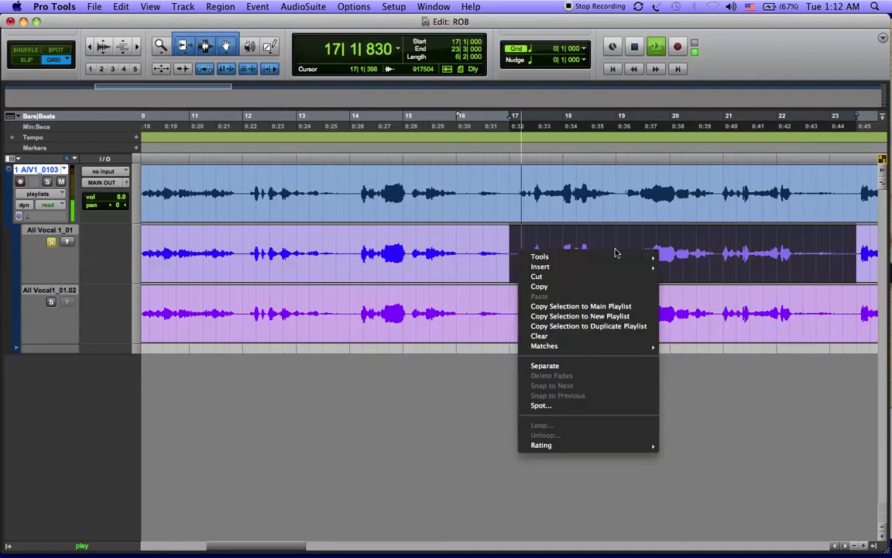
pyautogui.click(697, 433)
pyautogui.press('space')
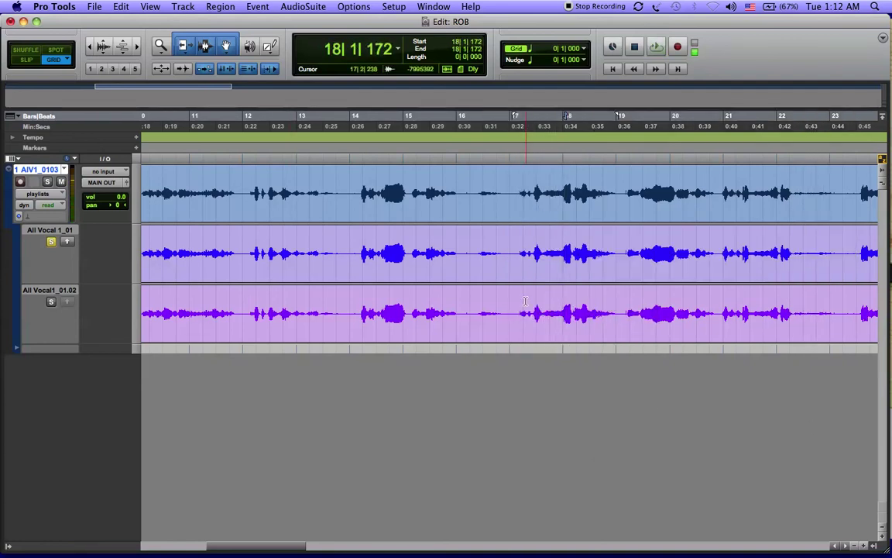
# Step: Select bar 17 to bar 19 in the All Vocal 1_01 lane and copy the selection to the main playlist
pyautogui.moveTo(509, 253); pyautogui.dragTo(617, 253)
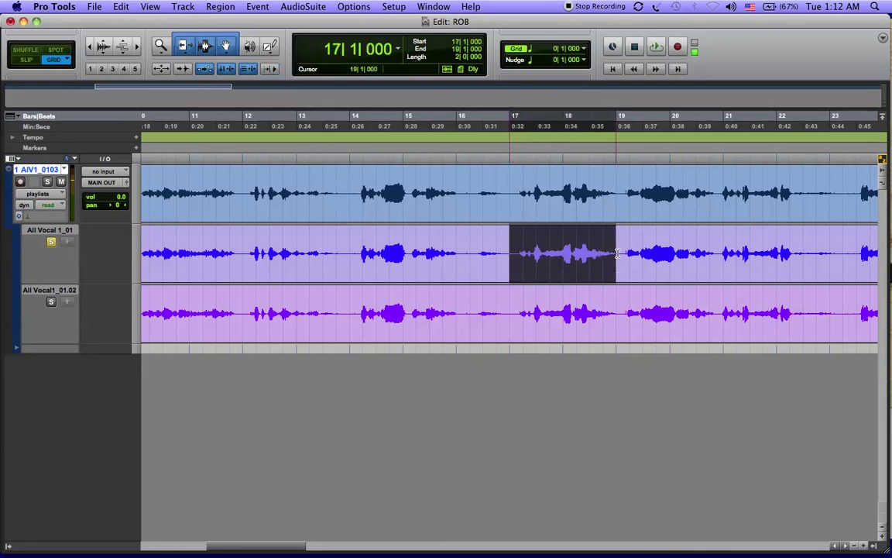
pyautogui.rightClick(621, 254)
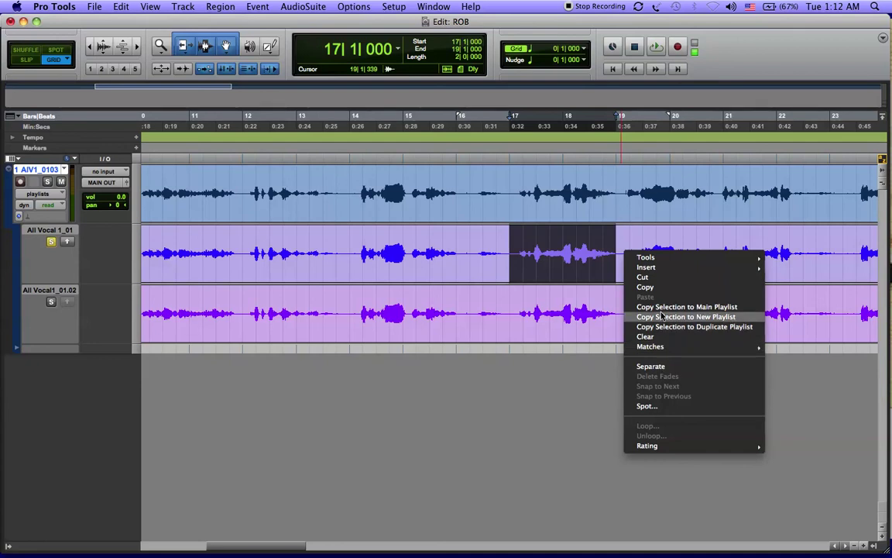
pyautogui.click(542, 468)
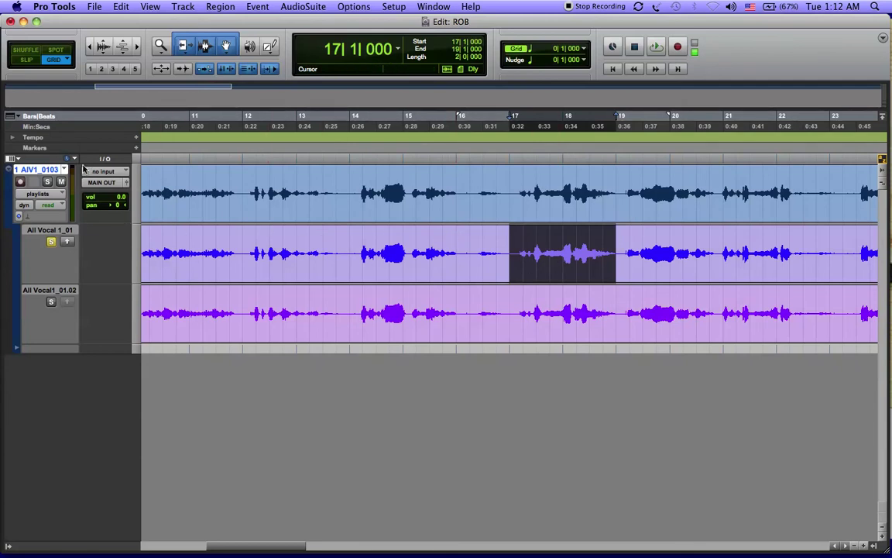
pyautogui.click(68, 243)
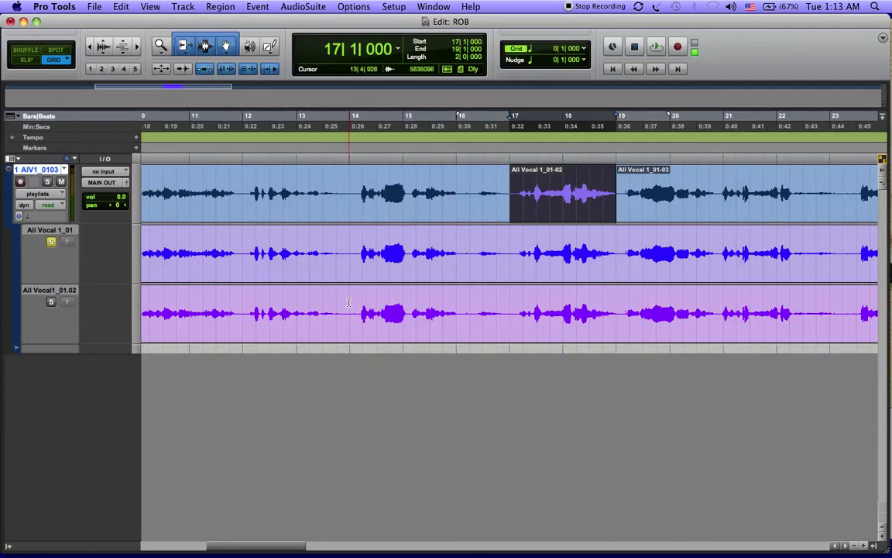
# Step: Copy bars 14 to 16 from the All Vocal 1_01.02 lane and bars 12 to 14 from the All Vocal 1_01 lane to the main playlist
pyautogui.moveTo(352, 311); pyautogui.dragTo(459, 310)
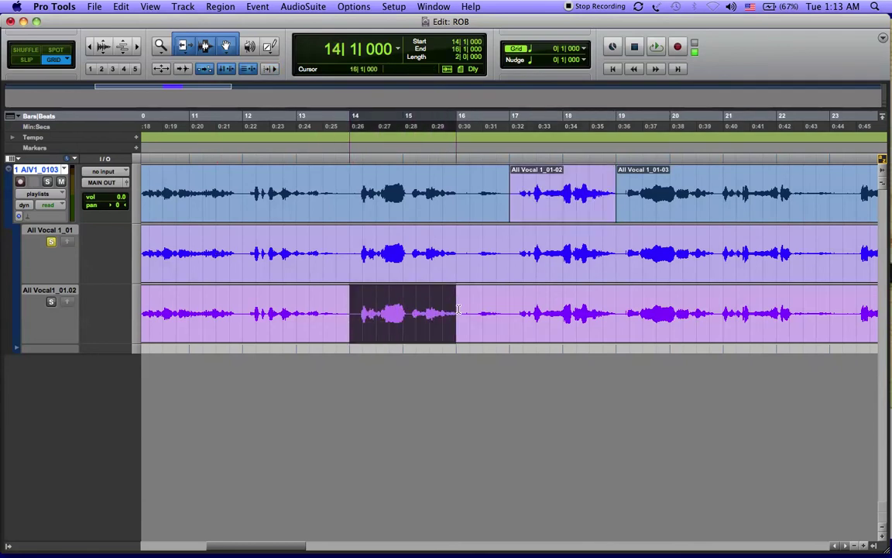
pyautogui.click(68, 301)
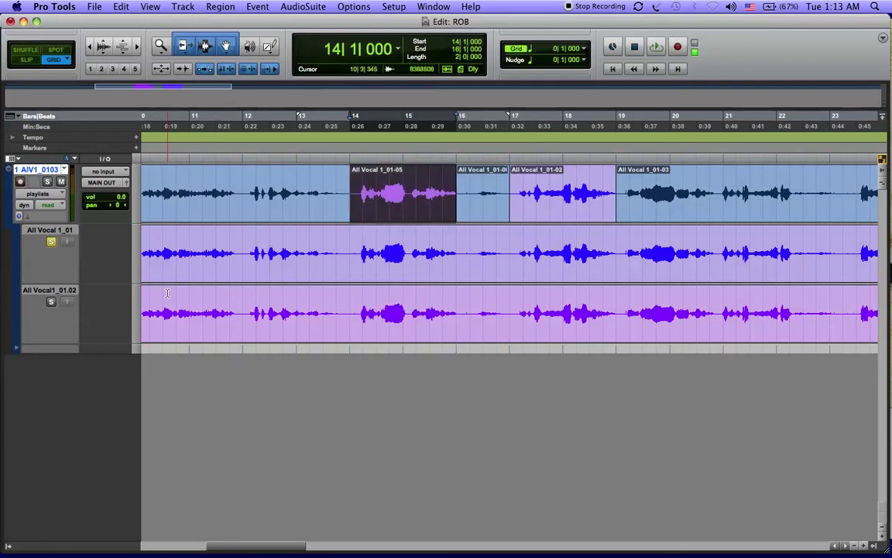
pyautogui.moveTo(242, 249); pyautogui.dragTo(342, 249)
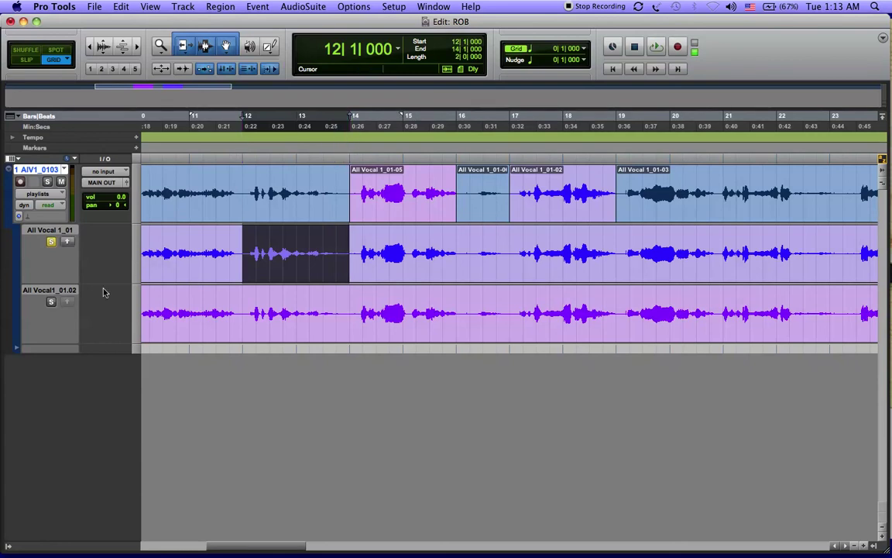
pyautogui.click(69, 241)
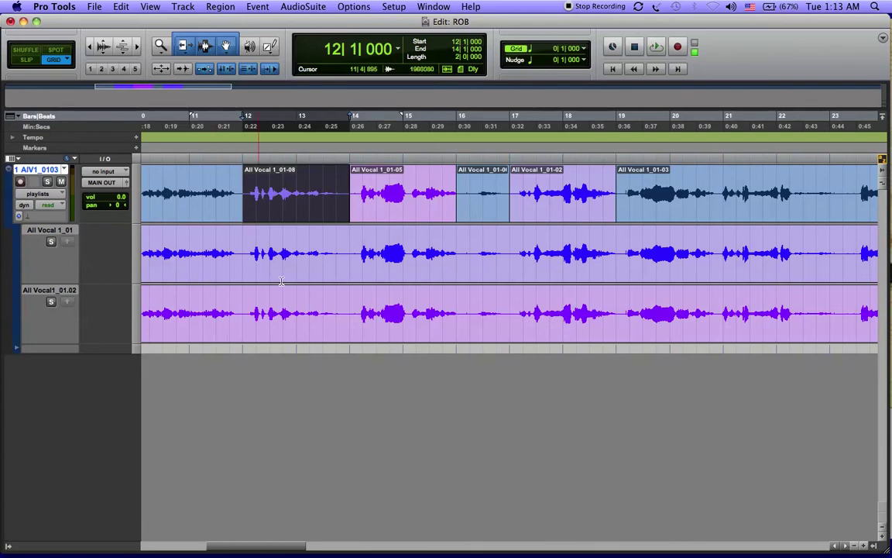
# Step: Copy the phrase from 21|1|000 to 23|2|000 in the All Vocal 1_01 lane to the main playlist
pyautogui.hscroll(2, 669, 209)
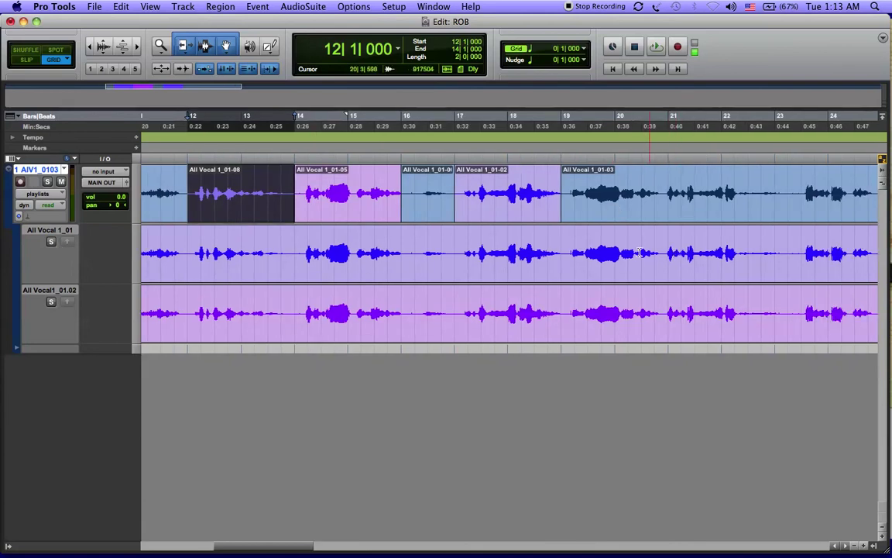
pyautogui.moveTo(666, 251); pyautogui.dragTo(784, 252)
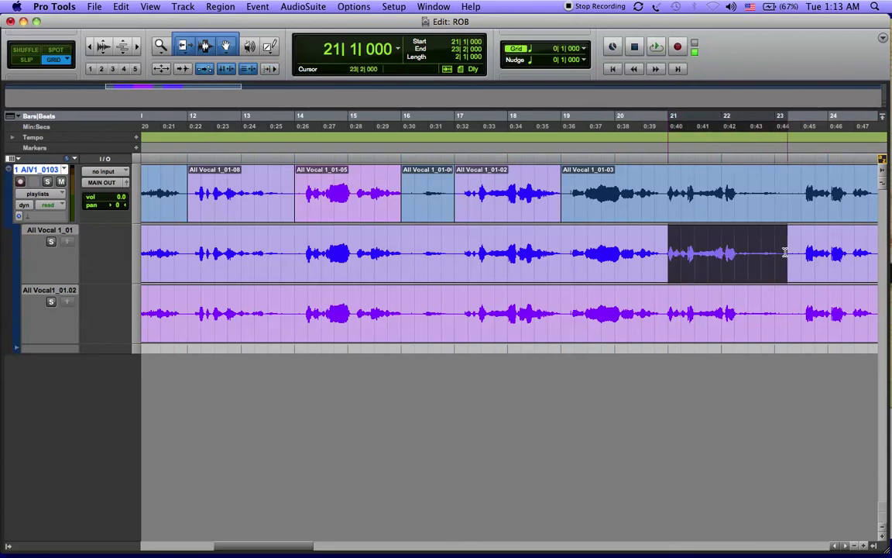
pyautogui.click(66, 243)
# Step: Copy 30|2|000 to 33|2|000 from the All Vocal 1_01 lane and 27|4|000 to 30|2|000 from the All Vocal 1_01.02 lane to the main playlist
pyautogui.hscroll(10, 348, 265)
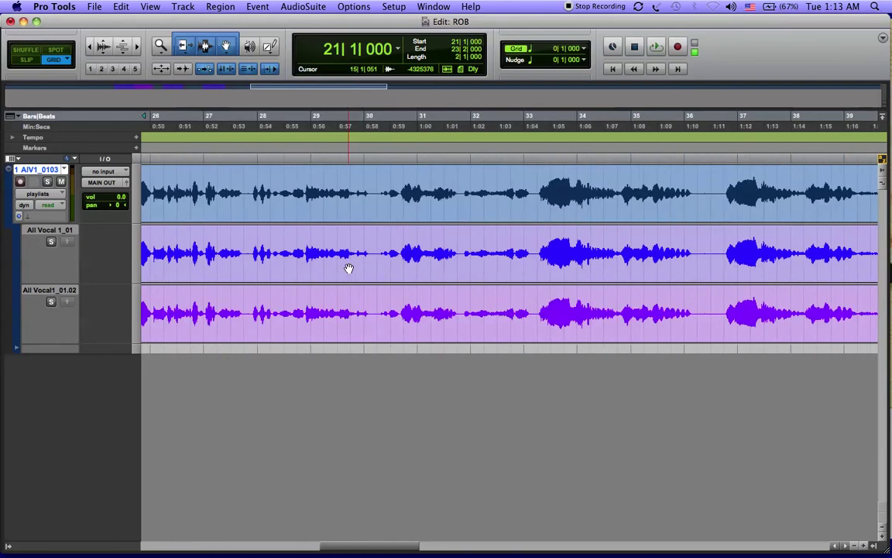
pyautogui.moveTo(377, 254); pyautogui.dragTo(535, 253)
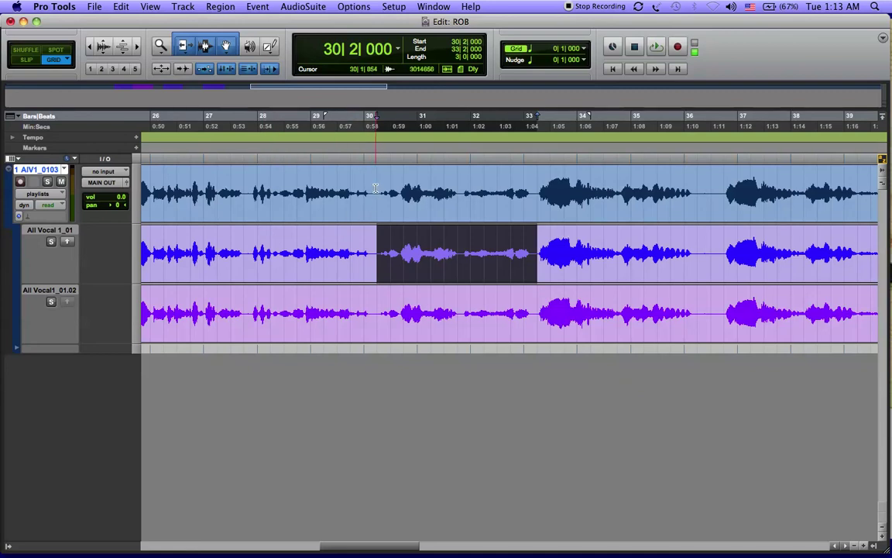
pyautogui.click(68, 242)
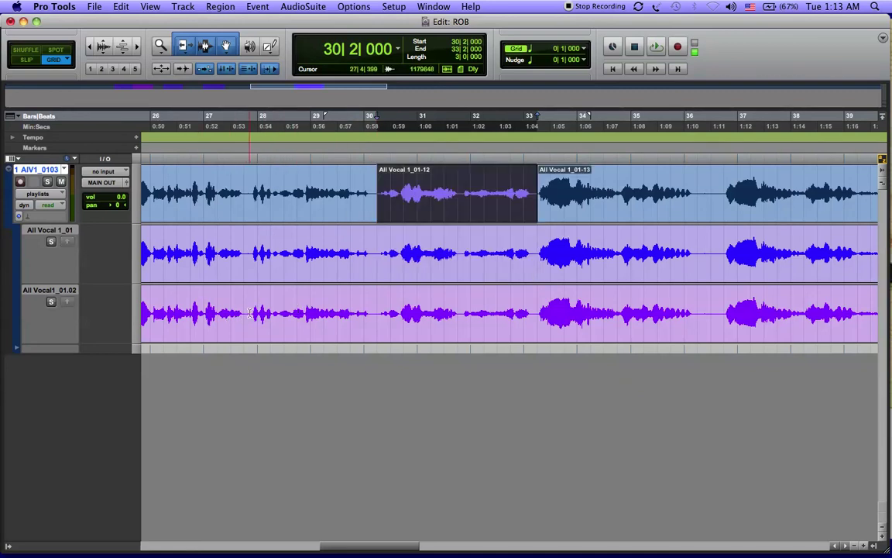
pyautogui.moveTo(249, 311); pyautogui.dragTo(371, 313)
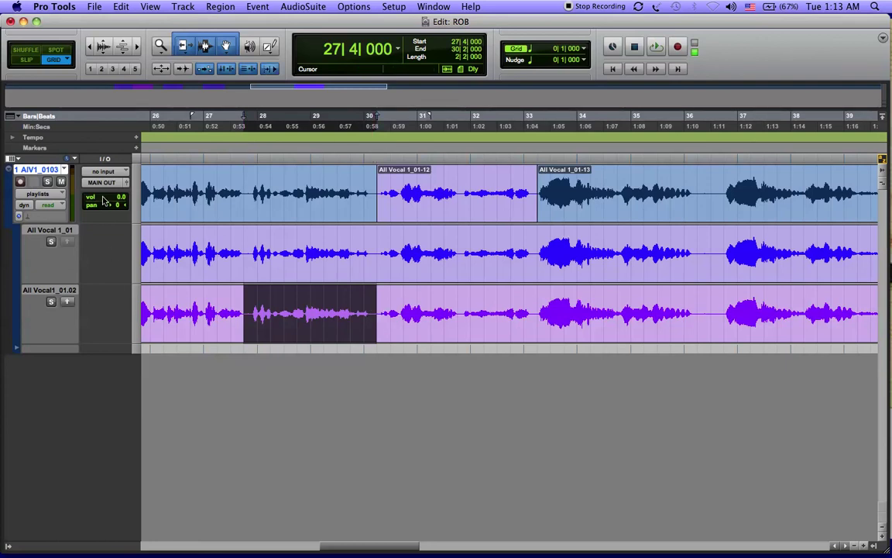
pyautogui.click(68, 302)
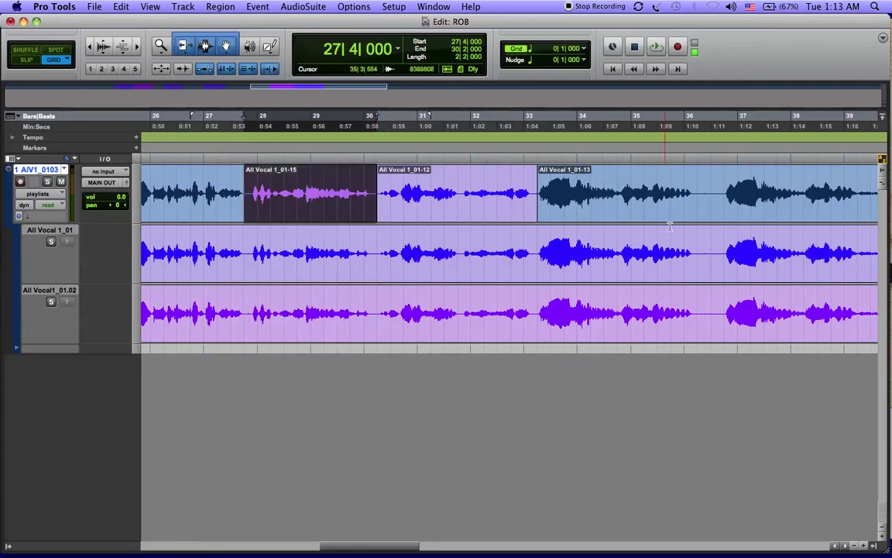
# Step: Copy 36|3|000 to 40|2|000 from the All Vocal 1_01 lane and 42|4|000 to 44|2|000 from the All Vocal1_01.02 lane to the main playlist
pyautogui.moveTo(710, 255); pyautogui.dragTo(841, 249)
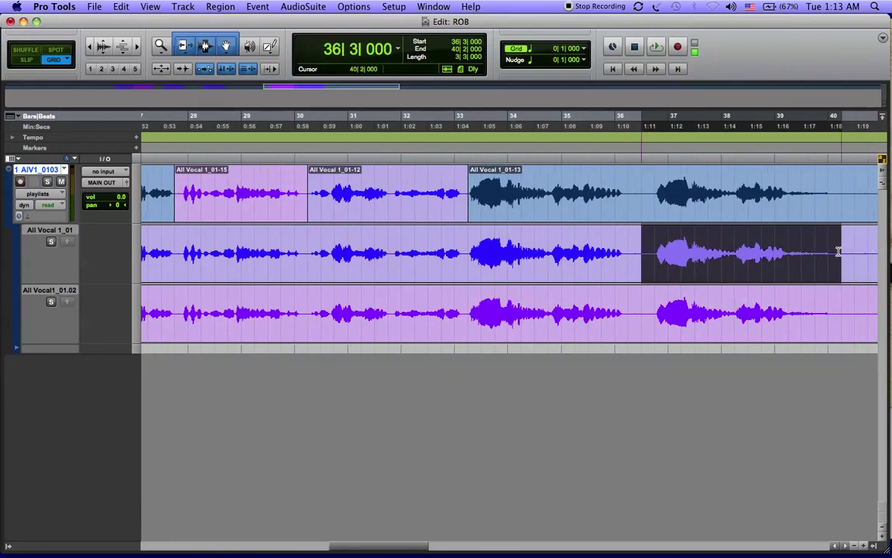
pyautogui.click(66, 241)
pyautogui.hscroll(5, 523, 260)
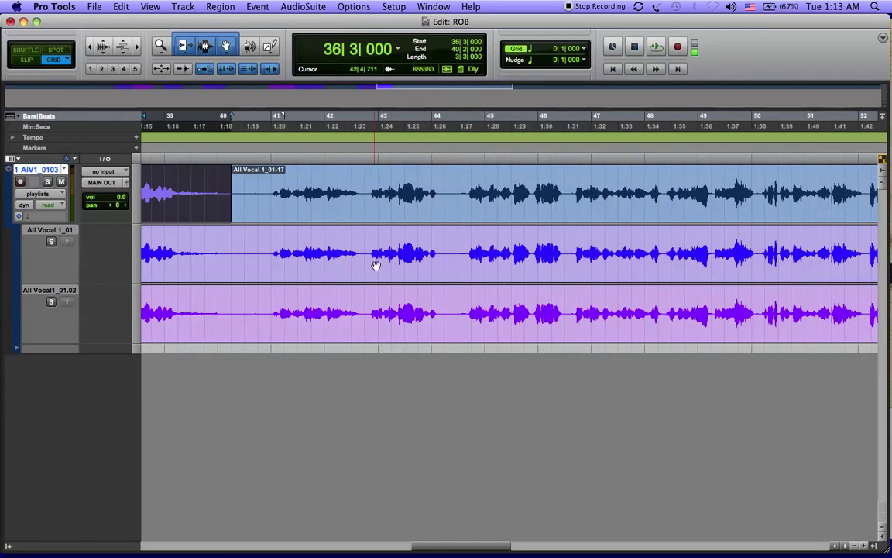
pyautogui.moveTo(390, 313); pyautogui.dragTo(443, 313)
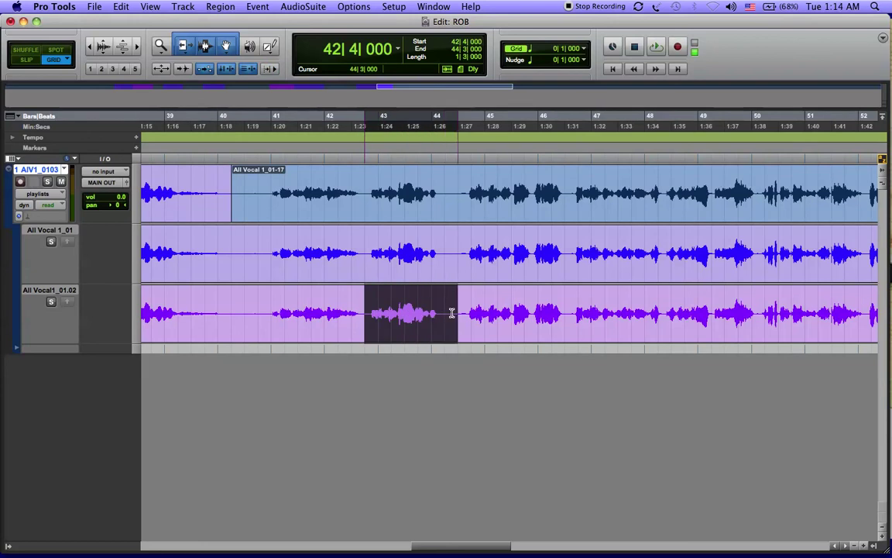
pyautogui.click(66, 303)
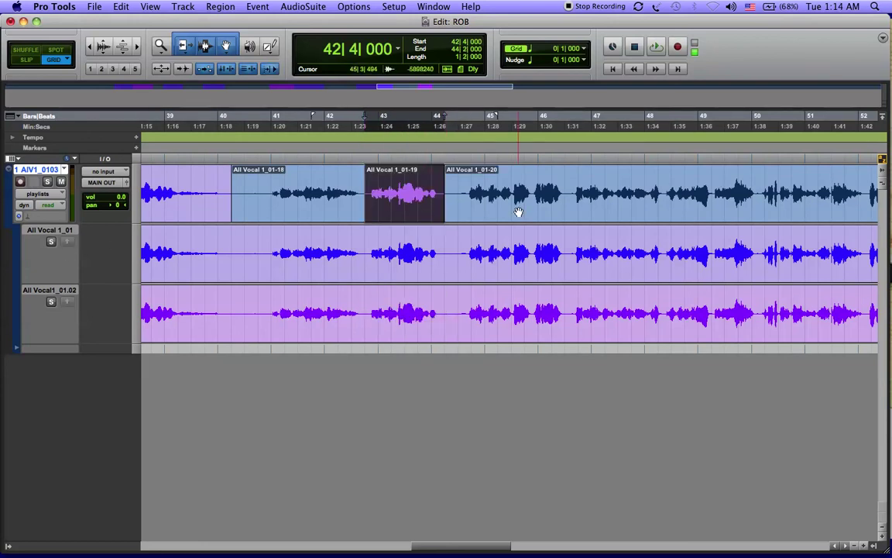
# Step: Copy the phrase from 44|3|000 to 46|3|000 in the All Vocal 1_01 lane to the main playlist
pyautogui.moveTo(570, 249); pyautogui.dragTo(461, 258)
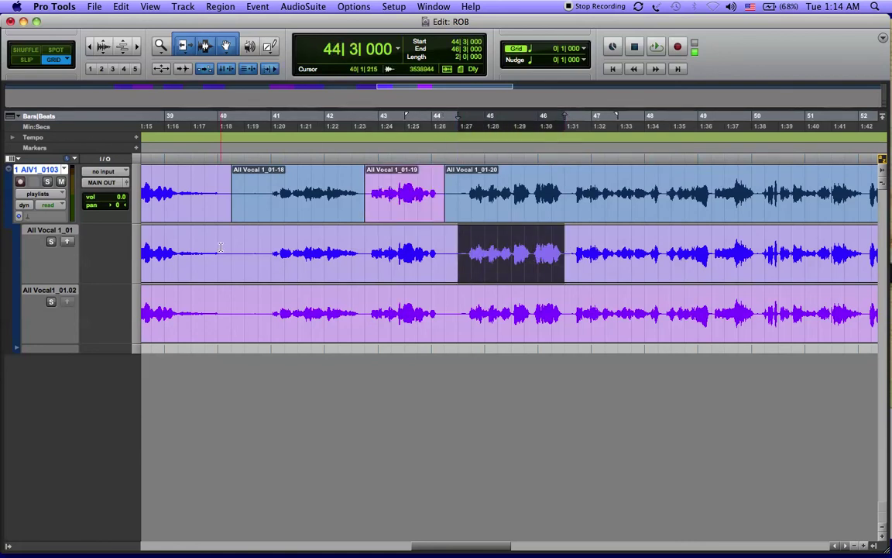
pyautogui.click(69, 242)
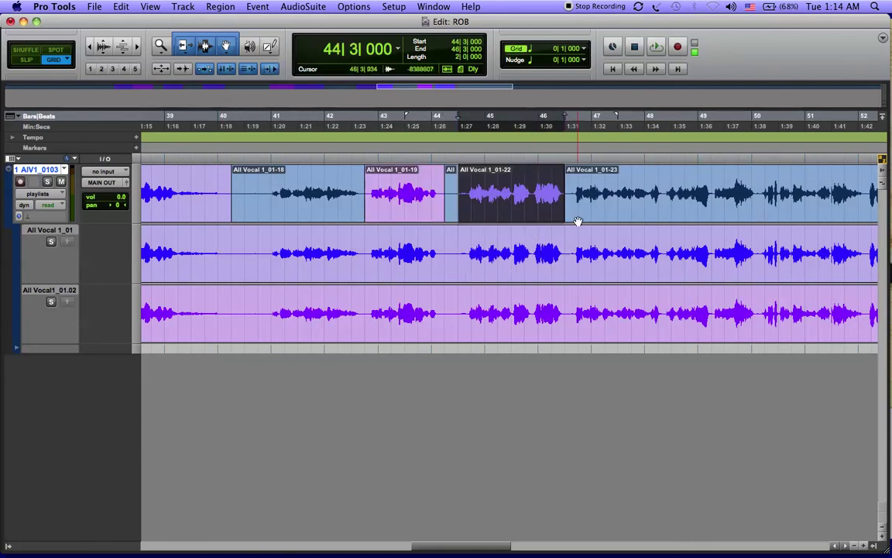
# Step: Switch to Slip mode and copy the phrase from 49|2|182 to 50|1|602 in the All Vocal 1_01 lane to the main playlist
pyautogui.hscroll(5, 687, 232)
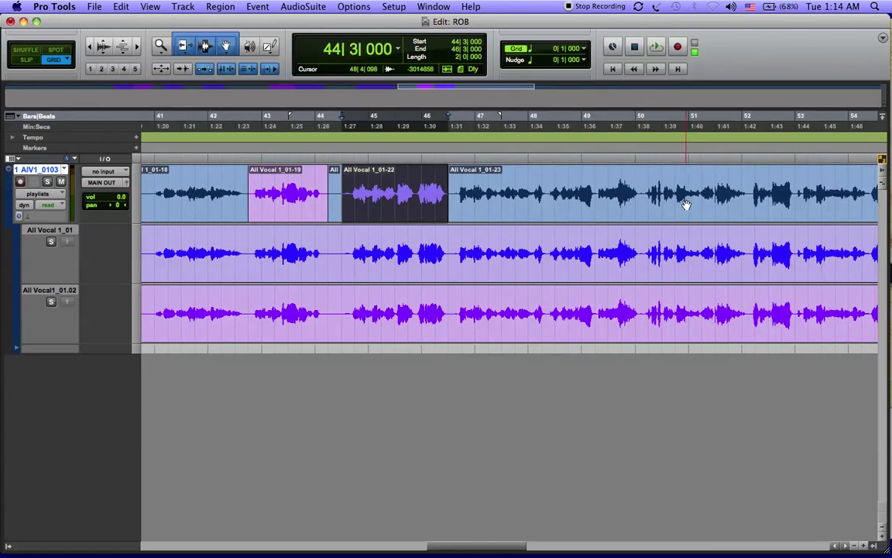
pyautogui.moveTo(600, 193); pyautogui.dragTo(648, 193)
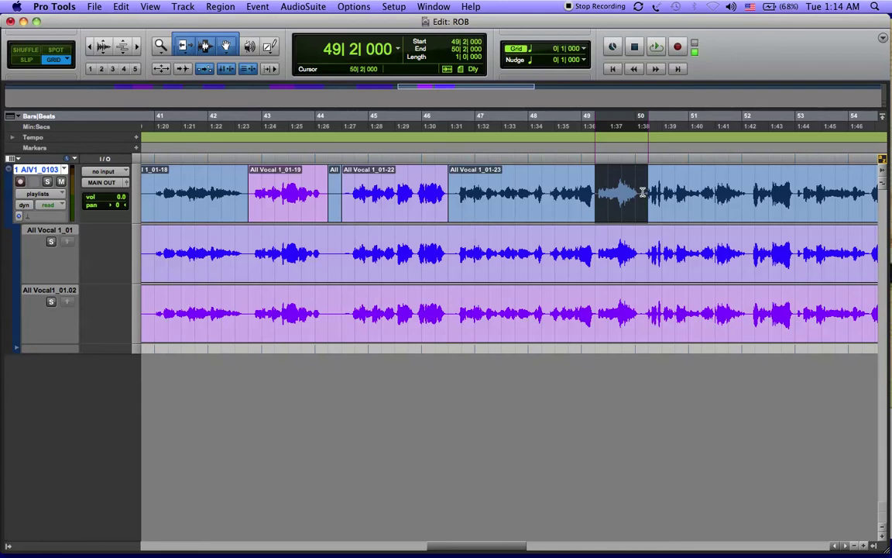
pyautogui.keyDown('shift'); pyautogui.click(639, 193); pyautogui.keyUp('shift')
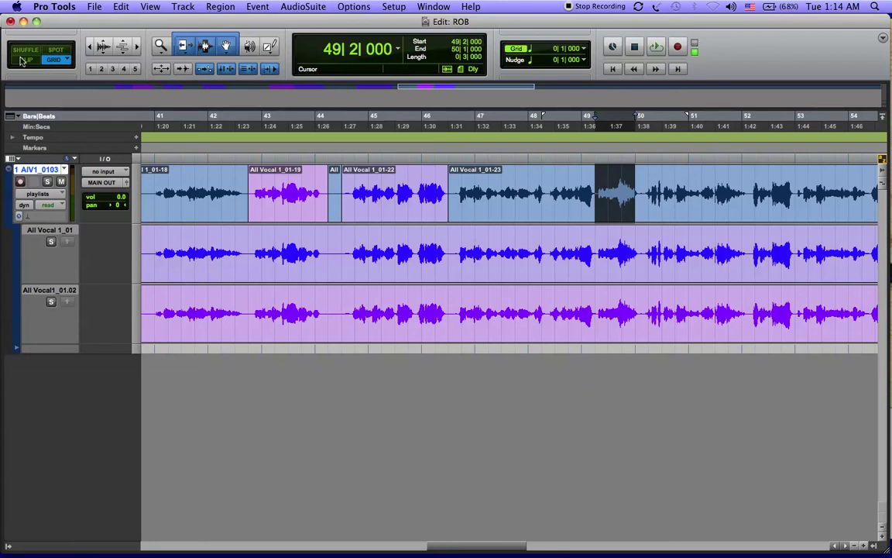
pyautogui.click(25, 60)
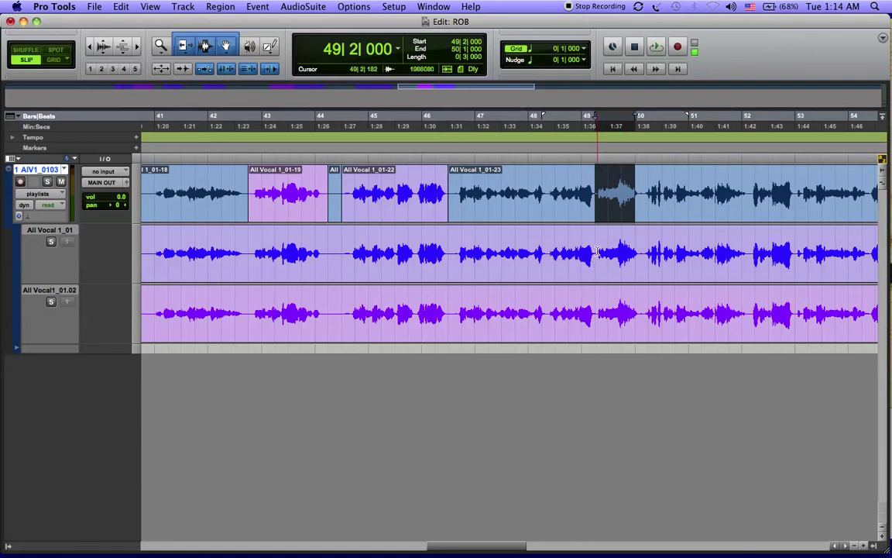
pyautogui.moveTo(596, 254); pyautogui.dragTo(635, 257)
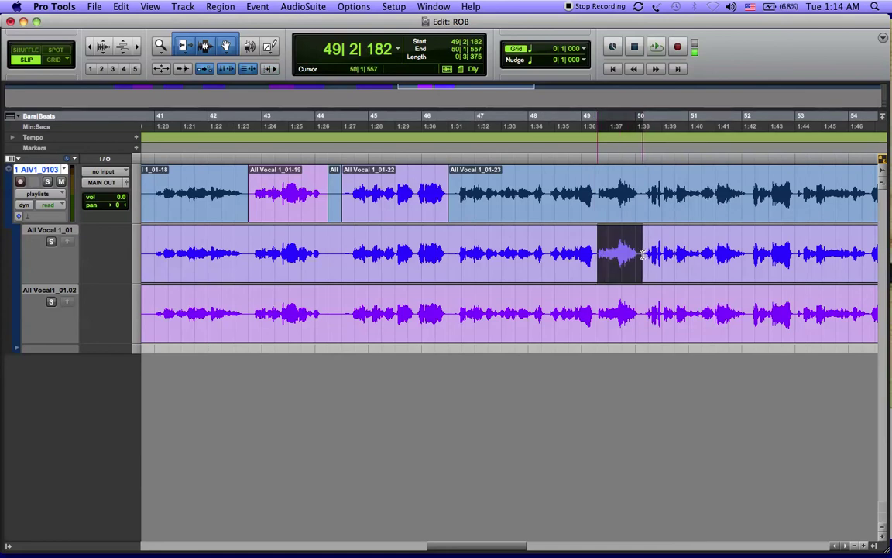
pyautogui.moveTo(635, 257); pyautogui.dragTo(643, 259)
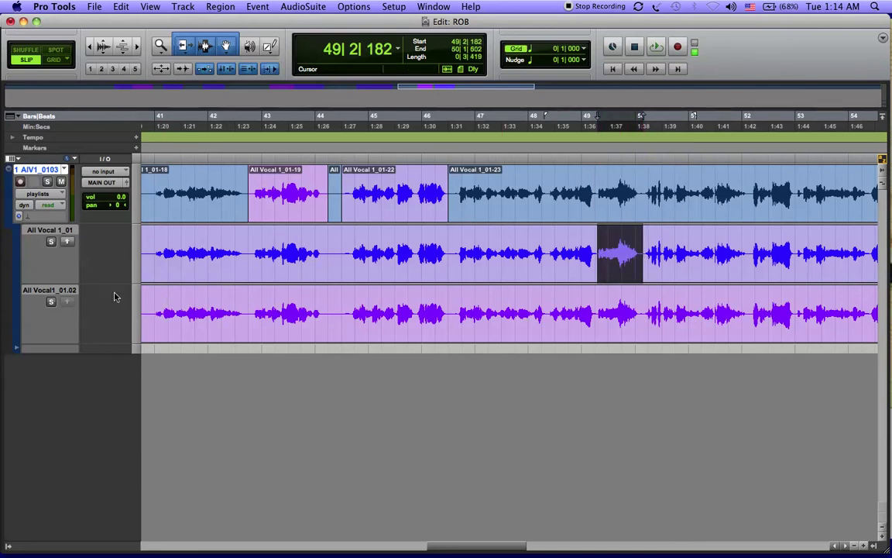
pyautogui.click(67, 241)
# Step: Copy 61|1|804 to 62|1|397 from the All Vocal 1_01 lane and 62|1|530 to 65|2|489 from the All Vocal1_01.02 lane to the main playlist
pyautogui.hscroll(8, 327, 272)
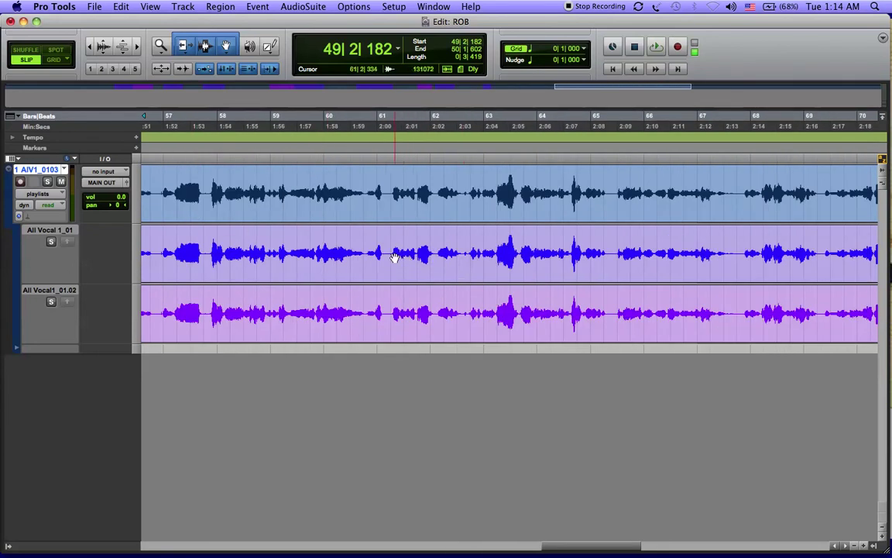
pyautogui.moveTo(388, 253); pyautogui.dragTo(430, 253)
pyautogui.click(67, 243)
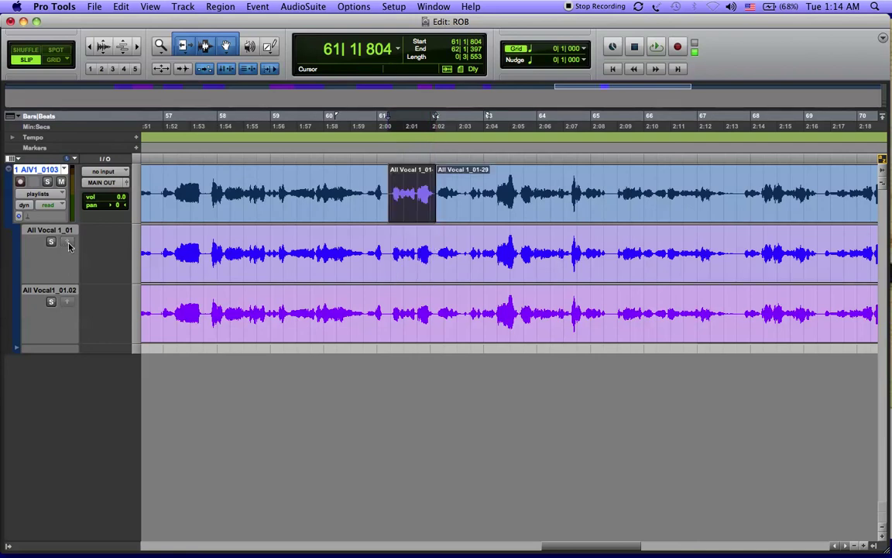
pyautogui.moveTo(438, 313); pyautogui.dragTo(609, 308)
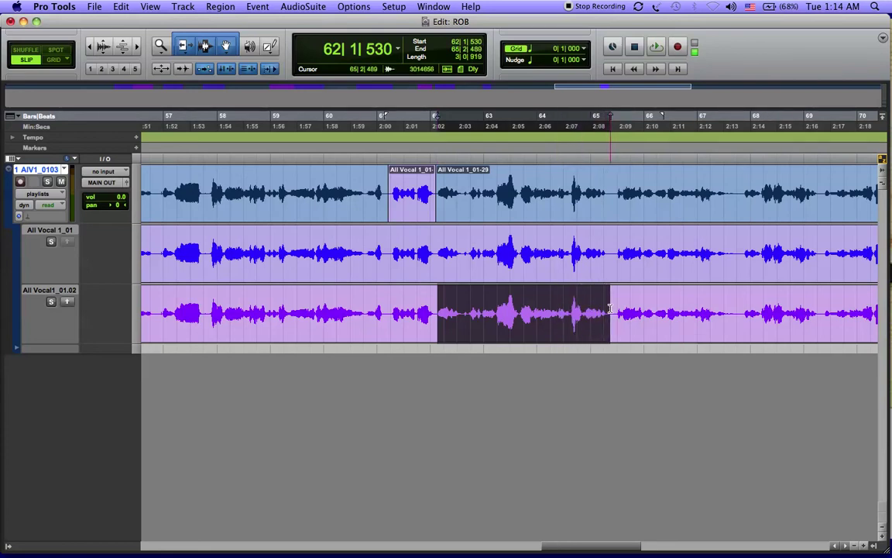
pyautogui.click(68, 302)
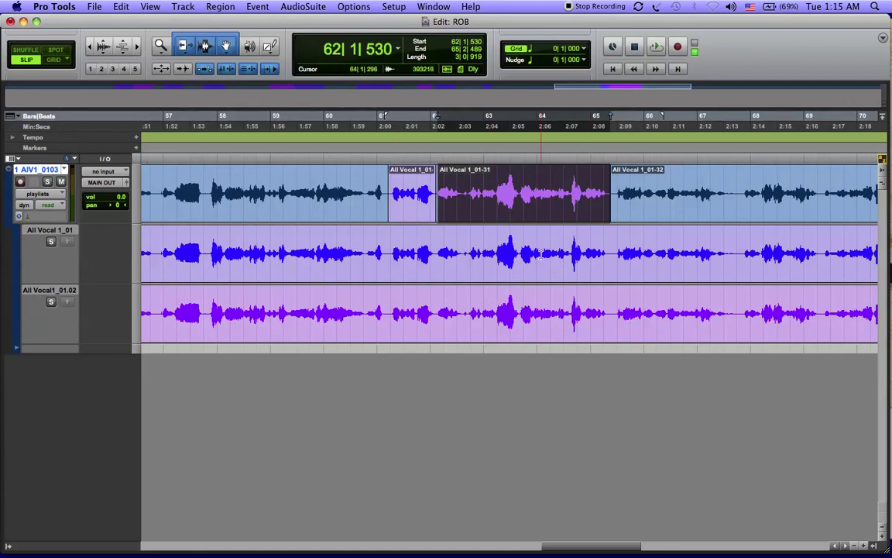
# Step: Switch the AIV1_0103 track from playlists view to waveform view
pyautogui.click(50, 196)
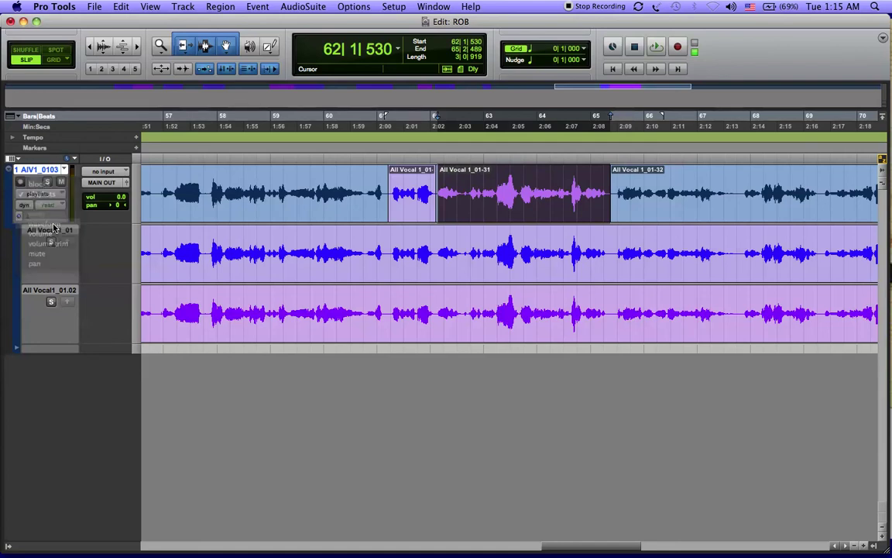
pyautogui.click(53, 225)
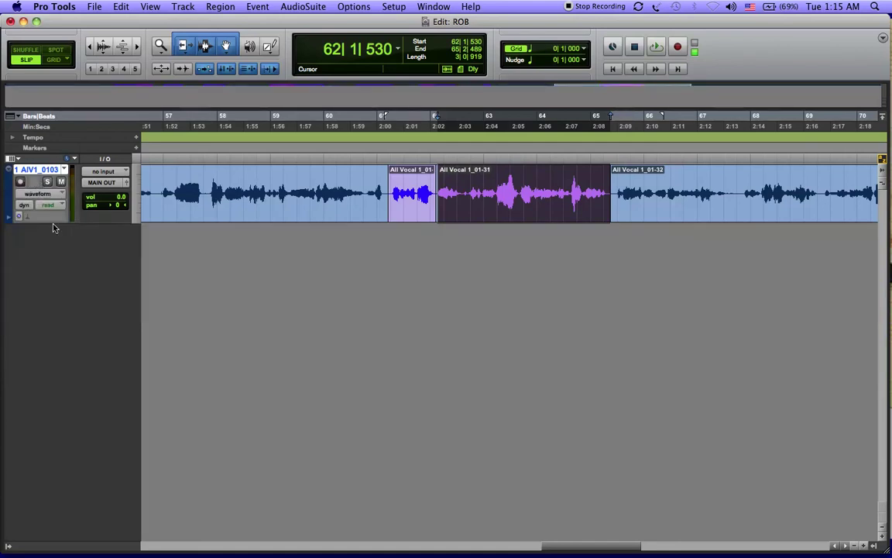
# Step: Briefly audition the comped regions starting at 62|1|530 and 65|2|489 in the main playlist
pyautogui.click(193, 214)
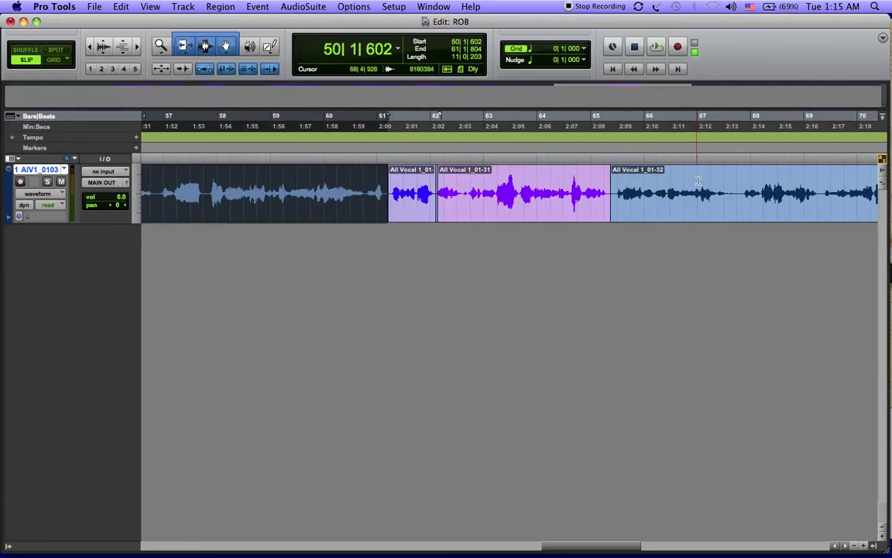
pyautogui.click(573, 216)
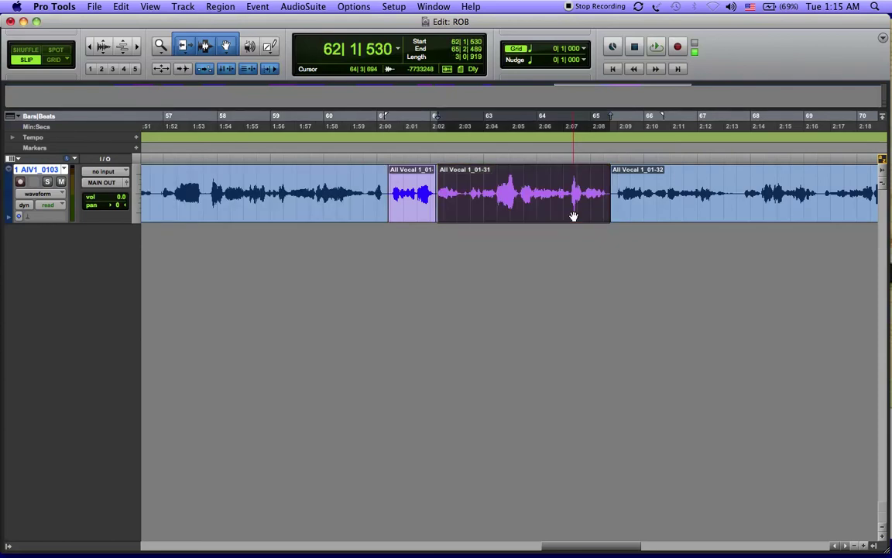
pyautogui.press('space')
pyautogui.press('space')
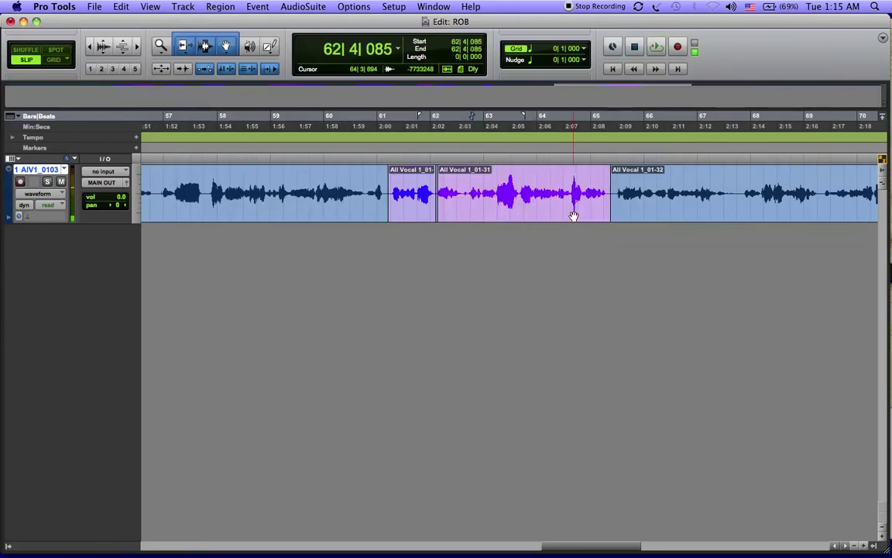
pyautogui.click(634, 214)
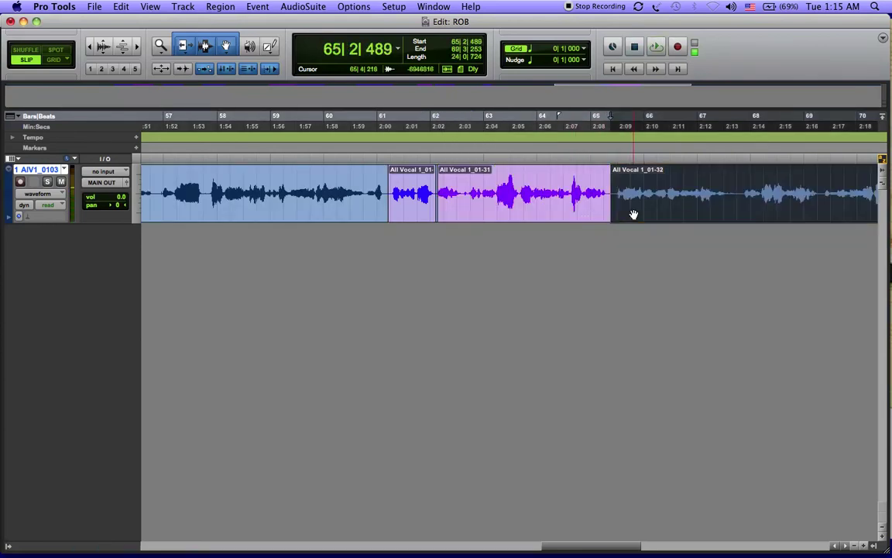
pyautogui.press('space')
pyautogui.press('space')
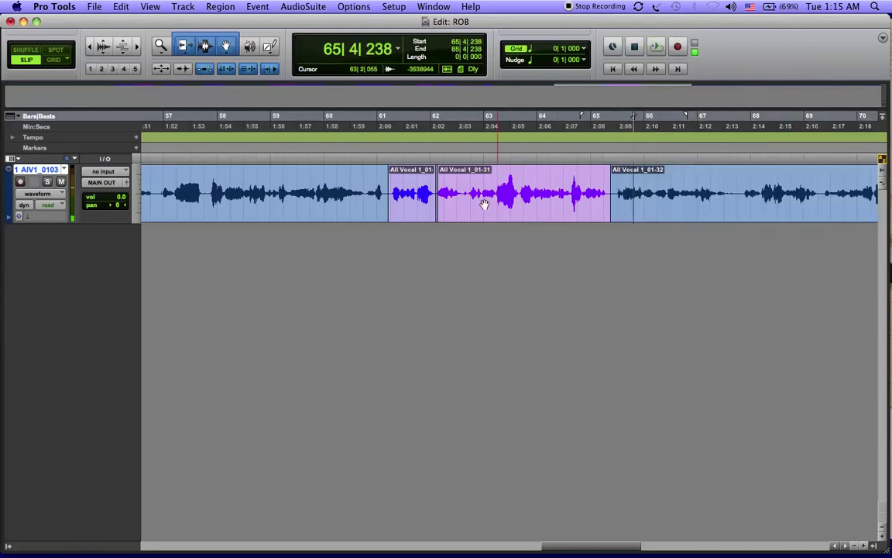
# Step: Audition the selection from 62|3|884 to 63|3|923 within the comped region
pyautogui.moveTo(469, 190); pyautogui.dragTo(523, 190)
pyautogui.press('space')
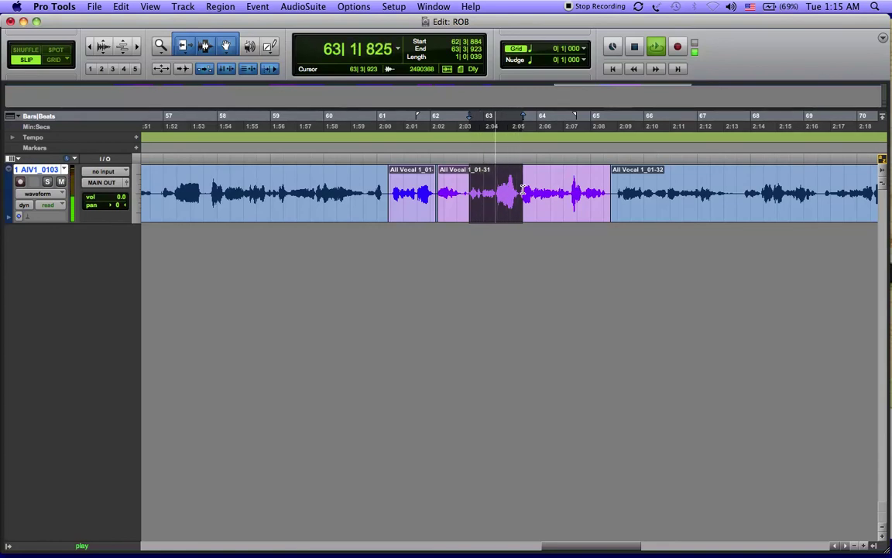
pyautogui.press('space')
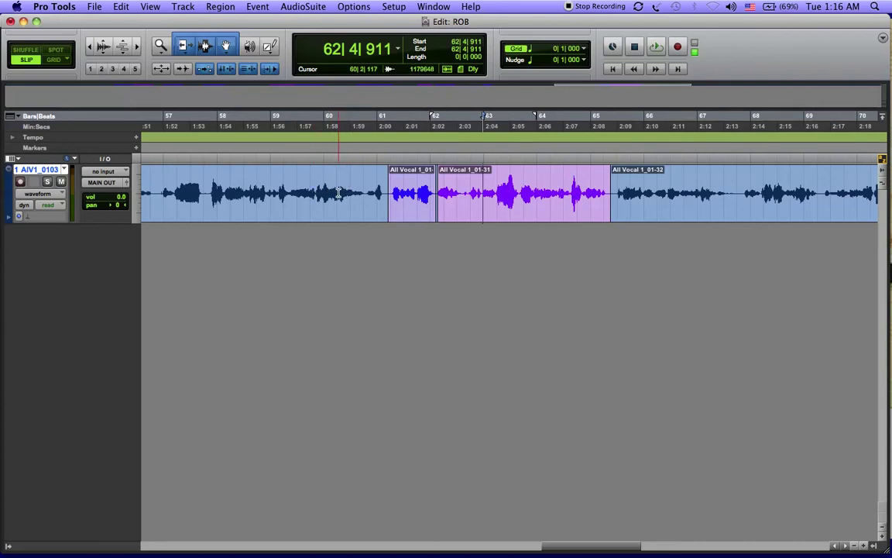
# Step: Select all regions on the vocal track and apply centered Equal Gain batch fades with a length of 2 milliseconds
pyautogui.tripleClick(338, 192)
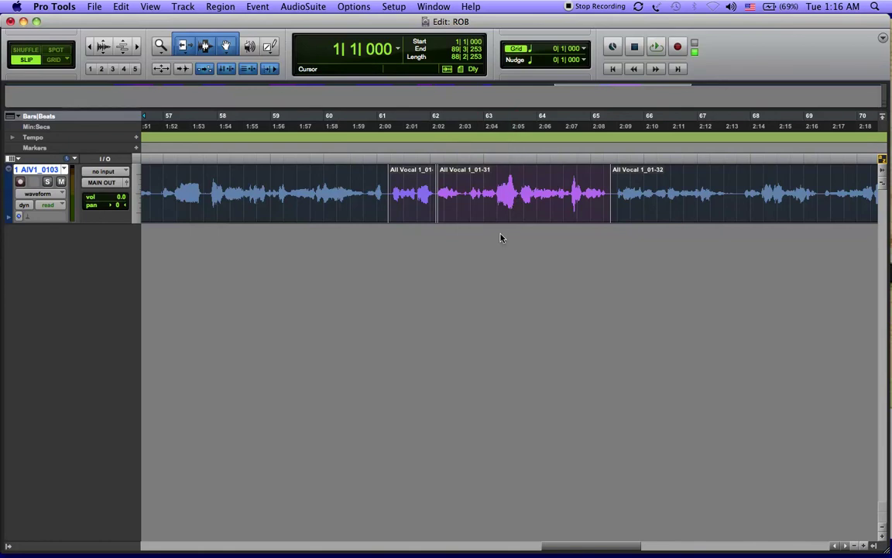
pyautogui.press('super+bracketleft')
pyautogui.press('super+bracketleft')
pyautogui.press('super+bracketleft')
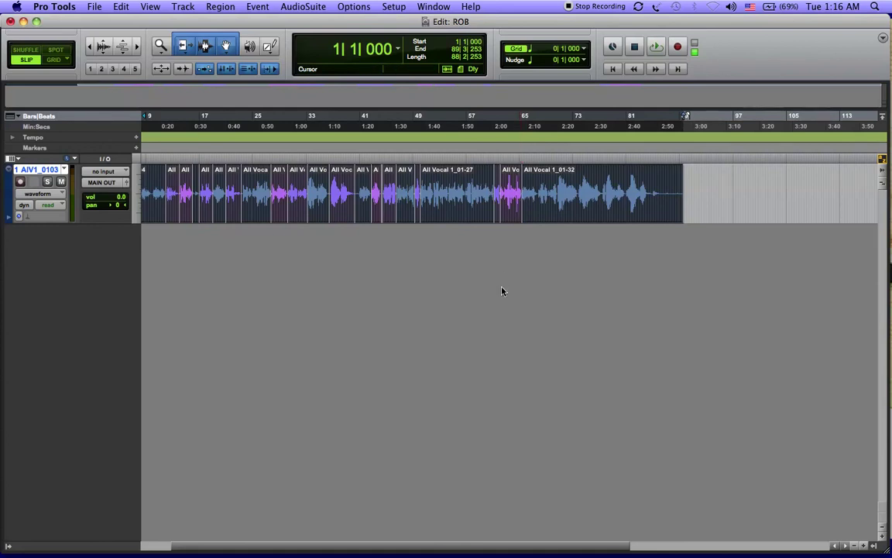
pyautogui.press('super+f')
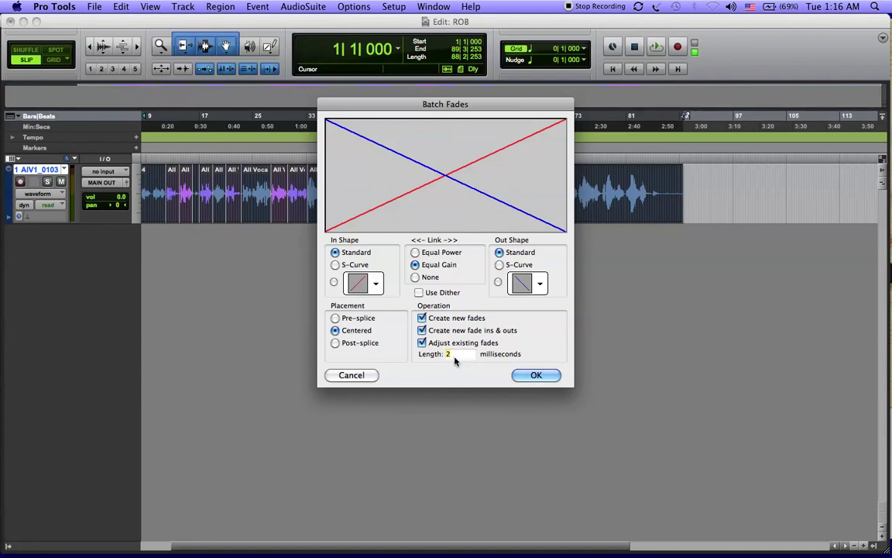
pyautogui.click(535, 376)
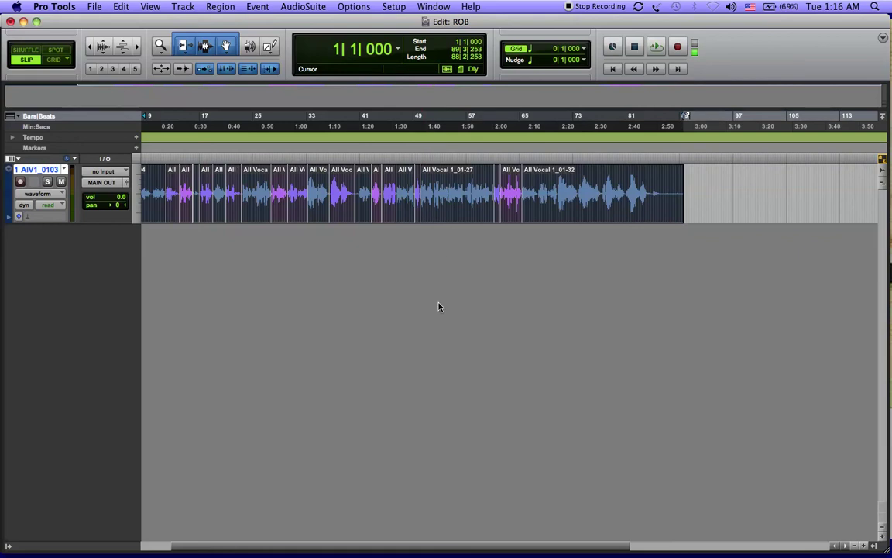
# Step: Examine the fade-out at the end of the last region and the fade-in at the start of the first region
pyautogui.press('super+bracketright')
pyautogui.press('super+bracketright')
pyautogui.press('super+bracketright')
pyautogui.press('super+bracketright')
pyautogui.press('super+bracketright')
pyautogui.press('super+bracketright')
pyautogui.press('super+bracketright')
pyautogui.press('super+bracketright')
pyautogui.press('super+bracketright')
pyautogui.press('super+bracketright')
pyautogui.press('super+bracketright')
pyautogui.press('super+bracketright')
pyautogui.press('super+bracketright')
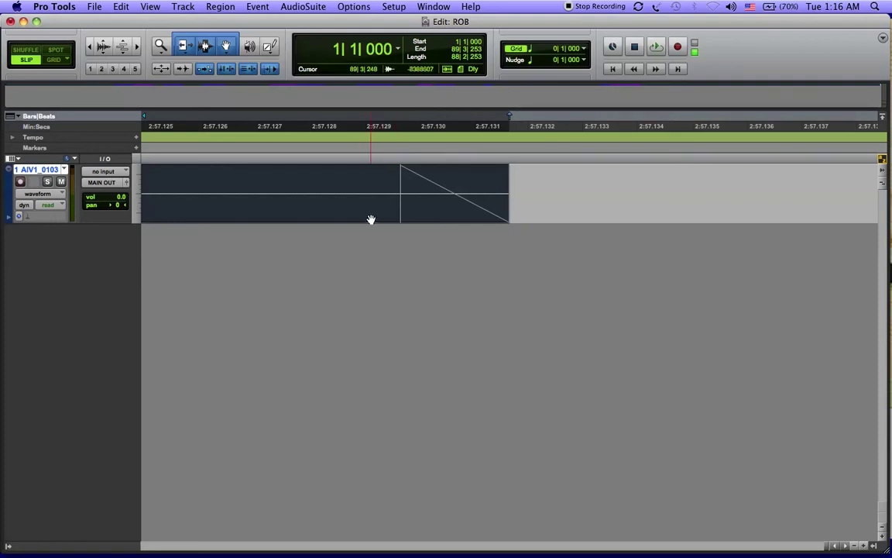
pyautogui.press('Return')
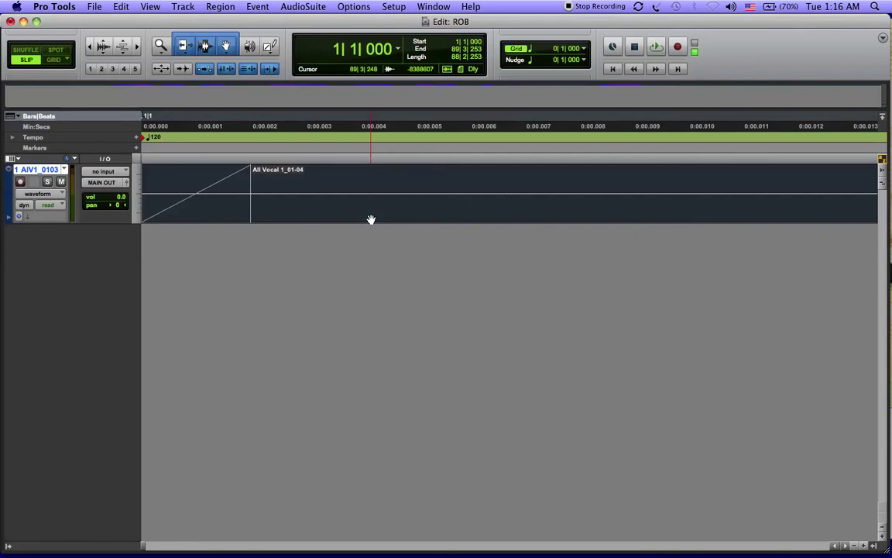
# Step: Zoom back out to look over the comped regions in the first 27 bars of the track
pyautogui.press('t')
pyautogui.press('t')
pyautogui.press('t')
pyautogui.press('r')
pyautogui.press('r')
pyautogui.press('r')
pyautogui.press('r')
pyautogui.press('r')
pyautogui.press('r')
pyautogui.press('r')
pyautogui.press('r')
pyautogui.press('r')
pyautogui.press('r')
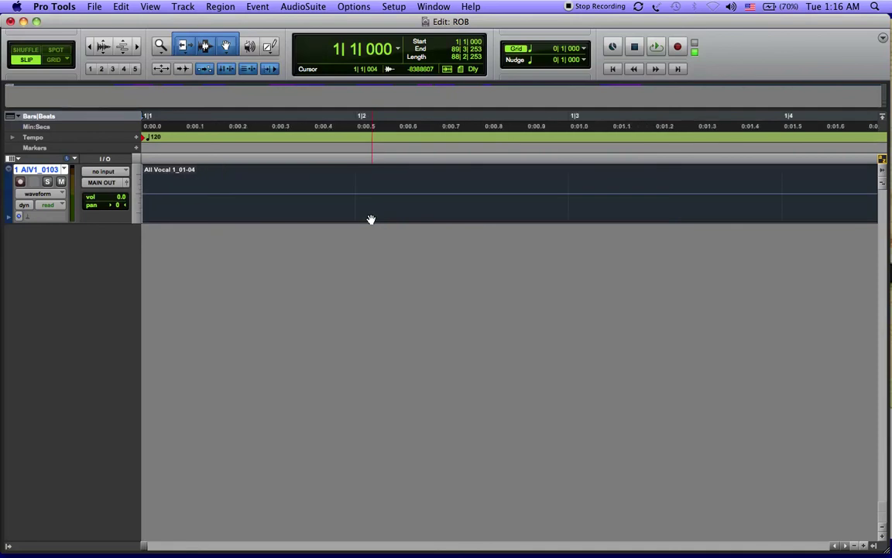
pyautogui.press('r')
pyautogui.press('r')
pyautogui.press('r')
pyautogui.press('r')
pyautogui.press('r')
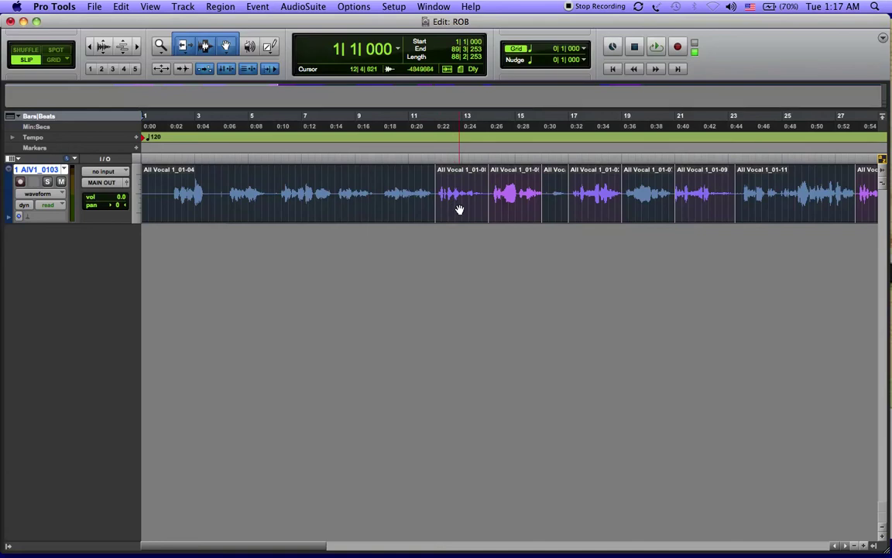
# Step: Examine the fade at the edit point at bar 16, where region All Vocal 1_01-06 begins
pyautogui.press('super+bracketright')
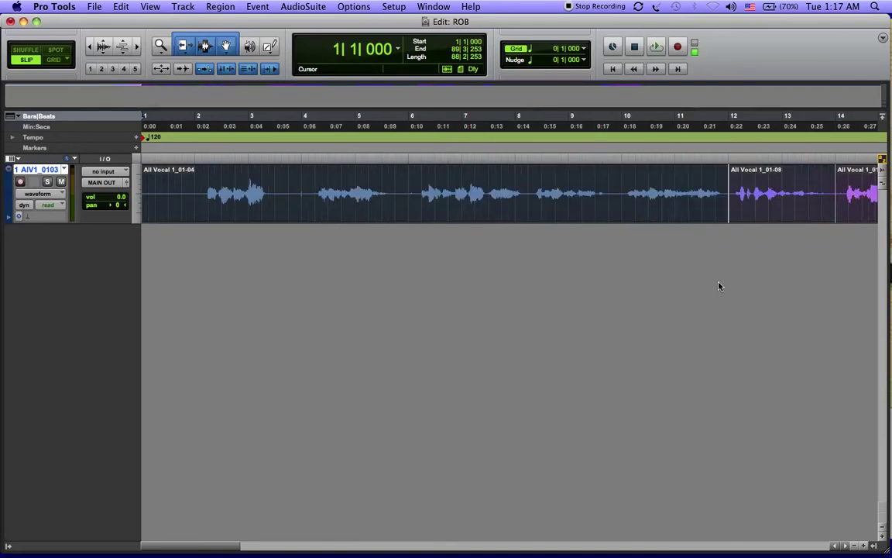
pyautogui.press('super+bracketright')
pyautogui.press('super+bracketright')
pyautogui.press('super+bracketright')
pyautogui.press('super+bracketright')
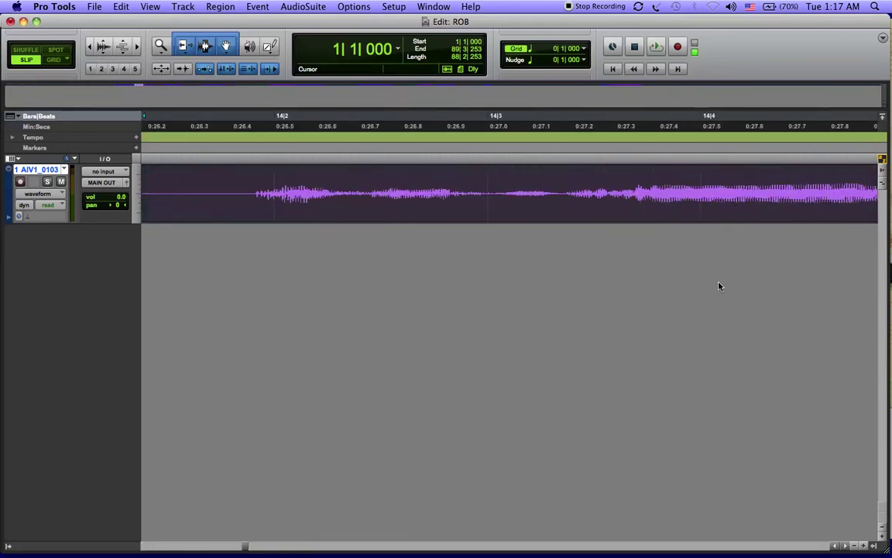
pyautogui.hscroll(5, 719, 287)
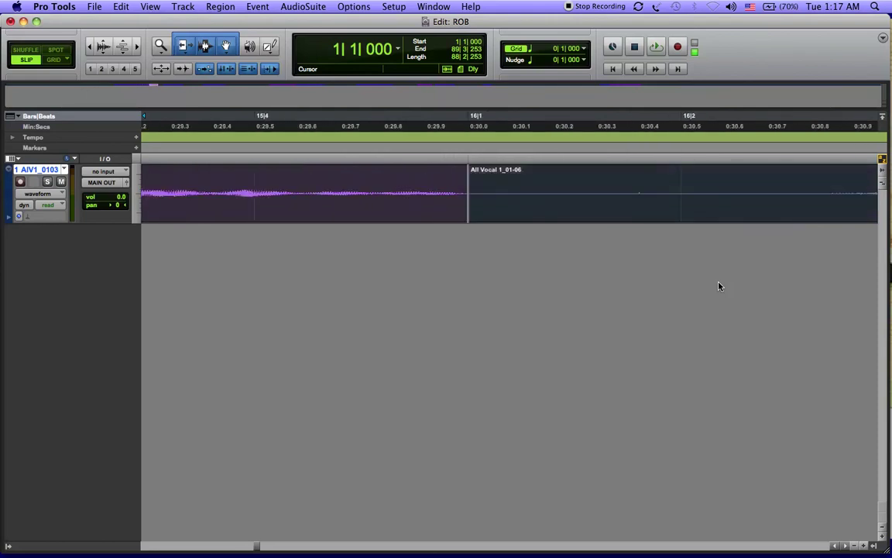
pyautogui.press('super+bracketright')
pyautogui.press('super+bracketright')
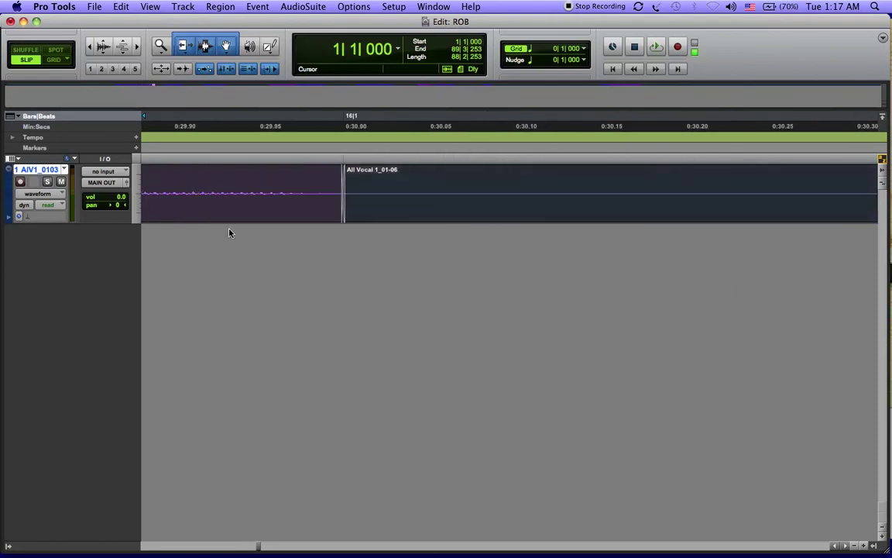
pyautogui.press('super+bracketleft')
pyautogui.press('super+bracketleft')
pyautogui.press('super+bracketleft')
pyautogui.press('super+bracketleft')
pyautogui.press('super+bracketleft')
pyautogui.press('super+bracketleft')
pyautogui.press('super+bracketleft')
pyautogui.press('super+bracketleft')
pyautogui.press('super+bracketleft')
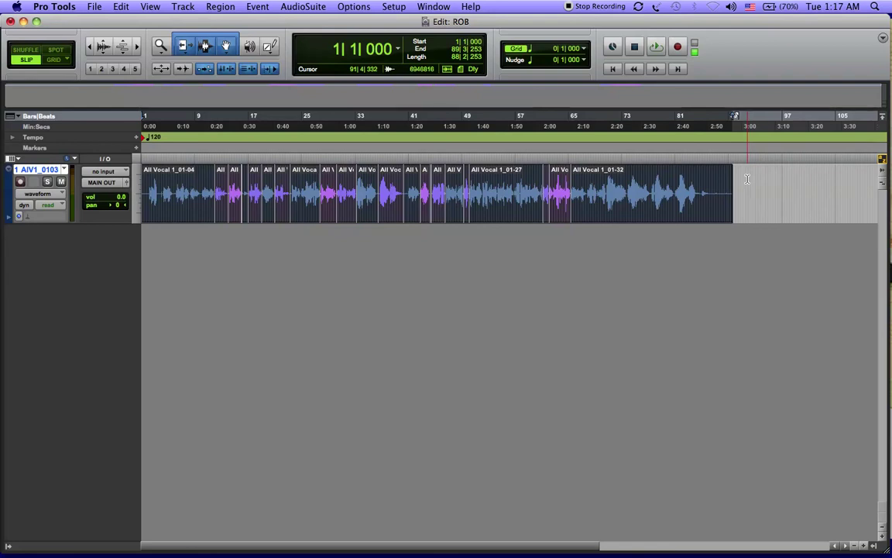
# Step: Select the last region, All Vocal 1_01-32, and inspect its start and end edges up close
pyautogui.click(549, 215)
pyautogui.click(755, 183)
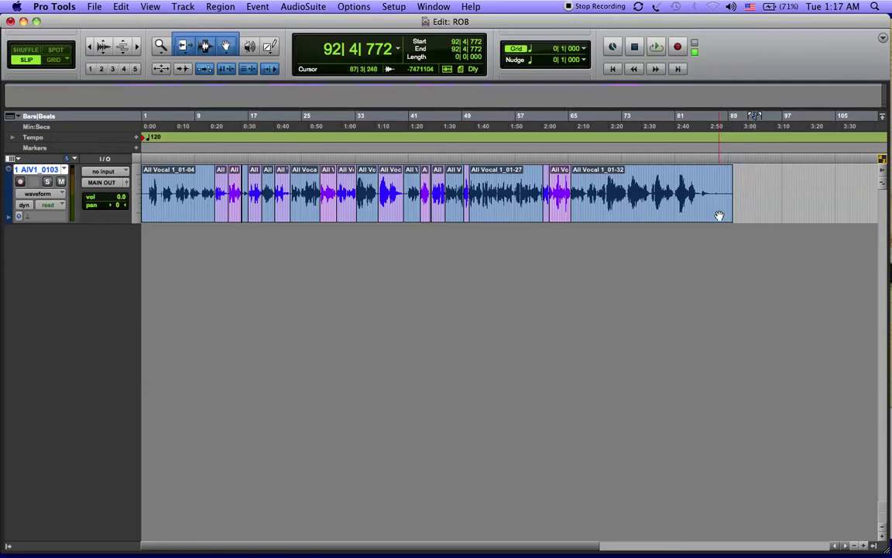
pyautogui.click(719, 215)
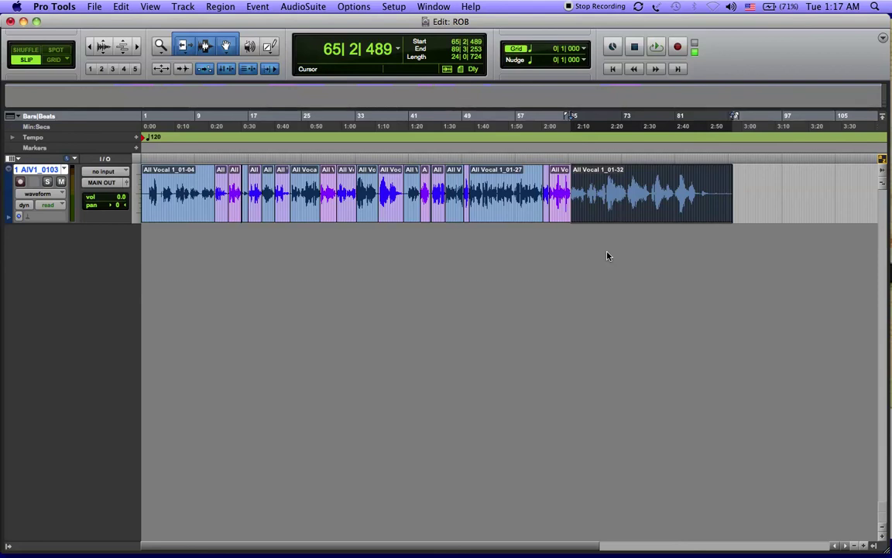
pyautogui.press('super+bracketright')
pyautogui.press('super+bracketright')
pyautogui.press('super+bracketright')
pyautogui.press('super+bracketright')
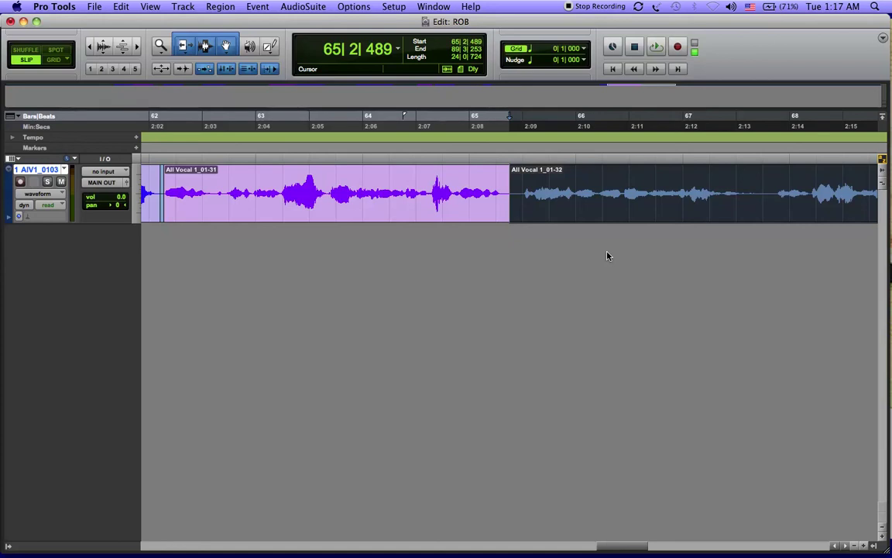
pyautogui.press('Right')
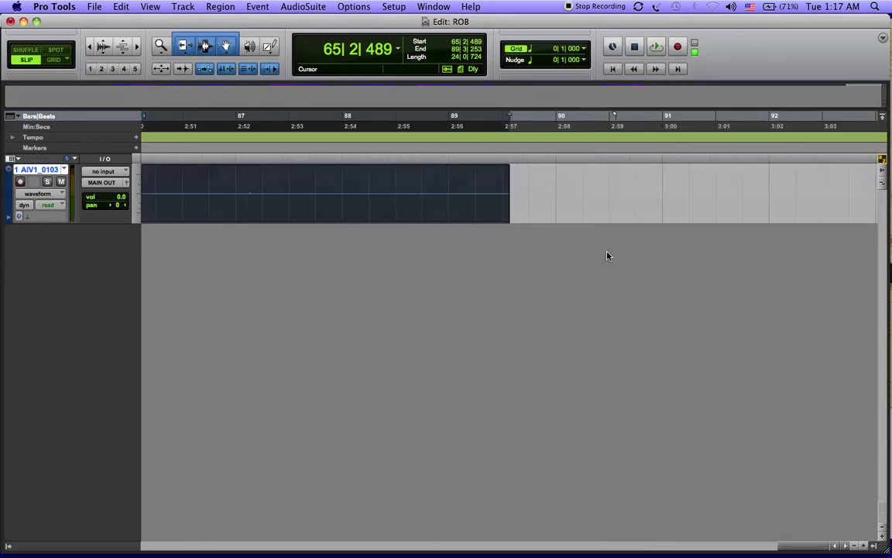
pyautogui.press('Left')
pyautogui.press('Right')
pyautogui.press('Left')
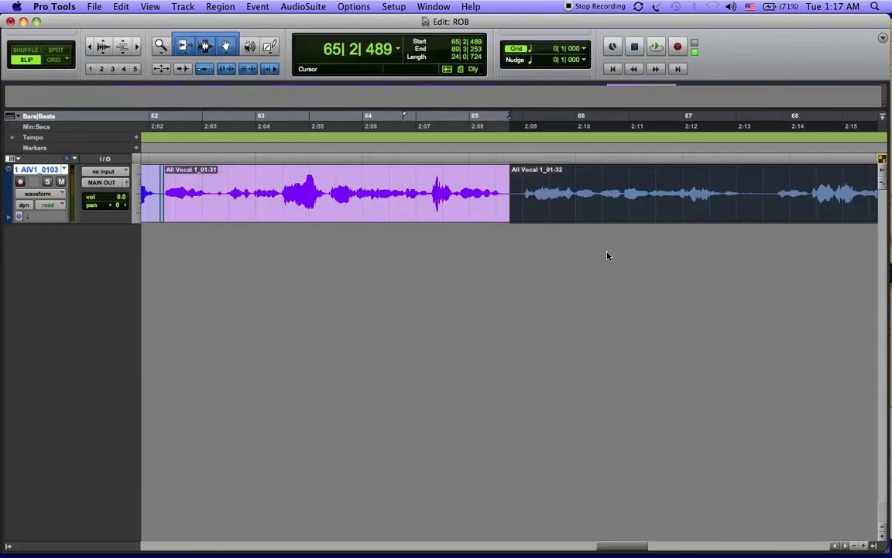
# Step: Compare the start and end of the selected last region at a wider zoom level
pyautogui.press('r')
pyautogui.press('r')
pyautogui.press('r')
pyautogui.press('r')
pyautogui.press('t')
pyautogui.press('r')
pyautogui.press('Left')
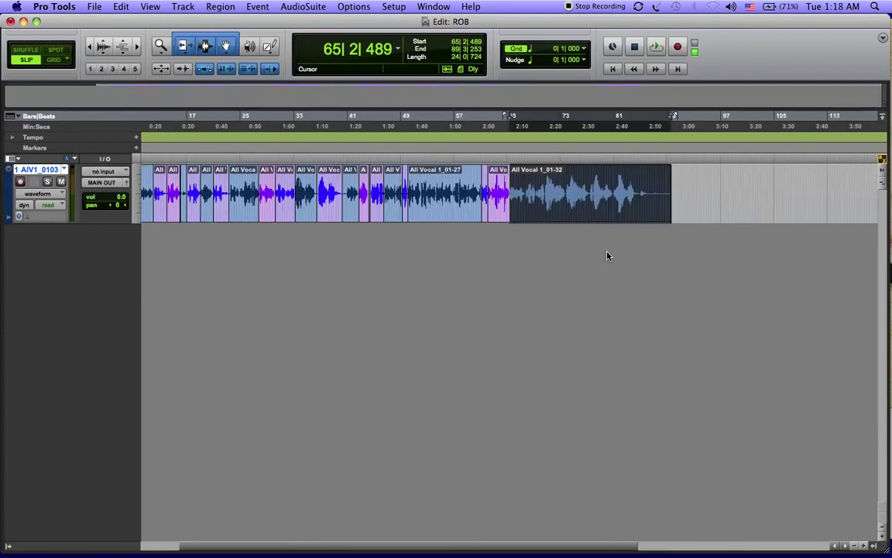
pyautogui.press('Right')
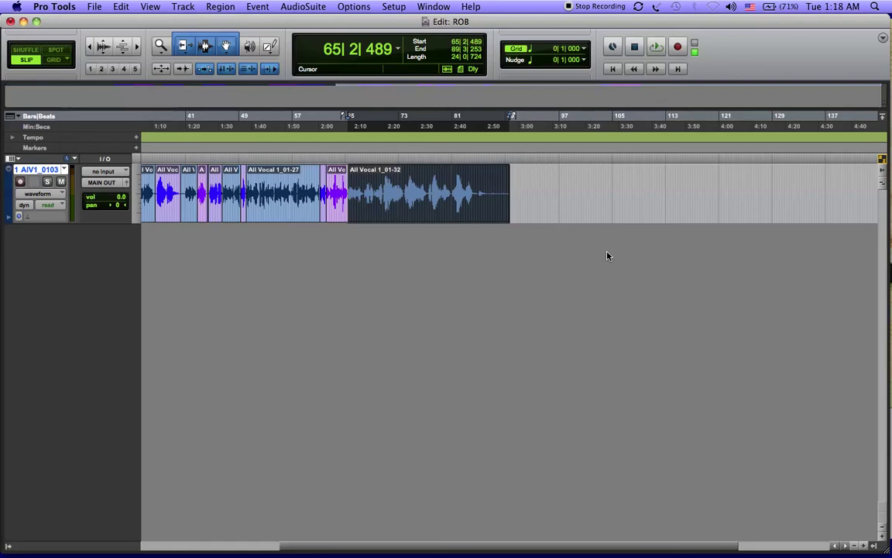
# Step: Place the edit cursor at the end of the last region and extend the selection back edge by edge to 44|2|002
pyautogui.click(690, 190)
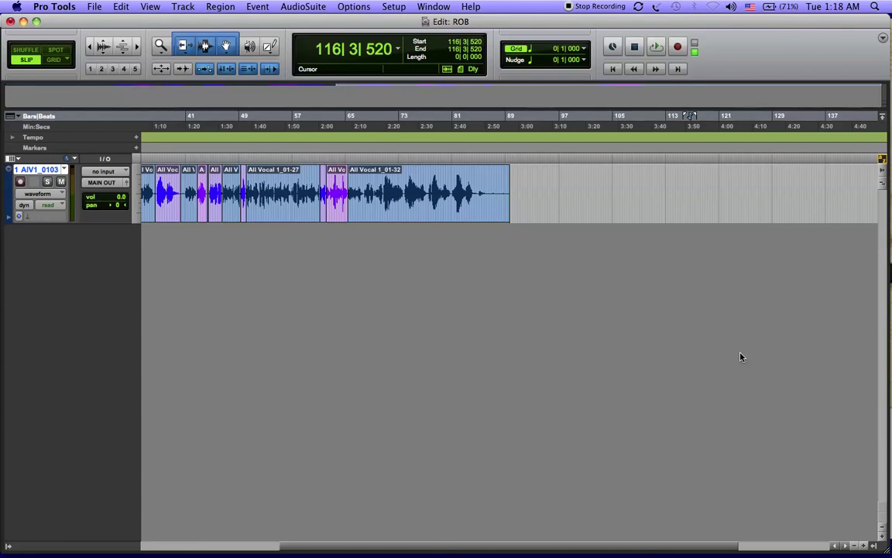
pyautogui.hotkey('alt', 'Tab')
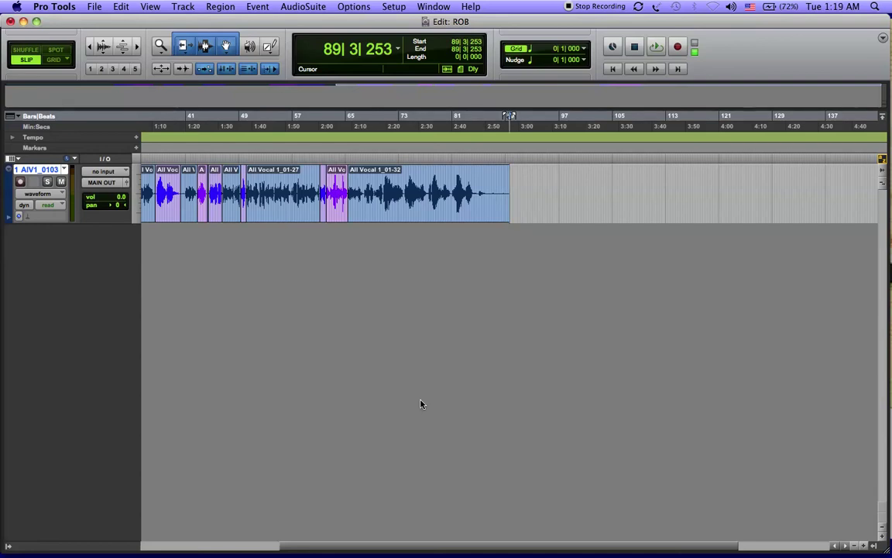
pyautogui.hotkey('shift', 'Tab')
pyautogui.hotkey('shift', 'Tab')
pyautogui.hotkey('shift', 'Tab')
pyautogui.hotkey('shift', 'Tab')
pyautogui.hotkey('shift', 'Tab')
pyautogui.hotkey('shift', 'Tab')
pyautogui.hotkey('shift', 'Tab')
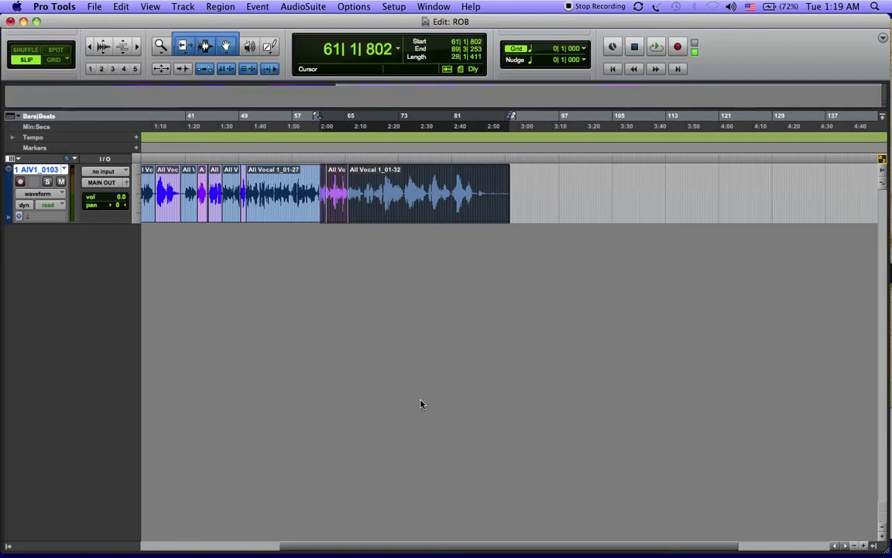
pyautogui.hotkey('shift', 'Tab')
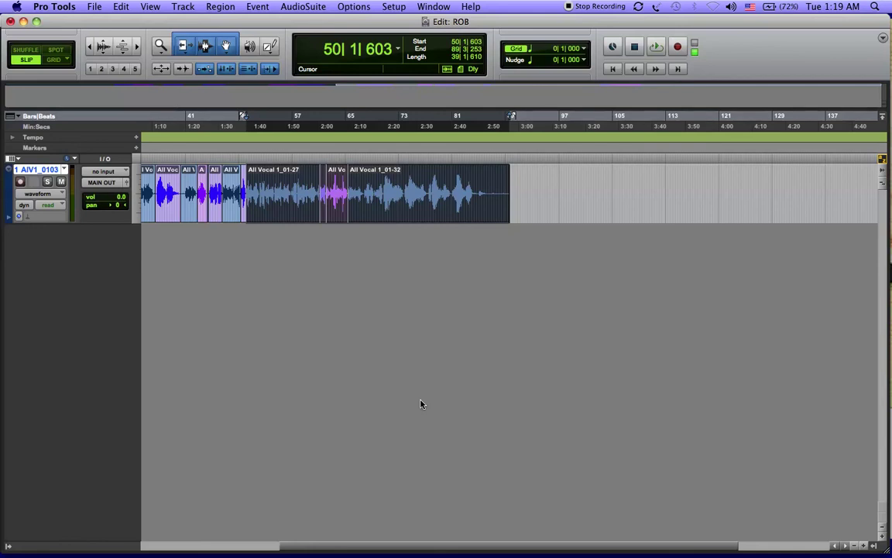
pyautogui.hotkey('alt', 'shift', 'Tab')
pyautogui.hotkey('alt', 'shift', 'Tab')
pyautogui.hotkey('alt', 'shift', 'Tab')
pyautogui.hotkey('alt', 'shift', 'Tab')
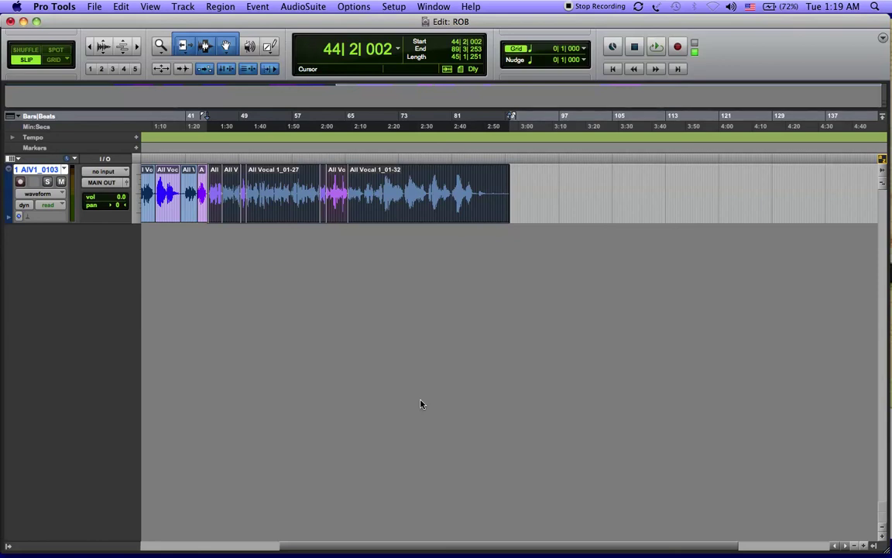
# Step: Extend the selection to the session start and consolidate all selected vocal regions into one
pyautogui.hotkey('shift', 'Return')
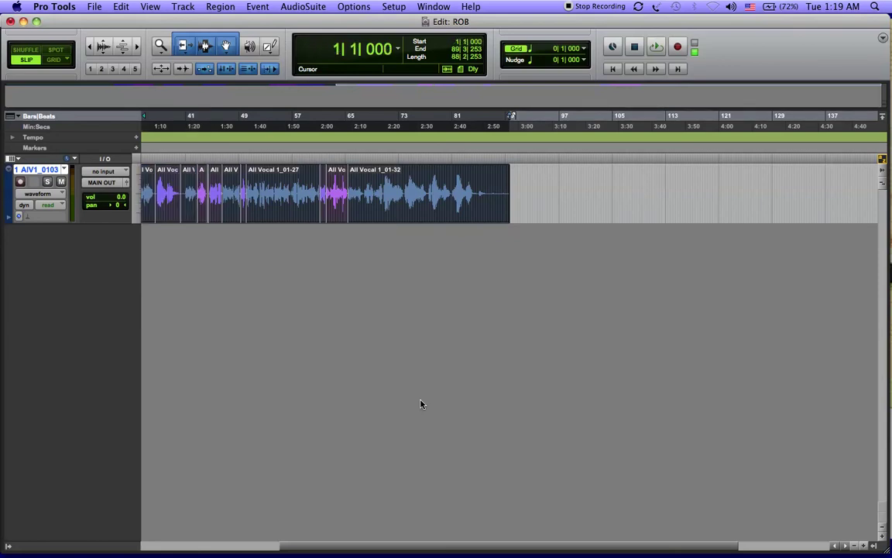
pyautogui.hscroll(-10, 416, 412)
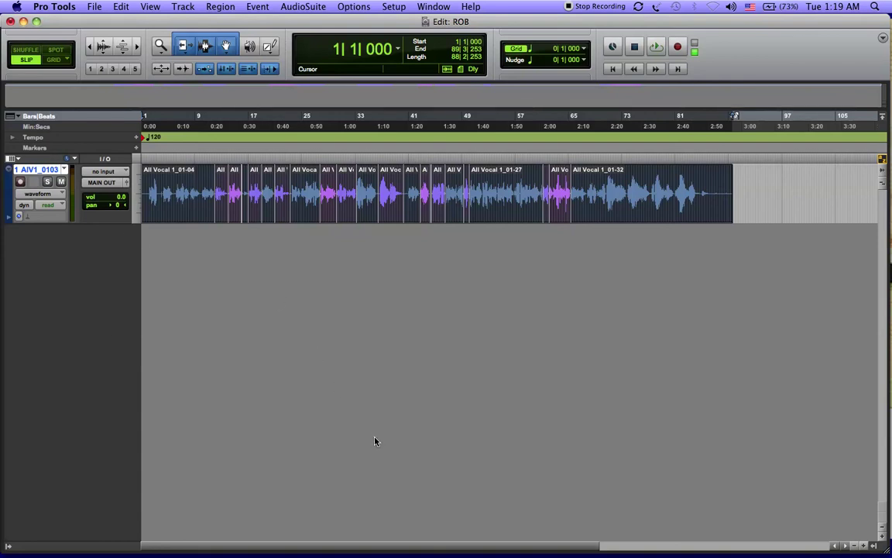
pyautogui.hotkey('alt', 'shift', '3')
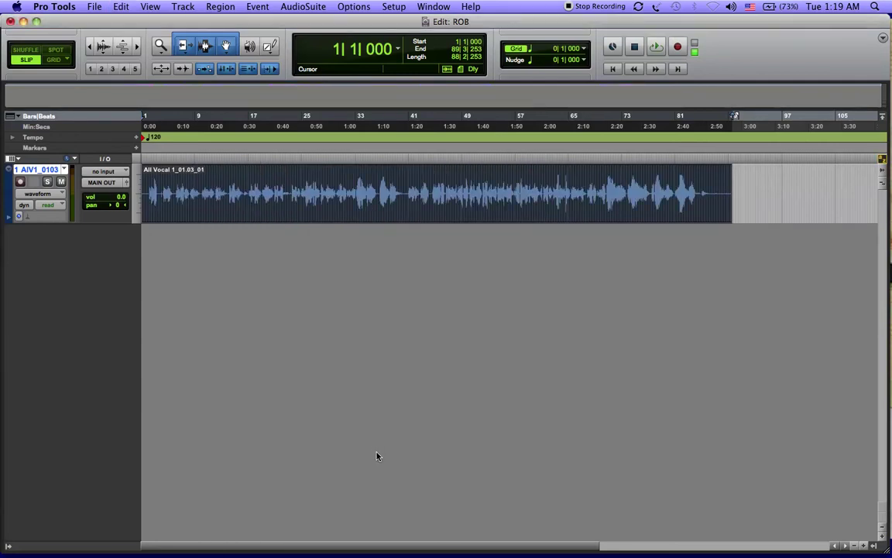
# Step: Enlarge the vocal track's height to large and on to fit the window, and look over the consolidated waveform
pyautogui.click(137, 207)
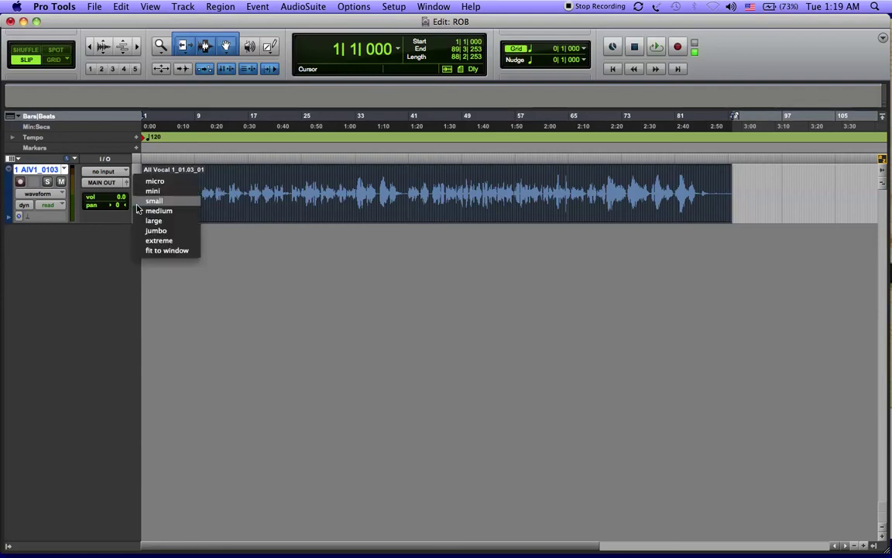
pyautogui.click(145, 220)
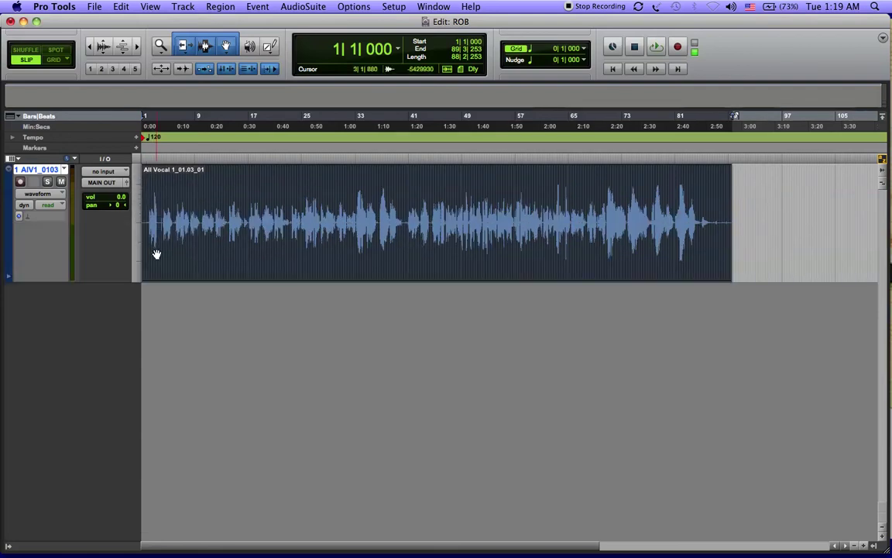
pyautogui.click(137, 232)
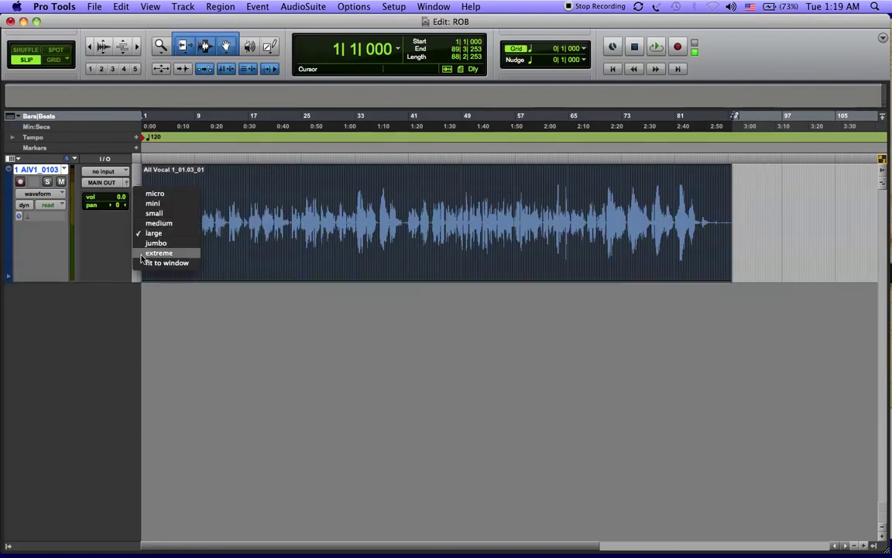
pyautogui.click(148, 262)
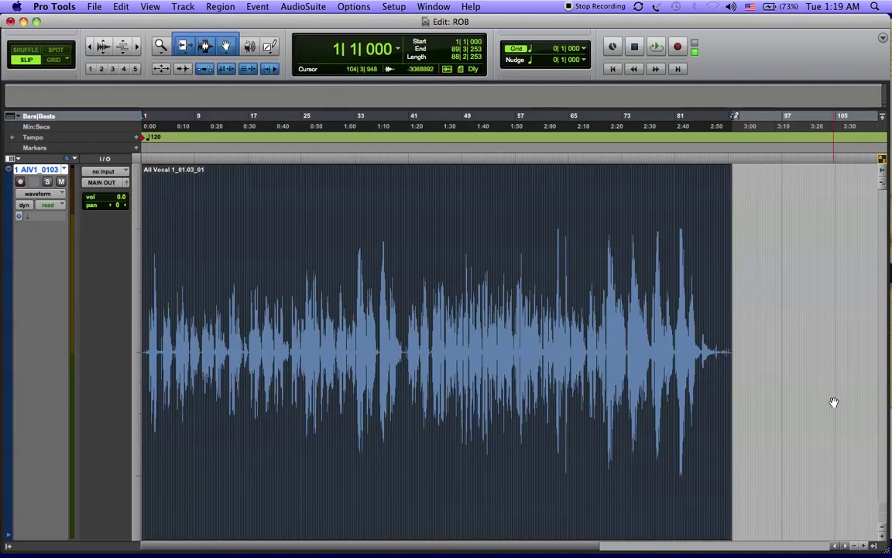
pyautogui.press('super+bracketright')
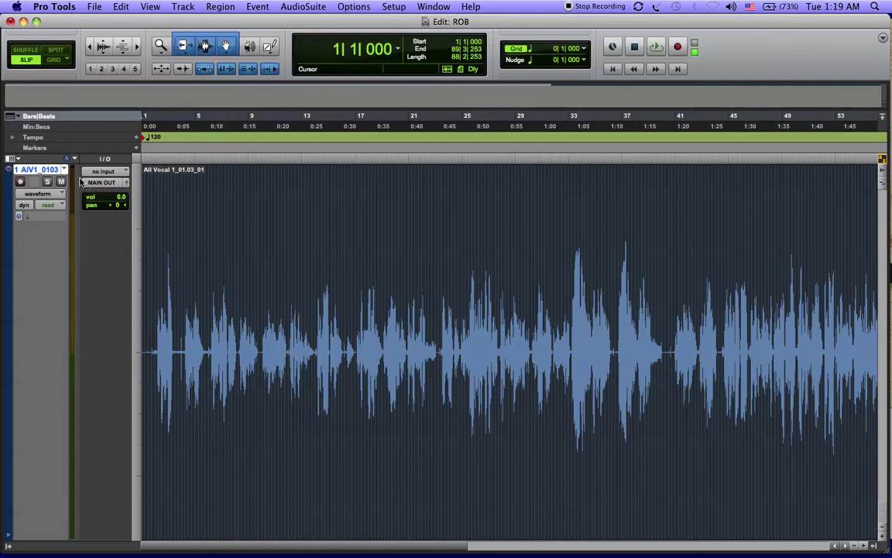
pyautogui.click(139, 204)
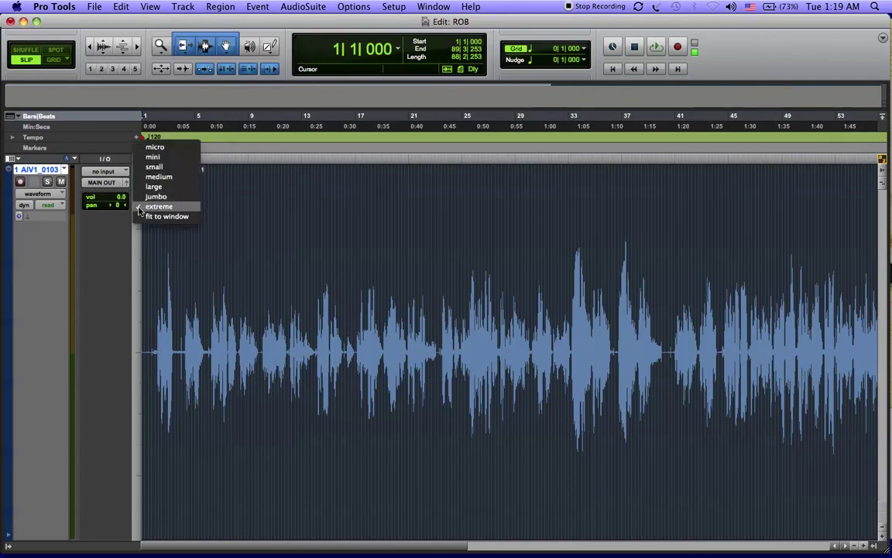
pyautogui.click(155, 216)
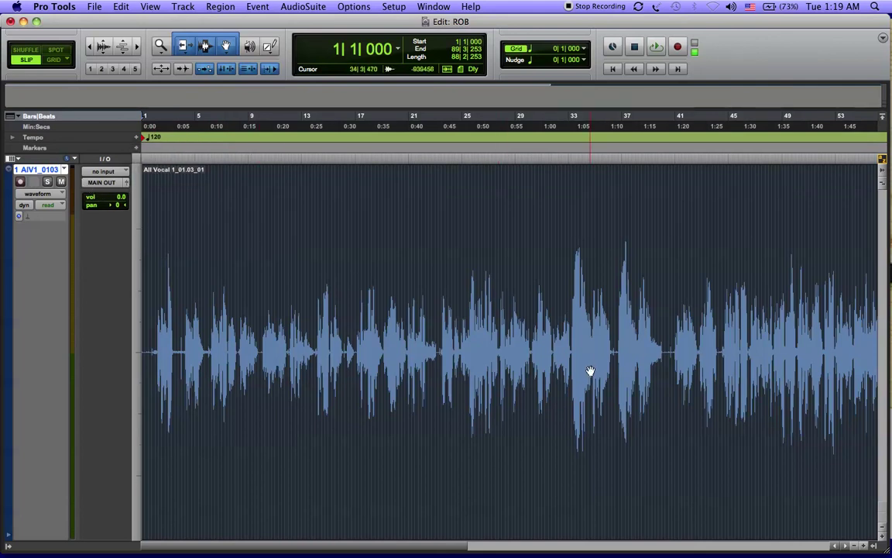
pyautogui.hscroll(15, 589, 370)
pyautogui.hscroll(-10, 589, 370)
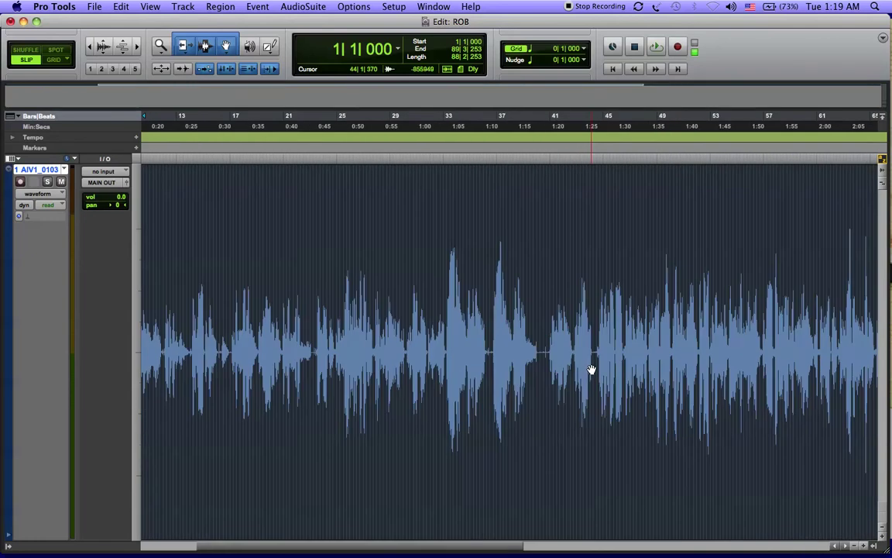
pyautogui.press('super+bracketleft')
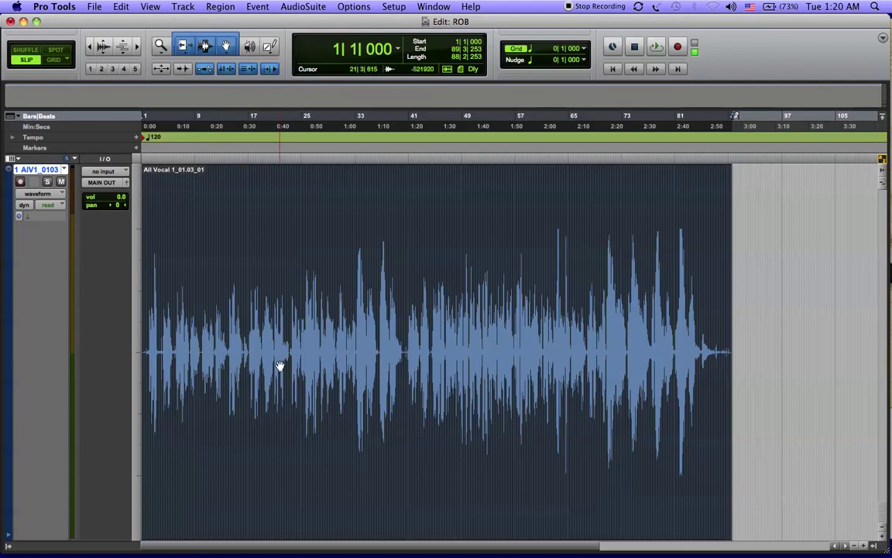
# Step: Delete the consolidated vocal track together with its active regions and alternate playlists
pyautogui.rightClick(41, 169)
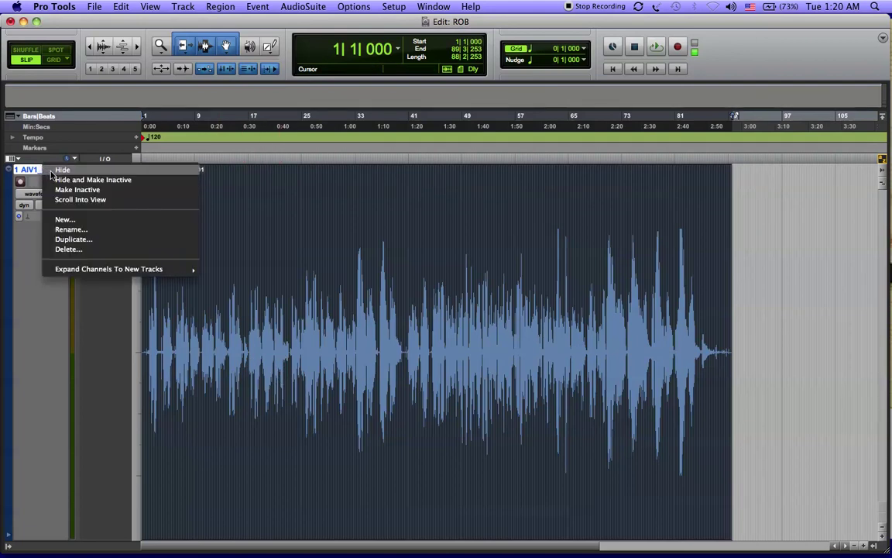
pyautogui.click(66, 250)
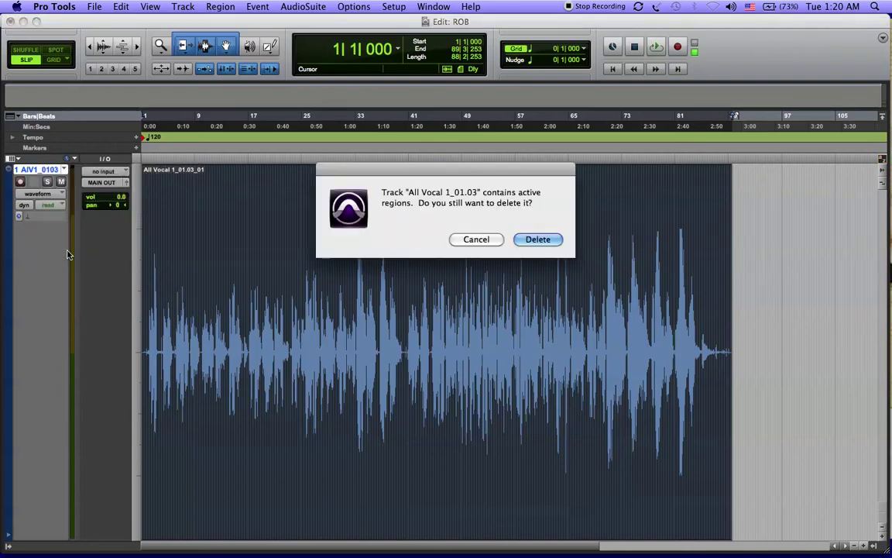
pyautogui.click(531, 240)
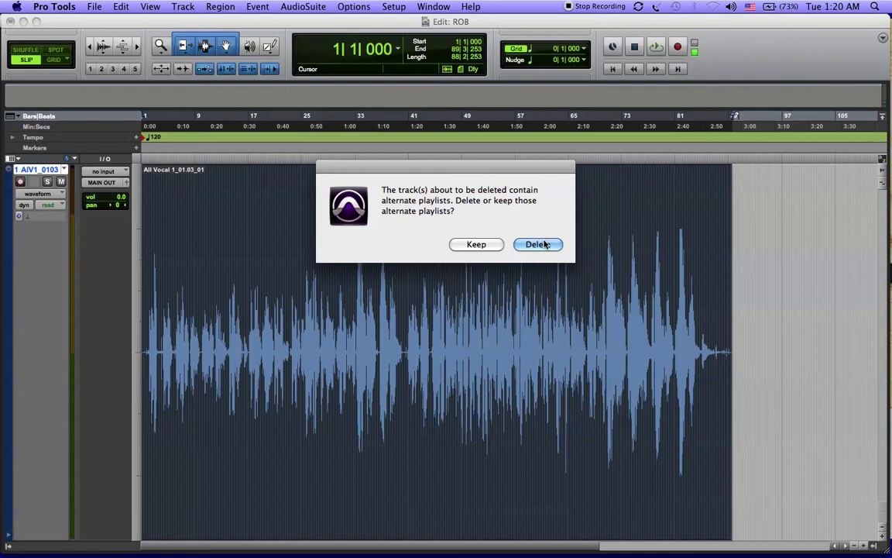
pyautogui.click(537, 244)
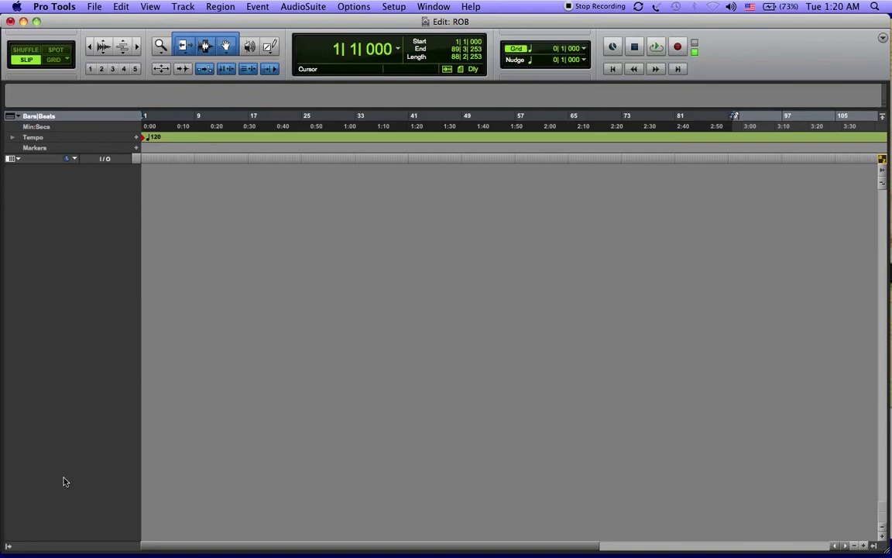
# Step: Open the session's track list and make all hidden tracks down to VCA 1 (TEST LV) visible
pyautogui.click(8, 549)
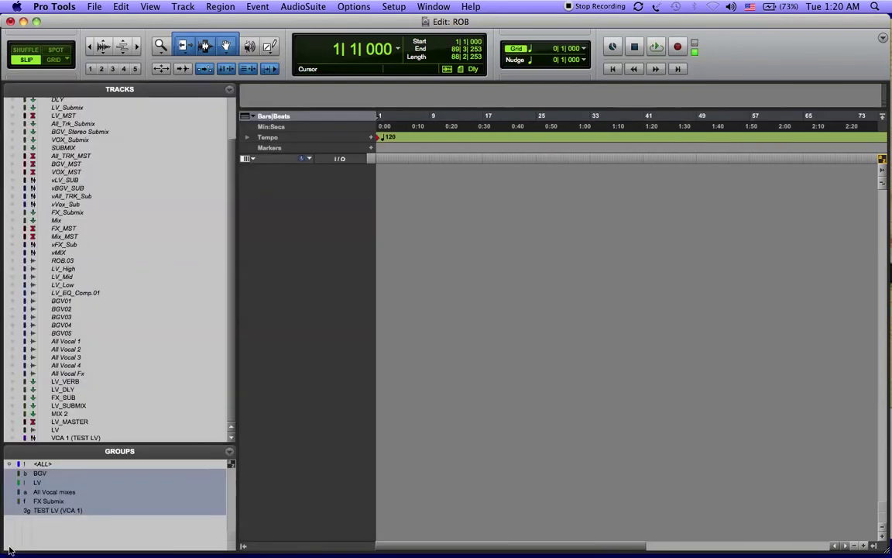
pyautogui.moveTo(9, 435); pyautogui.dragTo(4, 51)
pyautogui.scroll(-3, 51, 152)
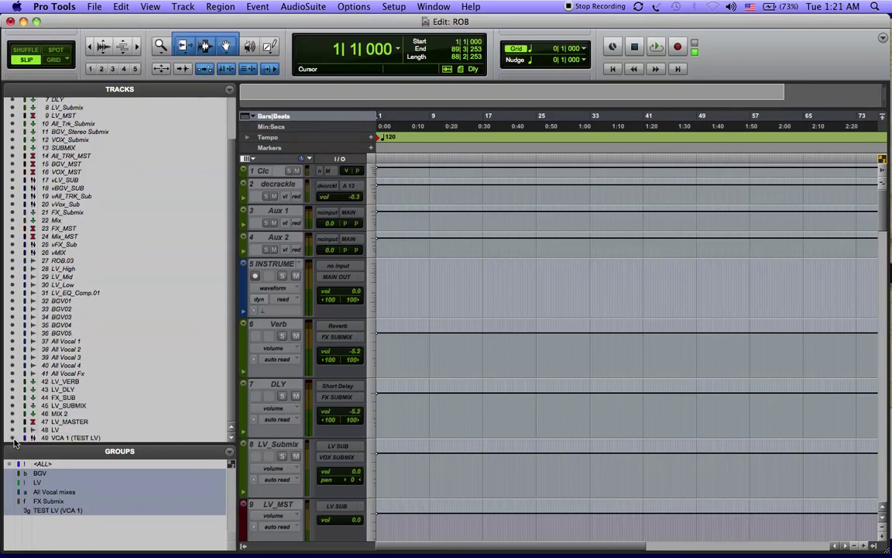
# Step: Hide the track list, then select all of the session's tracks and make them active
pyautogui.hscroll(5, 246, 397)
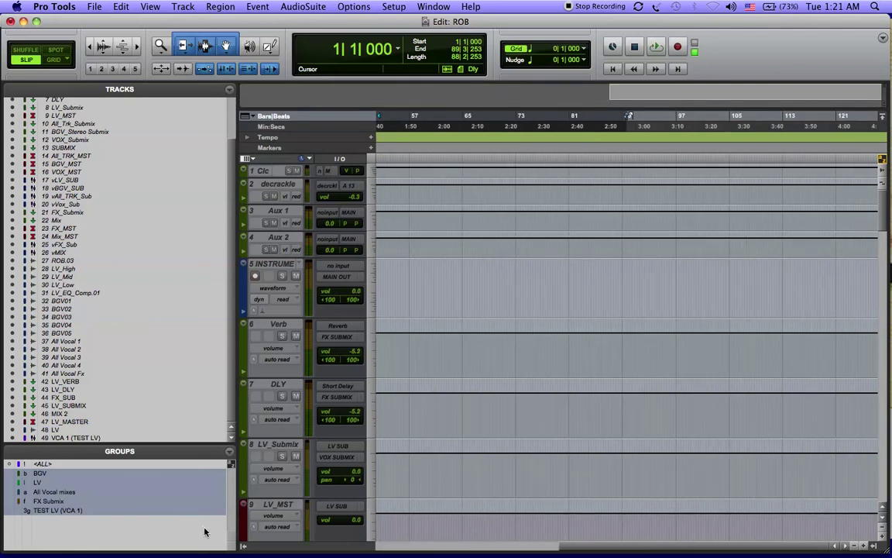
pyautogui.click(242, 548)
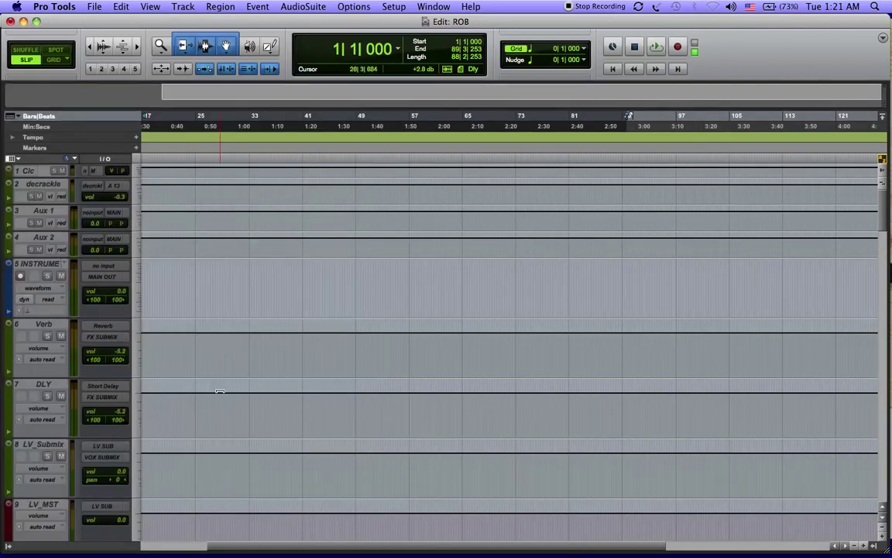
pyautogui.scroll(-10, 391, 389)
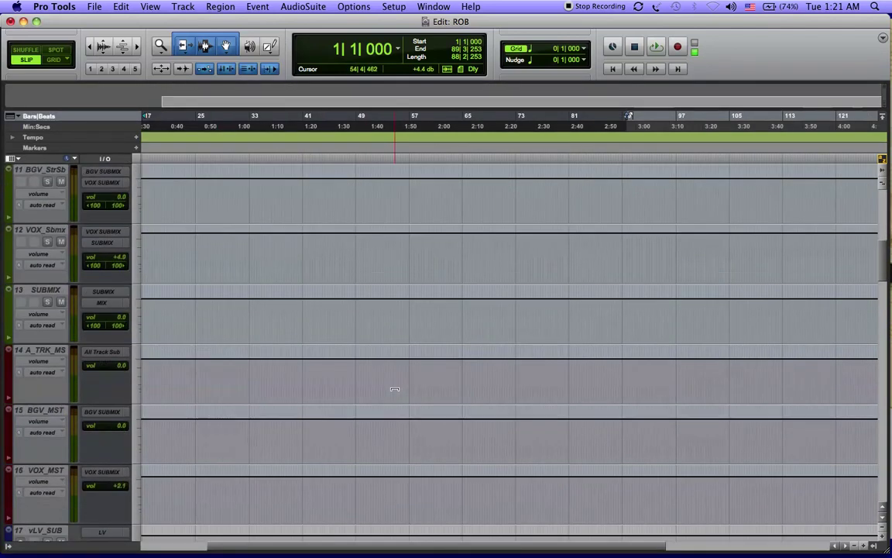
pyautogui.scroll(10, 392, 389)
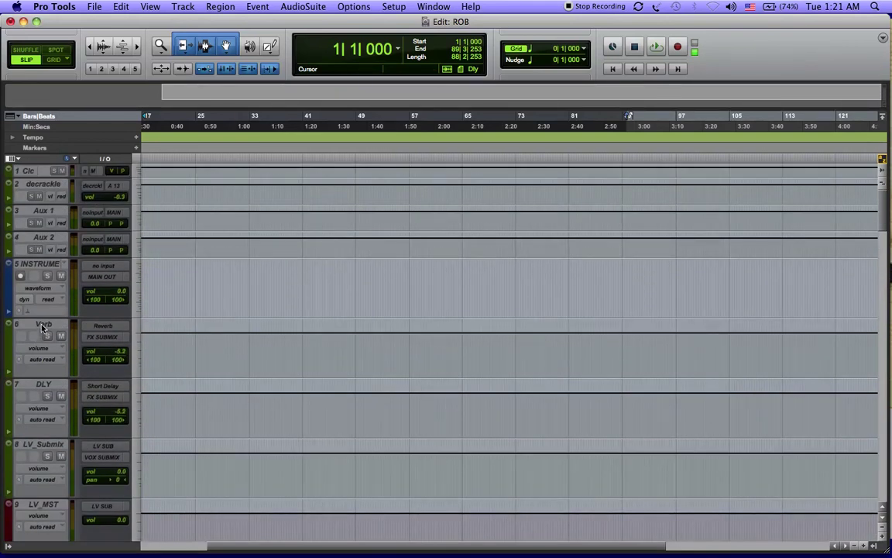
pyautogui.keyDown('alt'); pyautogui.click(42, 325); pyautogui.keyUp('alt')
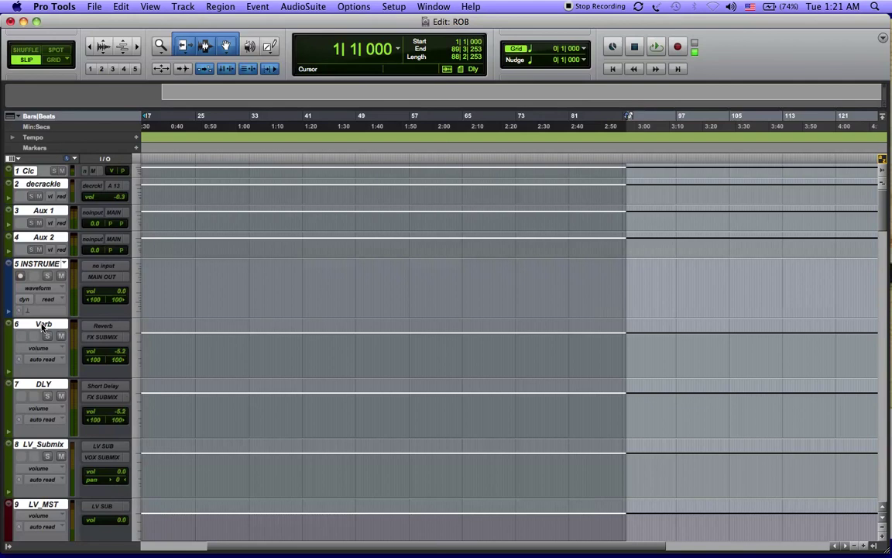
pyautogui.rightClick(42, 325)
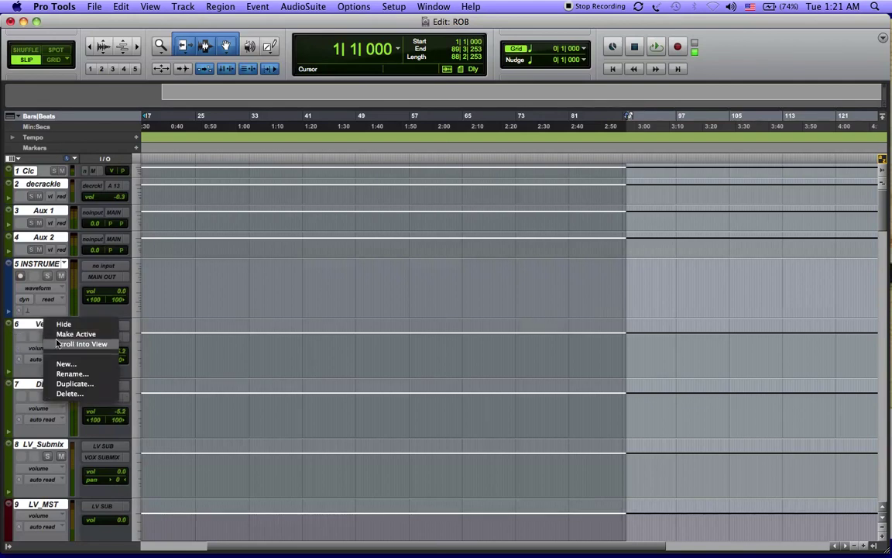
pyautogui.click(68, 334)
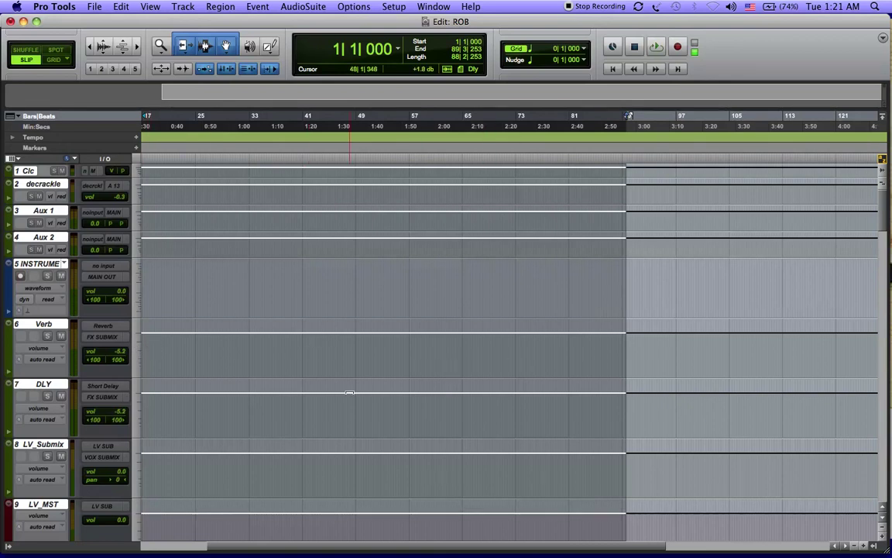
pyautogui.rightClick(35, 326)
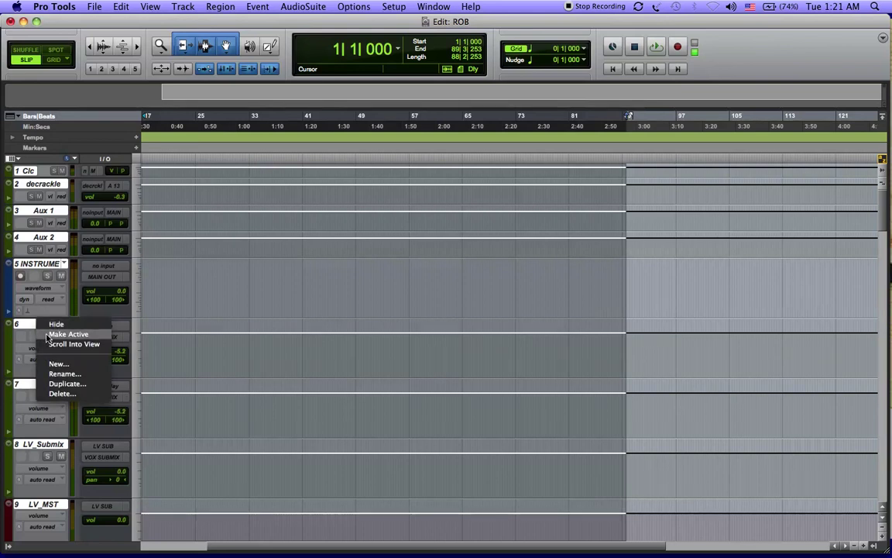
pyautogui.press('Escape')
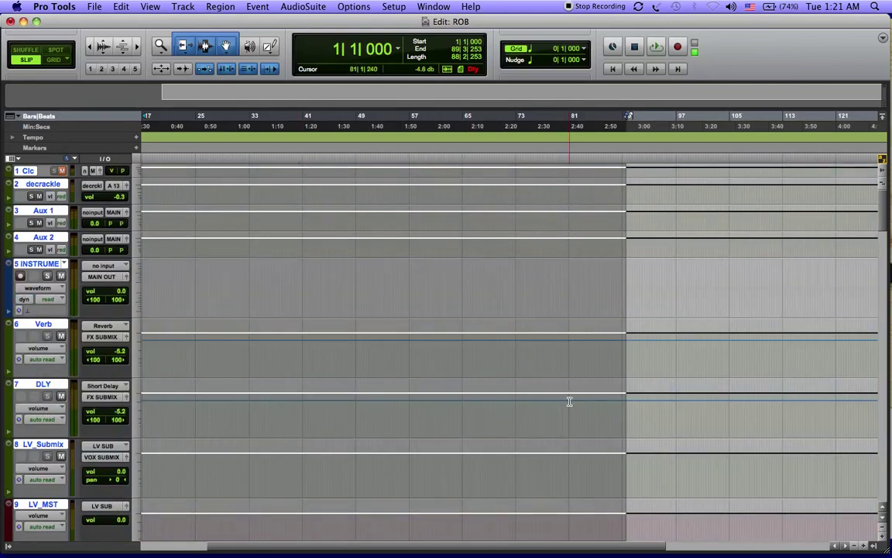
# Step: Show the session's region list and select all unused regions in it
pyautogui.scroll(-20, 569, 401)
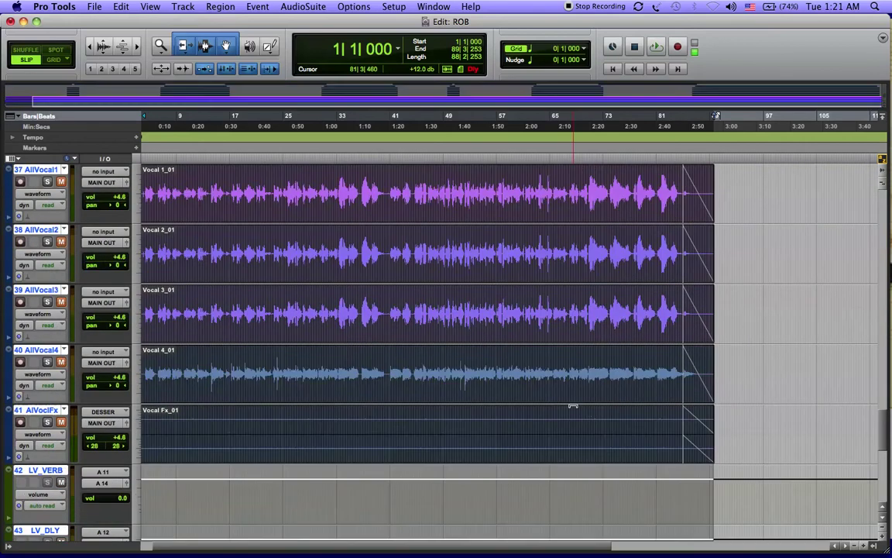
pyautogui.scroll(10, 573, 405)
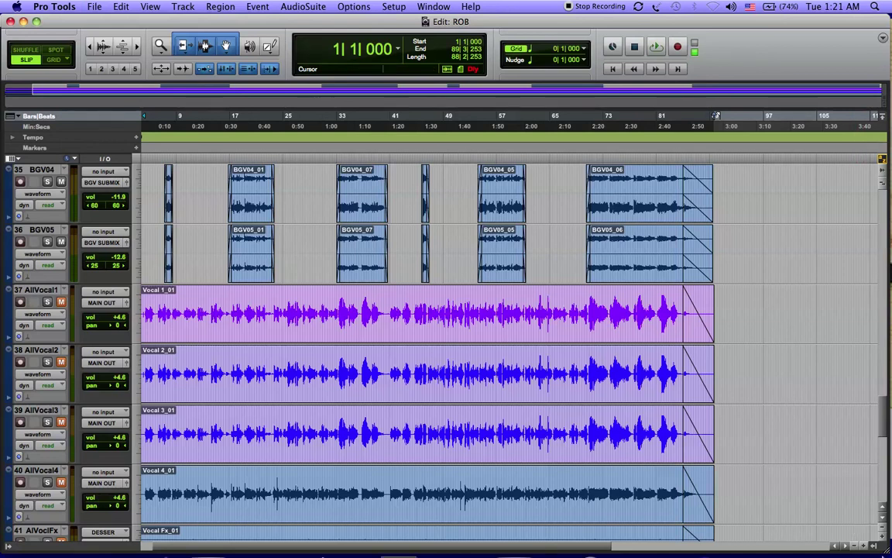
pyautogui.moveTo(873, 542)
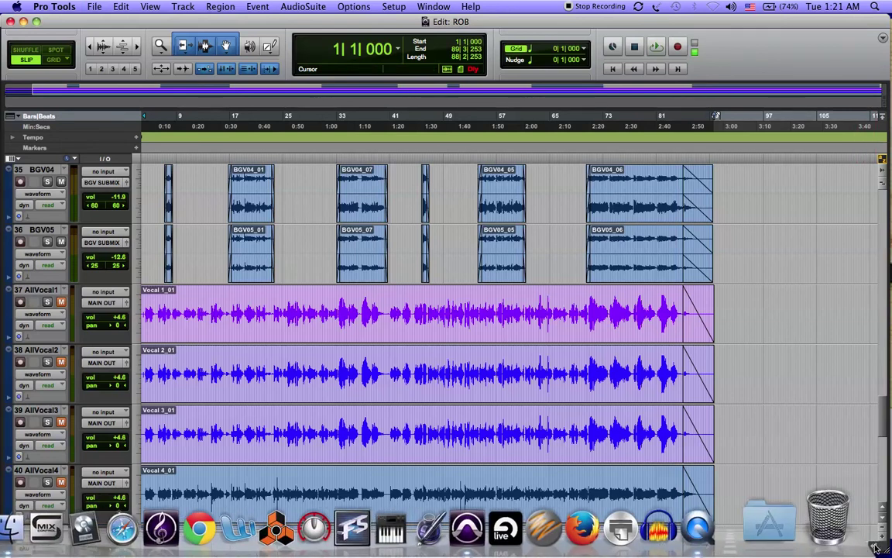
pyautogui.click(883, 37)
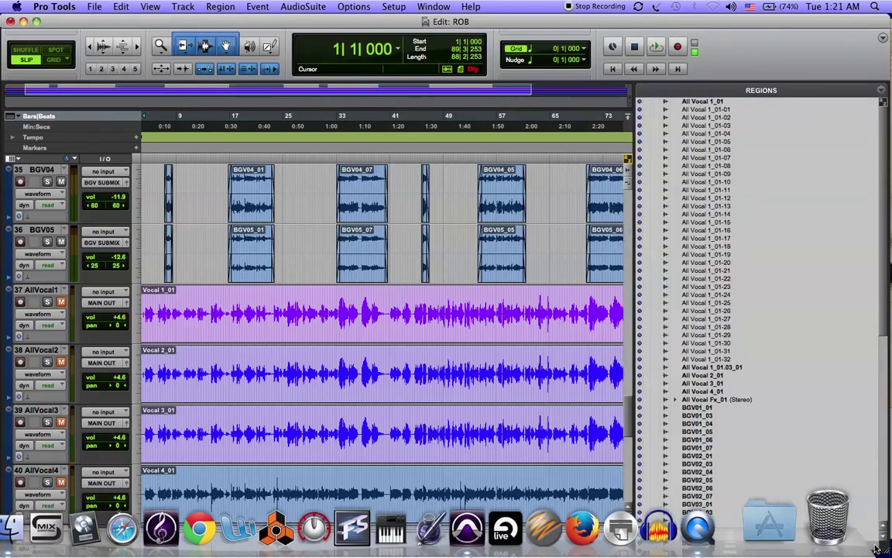
pyautogui.click(881, 94)
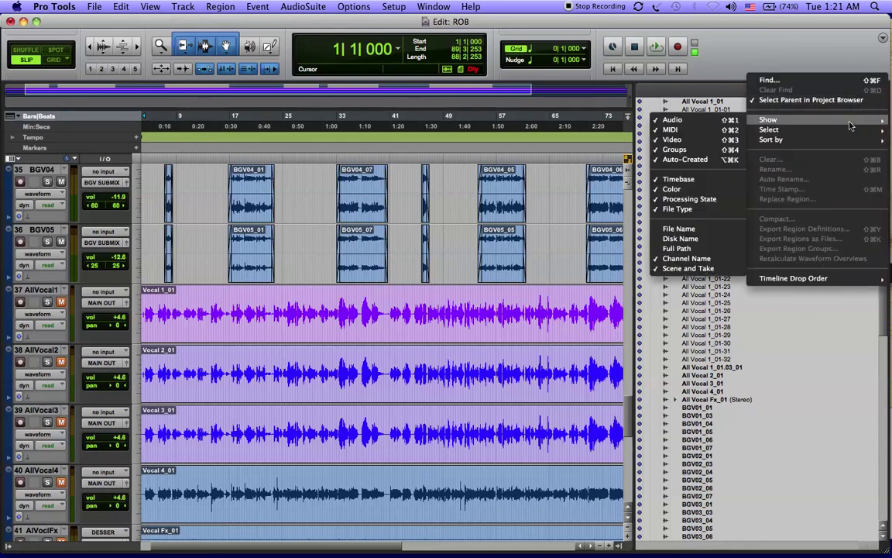
pyautogui.moveTo(827, 137)
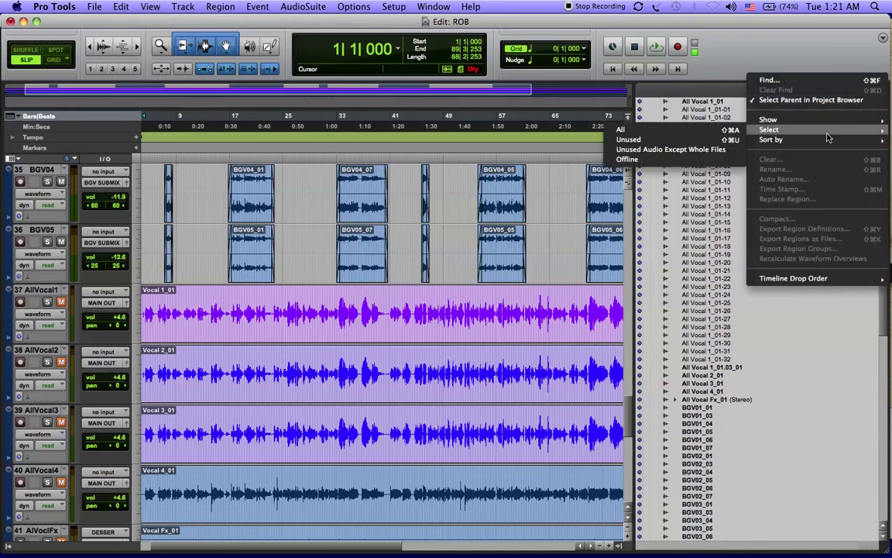
pyautogui.click(653, 141)
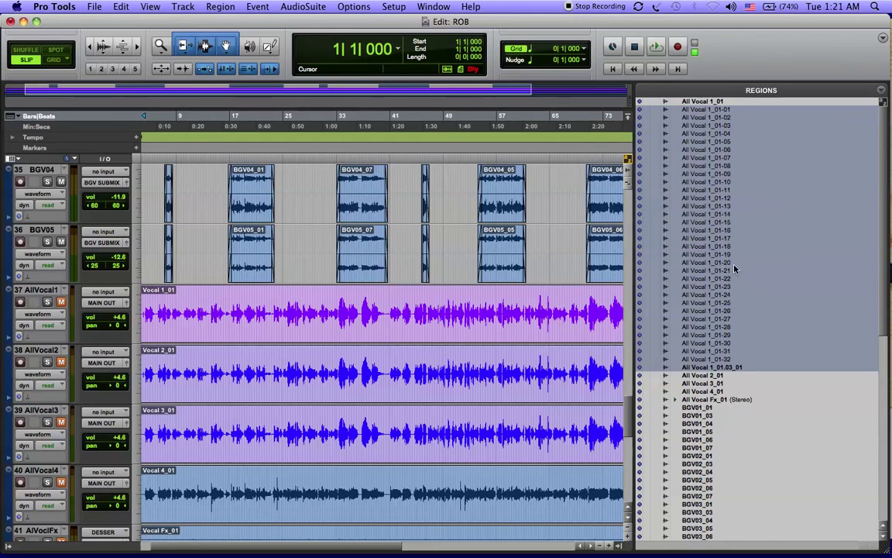
# Step: Clear the selected unused regions and permanently delete All Vocal 1_01.03_01.wav from disk
pyautogui.click(883, 92)
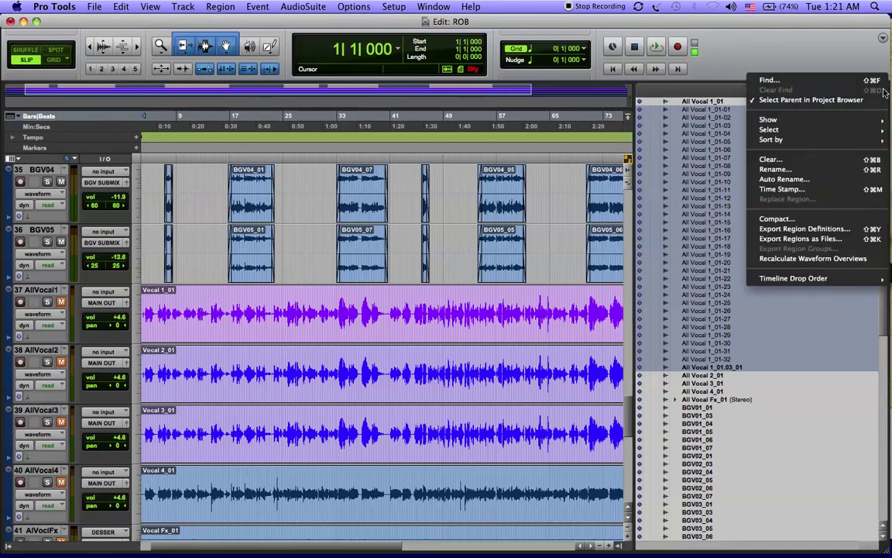
pyautogui.click(848, 160)
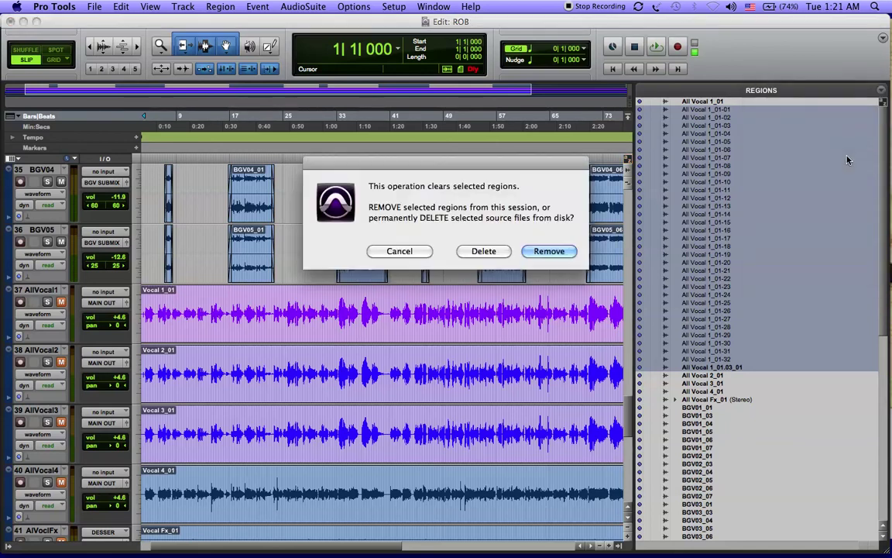
pyautogui.click(504, 252)
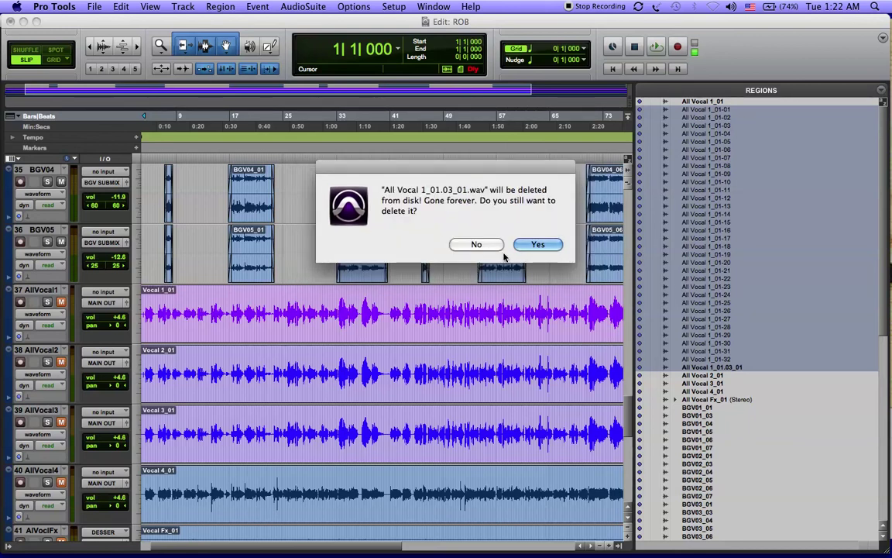
pyautogui.click(538, 245)
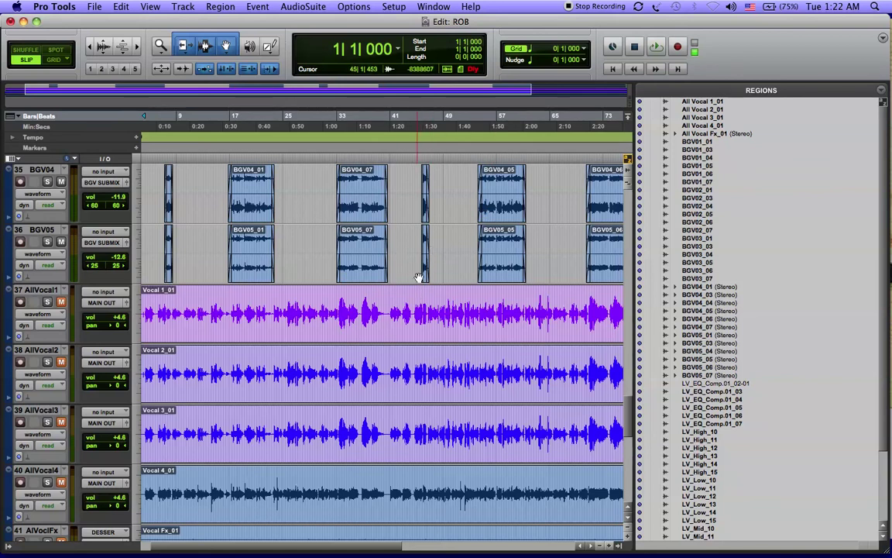
# Step: Show the automation lanes under the grouped BGV tracks and set them to display mute
pyautogui.hscroll(10, 510, 279)
pyautogui.scroll(1, 510, 279)
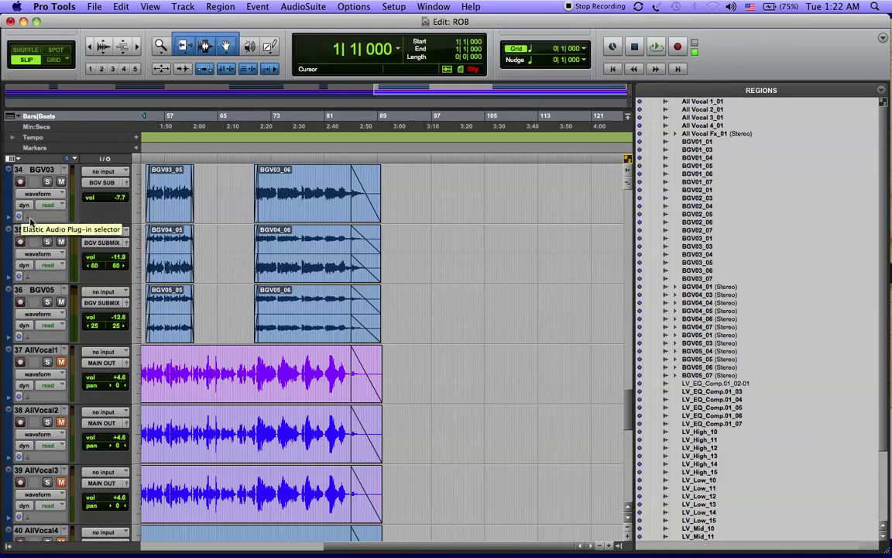
pyautogui.click(10, 218)
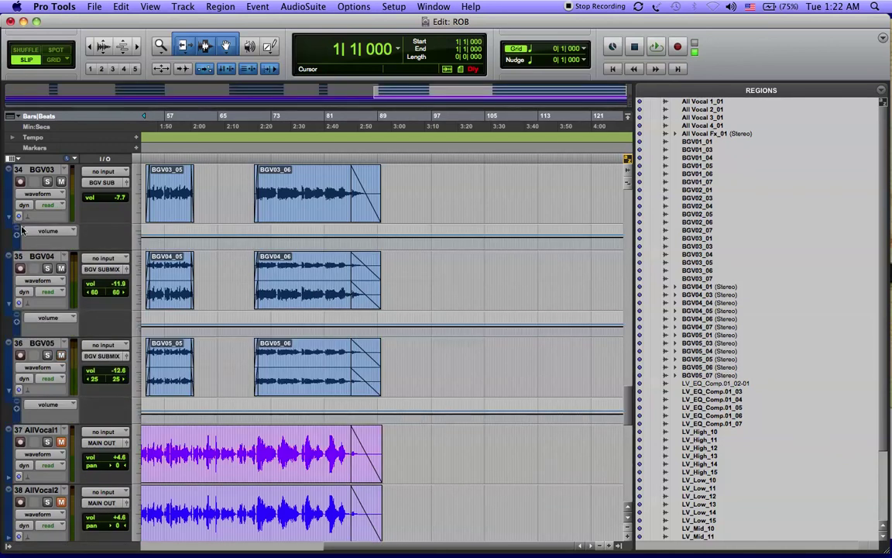
pyautogui.click(70, 232)
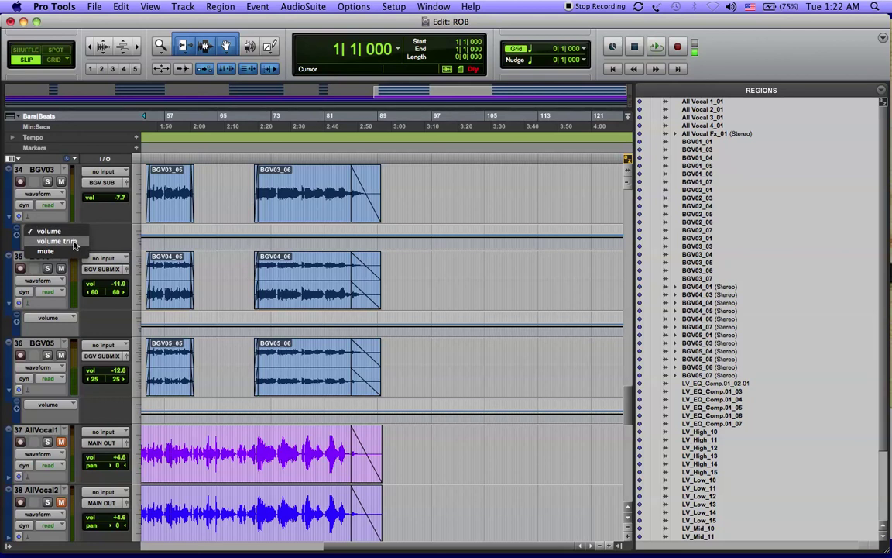
pyautogui.click(46, 251)
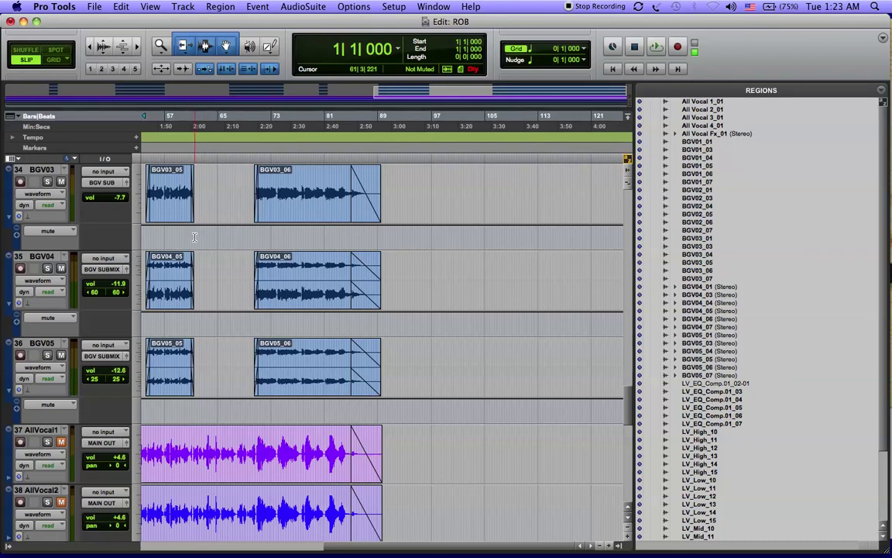
# Step: Write mute automation on the grouped BGV tracks across the gap from about bar 61 to bar 69
pyautogui.moveTo(198, 237); pyautogui.dragTo(250, 238)
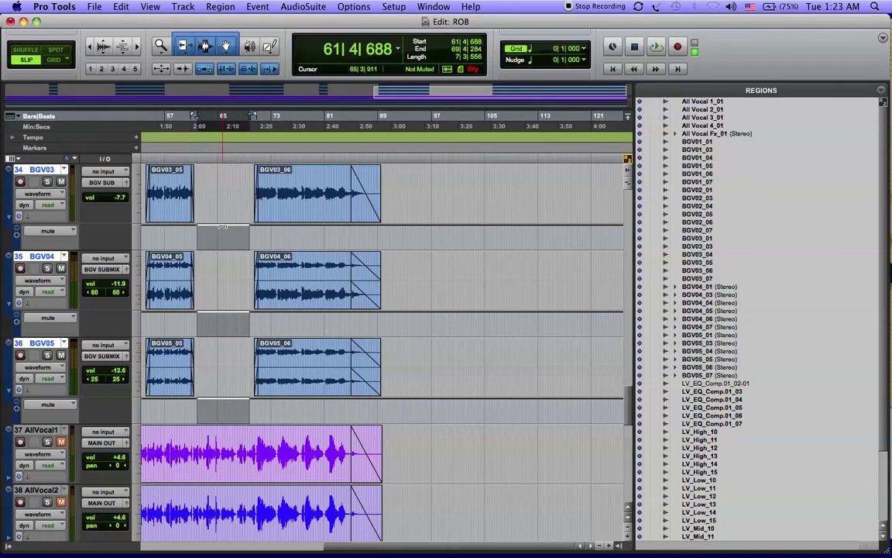
pyautogui.click(223, 227)
pyautogui.click(229, 314)
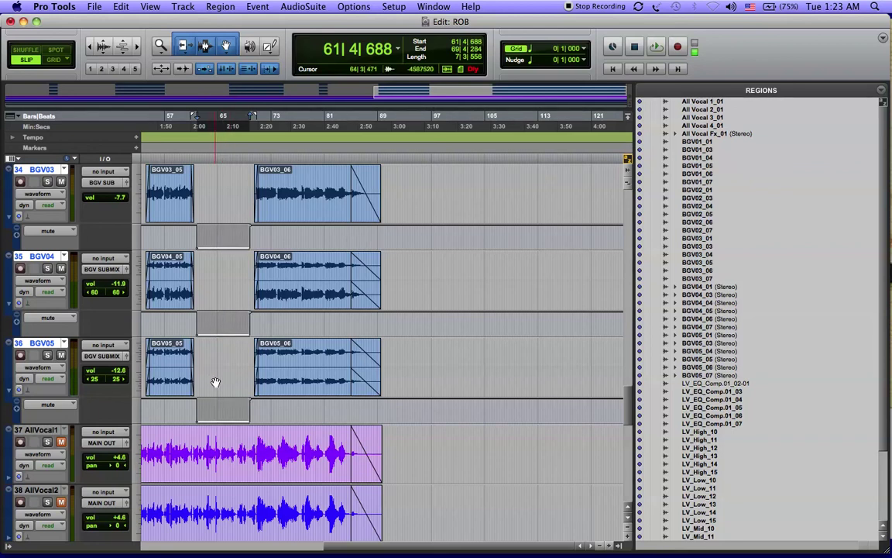
pyautogui.hscroll(-5, 215, 381)
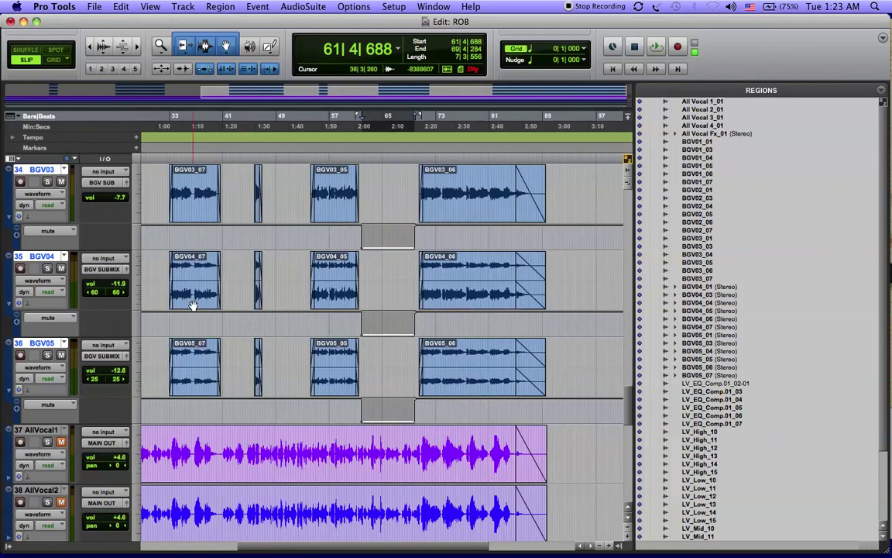
# Step: Keep the BGV automation lanes on mute, collapse them, and hide the region list
pyautogui.click(75, 318)
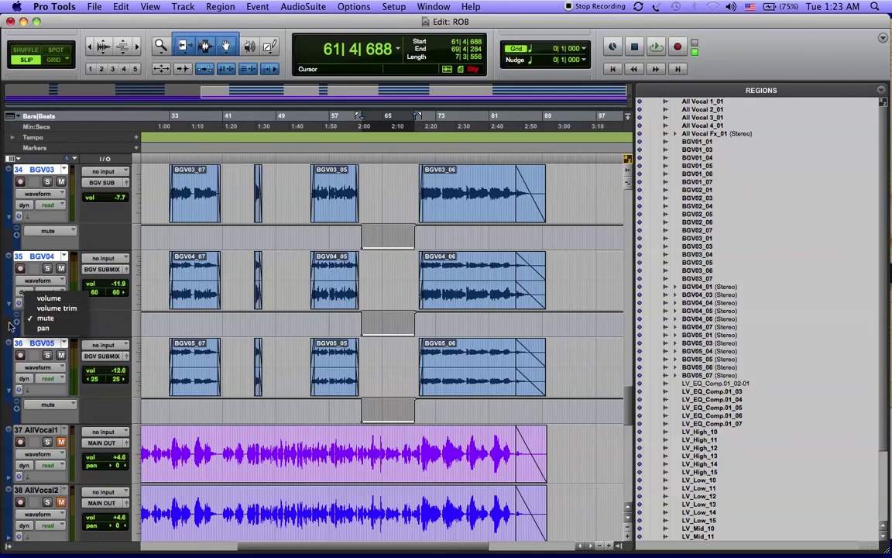
pyautogui.click(37, 319)
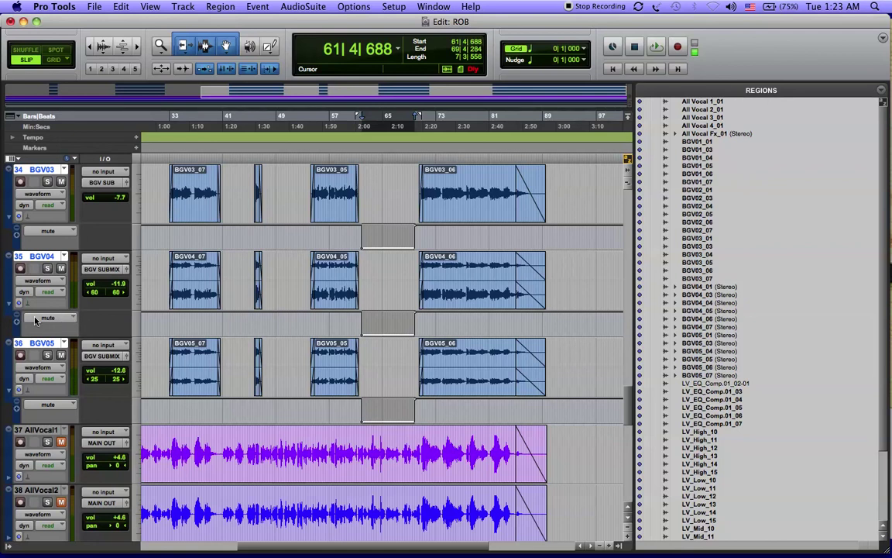
pyautogui.click(10, 305)
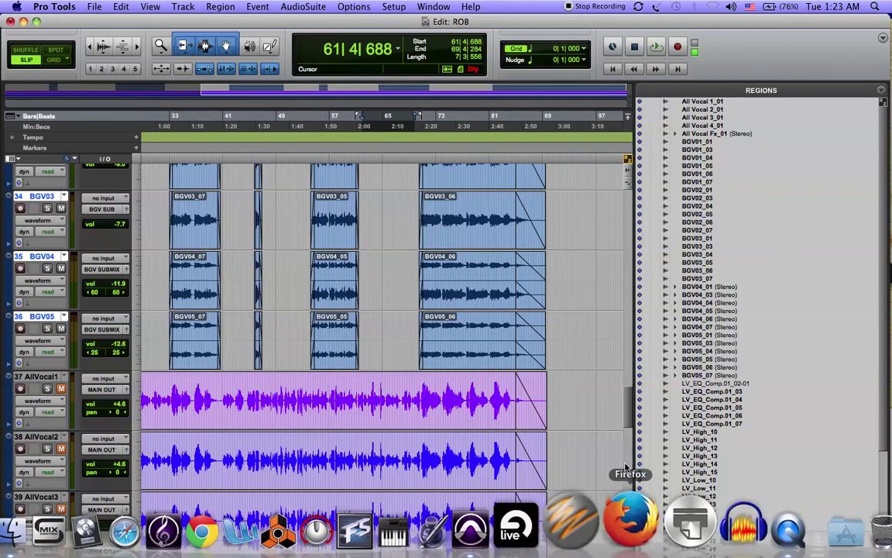
pyautogui.click(619, 546)
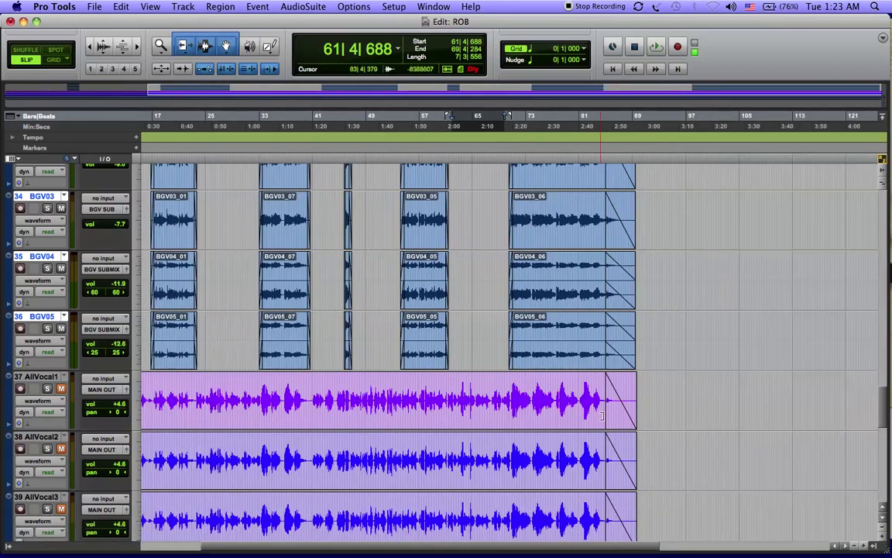
# Step: Play back the session from about bar 49, before the BGV 05 regions, and stop at about bar 73
pyautogui.scroll(5, 612, 411)
pyautogui.scroll(3, 612, 411)
pyautogui.hscroll(-1, 613, 410)
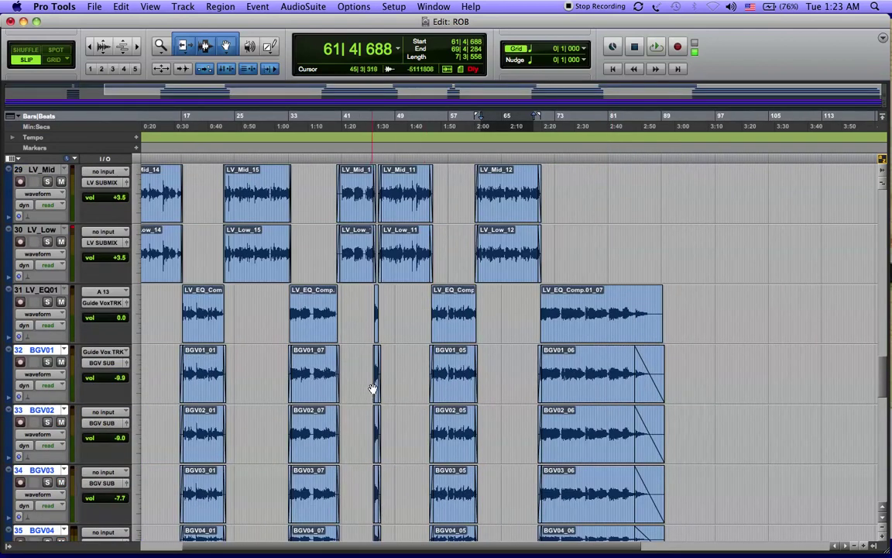
pyautogui.click(396, 354)
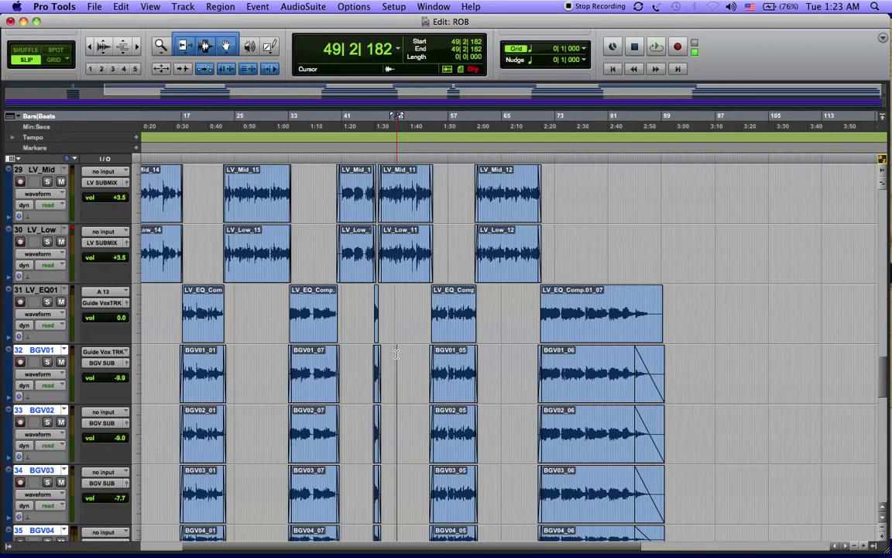
pyautogui.press('space')
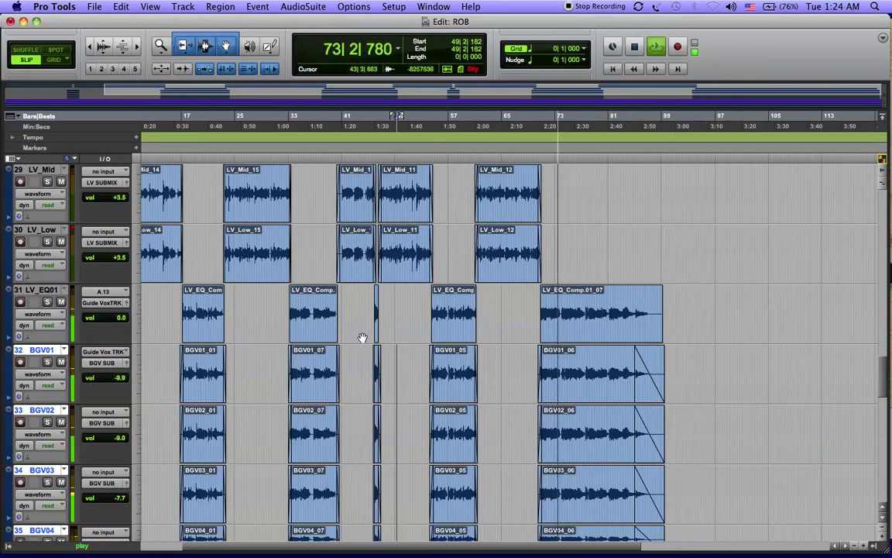
pyautogui.press('space')
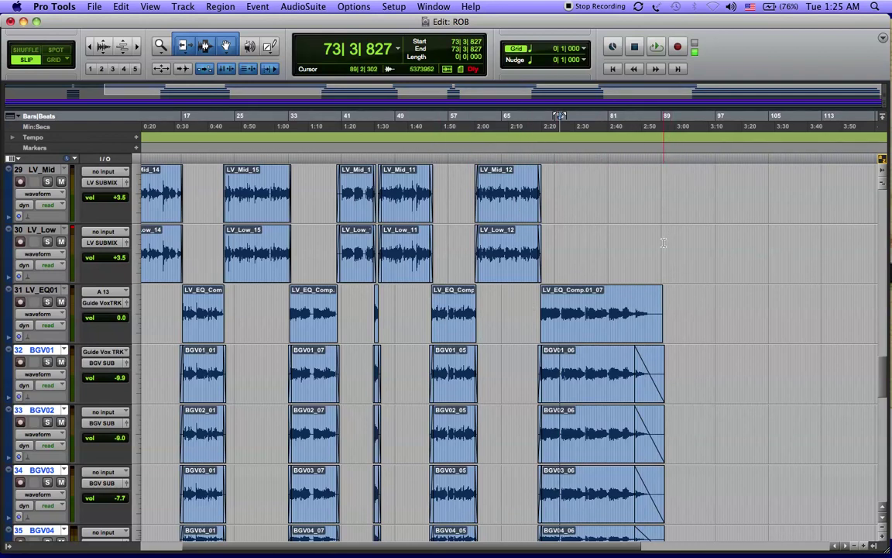
# Step: Switch to the Mix window, bring the last channel strips up to track 49 into view, and save the session
pyautogui.scroll(-15, 663, 243)
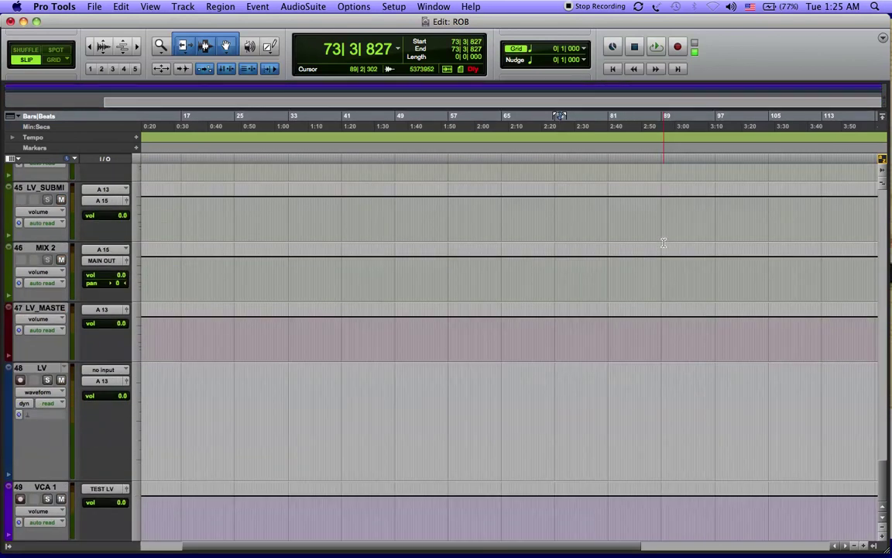
pyautogui.press('super+equal')
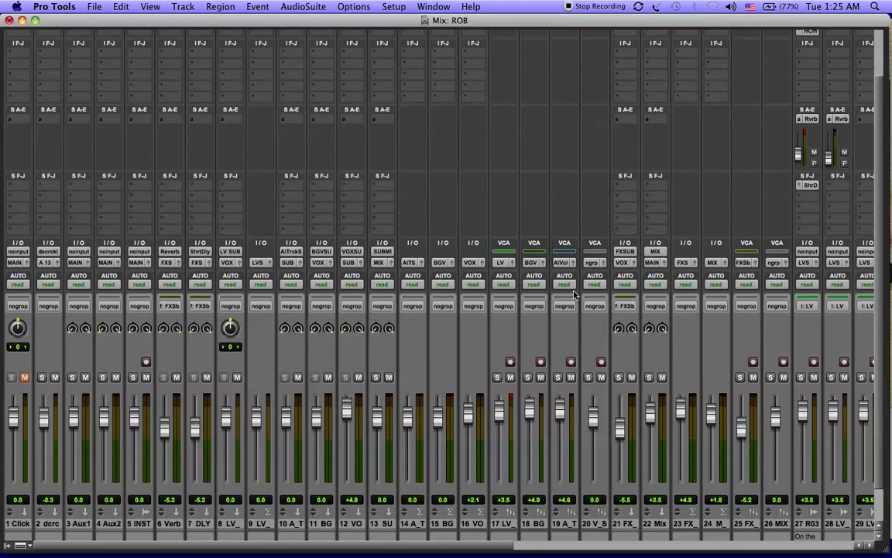
pyautogui.scroll(-3, 537, 275)
pyautogui.hscroll(15, 537, 274)
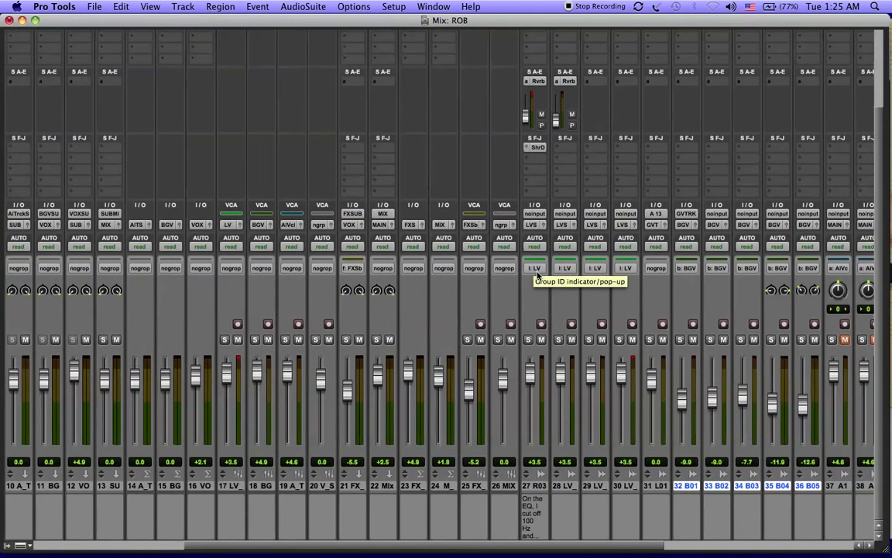
pyautogui.hscroll(2, 537, 275)
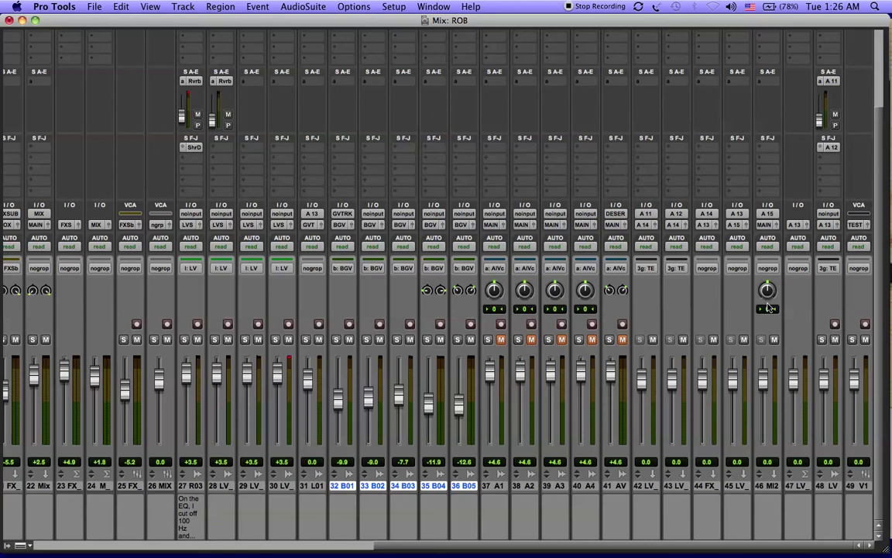
pyautogui.press('super+s')
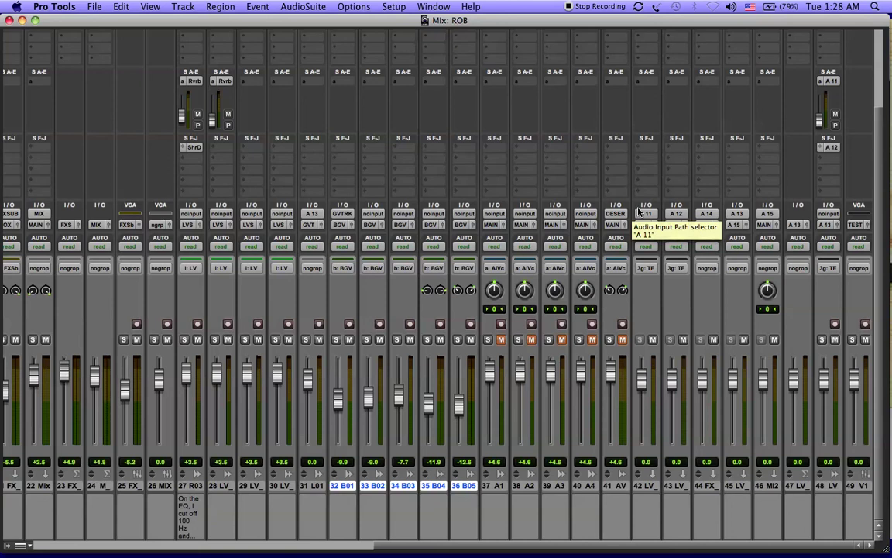
# Step: Close the Mix and Edit windows and quit Pro Tools, saving the changes to the ROB session
pyautogui.hscroll(-5, 639, 211)
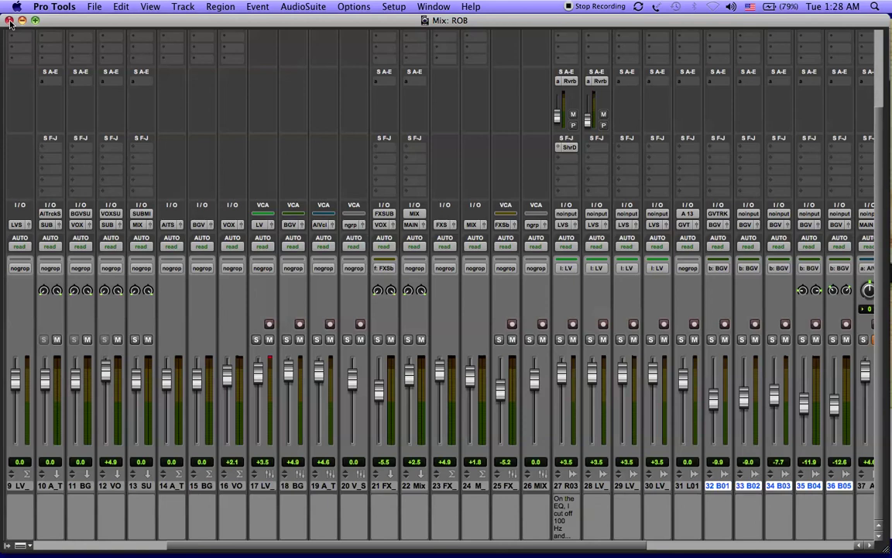
pyautogui.click(10, 22)
pyautogui.click(9, 21)
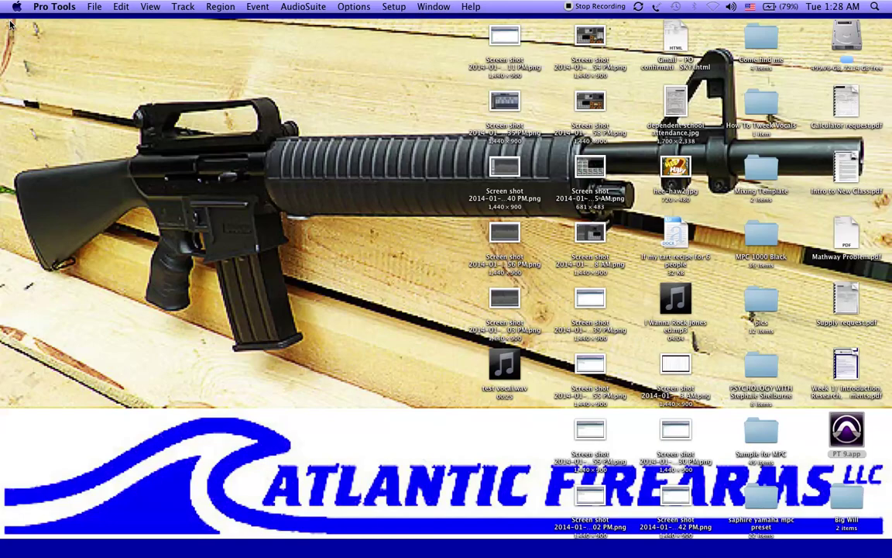
pyautogui.press('super+q')
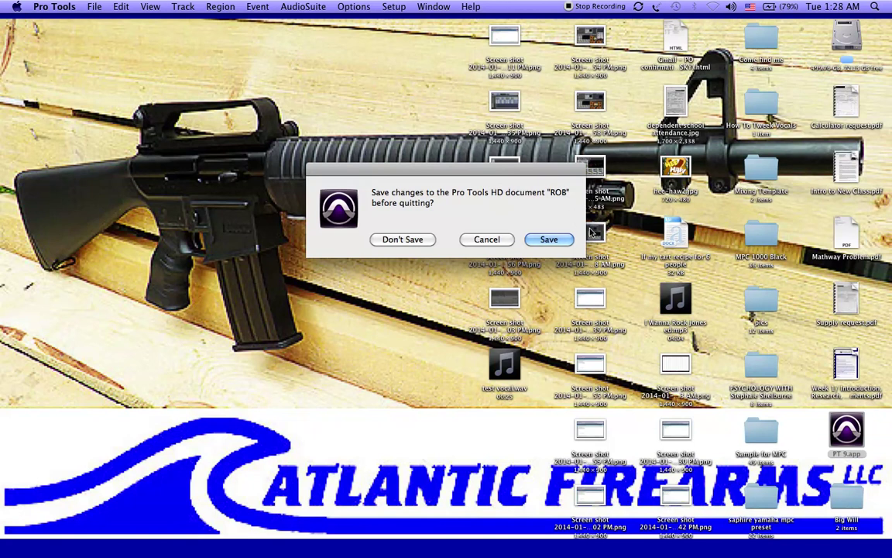
pyautogui.click(569, 241)
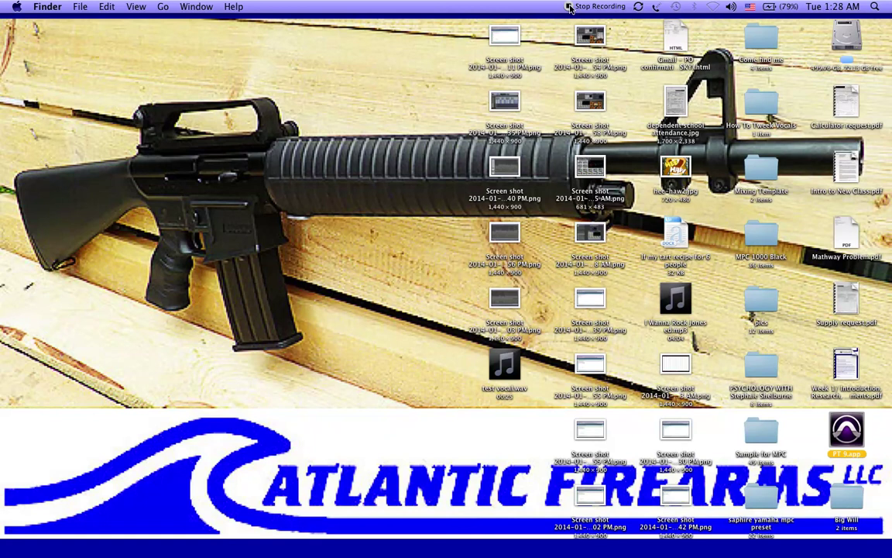
# Step: Preview the Mix window screenshots from 2014-01-19 at 12.12.56 PM and 12.13.03 PM on the Finder desktop, and close the preview
pyautogui.click(504, 235)
pyautogui.press('space')
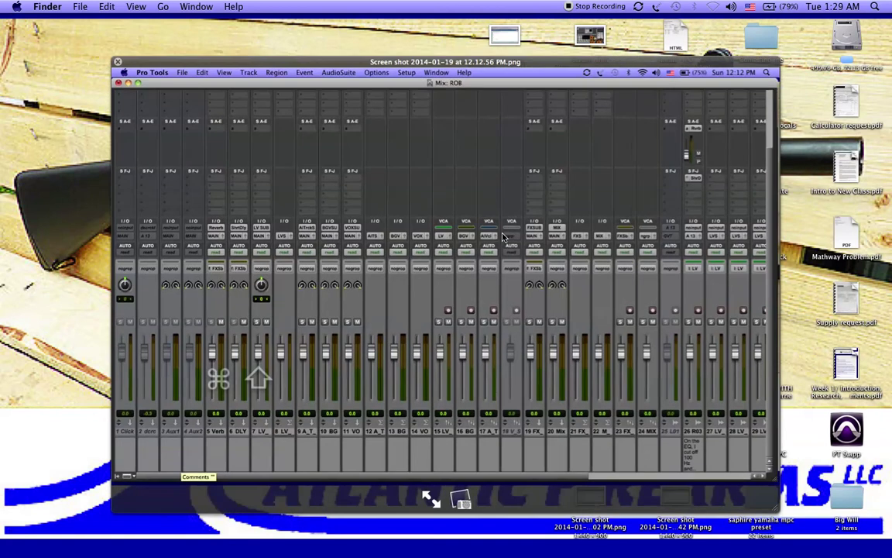
pyautogui.press('Right')
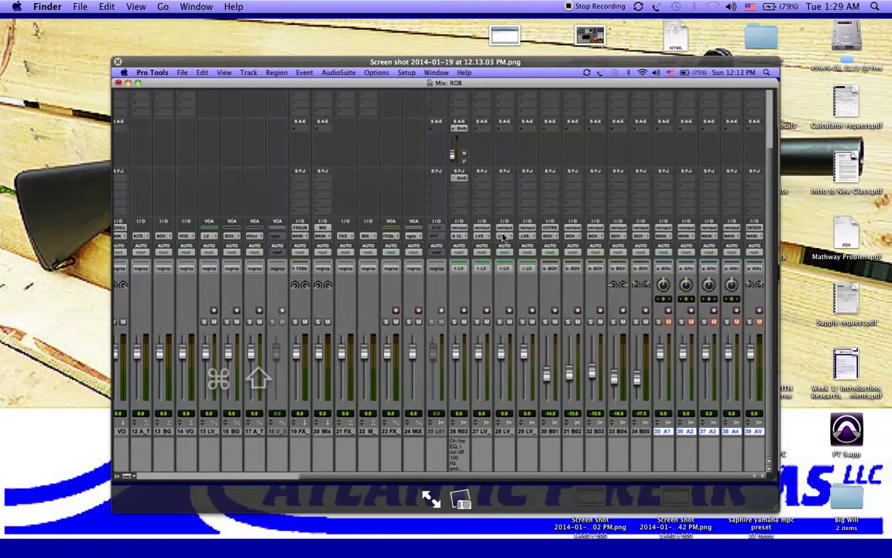
pyautogui.press('space')
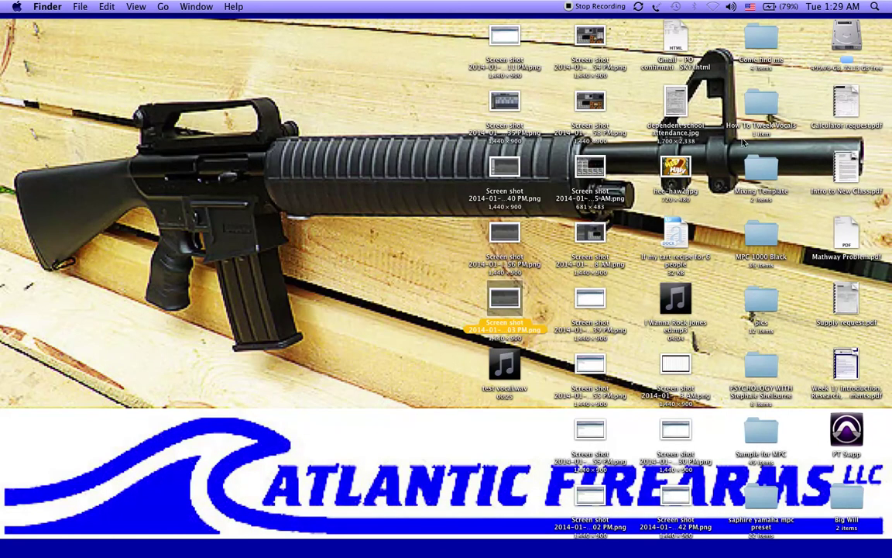